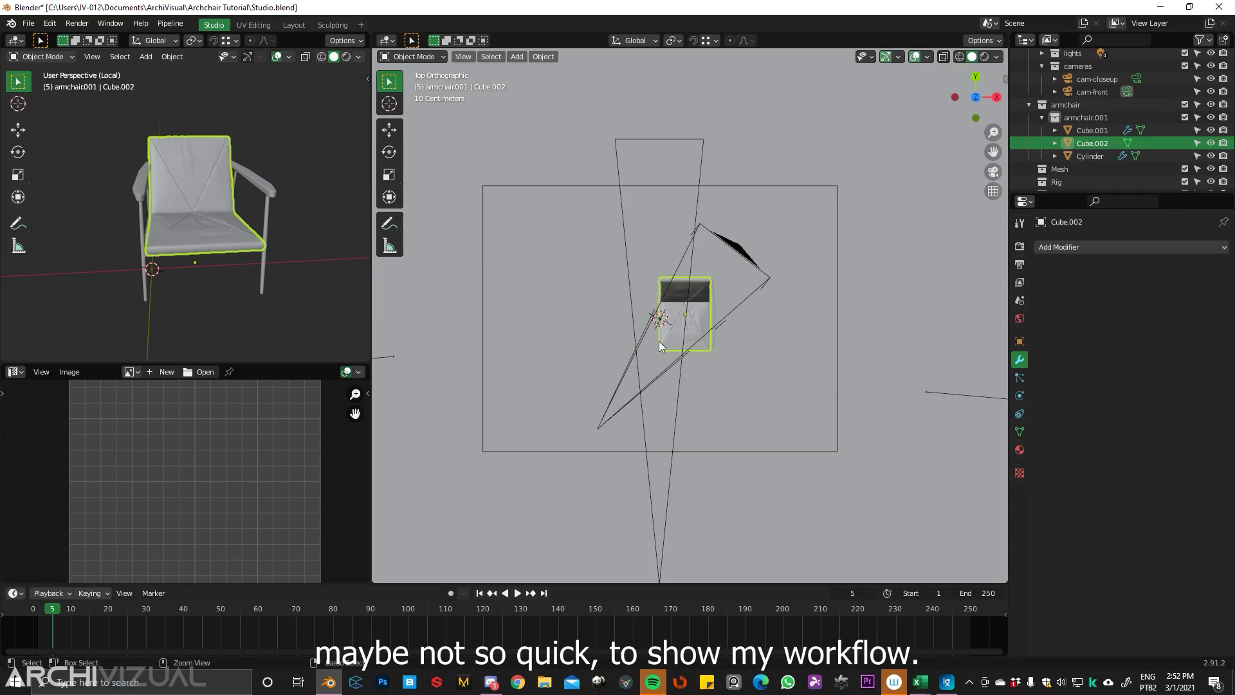
# - Add a cube mesh at the 3D cursor beside the armchair
pyautogui.scroll(7, 731, 359)
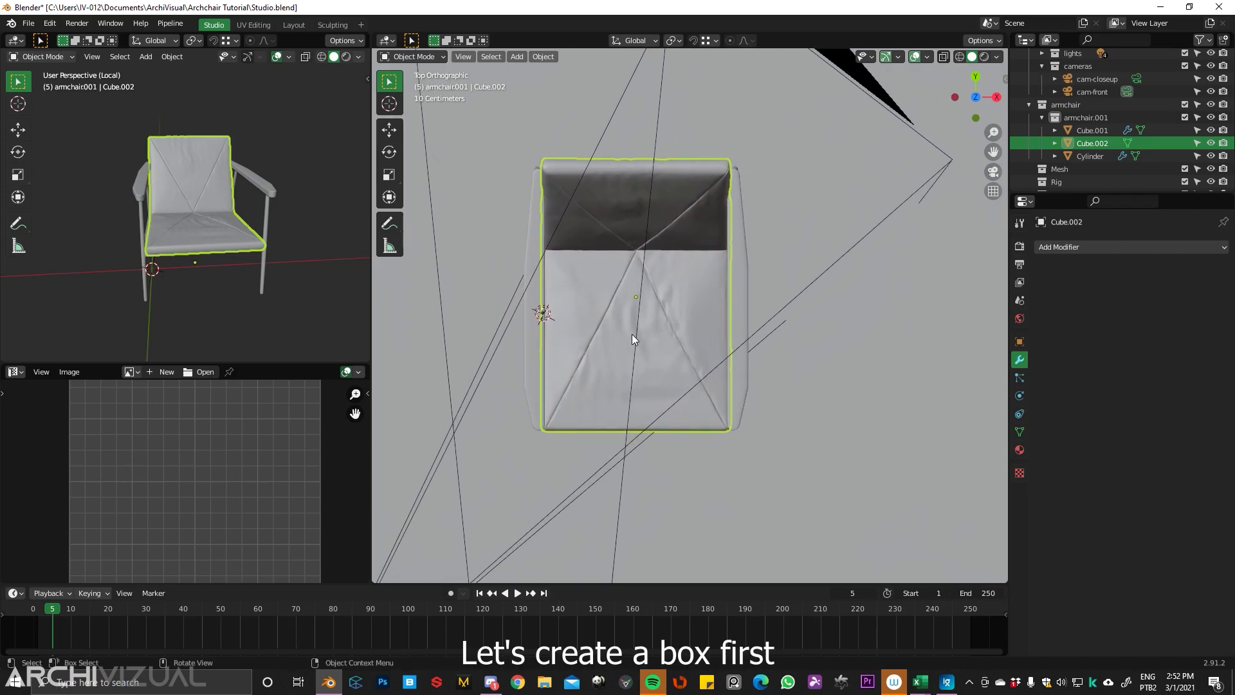
pyautogui.press('Tab')
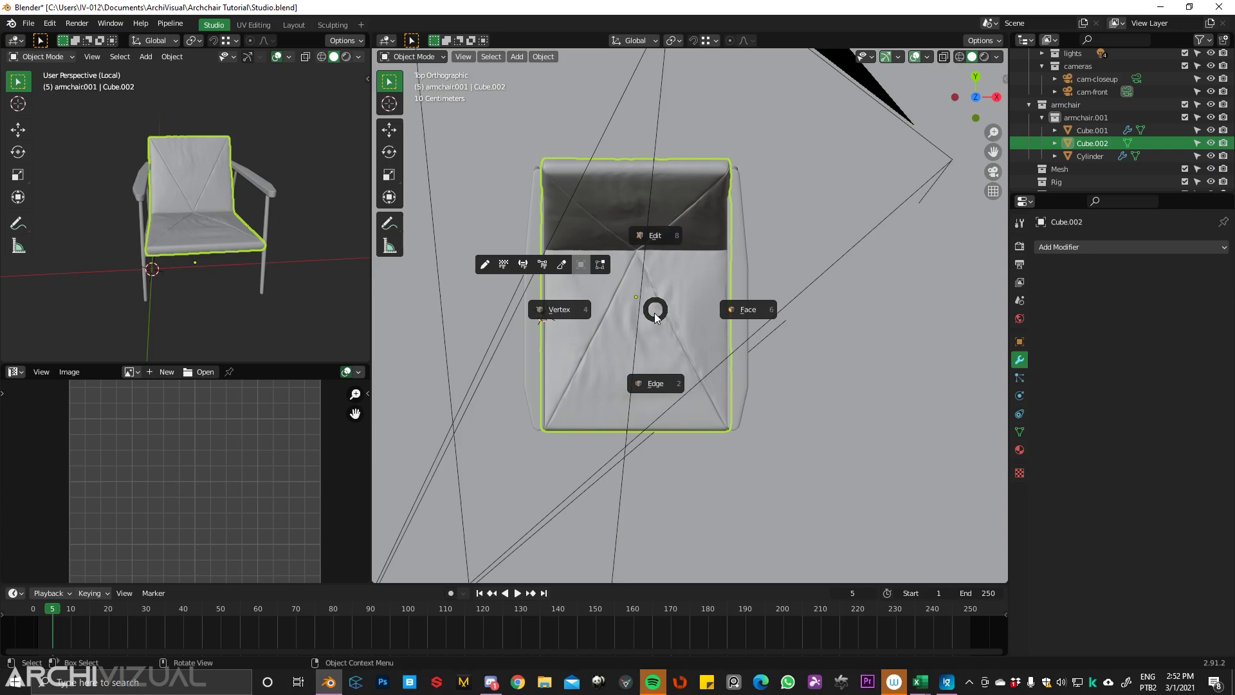
pyautogui.press('Escape')
pyautogui.hotkey('shift', 'a')
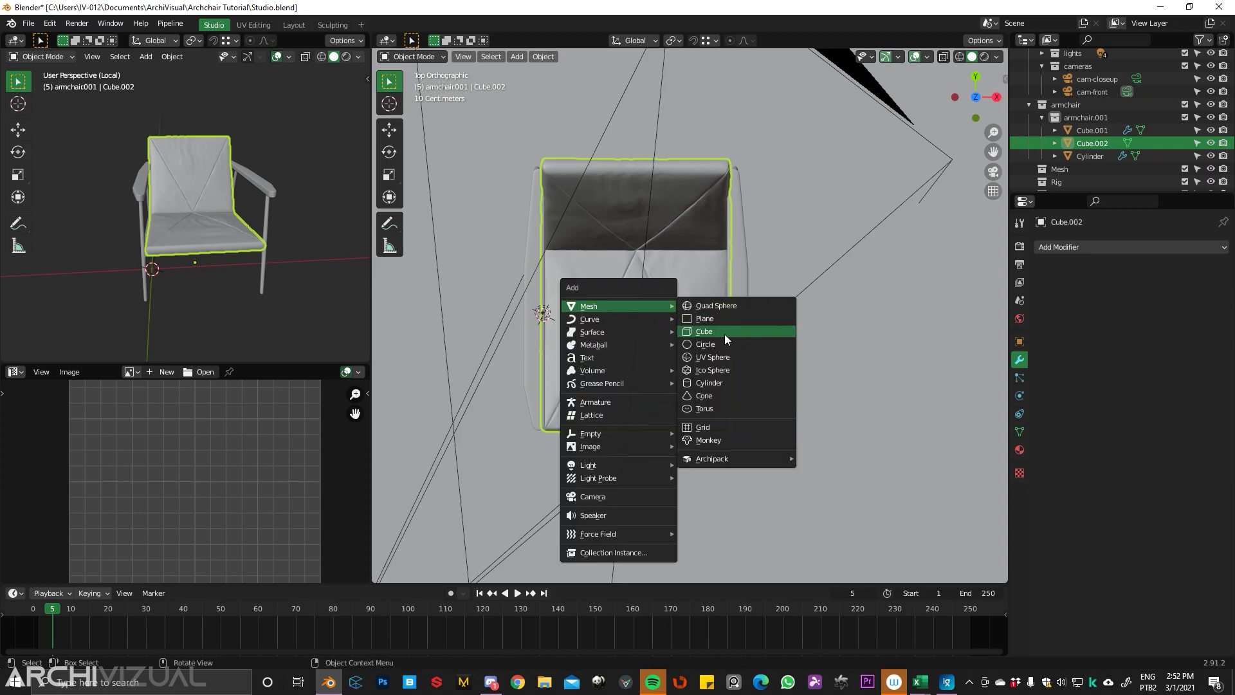
pyautogui.click(707, 332)
pyautogui.scroll(-4, 661, 300)
# - In Edit Mode with pass-through vertex selection, move the cube's back side along Y to the front of the backrest
pyautogui.press('Tab')
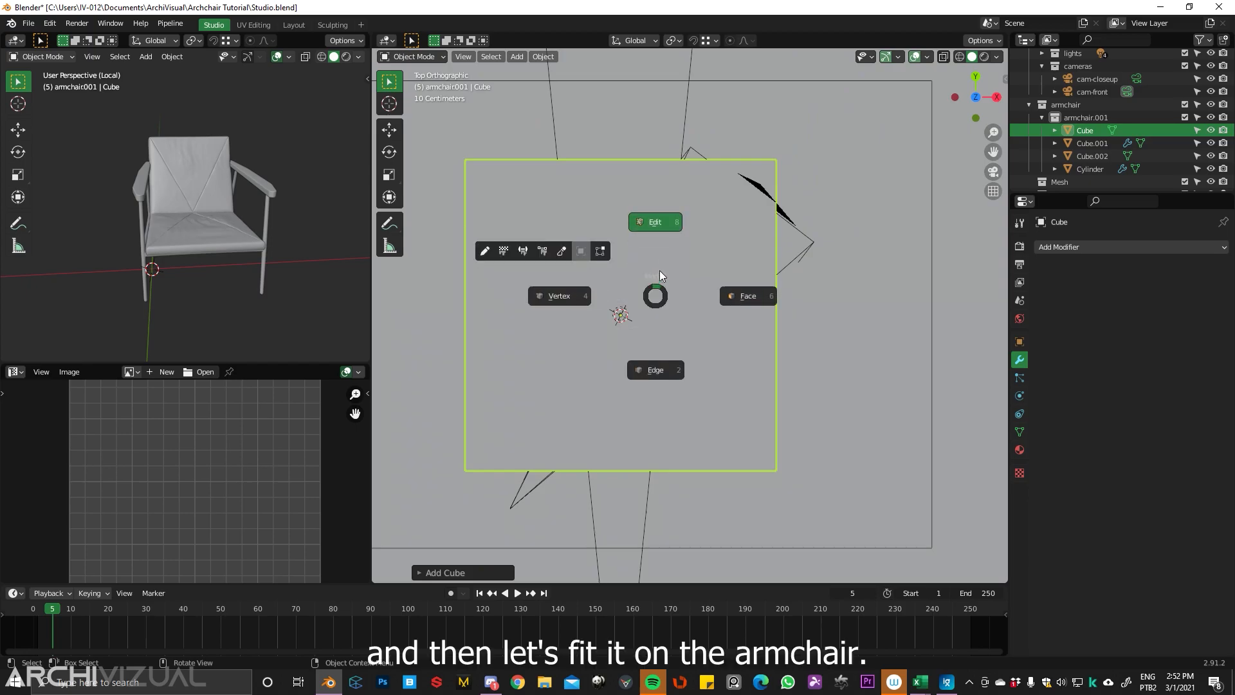
pyautogui.click(662, 231)
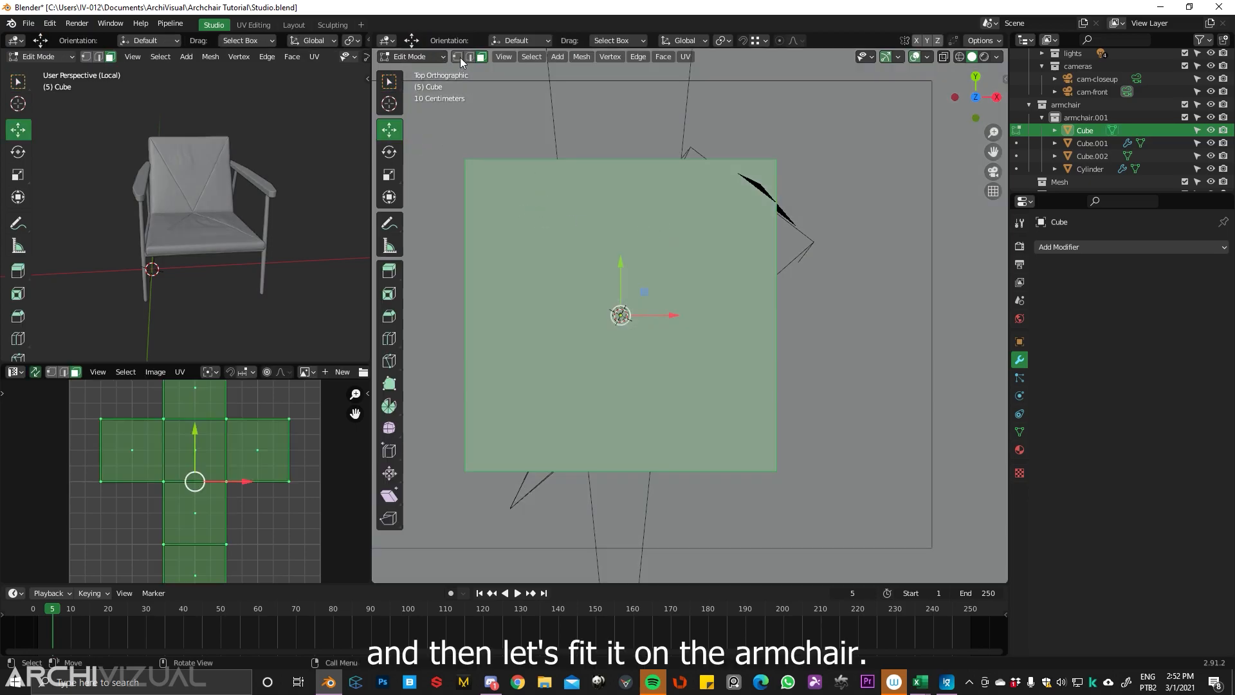
pyautogui.click(618, 148)
pyautogui.press('Tab')
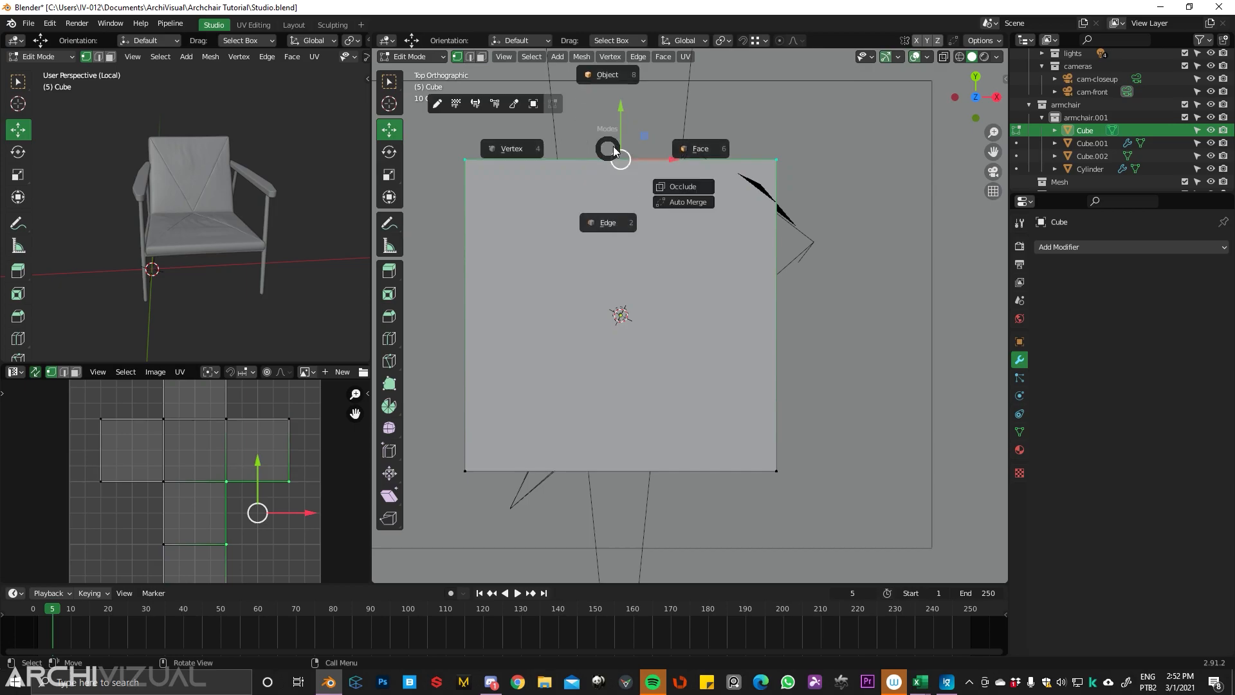
pyautogui.click(692, 189)
pyautogui.moveTo(454, 112); pyautogui.dragTo(840, 193)
pyautogui.press('g')
pyautogui.press('y')
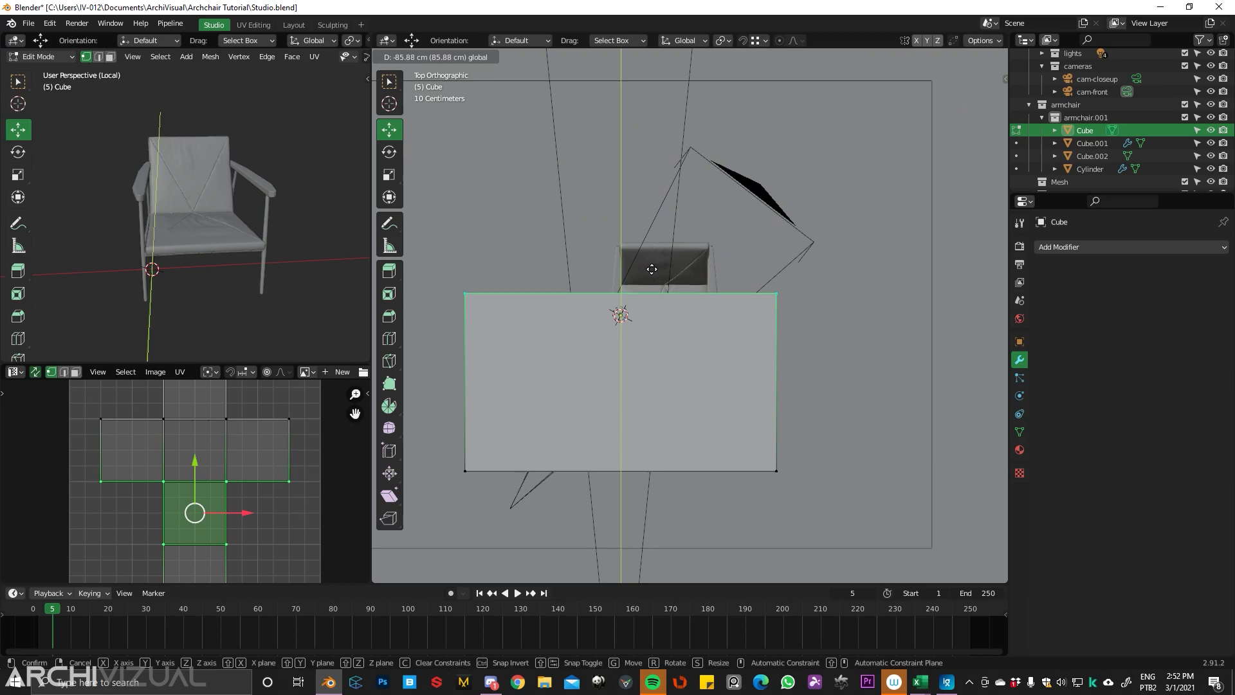
pyautogui.click(652, 260)
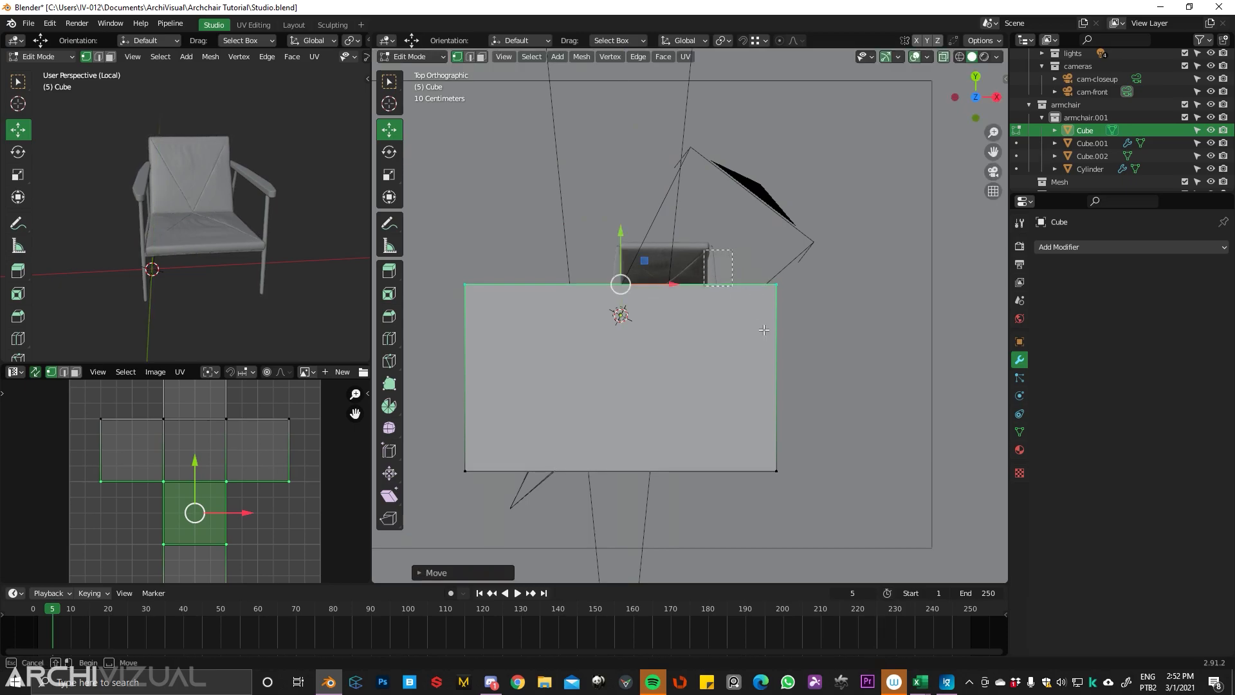
# - Move the cube's two sides inward along X and its front side along Y to match the armchair seat's footprint
pyautogui.click(777, 377)
pyautogui.press('g')
pyautogui.press('x')
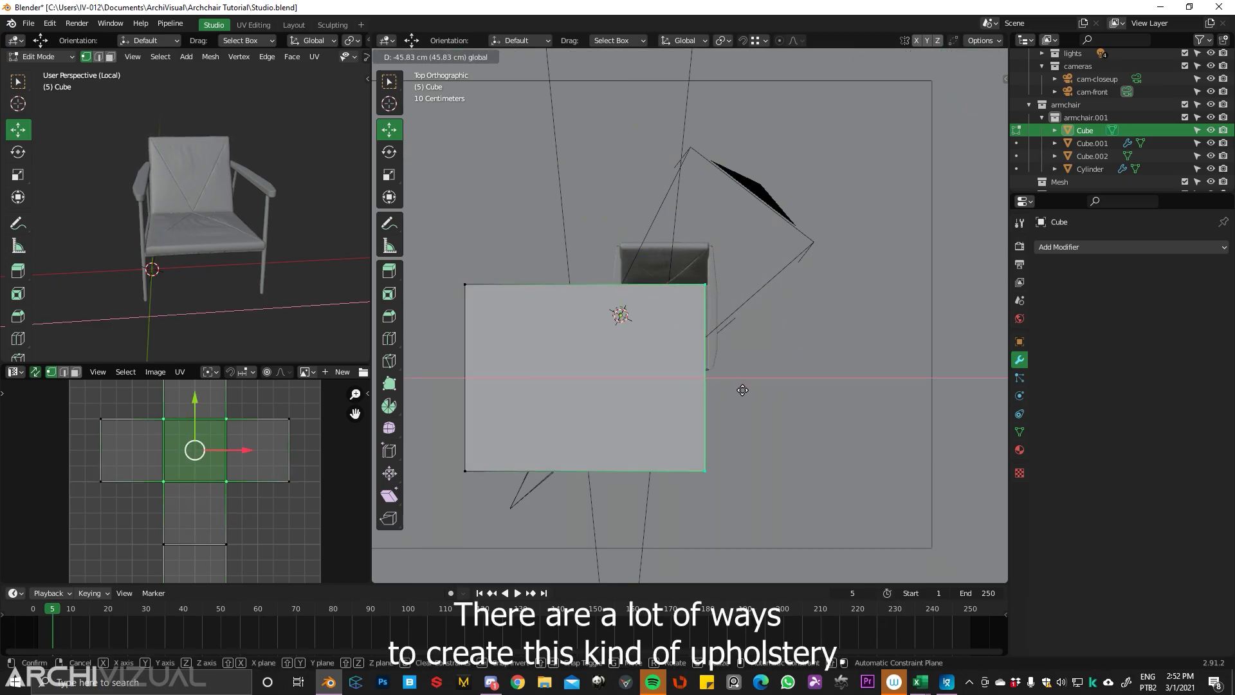
pyautogui.click(745, 390)
pyautogui.click(466, 377)
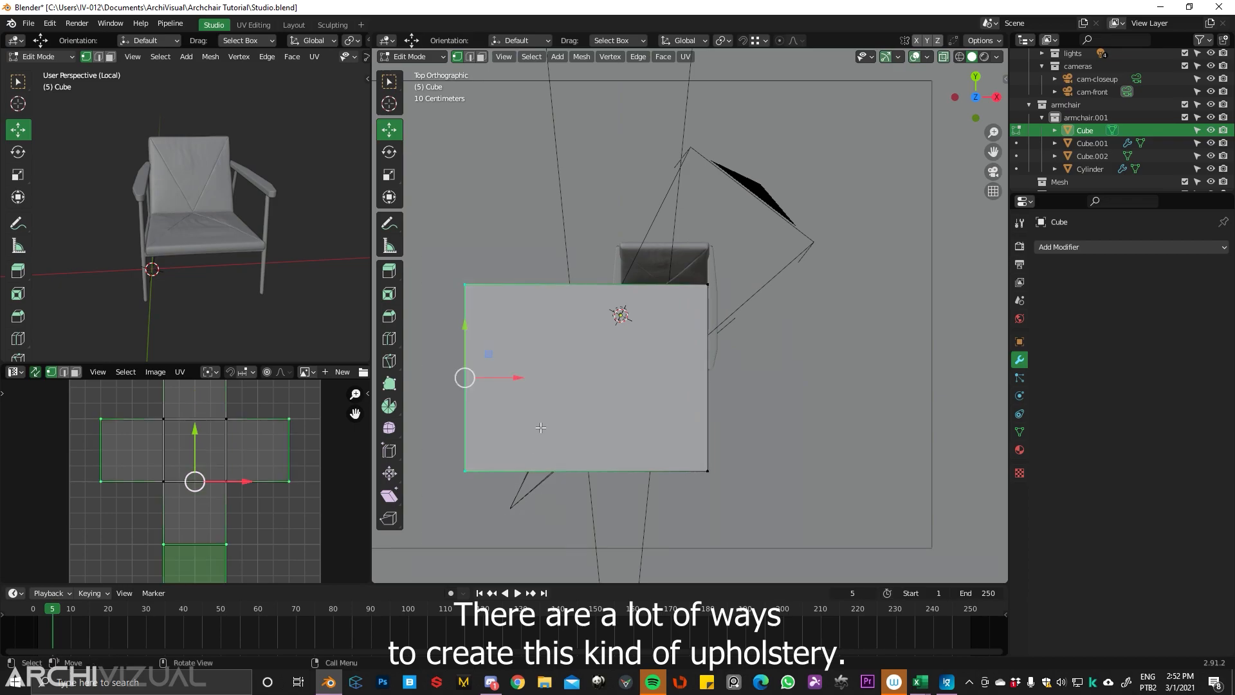
pyautogui.press('g')
pyautogui.press('x')
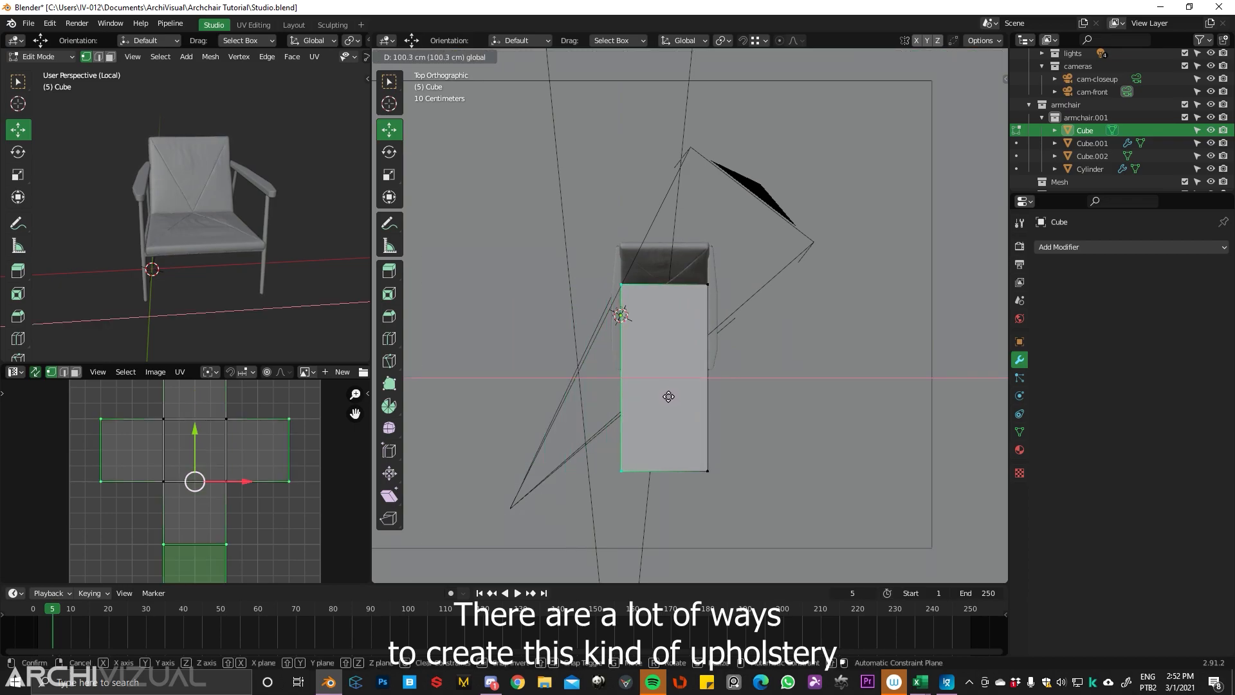
pyautogui.click(669, 396)
pyautogui.click(702, 487)
pyautogui.moveTo(670, 445); pyautogui.dragTo(687, 343)
# - In front view, lower the box's top vertices and raise its bottom vertices vertically to the armchair's seat level
pyautogui.press('KP_1')
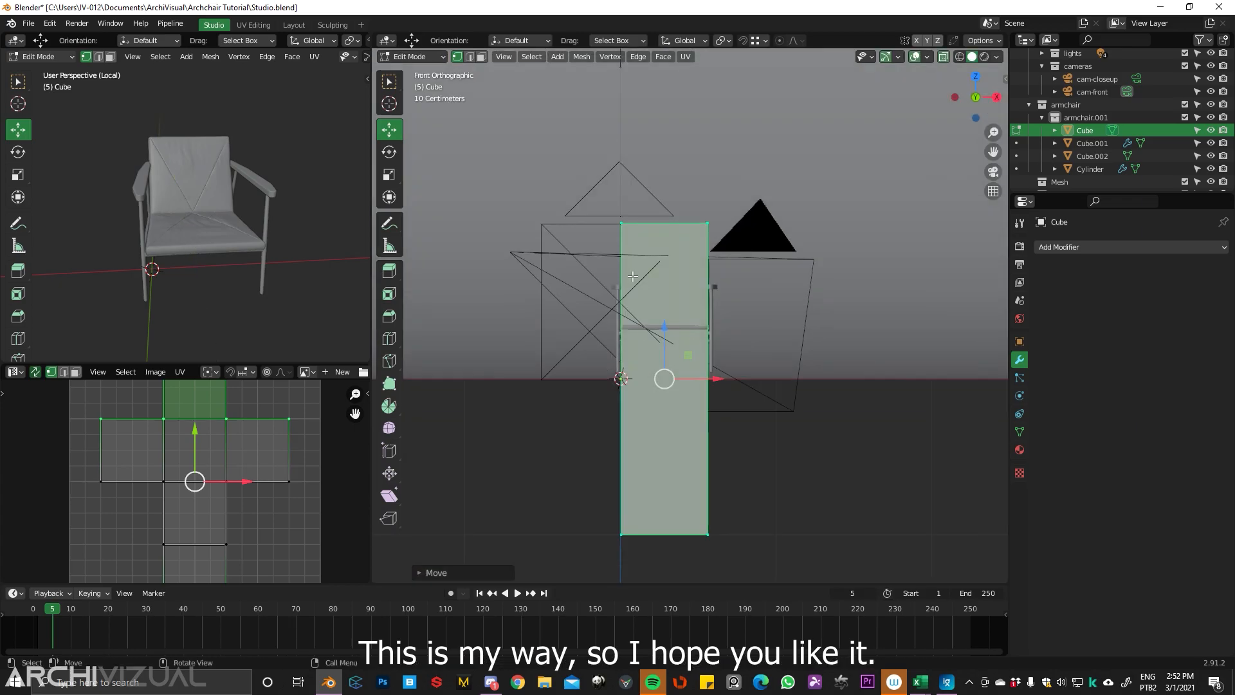
pyautogui.click(666, 223)
pyautogui.press('g')
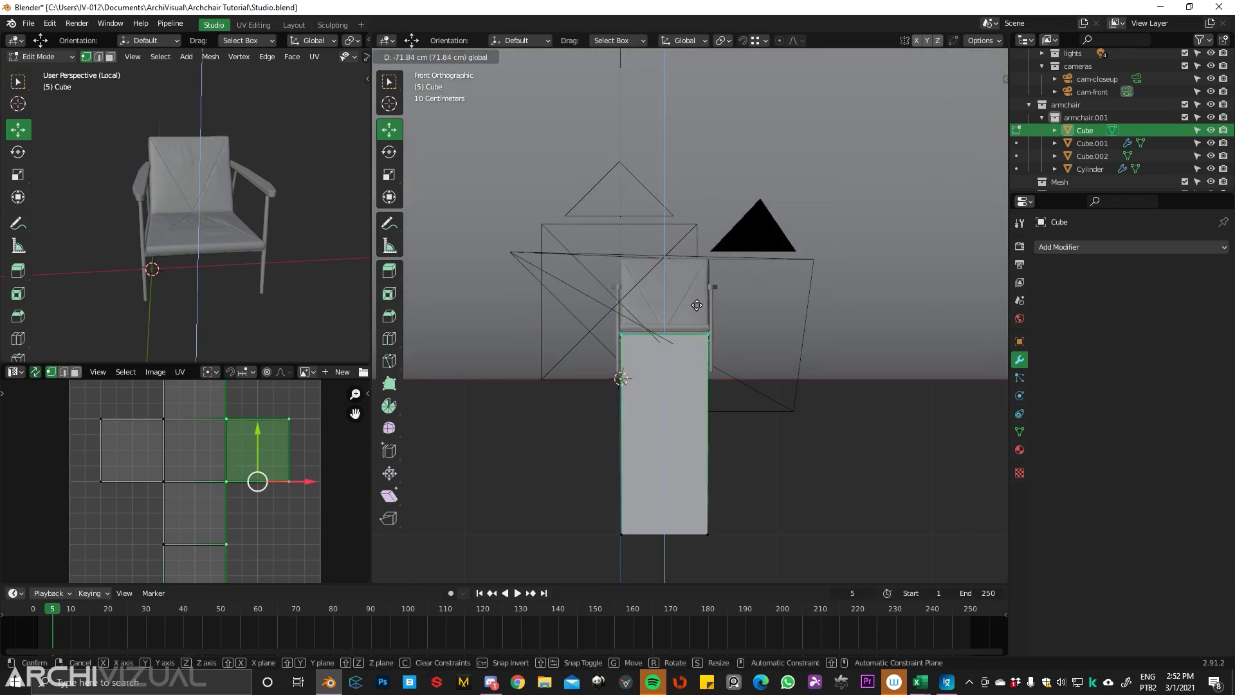
pyautogui.click(696, 280)
pyautogui.moveTo(583, 487); pyautogui.dragTo(835, 582)
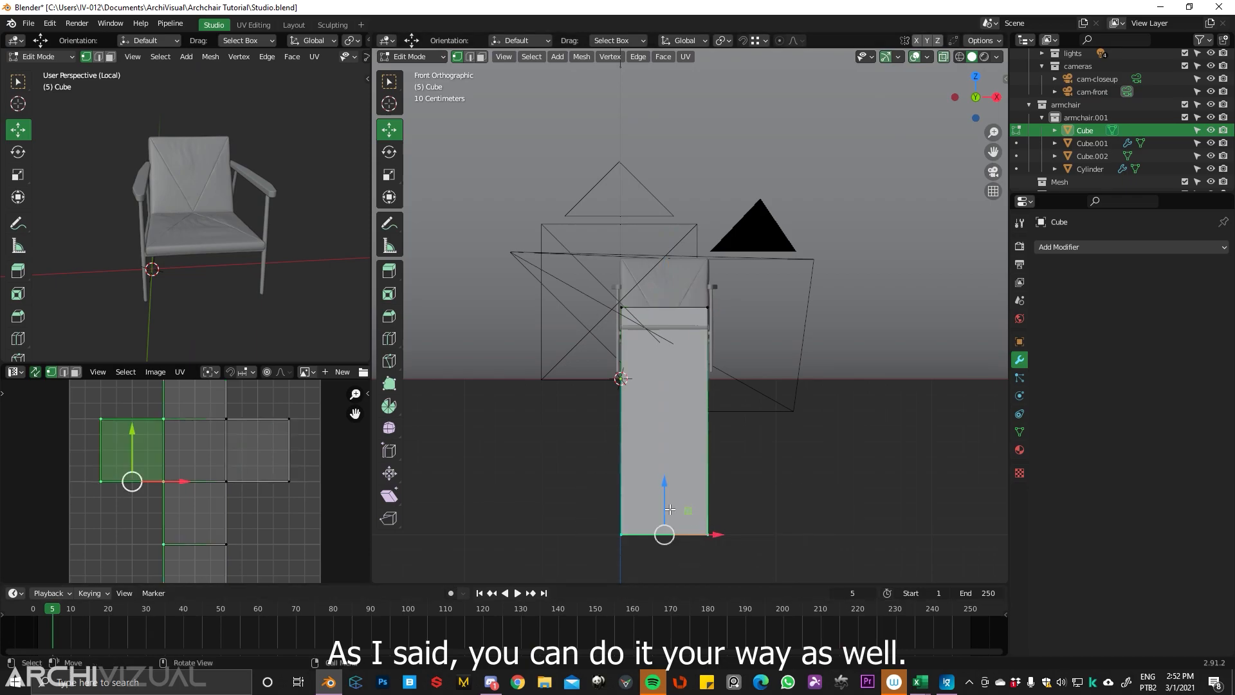
pyautogui.press('g')
pyautogui.click(700, 309)
# - Fine-tune the box's bottom to sit on the existing seat cushion's top edge and adjust its top height
pyautogui.scroll(8, 667, 332)
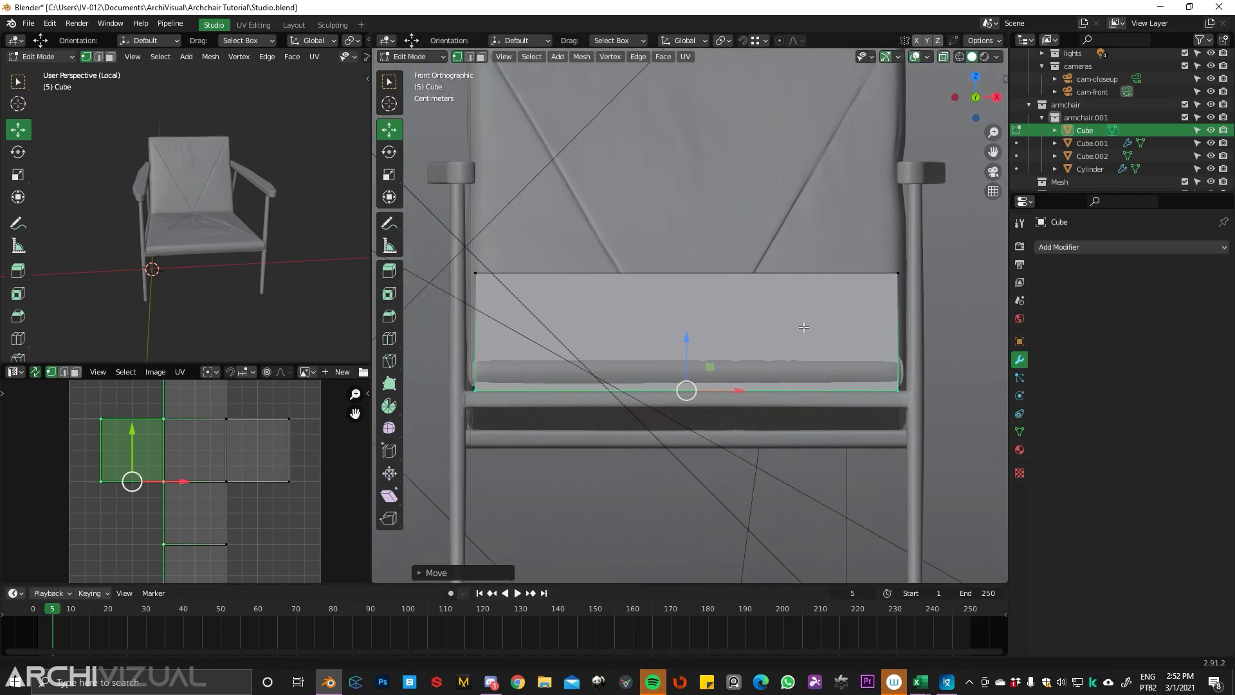
pyautogui.press('g')
pyautogui.click(724, 312)
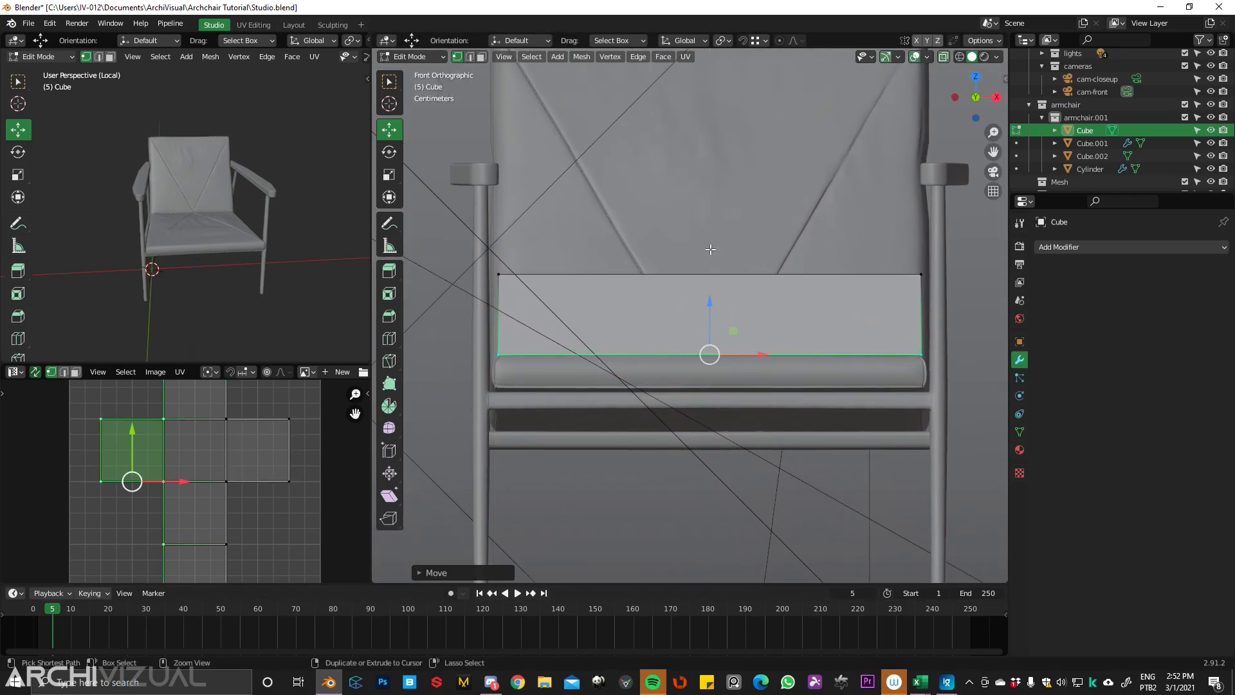
pyautogui.scroll(-2, 525, 258)
pyautogui.moveTo(524, 258); pyautogui.dragTo(884, 303)
pyautogui.press('g')
pyautogui.click(711, 252)
# - In top view, adjust the box's back vertices along Y to meet the base of the backrest
pyautogui.press('KP_7')
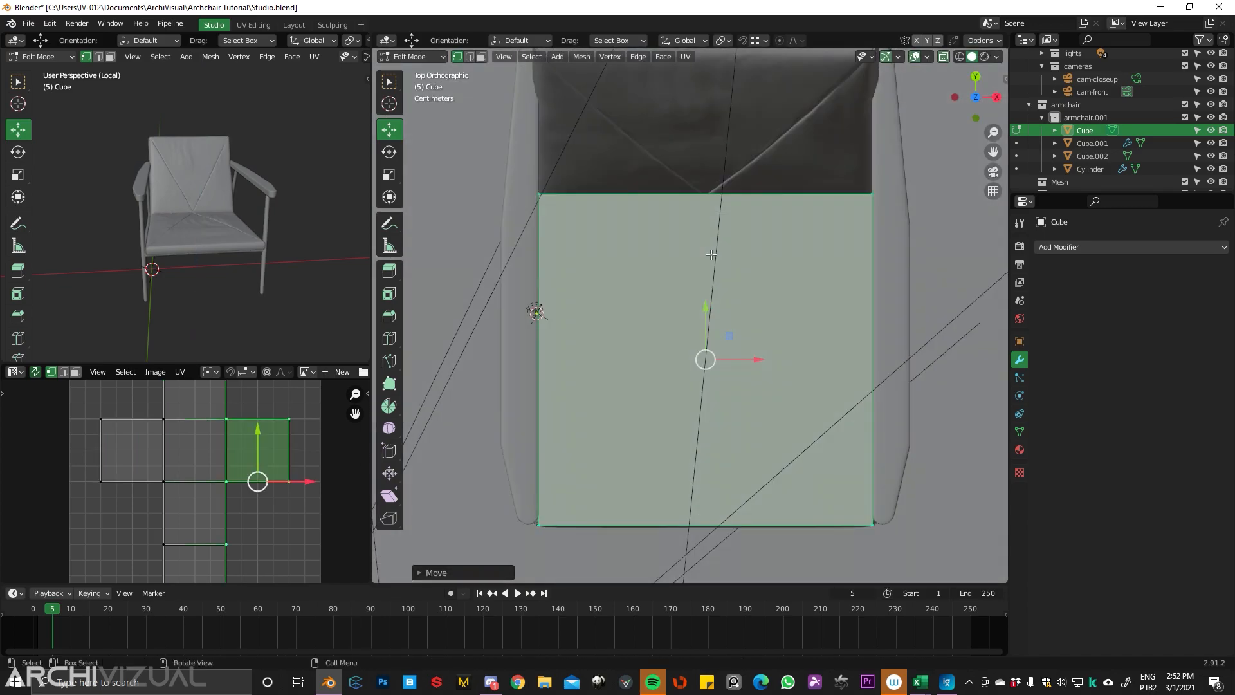
pyautogui.moveTo(495, 162); pyautogui.dragTo(880, 205)
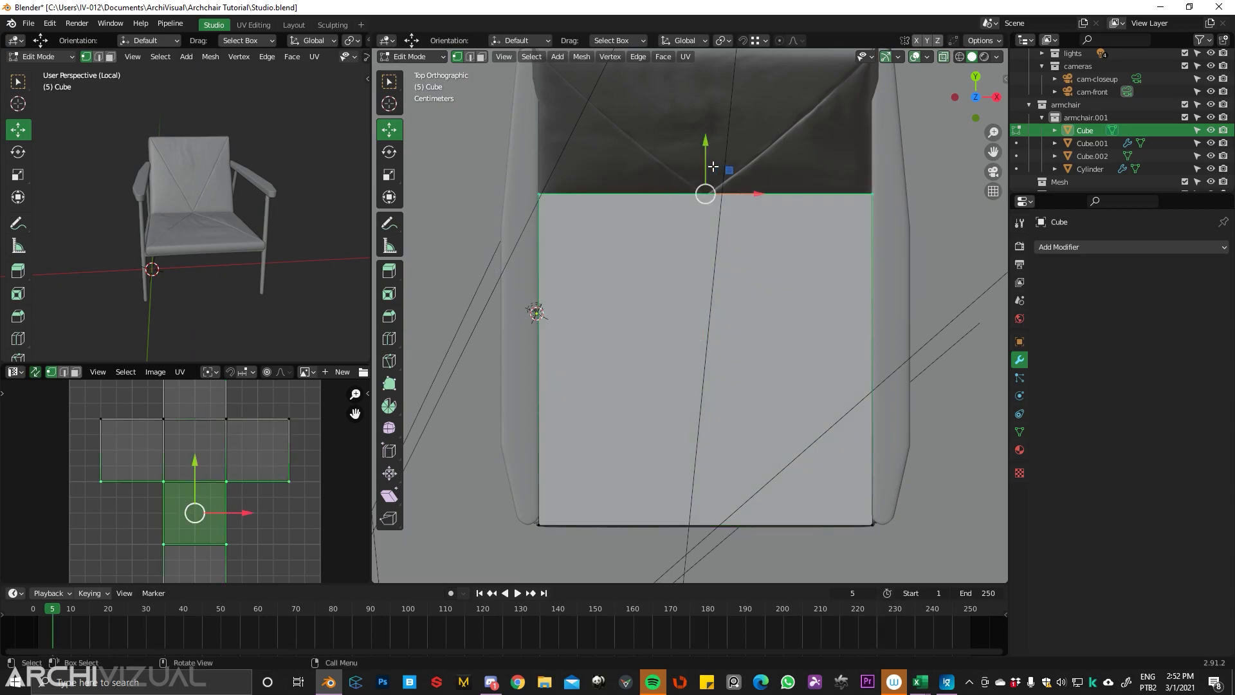
pyautogui.press('g')
pyautogui.click(713, 188)
# - Add a centred loop cut running from the front to the back of the box
pyautogui.scroll(-4, 687, 317)
pyautogui.moveTo(688, 317); pyautogui.dragTo(774, 349, button='middle')
pyautogui.hotkey('ctrl', 'r')
pyautogui.click(784, 339)
pyautogui.rightClick(766, 361)
pyautogui.moveTo(778, 360); pyautogui.dragTo(738, 385, button='middle')
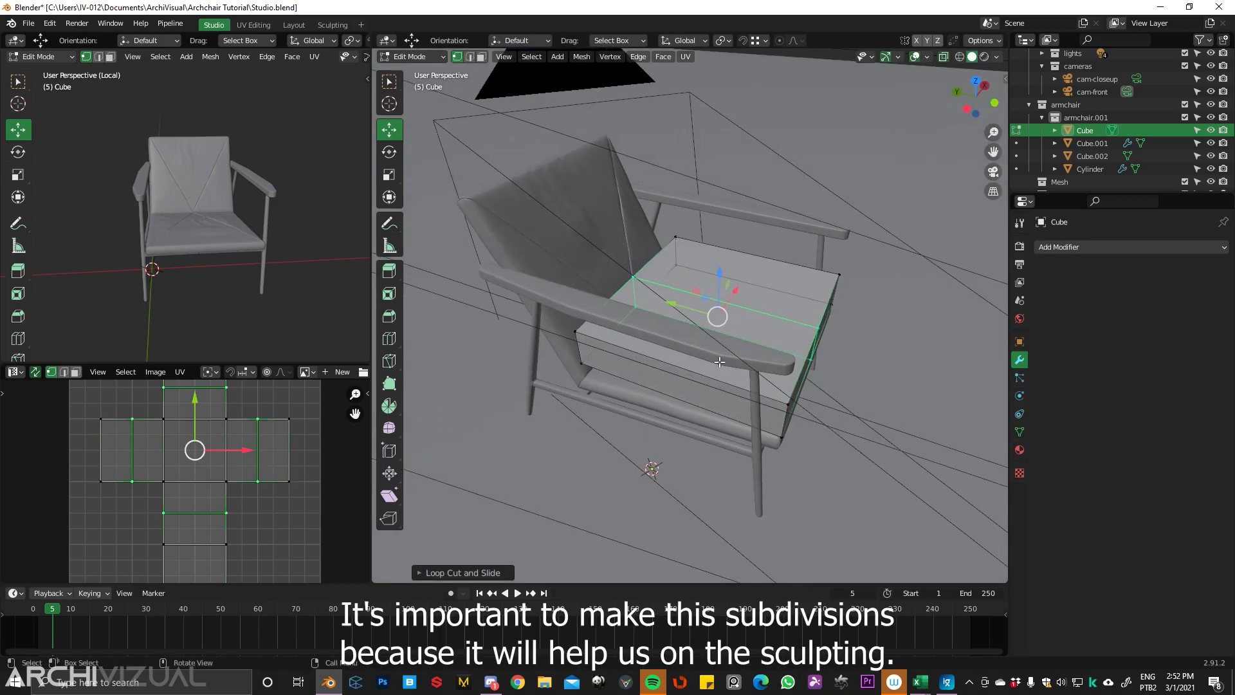
# - Isolate the box in local view and add a second centred loop cut across its width
pyautogui.press('KP_Divide')
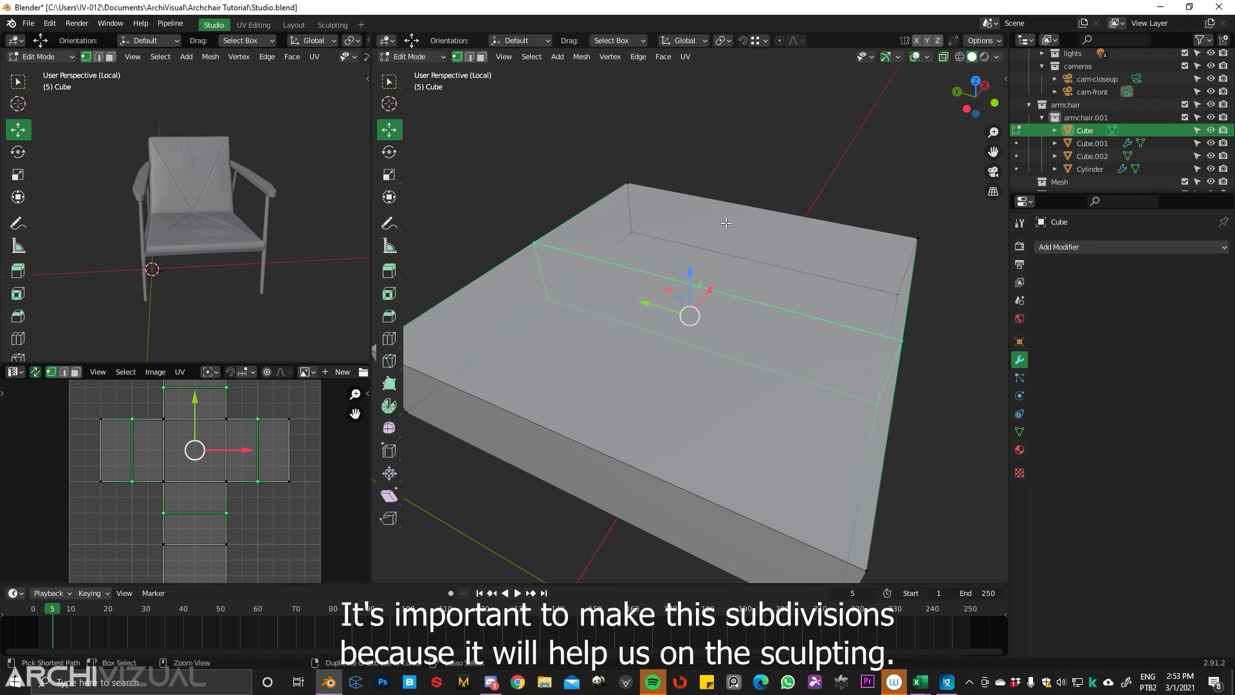
pyautogui.scroll(-2, 690, 350)
pyautogui.hotkey('ctrl', 'r')
pyautogui.click(665, 378)
pyautogui.rightClick(633, 586)
pyautogui.moveTo(634, 585); pyautogui.dragTo(657, 340, button='middle')
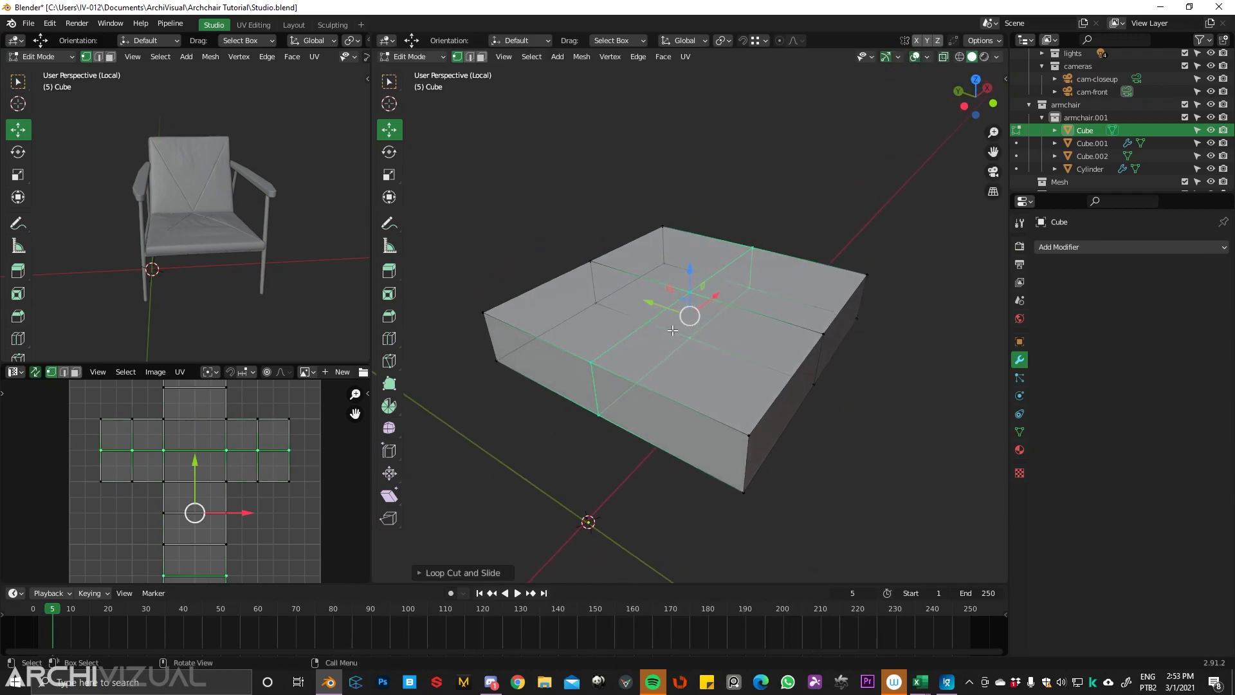
# - Subdivide the entire box mesh once
pyautogui.press('a')
pyautogui.rightClick(681, 332)
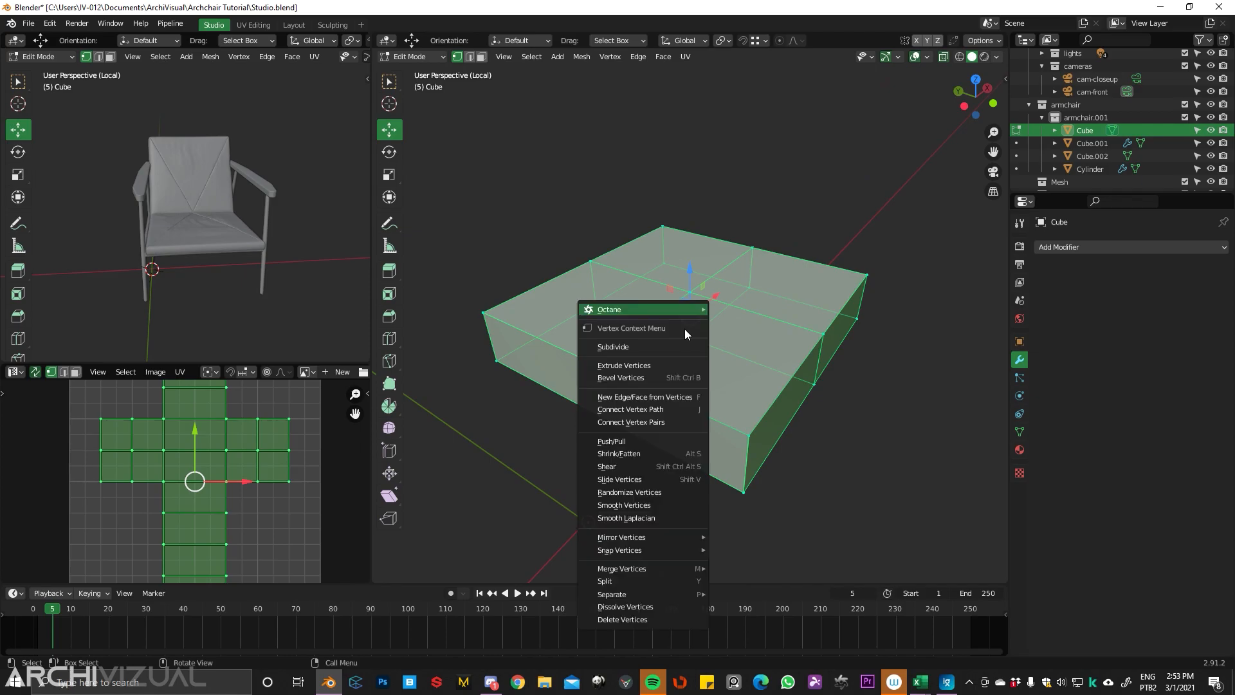
pyautogui.click(623, 348)
pyautogui.moveTo(622, 348); pyautogui.dragTo(709, 338, button='middle')
# - In Object Mode, add a Simple Subdivision Surface modifier with Optimal Display off and viewport levels set to 3
pyautogui.hotkey('ctrl', 'Tab')
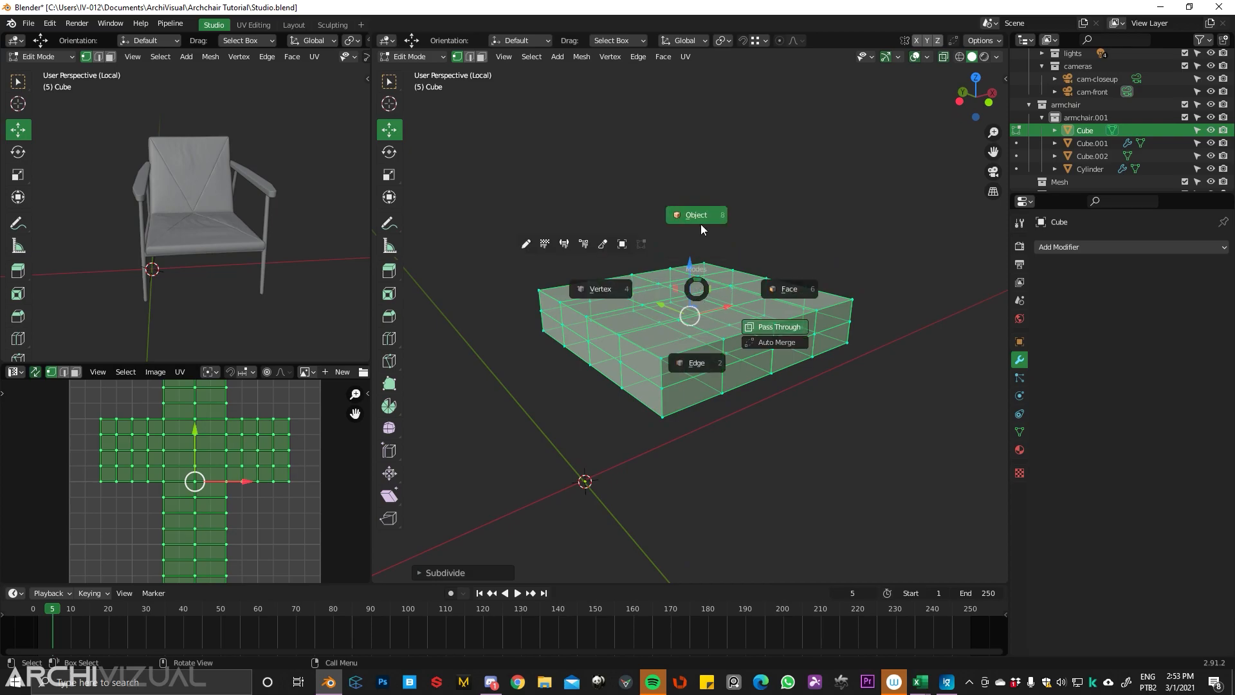
pyautogui.click(702, 219)
pyautogui.click(1136, 249)
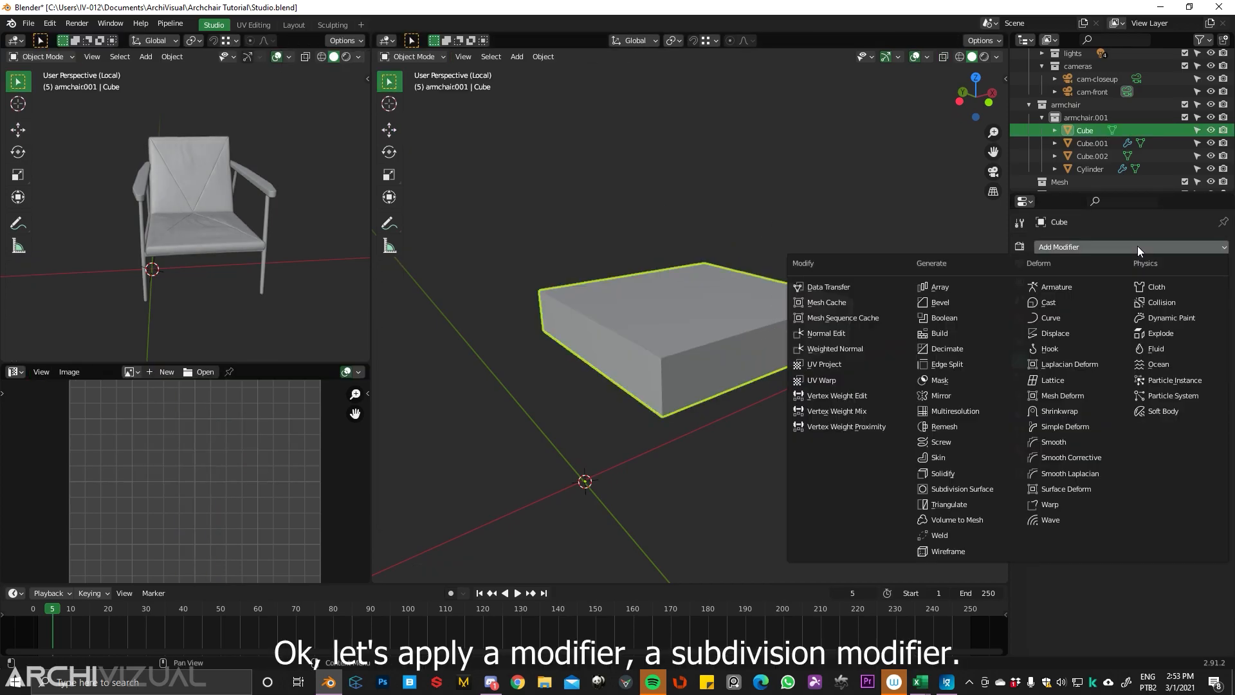
pyautogui.click(983, 490)
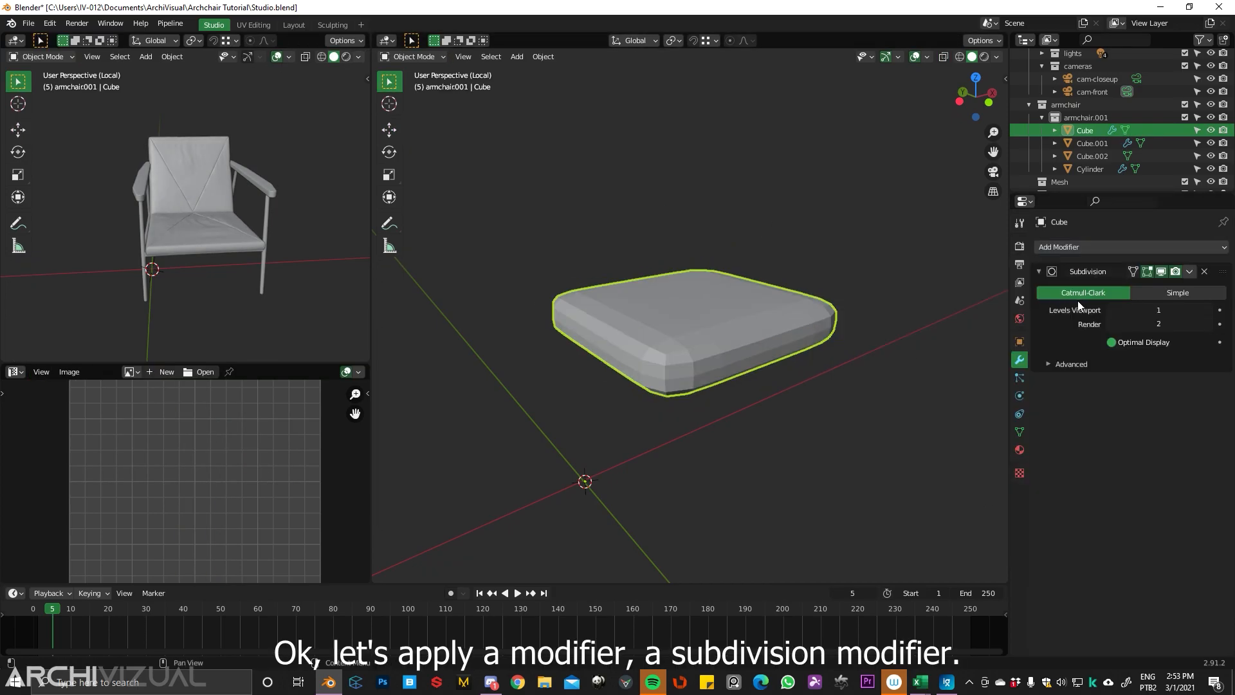
pyautogui.click(1176, 291)
pyautogui.click(1119, 343)
pyautogui.click(1209, 311)
pyautogui.moveTo(831, 376); pyautogui.dragTo(805, 343, button='middle')
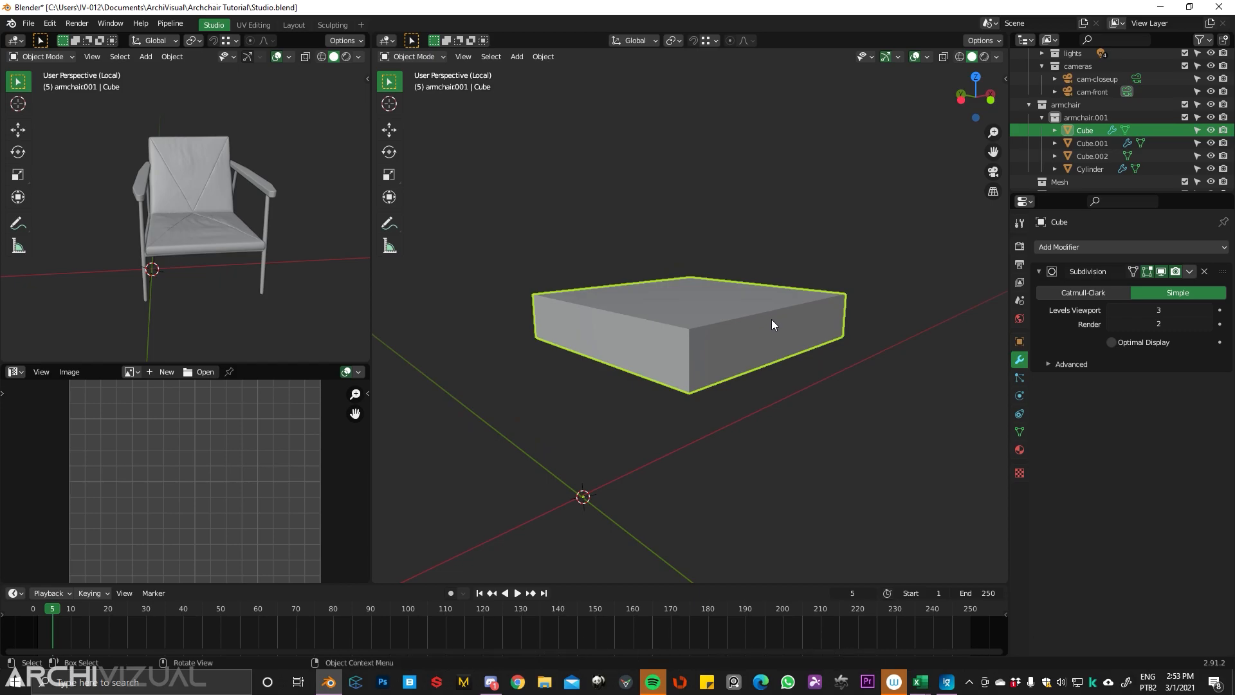
pyautogui.press('Tab')
pyautogui.press('Tab')
pyautogui.moveTo(774, 345); pyautogui.dragTo(762, 353, button='middle')
# - Enable Cloth physics on the box, without Collision, and return the timeline to frame 0
pyautogui.click(1020, 450)
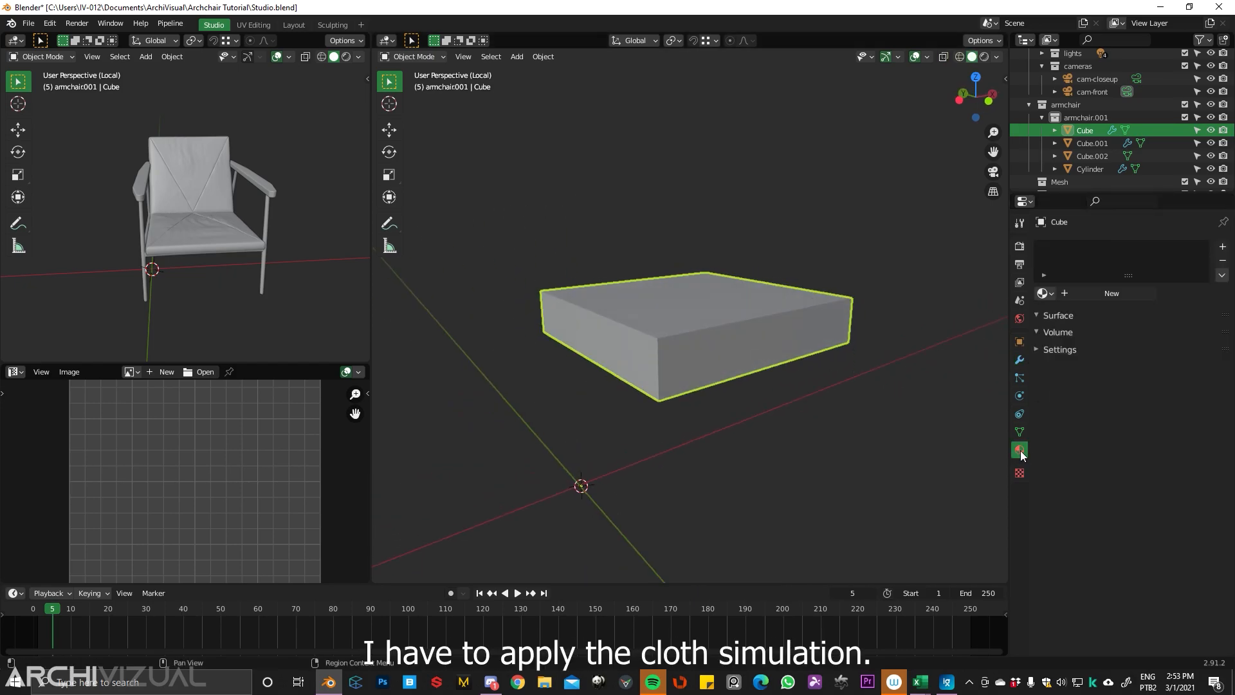
pyautogui.click(1021, 395)
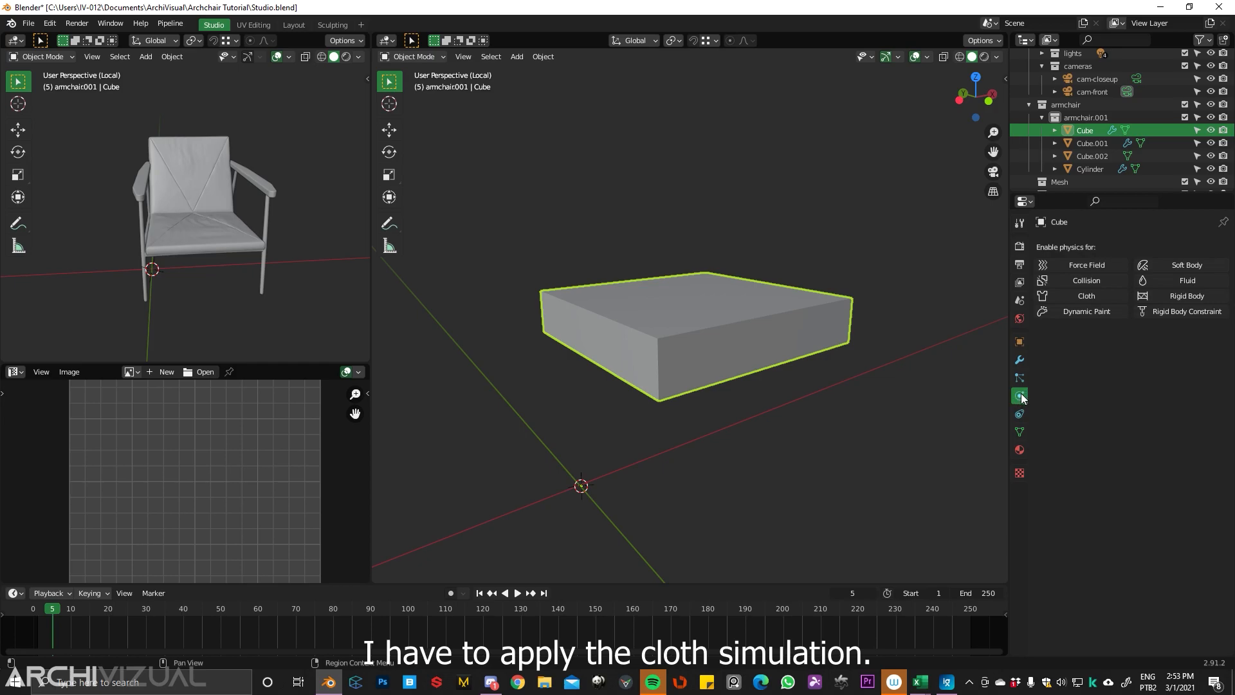
pyautogui.click(1086, 282)
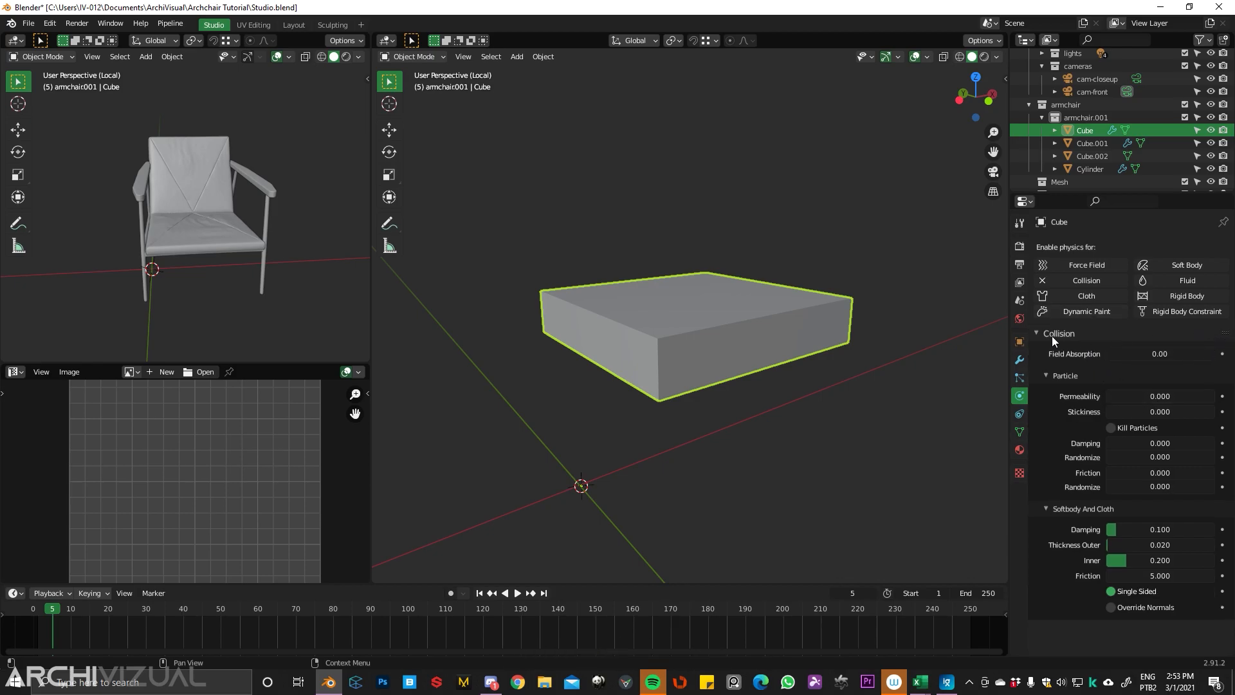
pyautogui.click(1043, 280)
pyautogui.click(1078, 298)
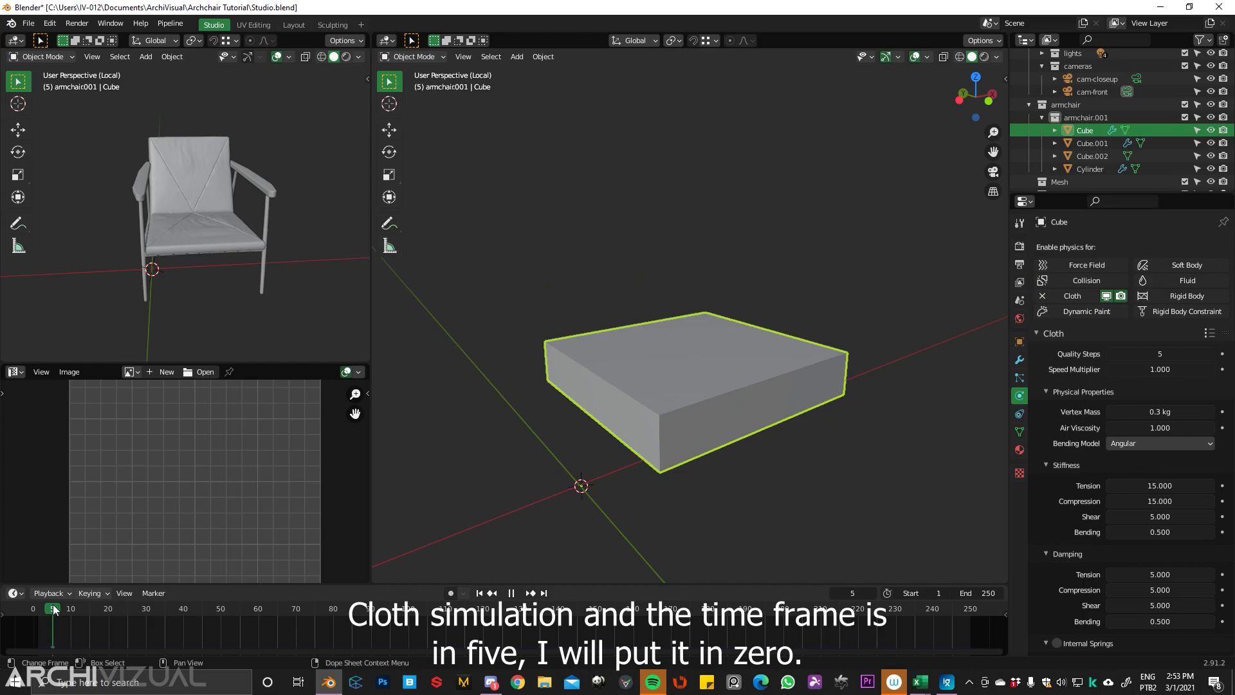
pyautogui.moveTo(54, 608); pyautogui.dragTo(33, 609)
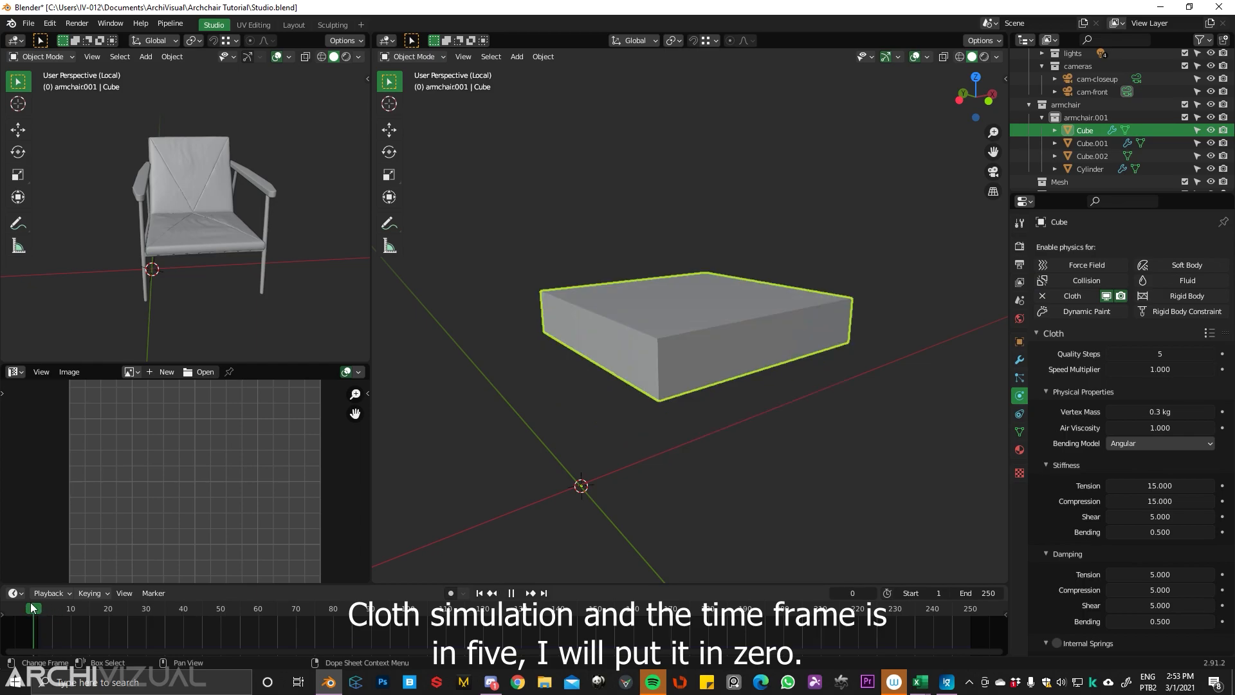
# - Set the cloth's Quality Steps to 10 and enable Pressure with a value of 3
pyautogui.click(1210, 355)
pyautogui.click(1201, 354)
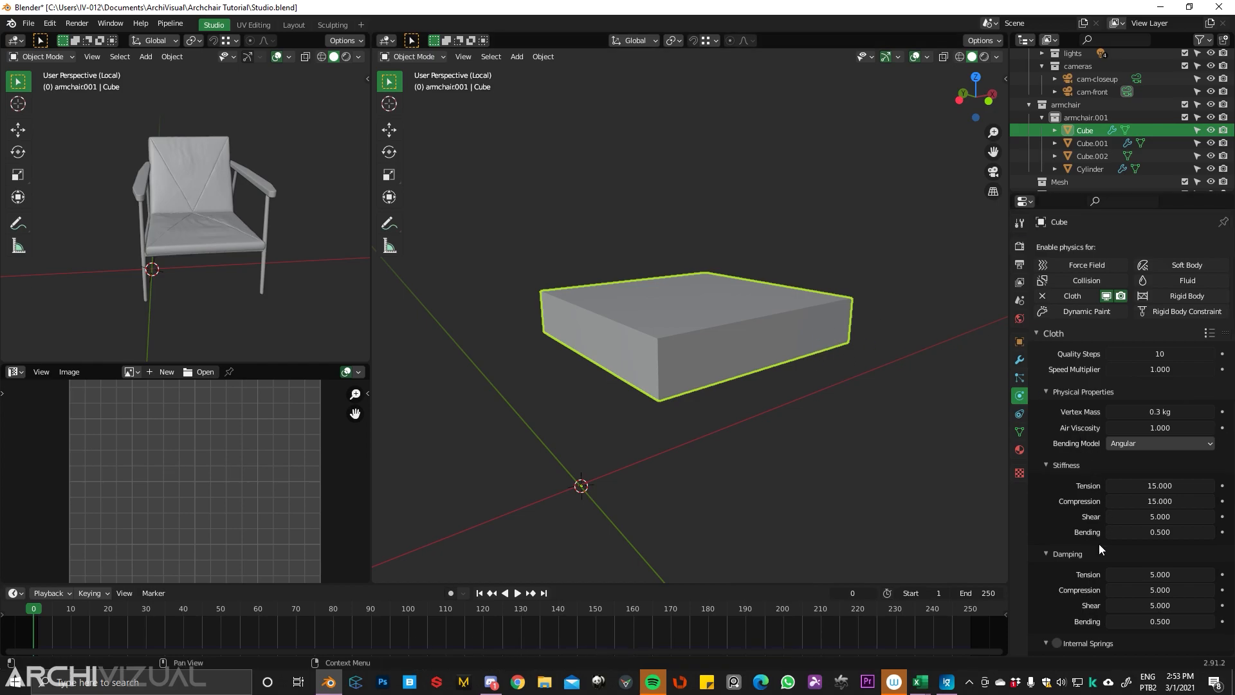
pyautogui.scroll(-12, 1085, 579)
pyautogui.click(1057, 422)
pyautogui.click(1135, 442)
pyautogui.write('0.0')
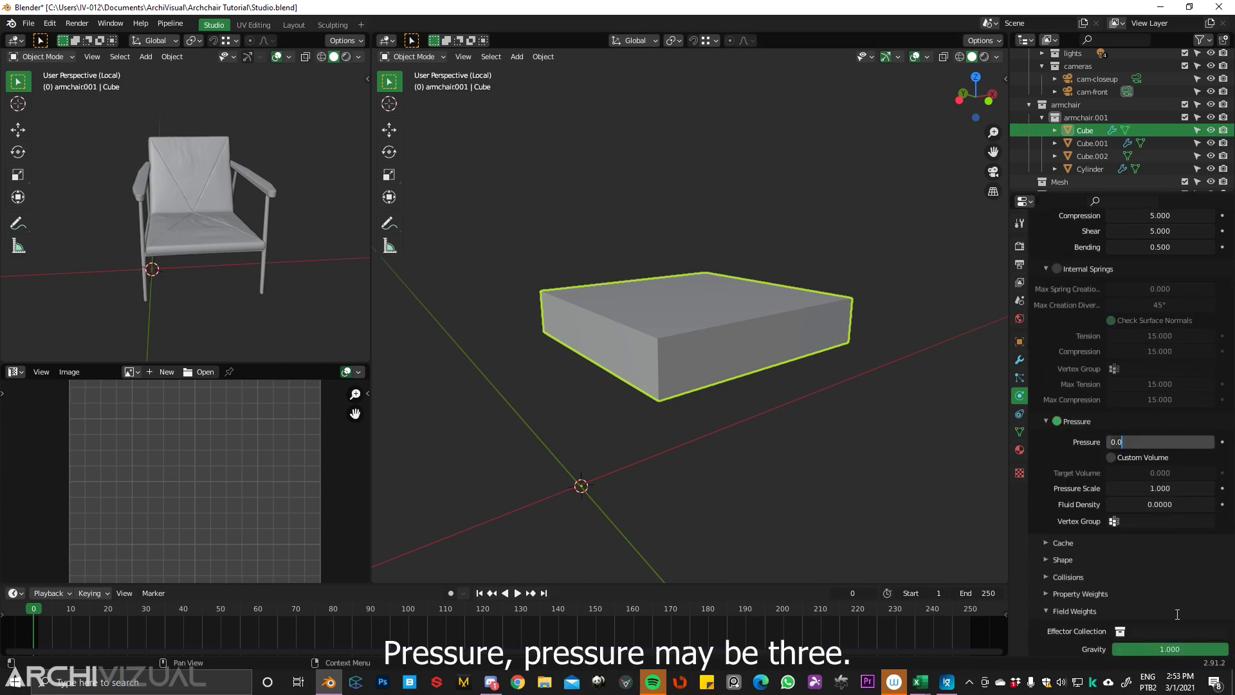
pyautogui.write('3')
pyautogui.press('Return')
# - Set the cloth's Gravity field weight to 0
pyautogui.scroll(-3, 1071, 402)
pyautogui.scroll(-3, 1071, 402)
pyautogui.click(1158, 483)
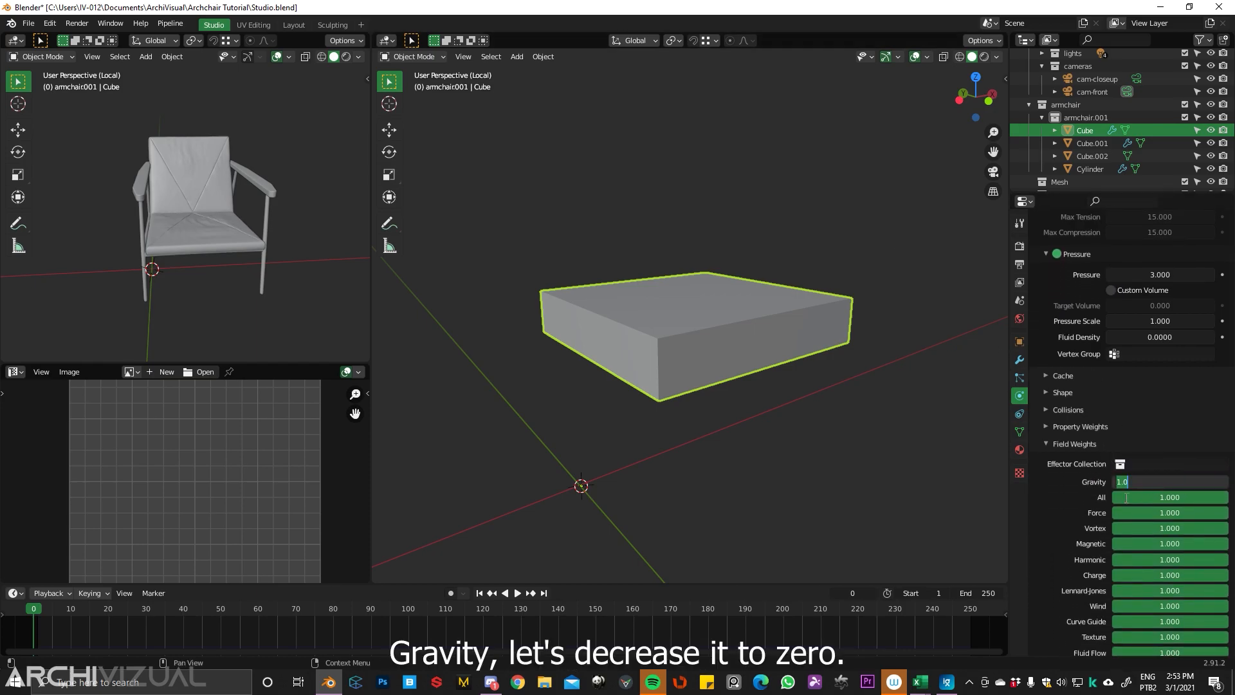
pyautogui.write('0')
pyautogui.press('Return')
# - Run the cloth simulation to inflate the box into a cushion shape and stop the playback
pyautogui.moveTo(669, 288)
pyautogui.mouseDown(button='middle')
pyautogui.moveTo(656, 318)
pyautogui.moveTo(685, 303)
pyautogui.mouseUp(button='middle')
pyautogui.press('space')
pyautogui.moveTo(728, 337)
pyautogui.mouseDown(button='middle')
pyautogui.moveTo(628, 323)
pyautogui.moveTo(735, 334)
pyautogui.mouseUp(button='middle')
pyautogui.scroll(2, 702, 330)
pyautogui.press('space')
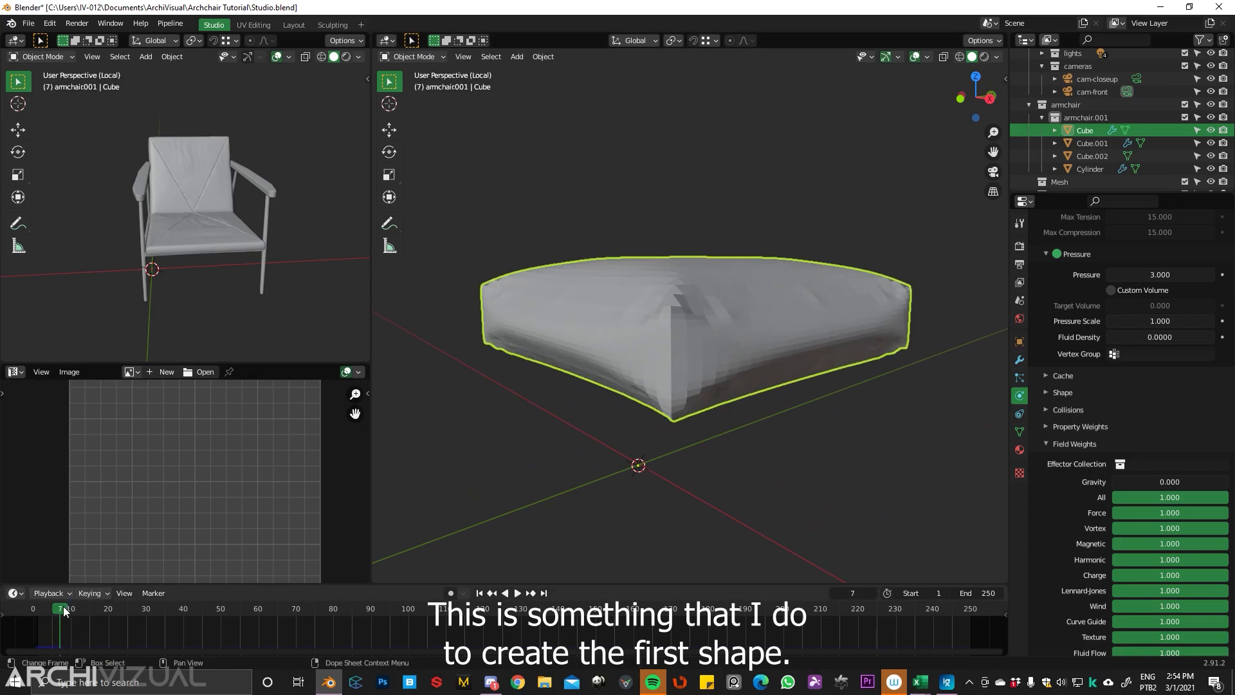
# - Scrub the timeline back to frame 5 to choose a moderately inflated cushion shape
pyautogui.click(65, 611)
pyautogui.moveTo(64, 611); pyautogui.dragTo(58, 612)
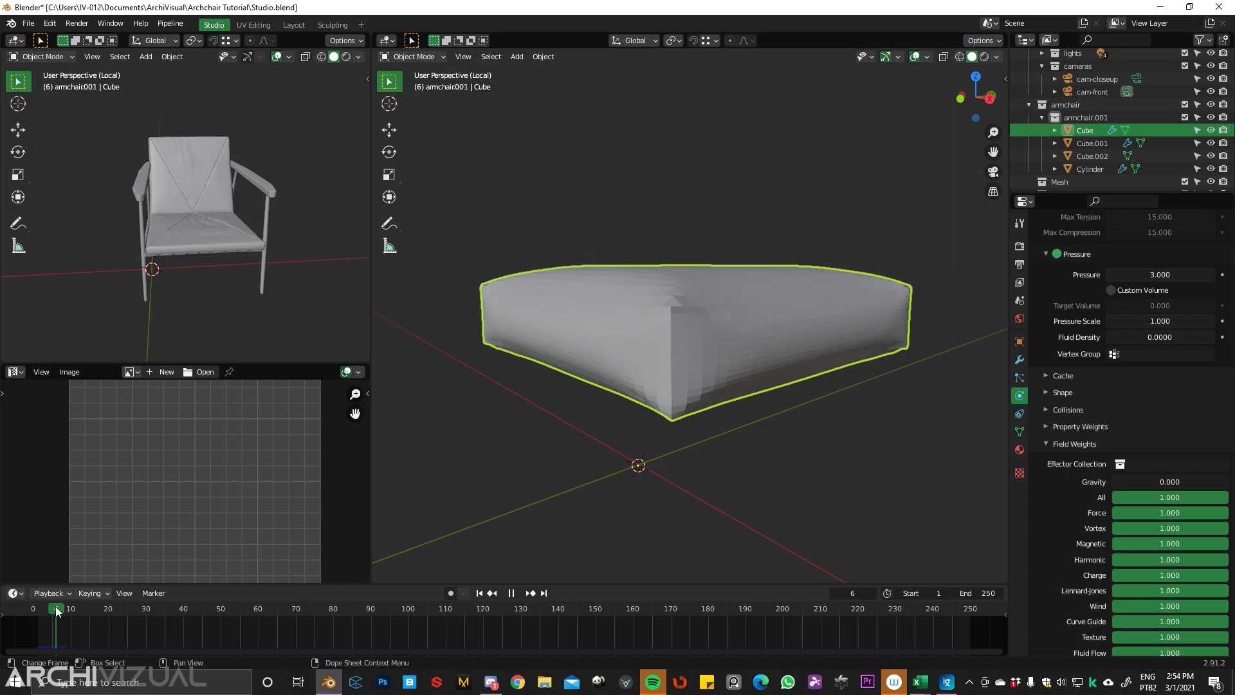
pyautogui.moveTo(740, 370); pyautogui.dragTo(522, 347, button='middle')
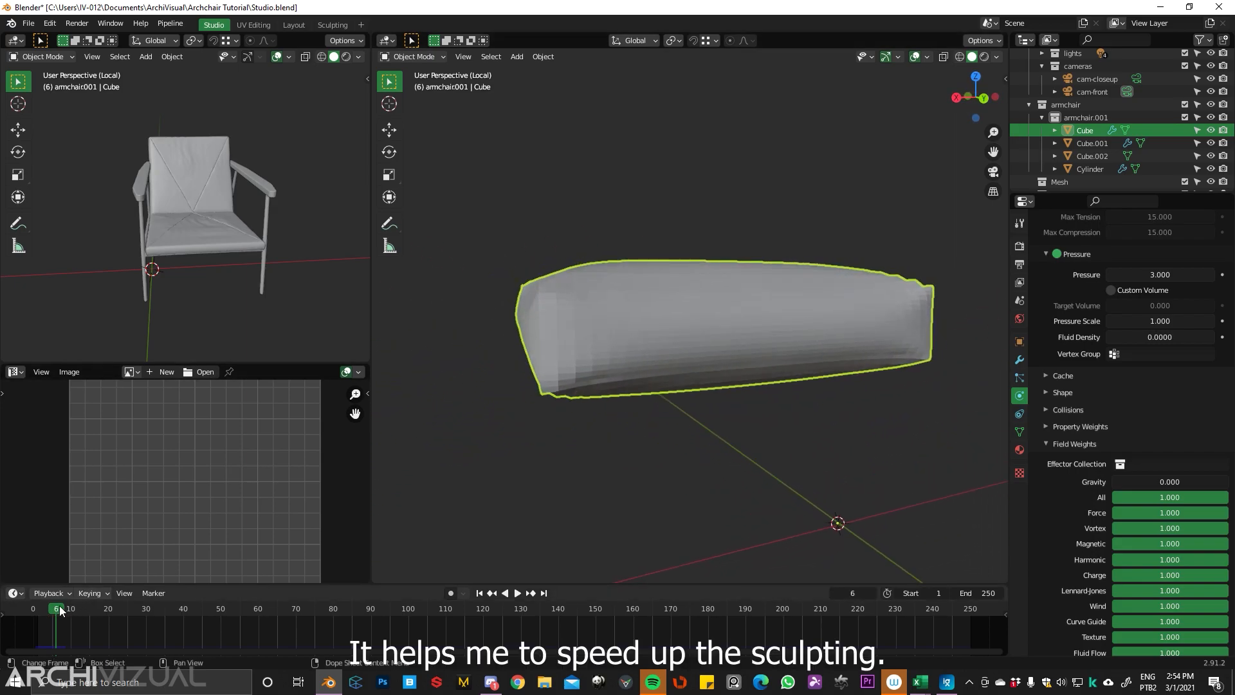
pyautogui.moveTo(61, 610); pyautogui.dragTo(52, 608)
pyautogui.moveTo(618, 347); pyautogui.dragTo(762, 325, button='middle')
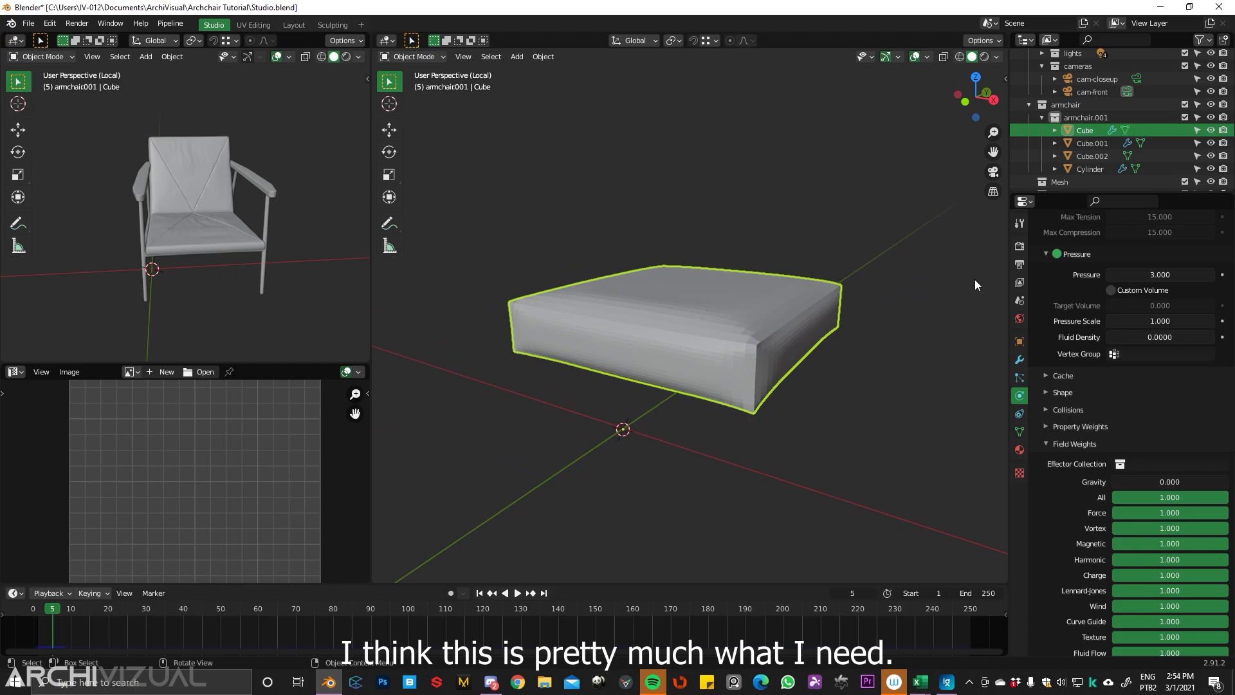
# - Apply all modifiers on the cushion to bake its inflated shape into the mesh
pyautogui.click(1019, 360)
pyautogui.click(1190, 271)
pyautogui.click(1142, 290)
pyautogui.click(1192, 272)
pyautogui.click(1151, 290)
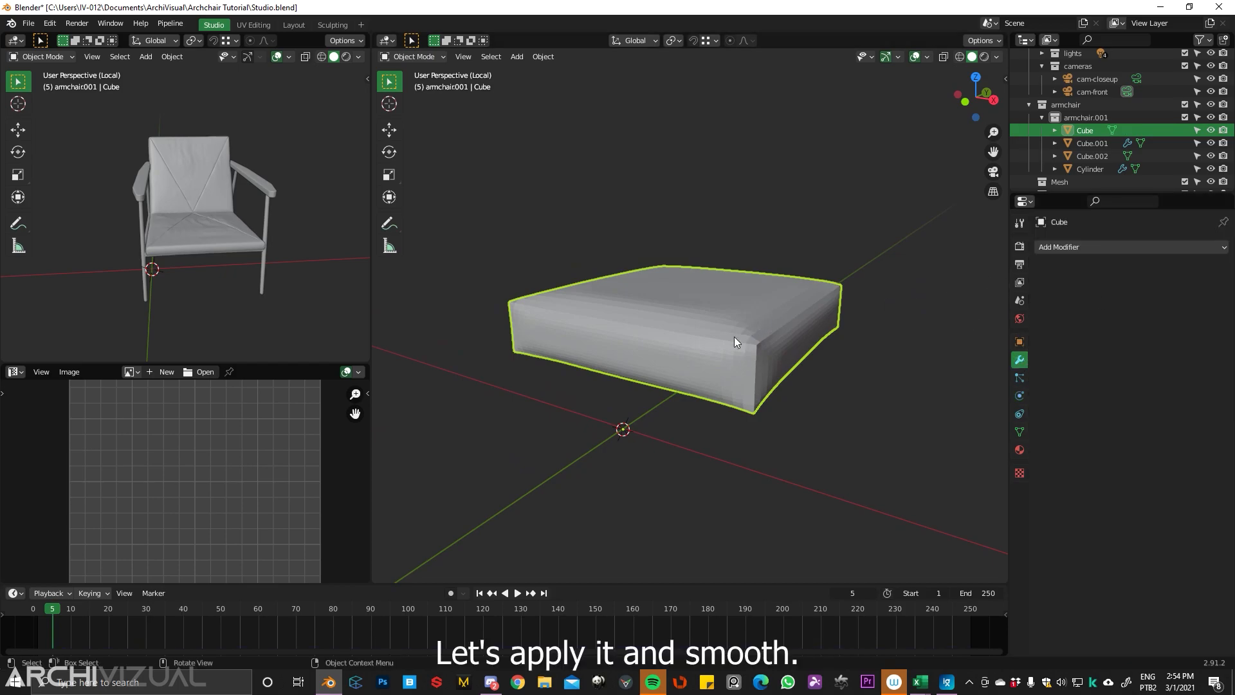
# - Set the cushion's shading to smooth
pyautogui.rightClick(738, 322)
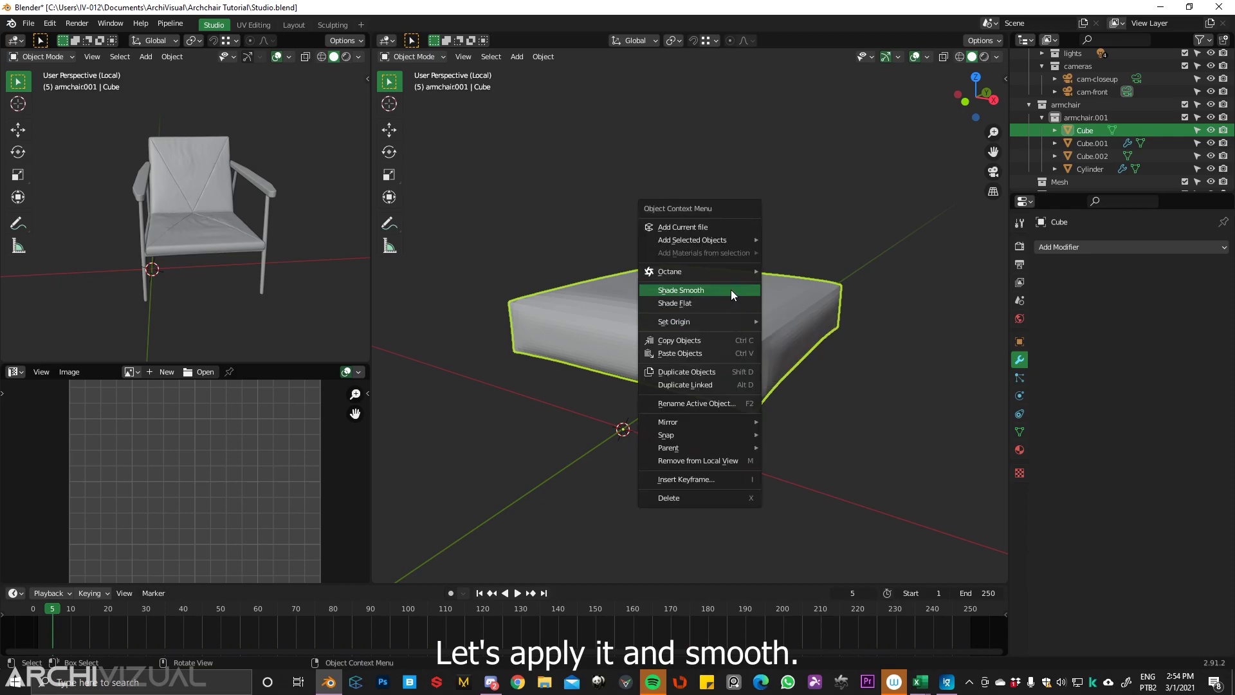
pyautogui.click(731, 292)
pyautogui.moveTo(731, 309); pyautogui.dragTo(658, 339, button='middle')
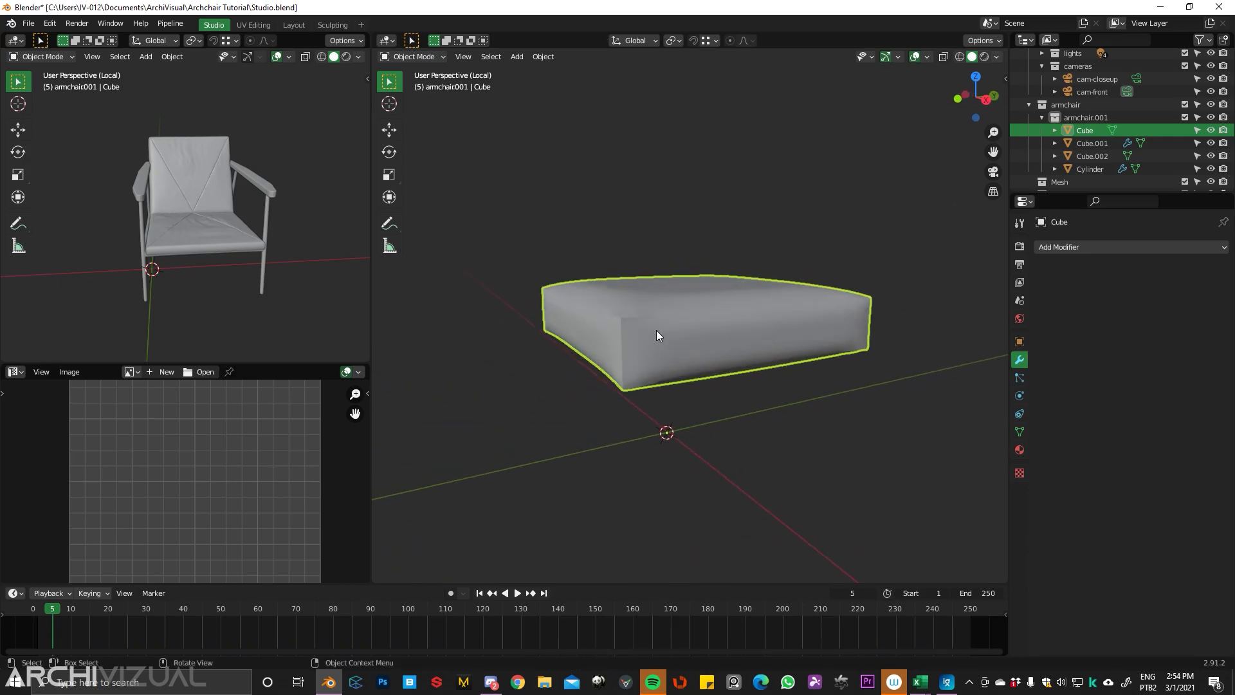
pyautogui.click(332, 25)
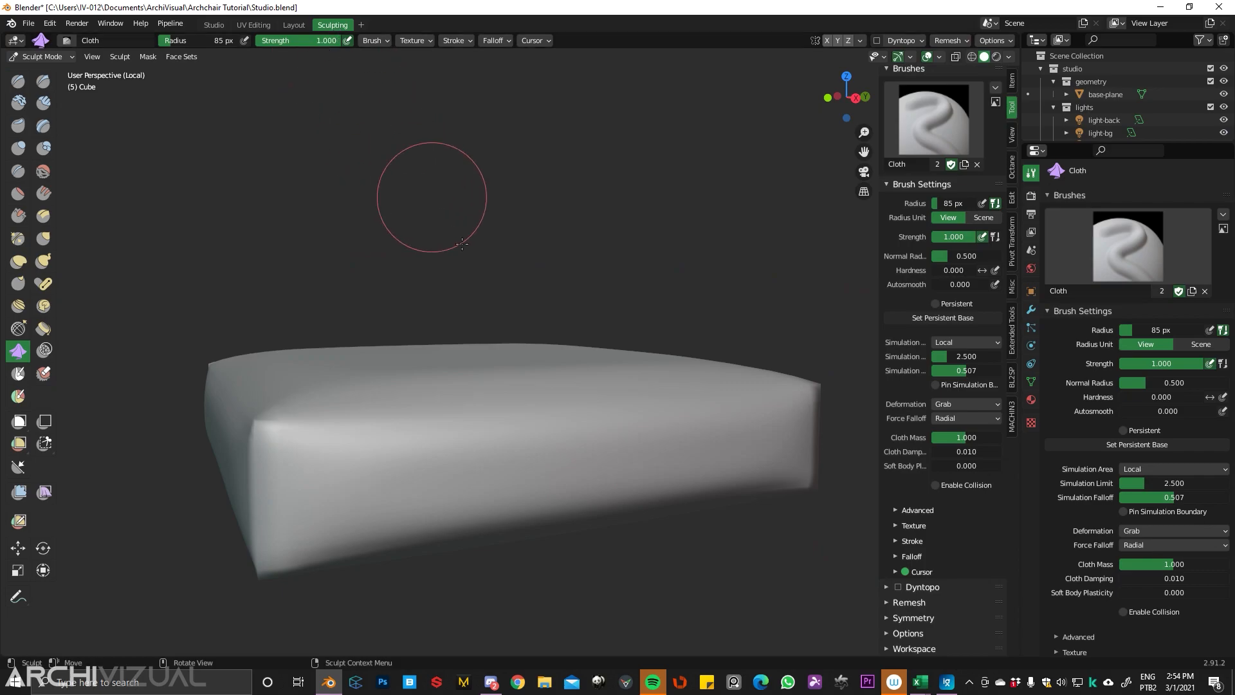
pyautogui.click(214, 25)
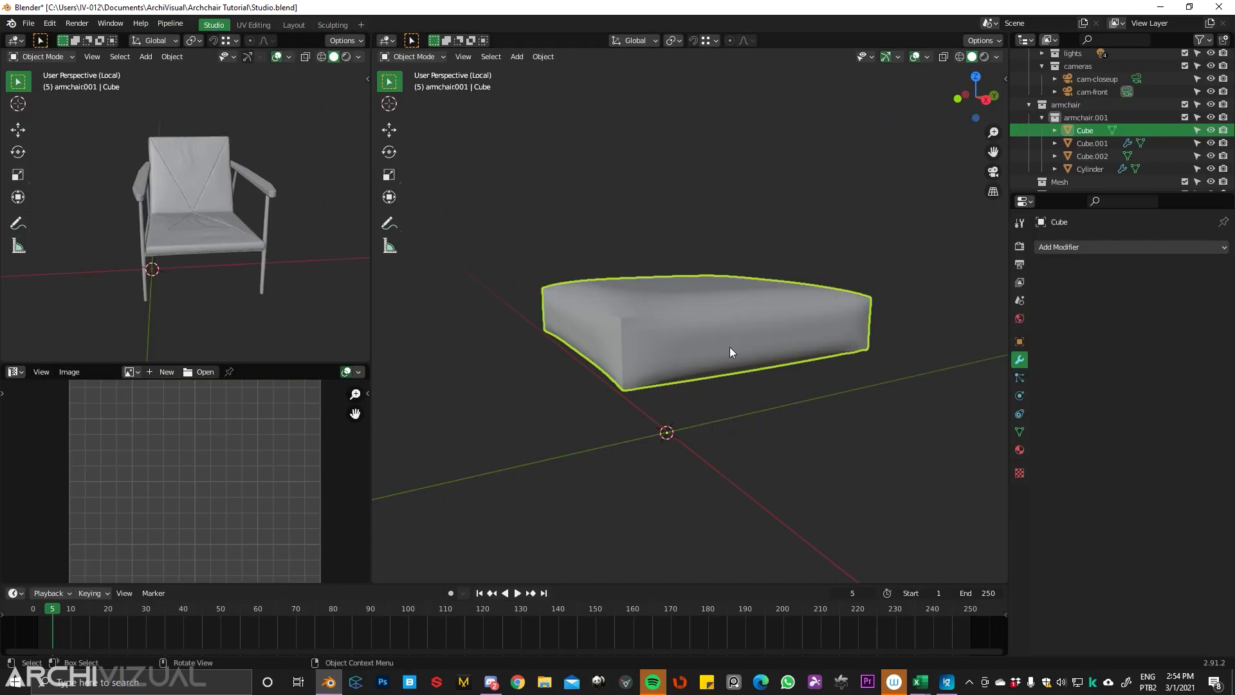
# - Apply all transforms to the cushion and set its origin to Center of Mass (Surface)
pyautogui.hotkey('ctrl', 'a')
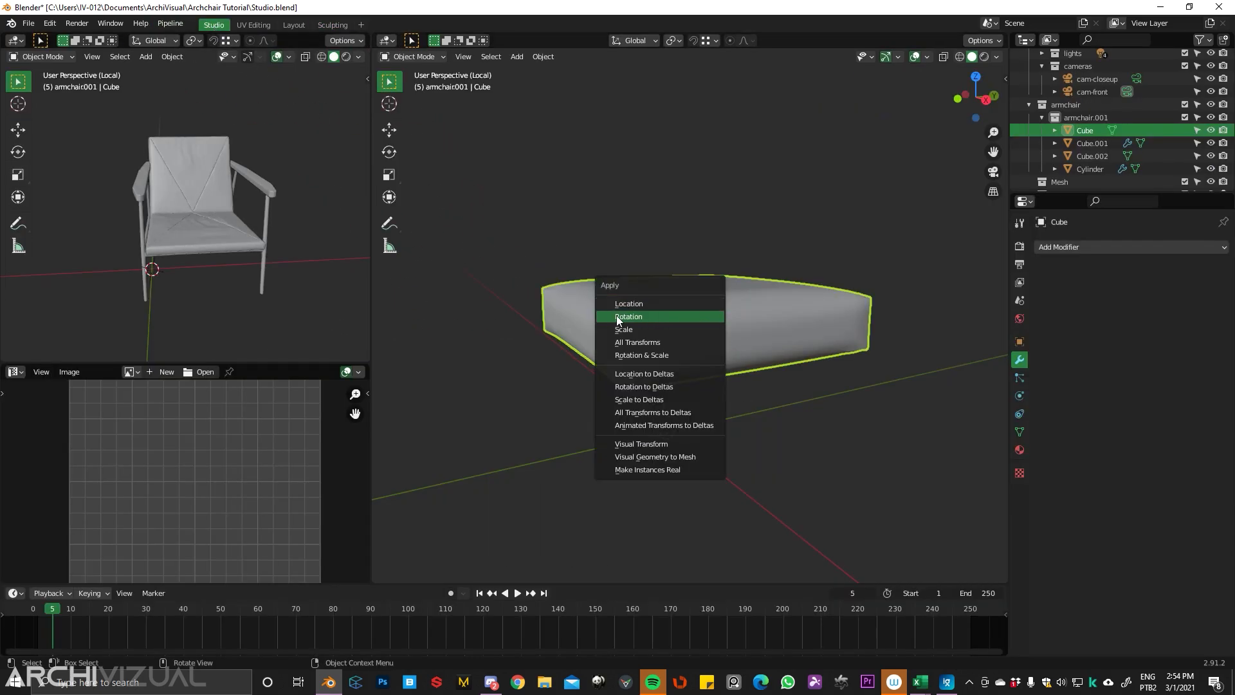
pyautogui.click(647, 343)
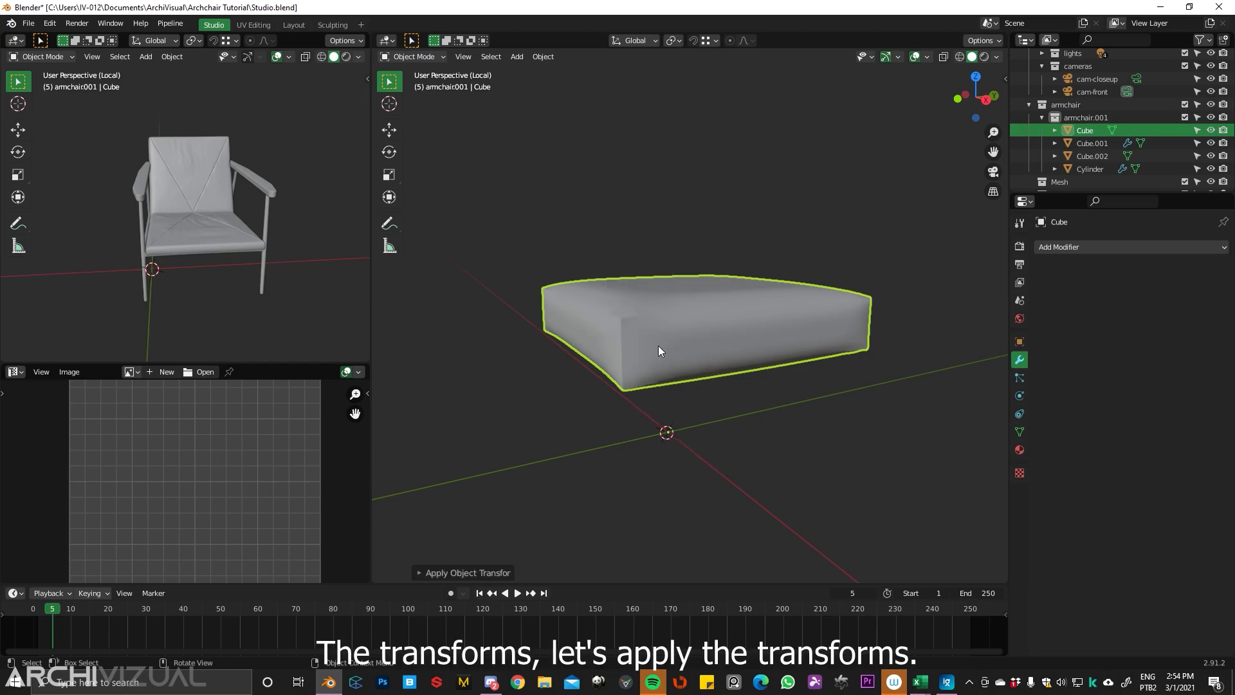
pyautogui.rightClick(711, 318)
pyautogui.moveTo(698, 351)
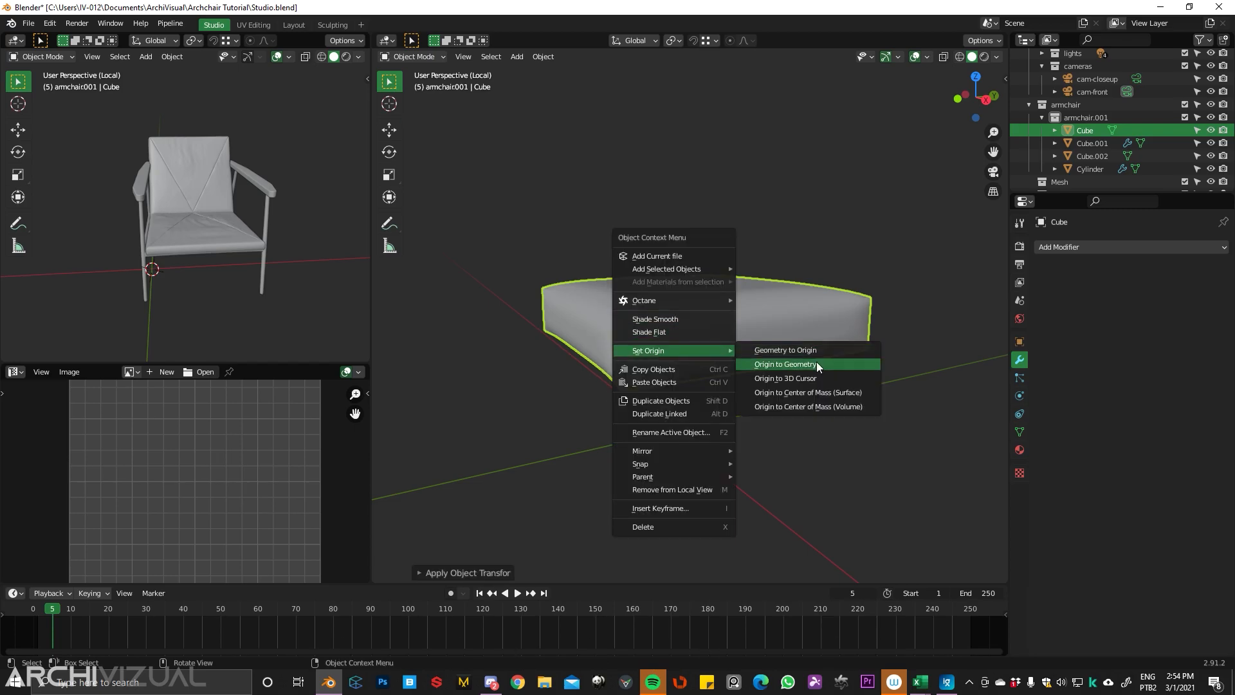
pyautogui.click(836, 392)
# - Enable the Move object gizmo in the main viewport
pyautogui.click(898, 57)
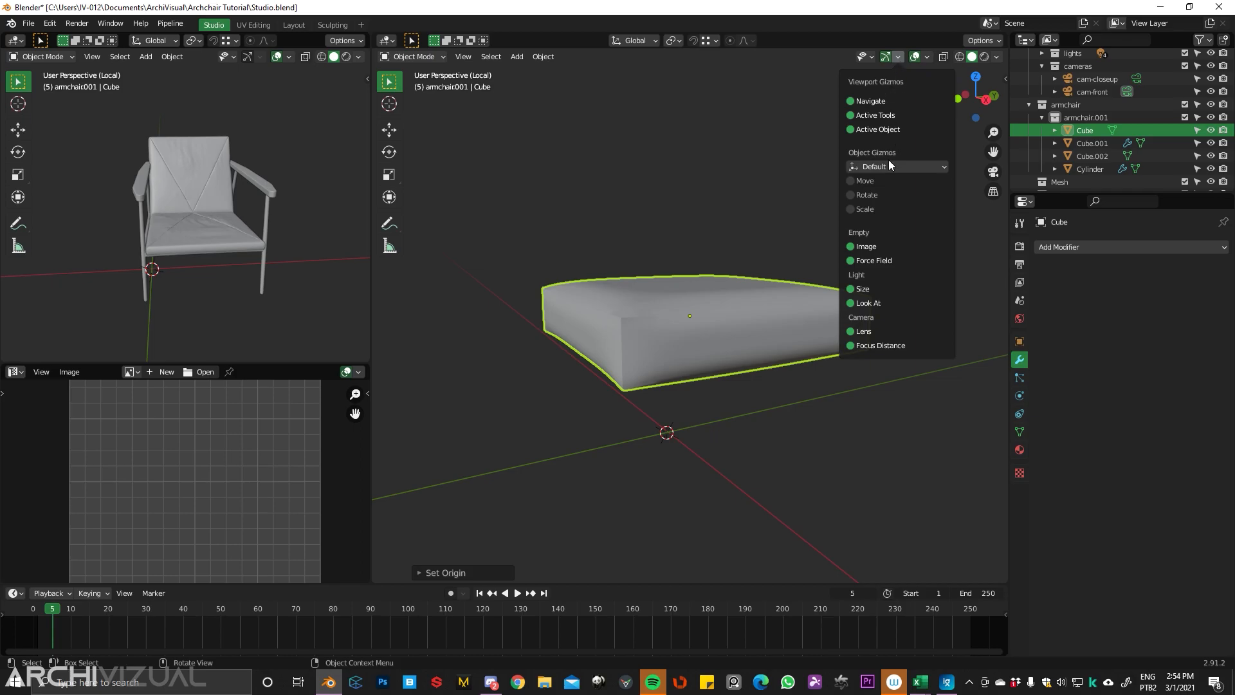
pyautogui.click(850, 181)
pyautogui.moveTo(708, 251); pyautogui.dragTo(482, 191, button='middle')
# - Display the wireframe over the cushion's shaded surface and open it in the Sculpting workspace
pyautogui.click(333, 25)
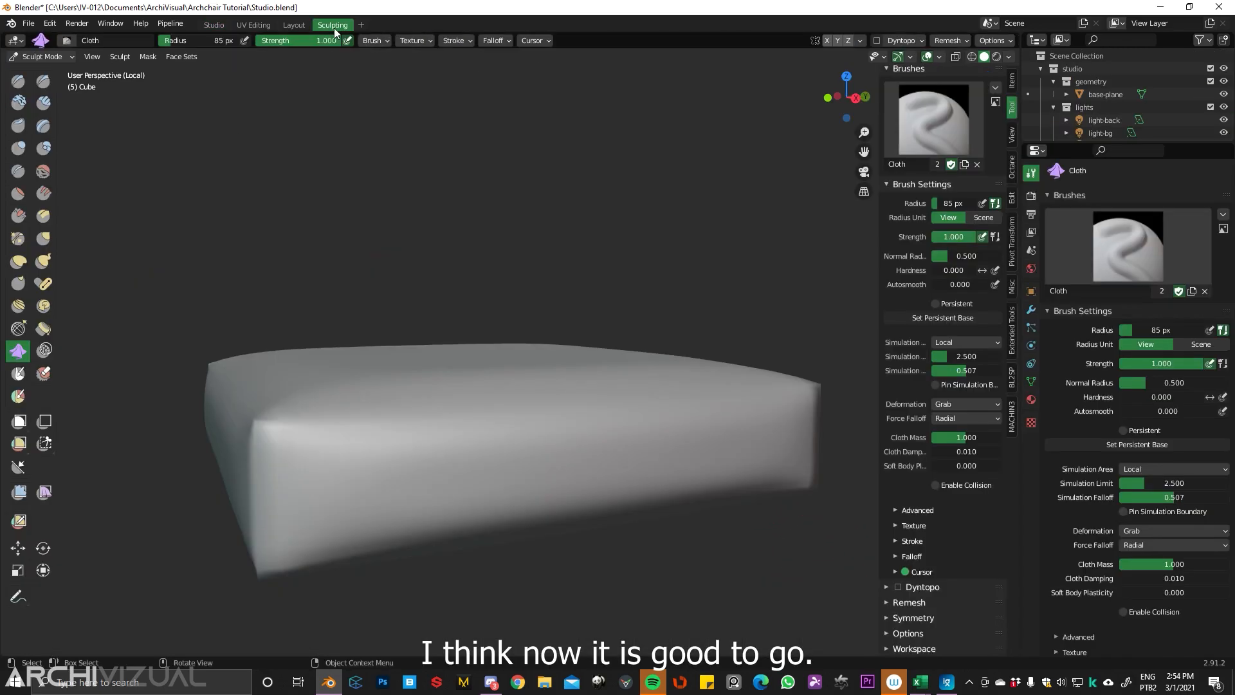
pyautogui.moveTo(425, 337)
pyautogui.mouseDown(button='middle')
pyautogui.moveTo(488, 350)
pyautogui.moveTo(491, 386)
pyautogui.moveTo(477, 373)
pyautogui.mouseUp(button='middle')
pyautogui.moveTo(580, 387)
pyautogui.mouseDown(button='middle')
pyautogui.moveTo(469, 441)
pyautogui.moveTo(474, 469)
pyautogui.moveTo(422, 433)
pyautogui.mouseUp(button='middle')
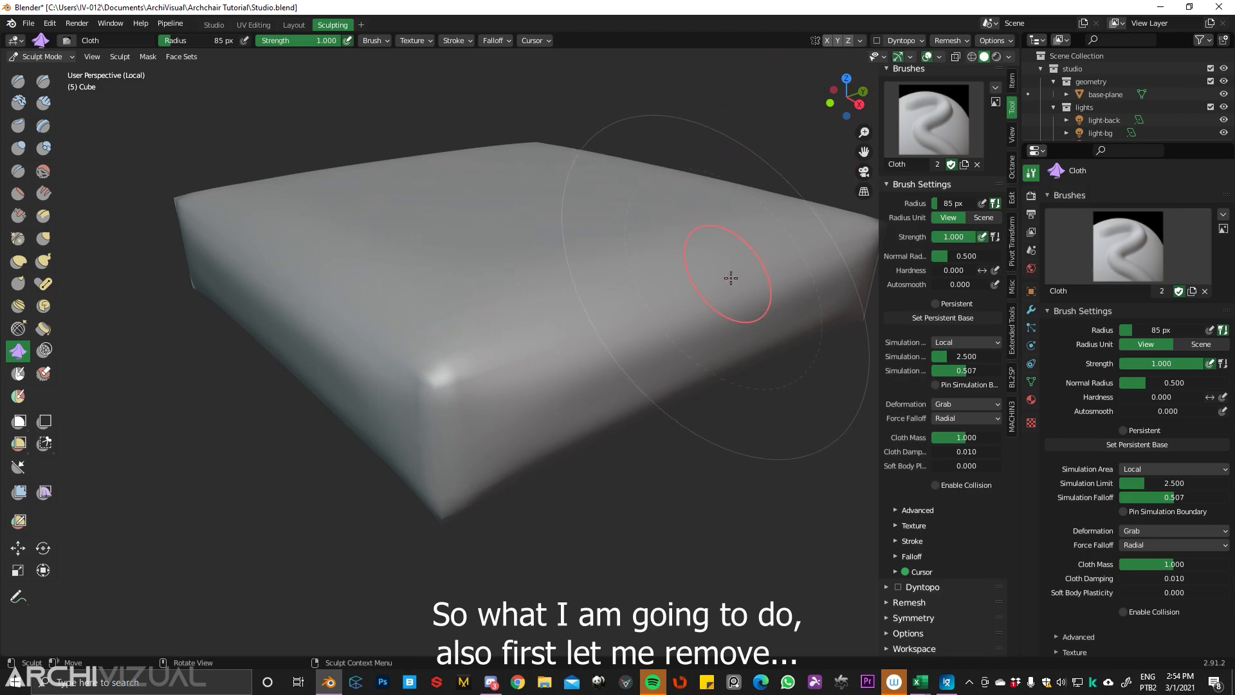
pyautogui.click(213, 24)
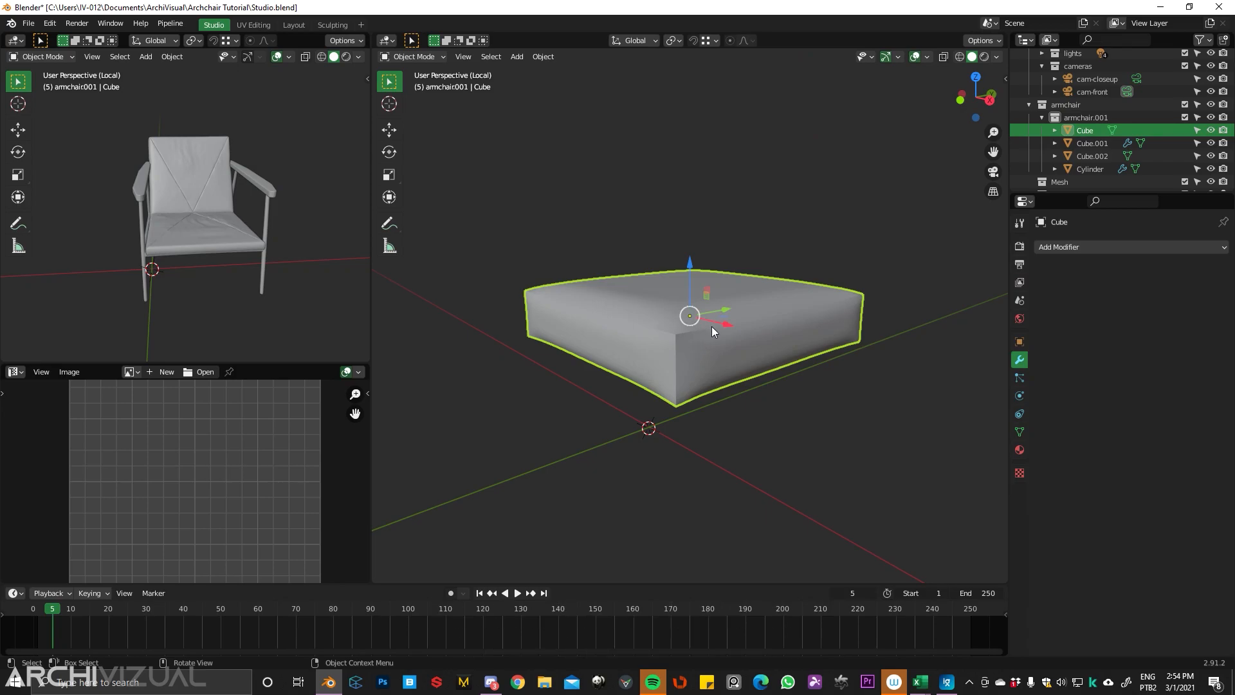
pyautogui.press('z')
pyautogui.click(638, 193)
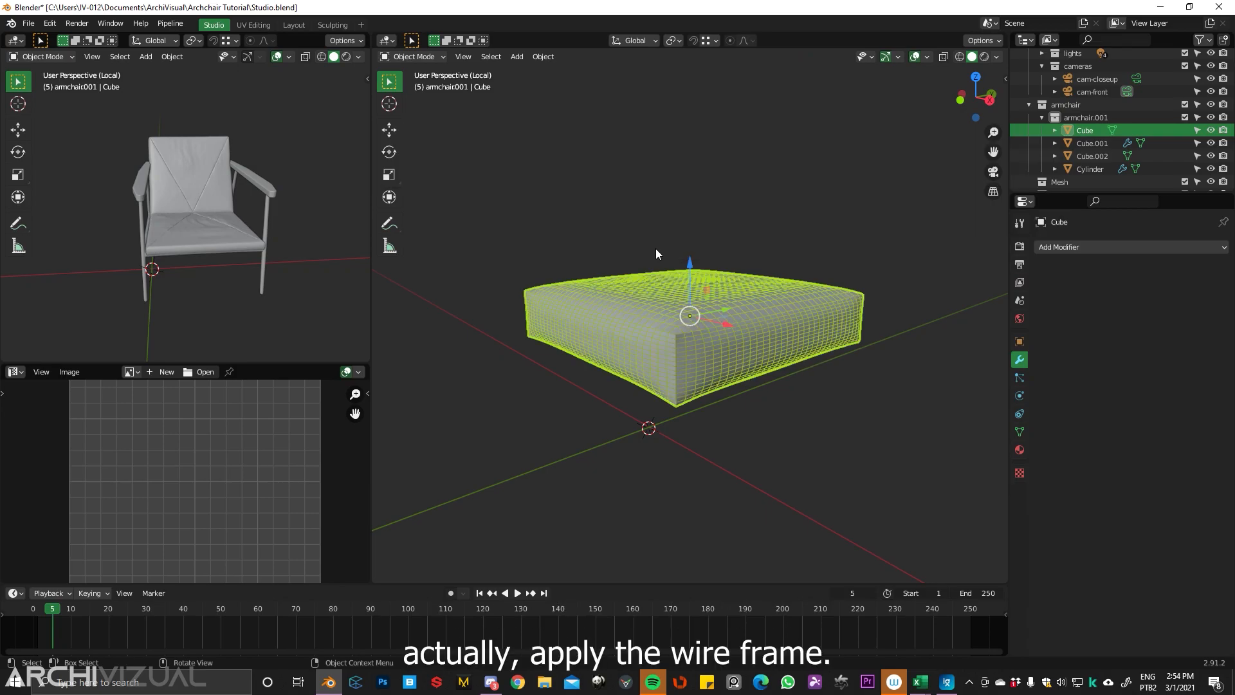
pyautogui.click(332, 25)
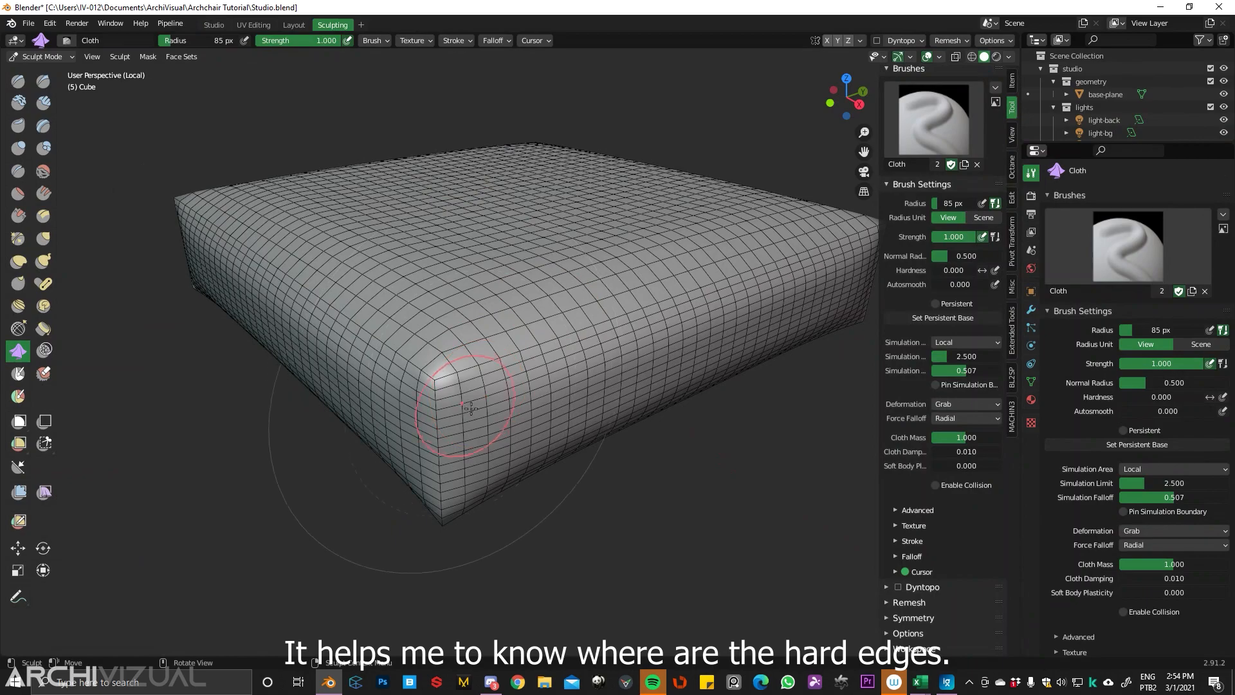
# - Lightly smooth the hard corners and vertical edges all around the cushion with sculpting strokes
pyautogui.scroll(4, 491, 350)
pyautogui.moveTo(491, 350); pyautogui.dragTo(523, 278, button='middle')
pyautogui.moveTo(523, 278); pyautogui.dragTo(536, 271)
pyautogui.moveTo(530, 277); pyautogui.dragTo(533, 250, button='middle')
pyautogui.keyDown('shift'); pyautogui.moveTo(633, 451); pyautogui.dragTo(545, 312, button='middle'); pyautogui.keyUp('shift')
pyautogui.moveTo(445, 311)
pyautogui.mouseDown(button='middle')
pyautogui.moveTo(601, 312)
pyautogui.moveTo(567, 312)
pyautogui.moveTo(585, 344)
pyautogui.moveTo(708, 372)
pyautogui.mouseUp(button='middle')
pyautogui.moveTo(634, 311)
pyautogui.mouseDown(button='middle')
pyautogui.moveTo(510, 331)
pyautogui.moveTo(575, 326)
pyautogui.moveTo(496, 351)
pyautogui.mouseUp(button='middle')
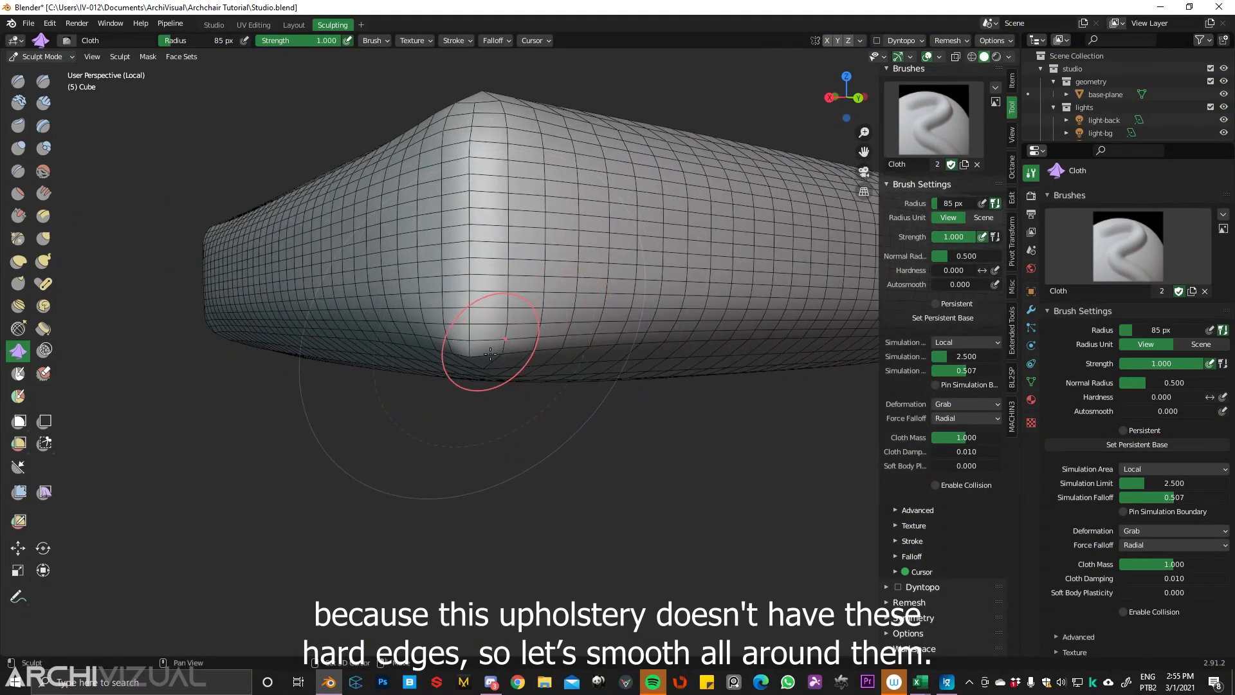
pyautogui.moveTo(714, 330)
pyautogui.mouseDown(button='middle')
pyautogui.moveTo(588, 339)
pyautogui.moveTo(502, 236)
pyautogui.mouseUp(button='middle')
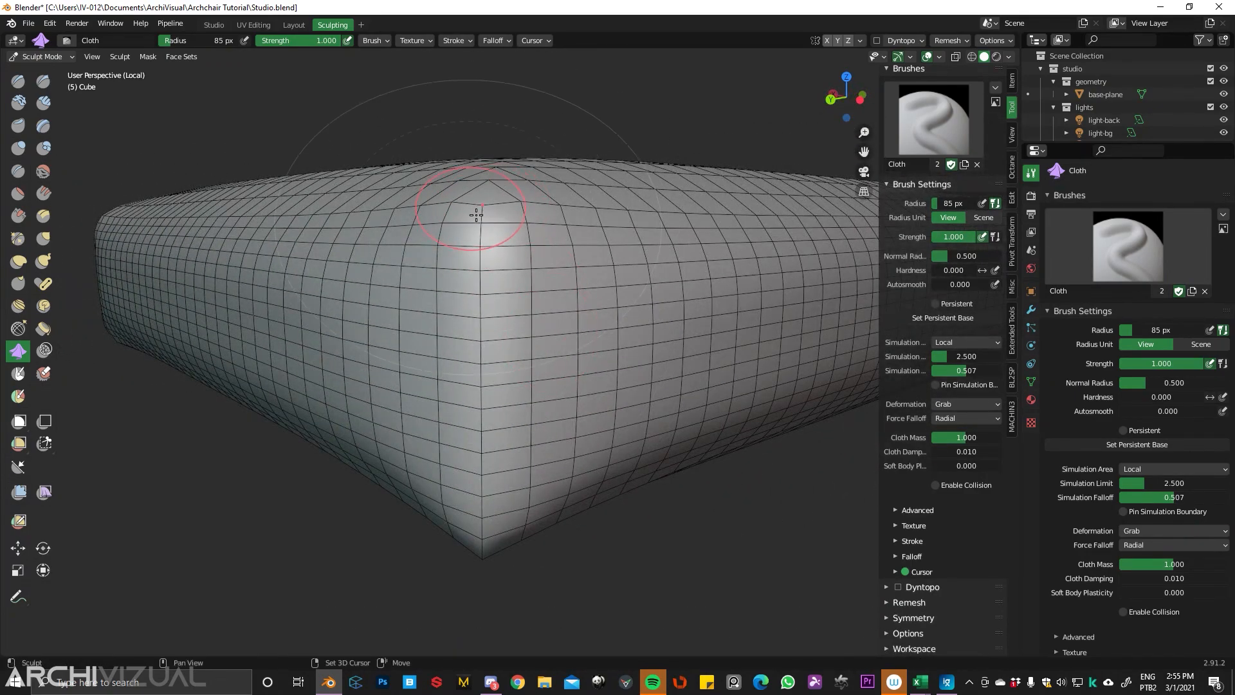
pyautogui.moveTo(505, 241); pyautogui.dragTo(553, 263, button='middle')
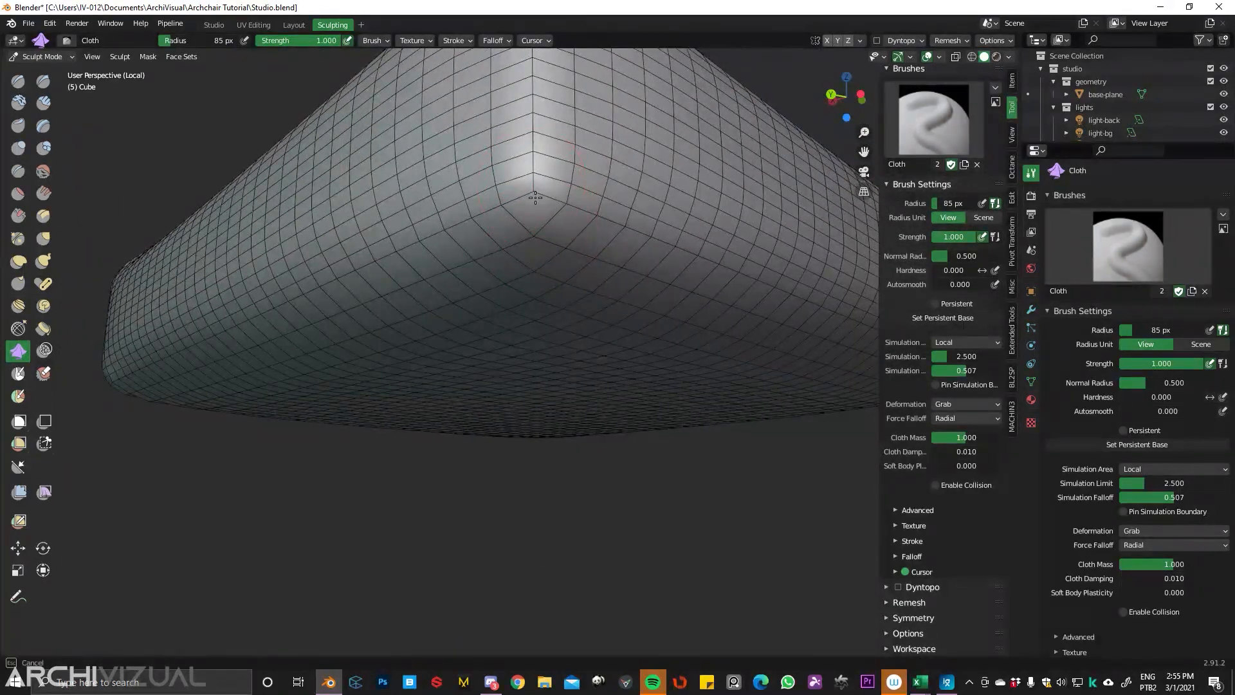
pyautogui.moveTo(644, 224); pyautogui.dragTo(545, 289, button='middle')
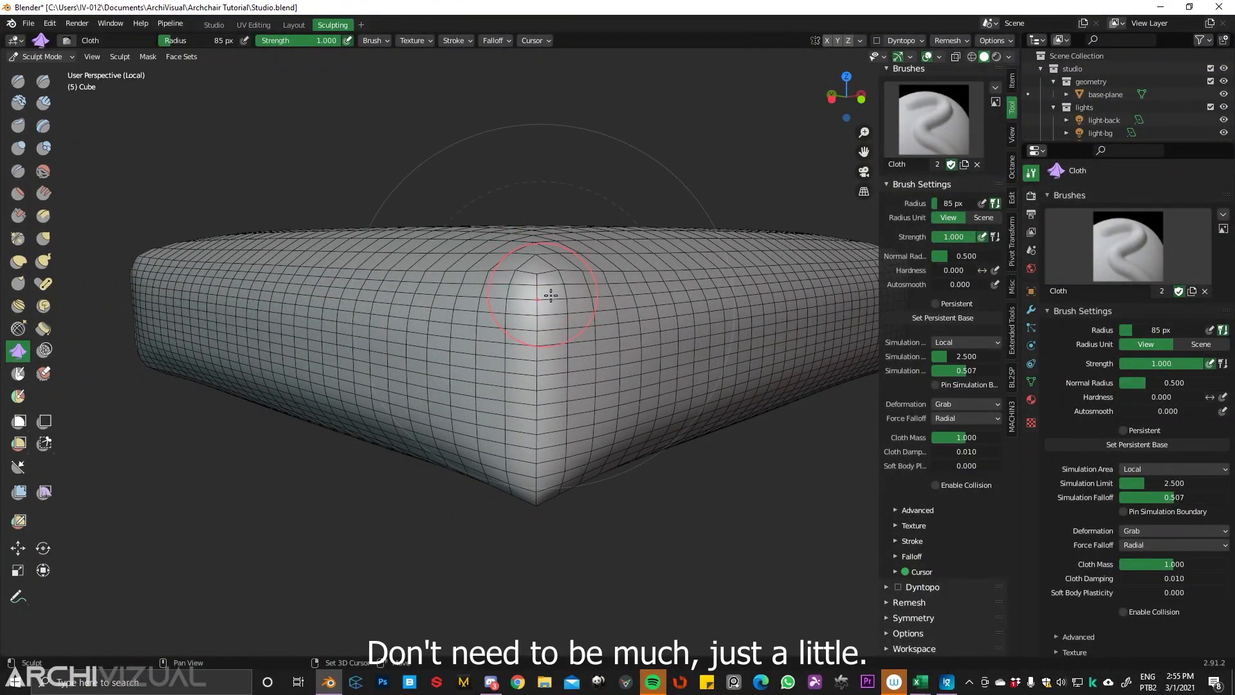
pyautogui.moveTo(554, 374); pyautogui.dragTo(594, 250, button='middle')
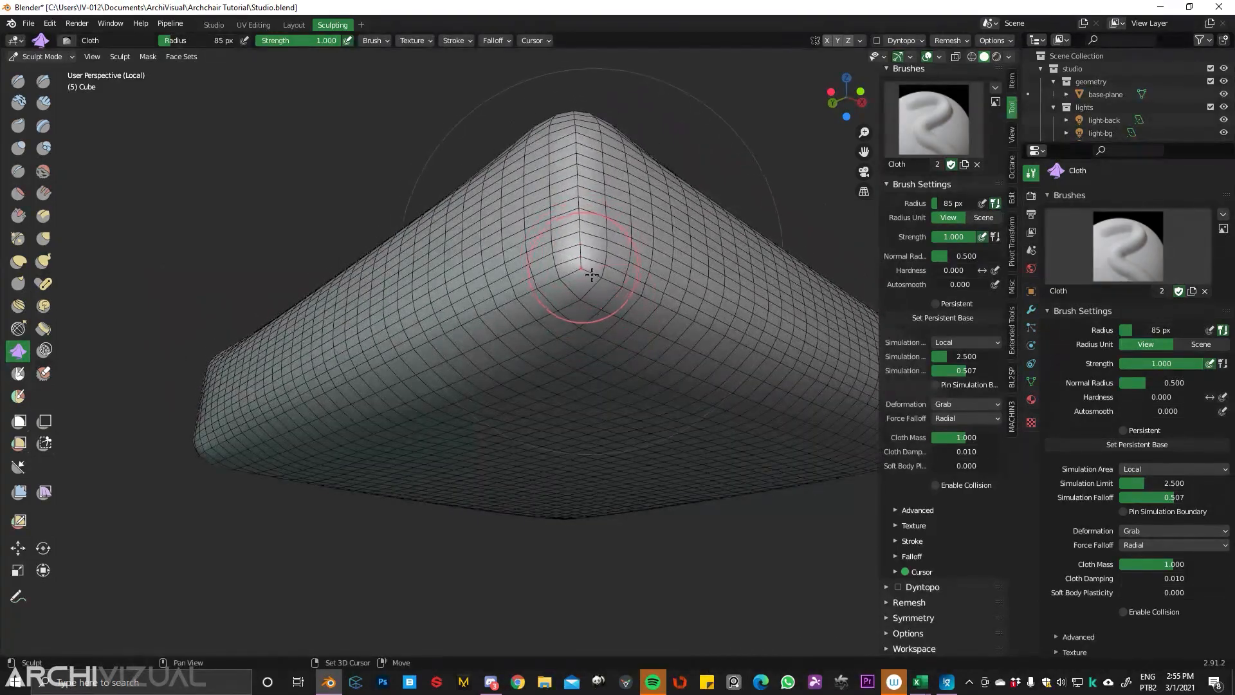
pyautogui.moveTo(590, 275); pyautogui.dragTo(585, 277)
pyautogui.moveTo(610, 307); pyautogui.dragTo(572, 359, button='middle')
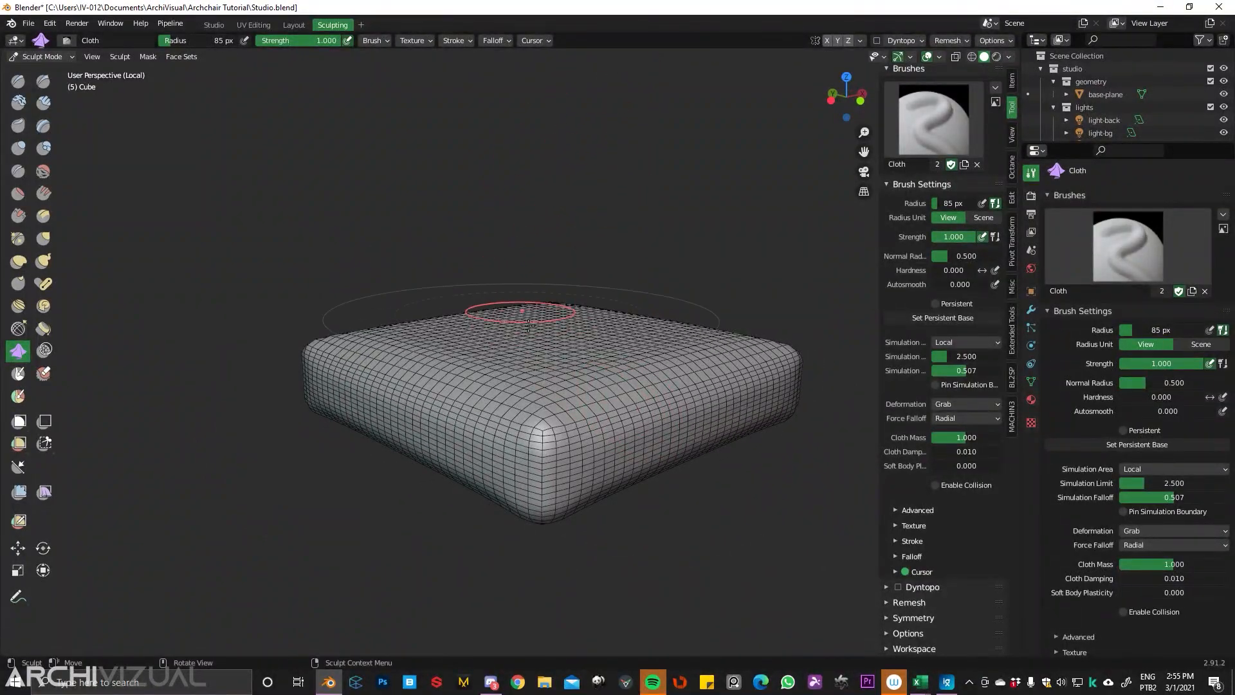
pyautogui.moveTo(670, 375); pyautogui.dragTo(735, 367, button='middle')
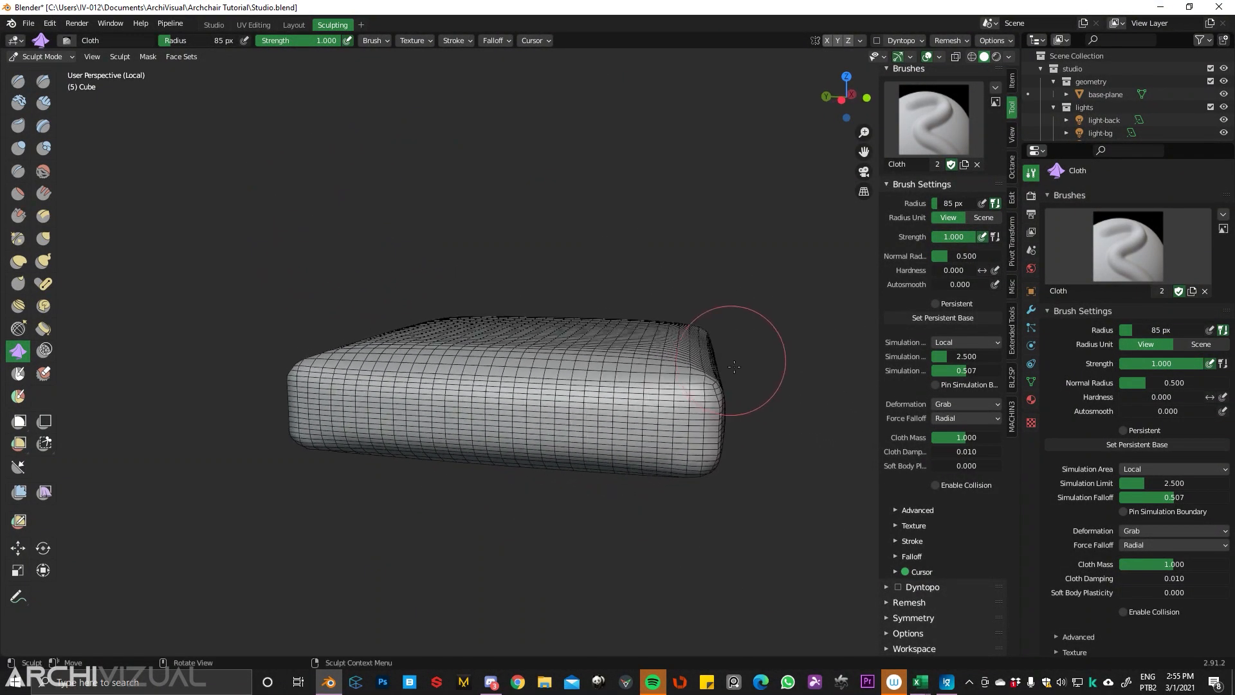
# - Return to the Studio workspace and put the cushion in Edit Mode with edge selection
pyautogui.click(218, 25)
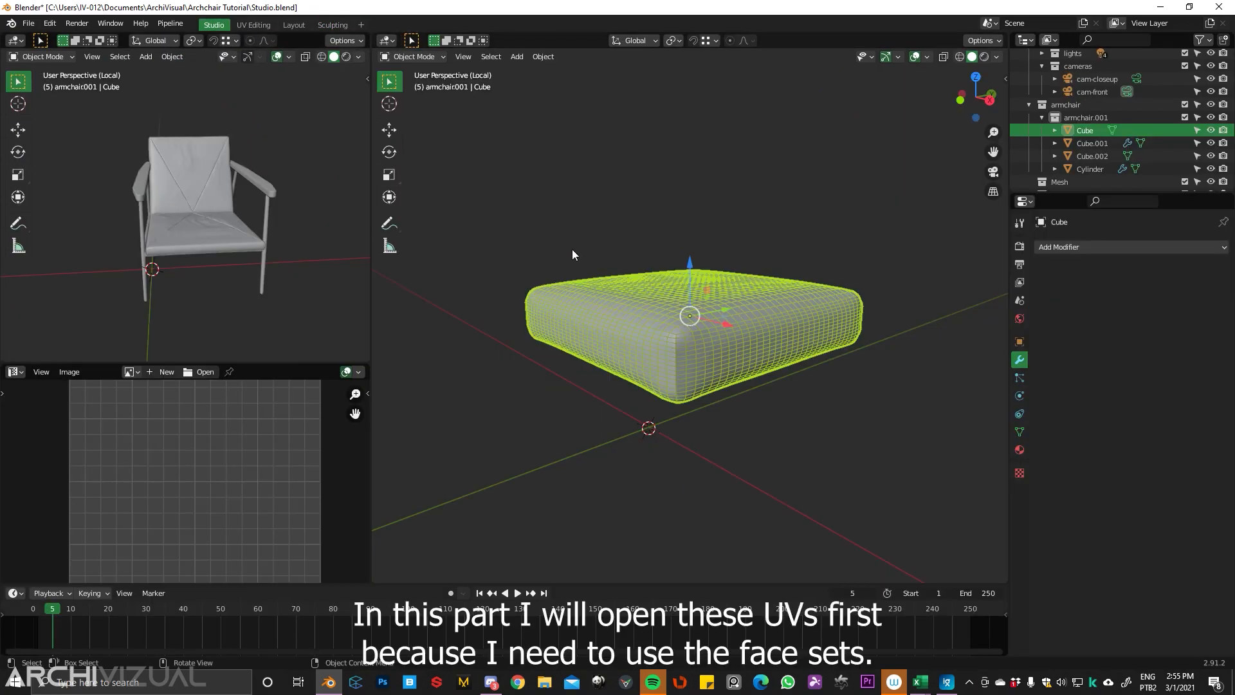
pyautogui.scroll(5, 706, 327)
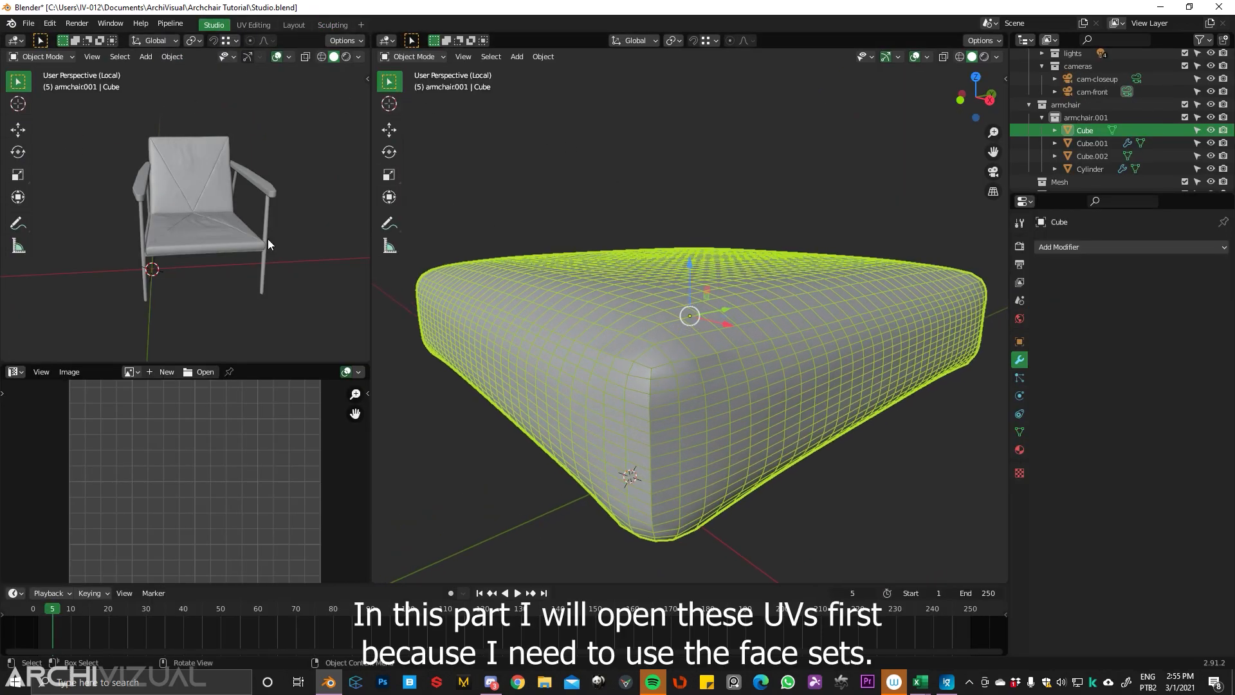
pyautogui.hotkey('ctrl', 'Tab')
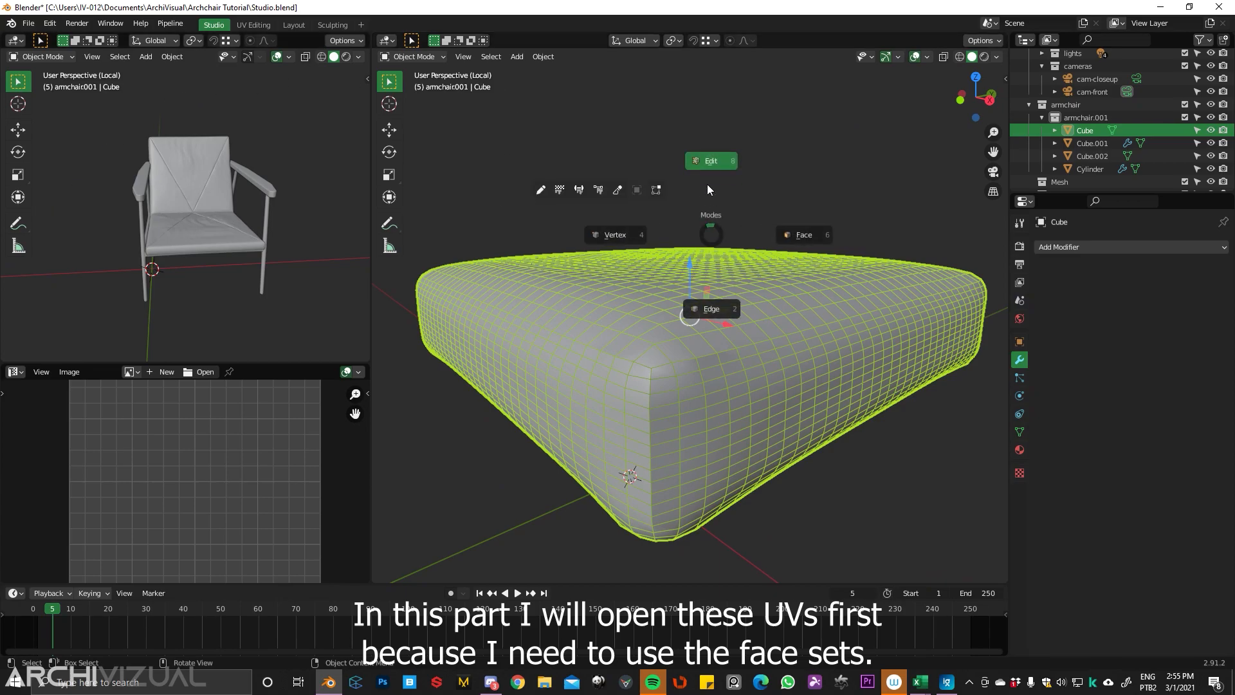
pyautogui.click(707, 186)
pyautogui.hotkey('ctrl', 'Tab')
pyautogui.click(785, 312)
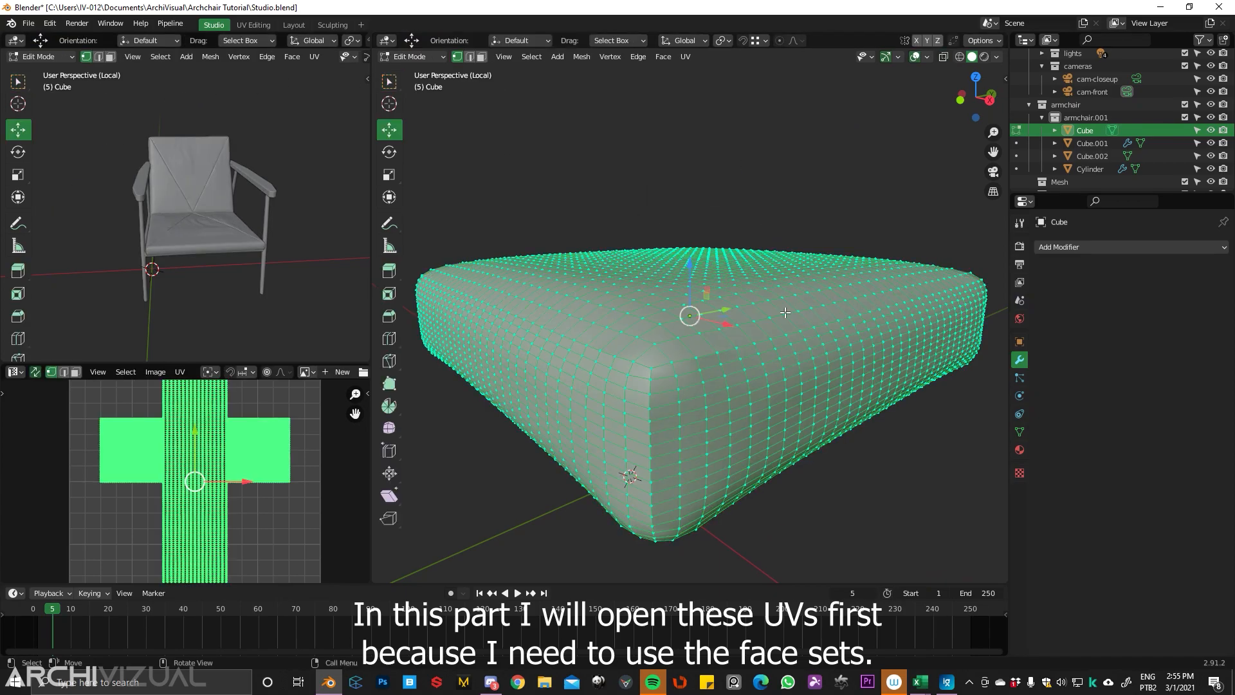
pyautogui.click(471, 58)
pyautogui.scroll(2, 624, 439)
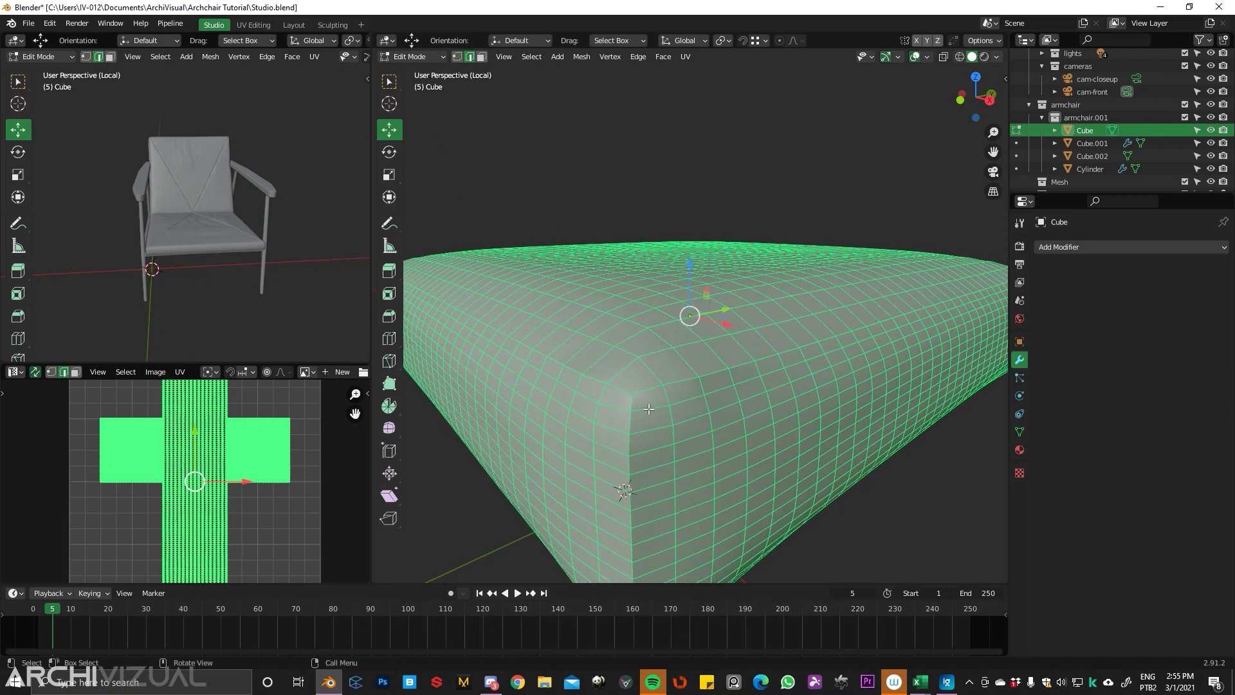
# - Clear the selection and select the edge loops along the cushion's upper and lower borders and its vertical corners
pyautogui.hotkey('alt', 'a')
pyautogui.keyDown('alt'); pyautogui.click(624, 395); pyautogui.keyUp('alt')
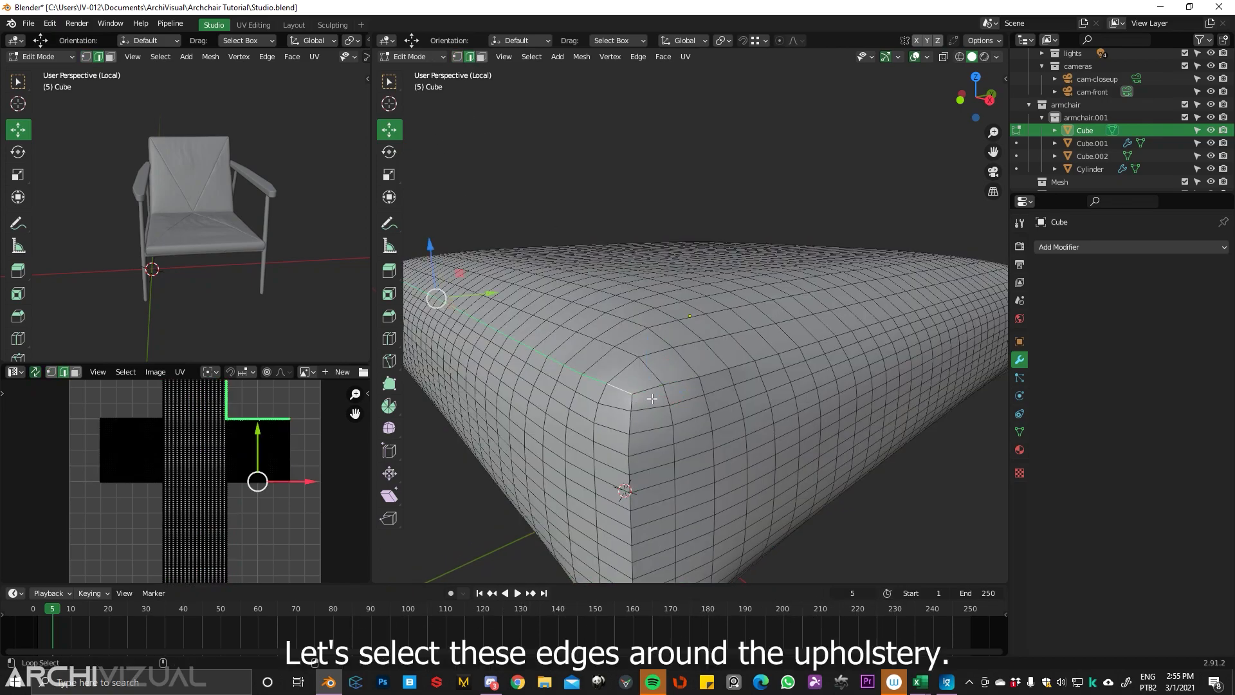
pyautogui.moveTo(641, 419); pyautogui.dragTo(766, 362, button='middle')
pyautogui.keyDown('alt'); pyautogui.keyDown('shift'); pyautogui.click(684, 382); pyautogui.keyUp('shift'); pyautogui.keyUp('alt')
pyautogui.moveTo(892, 273); pyautogui.dragTo(870, 258, button='middle')
pyautogui.keyDown('alt'); pyautogui.keyDown('shift'); pyautogui.click(874, 354); pyautogui.keyUp('shift'); pyautogui.keyUp('alt')
pyautogui.keyDown('alt'); pyautogui.keyDown('shift'); pyautogui.click(873, 174); pyautogui.keyUp('shift'); pyautogui.keyUp('alt')
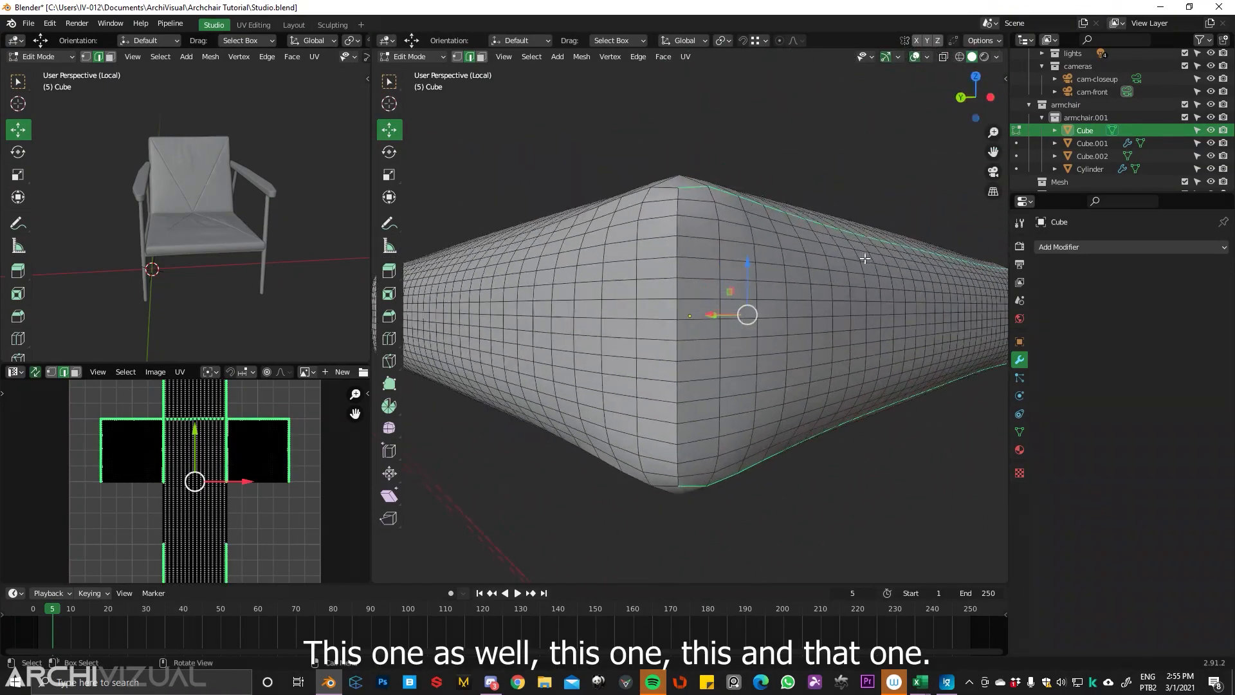
pyautogui.keyDown('alt'); pyautogui.keyDown('shift'); pyautogui.click(671, 194); pyautogui.keyUp('shift'); pyautogui.keyUp('alt')
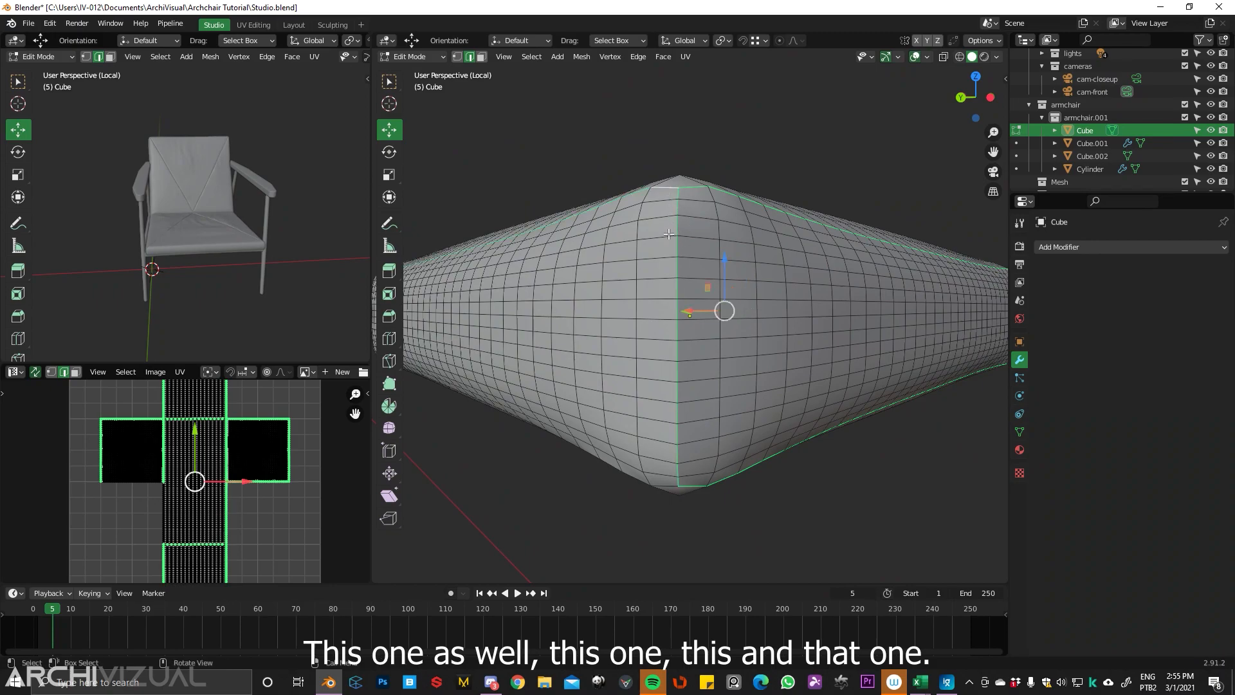
pyautogui.moveTo(671, 195); pyautogui.dragTo(702, 202, button='middle')
pyautogui.keyDown('alt'); pyautogui.keyDown('shift'); pyautogui.click(790, 274); pyautogui.keyUp('shift'); pyautogui.keyUp('alt')
pyautogui.moveTo(790, 274); pyautogui.dragTo(828, 264, button='middle')
pyautogui.keyDown('alt'); pyautogui.keyDown('shift'); pyautogui.click(739, 251); pyautogui.keyUp('shift'); pyautogui.keyUp('alt')
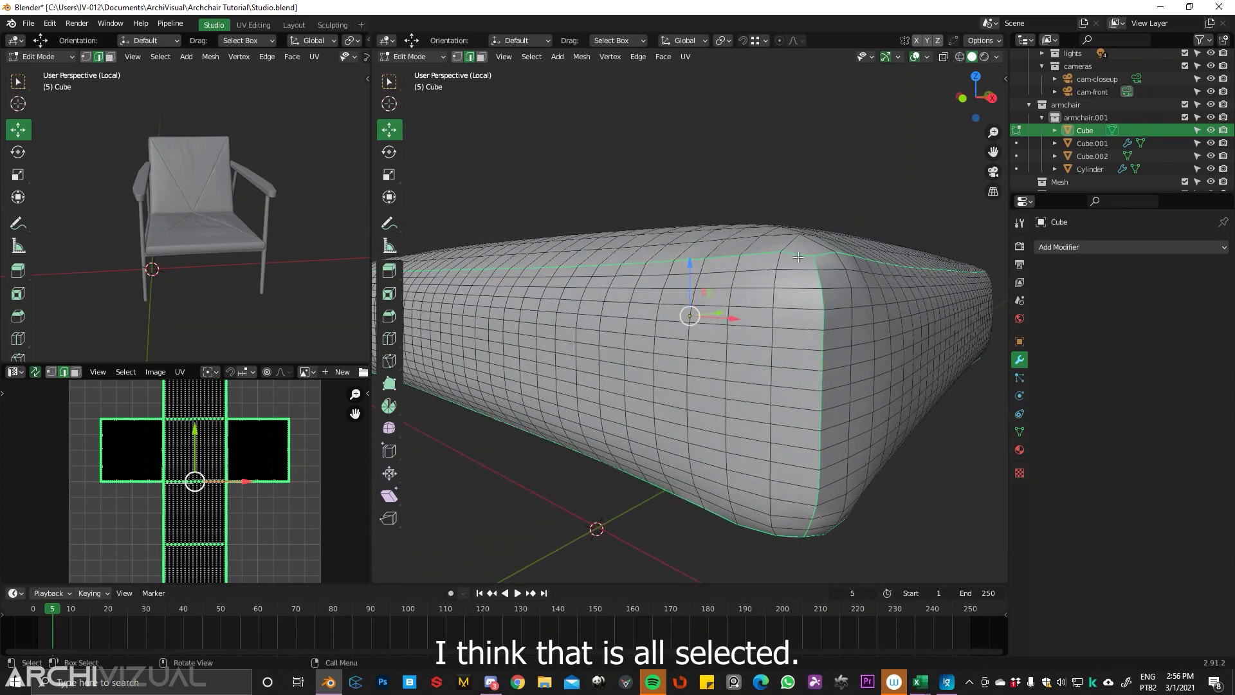
# - Mark the selected cushion border and corner edges as UV seams
pyautogui.press('u')
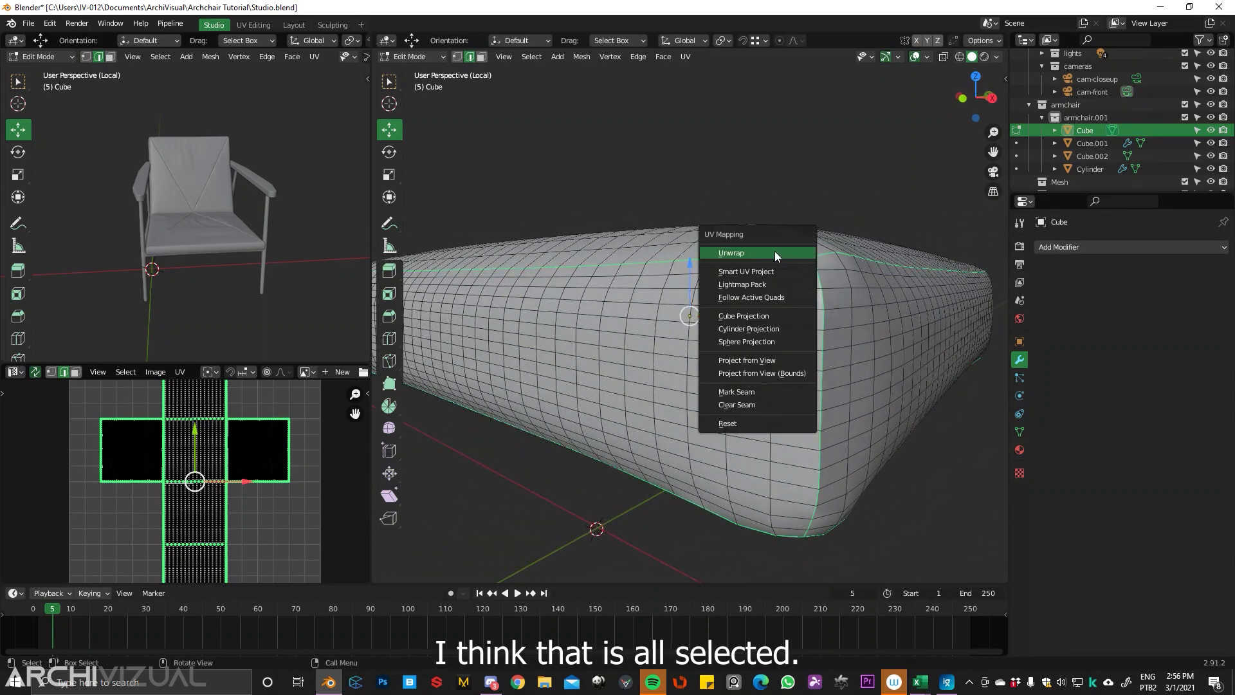
pyautogui.click(739, 392)
pyautogui.moveTo(785, 275); pyautogui.dragTo(780, 288, button='middle')
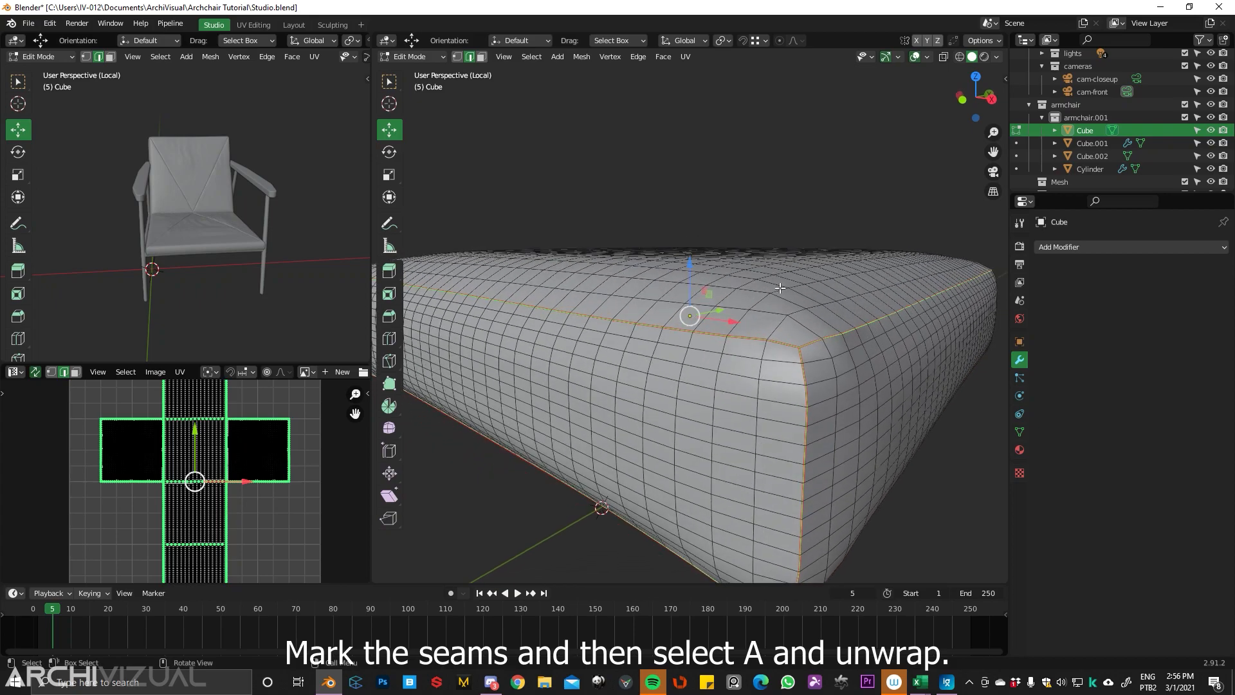
# - Select the whole cushion mesh and unwrap its UVs along the marked seams
pyautogui.press('a')
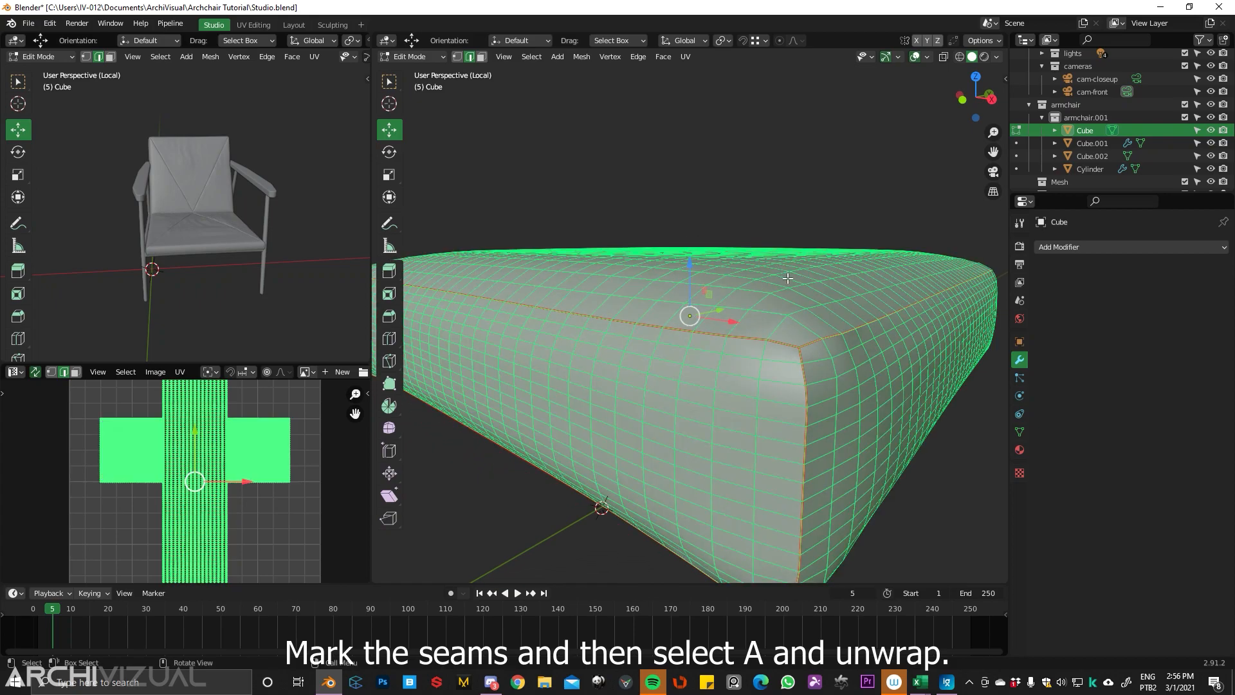
pyautogui.press('u')
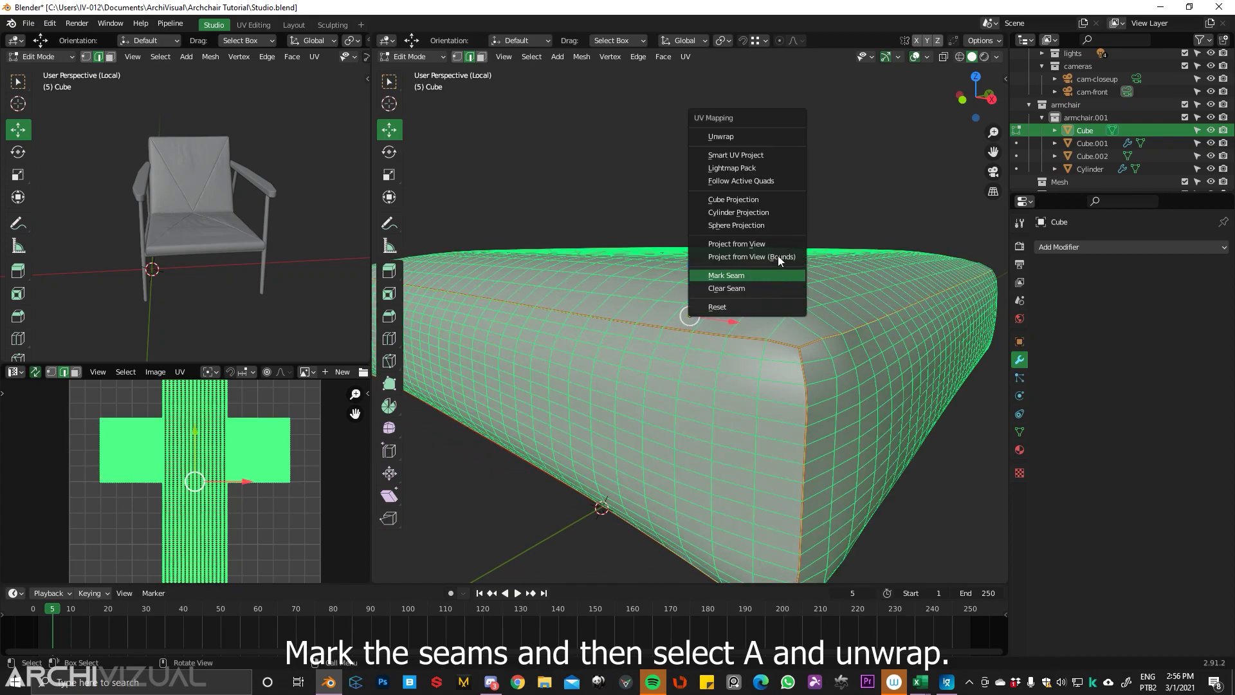
pyautogui.click(730, 136)
pyautogui.moveTo(232, 509); pyautogui.dragTo(151, 547, button='middle')
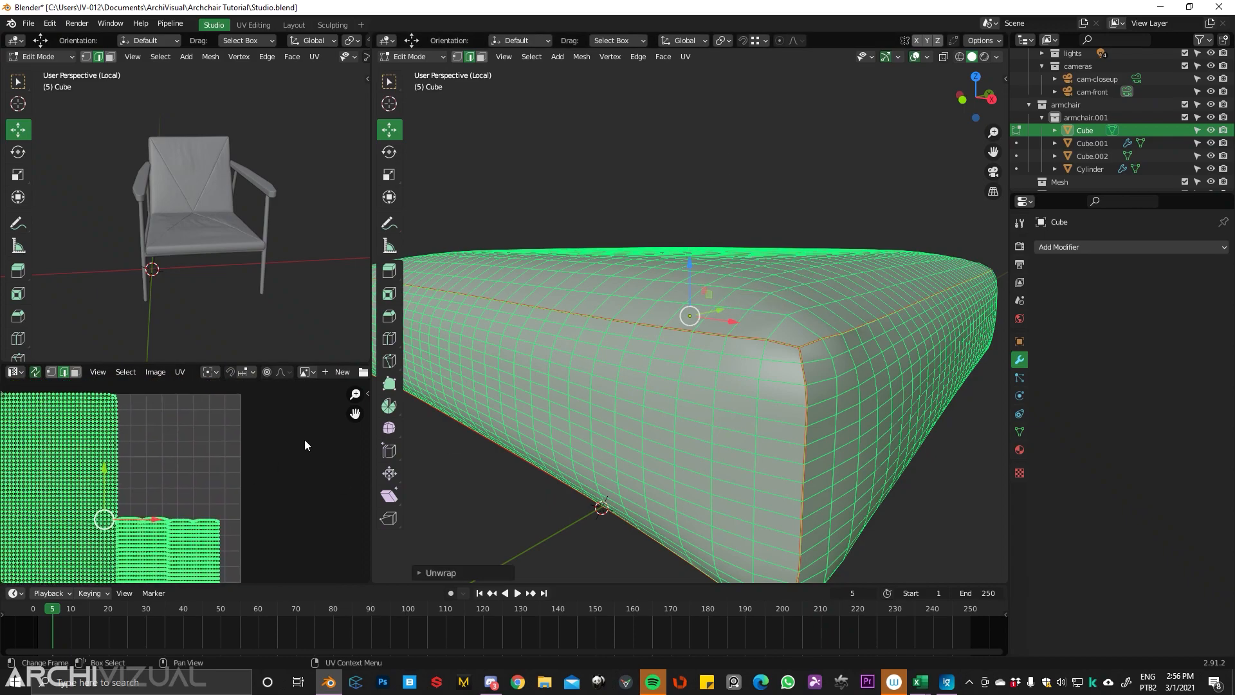
# - Return the cushion to Object Mode, switch to the Sculpting workspace and initialize face sets by UV seams
pyautogui.hotkey('ctrl', 'Tab')
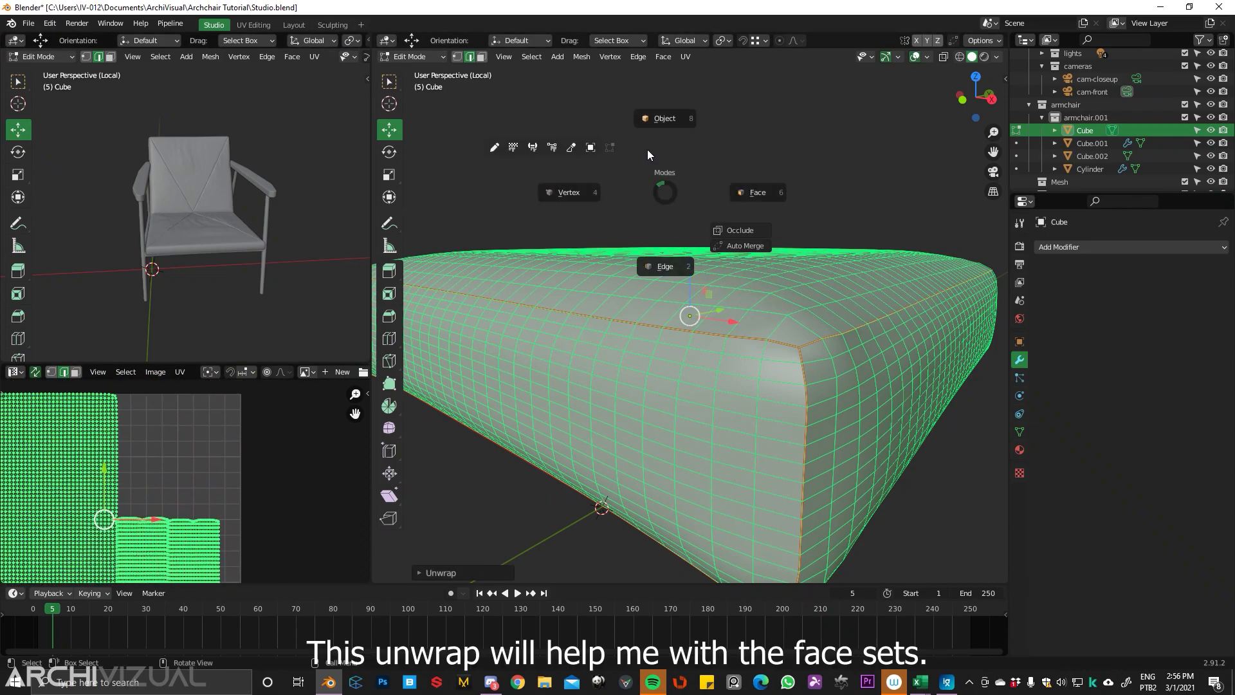
pyautogui.click(665, 117)
pyautogui.click(332, 25)
pyautogui.moveTo(355, 168); pyautogui.dragTo(61, 319, button='middle')
pyautogui.click(17, 444)
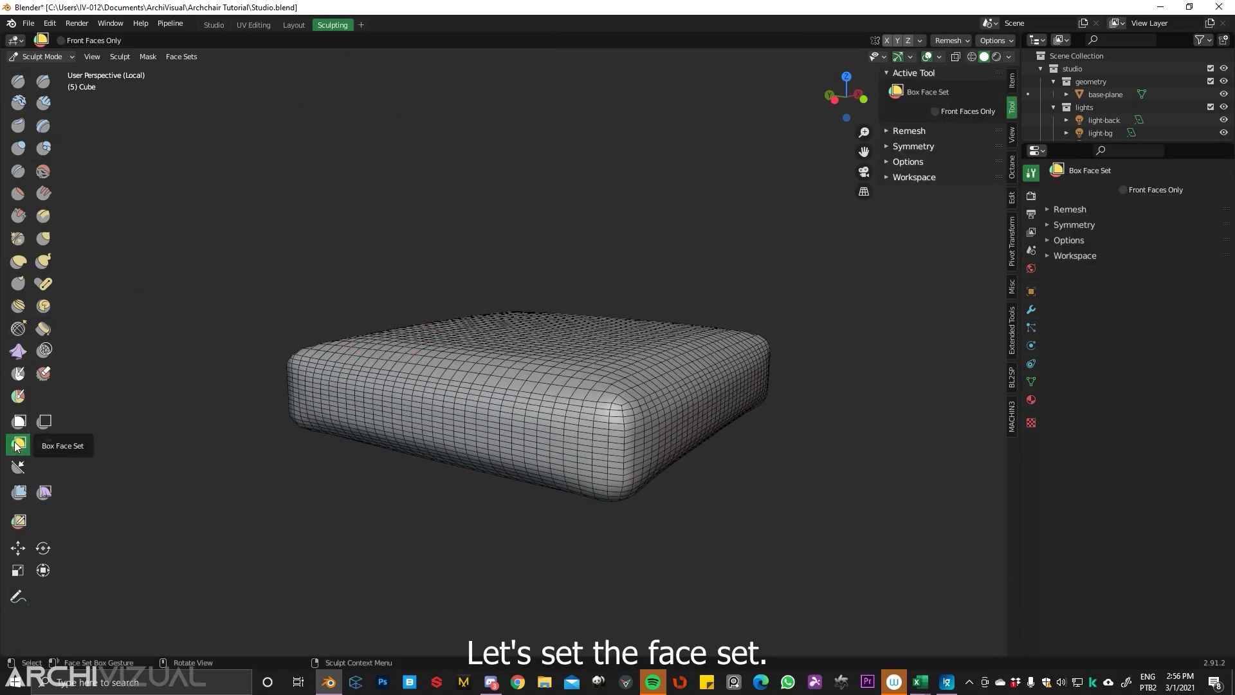
pyautogui.click(183, 57)
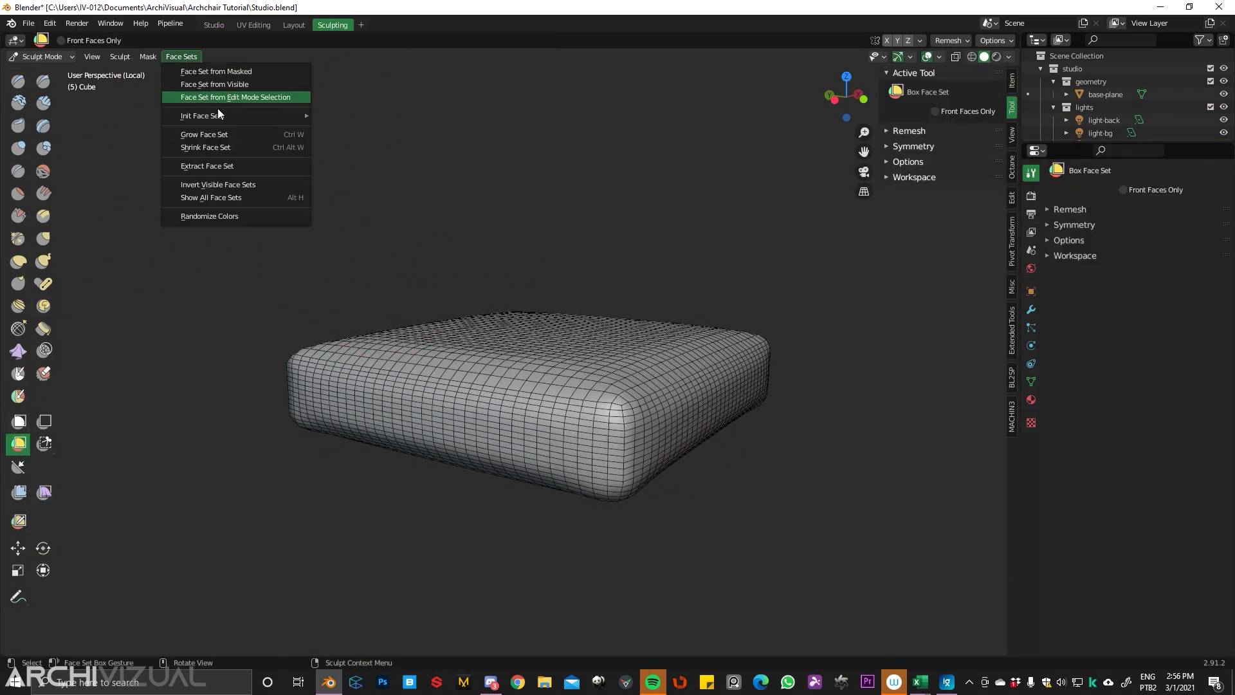
pyautogui.moveTo(215, 117)
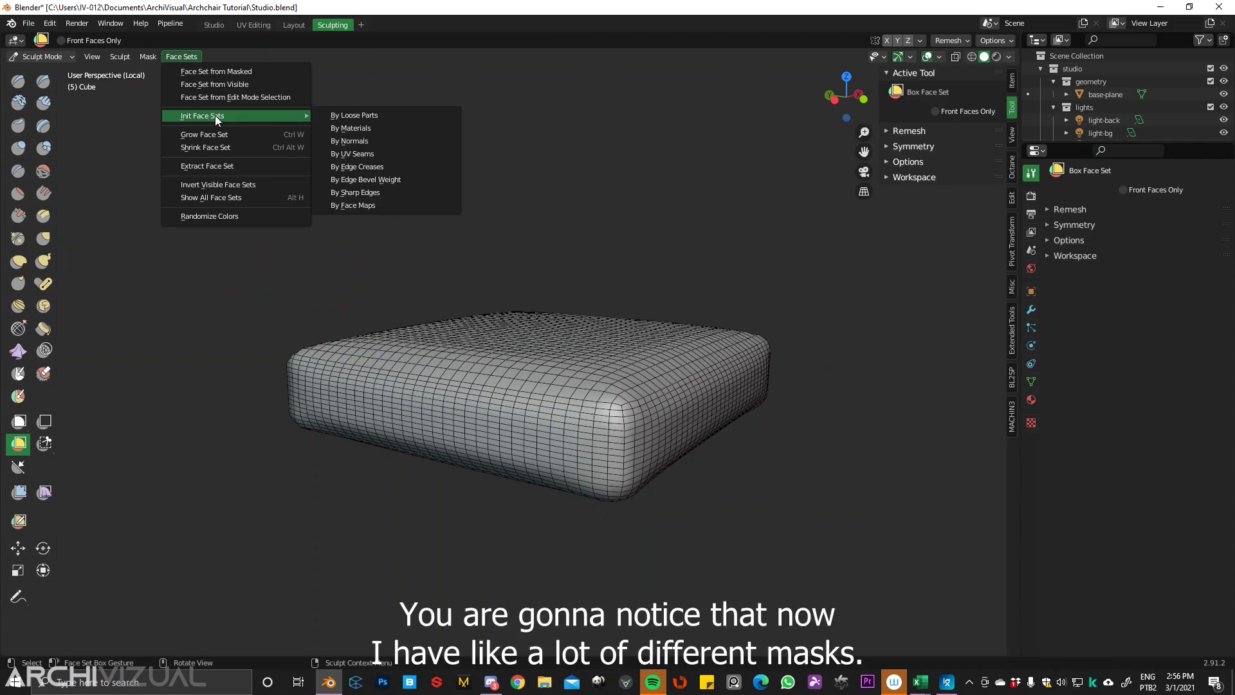
pyautogui.click(362, 154)
pyautogui.moveTo(571, 276); pyautogui.dragTo(675, 380, button='middle')
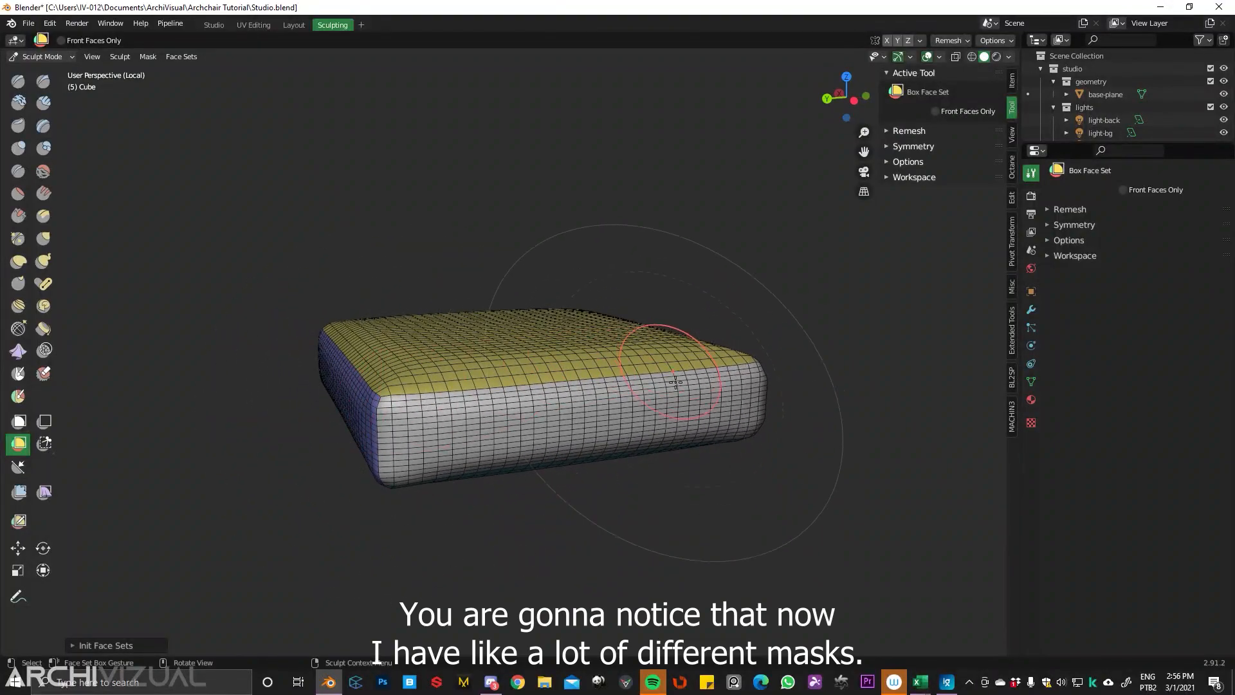
# - Choose the Cloth brush and try a short stroke on the cushion's front upper seam, undoing it
pyautogui.click(19, 353)
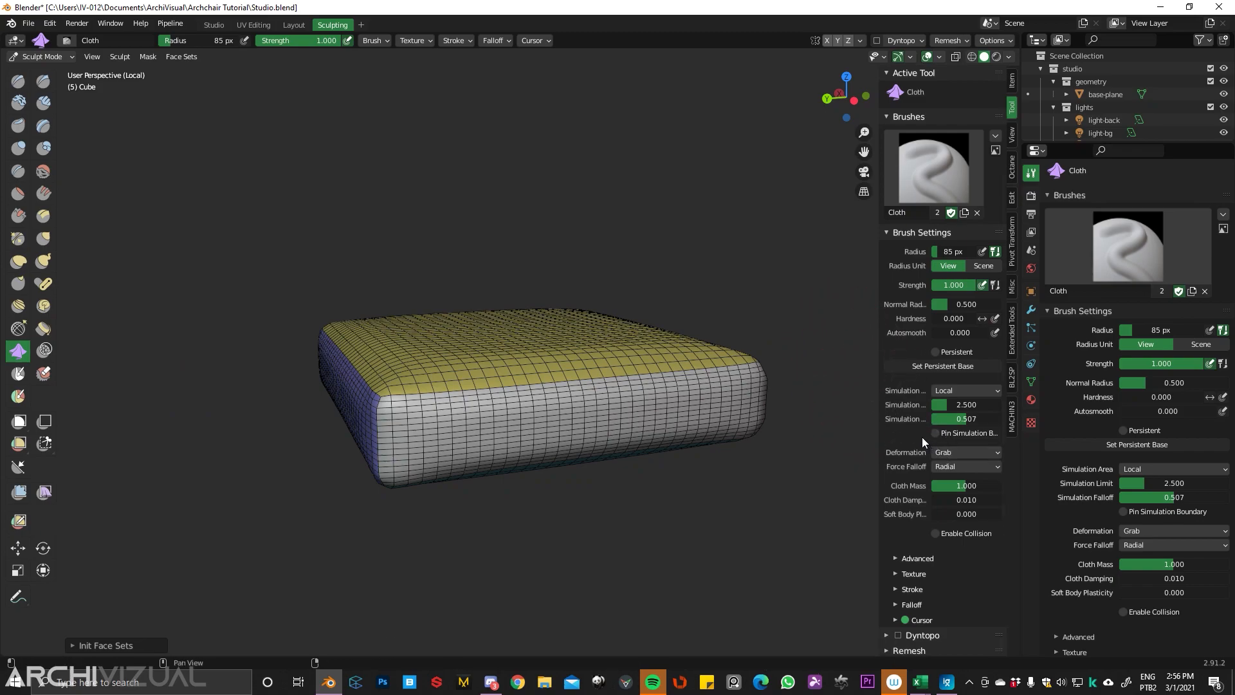
pyautogui.scroll(-2, 923, 437)
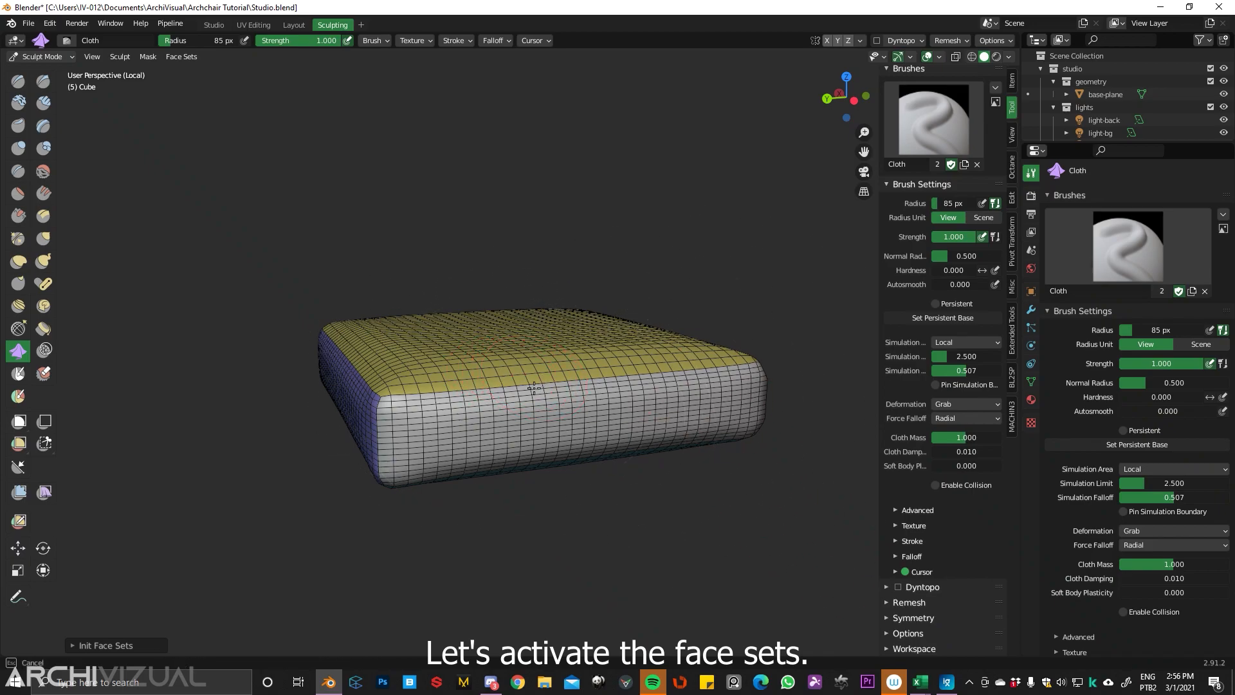
pyautogui.moveTo(537, 387); pyautogui.dragTo(525, 390)
pyautogui.hotkey('ctrl', 'z')
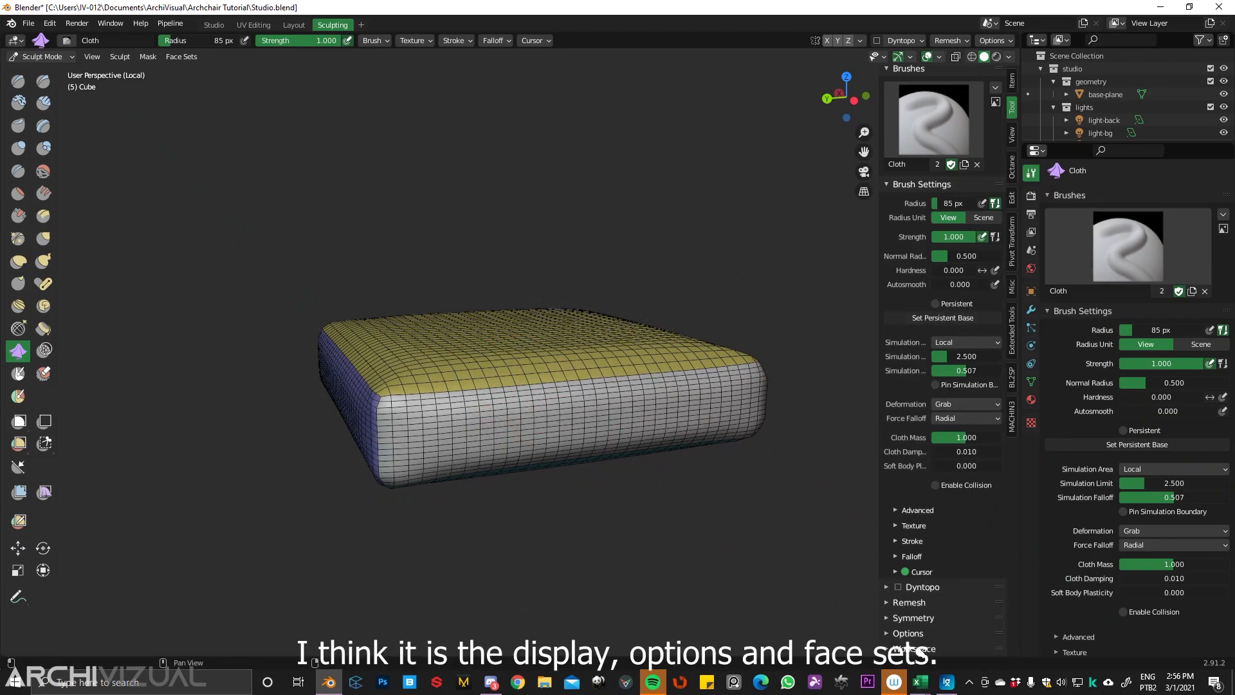
# - Turn on Face Sets auto-masking and try a cloth stroke down the front side, undoing it
pyautogui.scroll(-5, 922, 612)
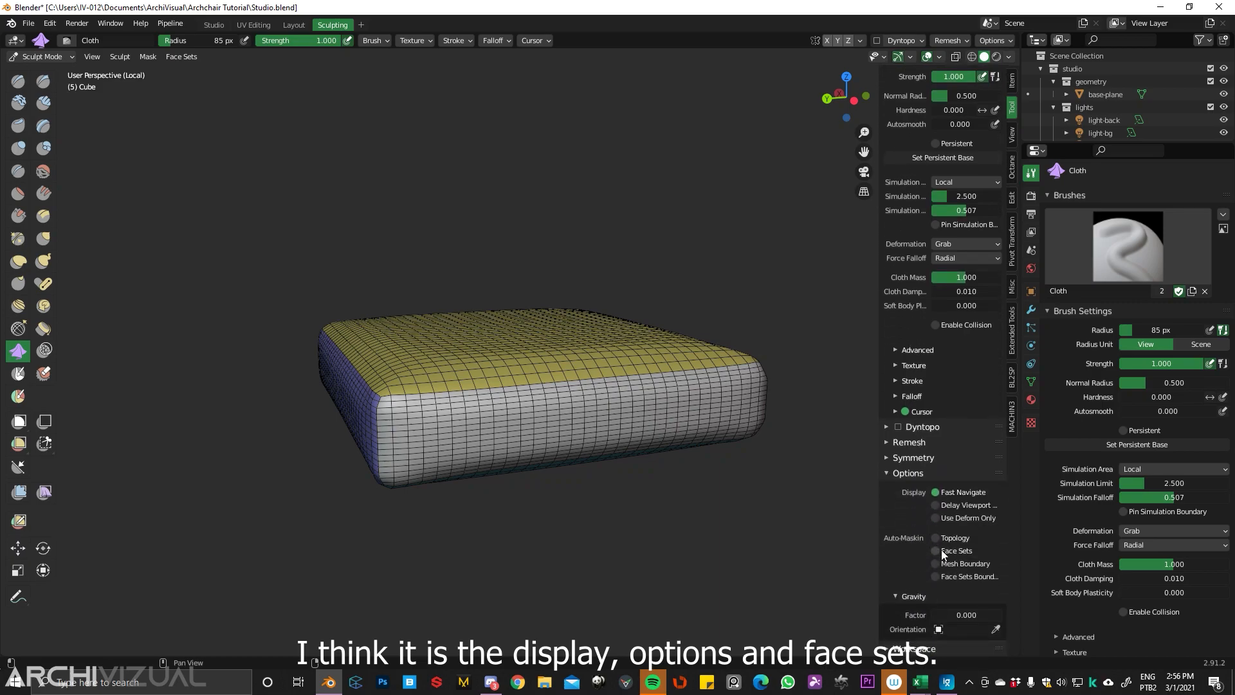
pyautogui.moveTo(601, 404)
pyautogui.mouseDown()
pyautogui.moveTo(444, 444)
pyautogui.moveTo(453, 405)
pyautogui.moveTo(470, 441)
pyautogui.moveTo(518, 443)
pyautogui.mouseUp()
pyautogui.hotkey('ctrl', 'z')
# - Enlarge the Cloth brush radius to 216 px for working on the front seam
pyautogui.moveTo(589, 386)
pyautogui.mouseDown(button='middle')
pyautogui.moveTo(386, 392)
pyautogui.moveTo(572, 401)
pyautogui.moveTo(622, 367)
pyautogui.mouseUp(button='middle')
pyautogui.scroll(2, 572, 400)
pyautogui.scroll(2, 625, 365)
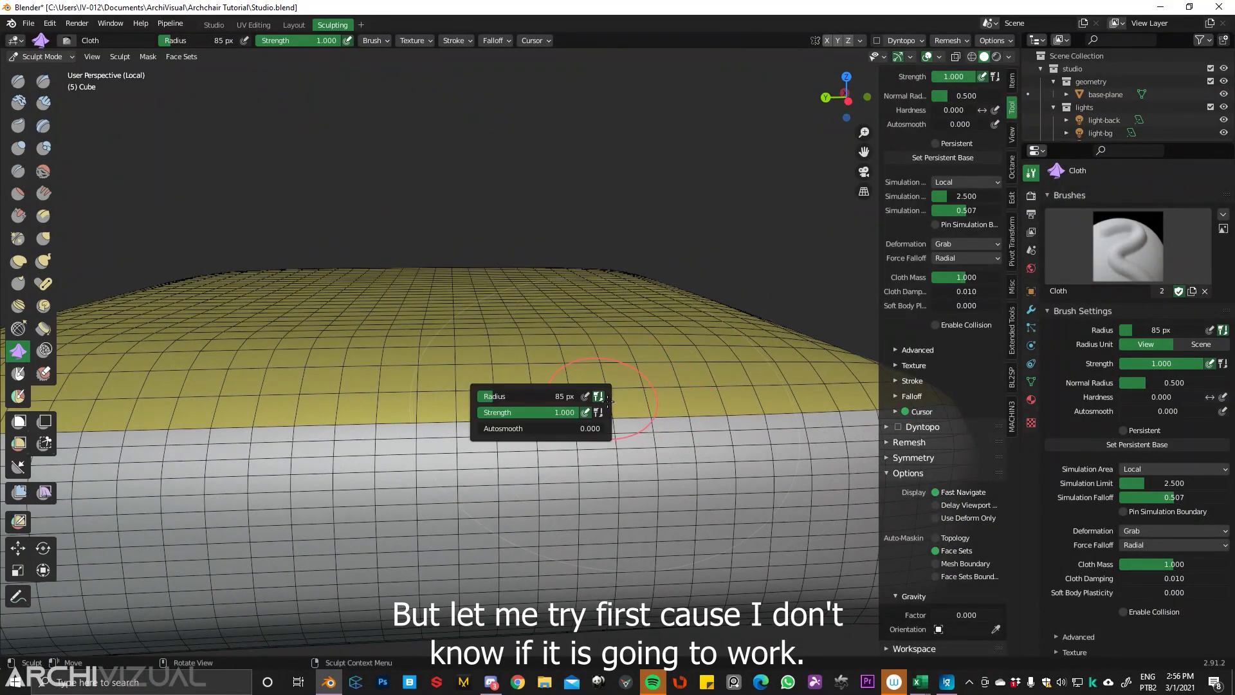
pyautogui.moveTo(497, 397); pyautogui.dragTo(533, 395)
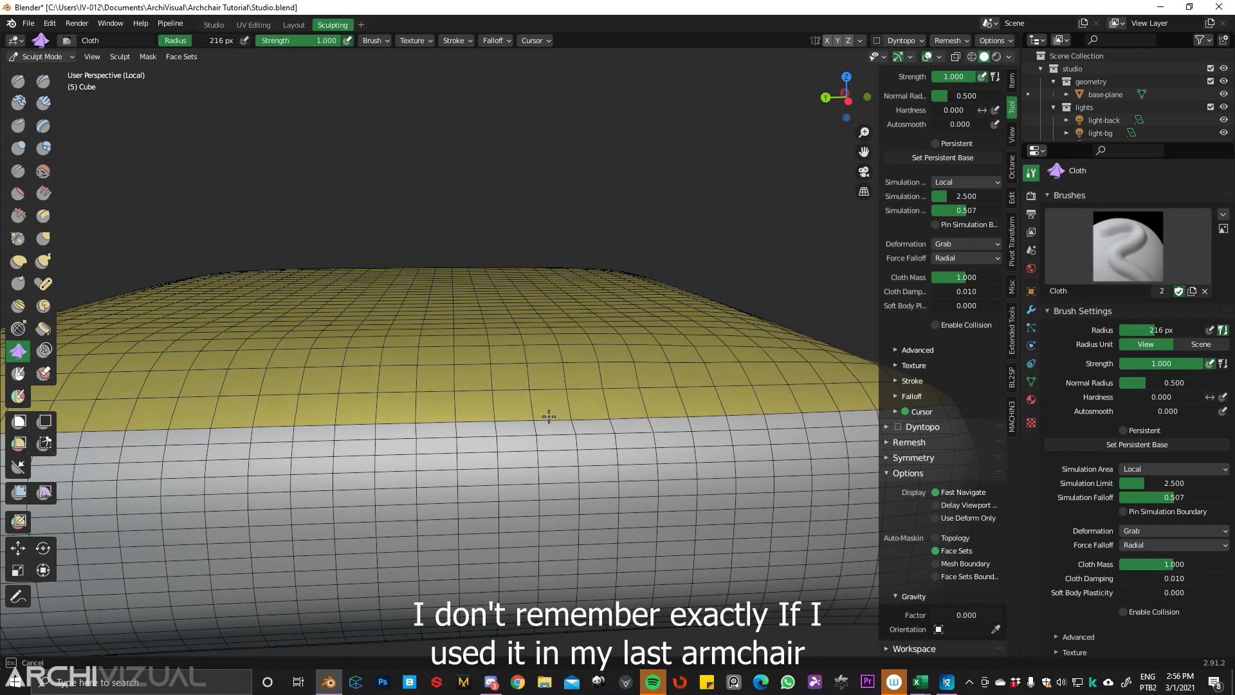
# - Try cloth strokes along the front upper seam, undo the last one and turn off Face Sets auto-masking
pyautogui.moveTo(499, 383)
pyautogui.mouseDown(button='middle')
pyautogui.moveTo(454, 427)
pyautogui.moveTo(449, 376)
pyautogui.mouseUp(button='middle')
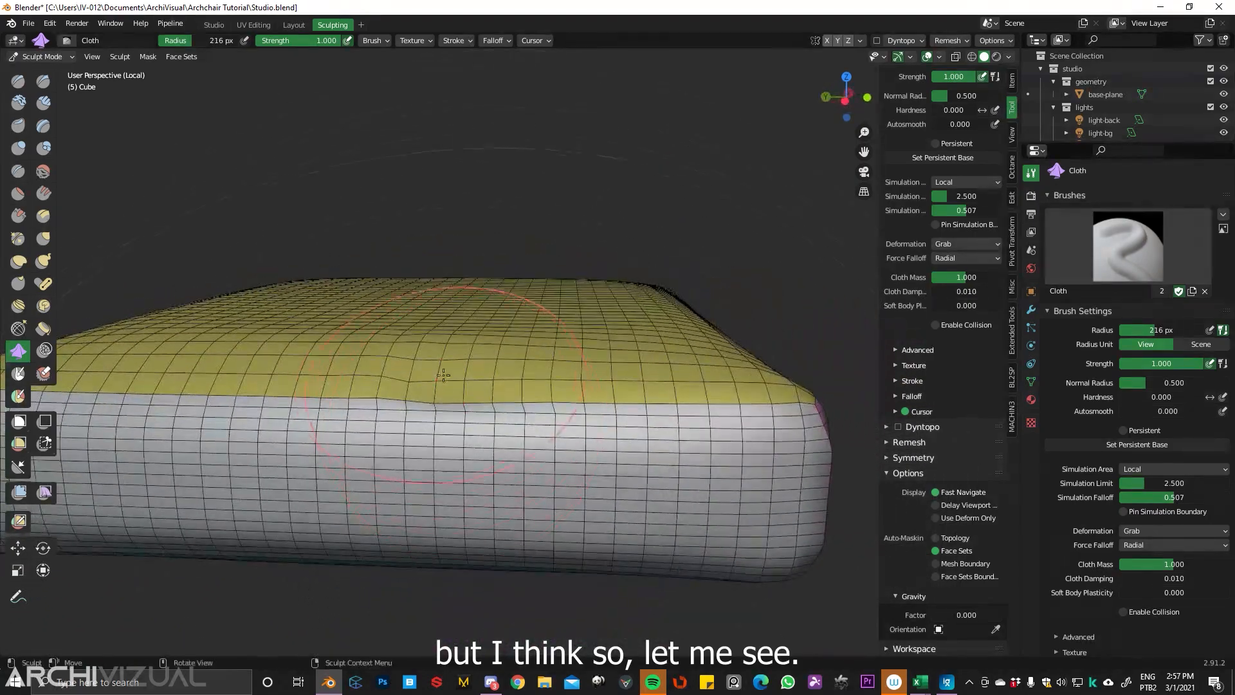
pyautogui.moveTo(367, 397); pyautogui.dragTo(338, 389)
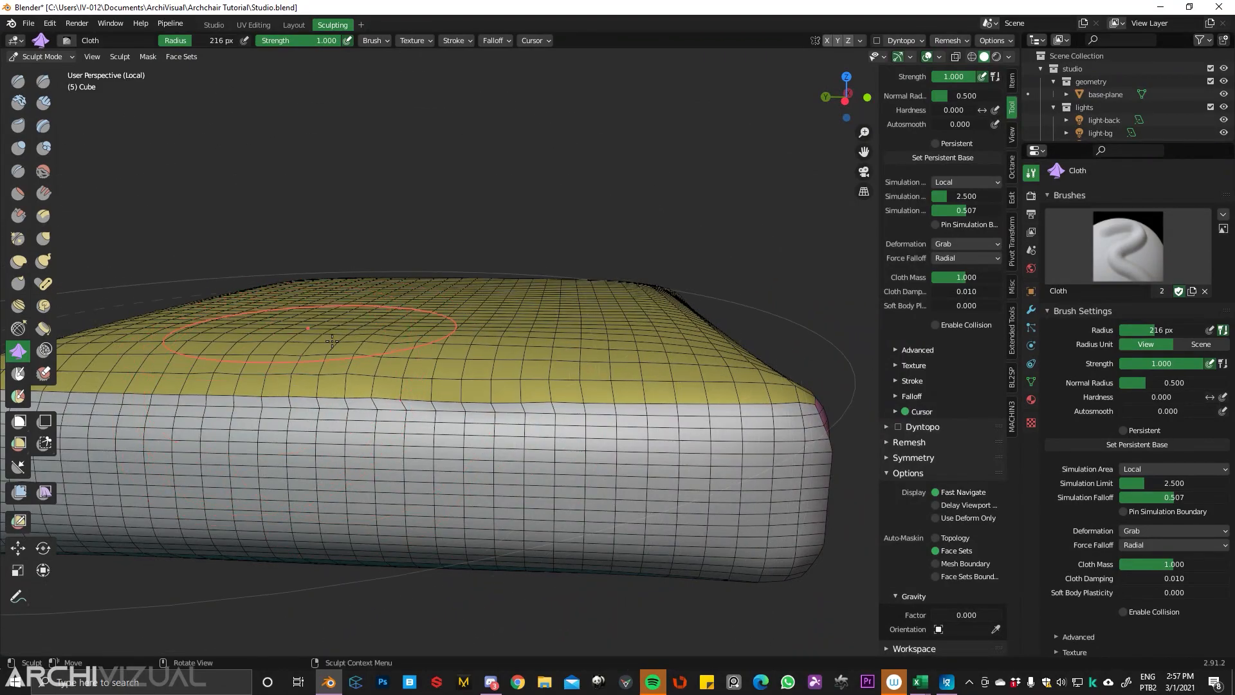
pyautogui.moveTo(407, 407); pyautogui.dragTo(536, 365, button='middle')
pyautogui.moveTo(536, 365); pyautogui.dragTo(532, 362)
pyautogui.hotkey('ctrl', 'z')
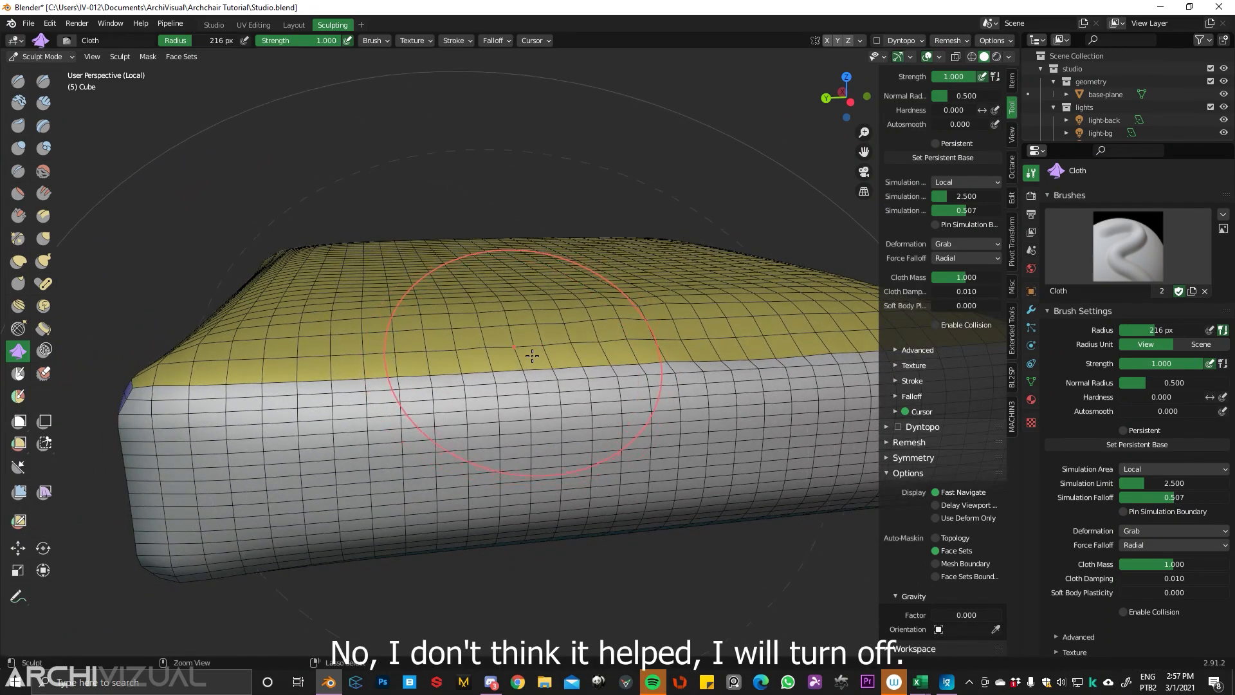
pyautogui.scroll(-1, 532, 356)
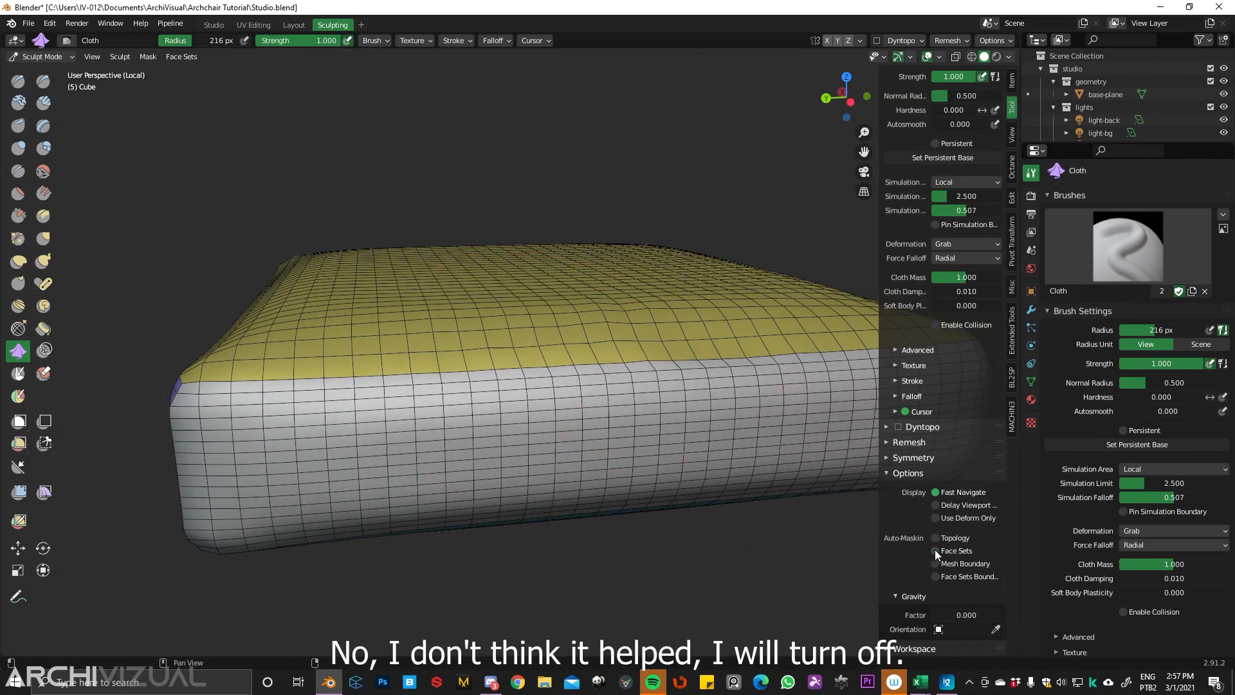
# - Try a cloth stroke sideways along the front upper seam without auto-masking and undo the test strokes
pyautogui.moveTo(676, 351)
pyautogui.keyDown('ctrl'); pyautogui.mouseDown(button='middle')
pyautogui.moveTo(643, 310)
pyautogui.moveTo(636, 327)
pyautogui.mouseUp(button='middle'); pyautogui.keyUp('ctrl')
pyautogui.moveTo(674, 299); pyautogui.dragTo(576, 314)
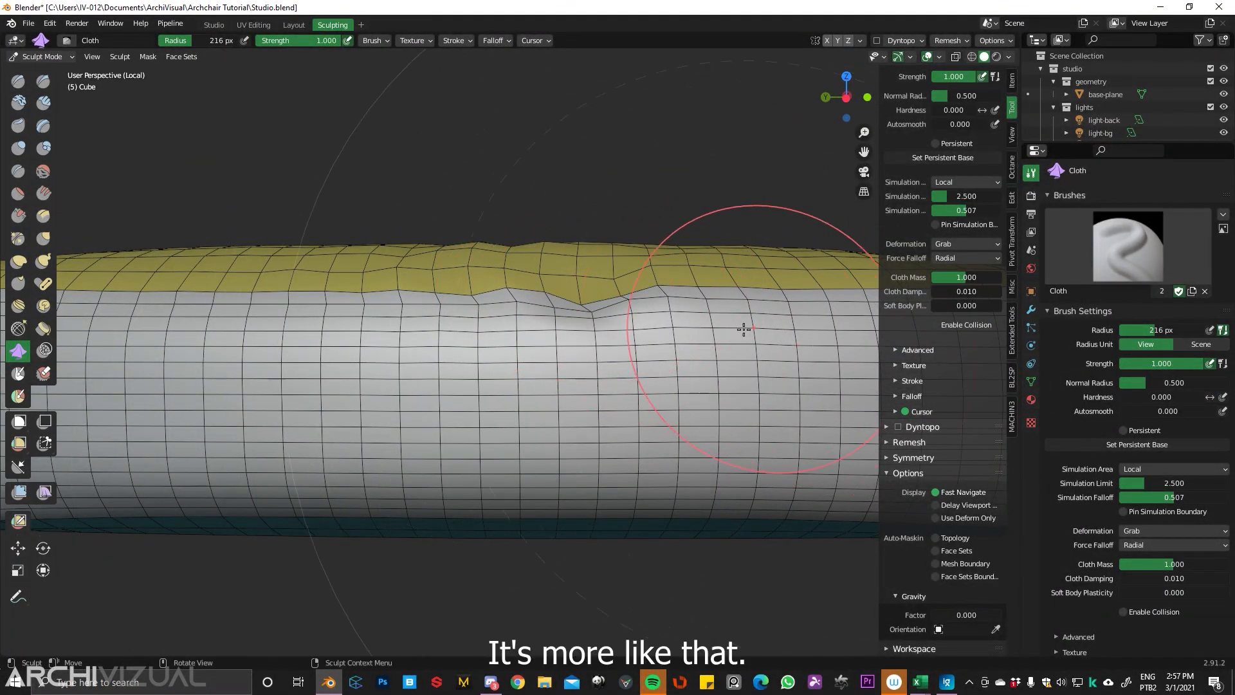
pyautogui.hotkey('ctrl', 'z')
pyautogui.hotkey('ctrl', 'z')
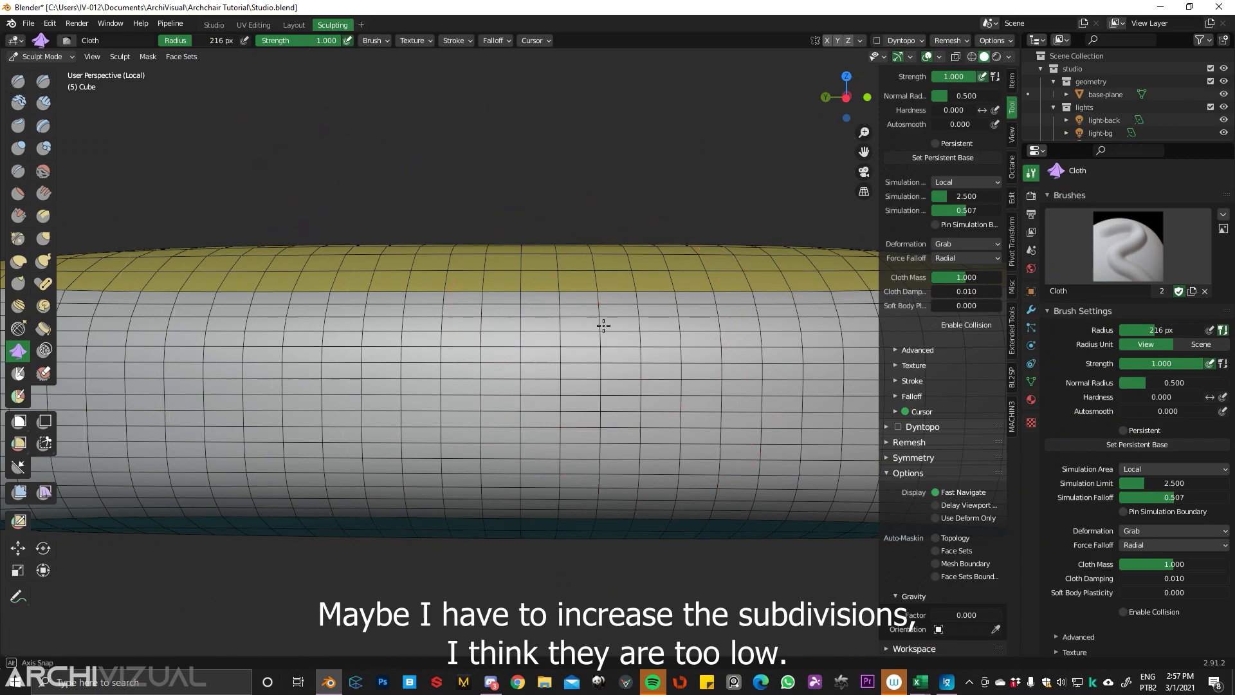
pyautogui.moveTo(596, 319); pyautogui.dragTo(612, 328, button='middle')
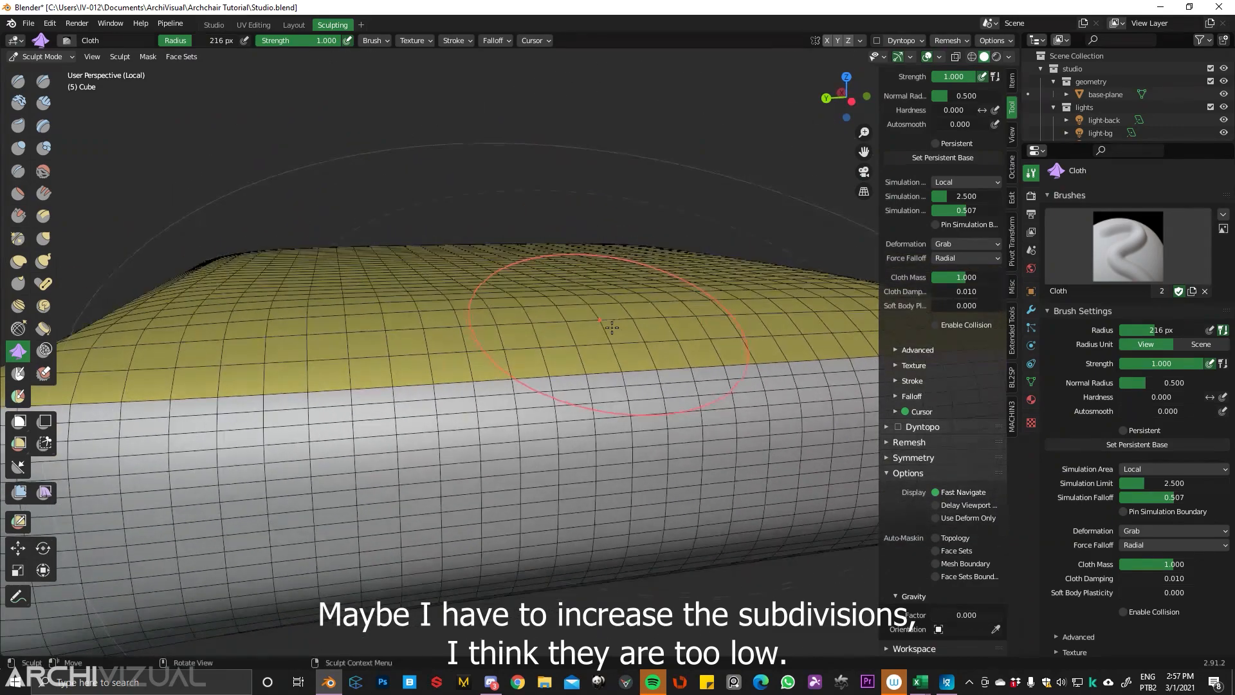
# - Return to the Studio workspace and add a Subdivision Surface modifier to the cushion with viewport level 2
pyautogui.click(1032, 312)
pyautogui.click(214, 25)
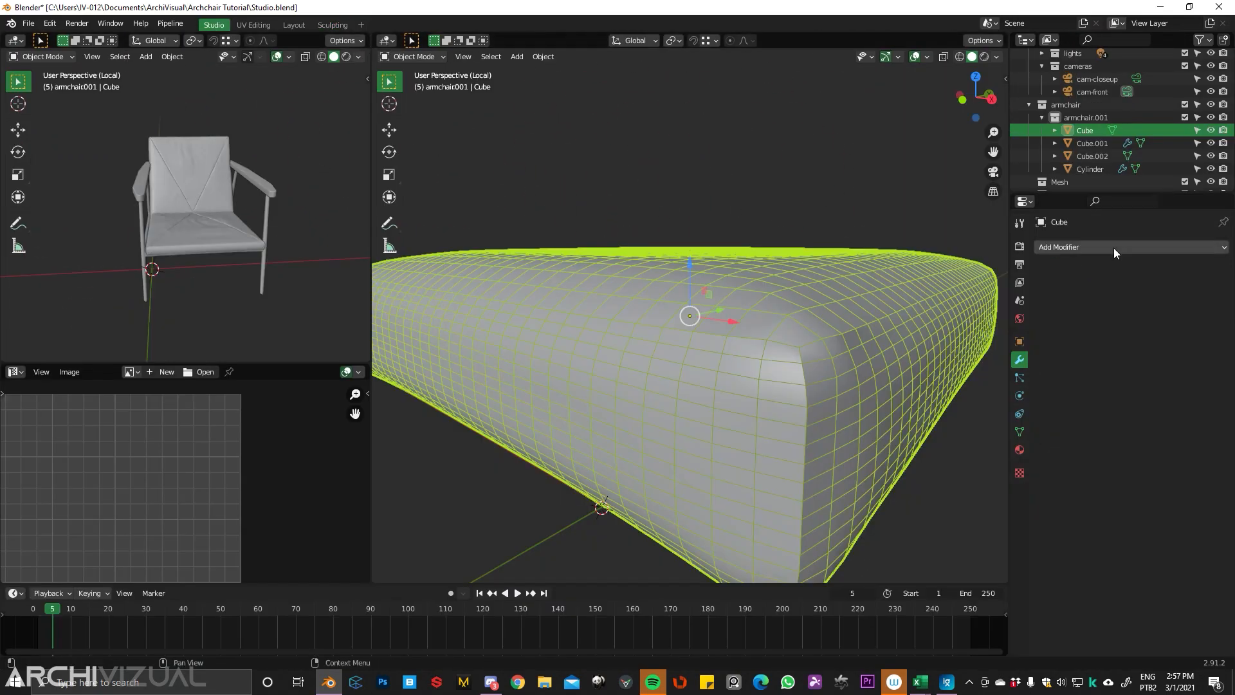
pyautogui.click(1092, 248)
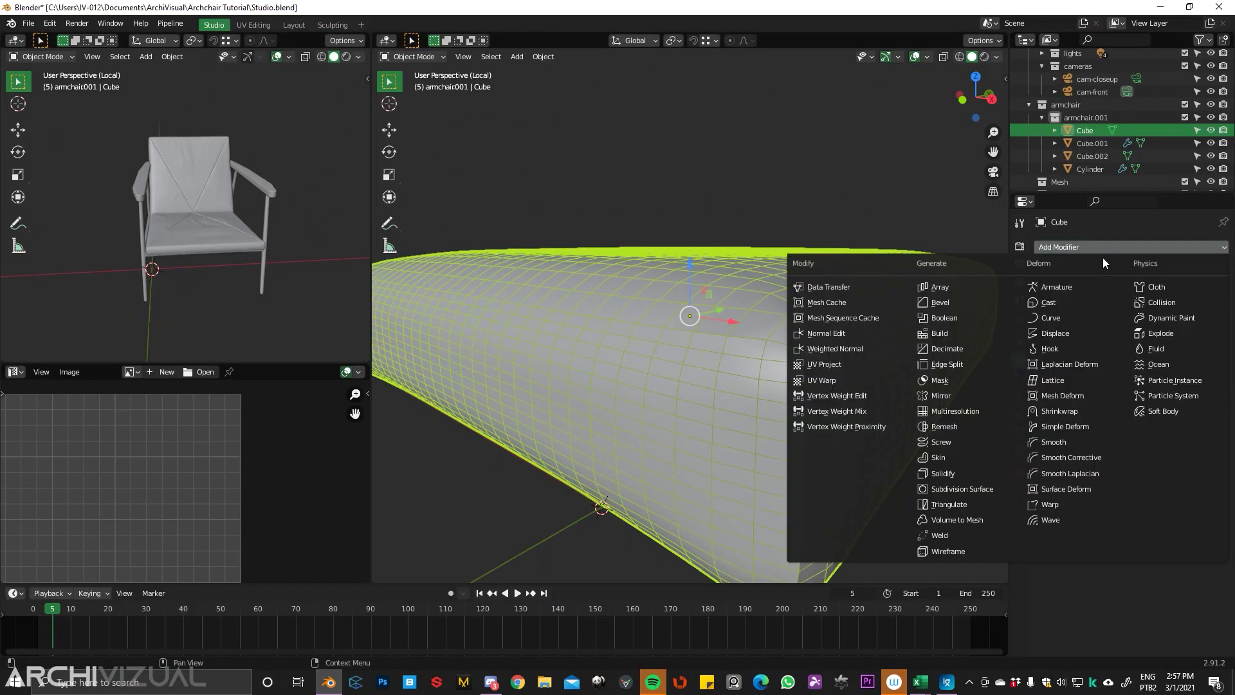
pyautogui.click(982, 489)
pyautogui.click(1208, 312)
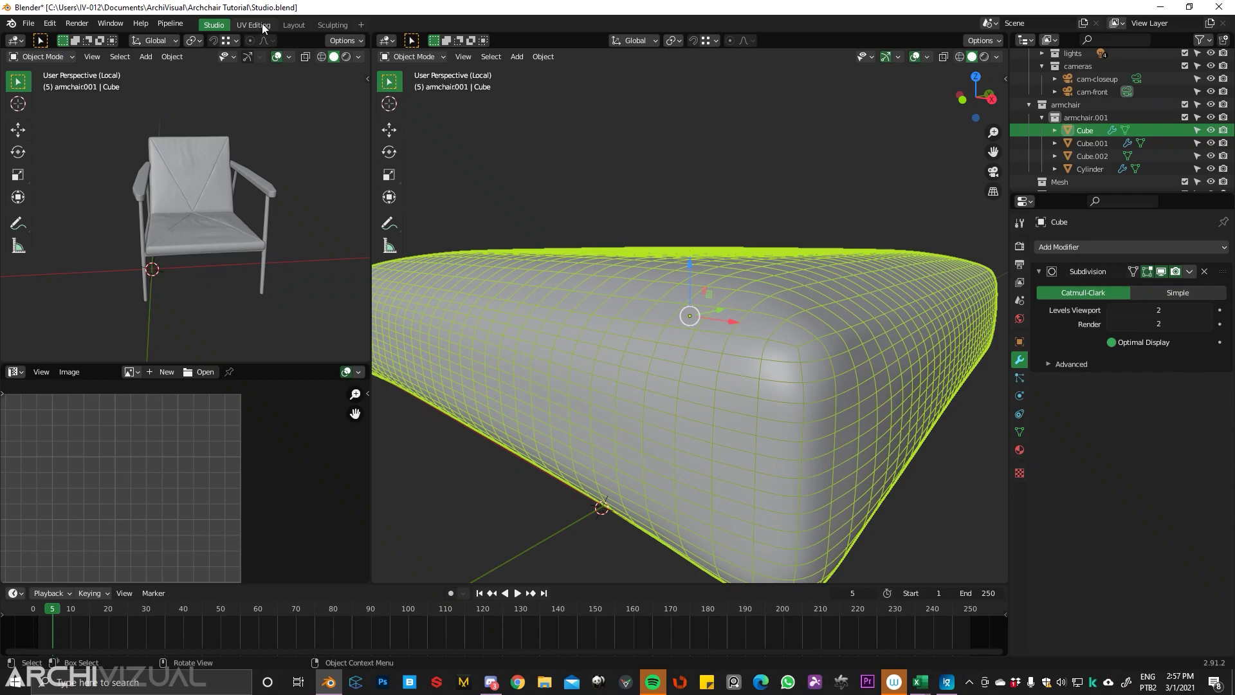
# - Try a cloth stroke on the subdivided cushion in the Sculpting workspace and undo it
pyautogui.click(333, 24)
pyautogui.moveTo(612, 392); pyautogui.dragTo(460, 421)
pyautogui.hotkey('ctrl', 'z')
# - Return to the Studio workspace, set the subdivision's viewport level to 1 and apply the modifier
pyautogui.click(214, 24)
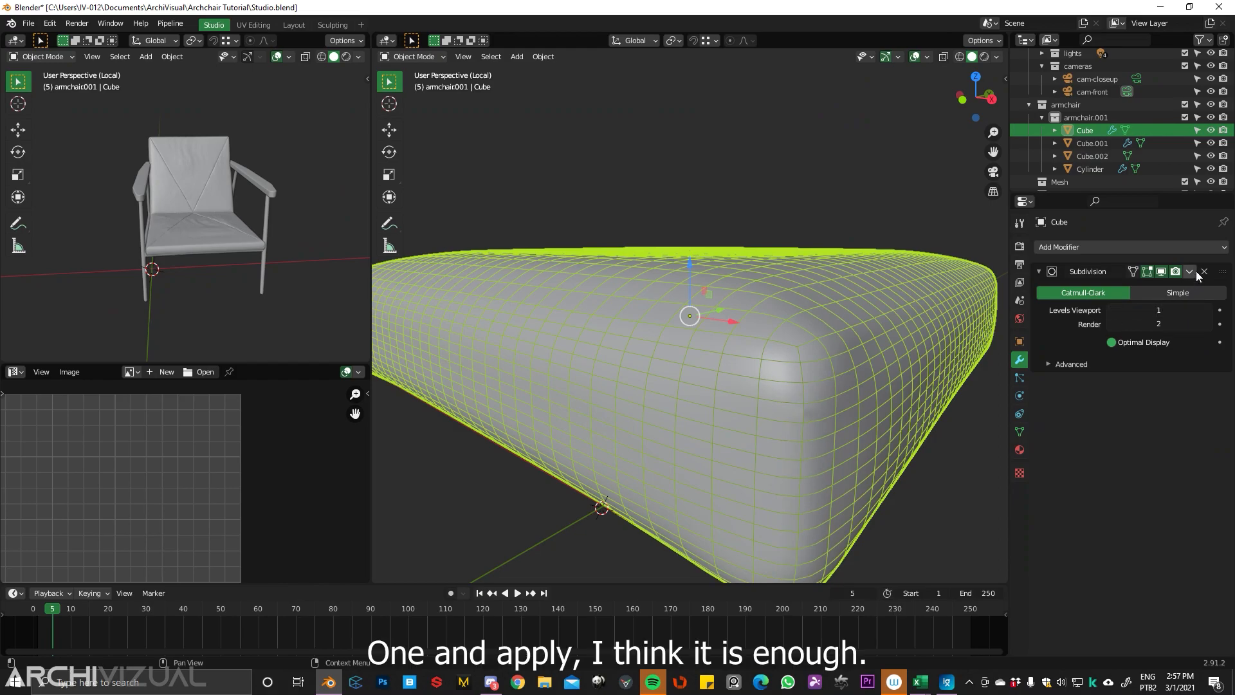
pyautogui.click(1153, 290)
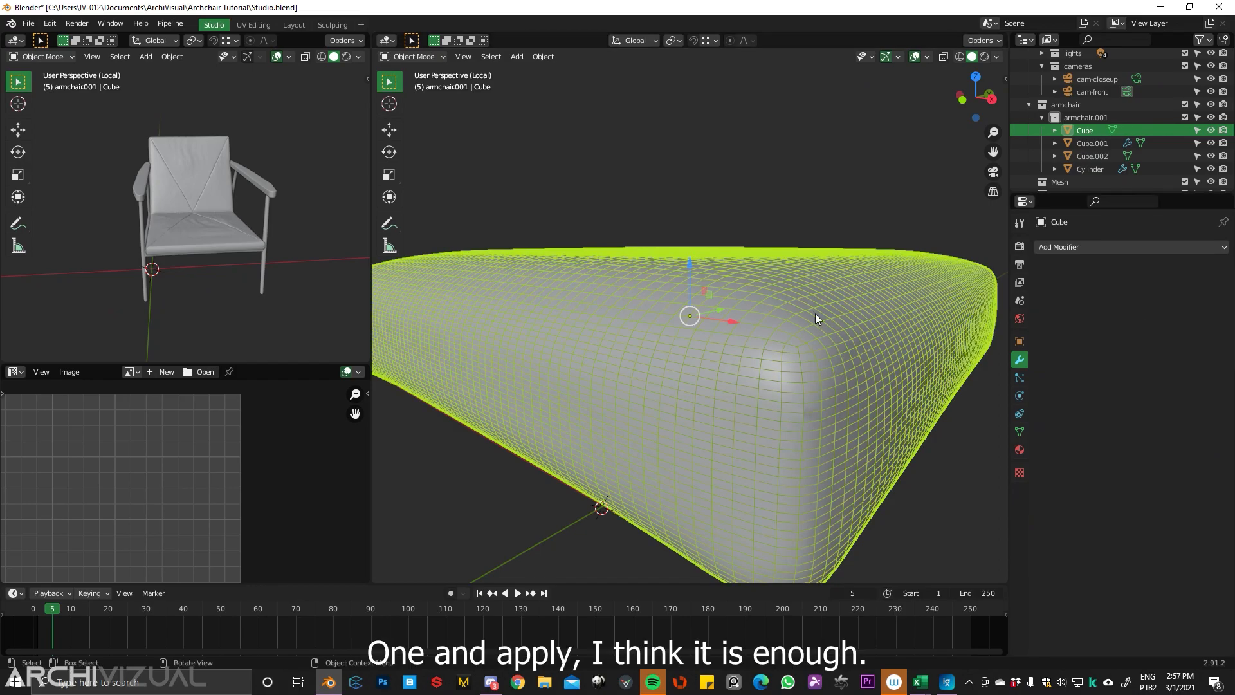
# - Return to the Sculpting workspace and pull wrinkles sideways along the front upper seam with the Cloth brush
pyautogui.click(333, 25)
pyautogui.moveTo(565, 357); pyautogui.dragTo(573, 387)
pyautogui.hotkey('ctrl', 'z')
pyautogui.moveTo(584, 384); pyautogui.dragTo(546, 325, button='middle')
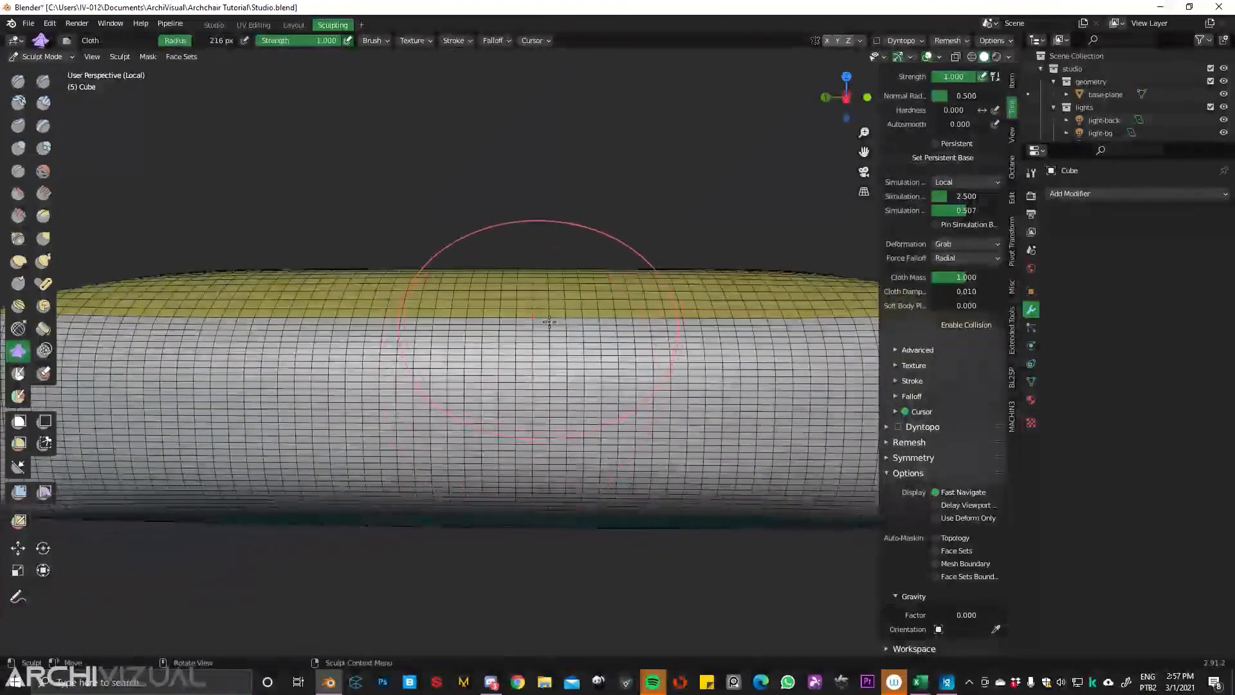
pyautogui.moveTo(537, 309); pyautogui.dragTo(475, 316)
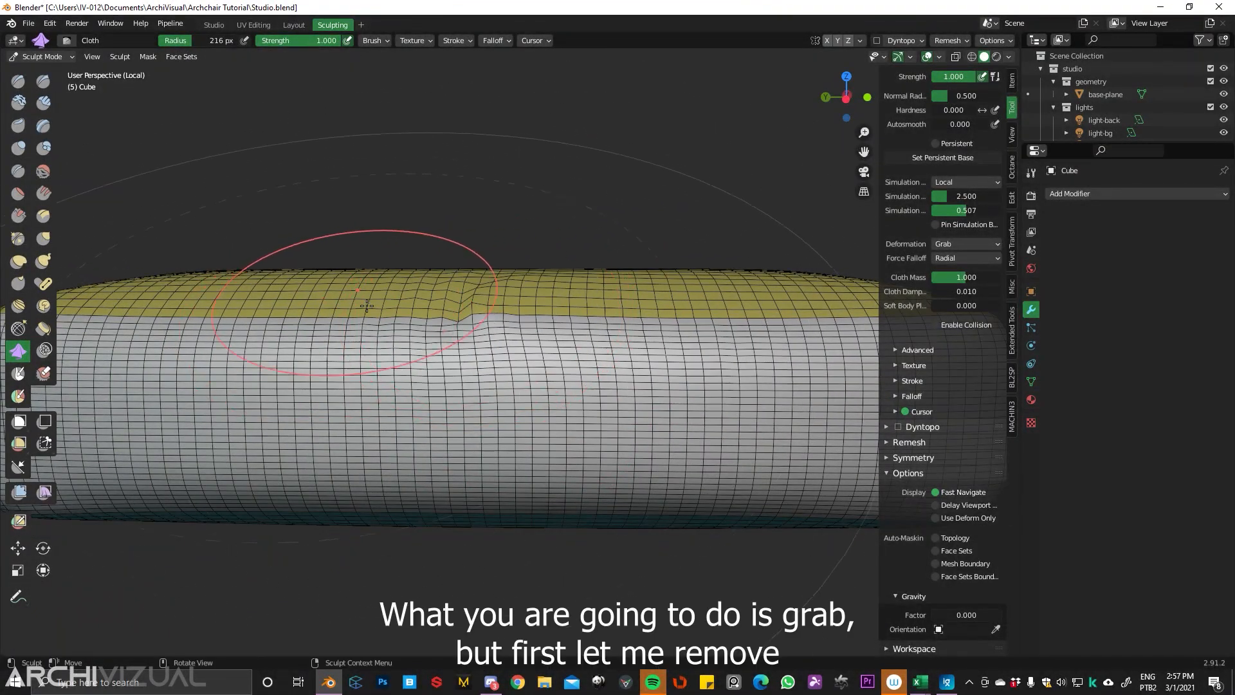
pyautogui.moveTo(356, 318)
pyautogui.mouseDown()
pyautogui.moveTo(285, 322)
pyautogui.moveTo(428, 322)
pyautogui.mouseUp()
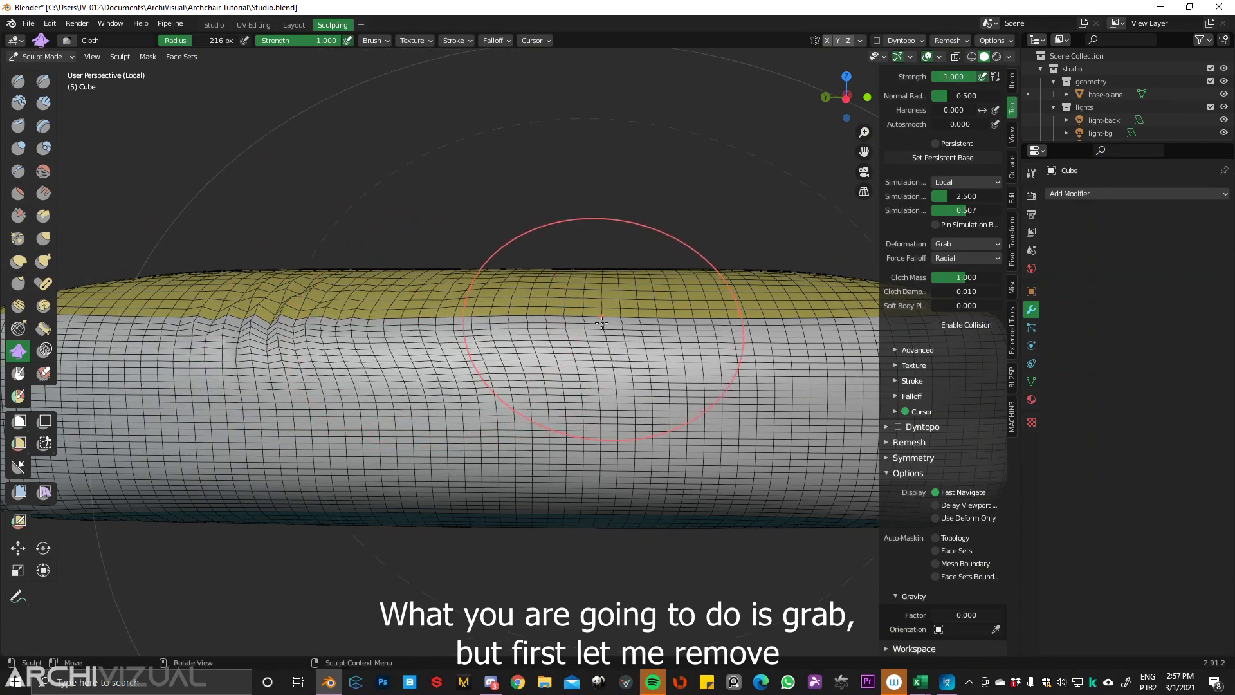
pyautogui.moveTo(591, 320); pyautogui.dragTo(570, 317)
# - Turn off the wireframe display from the Studio workspace and return to the Sculpting workspace
pyautogui.click(214, 24)
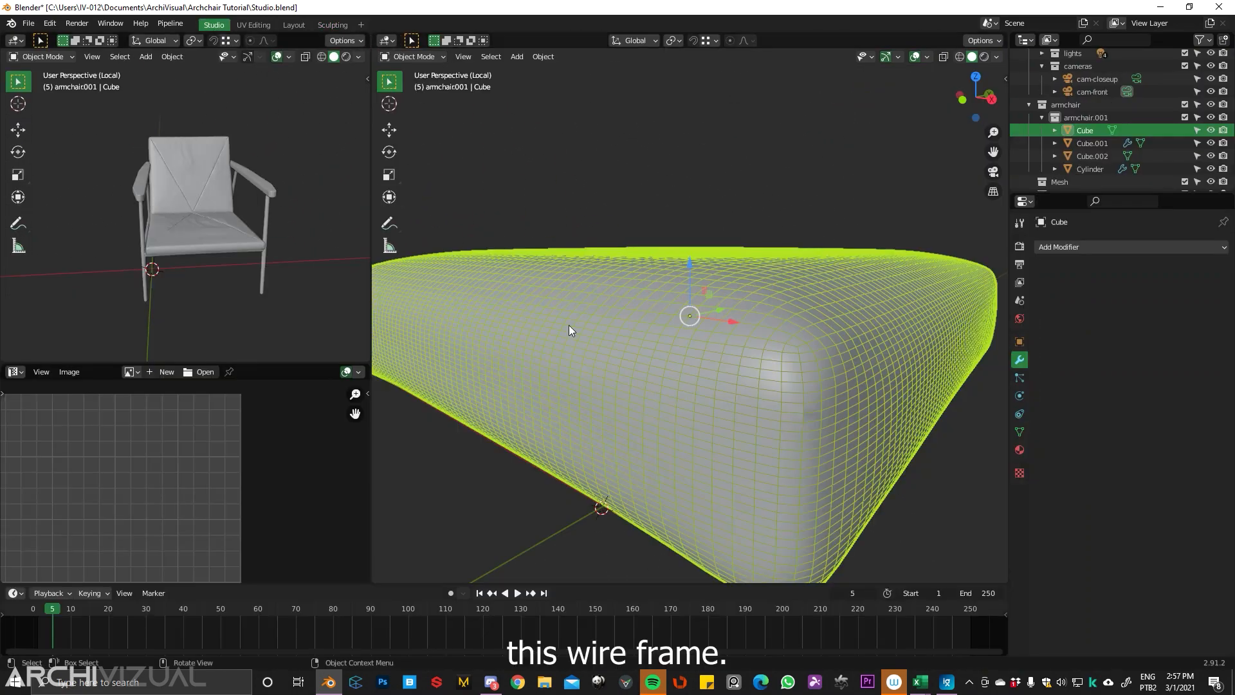
pyautogui.press('z')
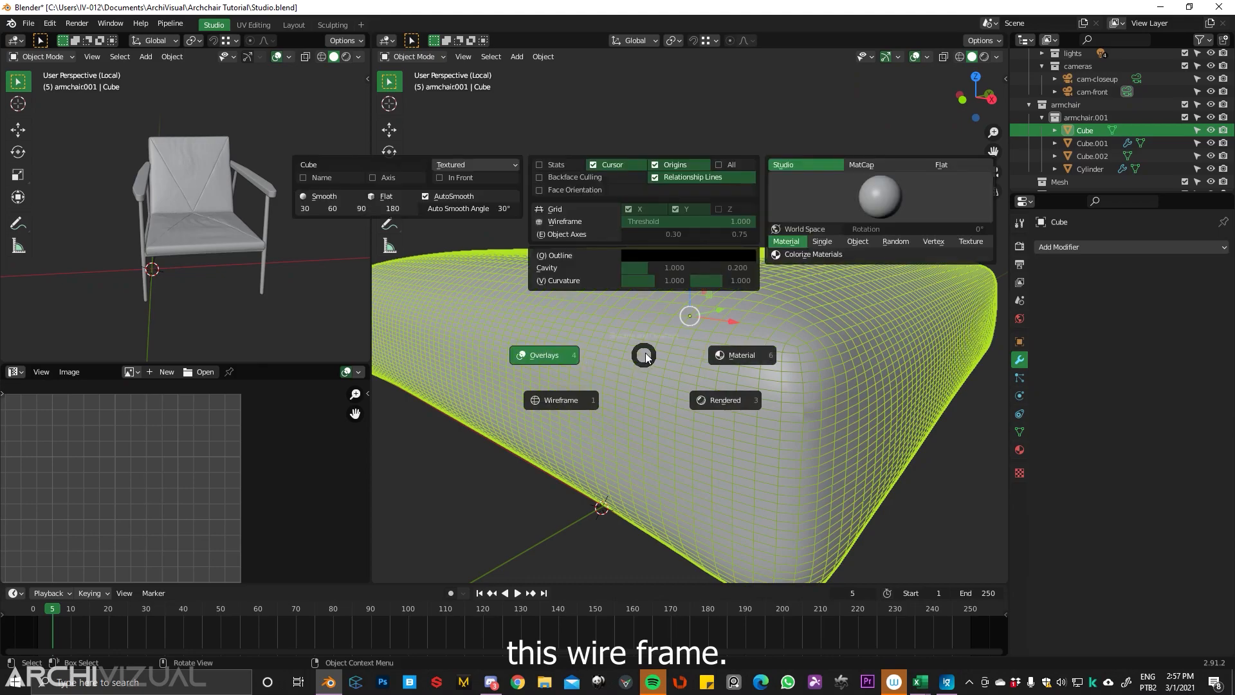
pyautogui.click(563, 221)
pyautogui.click(333, 25)
# - Keep the Cloth brush deformation on Grab and pull subtle wrinkles along the rest of the front upper seam
pyautogui.moveTo(520, 243); pyautogui.dragTo(441, 402, button='middle')
pyautogui.moveTo(477, 447)
pyautogui.mouseDown(button='middle')
pyautogui.moveTo(508, 399)
pyautogui.moveTo(472, 364)
pyautogui.moveTo(483, 344)
pyautogui.mouseUp(button='middle')
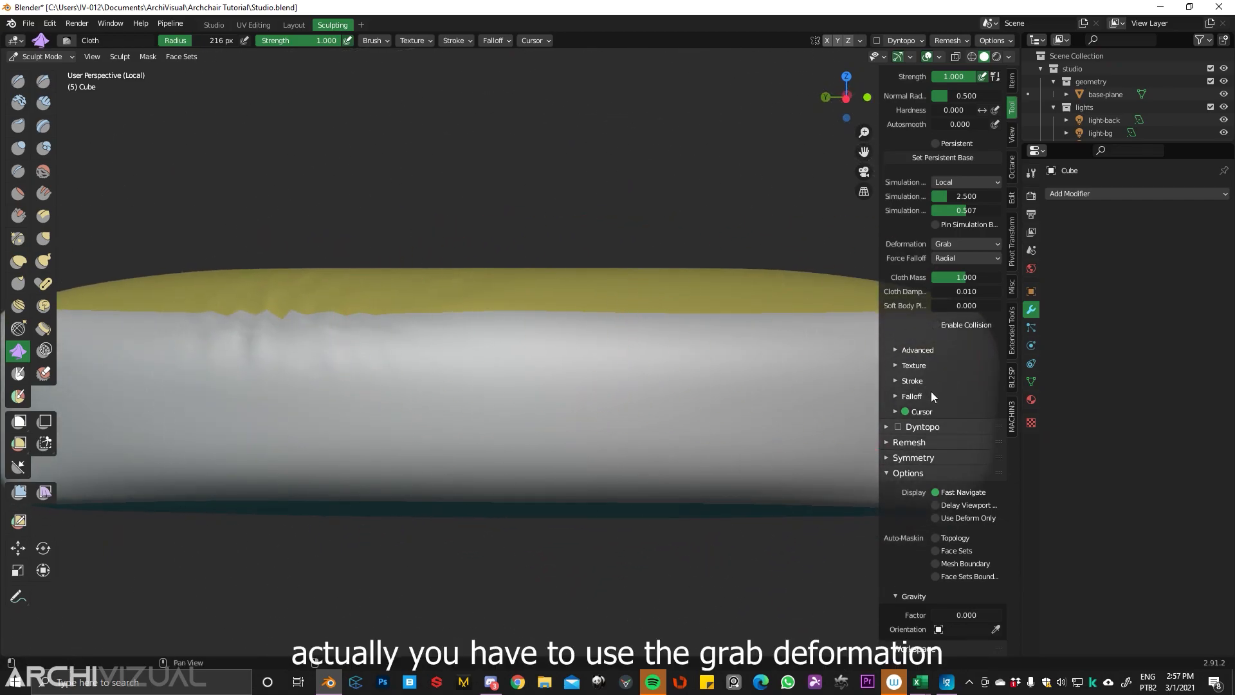
pyautogui.click(962, 243)
pyautogui.moveTo(506, 324); pyautogui.dragTo(472, 323)
pyautogui.moveTo(667, 318)
pyautogui.mouseDown()
pyautogui.moveTo(623, 321)
pyautogui.moveTo(650, 319)
pyautogui.mouseUp()
pyautogui.moveTo(693, 319); pyautogui.dragTo(670, 318)
pyautogui.keyDown('shift'); pyautogui.moveTo(794, 323); pyautogui.dragTo(626, 326, button='middle'); pyautogui.keyUp('shift')
pyautogui.moveTo(628, 325); pyautogui.dragTo(604, 324)
pyautogui.moveTo(636, 322); pyautogui.dragTo(630, 322)
pyautogui.scroll(3, 651, 321)
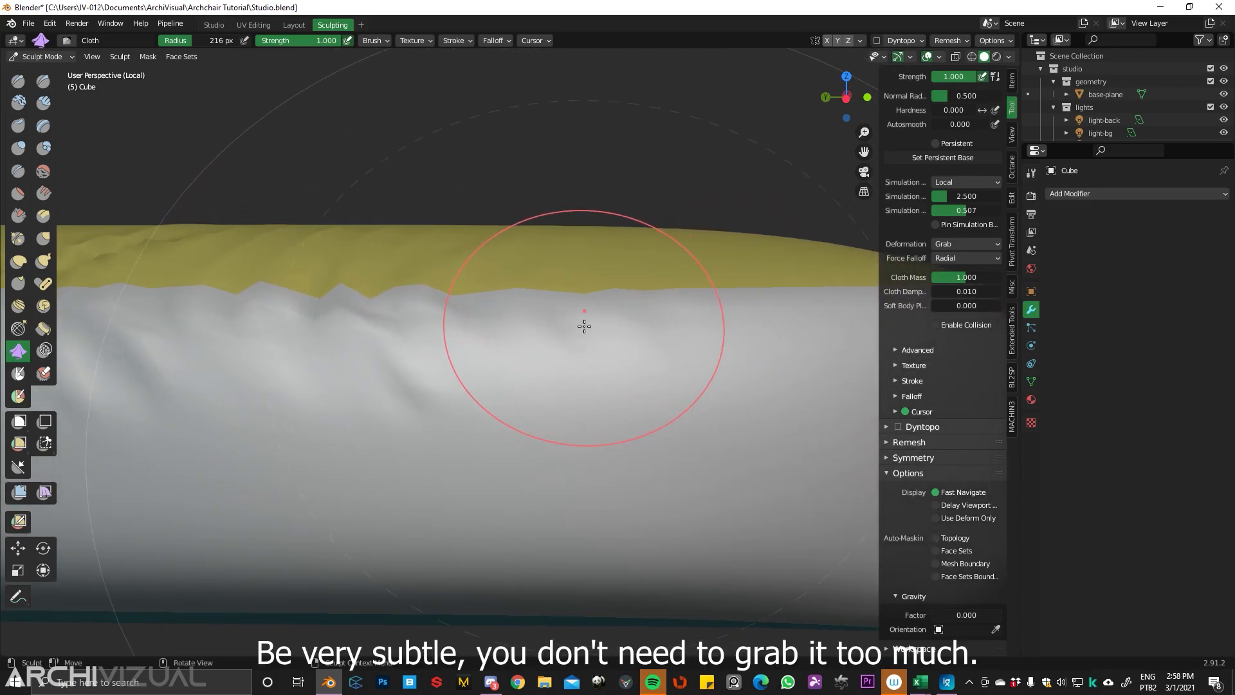
# - Turn to the pink side of the cushion and pull small wrinkles into its upper seam with the Cloth brush
pyautogui.moveTo(582, 323); pyautogui.dragTo(494, 334, button='middle')
pyautogui.scroll(-3, 487, 365)
pyautogui.moveTo(482, 394); pyautogui.dragTo(420, 368, button='middle')
pyautogui.scroll(1, 523, 302)
pyautogui.moveTo(519, 306); pyautogui.dragTo(405, 312)
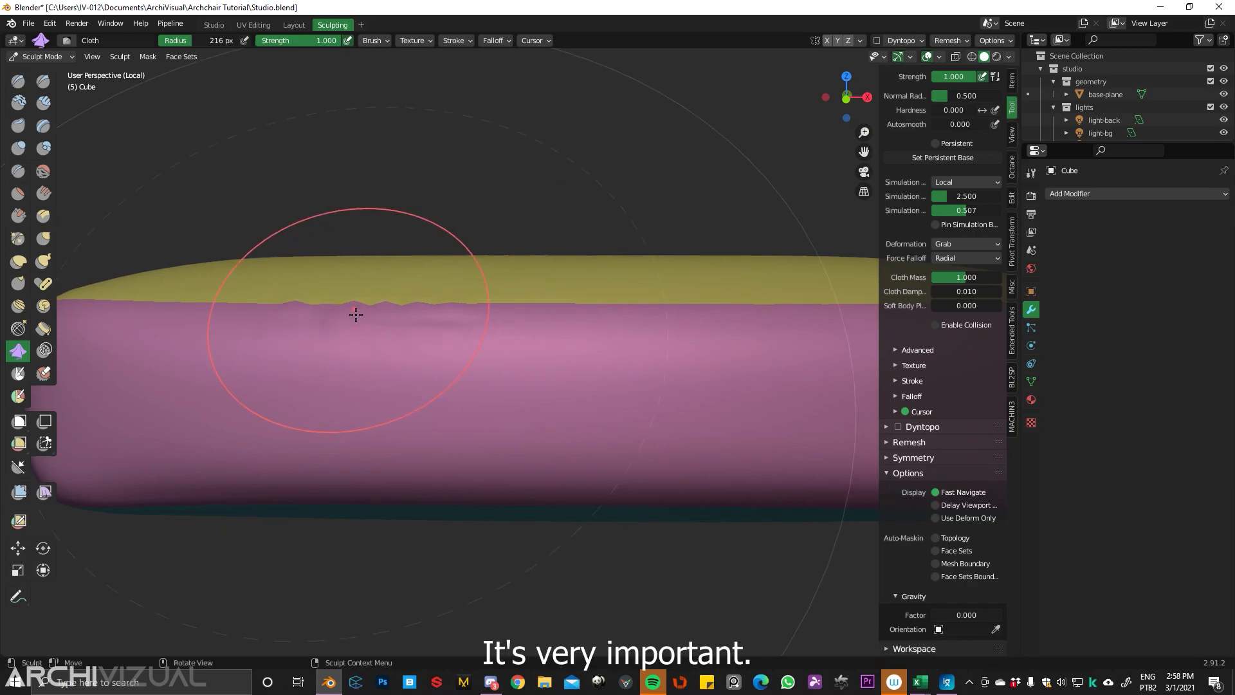
# - Try a single face set from the visible mesh, and reinitialize the cushion's face sets by UV seams instead
pyautogui.click(183, 57)
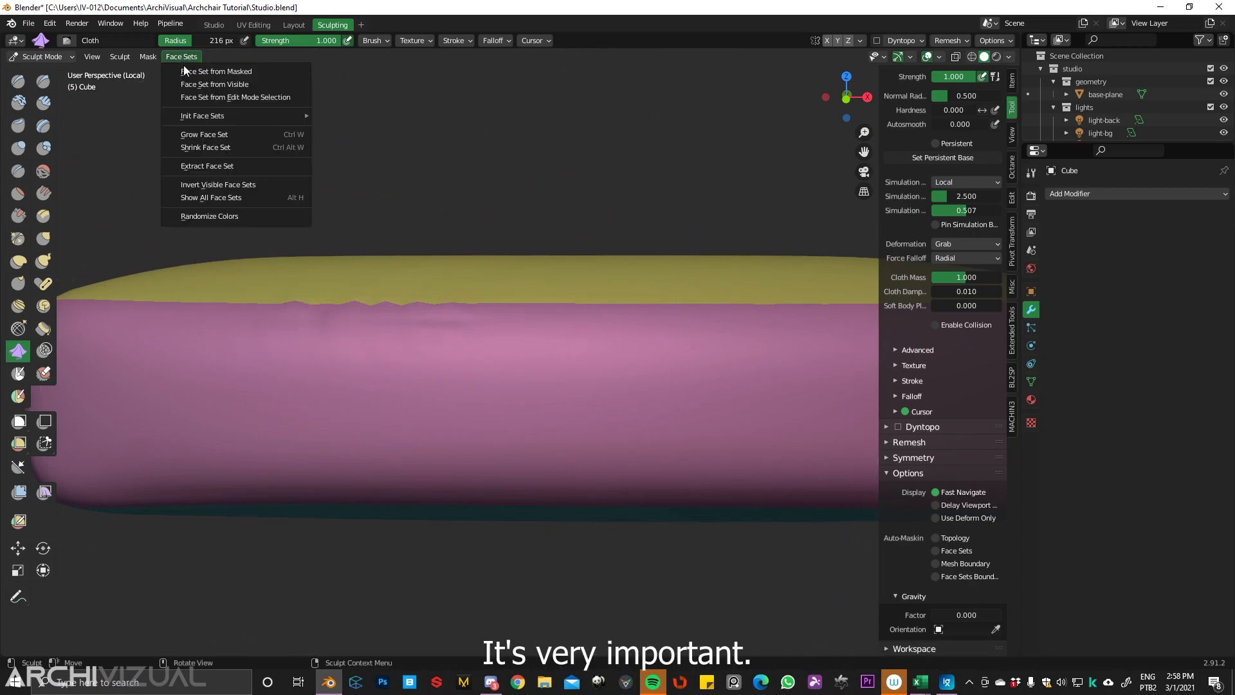
pyautogui.click(253, 84)
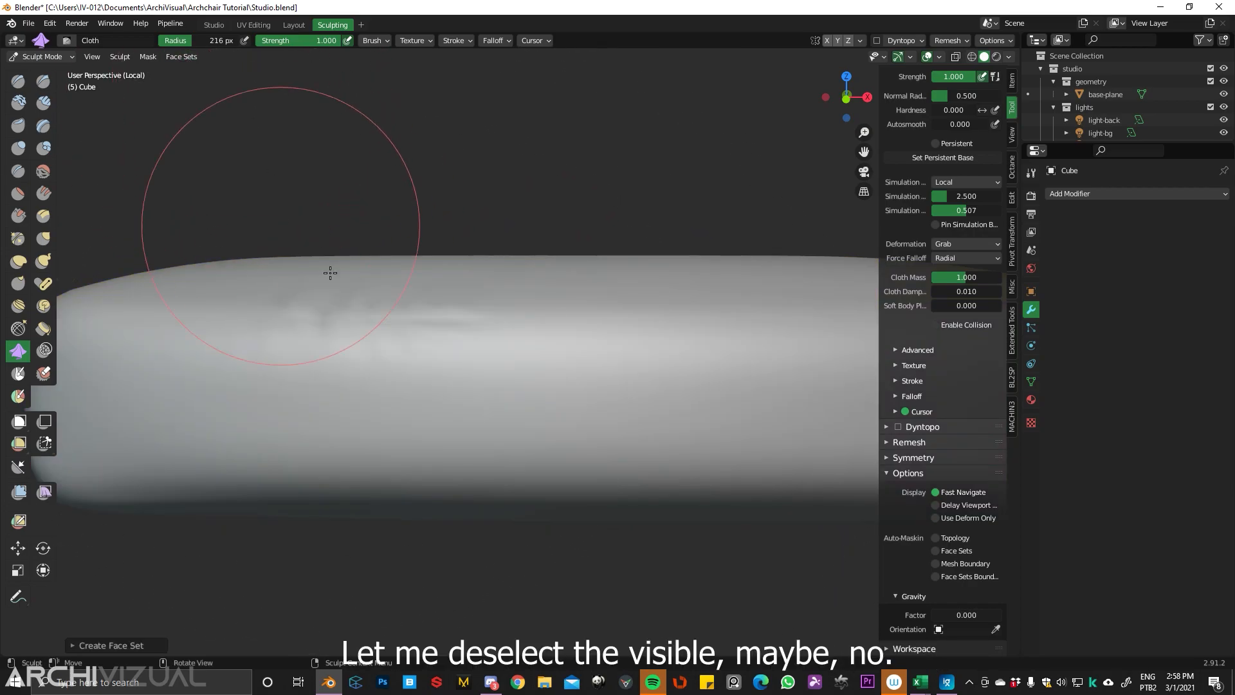
pyautogui.click(181, 57)
pyautogui.moveTo(270, 119)
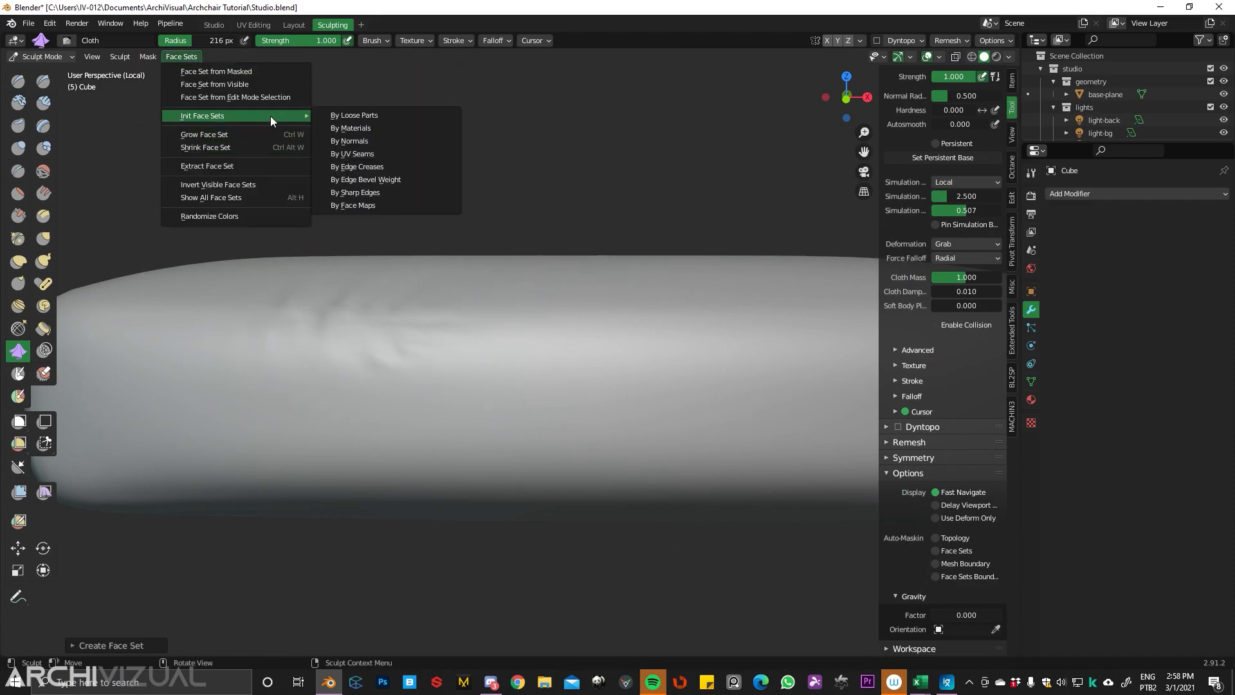
pyautogui.click(384, 154)
# - Pull subtle cloth wrinkles sideways along the middle of the pink side's upper seam
pyautogui.moveTo(303, 314); pyautogui.dragTo(278, 310)
pyautogui.moveTo(464, 307); pyautogui.dragTo(460, 308)
pyautogui.moveTo(517, 314); pyautogui.dragTo(505, 312)
pyautogui.keyDown('shift'); pyautogui.moveTo(596, 315); pyautogui.dragTo(503, 309, button='middle'); pyautogui.keyUp('shift')
pyautogui.moveTo(525, 305)
pyautogui.mouseDown()
pyautogui.moveTo(502, 303)
pyautogui.moveTo(530, 309)
pyautogui.mouseUp()
pyautogui.moveTo(665, 309); pyautogui.dragTo(611, 305)
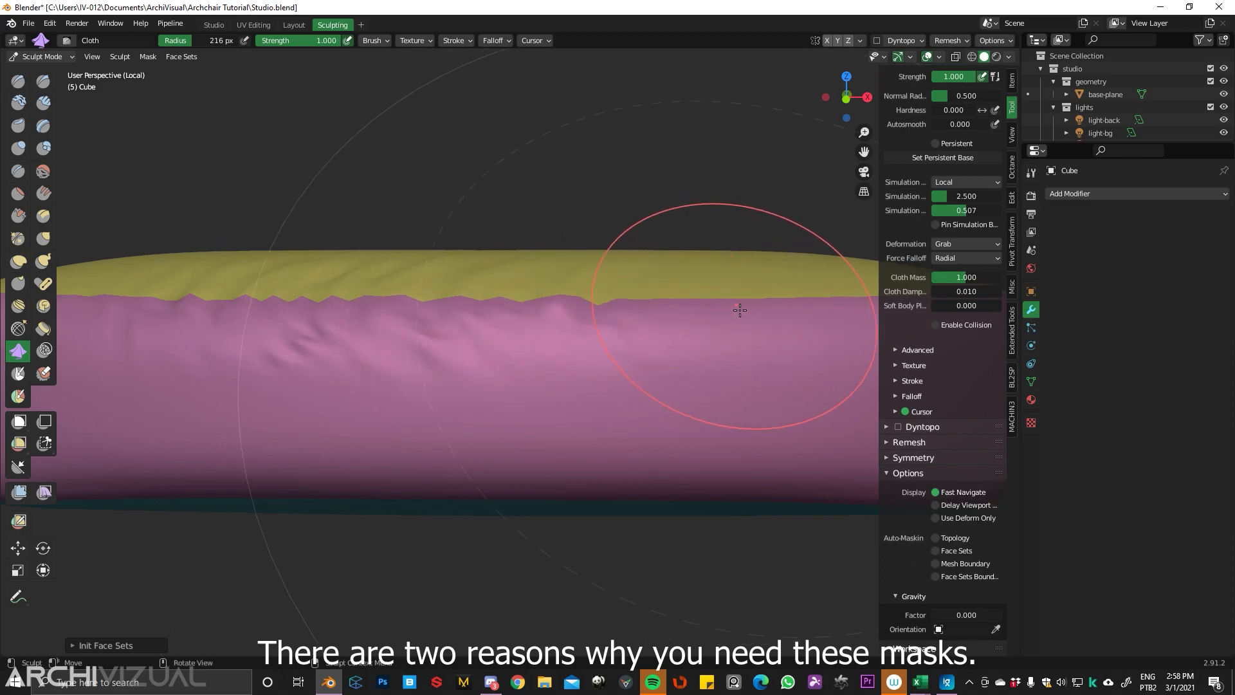
# - Extend the wrinkles along the pink side's upper seam toward the corner with the green side
pyautogui.keyDown('shift'); pyautogui.moveTo(723, 312); pyautogui.dragTo(537, 317, button='middle'); pyautogui.keyUp('shift')
pyautogui.moveTo(615, 309)
pyautogui.mouseDown()
pyautogui.moveTo(591, 310)
pyautogui.moveTo(611, 313)
pyautogui.mouseUp()
pyautogui.moveTo(689, 322); pyautogui.dragTo(627, 326, button='middle')
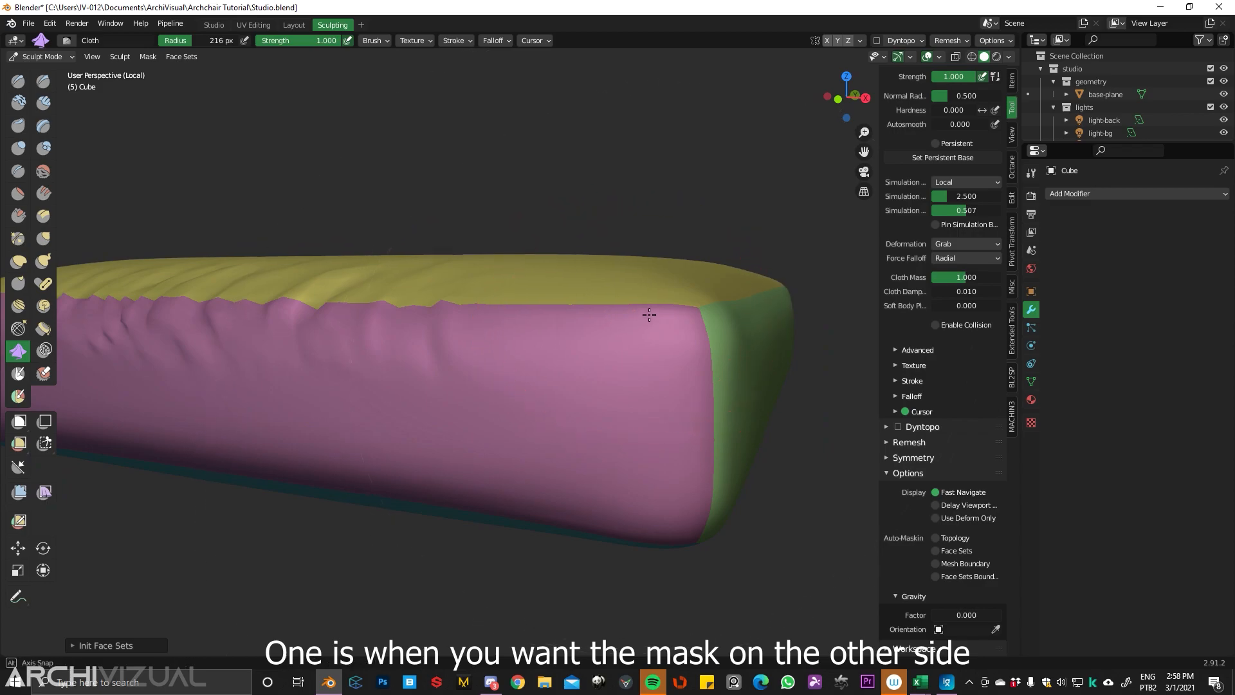
pyautogui.scroll(6, 656, 322)
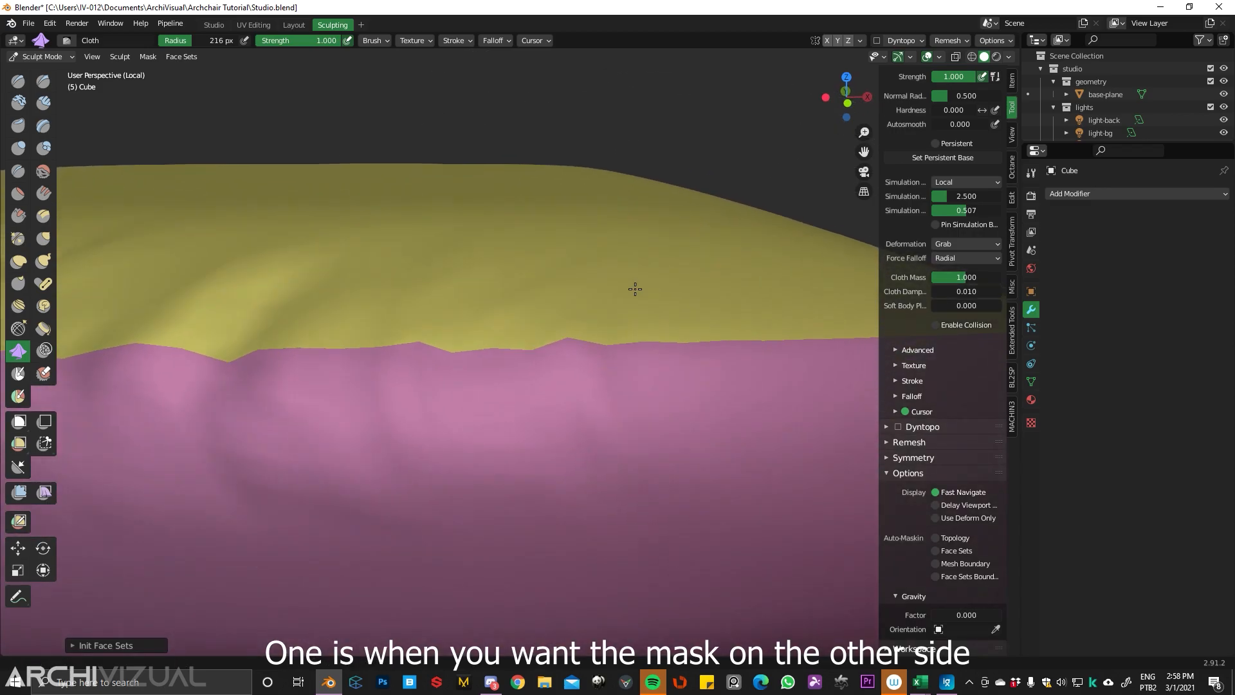
pyautogui.keyDown('shift'); pyautogui.moveTo(635, 289); pyautogui.dragTo(445, 267, button='middle'); pyautogui.keyUp('shift')
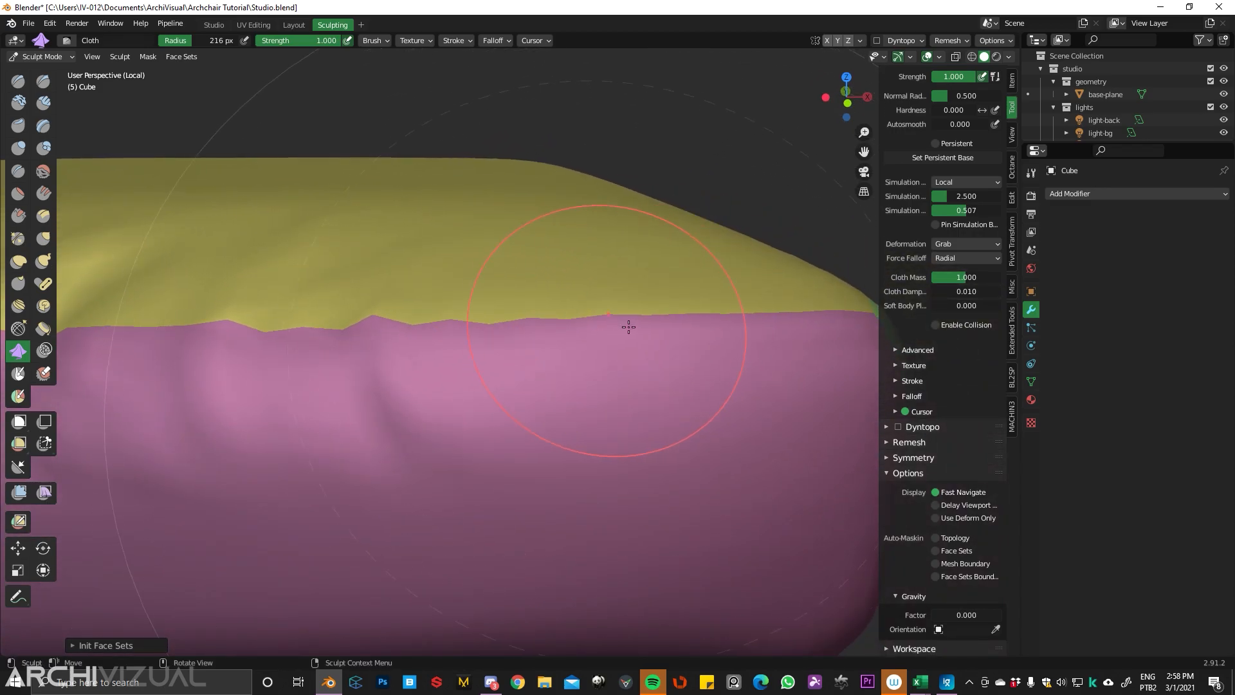
# - Pull subtle cloth wrinkles along the lower seam between the pink side and the teal underside
pyautogui.keyDown('ctrl'); pyautogui.moveTo(716, 317); pyautogui.dragTo(701, 380, button='middle'); pyautogui.keyUp('ctrl')
pyautogui.moveTo(647, 350); pyautogui.dragTo(634, 288, button='middle')
pyautogui.moveTo(508, 292); pyautogui.dragTo(637, 284, button='middle')
pyautogui.moveTo(702, 302); pyautogui.dragTo(634, 290)
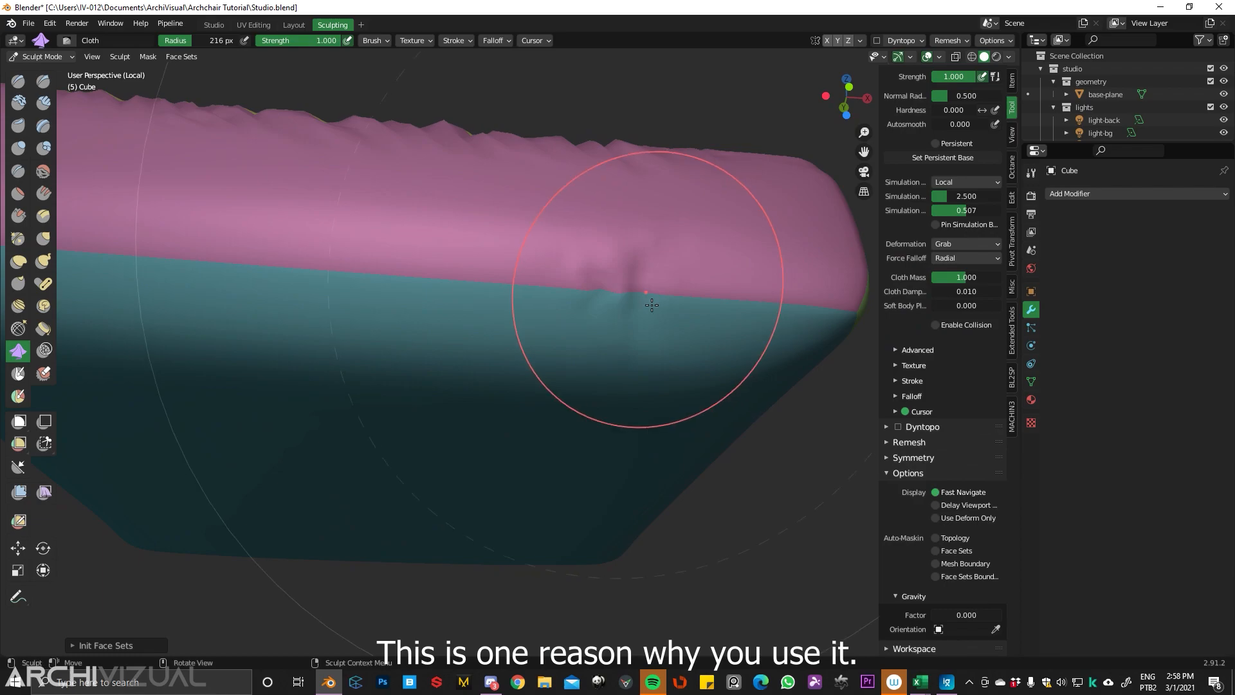
pyautogui.moveTo(470, 294)
pyautogui.keyDown('ctrl'); pyautogui.mouseDown(button='middle')
pyautogui.moveTo(540, 290)
pyautogui.moveTo(444, 292)
pyautogui.moveTo(503, 288)
pyautogui.mouseUp(button='middle'); pyautogui.keyUp('ctrl')
pyautogui.moveTo(462, 286); pyautogui.dragTo(449, 284)
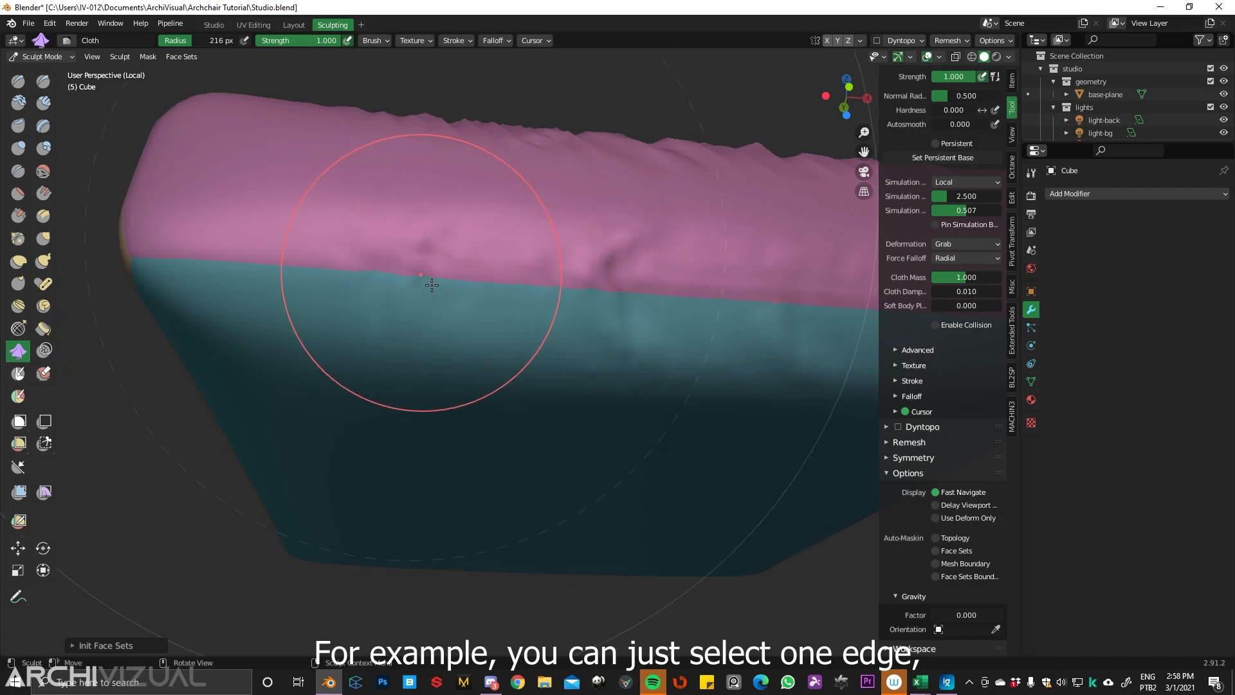
pyautogui.moveTo(408, 283); pyautogui.dragTo(309, 290, button='middle')
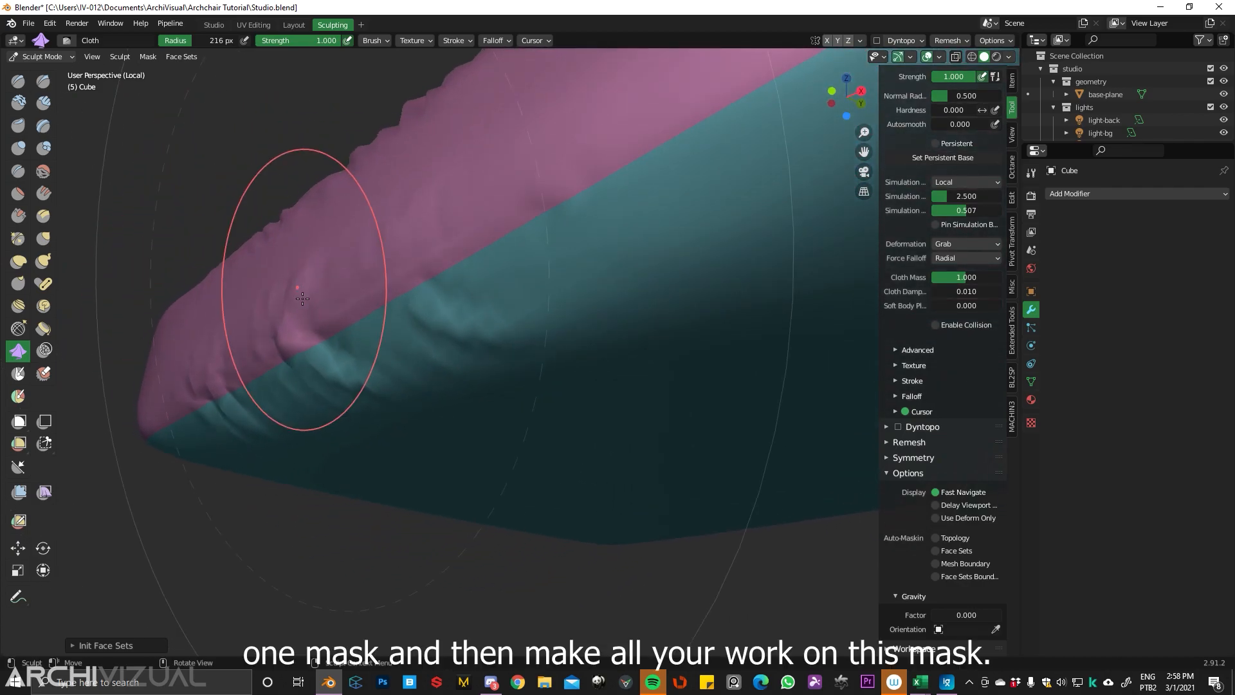
# - Pull subtle cloth wrinkles along the lower seam between the green side and the teal underside
pyautogui.moveTo(503, 274); pyautogui.dragTo(476, 216, button='middle')
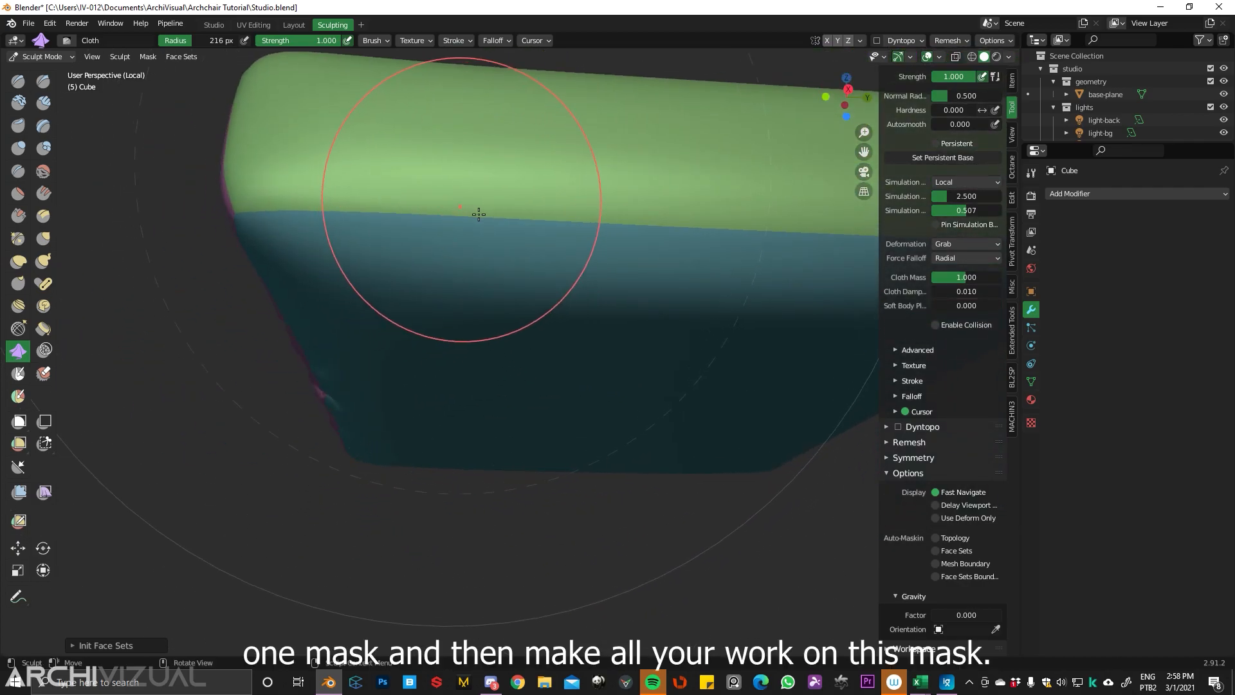
pyautogui.moveTo(432, 219)
pyautogui.mouseDown()
pyautogui.moveTo(662, 220)
pyautogui.moveTo(659, 236)
pyautogui.mouseUp()
pyautogui.moveTo(659, 237); pyautogui.dragTo(524, 240, button='middle')
pyautogui.moveTo(523, 240); pyautogui.dragTo(684, 248)
# - Pull several groups of wrinkles along the upper seam between the green side and the cushion's yellow top
pyautogui.moveTo(684, 248)
pyautogui.mouseDown(button='middle')
pyautogui.moveTo(587, 331)
pyautogui.moveTo(588, 387)
pyautogui.moveTo(573, 372)
pyautogui.moveTo(689, 353)
pyautogui.mouseUp(button='middle')
pyautogui.moveTo(689, 353)
pyautogui.mouseDown()
pyautogui.moveTo(709, 339)
pyautogui.moveTo(653, 337)
pyautogui.mouseUp()
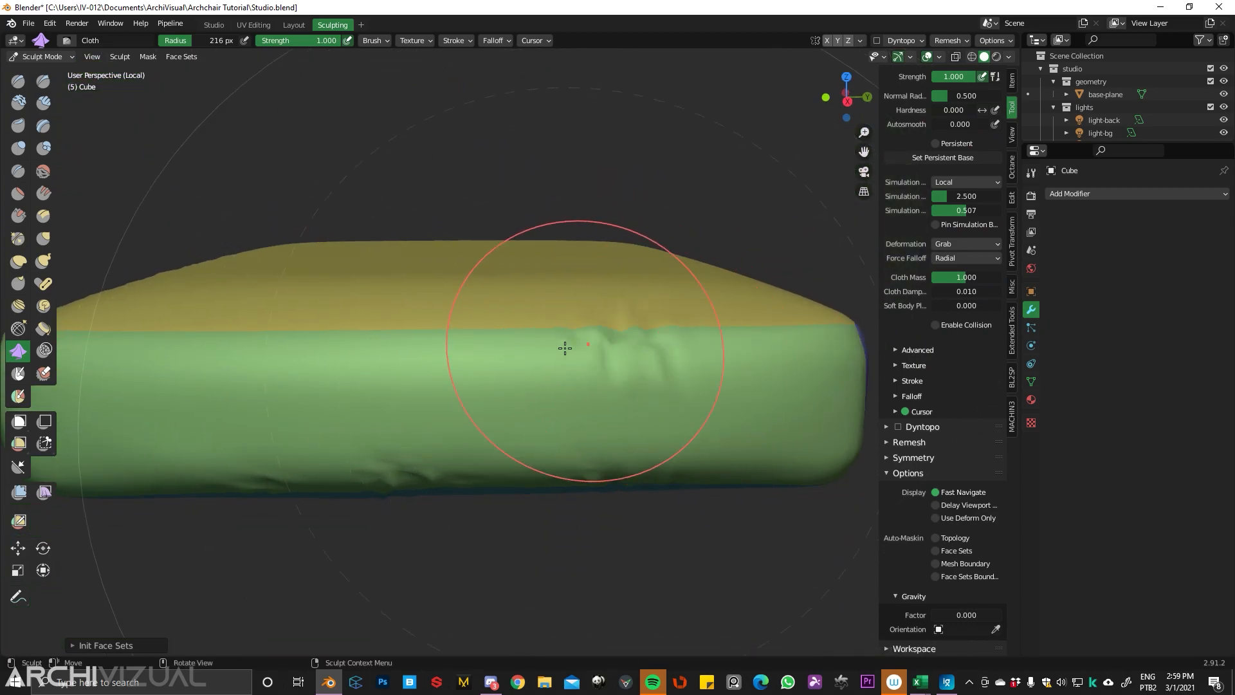
pyautogui.moveTo(440, 342)
pyautogui.mouseDown(button='middle')
pyautogui.moveTo(510, 312)
pyautogui.moveTo(626, 331)
pyautogui.moveTo(461, 339)
pyautogui.moveTo(434, 300)
pyautogui.moveTo(616, 301)
pyautogui.mouseUp(button='middle')
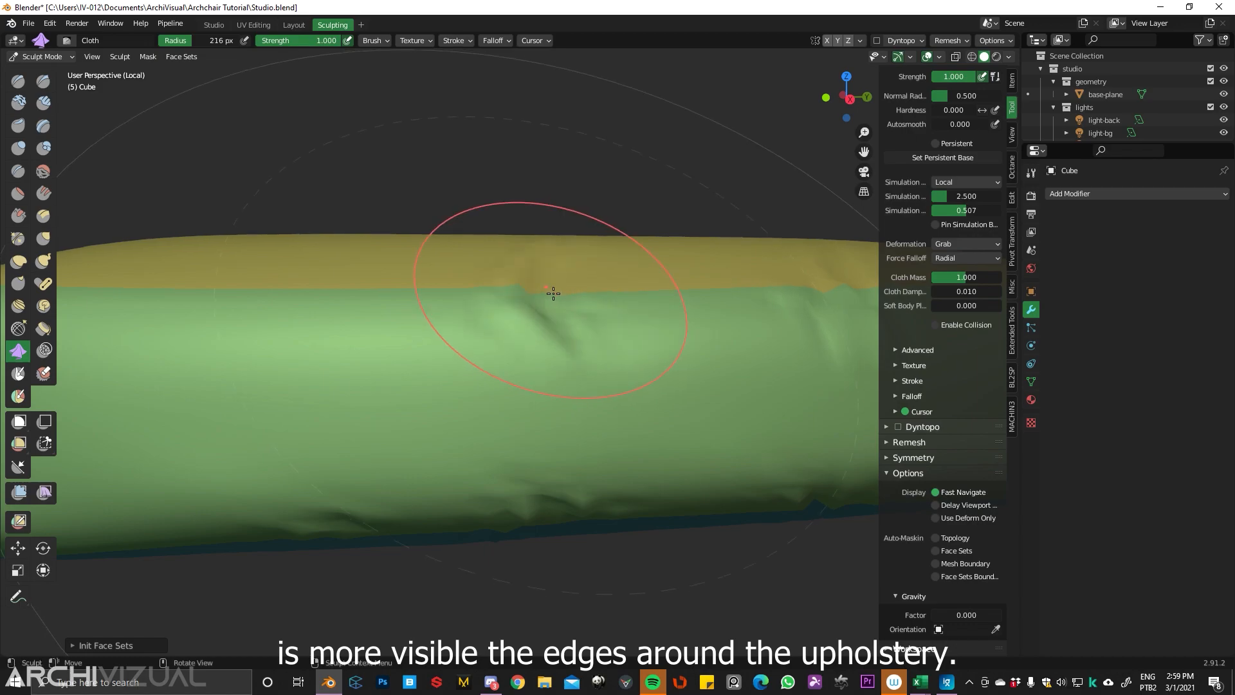
pyautogui.moveTo(558, 294); pyautogui.dragTo(401, 302)
pyautogui.moveTo(405, 303)
pyautogui.mouseDown(button='middle')
pyautogui.moveTo(510, 287)
pyautogui.moveTo(430, 277)
pyautogui.mouseUp(button='middle')
pyautogui.moveTo(369, 280); pyautogui.dragTo(364, 279)
pyautogui.moveTo(604, 284); pyautogui.dragTo(539, 278)
# - Turn to the violet side and start pulling cloth wrinkles into its upper seam
pyautogui.scroll(-3, 634, 283)
pyautogui.moveTo(729, 302); pyautogui.dragTo(479, 308, button='middle')
pyautogui.moveTo(498, 310); pyautogui.dragTo(525, 312, button='middle')
pyautogui.keyDown('shift'); pyautogui.moveTo(283, 316); pyautogui.dragTo(327, 296, button='middle'); pyautogui.keyUp('shift')
pyautogui.moveTo(406, 300); pyautogui.dragTo(370, 300)
pyautogui.moveTo(392, 298)
pyautogui.keyDown('ctrl'); pyautogui.mouseDown(button='middle')
pyautogui.moveTo(402, 283)
pyautogui.moveTo(386, 256)
pyautogui.moveTo(545, 279)
pyautogui.moveTo(398, 282)
pyautogui.moveTo(385, 297)
pyautogui.mouseUp(button='middle'); pyautogui.keyUp('ctrl')
# - Extend the wrinkles along the violet side's upper seam toward the corner with the tan side
pyautogui.keyDown('shift'); pyautogui.moveTo(296, 307); pyautogui.dragTo(417, 186, button='middle'); pyautogui.keyUp('shift')
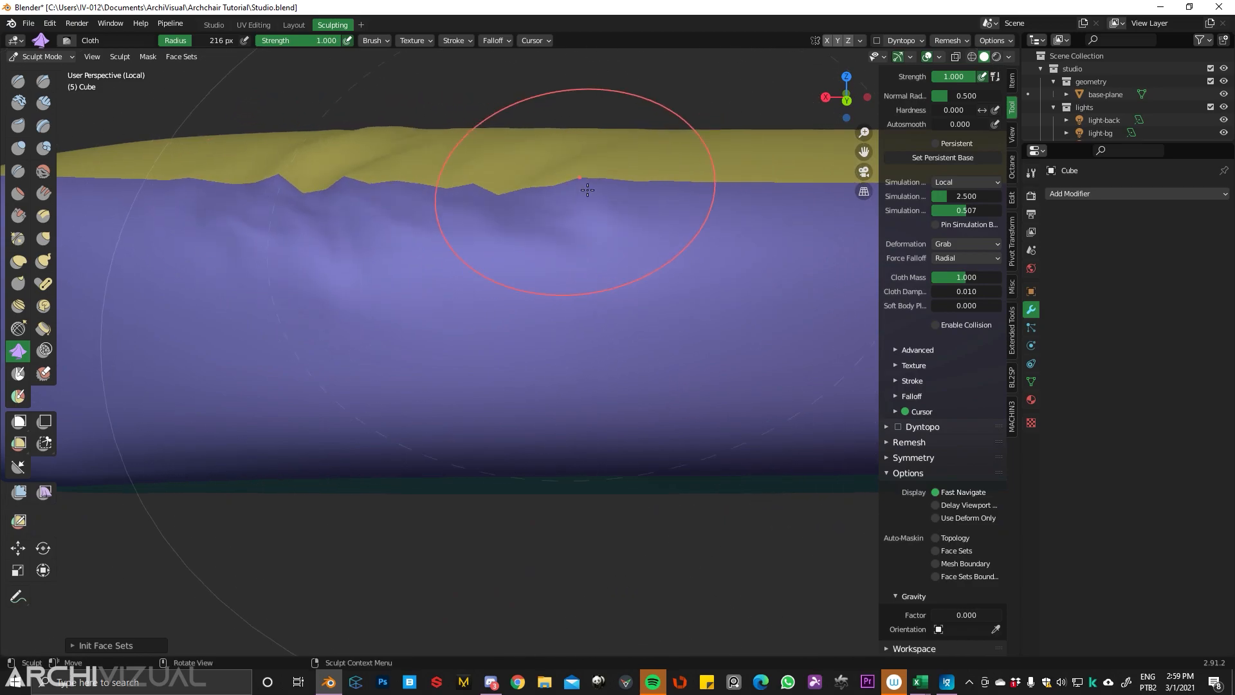
pyautogui.keyDown('shift'); pyautogui.moveTo(666, 199); pyautogui.dragTo(582, 237, button='middle'); pyautogui.keyUp('shift')
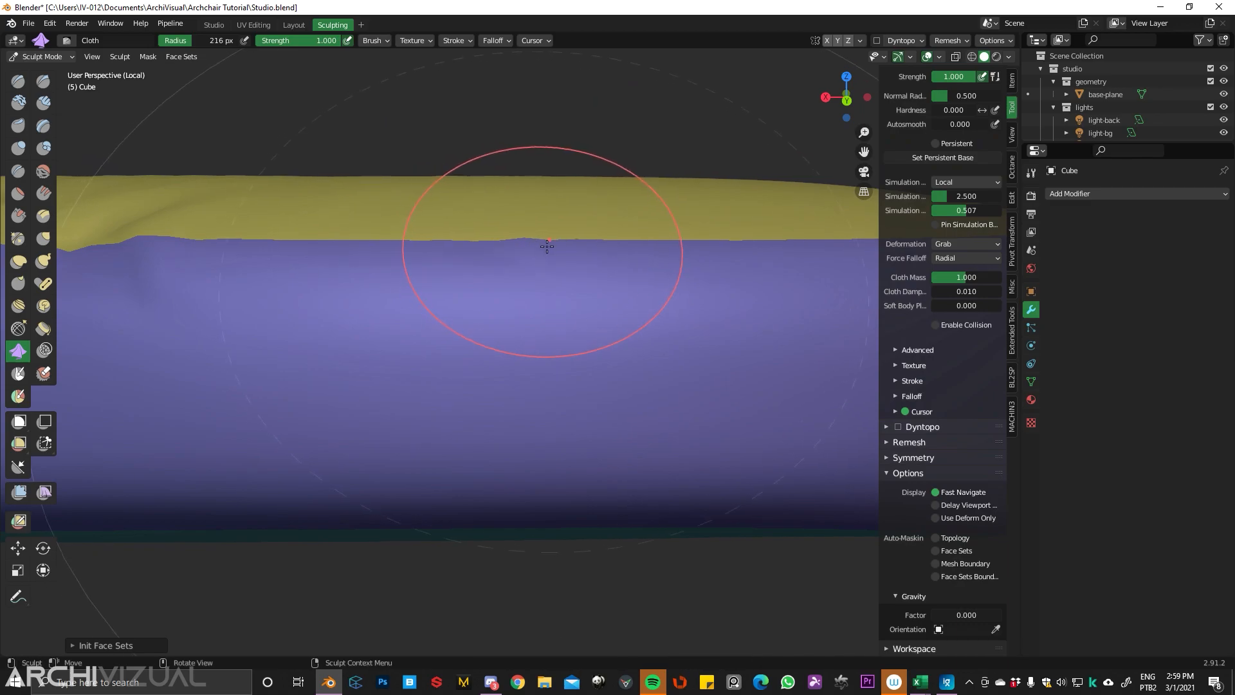
pyautogui.moveTo(496, 249); pyautogui.dragTo(492, 252)
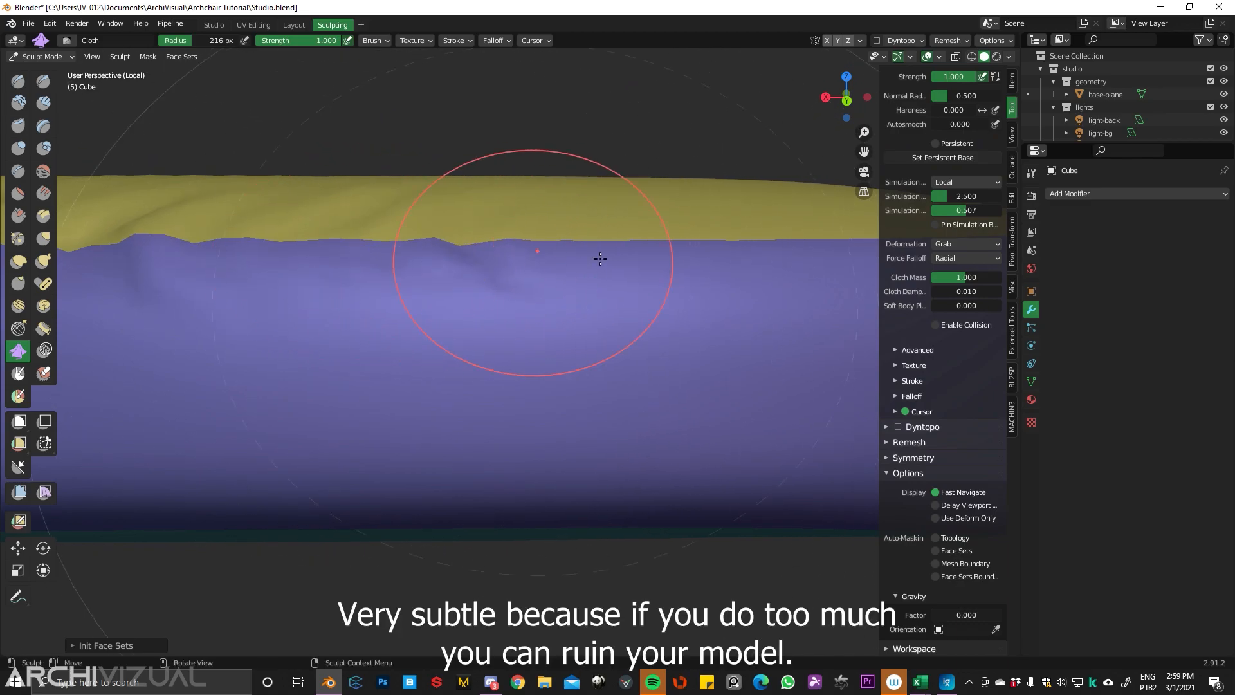
pyautogui.keyDown('shift'); pyautogui.moveTo(689, 257); pyautogui.dragTo(507, 261, button='middle'); pyautogui.keyUp('shift')
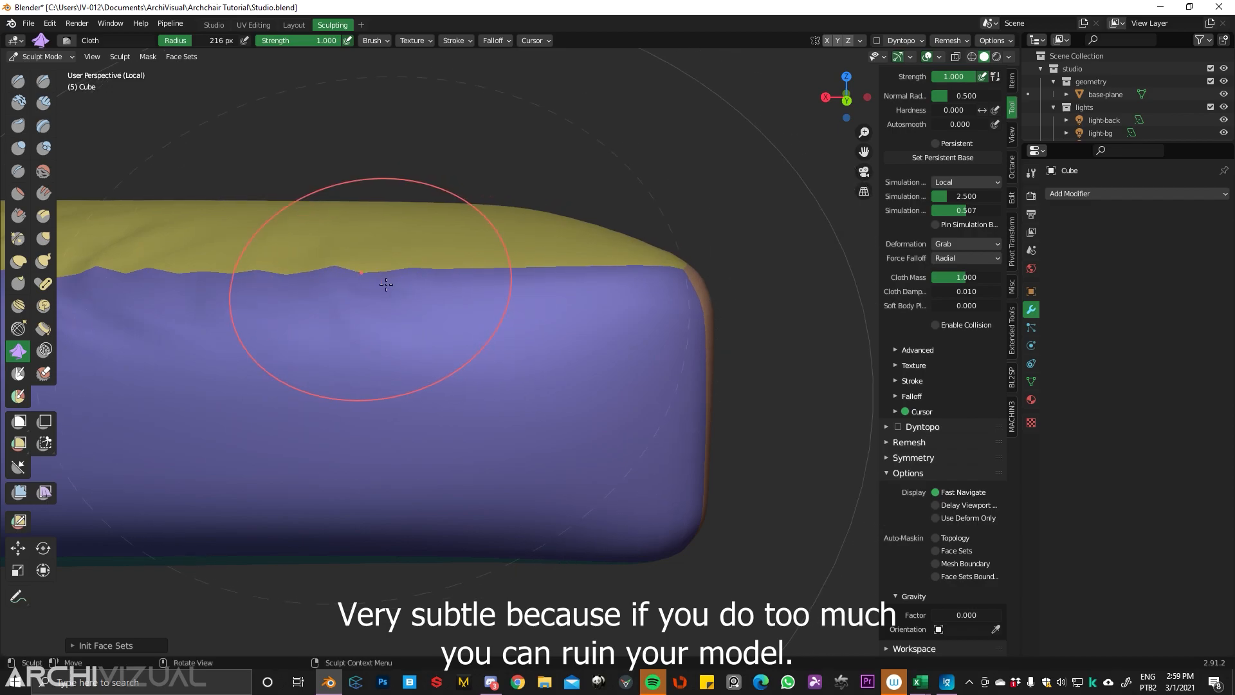
pyautogui.keyDown('shift'); pyautogui.moveTo(397, 286); pyautogui.dragTo(745, 238, button='middle'); pyautogui.keyUp('shift')
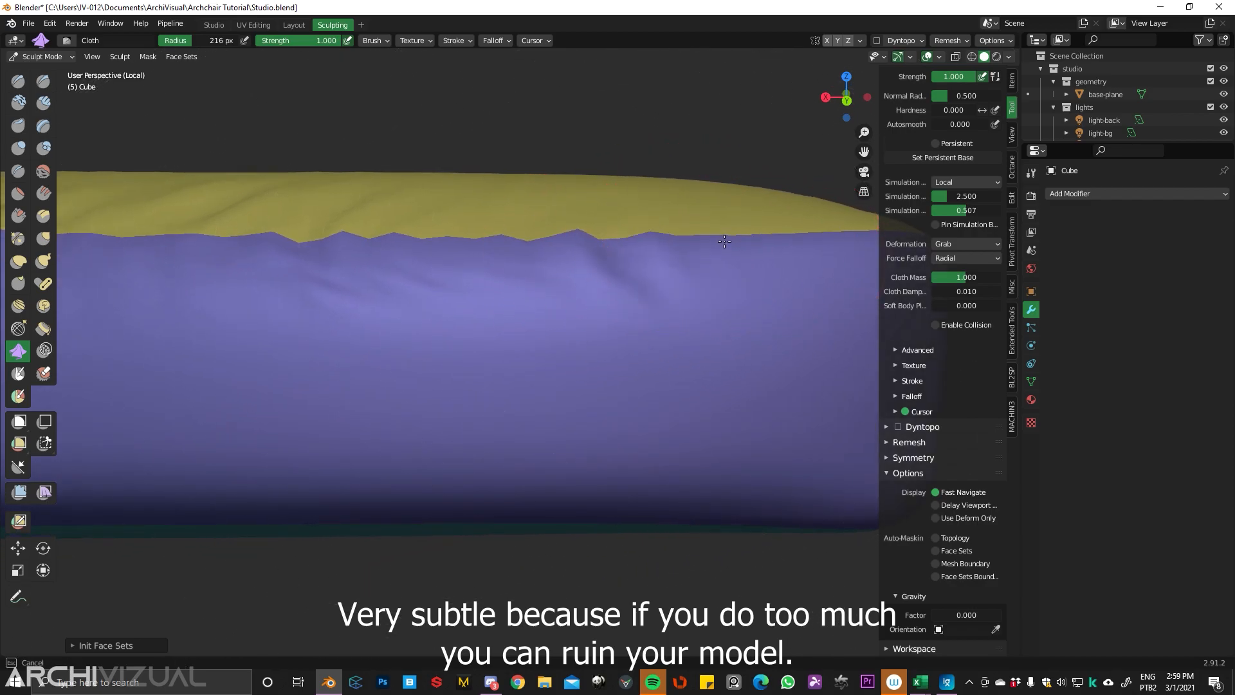
# - Pull subtle cloth wrinkles into the violet side's lower seam, working from the tan-side corner toward the middle
pyautogui.scroll(-4, 607, 276)
pyautogui.moveTo(518, 344); pyautogui.dragTo(532, 270, button='middle')
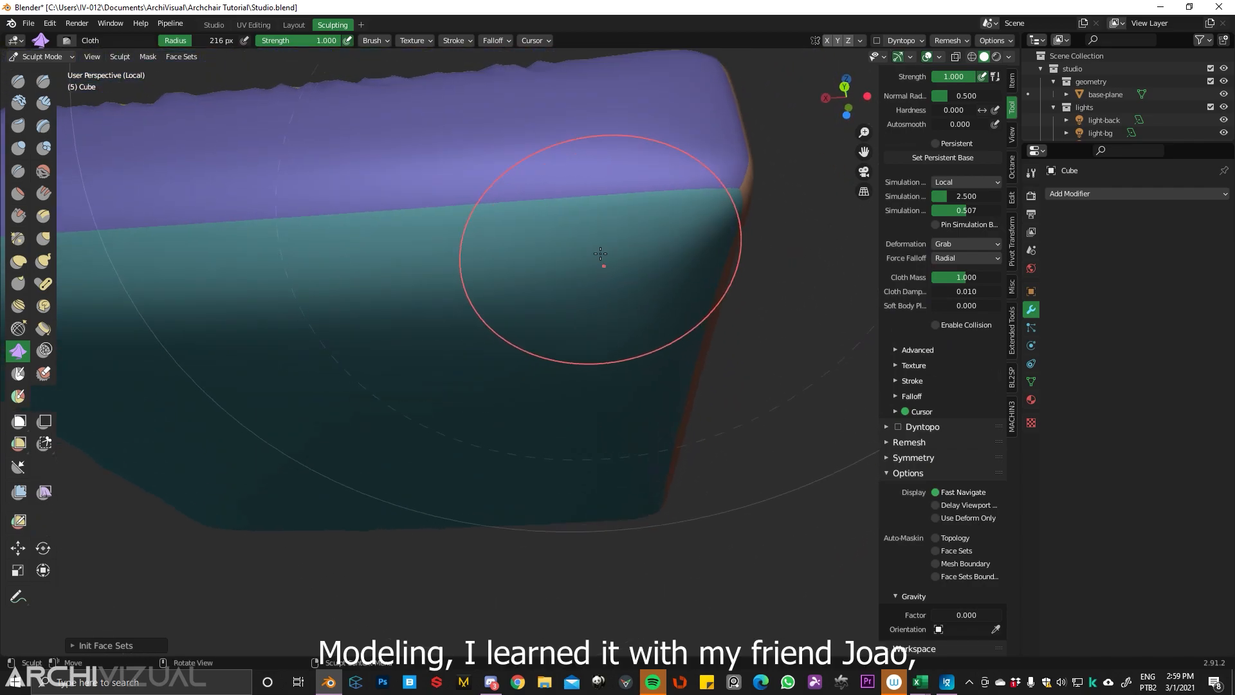
pyautogui.moveTo(540, 203); pyautogui.dragTo(538, 203)
pyautogui.scroll(3, 554, 180)
pyautogui.keyDown('shift'); pyautogui.moveTo(571, 154); pyautogui.dragTo(588, 222, button='middle'); pyautogui.keyUp('shift')
pyautogui.scroll(-1, 618, 222)
pyautogui.moveTo(629, 212)
pyautogui.mouseDown()
pyautogui.moveTo(585, 214)
pyautogui.moveTo(583, 230)
pyautogui.moveTo(498, 226)
pyautogui.mouseUp()
pyautogui.keyDown('shift'); pyautogui.moveTo(501, 224); pyautogui.dragTo(627, 214, button='middle'); pyautogui.keyUp('shift')
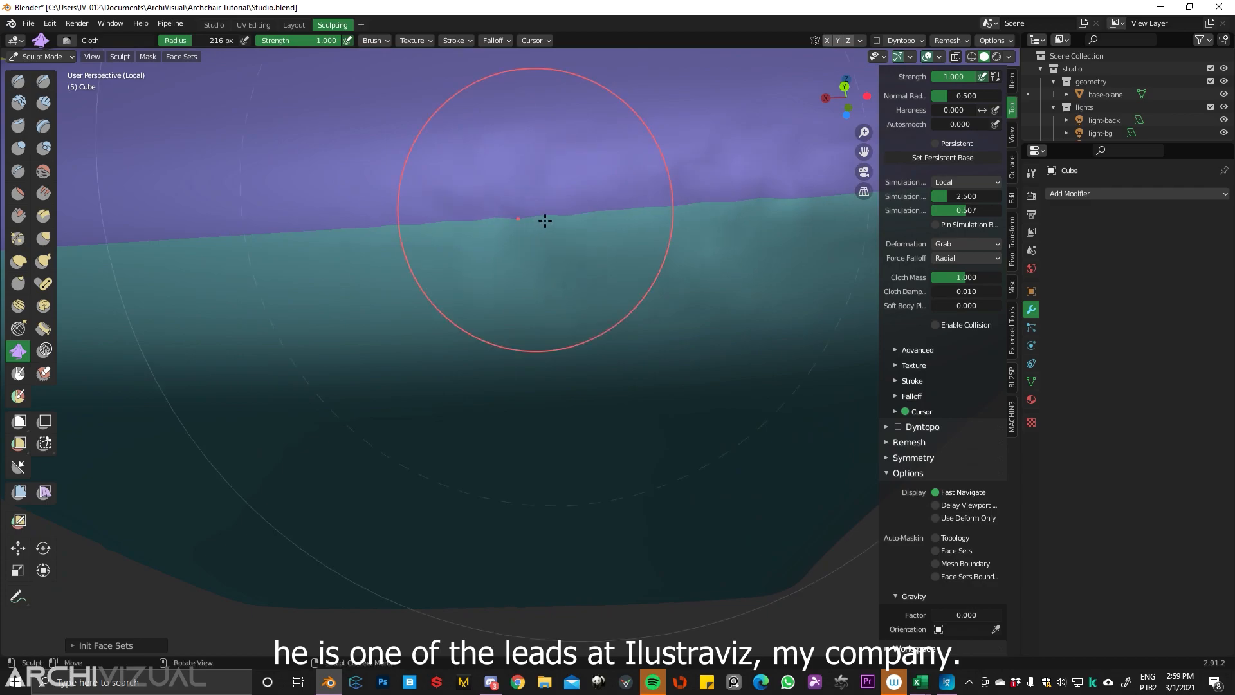
# - Continue the subtle wrinkles along the violet side's lower seam up to the opposite corner
pyautogui.keyDown('ctrl'); pyautogui.moveTo(540, 221); pyautogui.dragTo(585, 215, button='middle'); pyautogui.keyUp('ctrl')
pyautogui.keyDown('shift'); pyautogui.moveTo(482, 226); pyautogui.dragTo(539, 225, button='middle'); pyautogui.keyUp('shift')
pyautogui.keyDown('shift'); pyautogui.moveTo(457, 233); pyautogui.dragTo(544, 236, button='middle'); pyautogui.keyUp('shift')
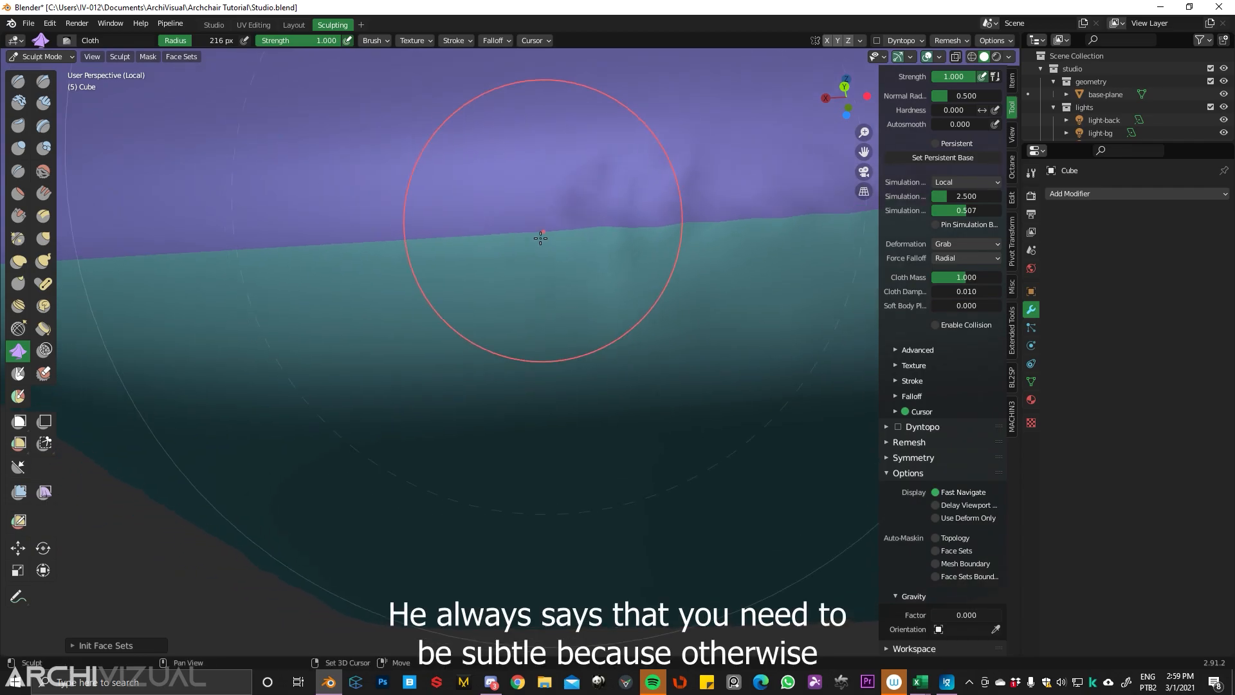
pyautogui.keyDown('shift'); pyautogui.moveTo(453, 244); pyautogui.dragTo(579, 227, button='middle'); pyautogui.keyUp('shift')
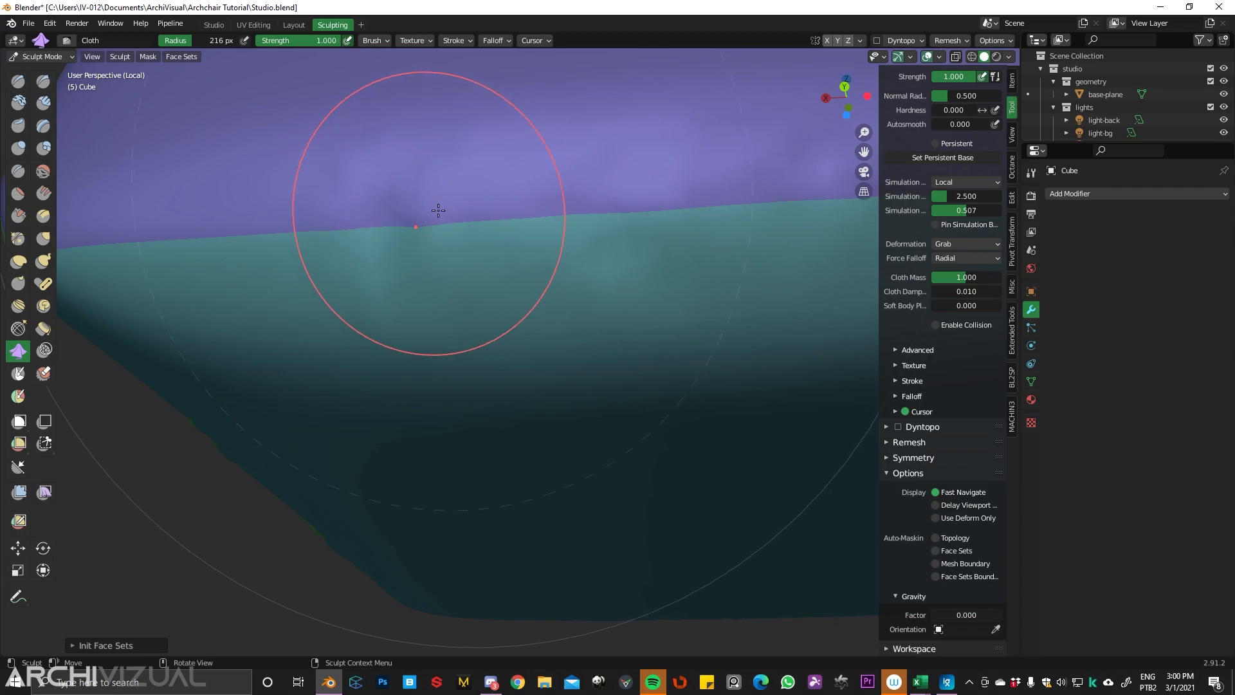
pyautogui.keyDown('shift'); pyautogui.moveTo(427, 215); pyautogui.dragTo(568, 196, button='middle'); pyautogui.keyUp('shift')
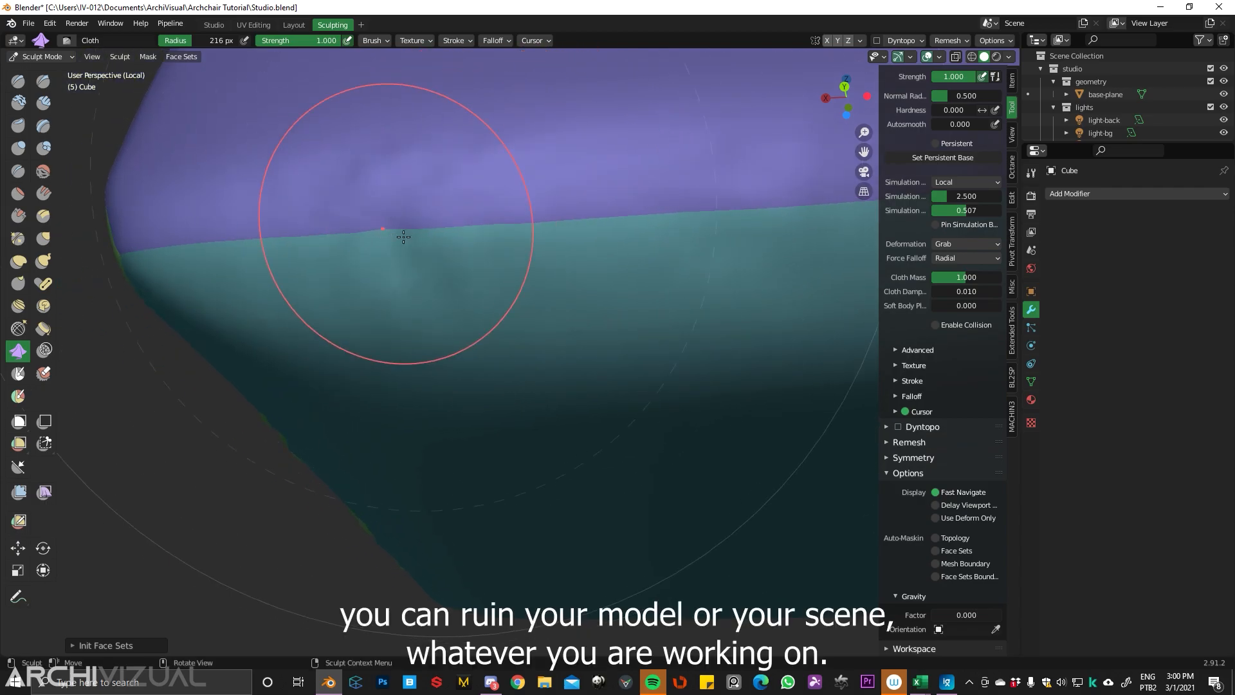
pyautogui.moveTo(591, 228); pyautogui.dragTo(566, 229)
pyautogui.moveTo(747, 220); pyautogui.dragTo(702, 220)
# - Turn to the tan side and pull subtle cloth wrinkles into the middle of its lower seam
pyautogui.moveTo(732, 210)
pyautogui.keyDown('shift'); pyautogui.mouseDown(button='middle')
pyautogui.moveTo(504, 251)
pyautogui.moveTo(524, 315)
pyautogui.moveTo(579, 361)
pyautogui.moveTo(581, 392)
pyautogui.mouseUp(button='middle'); pyautogui.keyUp('shift')
pyautogui.keyDown('ctrl'); pyautogui.moveTo(625, 319); pyautogui.dragTo(540, 375, button='middle'); pyautogui.keyUp('ctrl')
pyautogui.moveTo(542, 425); pyautogui.dragTo(568, 276, button='middle')
pyautogui.scroll(6, 675, 253)
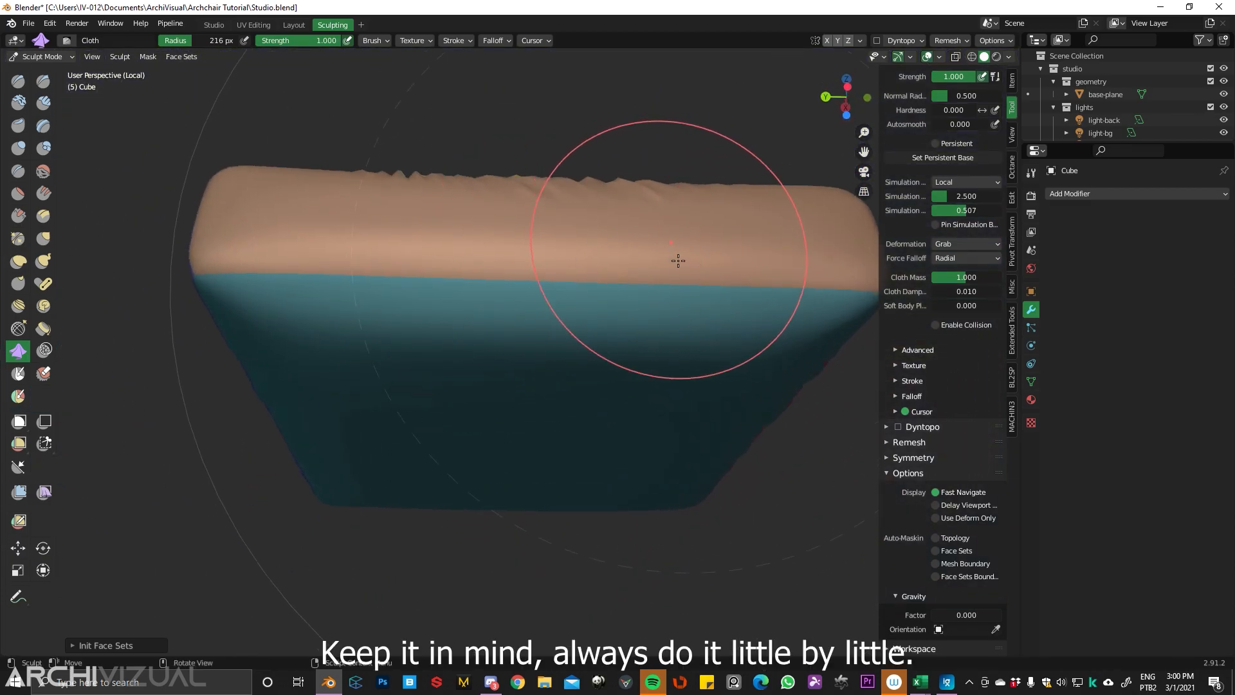
pyautogui.scroll(2, 738, 233)
pyautogui.moveTo(711, 207); pyautogui.dragTo(708, 208)
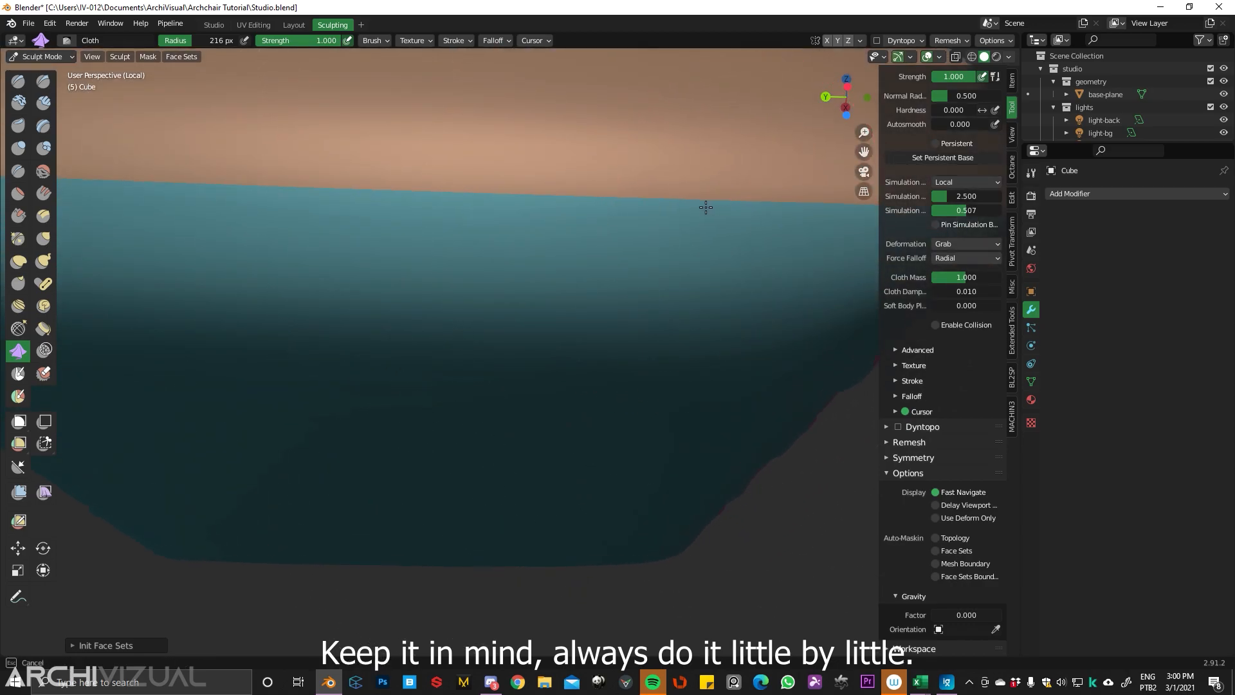
pyautogui.moveTo(627, 199); pyautogui.dragTo(643, 206)
pyautogui.moveTo(643, 207)
pyautogui.mouseDown(button='middle')
pyautogui.moveTo(648, 245)
pyautogui.moveTo(612, 317)
pyautogui.moveTo(586, 225)
pyautogui.moveTo(692, 284)
pyautogui.moveTo(674, 305)
pyautogui.mouseUp(button='middle')
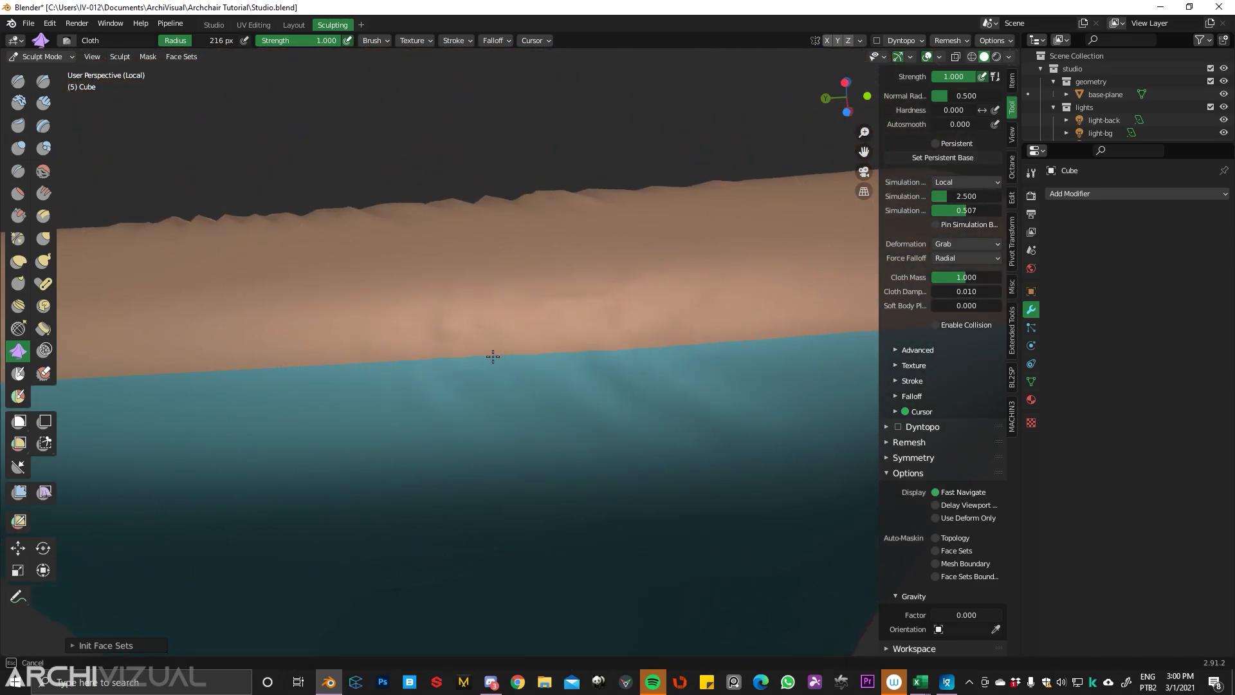
# - Extend the wrinkles toward both ends of the tan side's lower seam
pyautogui.moveTo(466, 361); pyautogui.dragTo(442, 483, button='middle')
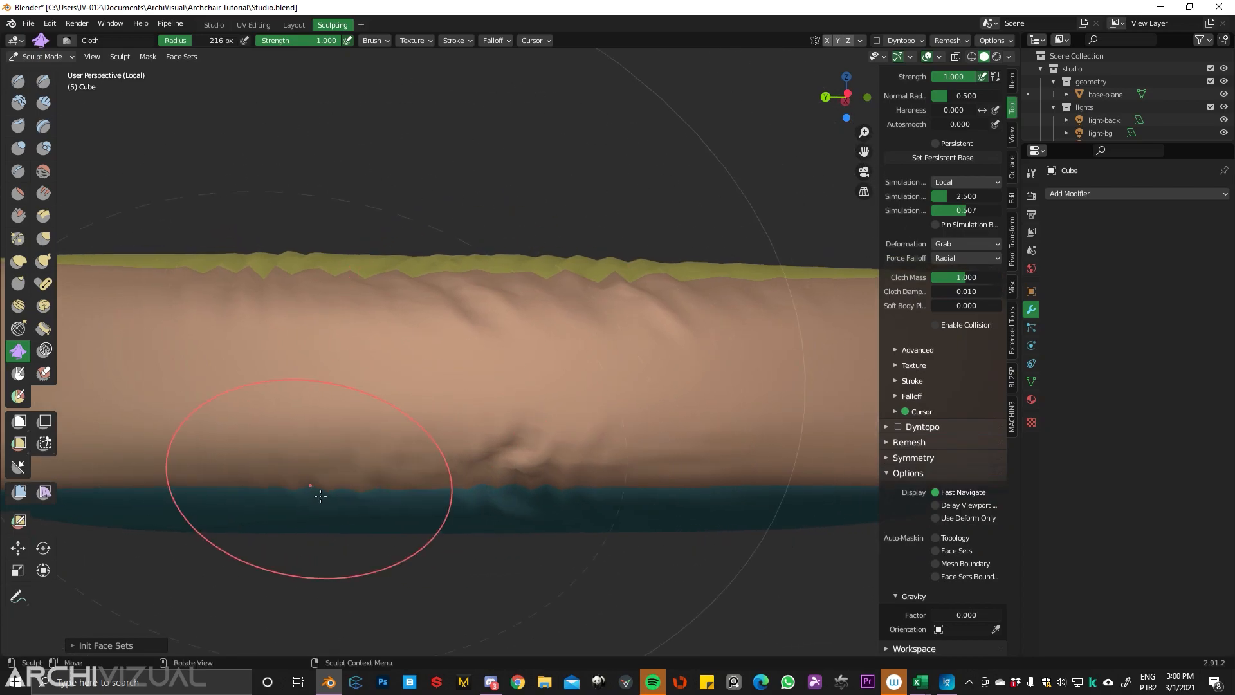
pyautogui.moveTo(263, 493); pyautogui.dragTo(260, 497)
pyautogui.moveTo(284, 441); pyautogui.dragTo(243, 490)
pyautogui.keyDown('shift'); pyautogui.moveTo(381, 455); pyautogui.dragTo(580, 413, button='middle'); pyautogui.keyUp('shift')
pyautogui.moveTo(361, 442); pyautogui.dragTo(311, 460)
pyautogui.keyDown('shift'); pyautogui.moveTo(676, 418); pyautogui.dragTo(394, 425, button='middle'); pyautogui.keyUp('shift')
pyautogui.keyDown('shift'); pyautogui.moveTo(617, 439); pyautogui.dragTo(572, 436, button='middle'); pyautogui.keyUp('shift')
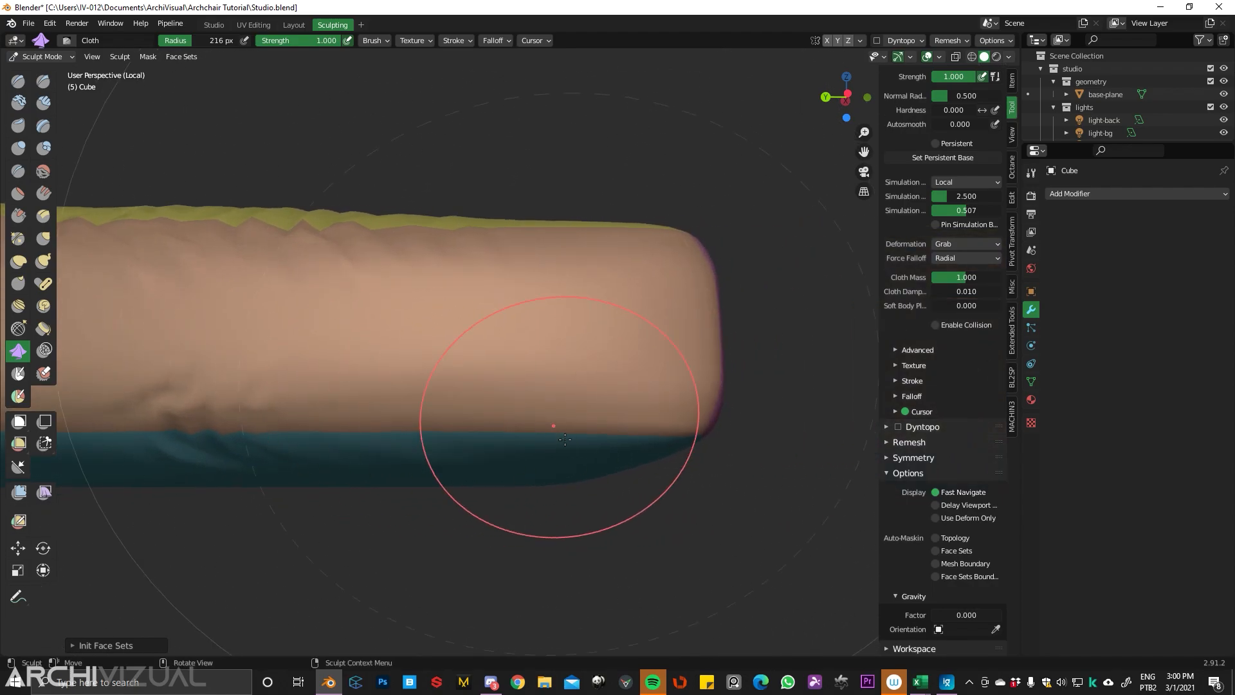
pyautogui.moveTo(549, 433); pyautogui.dragTo(543, 428)
# - Return to the green side and pull more wrinkles into the bare stretch of its upper seam
pyautogui.moveTo(620, 424); pyautogui.dragTo(735, 356, button='middle')
pyautogui.scroll(6, 735, 355)
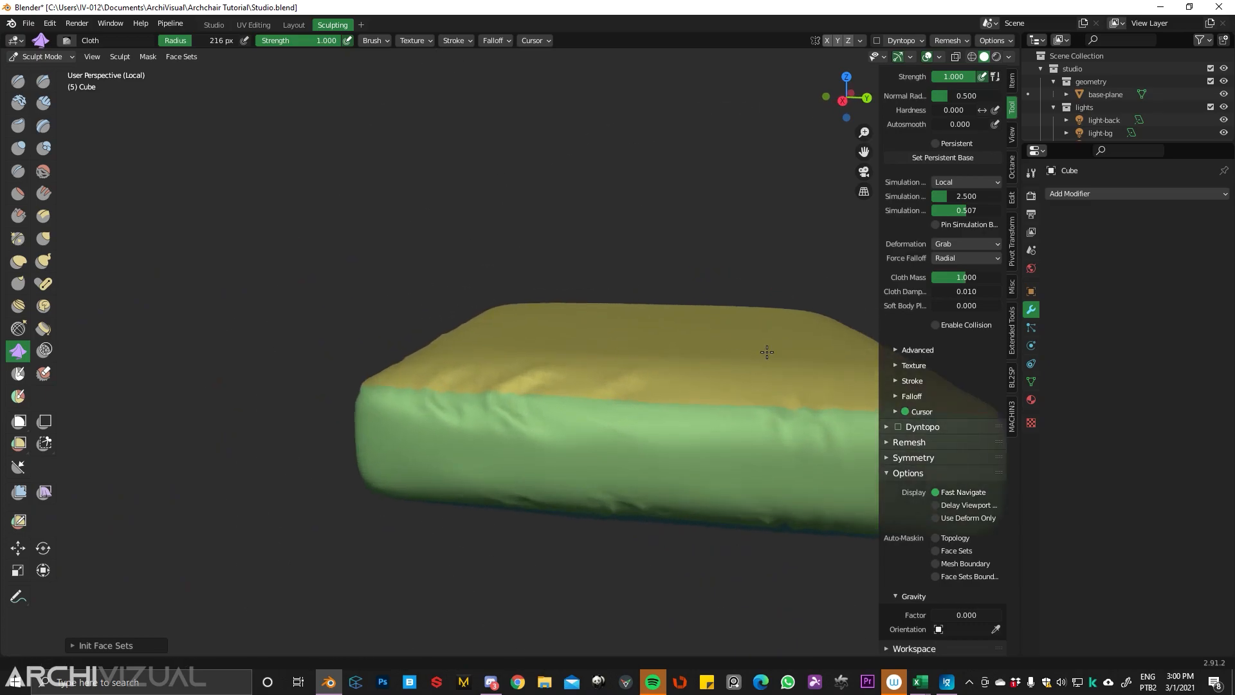
pyautogui.moveTo(613, 369); pyautogui.dragTo(637, 414, button='middle')
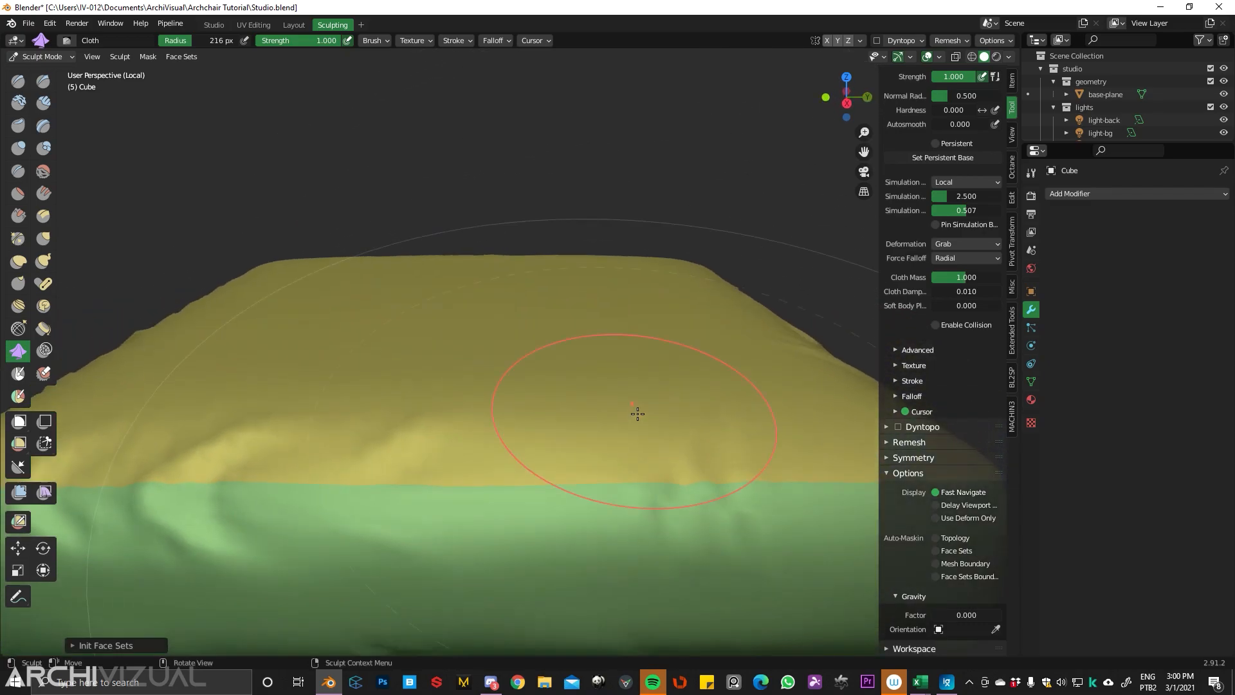
pyautogui.moveTo(716, 490); pyautogui.dragTo(697, 492)
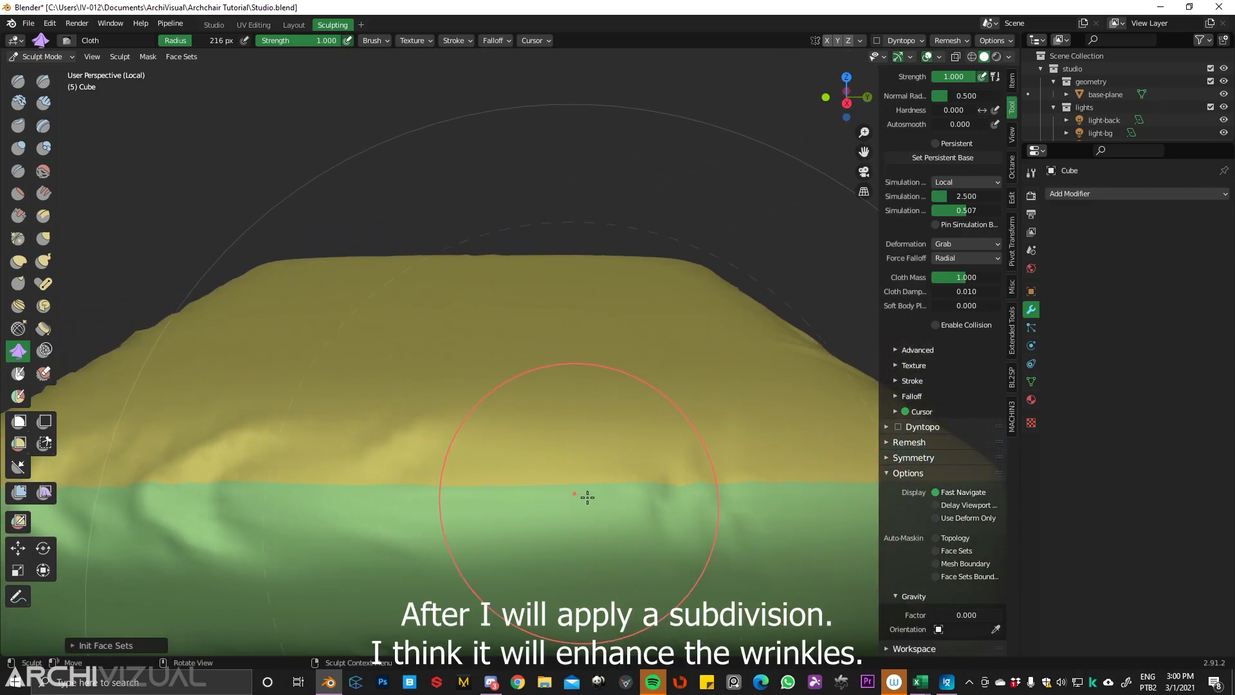
pyautogui.moveTo(568, 477); pyautogui.dragTo(587, 391)
pyautogui.moveTo(573, 395); pyautogui.dragTo(576, 372, button='middle')
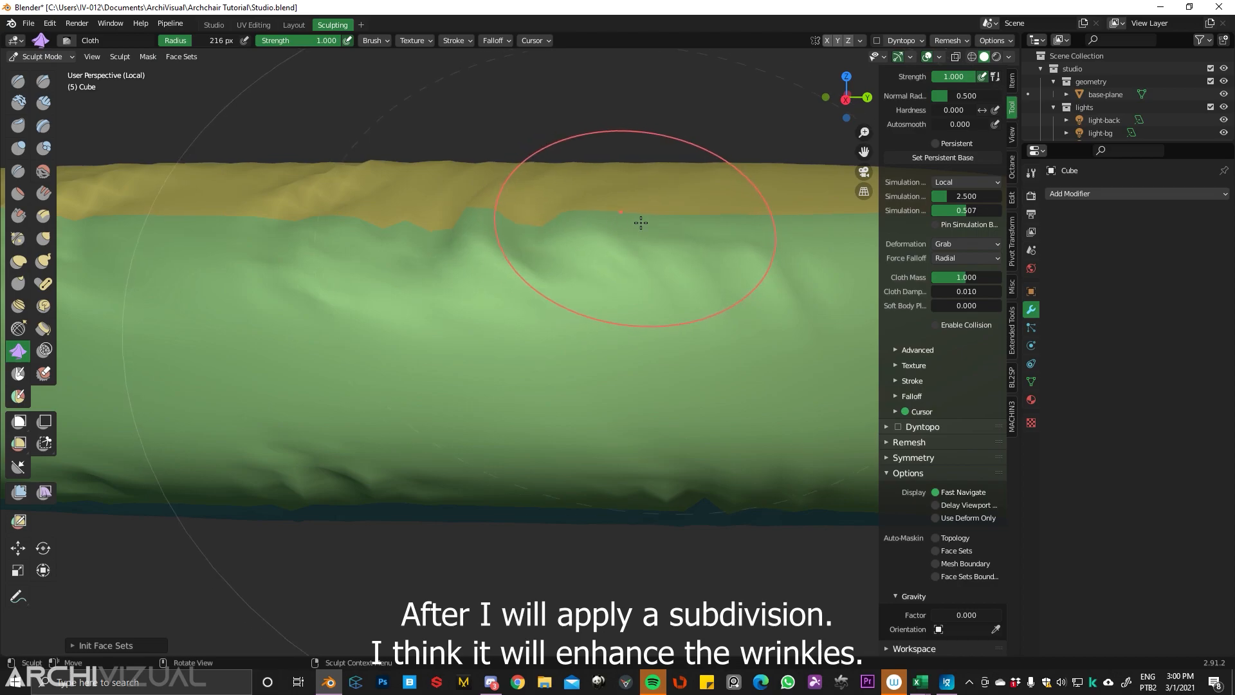
# - Return to the Studio workspace and isolate the seat cushion to examine its sculpted wrinkles up close
pyautogui.scroll(-5, 590, 271)
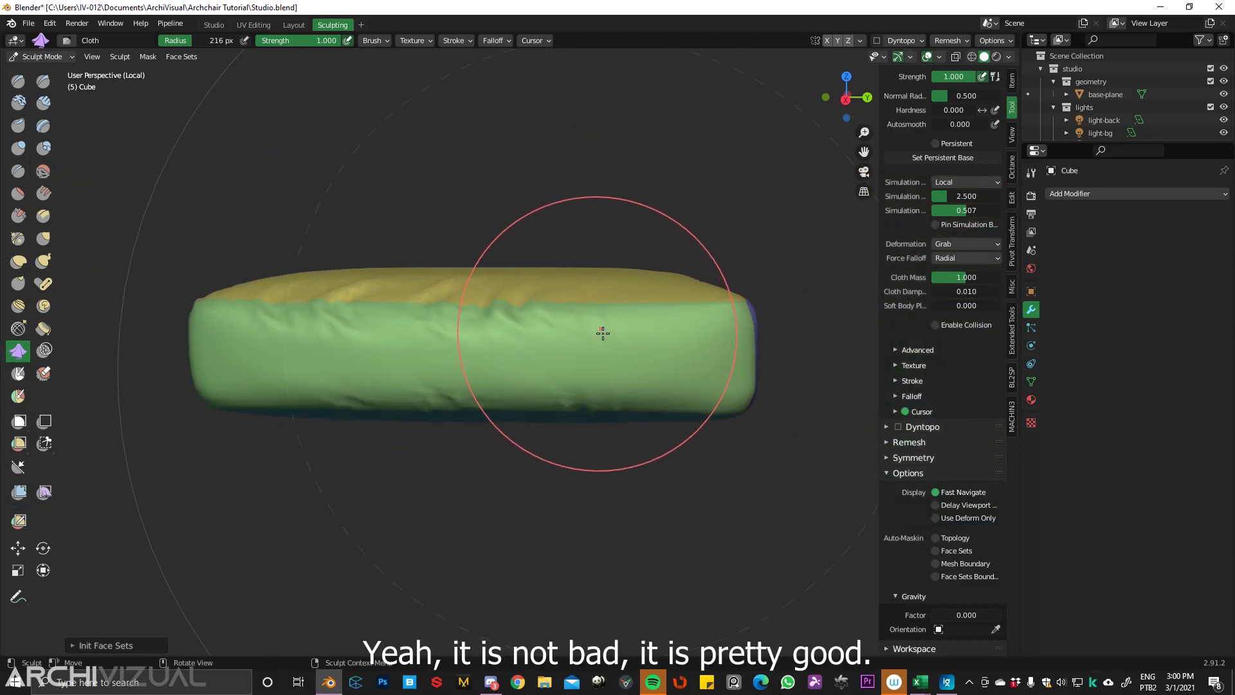
pyautogui.press('KP_Divide')
pyautogui.scroll(5, 541, 347)
pyautogui.moveTo(546, 258); pyautogui.dragTo(631, 294, button='middle')
pyautogui.scroll(6, 450, 313)
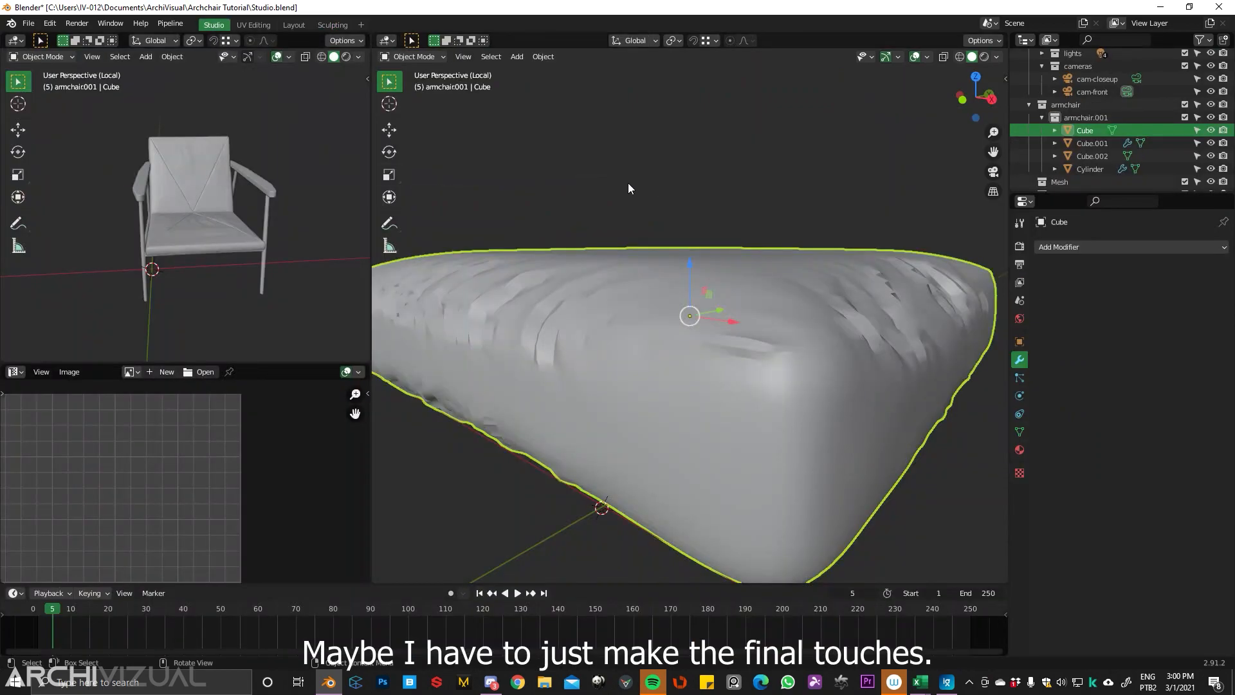
# - Return to the Sculpting workspace and touch up the wrinkles along the tan side's upper seam with the whole chair visible
pyautogui.click(332, 24)
pyautogui.moveTo(610, 275); pyautogui.dragTo(520, 272, button='middle')
pyautogui.scroll(2, 477, 267)
pyautogui.moveTo(419, 273); pyautogui.dragTo(527, 273, button='middle')
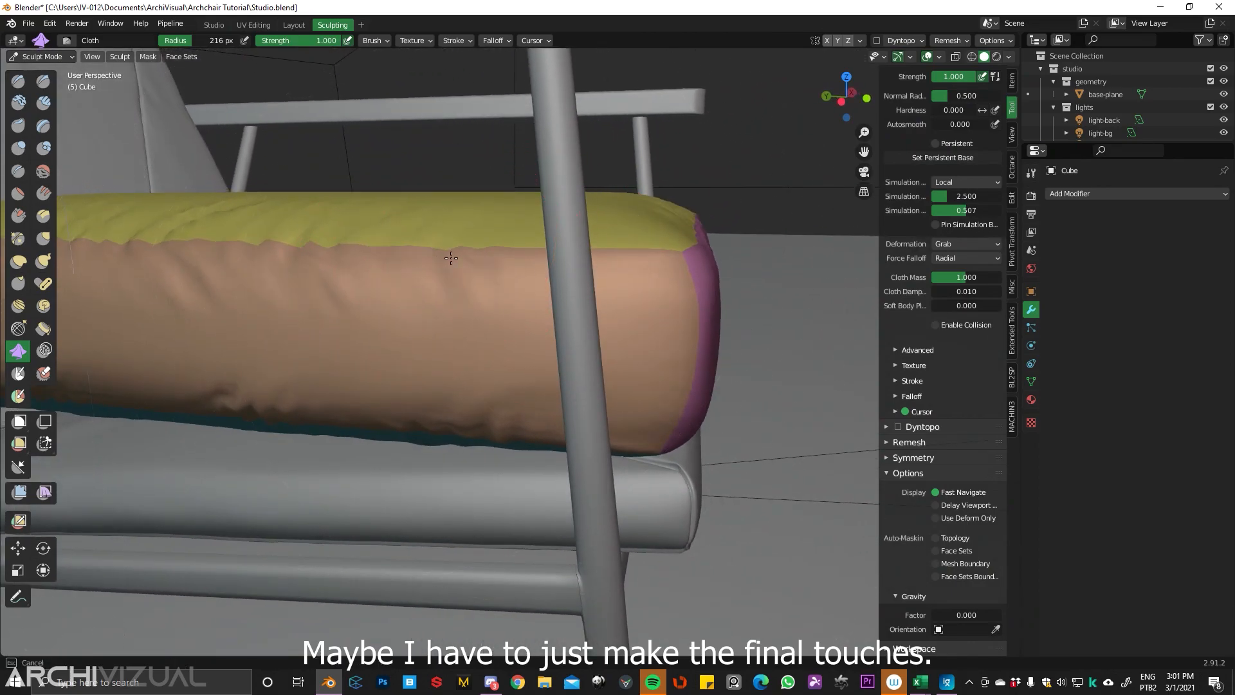
# - Turn to the pink side and pull subtle cloth wrinkles toward the smooth end of its upper seam
pyautogui.moveTo(583, 274); pyautogui.dragTo(450, 314, button='middle')
pyautogui.scroll(-5, 451, 281)
pyautogui.scroll(2, 455, 242)
pyautogui.scroll(3, 496, 218)
pyautogui.moveTo(496, 219)
pyautogui.mouseDown(button='middle')
pyautogui.moveTo(511, 225)
pyautogui.moveTo(527, 184)
pyautogui.mouseUp(button='middle')
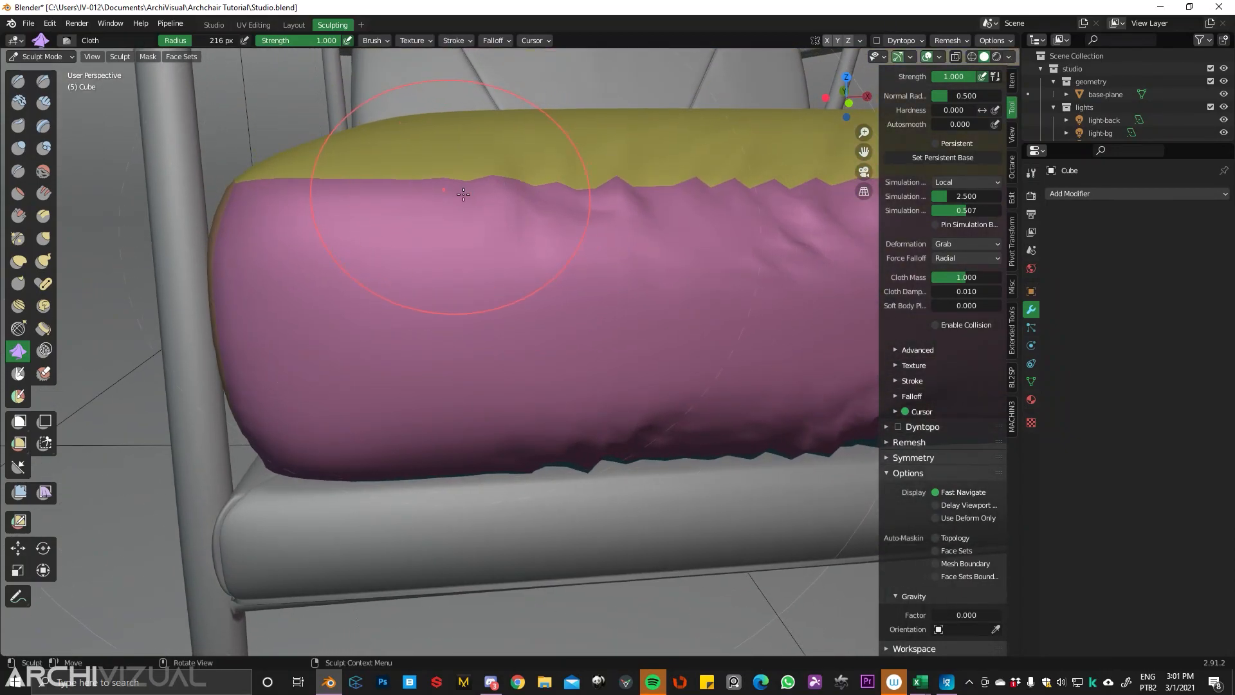
# - Turn to the green side and pull subtle wrinkles into the smooth rear end of its upper seam
pyautogui.scroll(-6, 489, 198)
pyautogui.moveTo(496, 400); pyautogui.dragTo(515, 444, button='middle')
pyautogui.scroll(5, 595, 360)
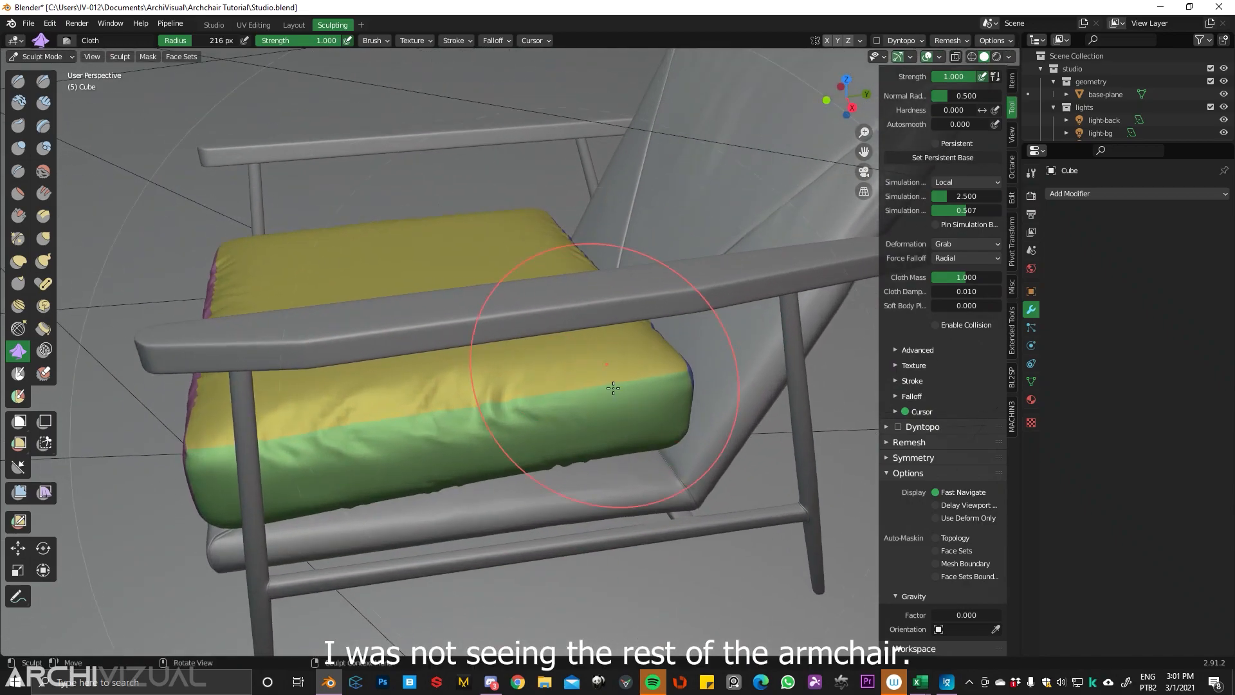
pyautogui.moveTo(633, 390); pyautogui.dragTo(604, 295, button='middle')
pyautogui.scroll(2, 548, 268)
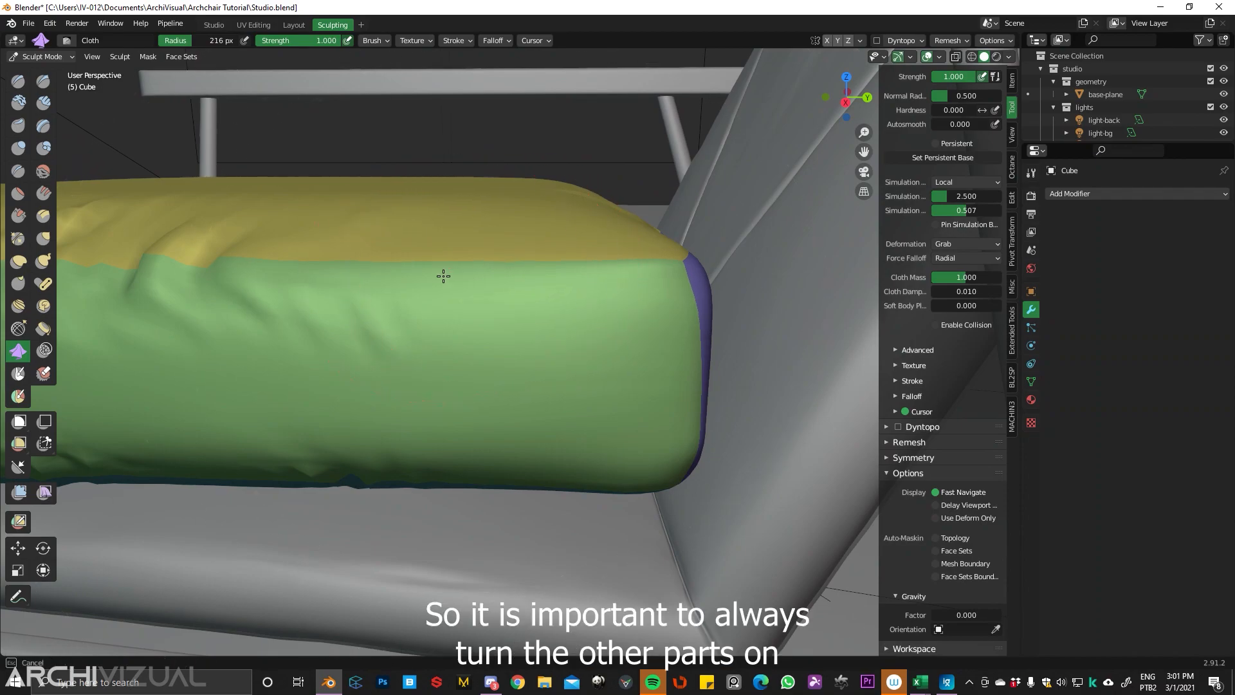
pyautogui.scroll(2, 489, 264)
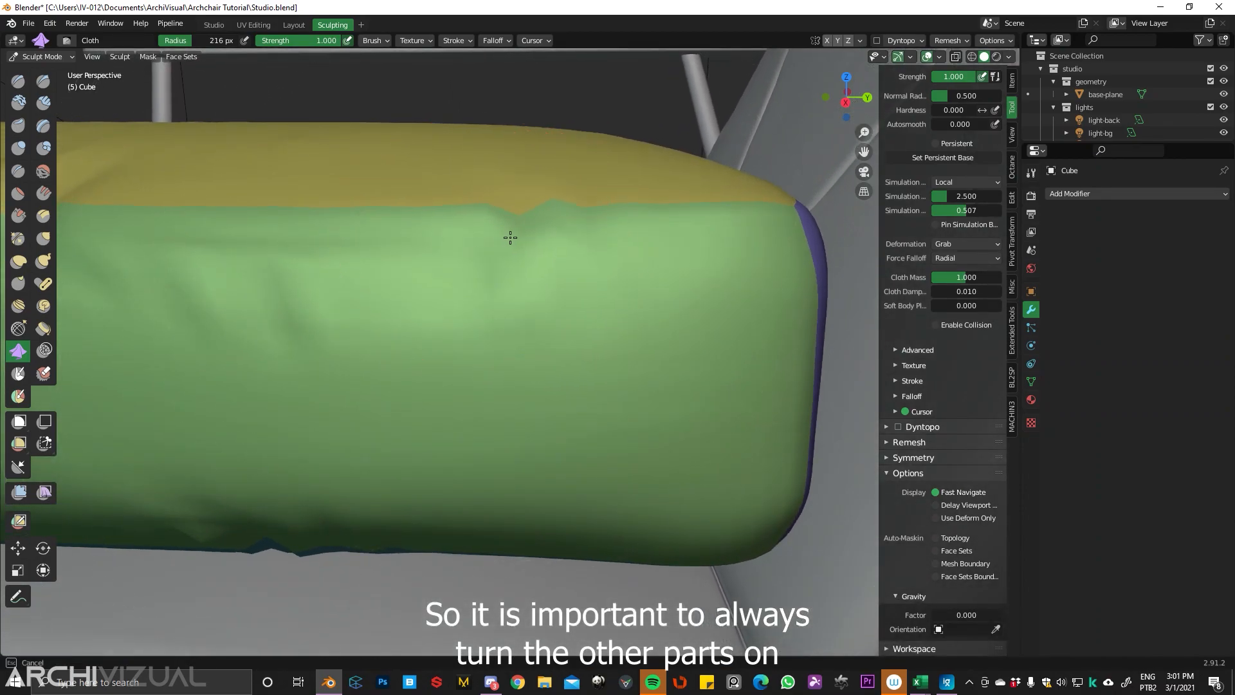
# - View the cushion's yellow top face up close from directly above
pyautogui.scroll(-4, 495, 271)
pyautogui.moveTo(488, 319); pyautogui.dragTo(601, 283, button='middle')
pyautogui.scroll(3, 624, 354)
pyautogui.moveTo(648, 421); pyautogui.dragTo(502, 198, button='middle')
pyautogui.moveTo(441, 356)
pyautogui.mouseDown(button='middle')
pyautogui.moveTo(469, 309)
pyautogui.moveTo(488, 303)
pyautogui.moveTo(457, 300)
pyautogui.moveTo(559, 342)
pyautogui.mouseUp(button='middle')
pyautogui.scroll(2, 350, 486)
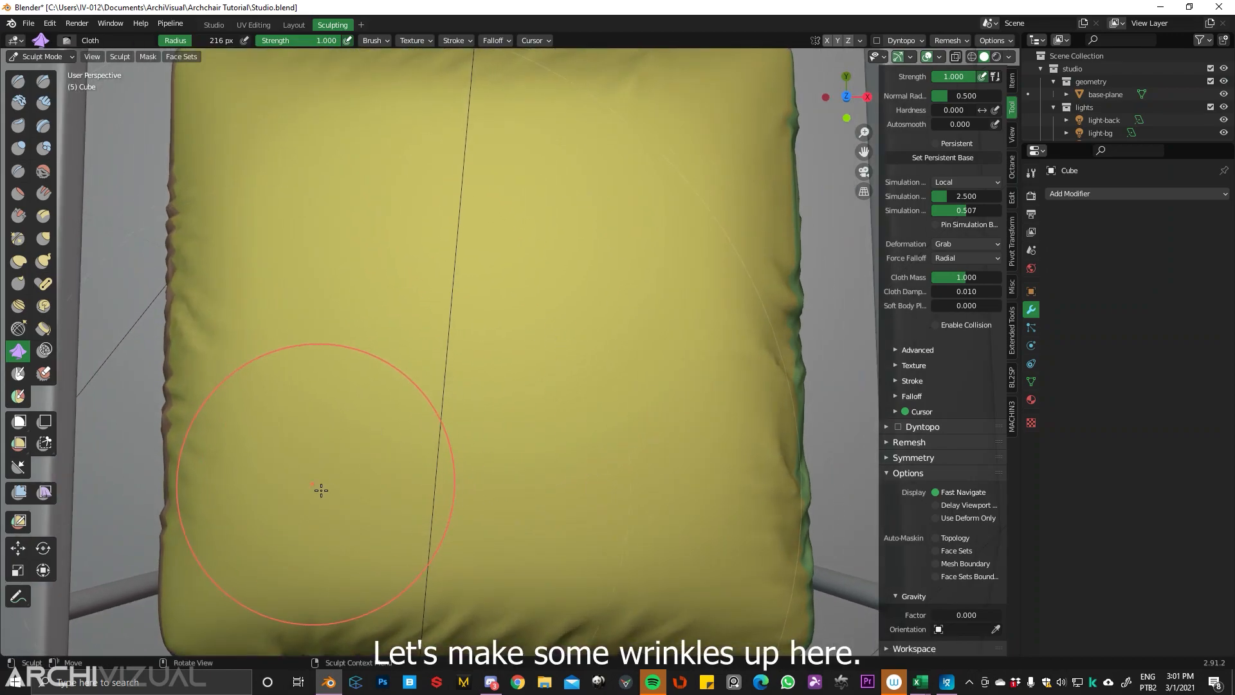
# - Try to pull broad cloth wrinkles into the front half of the yellow top face with the large brush
pyautogui.moveTo(354, 435); pyautogui.dragTo(370, 414)
pyautogui.hotkey('ctrl', 'z')
pyautogui.moveTo(325, 485)
pyautogui.mouseDown()
pyautogui.moveTo(365, 408)
pyautogui.moveTo(422, 350)
pyautogui.moveTo(414, 375)
pyautogui.mouseUp()
pyautogui.hotkey('ctrl', 'z')
pyautogui.hotkey('ctrl', 'z')
pyautogui.hotkey('ctrl', 'z')
pyautogui.moveTo(311, 521); pyautogui.dragTo(361, 435)
pyautogui.hotkey('ctrl', 'z')
# - Reduce the Cloth brush radius to 107 px and pull soft wrinkles into the front half of the yellow top face
pyautogui.rightClick(350, 418)
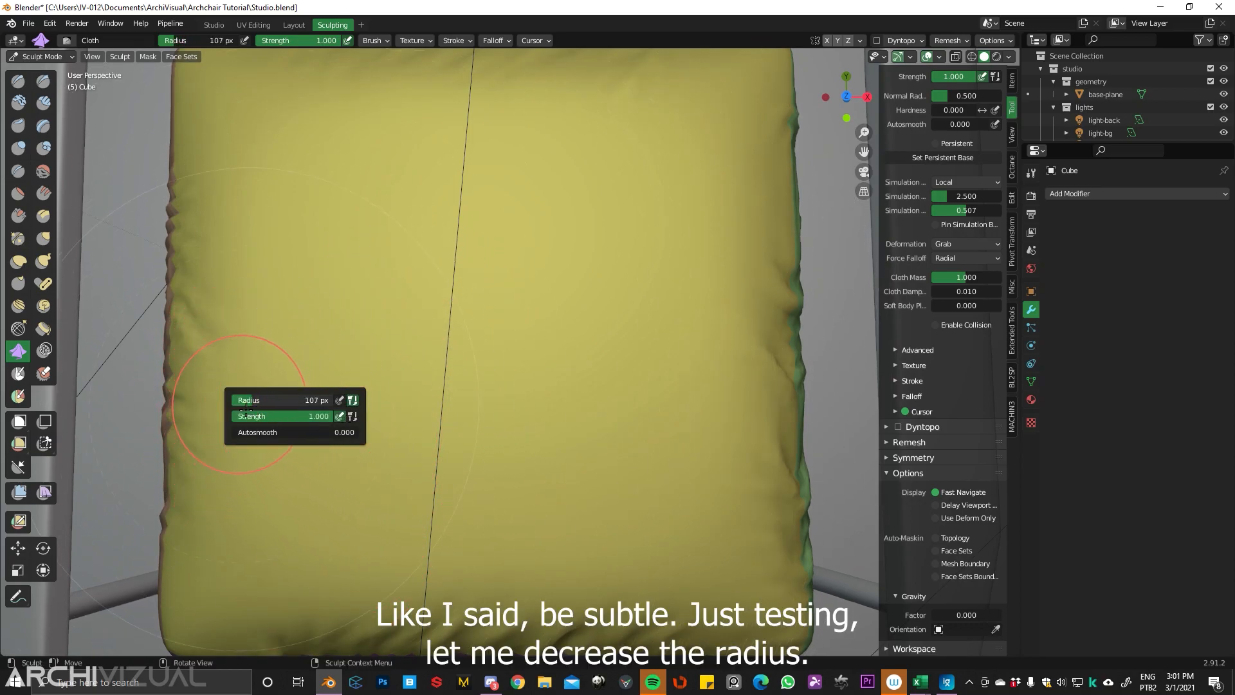
pyautogui.moveTo(375, 415); pyautogui.dragTo(371, 417)
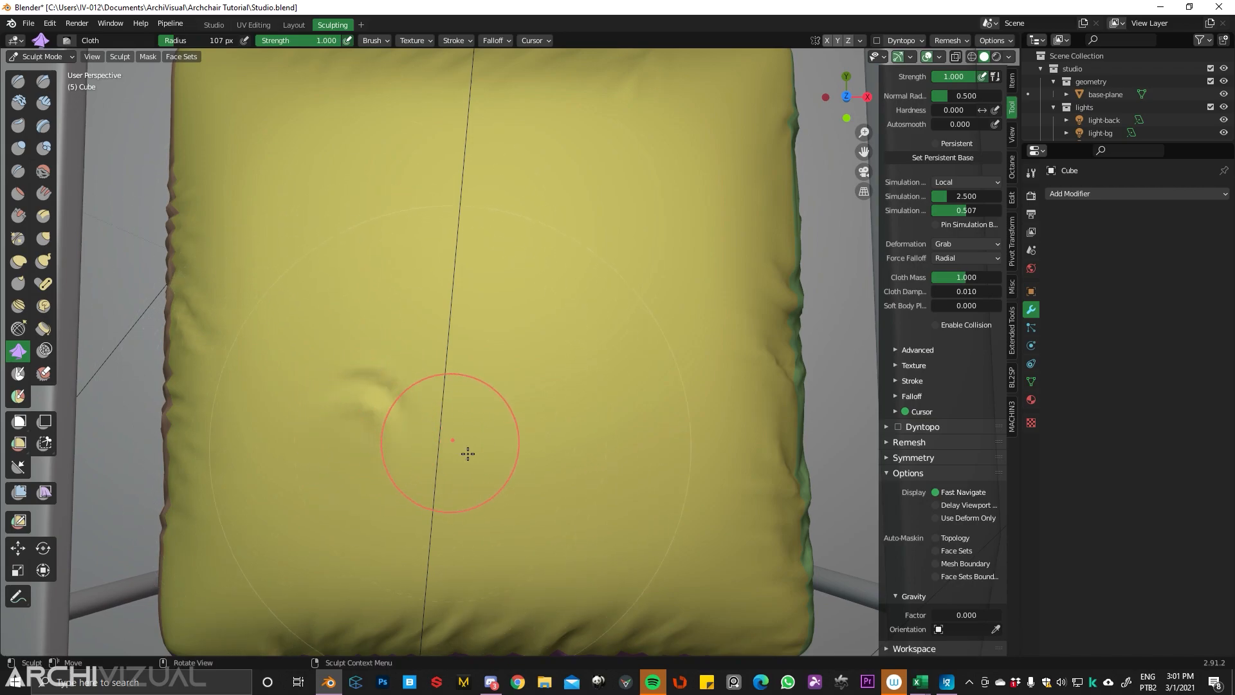
pyautogui.hotkey('ctrl', 'z')
pyautogui.moveTo(284, 538); pyautogui.dragTo(258, 475, button='middle')
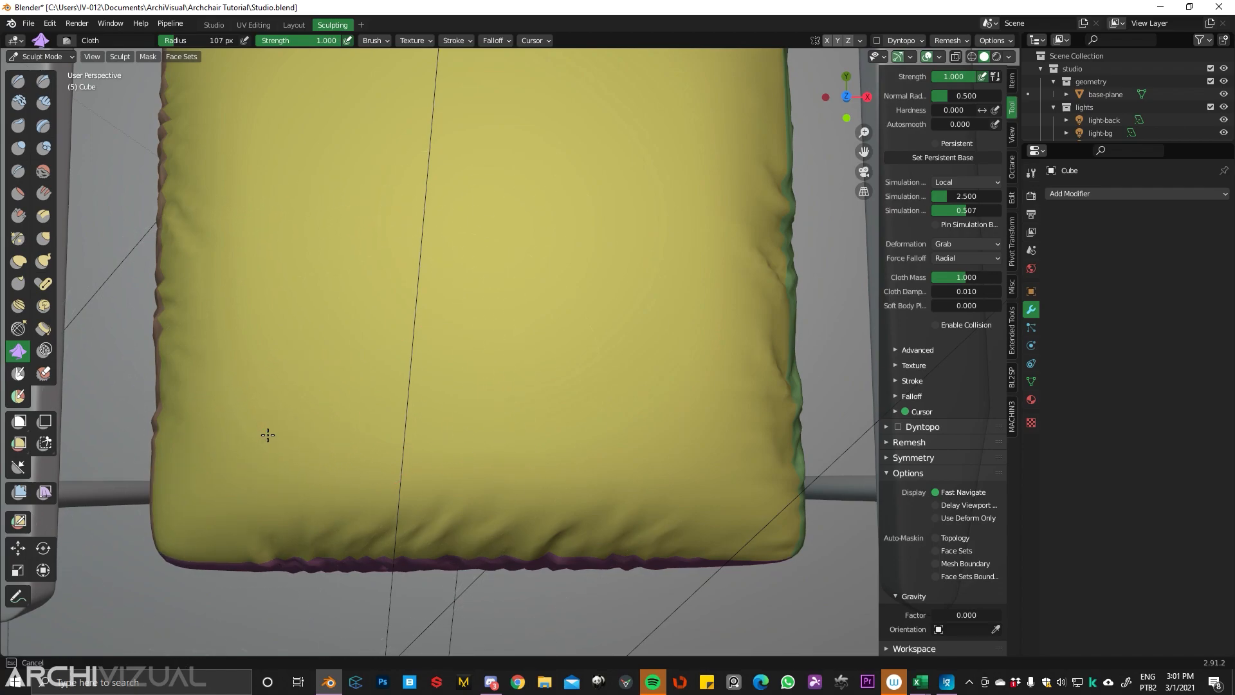
pyautogui.moveTo(282, 444); pyautogui.dragTo(270, 441)
pyautogui.keyDown('shift'); pyautogui.moveTo(449, 331); pyautogui.dragTo(298, 342, button='middle'); pyautogui.keyUp('shift')
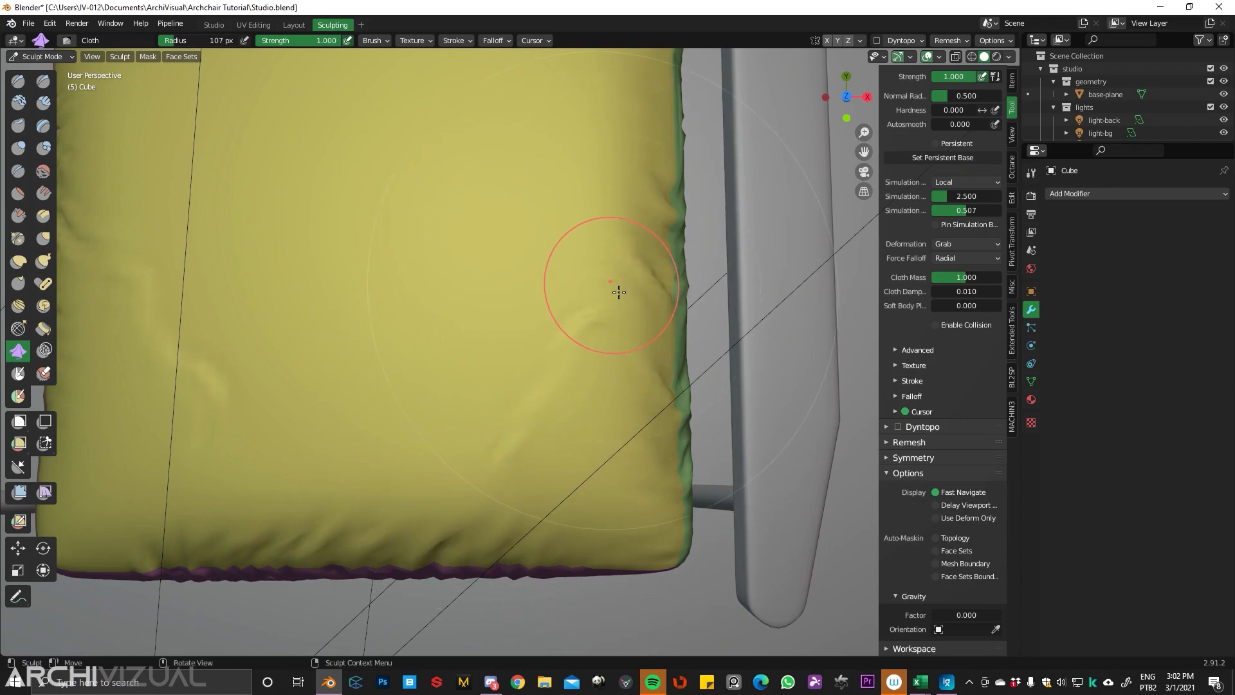
# - Pull soft creases into the rear part of the yellow top face, along the blue seam and toward the tan side's corner
pyautogui.scroll(-4, 530, 226)
pyautogui.scroll(3, 574, 298)
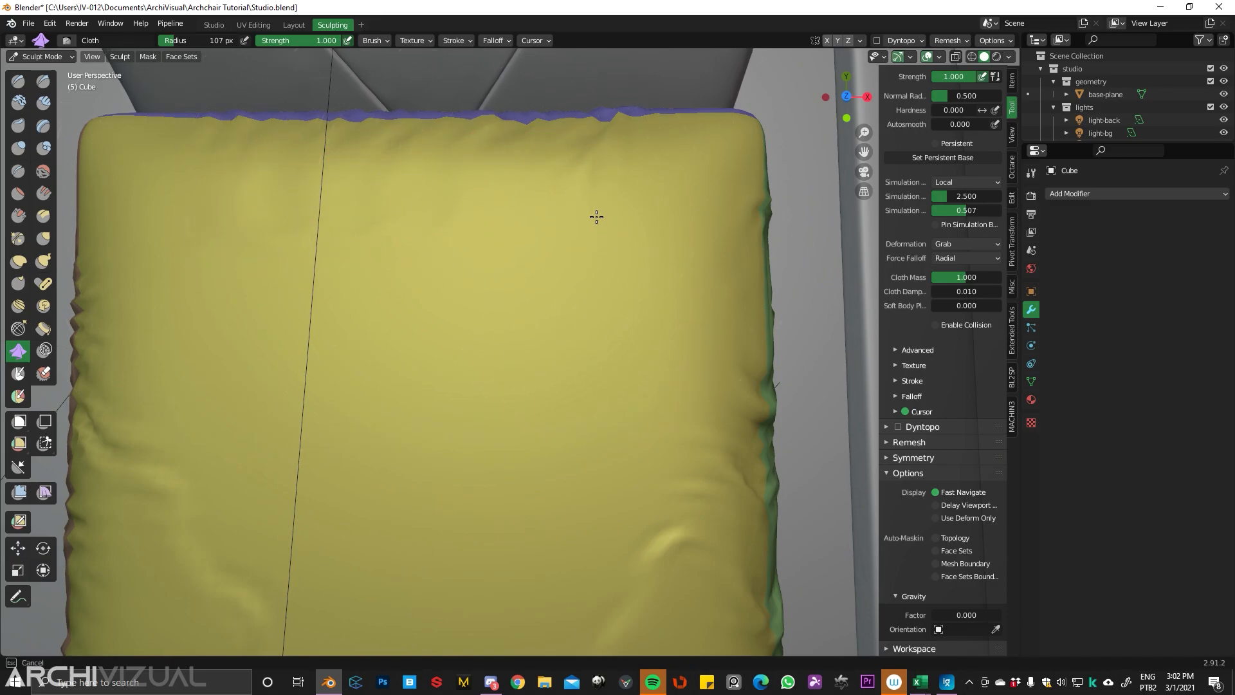
pyautogui.moveTo(688, 205)
pyautogui.mouseDown(button='middle')
pyautogui.moveTo(623, 243)
pyautogui.moveTo(637, 187)
pyautogui.moveTo(524, 193)
pyautogui.moveTo(584, 218)
pyautogui.moveTo(538, 207)
pyautogui.moveTo(469, 304)
pyautogui.moveTo(463, 231)
pyautogui.moveTo(514, 164)
pyautogui.moveTo(442, 221)
pyautogui.moveTo(463, 265)
pyautogui.moveTo(433, 295)
pyautogui.moveTo(426, 258)
pyautogui.mouseUp(button='middle')
pyautogui.scroll(-3, 426, 258)
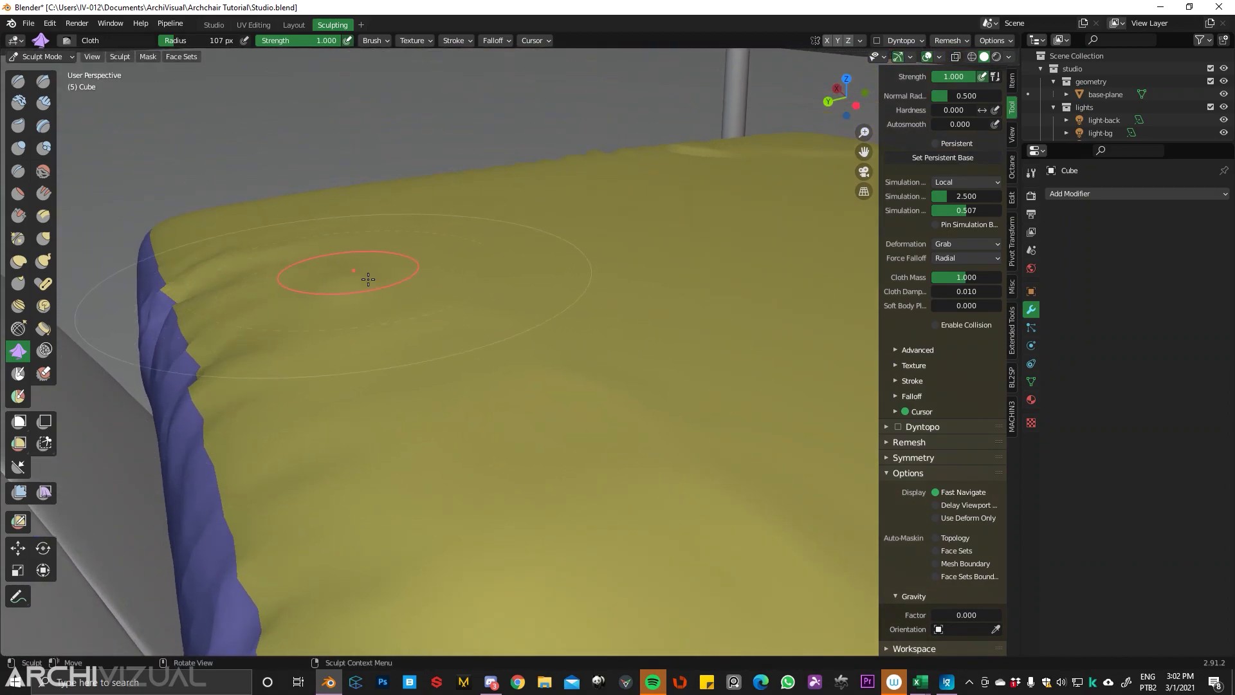
pyautogui.moveTo(466, 297); pyautogui.dragTo(408, 279, button='middle')
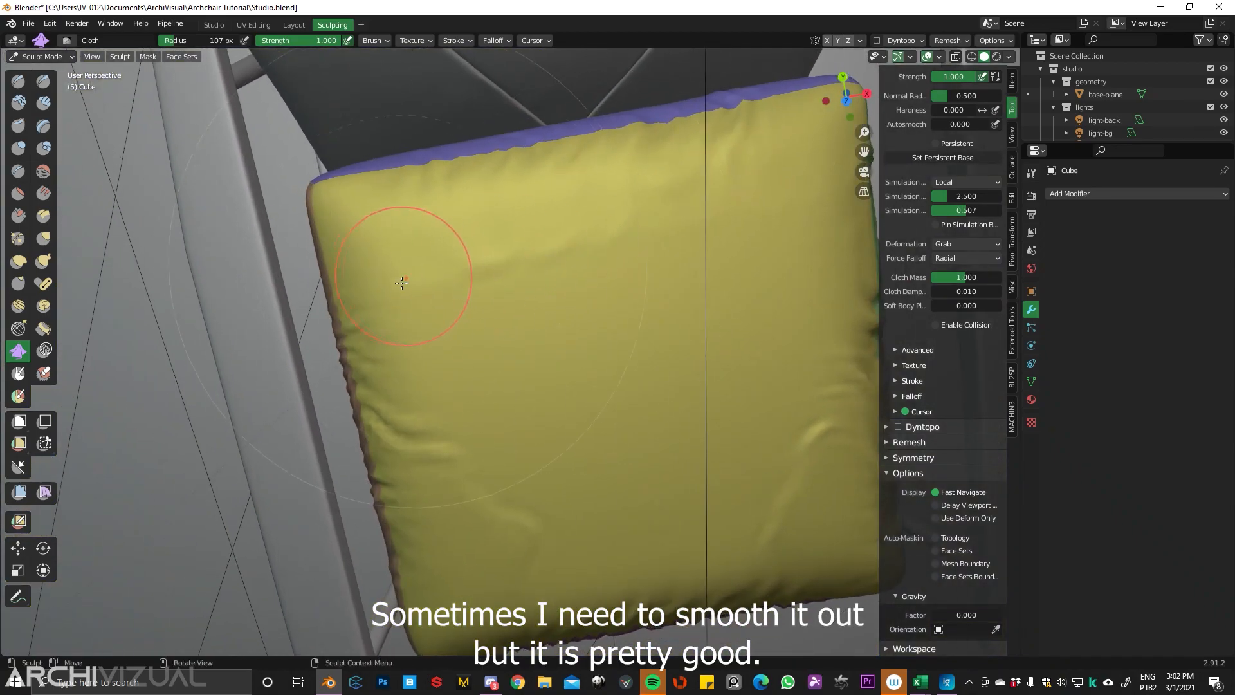
pyautogui.scroll(3, 388, 269)
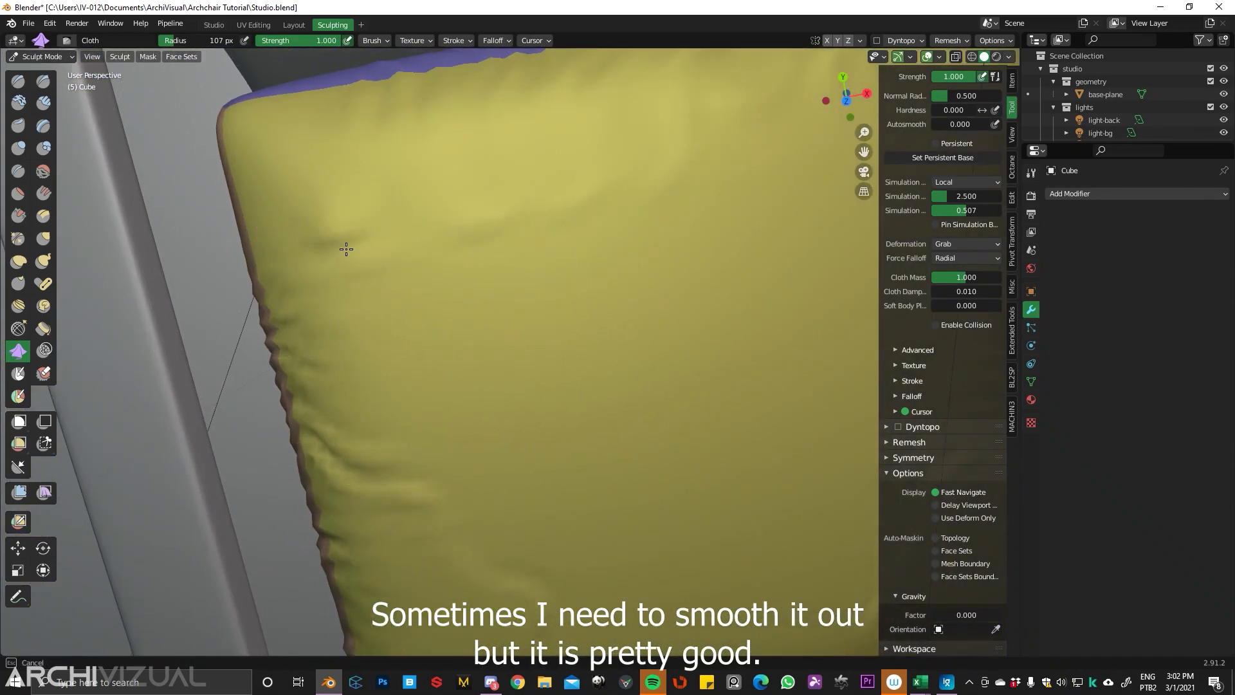
pyautogui.moveTo(611, 274); pyautogui.dragTo(552, 221, button='middle')
# - Return to the green side and pull wrinkles into the straight stretch of its upper seam
pyautogui.scroll(-5, 573, 322)
pyautogui.moveTo(579, 376); pyautogui.dragTo(502, 338, button='middle')
pyautogui.scroll(2, 674, 372)
pyautogui.moveTo(676, 383); pyautogui.dragTo(684, 350, button='middle')
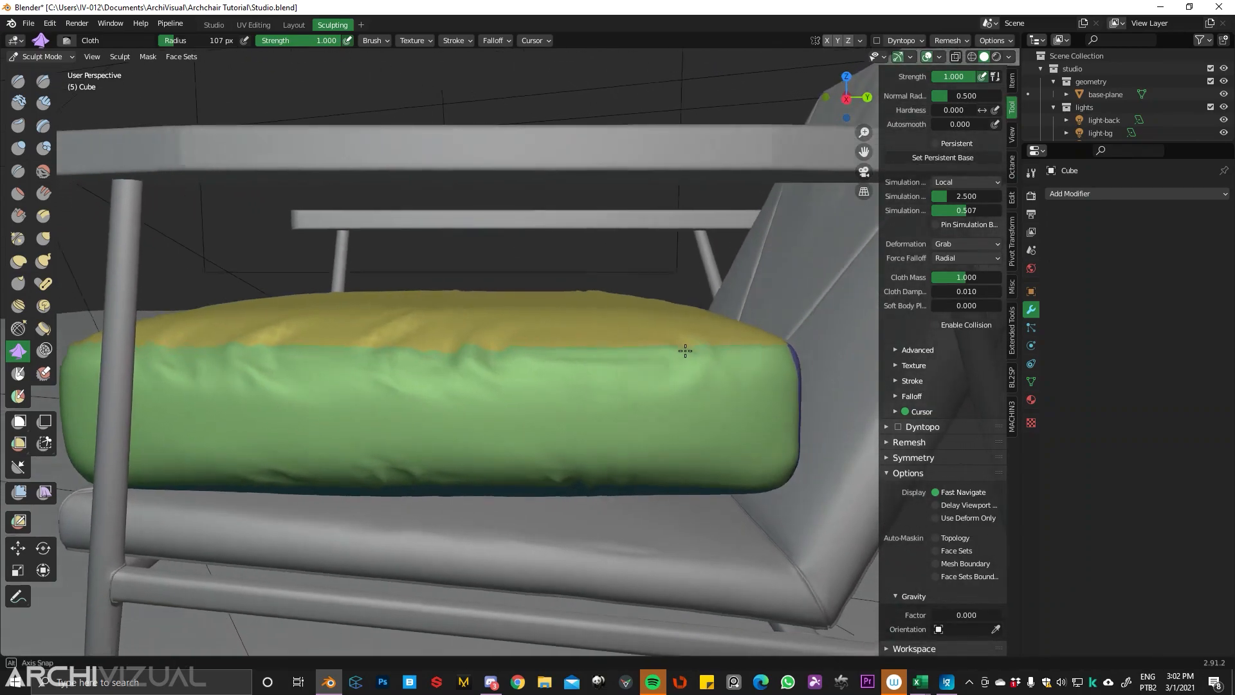
pyautogui.scroll(3, 673, 320)
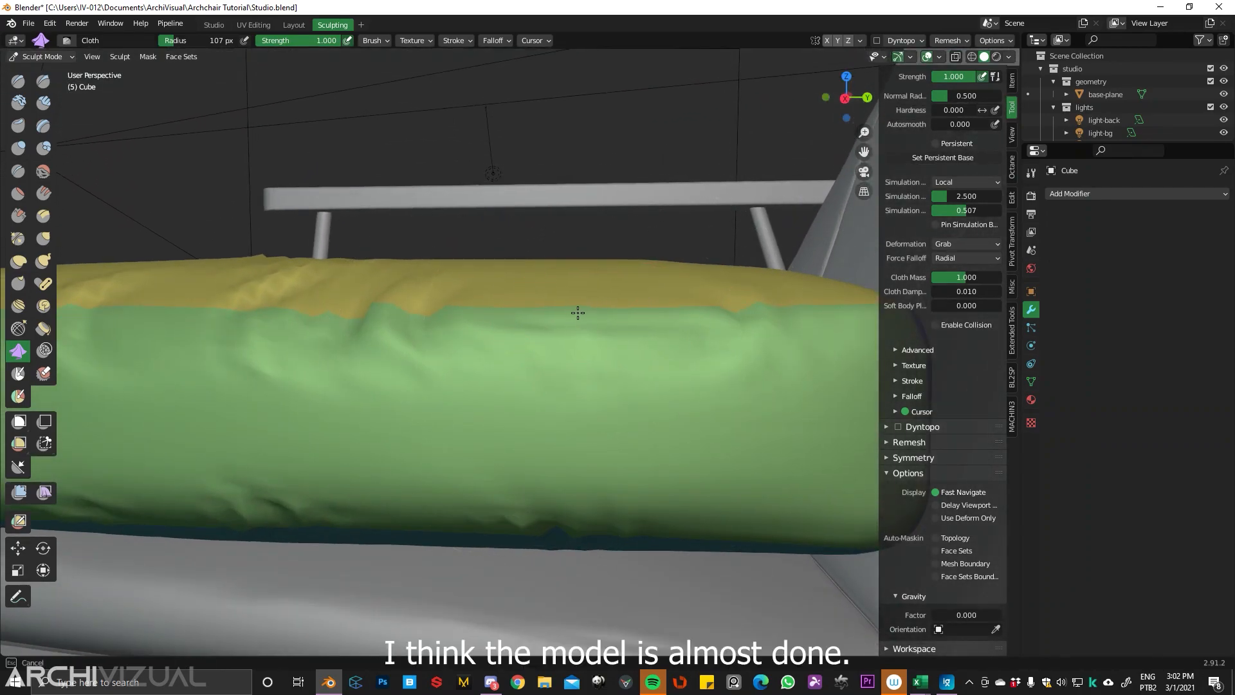
pyautogui.moveTo(582, 312); pyautogui.dragTo(572, 315)
# - Extend the wrinkles further along the green side's upper seam and check the cushion within the whole armchair
pyautogui.scroll(-4, 635, 331)
pyautogui.moveTo(585, 348); pyautogui.dragTo(581, 385, button='middle')
pyautogui.scroll(4, 605, 338)
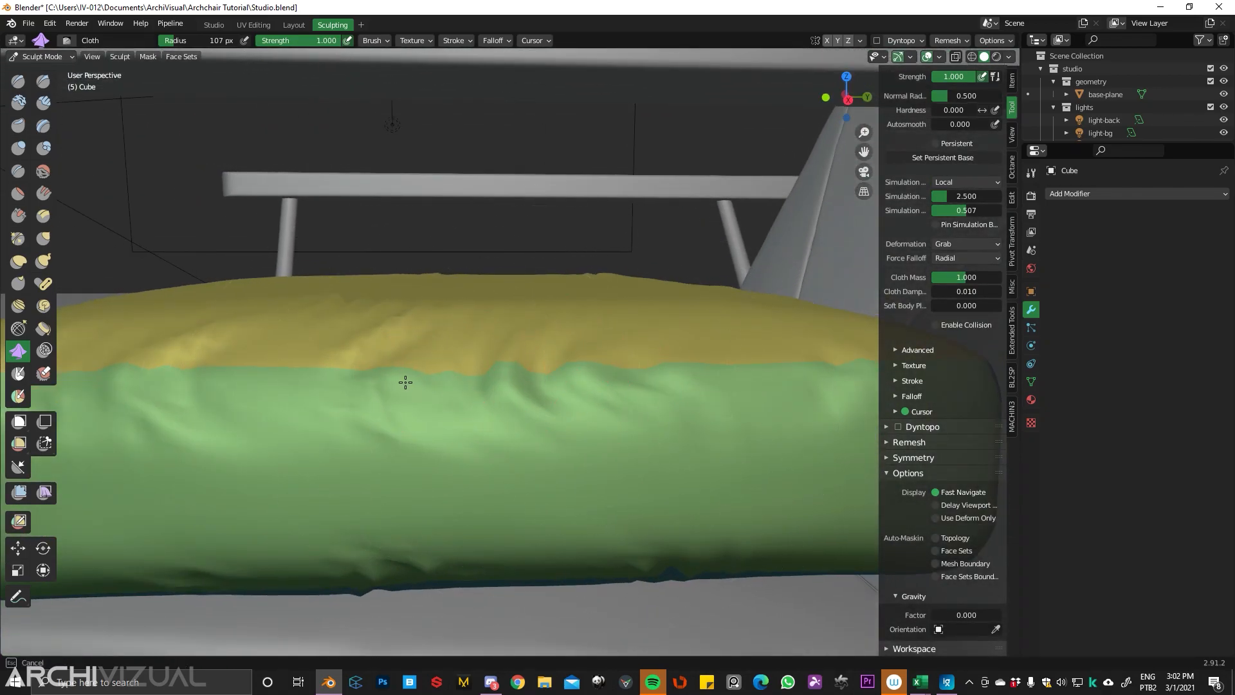
pyautogui.moveTo(396, 391)
pyautogui.mouseDown(button='middle')
pyautogui.moveTo(382, 379)
pyautogui.moveTo(377, 428)
pyautogui.moveTo(472, 402)
pyautogui.moveTo(447, 375)
pyautogui.mouseUp(button='middle')
pyautogui.moveTo(621, 367)
pyautogui.keyDown('ctrl'); pyautogui.mouseDown(button='middle')
pyautogui.moveTo(651, 281)
pyautogui.moveTo(605, 358)
pyautogui.moveTo(670, 360)
pyautogui.moveTo(640, 386)
pyautogui.moveTo(643, 405)
pyautogui.moveTo(629, 367)
pyautogui.moveTo(629, 408)
pyautogui.moveTo(560, 336)
pyautogui.moveTo(762, 336)
pyautogui.moveTo(658, 462)
pyautogui.moveTo(652, 341)
pyautogui.mouseUp(button='middle'); pyautogui.keyUp('ctrl')
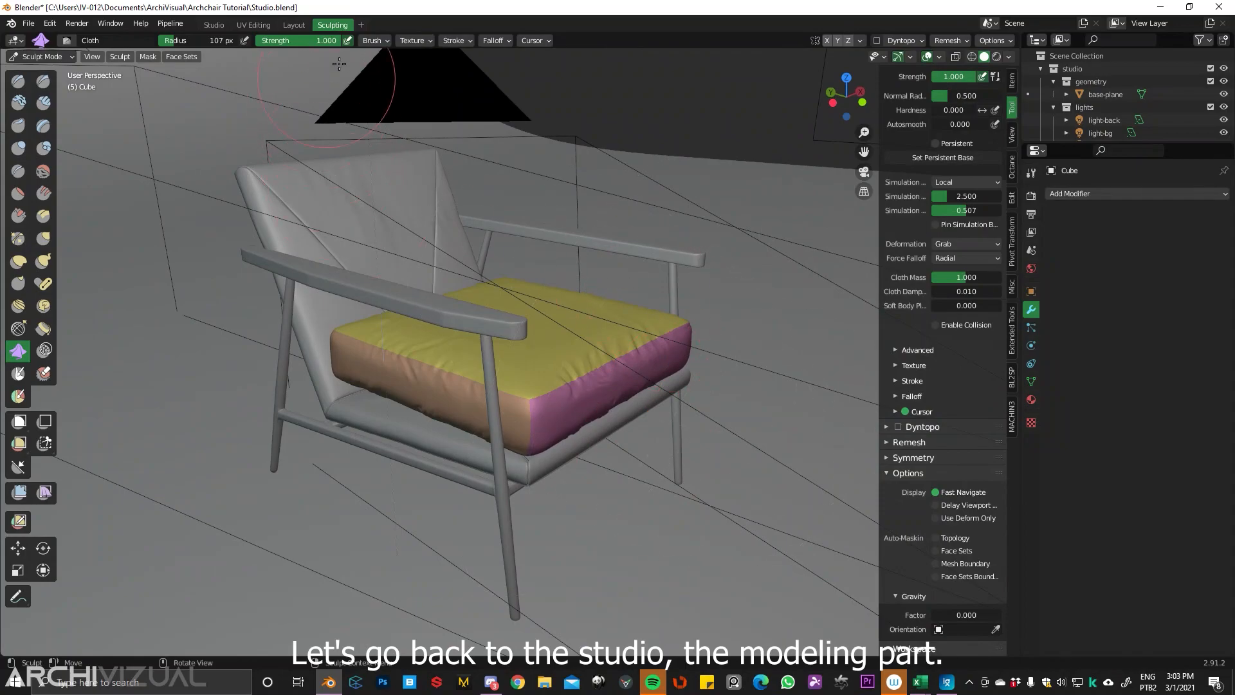
# - Return to the Studio workspace and add a Weighted Normal modifier to the seat cushion
pyautogui.click(177, 58)
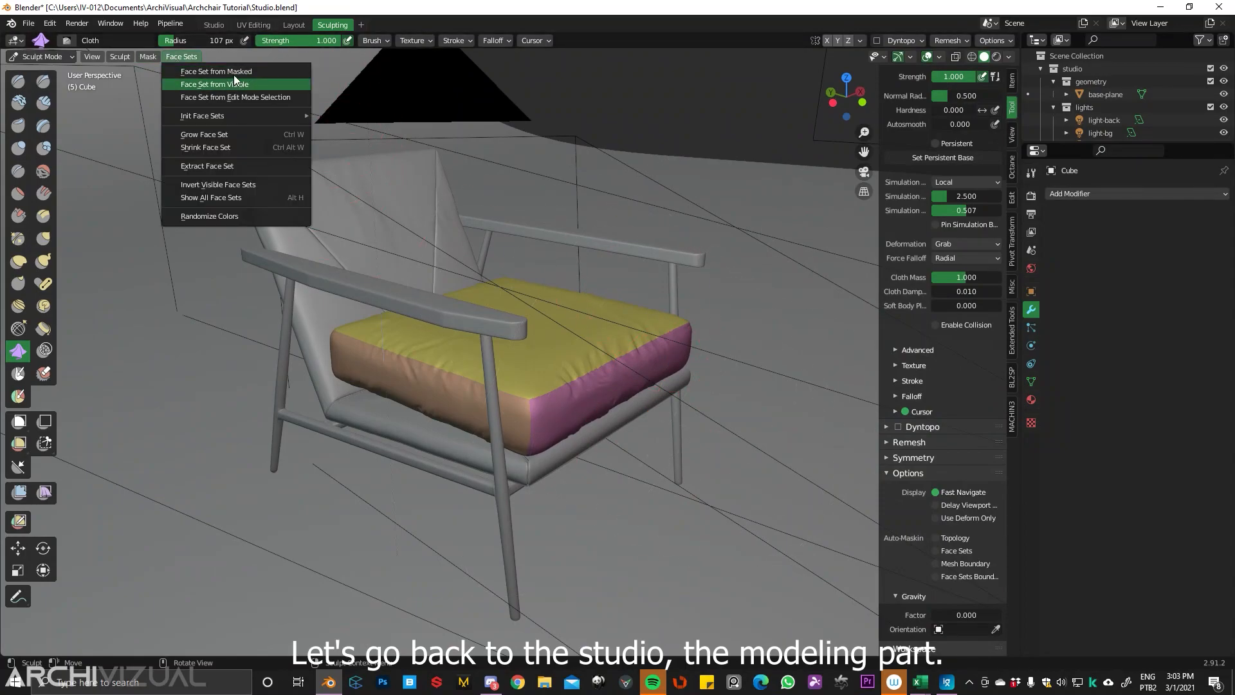
pyautogui.click(211, 25)
pyautogui.moveTo(716, 190)
pyautogui.keyDown('ctrl'); pyautogui.mouseDown(button='middle')
pyautogui.moveTo(747, 290)
pyautogui.moveTo(649, 341)
pyautogui.mouseUp(button='middle'); pyautogui.keyUp('ctrl')
pyautogui.click(1062, 248)
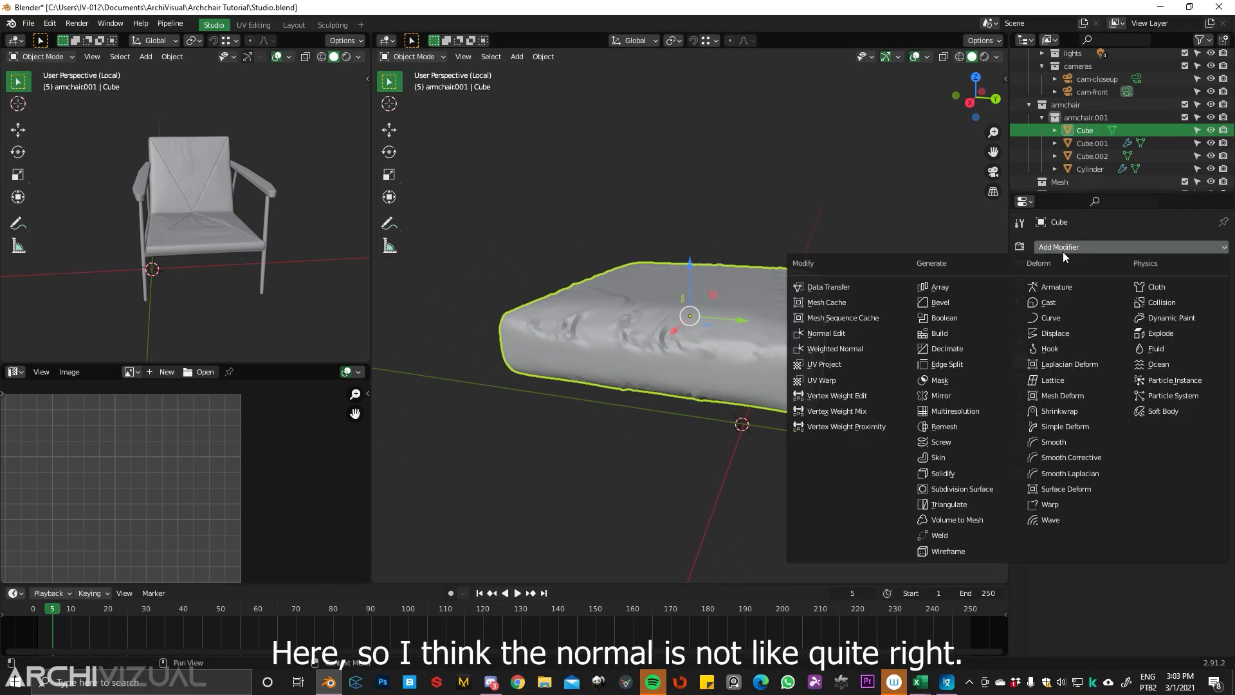
pyautogui.click(847, 348)
pyautogui.moveTo(847, 350); pyautogui.dragTo(705, 374, button='middle')
# - Add a Subdivision Surface modifier to the seat cushion and inspect the smoothed wrinkles
pyautogui.click(1135, 248)
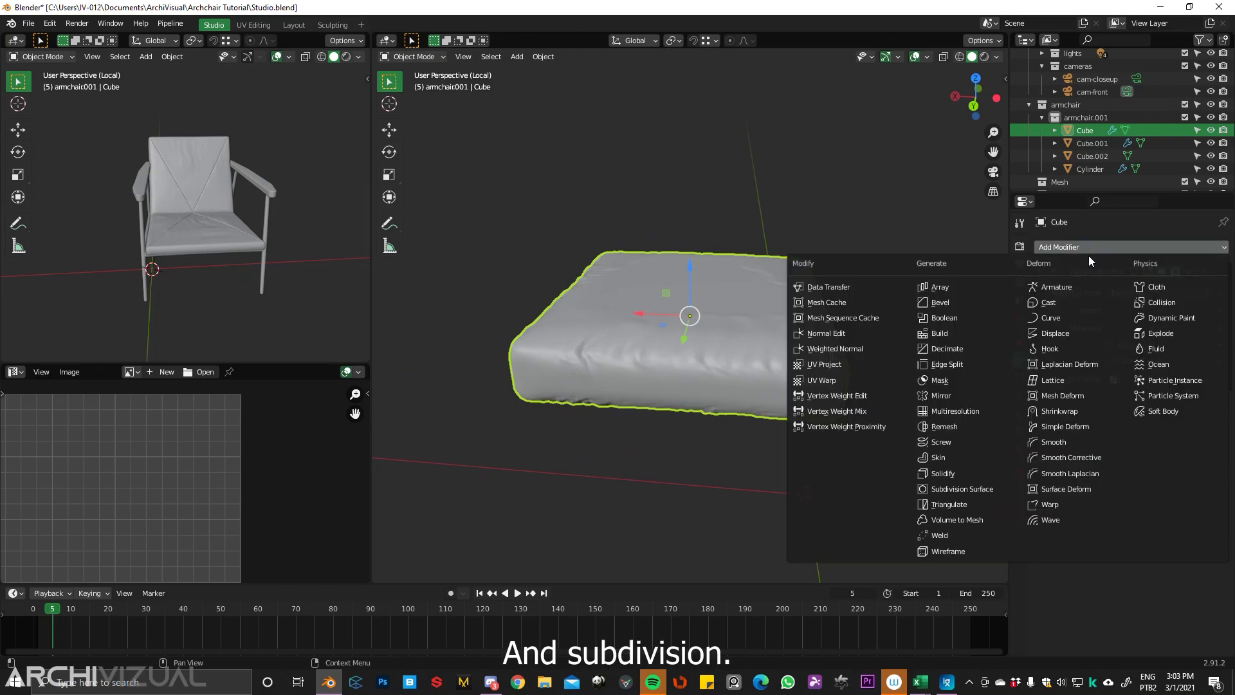
pyautogui.click(974, 490)
pyautogui.moveTo(720, 373); pyautogui.dragTo(612, 300, button='middle')
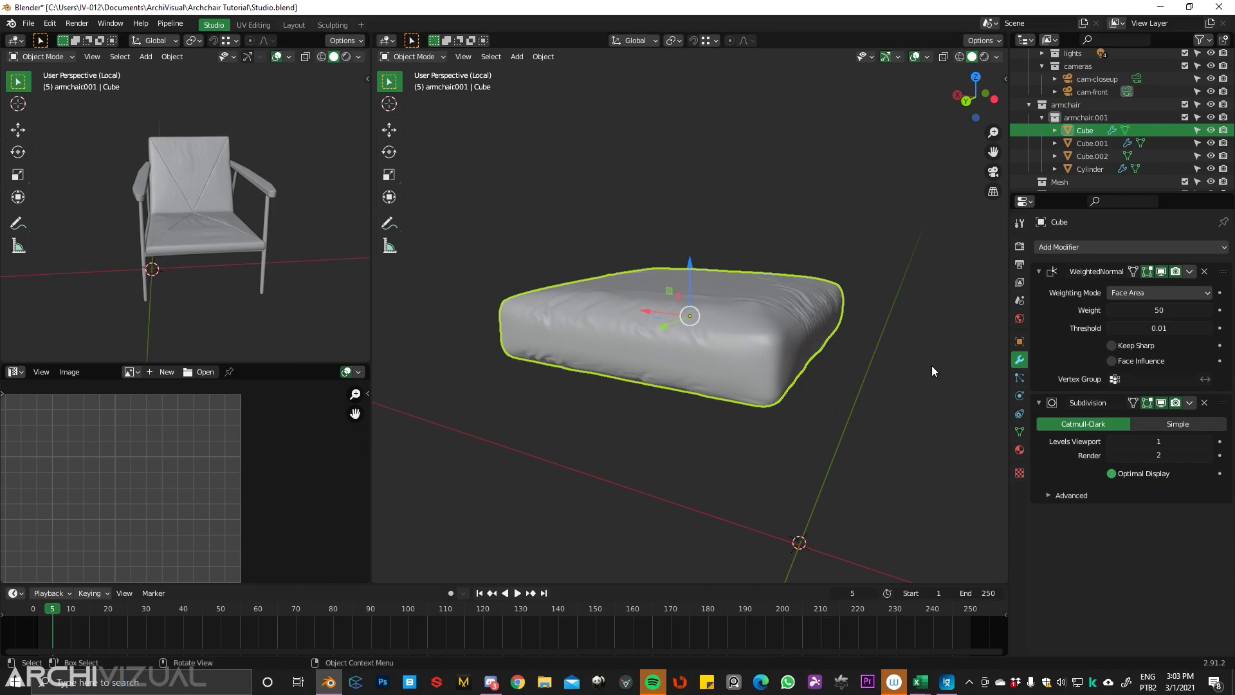
# - Enter Edit Mode on the cushion and select all its seam edges with Select Similar by Seam
pyautogui.hotkey('ctrl', 'Tab')
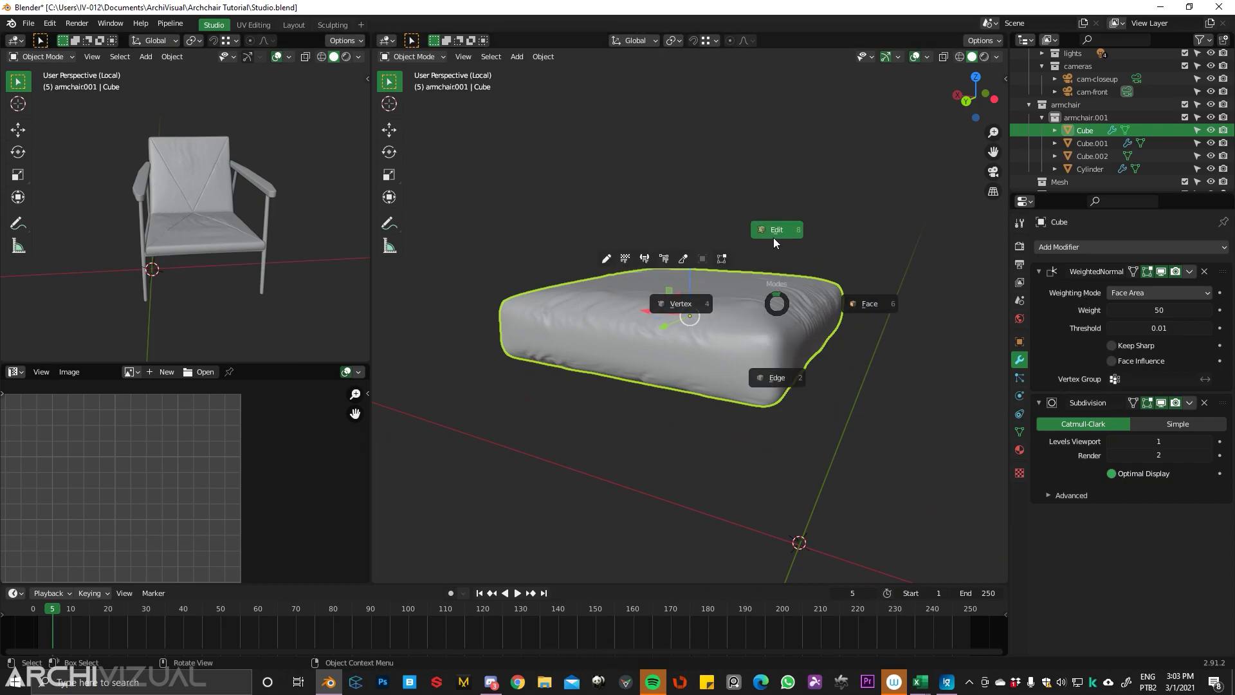
pyautogui.click(776, 233)
pyautogui.scroll(6, 819, 293)
pyautogui.keyDown('shift'); pyautogui.moveTo(819, 292); pyautogui.dragTo(713, 276, button='middle'); pyautogui.keyUp('shift')
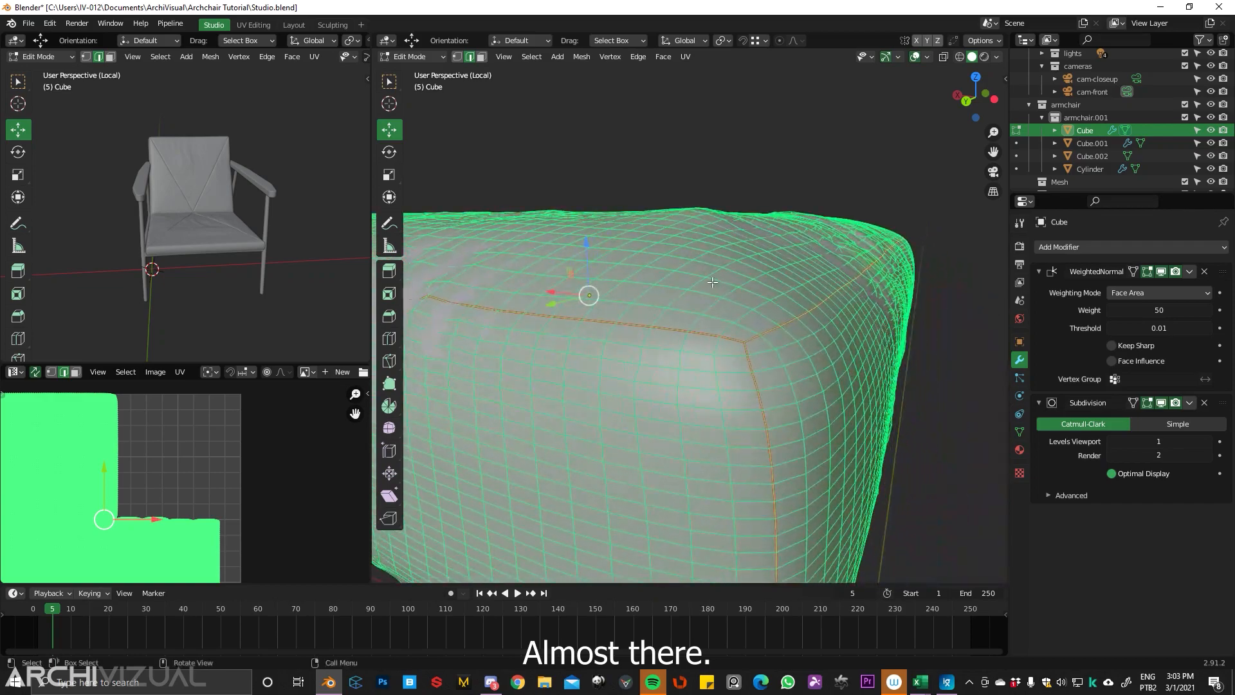
pyautogui.scroll(-1, 750, 313)
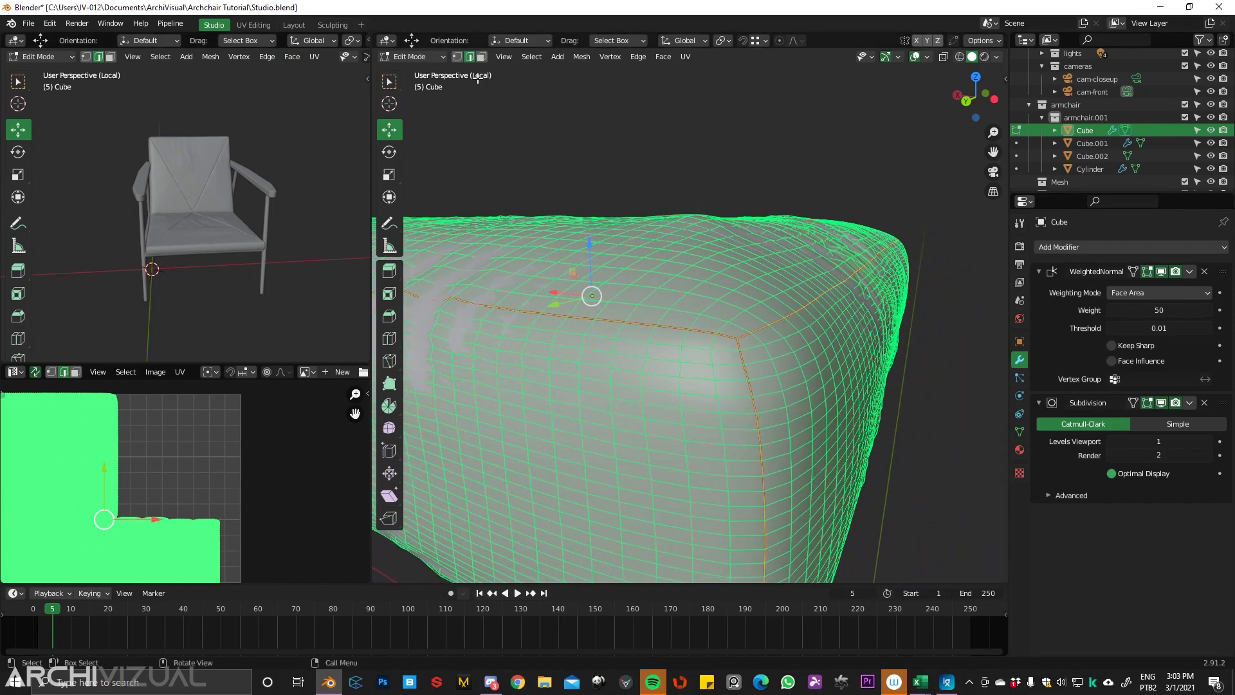
pyautogui.keyDown('ctrl'); pyautogui.moveTo(827, 379); pyautogui.dragTo(780, 342, button='middle'); pyautogui.keyUp('ctrl')
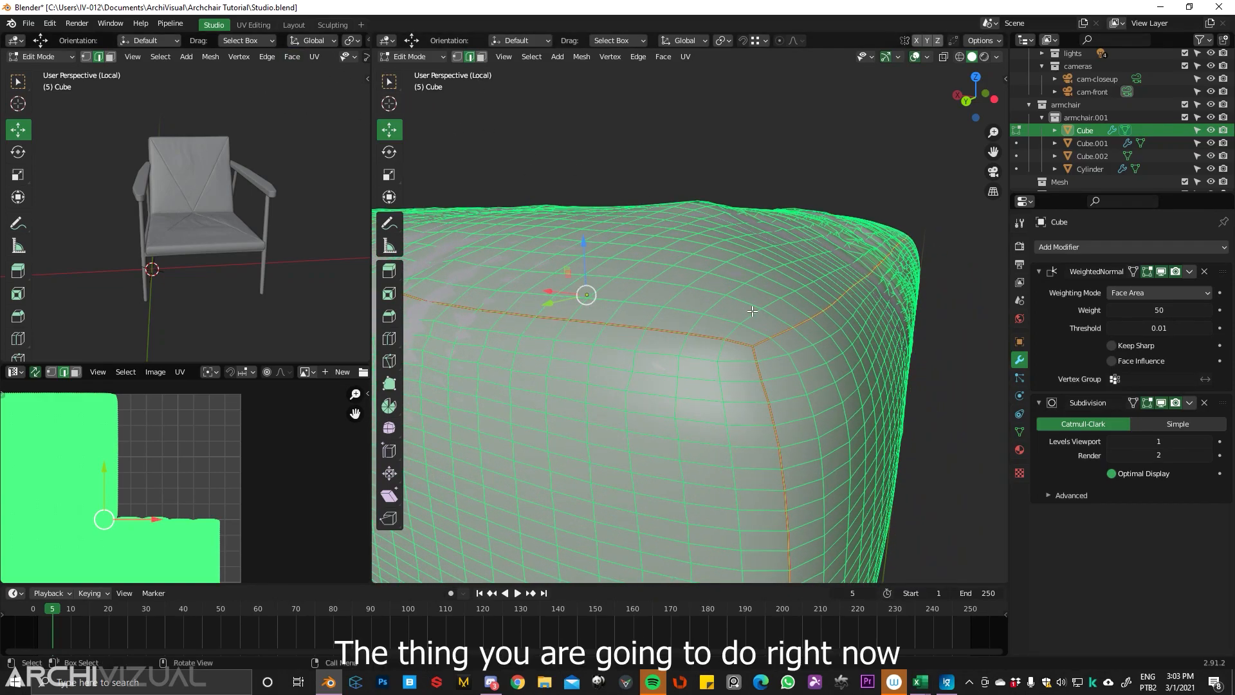
pyautogui.click(743, 347)
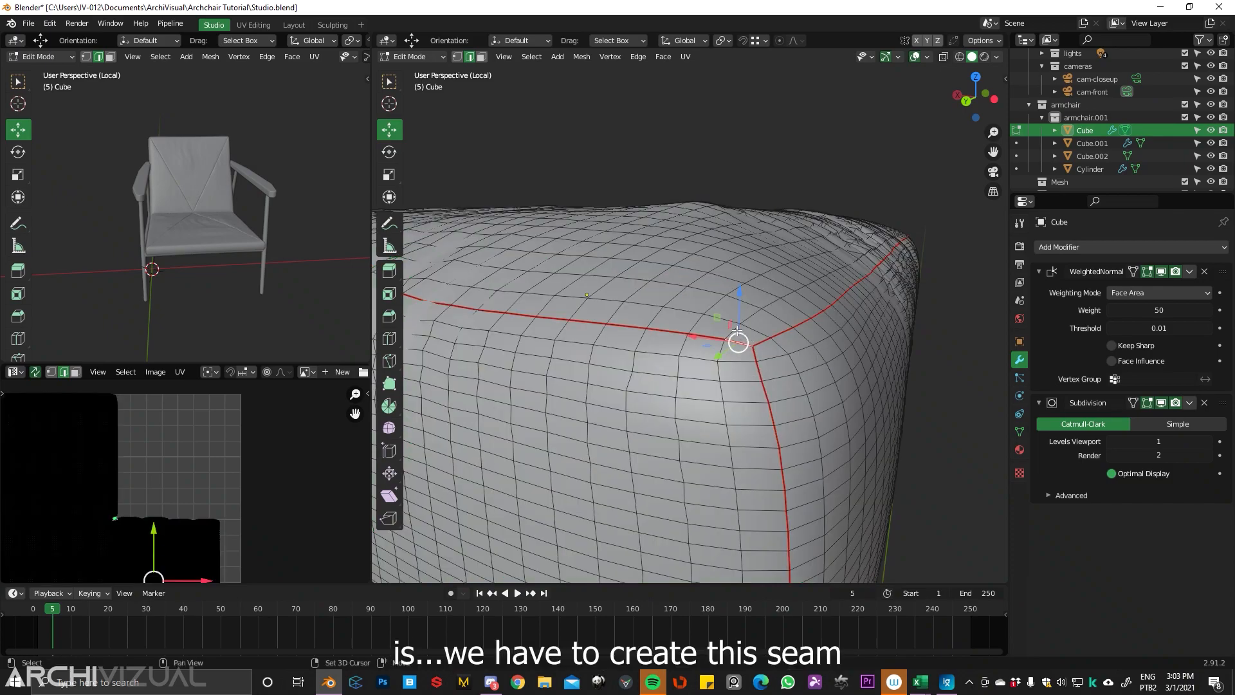
pyautogui.hotkey('shift', 'g')
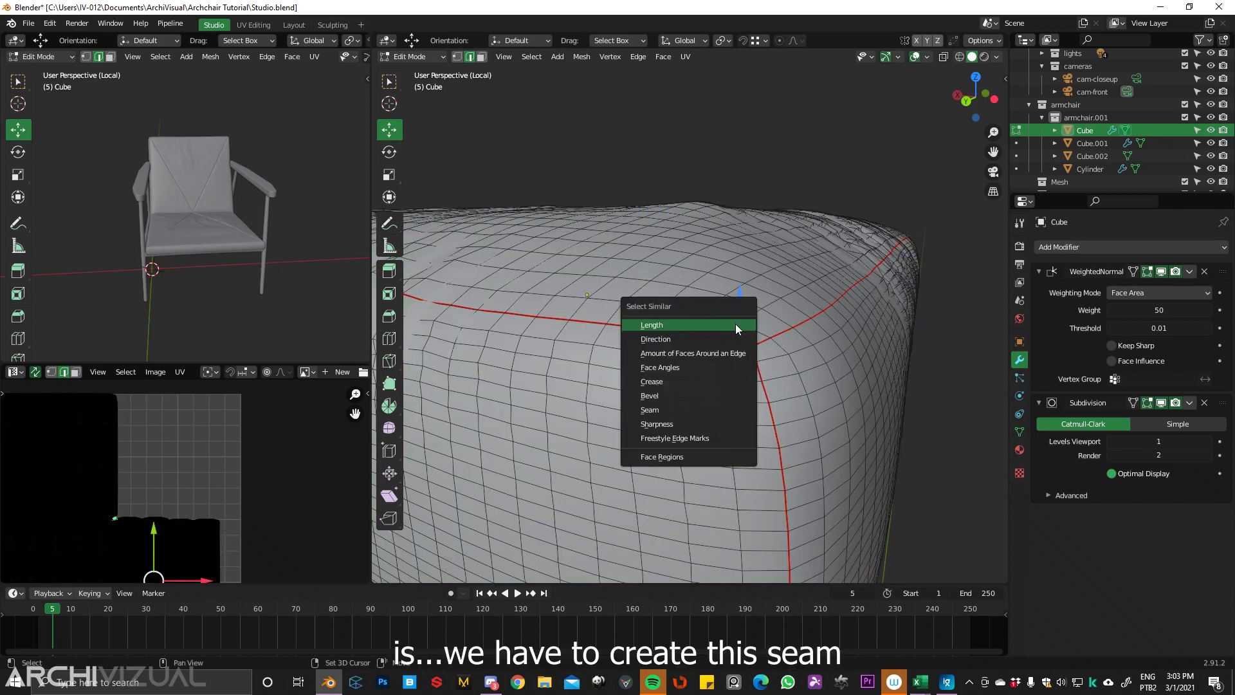
pyautogui.click(667, 412)
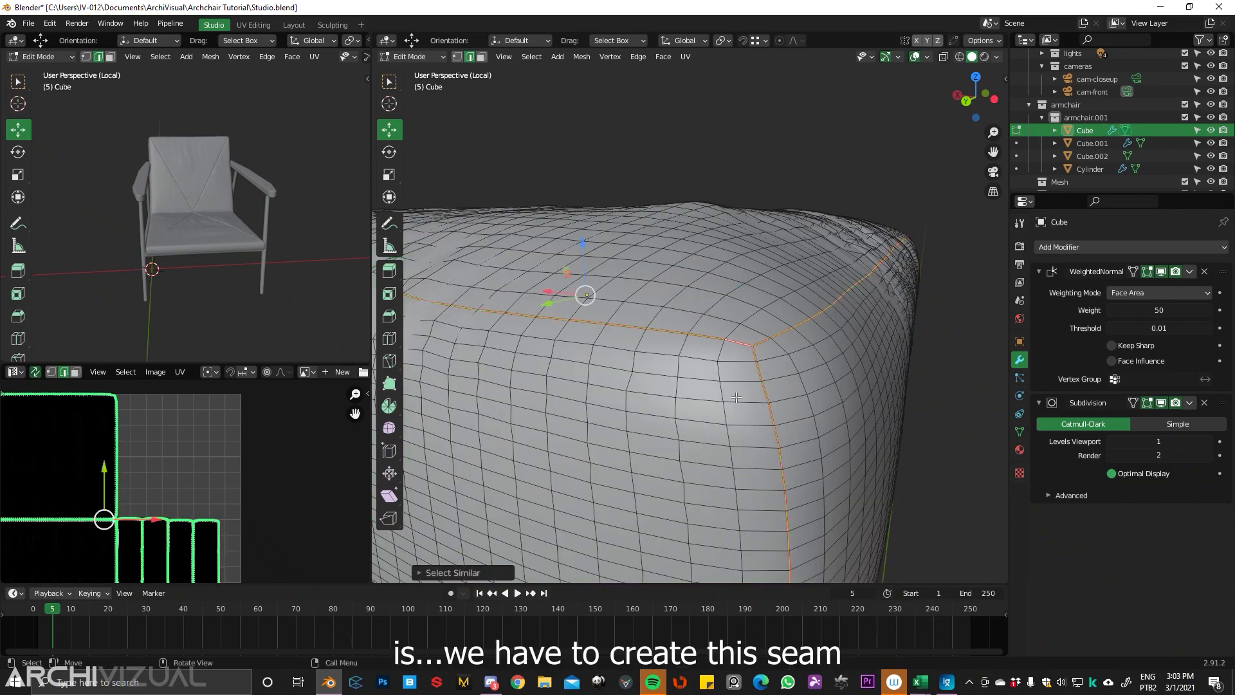
# - Adjust the selected seam loops meeting at the cushion's corners, taking the vertical corner seams out of the selection
pyautogui.click(740, 347)
pyautogui.keyDown('alt'); pyautogui.keyDown('shift'); pyautogui.click(770, 350); pyautogui.keyUp('shift'); pyautogui.keyUp('alt')
pyautogui.keyDown('alt'); pyautogui.keyDown('shift'); pyautogui.click(720, 346); pyautogui.keyUp('shift'); pyautogui.keyUp('alt')
pyautogui.moveTo(719, 295); pyautogui.dragTo(707, 259, button='middle')
pyautogui.keyDown('alt'); pyautogui.keyDown('shift'); pyautogui.click(487, 309); pyautogui.keyUp('shift'); pyautogui.keyUp('alt')
pyautogui.moveTo(488, 309); pyautogui.dragTo(646, 198, button='middle')
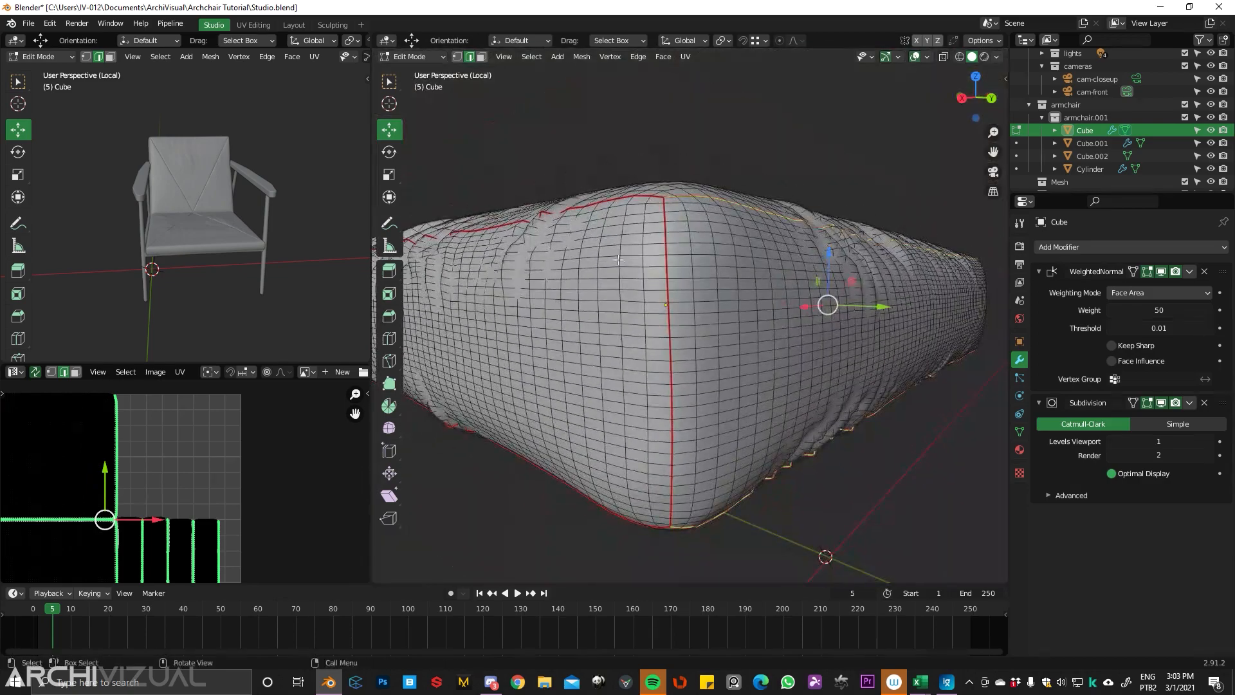
pyautogui.keyDown('alt'); pyautogui.keyDown('shift'); pyautogui.click(647, 216); pyautogui.keyUp('shift'); pyautogui.keyUp('alt')
pyautogui.keyDown('alt'); pyautogui.keyDown('shift'); pyautogui.click(675, 195); pyautogui.keyUp('shift'); pyautogui.keyUp('alt')
pyautogui.keyDown('alt'); pyautogui.keyDown('shift'); pyautogui.click(664, 211); pyautogui.keyUp('shift'); pyautogui.keyUp('alt')
# - Complete the selection of the seam loops around the cushion's top perimeter, leaving the vertical corner seams unselected
pyautogui.moveTo(691, 380); pyautogui.dragTo(708, 344, button='middle')
pyautogui.scroll(2, 768, 250)
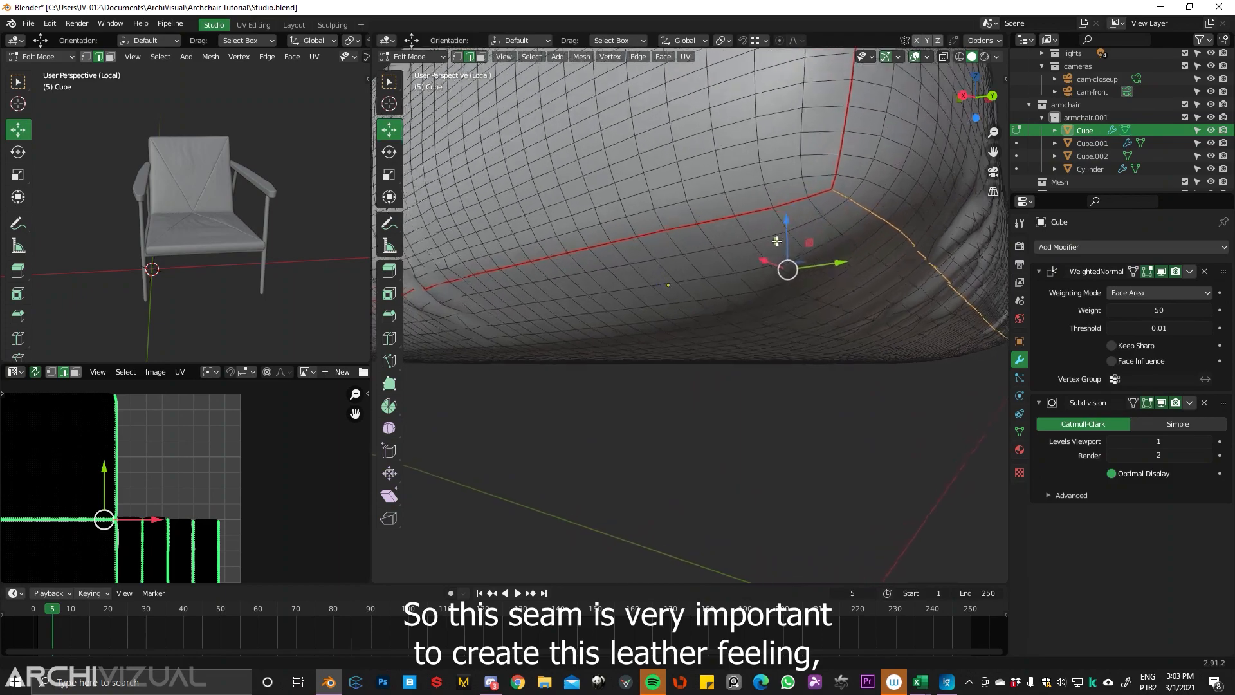
pyautogui.scroll(-4, 776, 242)
pyautogui.moveTo(776, 241); pyautogui.dragTo(895, 284, button='middle')
pyautogui.scroll(6, 878, 314)
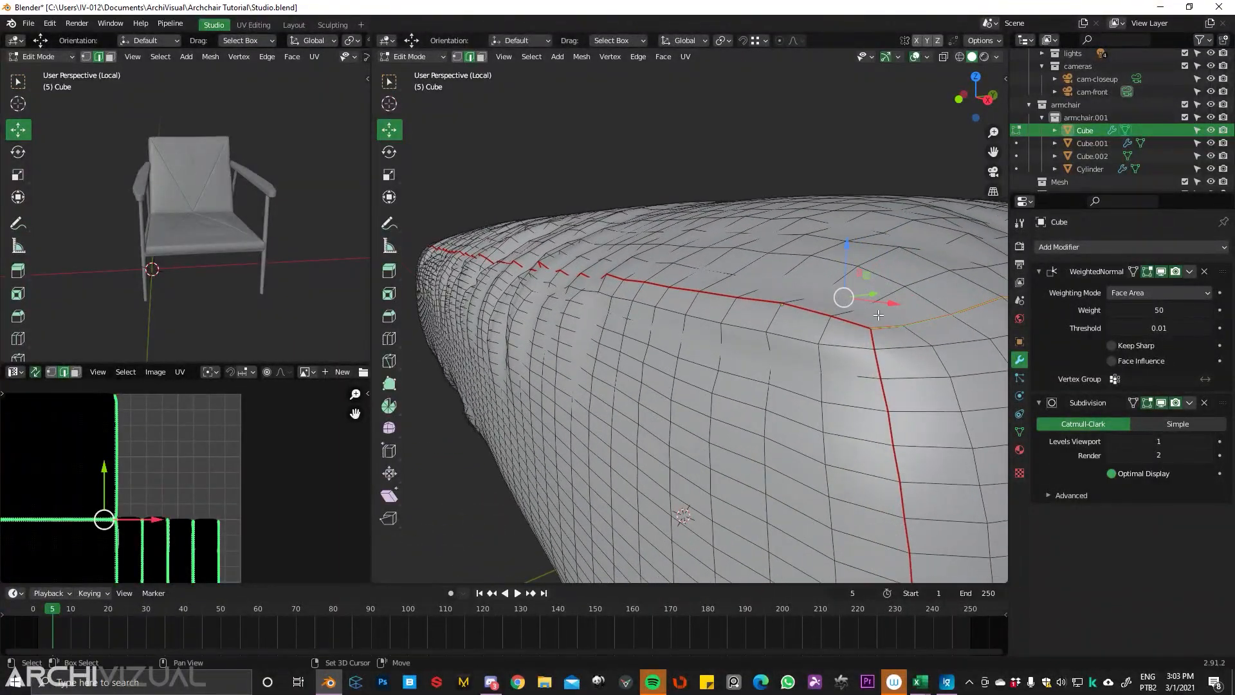
pyautogui.scroll(-5, 858, 328)
pyautogui.moveTo(858, 328); pyautogui.dragTo(786, 338, button='middle')
pyautogui.scroll(3, 858, 200)
pyautogui.scroll(-4, 819, 235)
pyautogui.scroll(5, 813, 273)
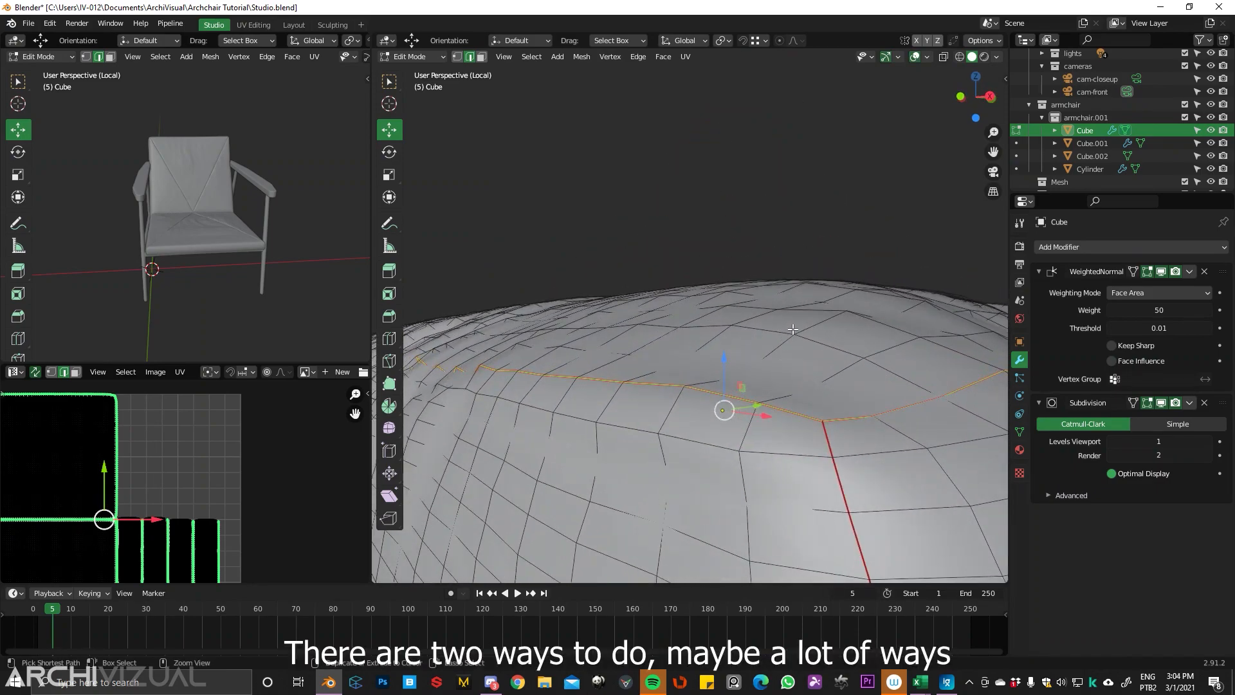
# - Bevel the selected perimeter seam edges with one segment and a width of about 0.04 cm
pyautogui.hotkey('ctrl', 'b')
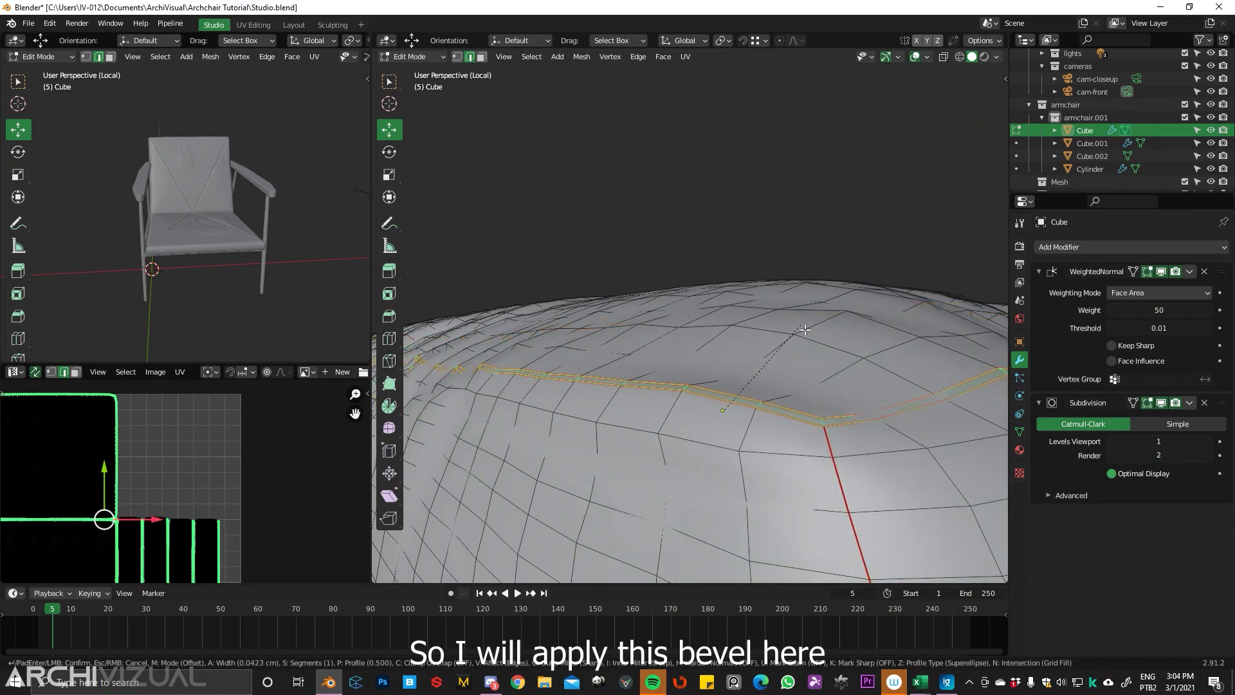
pyautogui.click(807, 328)
pyautogui.moveTo(806, 328); pyautogui.dragTo(797, 333, button='middle')
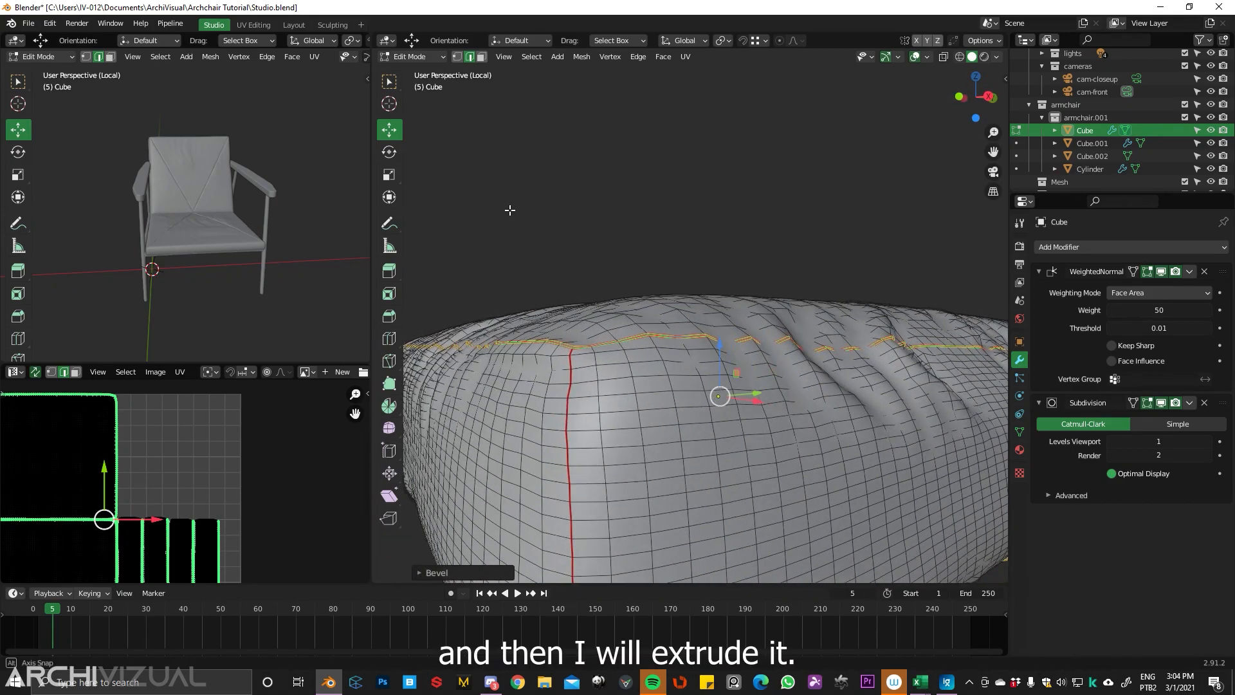
# - Extrude the beveled perimeter seam faces along their normals by about 0.0039
pyautogui.click(482, 56)
pyautogui.scroll(3, 618, 360)
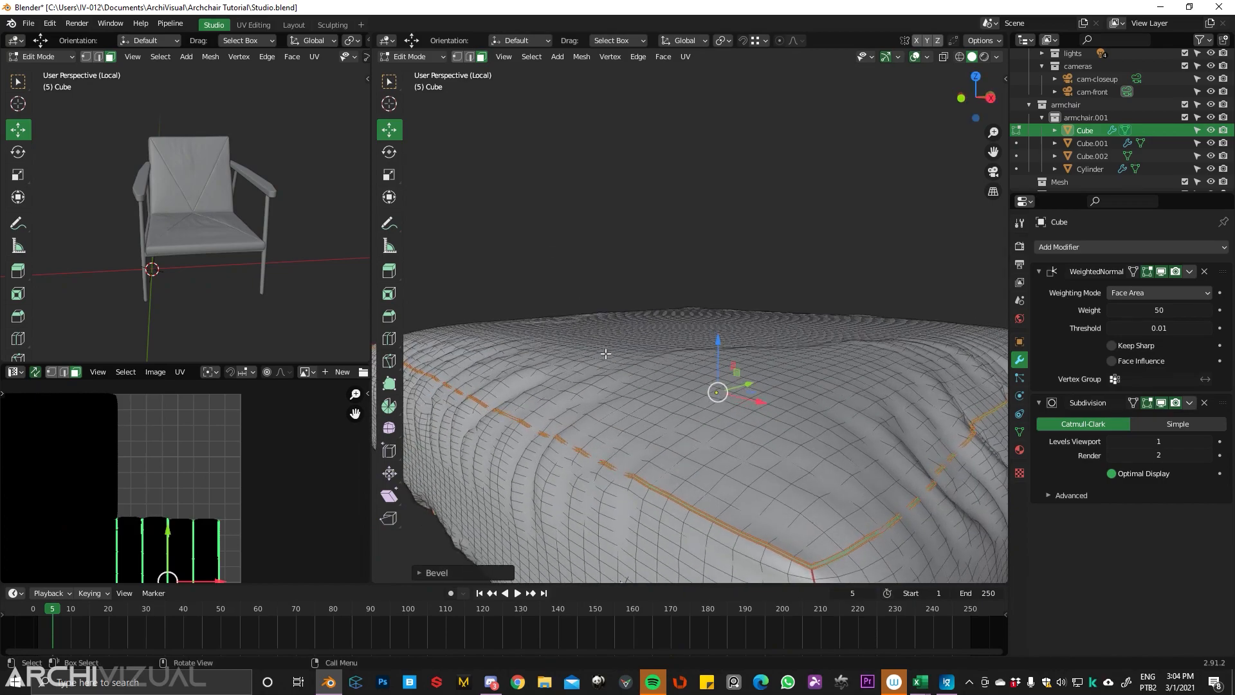
pyautogui.moveTo(637, 377); pyautogui.dragTo(593, 379, button='middle')
pyautogui.rightClick(593, 379)
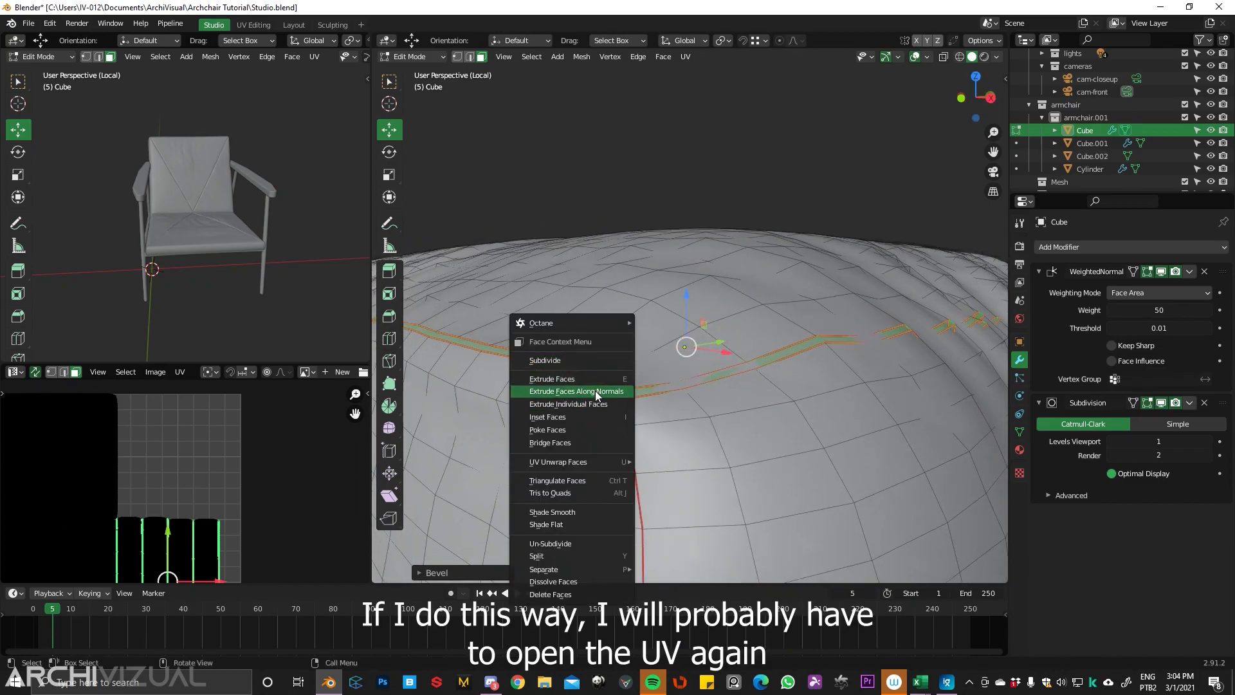
pyautogui.click(593, 391)
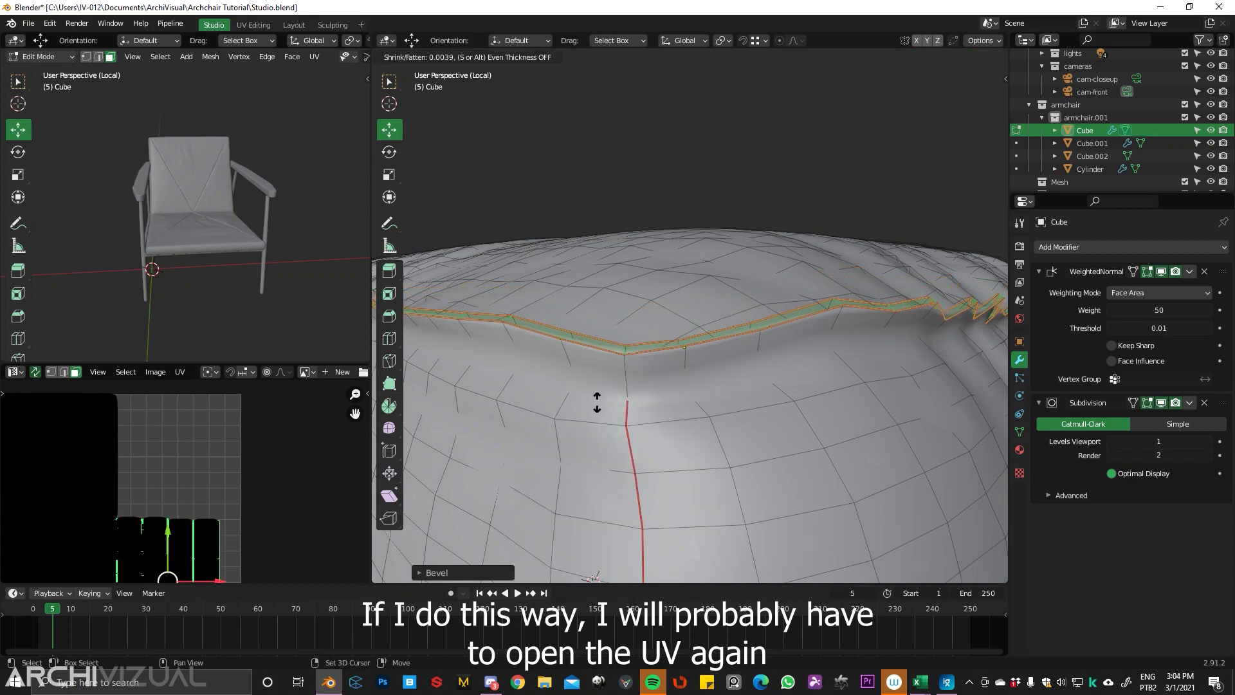
pyautogui.click(597, 402)
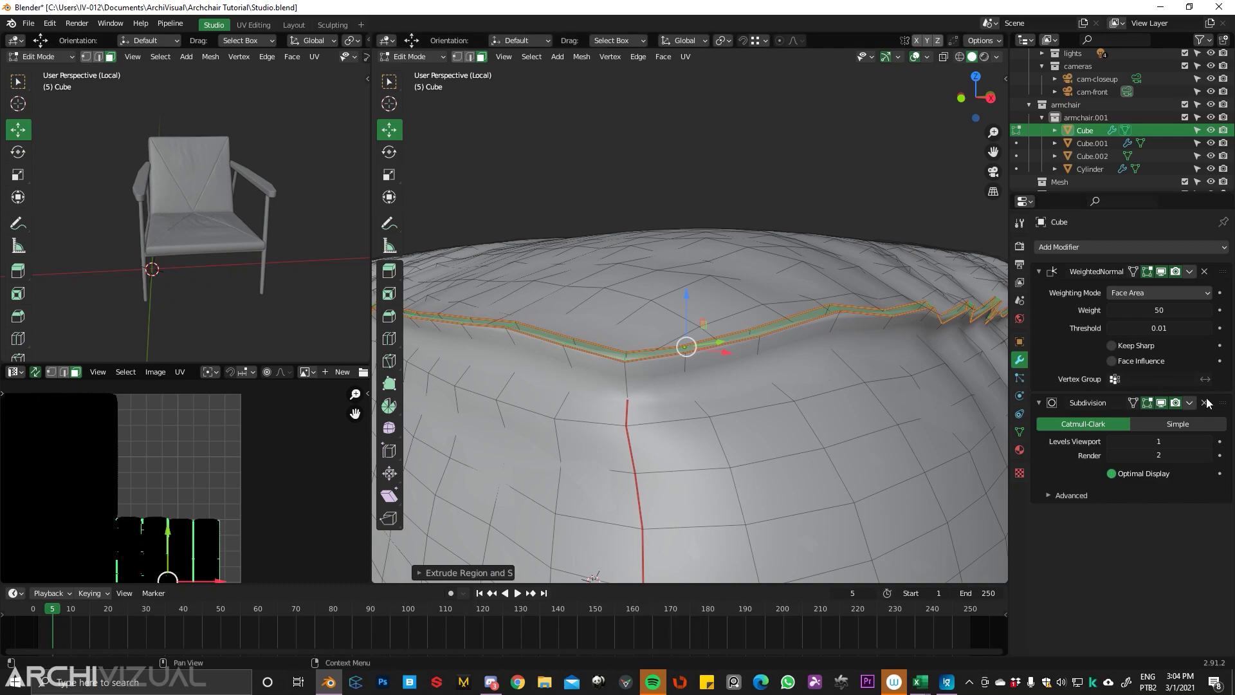
# - Remove the cushion's Subdivision modifier and return to Object Mode to check the extruded seam
pyautogui.click(1206, 404)
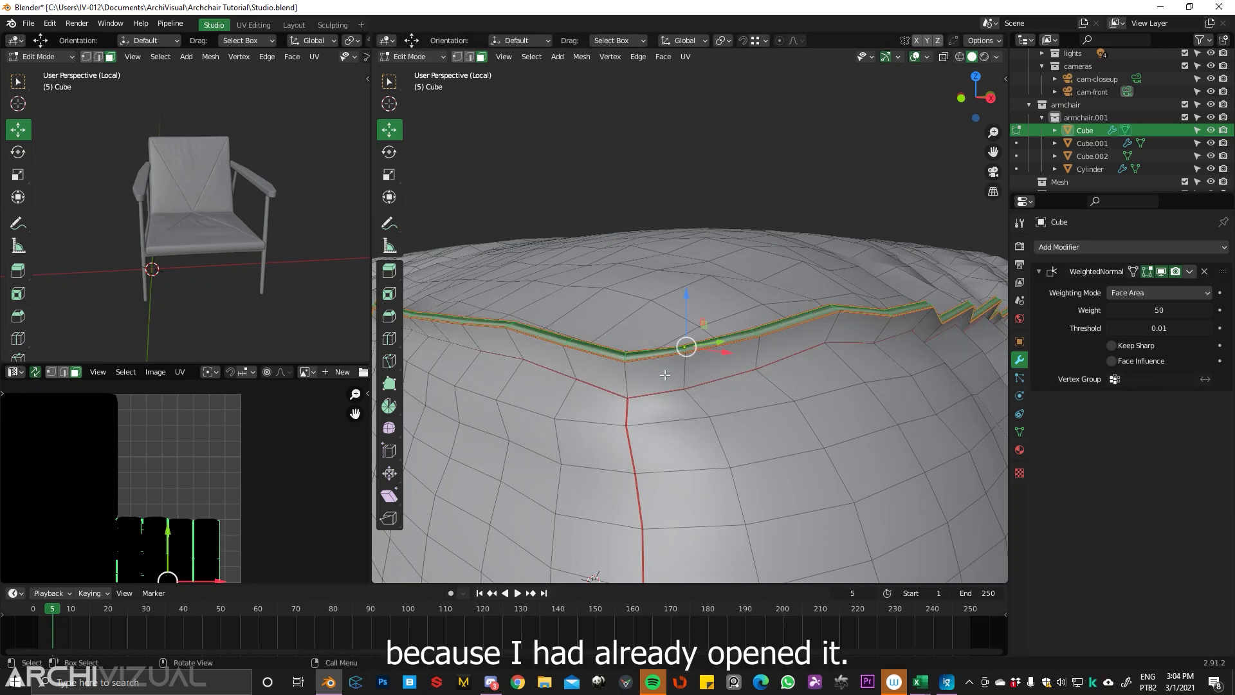
pyautogui.scroll(-5, 662, 377)
pyautogui.scroll(3, 662, 377)
pyautogui.moveTo(662, 377); pyautogui.dragTo(755, 330, button='middle')
pyautogui.scroll(3, 698, 248)
pyautogui.scroll(-4, 697, 247)
pyautogui.press('Tab')
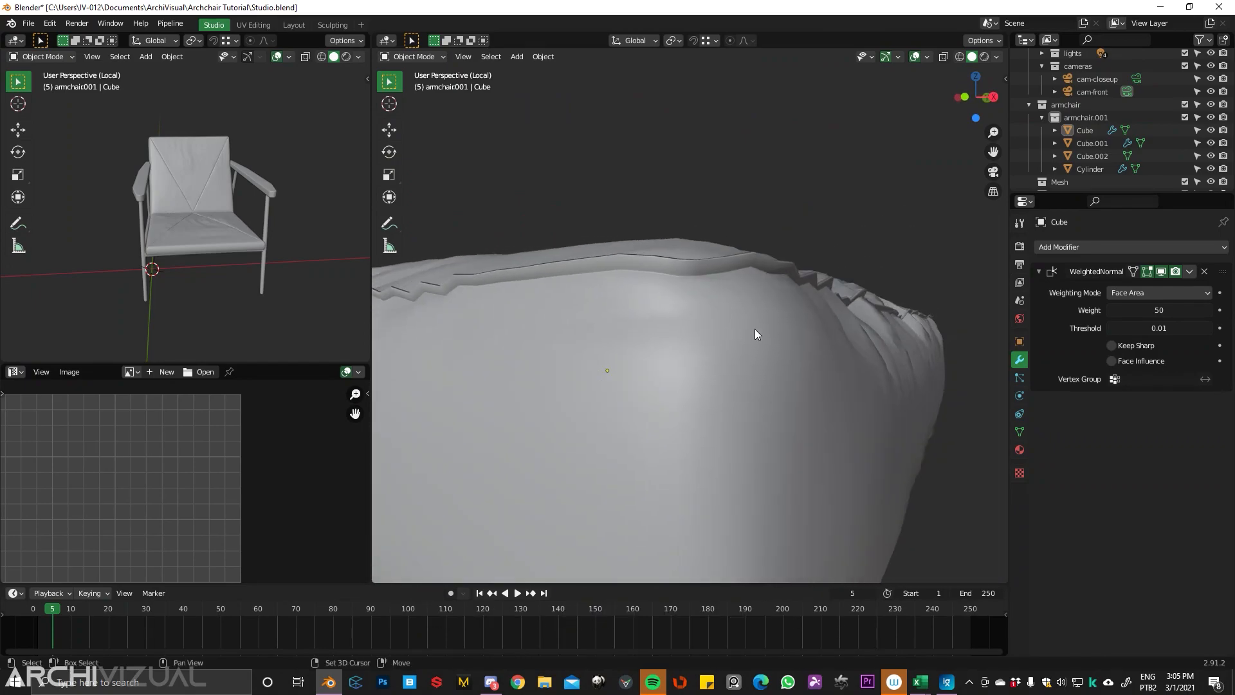
# - Add a Subdivision Surface modifier back to the cushion and inspect the smoothed seam
pyautogui.click(1055, 247)
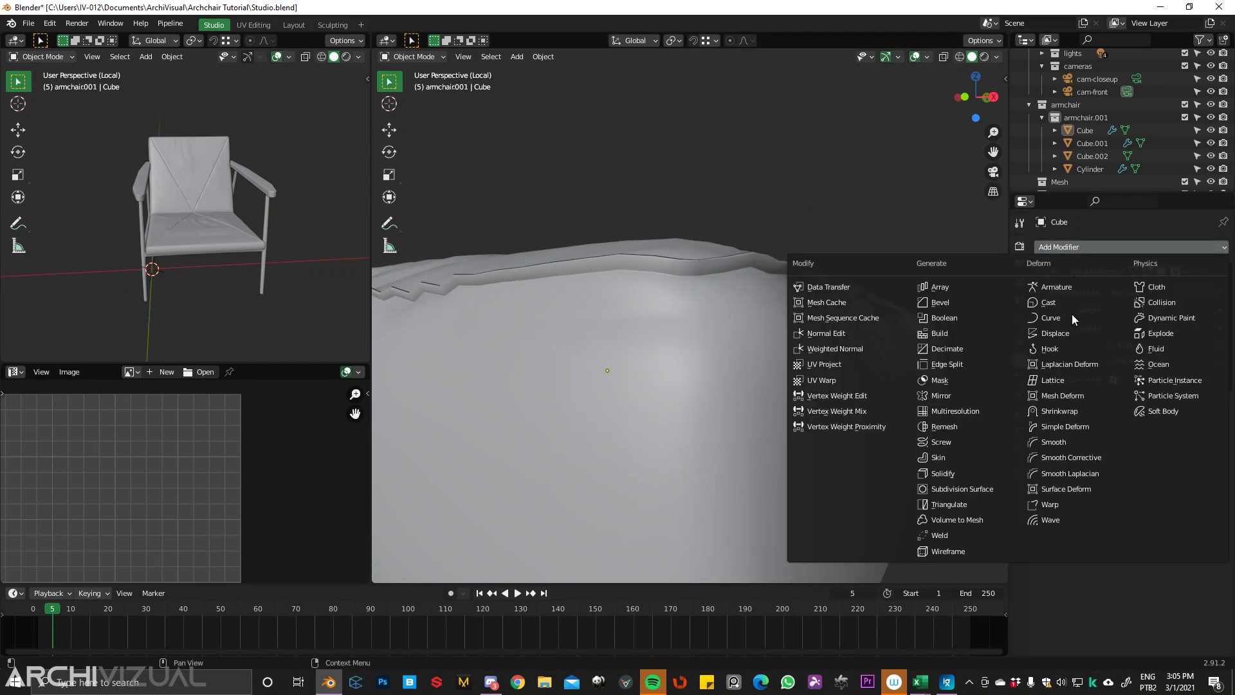
pyautogui.click(973, 490)
pyautogui.scroll(-5, 689, 322)
pyautogui.moveTo(686, 354); pyautogui.dragTo(776, 303, button='middle')
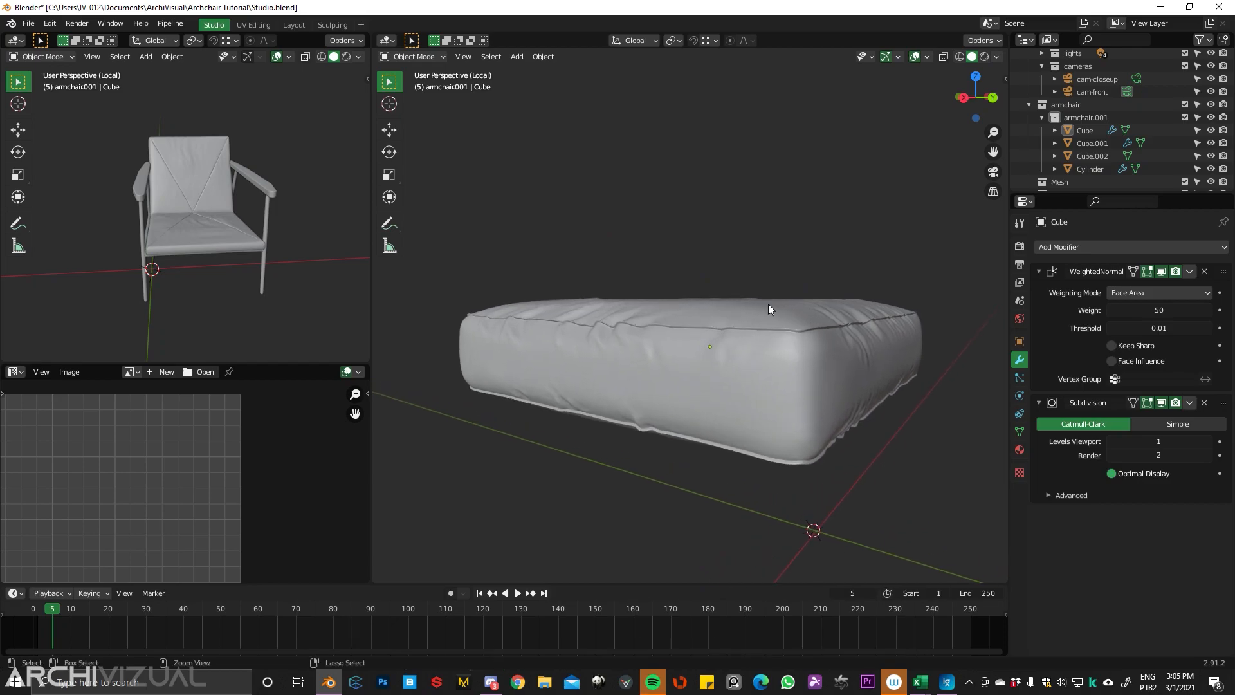
pyautogui.moveTo(713, 337); pyautogui.dragTo(701, 365, button='middle')
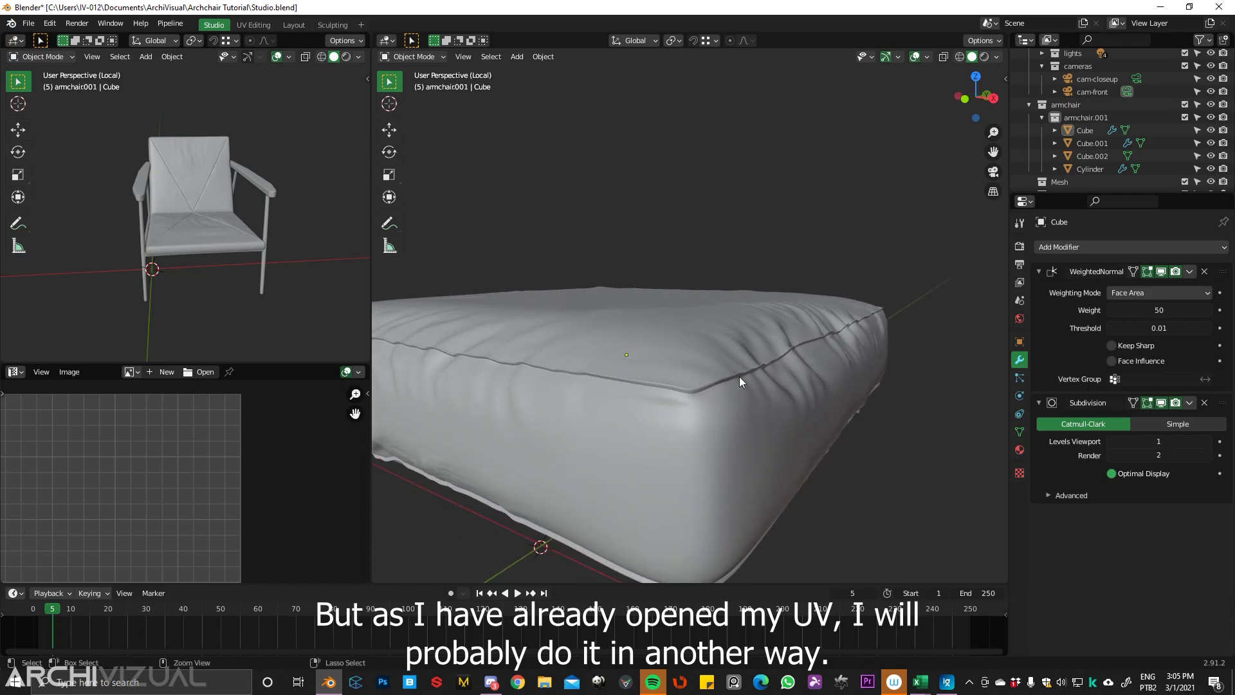
# - Undo the subdivision changes, the extrusion and the bevel, back to the plain perimeter seam edge selection
pyautogui.moveTo(687, 422); pyautogui.dragTo(713, 427, button='middle')
pyautogui.click(716, 426)
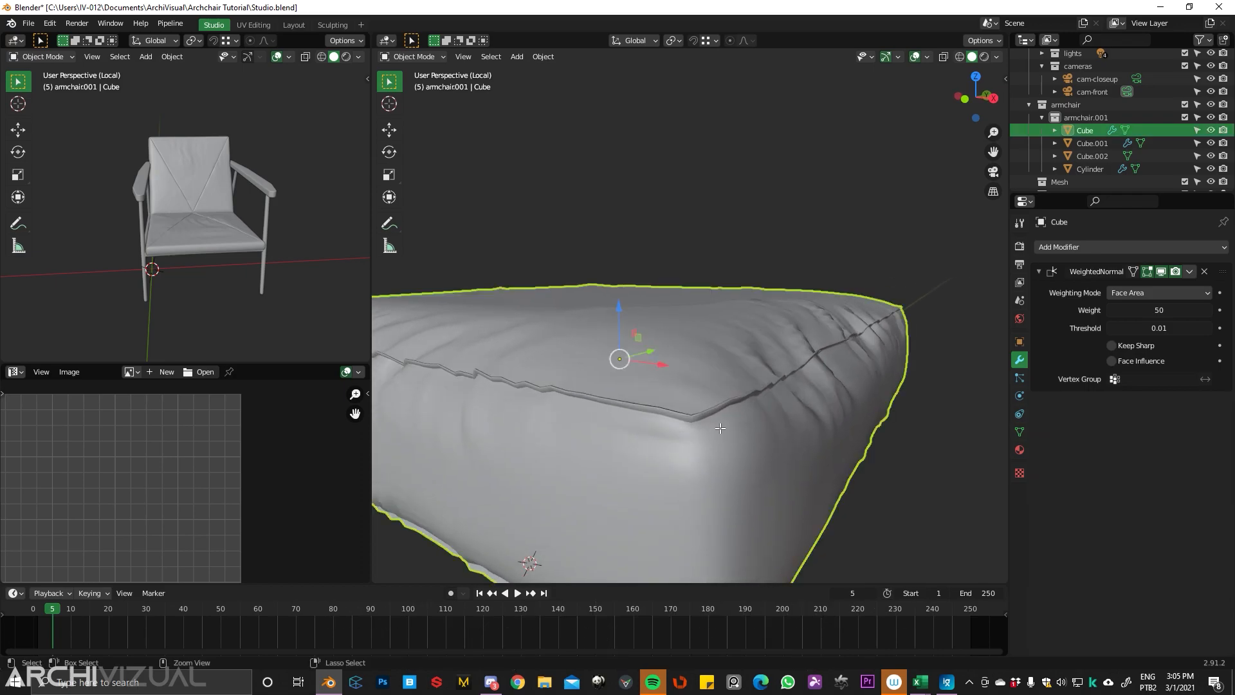
pyautogui.press('Tab')
pyautogui.hotkey('ctrl', 'z')
pyautogui.scroll(5, 720, 436)
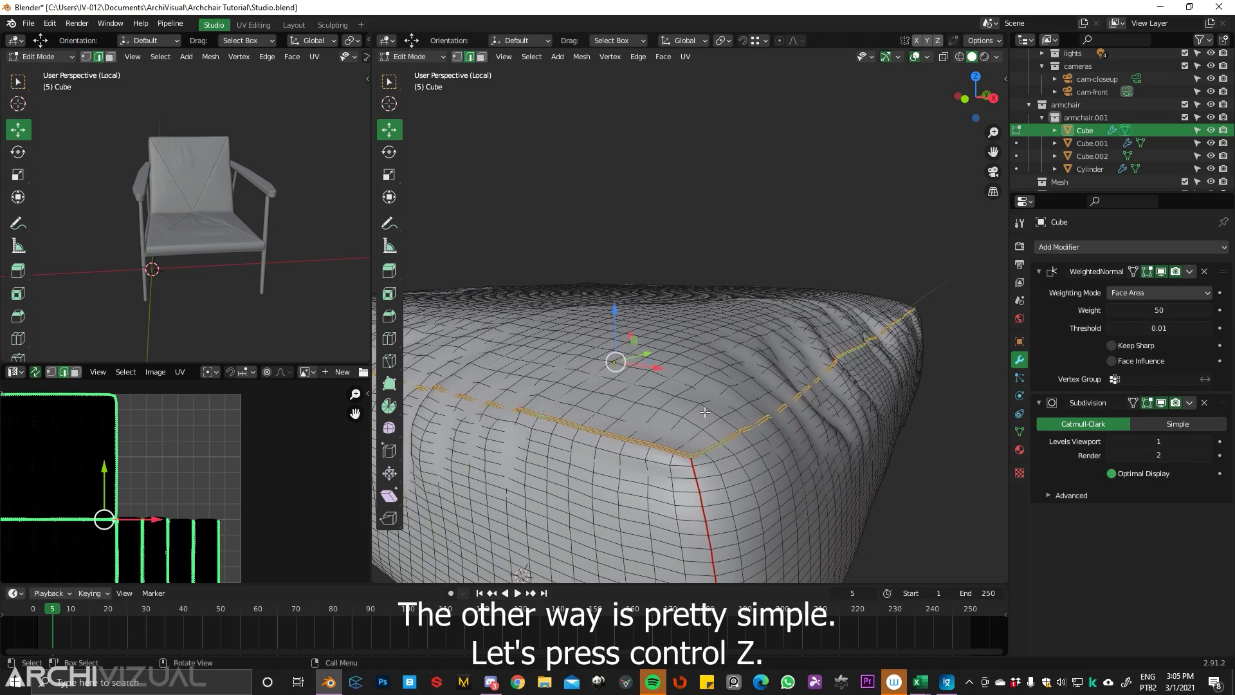
pyautogui.keyDown('shift'); pyautogui.moveTo(673, 306); pyautogui.dragTo(743, 377, button='middle'); pyautogui.keyUp('shift')
pyautogui.scroll(5, 743, 376)
pyautogui.keyDown('shift'); pyautogui.moveTo(849, 276); pyautogui.dragTo(733, 282, button='middle'); pyautogui.keyUp('shift')
pyautogui.hotkey('ctrl', 'z')
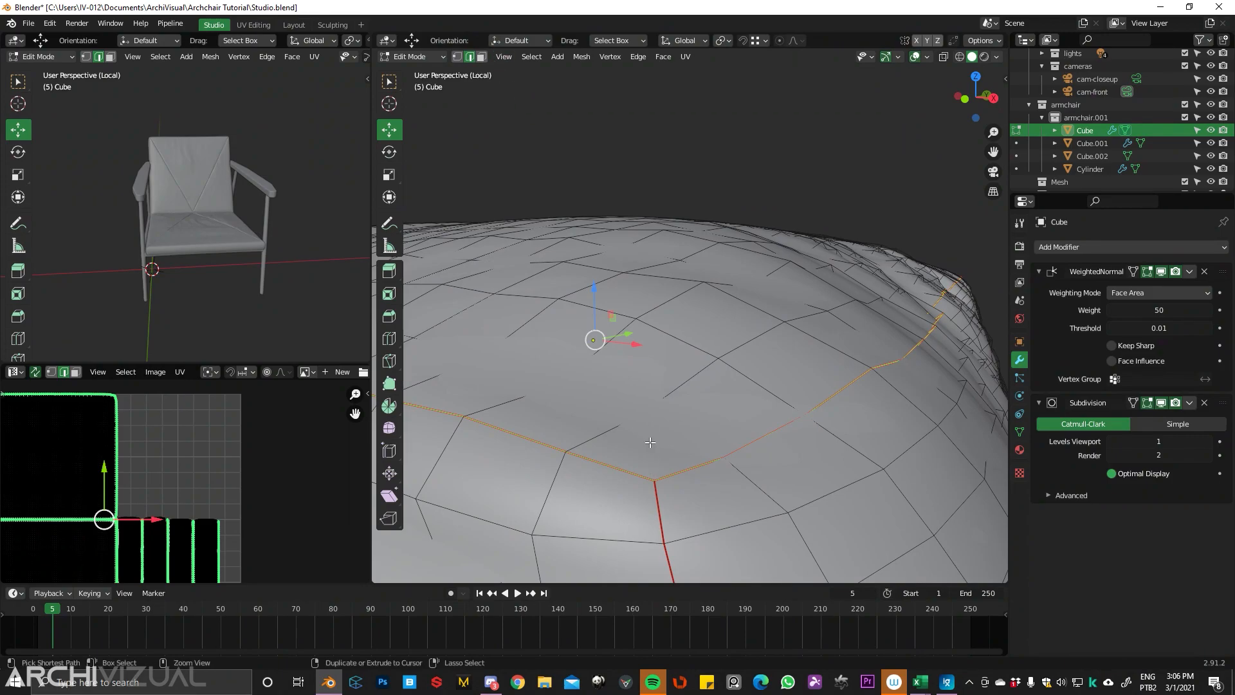
# - Duplicate the selected perimeter seam edges in place and separate the copy into its own object
pyautogui.moveTo(650, 448); pyautogui.dragTo(640, 436, button='middle')
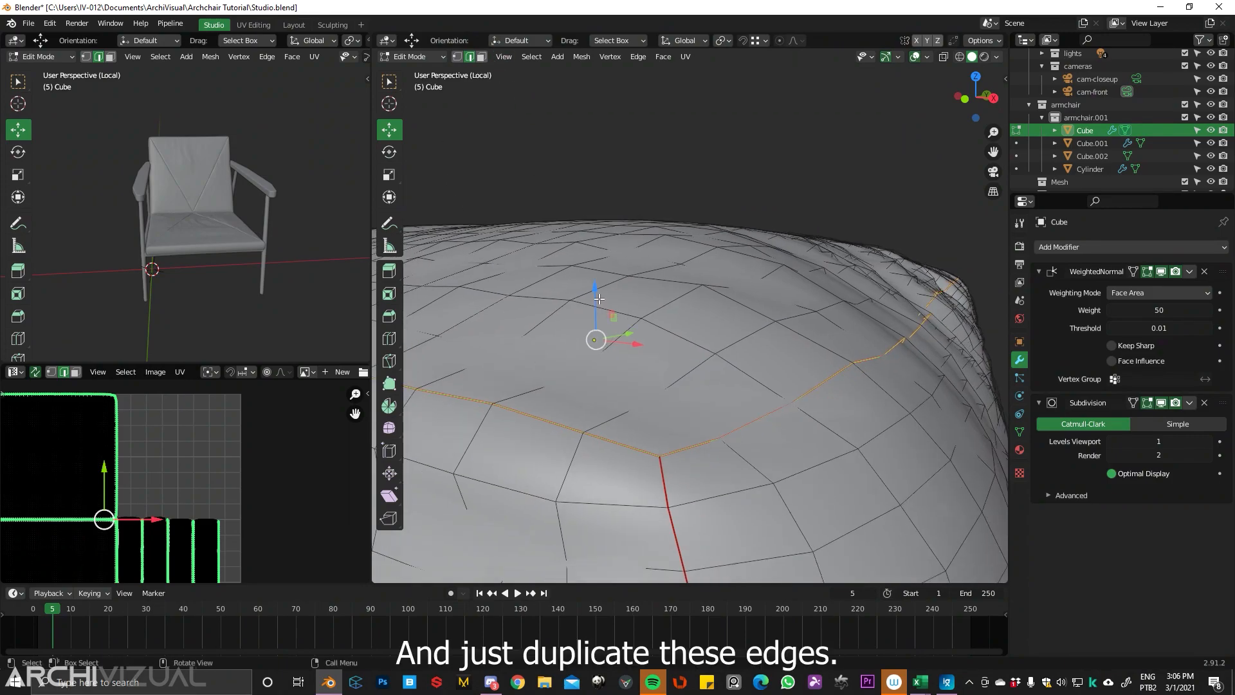
pyautogui.moveTo(599, 302); pyautogui.dragTo(611, 354)
pyautogui.rightClick(612, 354)
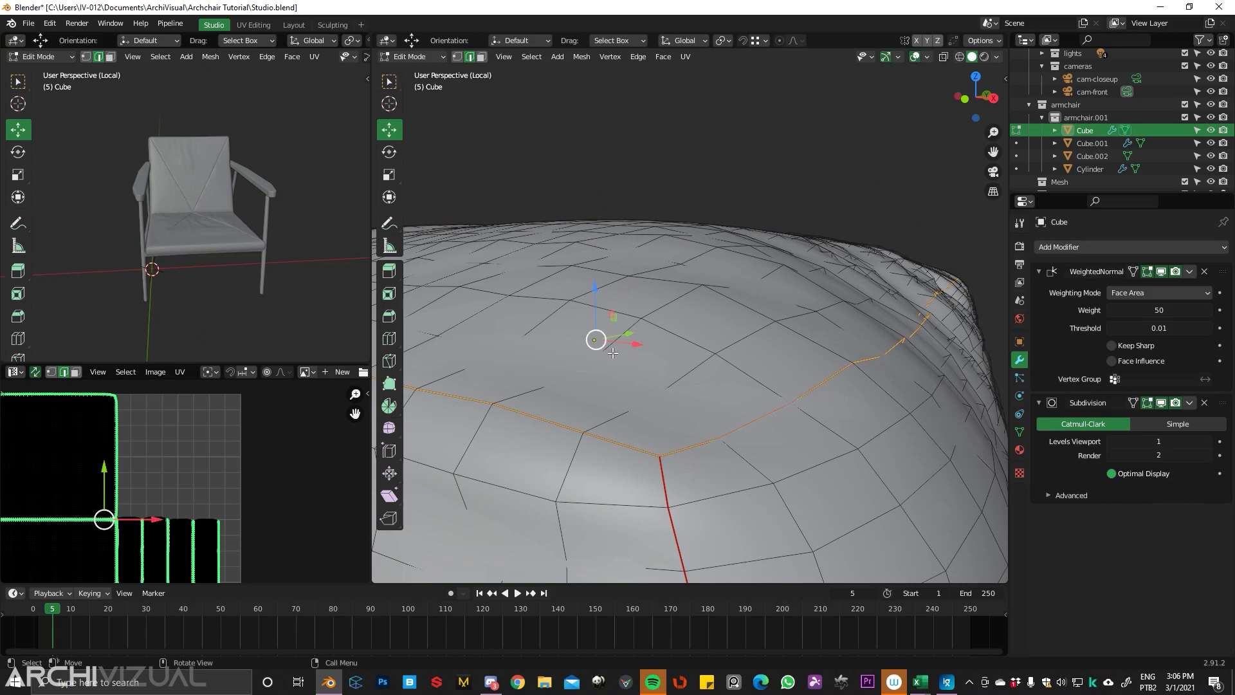
pyautogui.hotkey('shift', 'd')
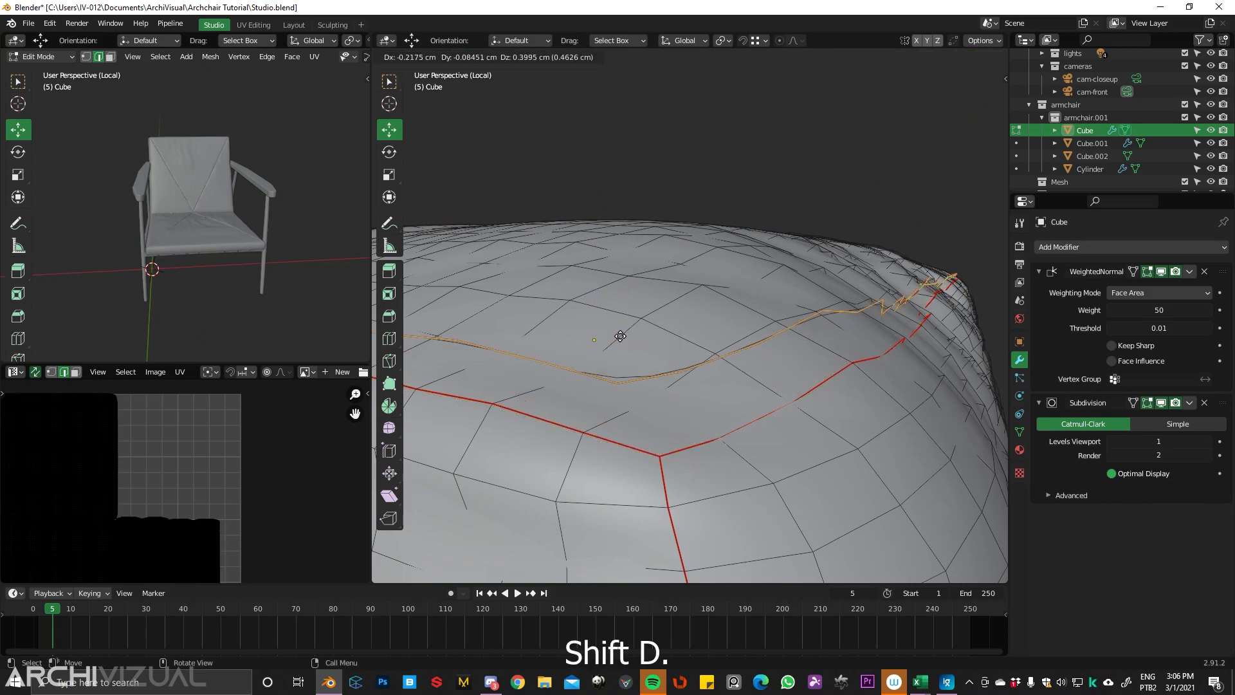
pyautogui.rightClick(635, 325)
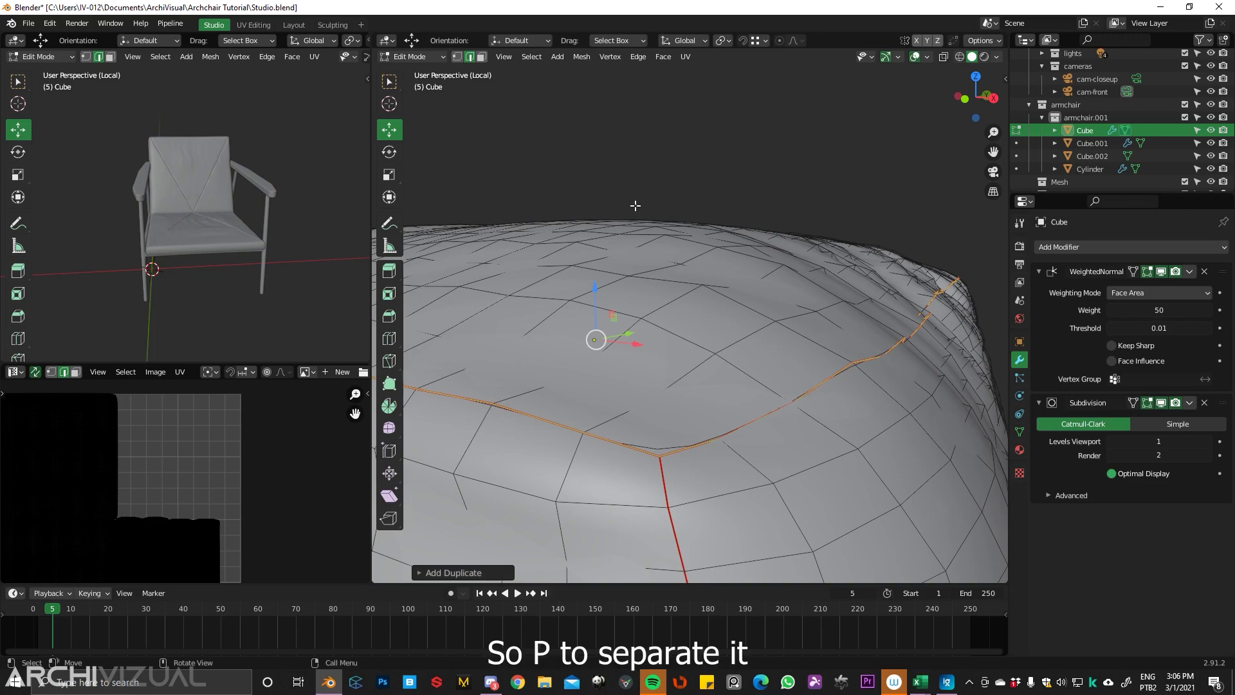
pyautogui.press('p')
pyautogui.click(614, 203)
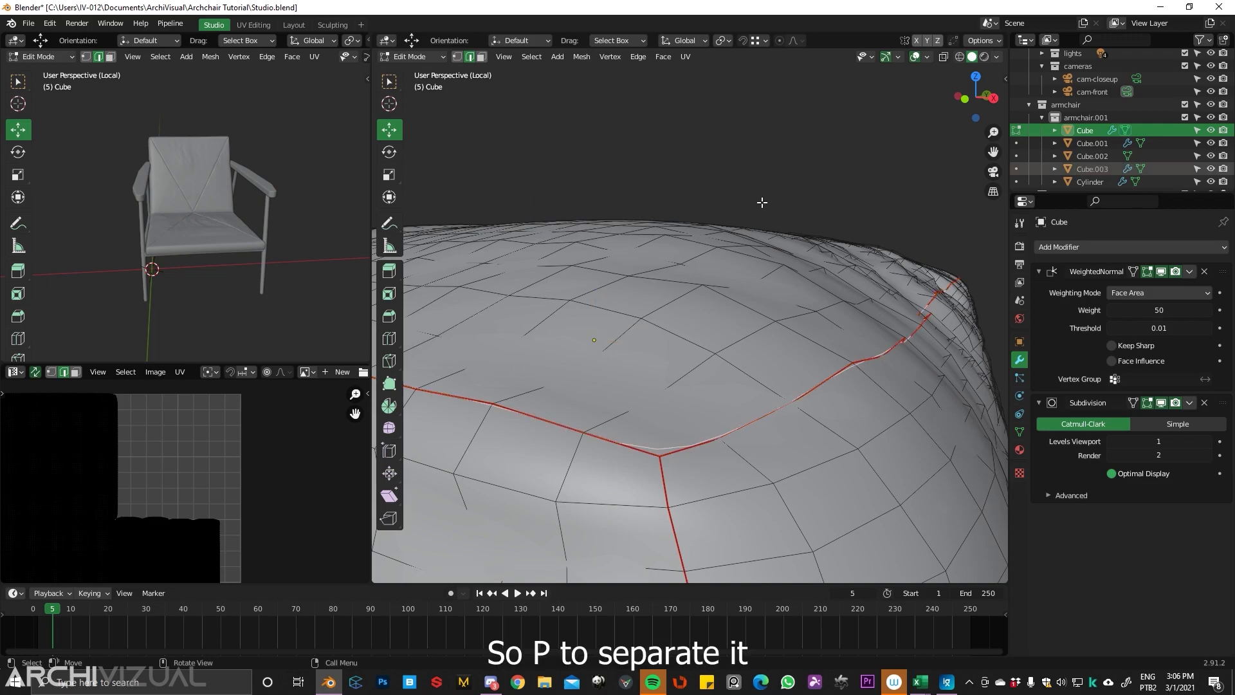
# - Return to Object Mode, hide the cushion and select the separated seam edge object
pyautogui.press('Tab')
pyautogui.click(729, 95)
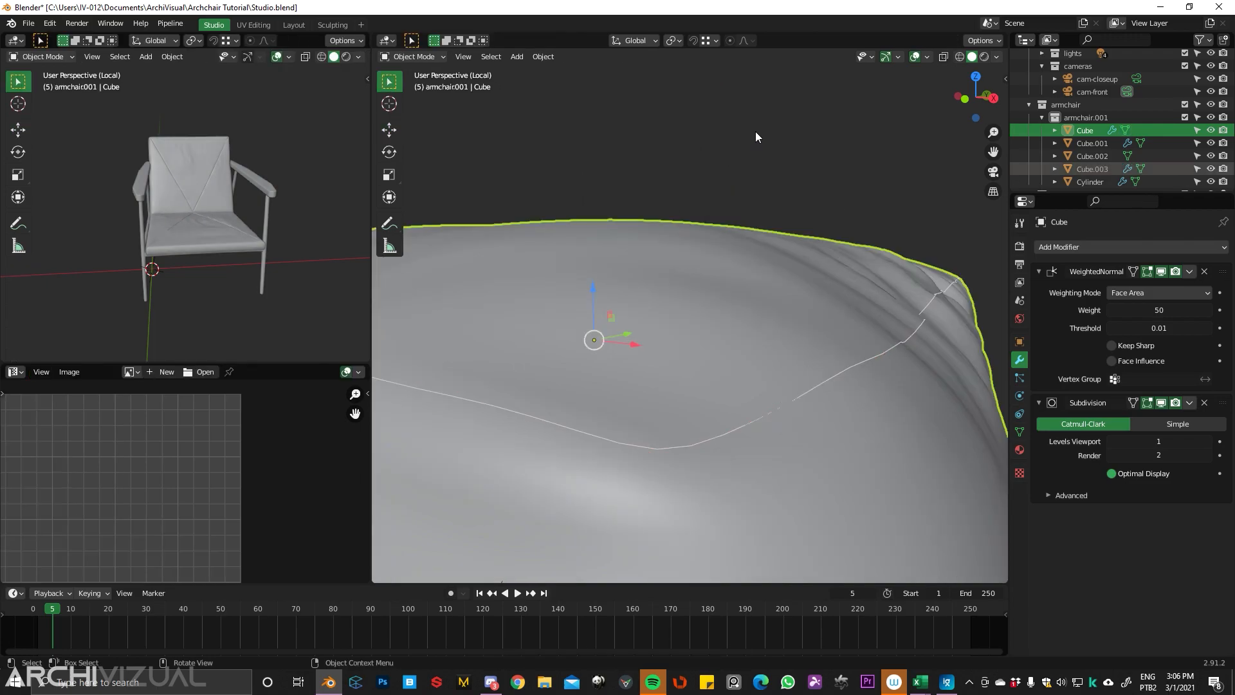
pyautogui.click(755, 132)
pyautogui.click(727, 307)
pyautogui.moveTo(656, 283); pyautogui.dragTo(651, 329, button='middle')
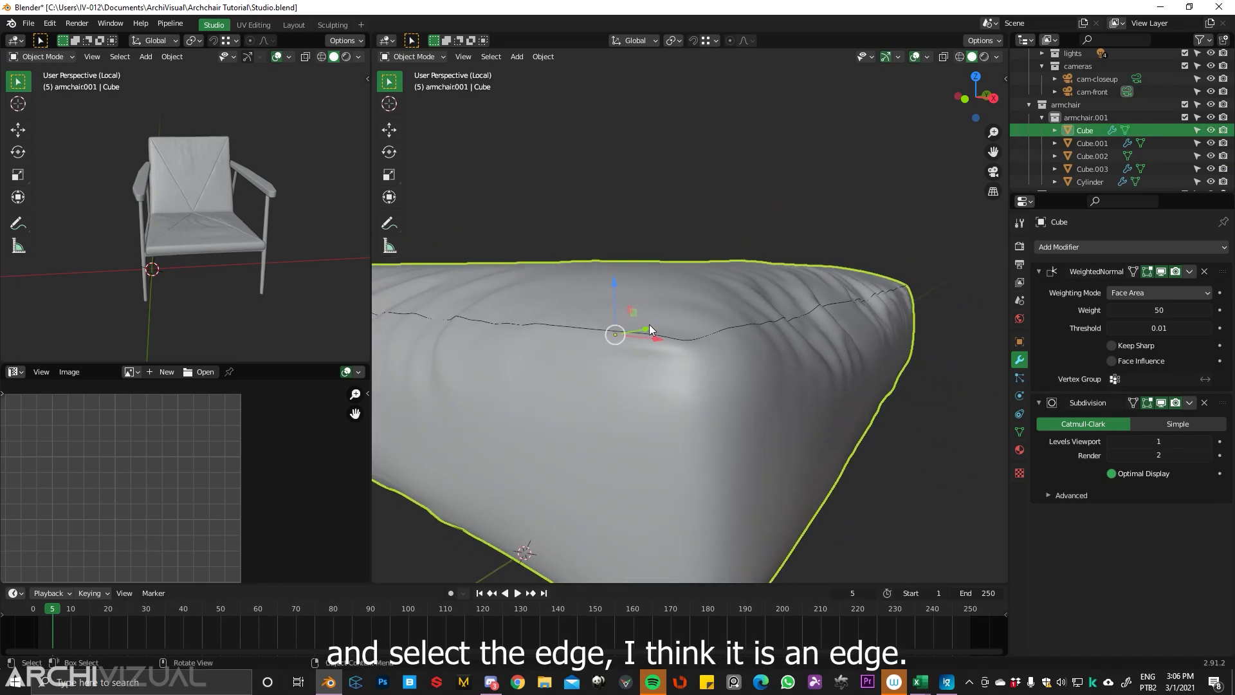
pyautogui.press('h')
pyautogui.click(700, 343)
pyautogui.keyDown('ctrl'); pyautogui.moveTo(700, 345); pyautogui.dragTo(636, 303, button='middle'); pyautogui.keyUp('ctrl')
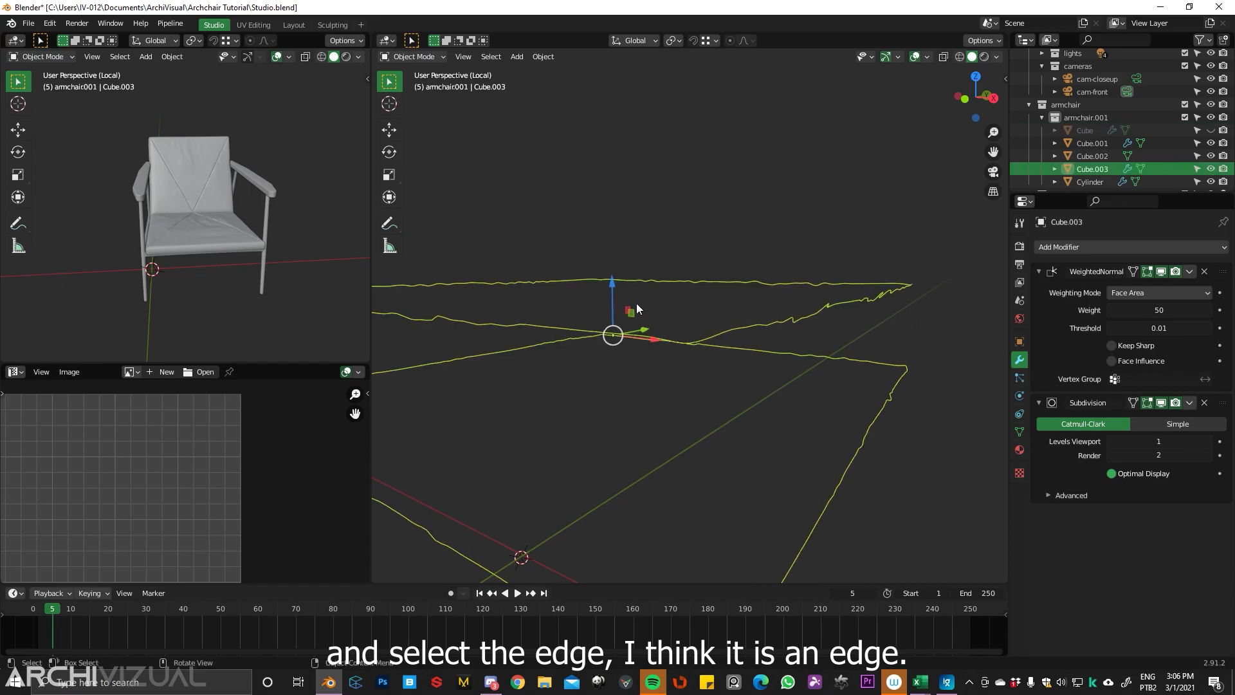
# - Convert the separated seam edge object to a curve and open its geometry settings
pyautogui.click(543, 58)
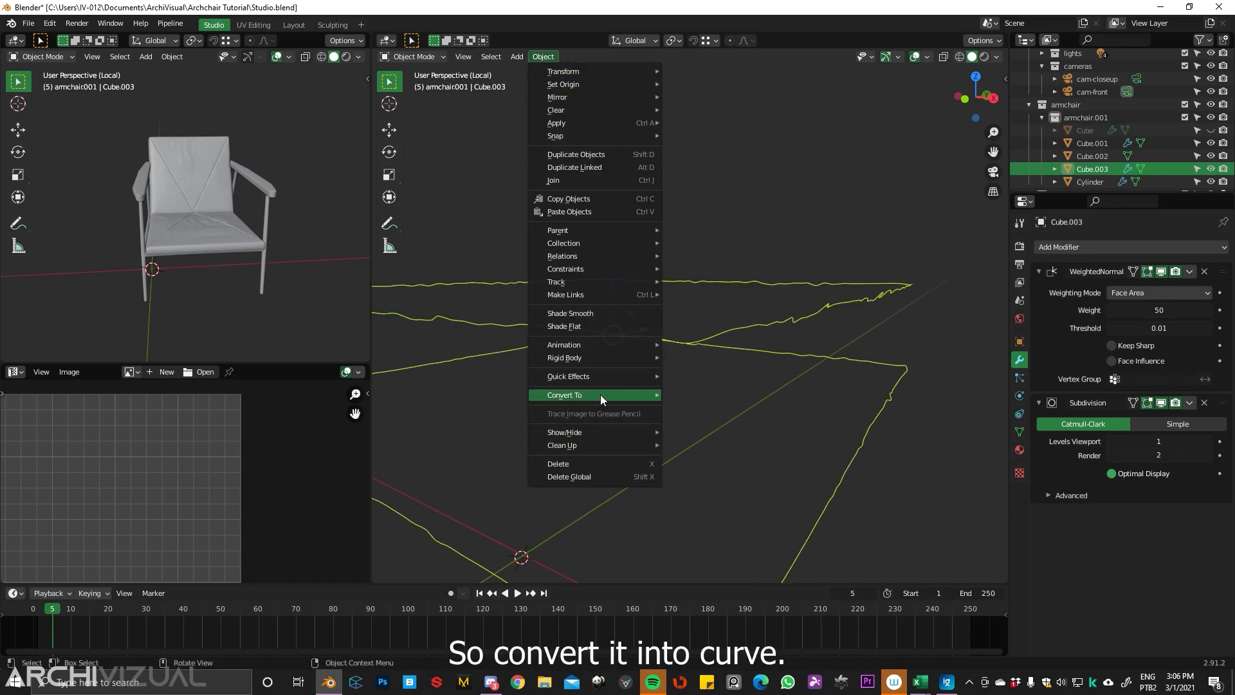
pyautogui.moveTo(601, 394)
pyautogui.click(697, 392)
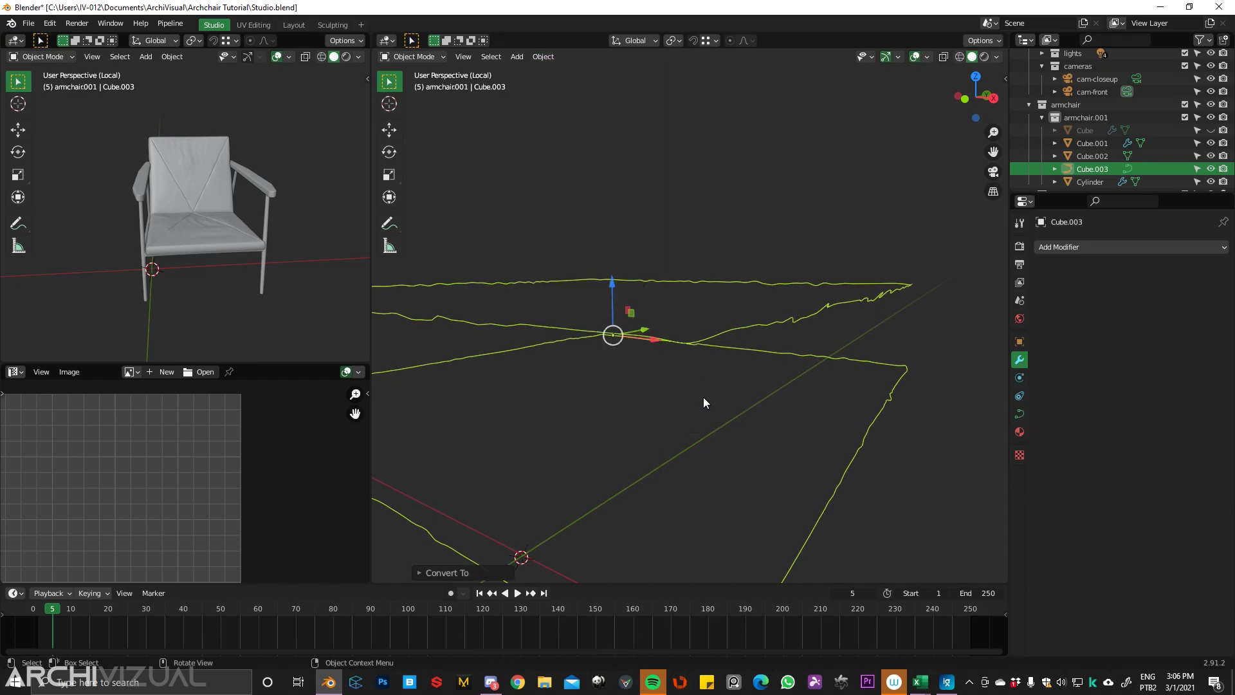
pyautogui.click(1019, 414)
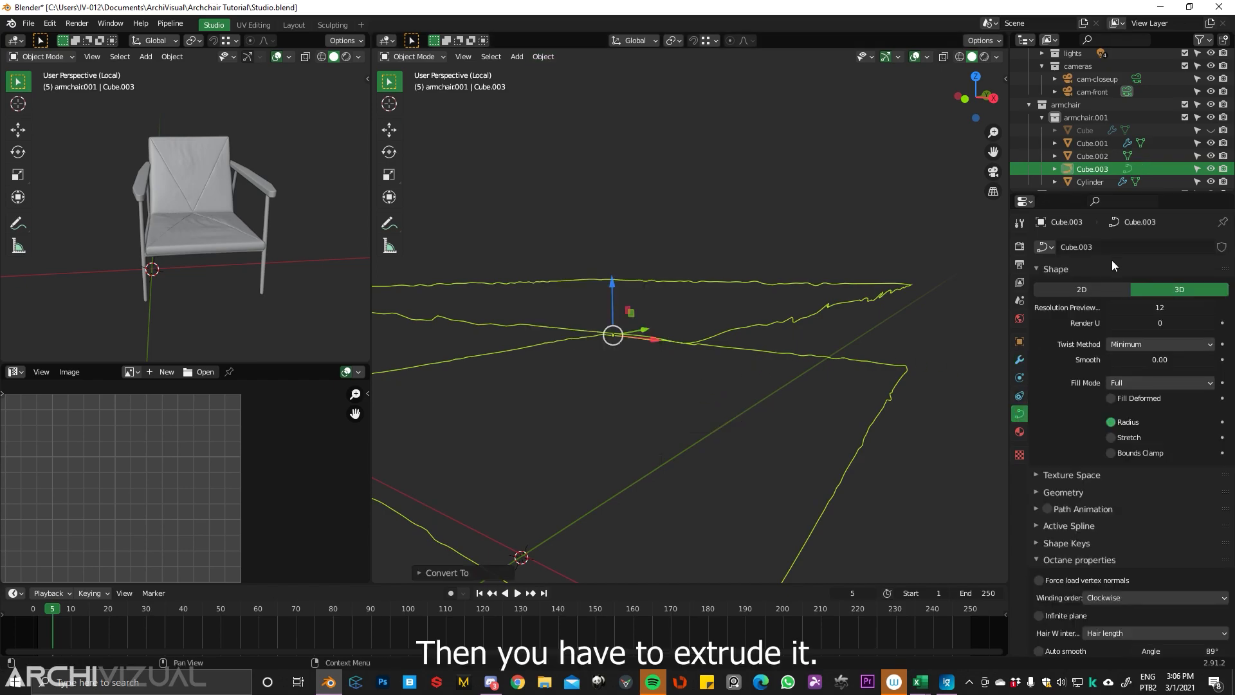
pyautogui.scroll(-3, 1070, 375)
pyautogui.click(1071, 412)
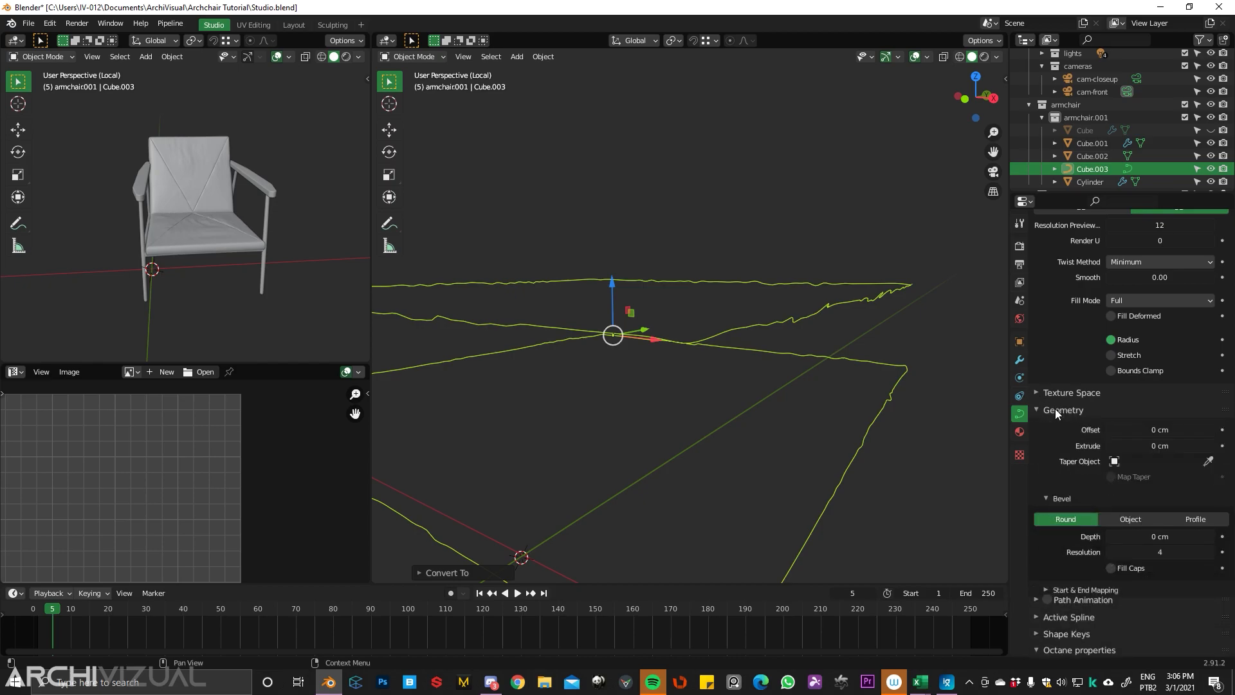
pyautogui.moveTo(738, 399); pyautogui.dragTo(898, 368, button='middle')
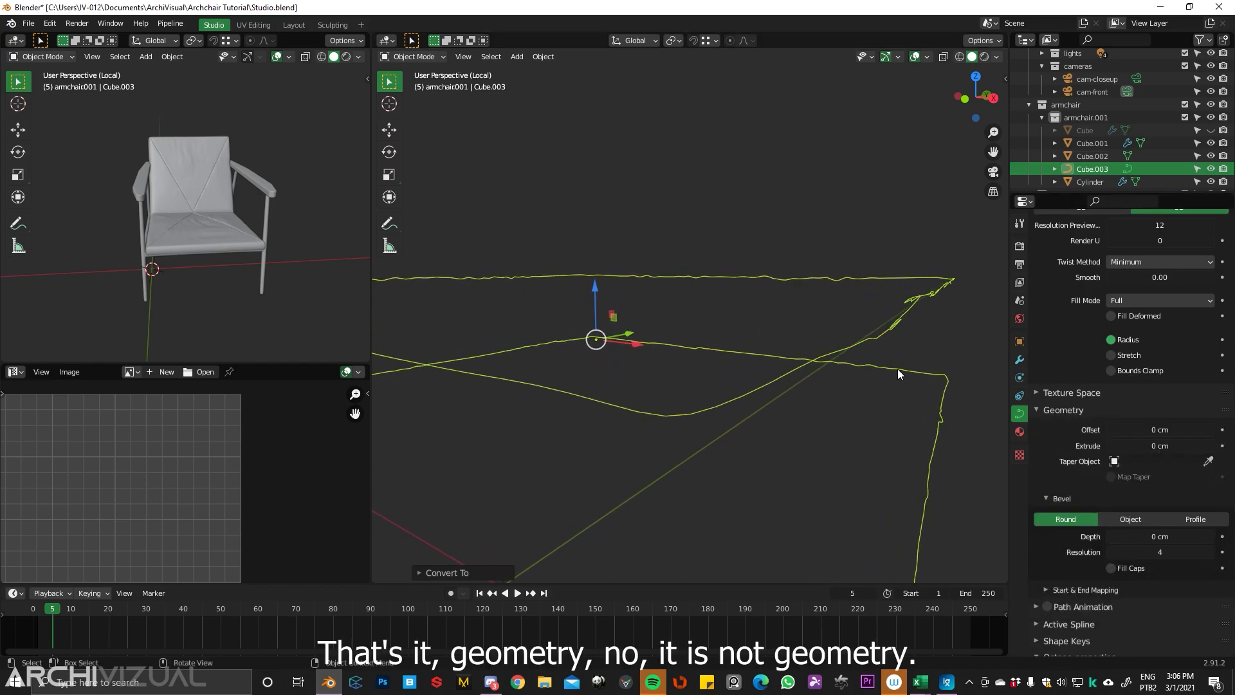
pyautogui.click(1197, 429)
pyautogui.write('1')
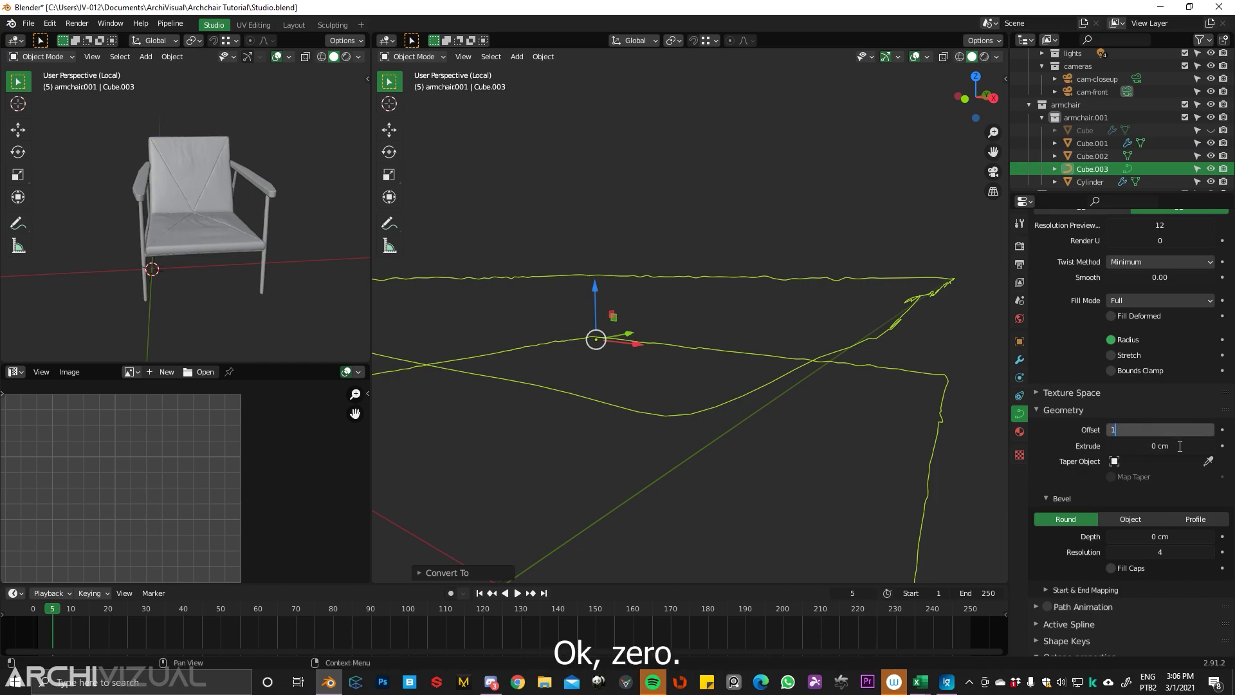
pyautogui.write('0')
pyautogui.press('Return')
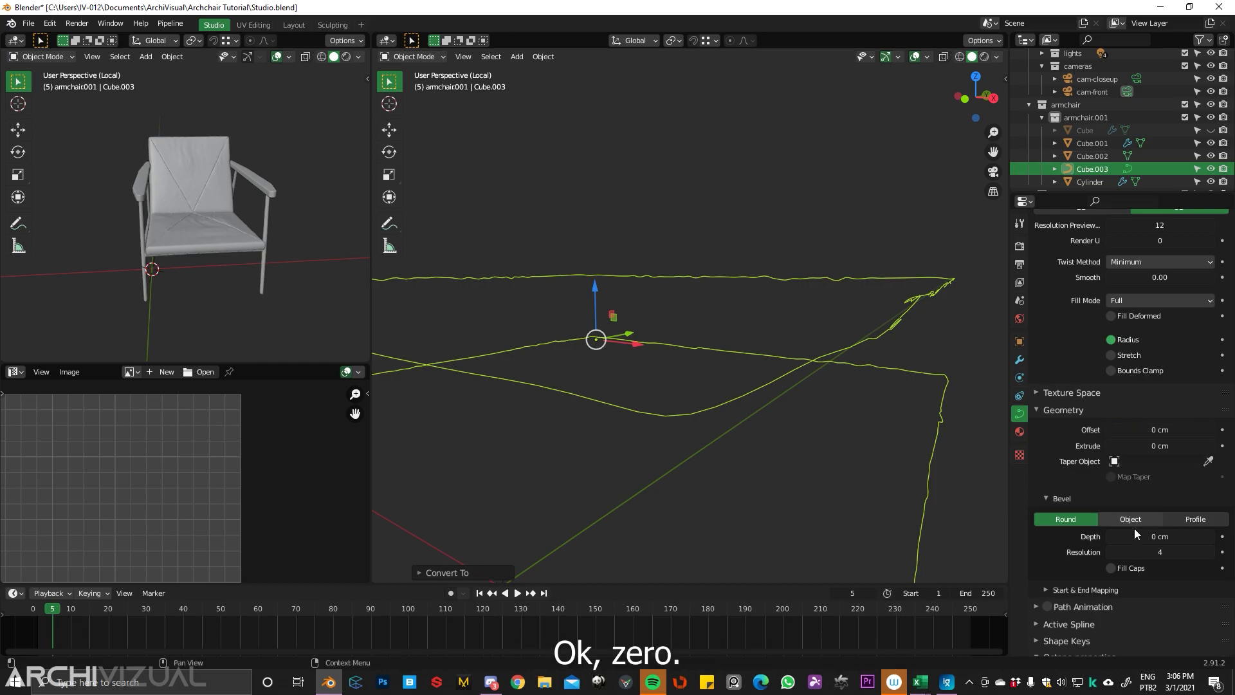
pyautogui.scroll(-1, 1135, 526)
pyautogui.moveTo(1160, 522)
pyautogui.mouseDown()
pyautogui.moveTo(1181, 522)
pyautogui.moveTo(1163, 520)
pyautogui.mouseUp()
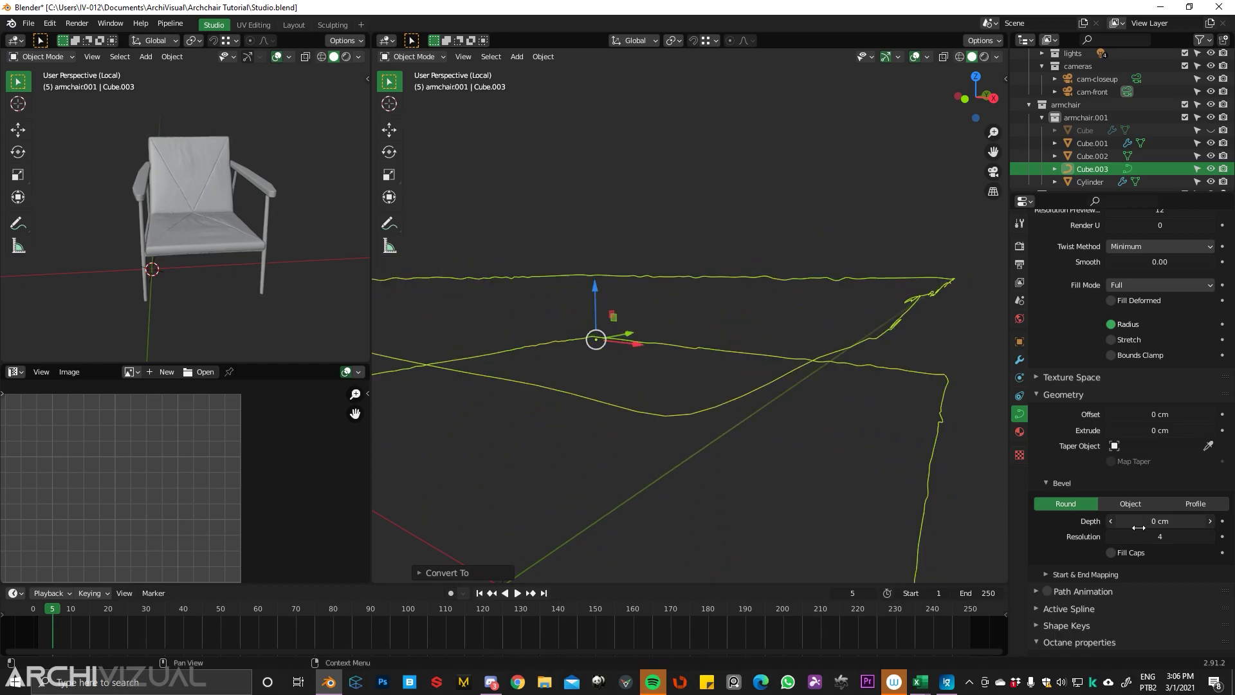
# - Exit Local View to bring back the whole armchair and unhide the seat cushion beneath the seam curve
pyautogui.press('KP_Divide')
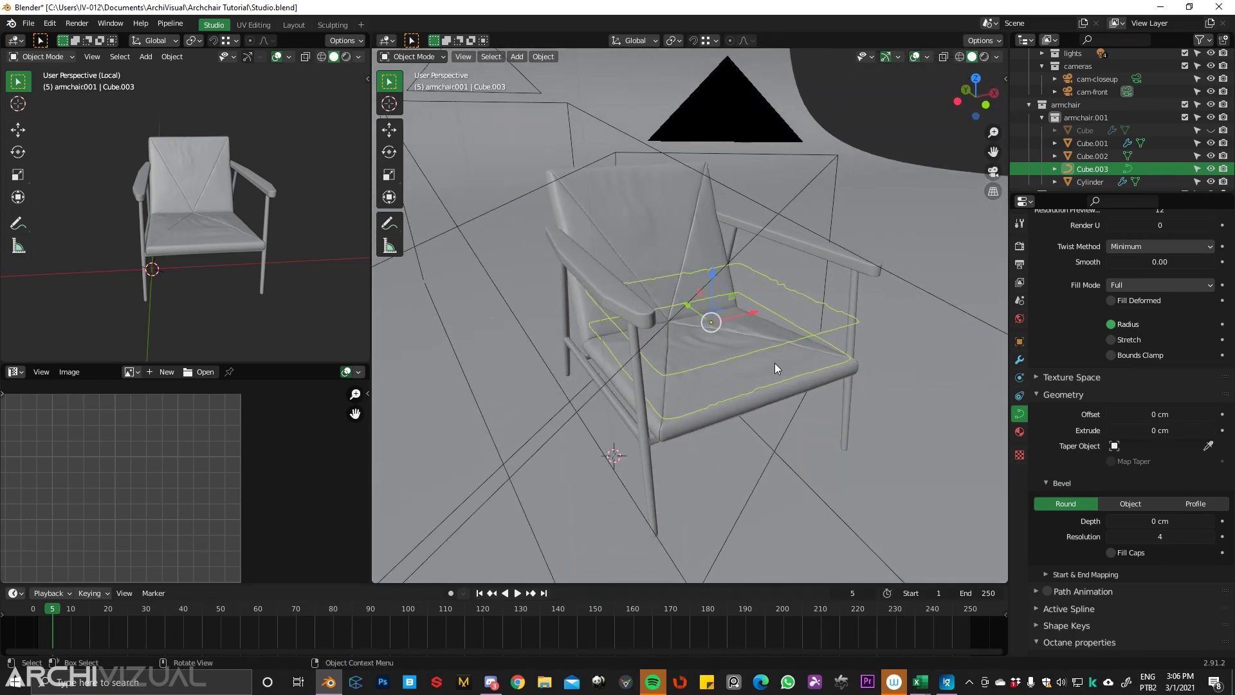
pyautogui.hotkey('alt', 'g')
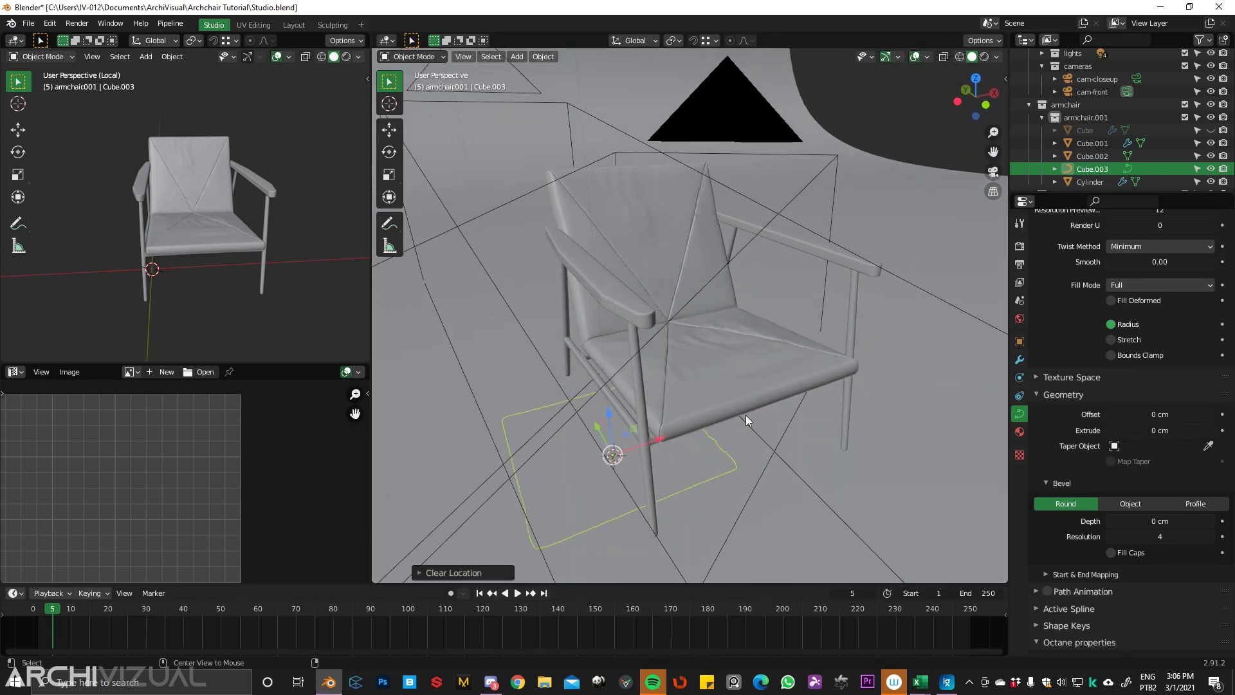
pyautogui.hotkey('ctrl', 'z')
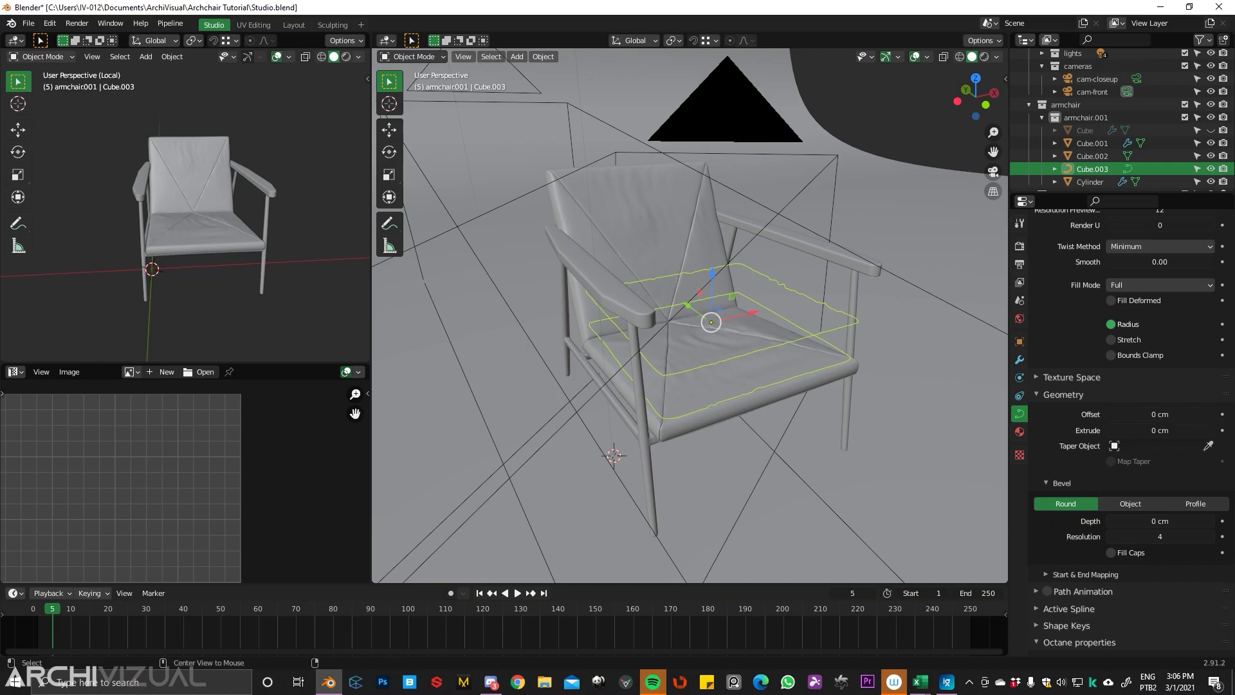
pyautogui.keyDown('ctrl'); pyautogui.moveTo(791, 279); pyautogui.dragTo(783, 184, button='middle'); pyautogui.keyUp('ctrl')
pyautogui.keyDown('ctrl'); pyautogui.moveTo(747, 353); pyautogui.dragTo(772, 276, button='middle'); pyautogui.keyUp('ctrl')
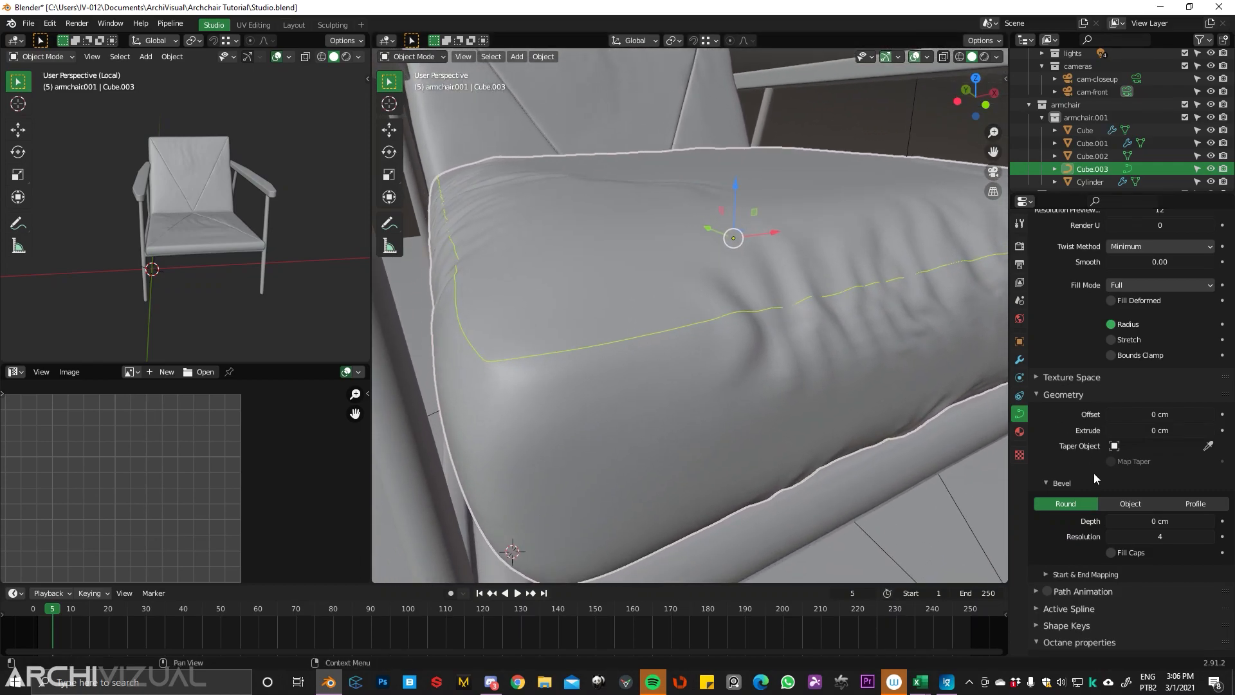
# - Give the seam curve a round bevel with a depth of 0.1 cm
pyautogui.click(1211, 522)
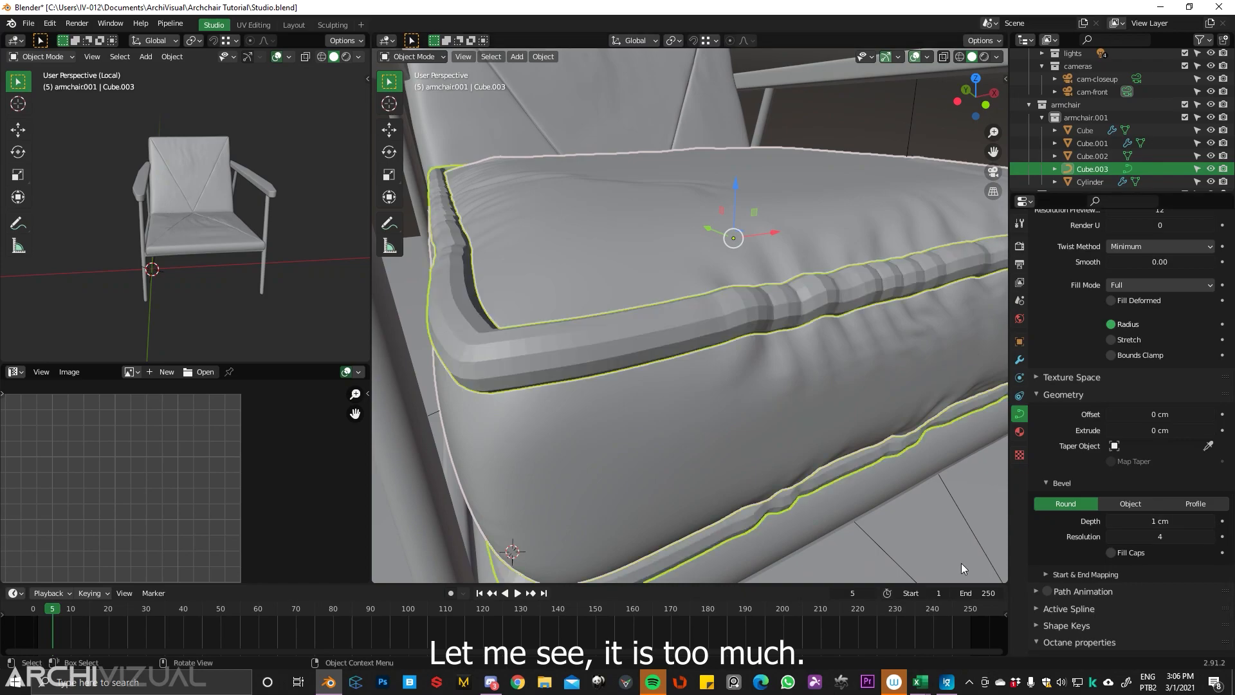
pyautogui.doubleClick(1172, 521)
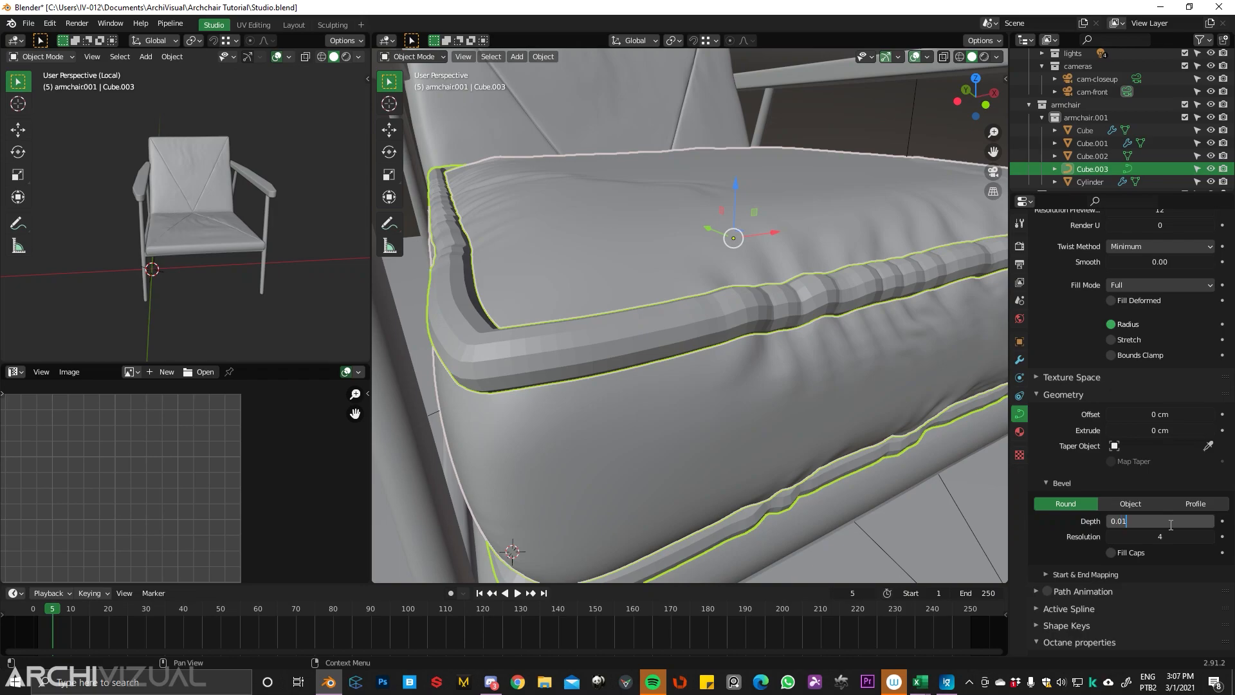
pyautogui.write('0.01')
pyautogui.press('Return')
pyautogui.doubleClick(1168, 524)
pyautogui.write('.1')
pyautogui.press('Return')
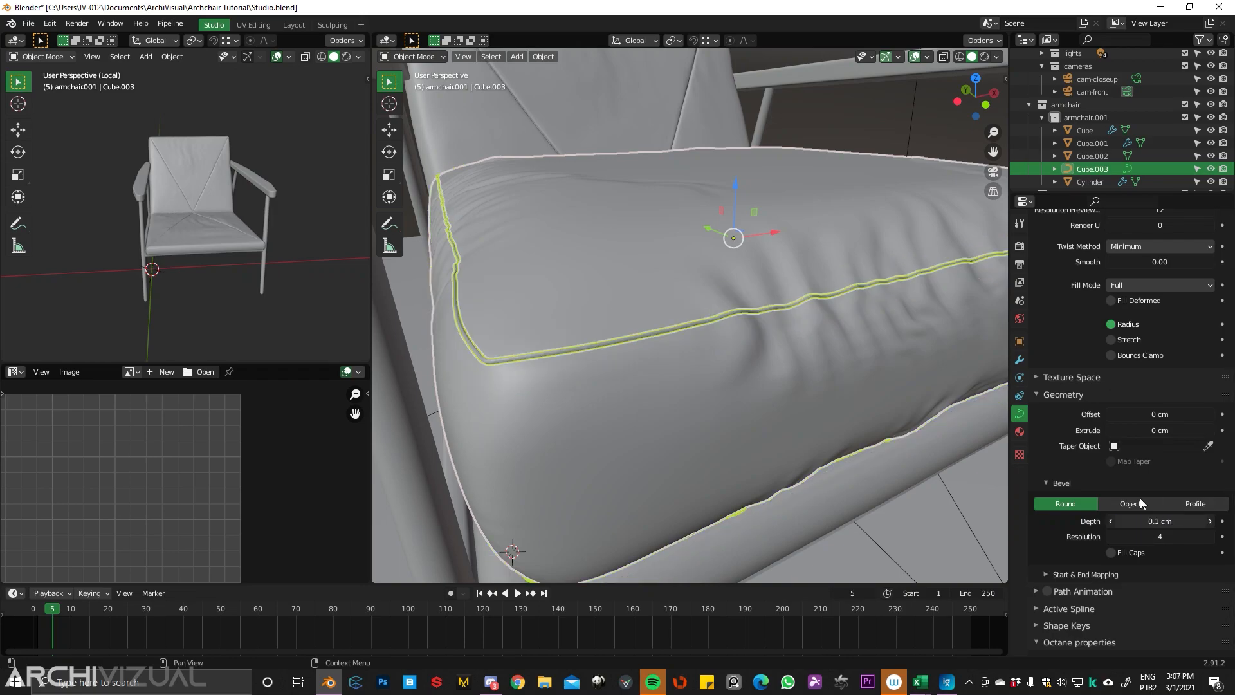
# - Select the seam curve around the seat cushion and raise its bevel depth to 0.3 cm
pyautogui.click(663, 353)
pyautogui.moveTo(727, 336); pyautogui.dragTo(964, 374, button='middle')
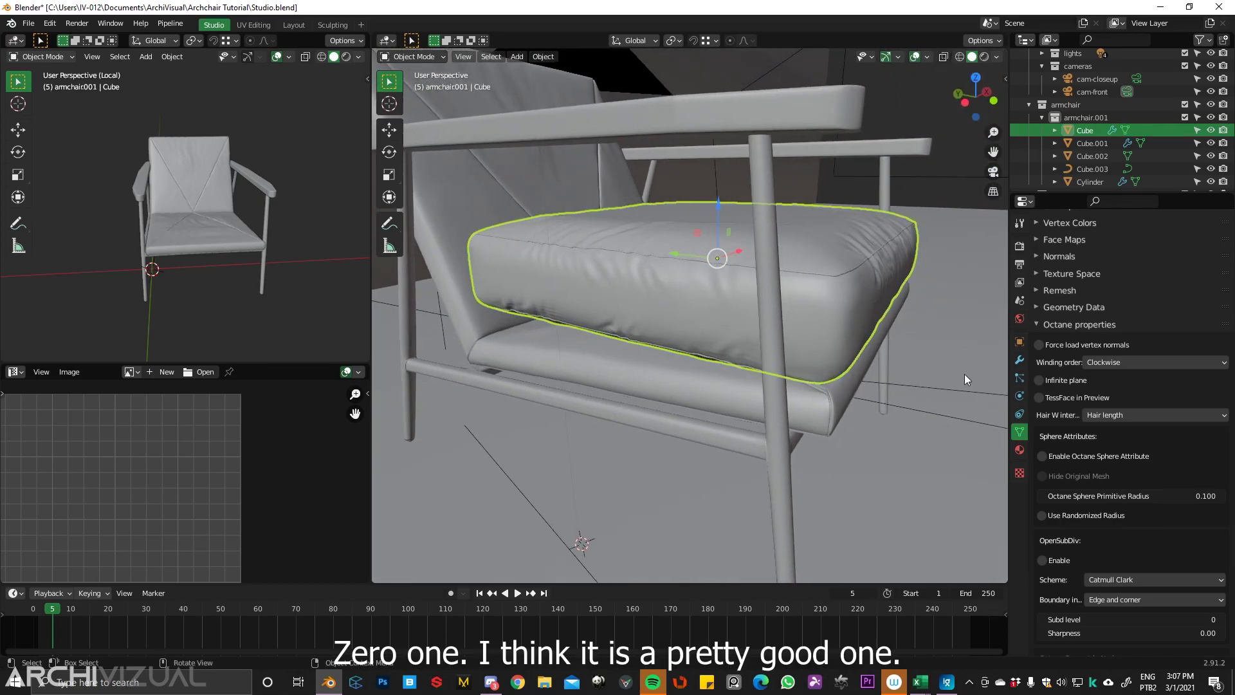
pyautogui.click(841, 281)
pyautogui.click(1152, 520)
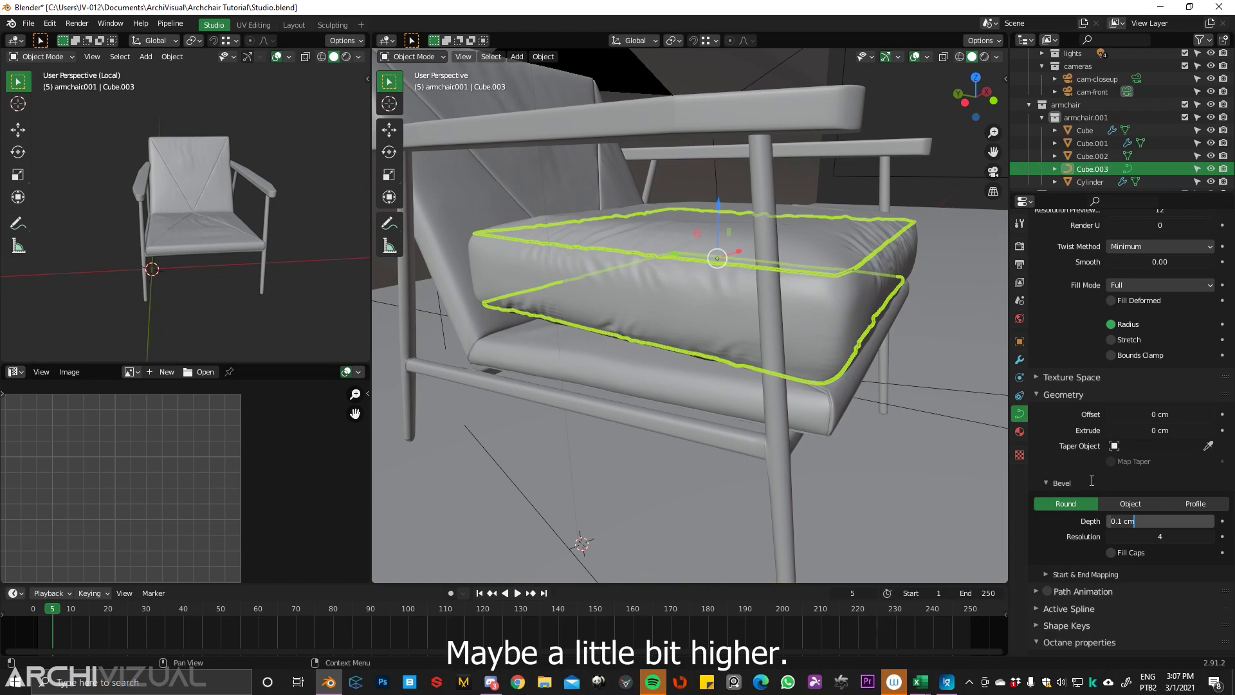
pyautogui.press('Left')
pyautogui.press('Left')
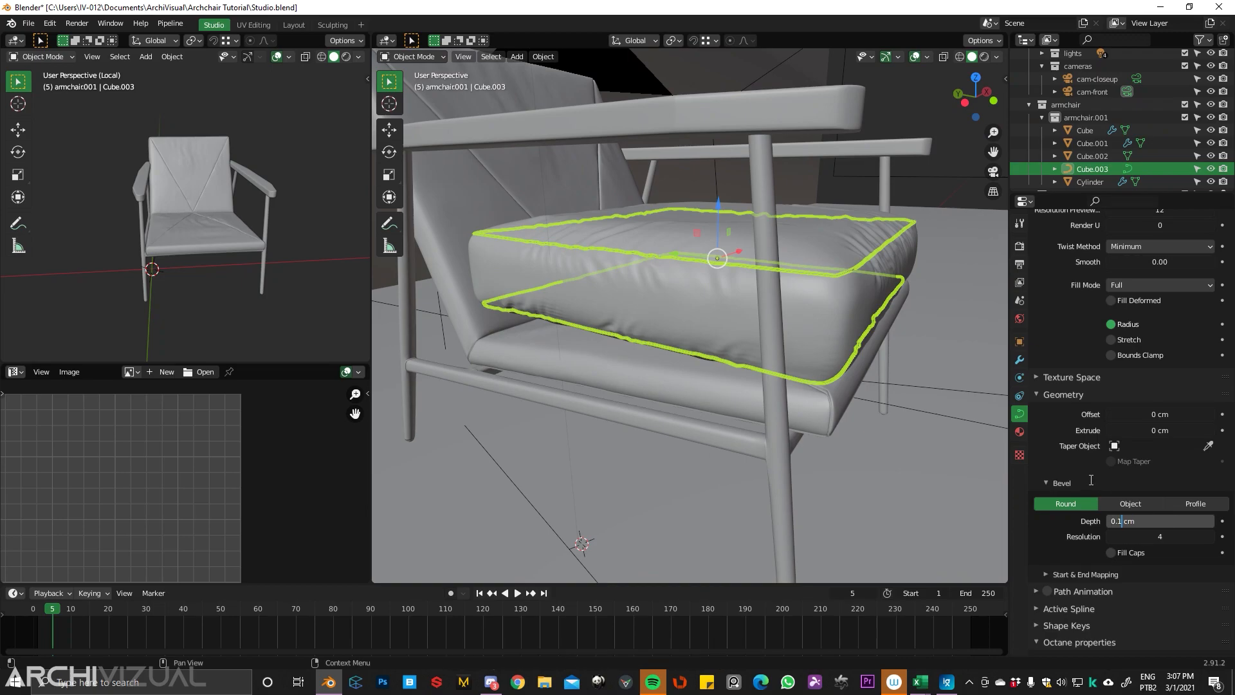
pyautogui.write('3')
pyautogui.press('Return')
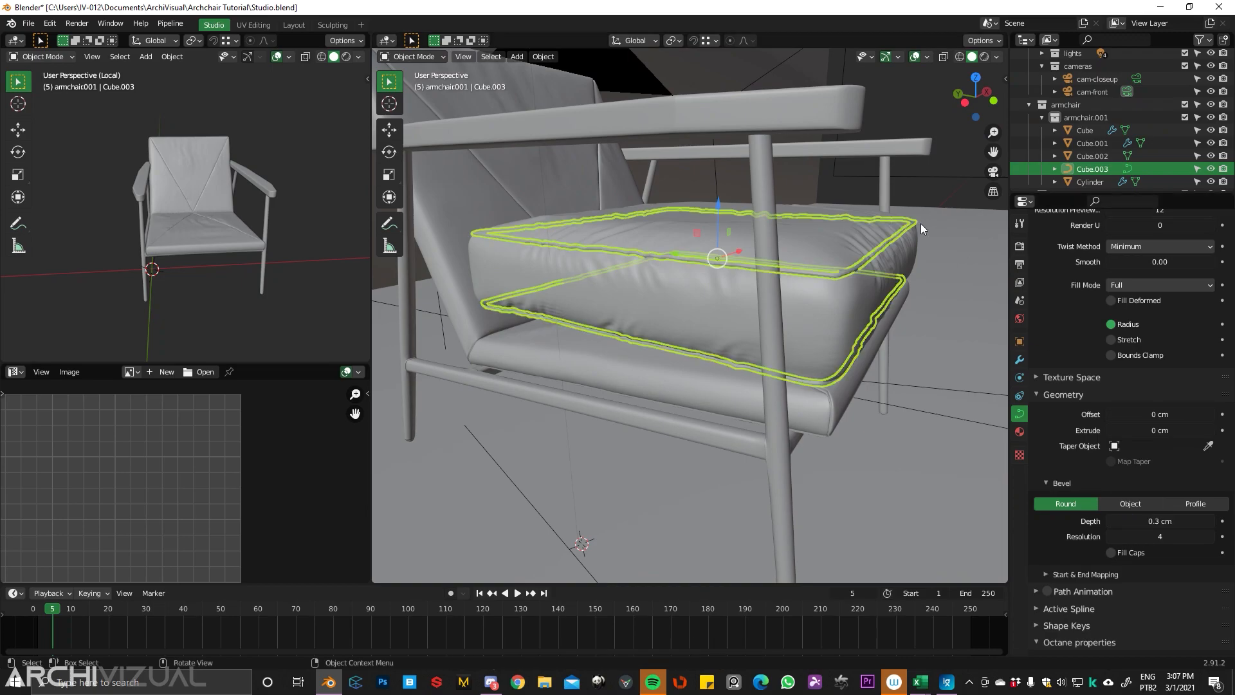
# - Set the seam curve's bevel depth to 0.15 cm and inspect the seam around the cushion
pyautogui.click(1166, 522)
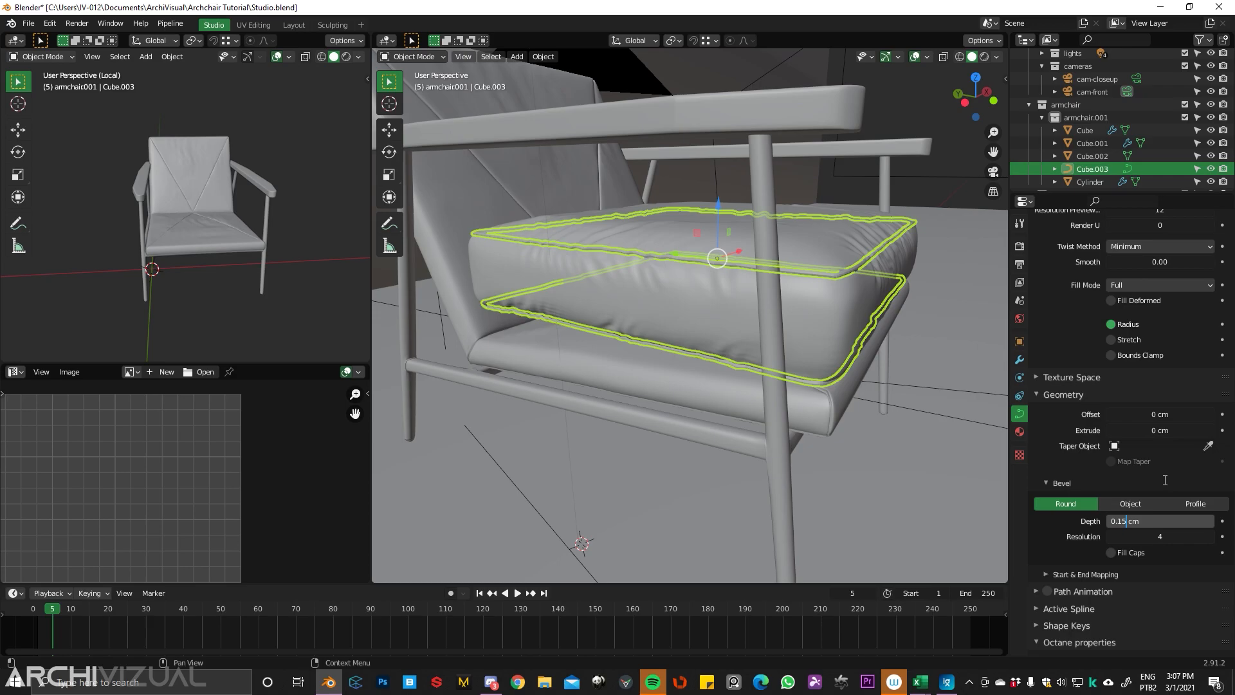
pyautogui.press('Return')
pyautogui.click(855, 311)
pyautogui.moveTo(855, 309); pyautogui.dragTo(724, 323, button='middle')
pyautogui.click(725, 323)
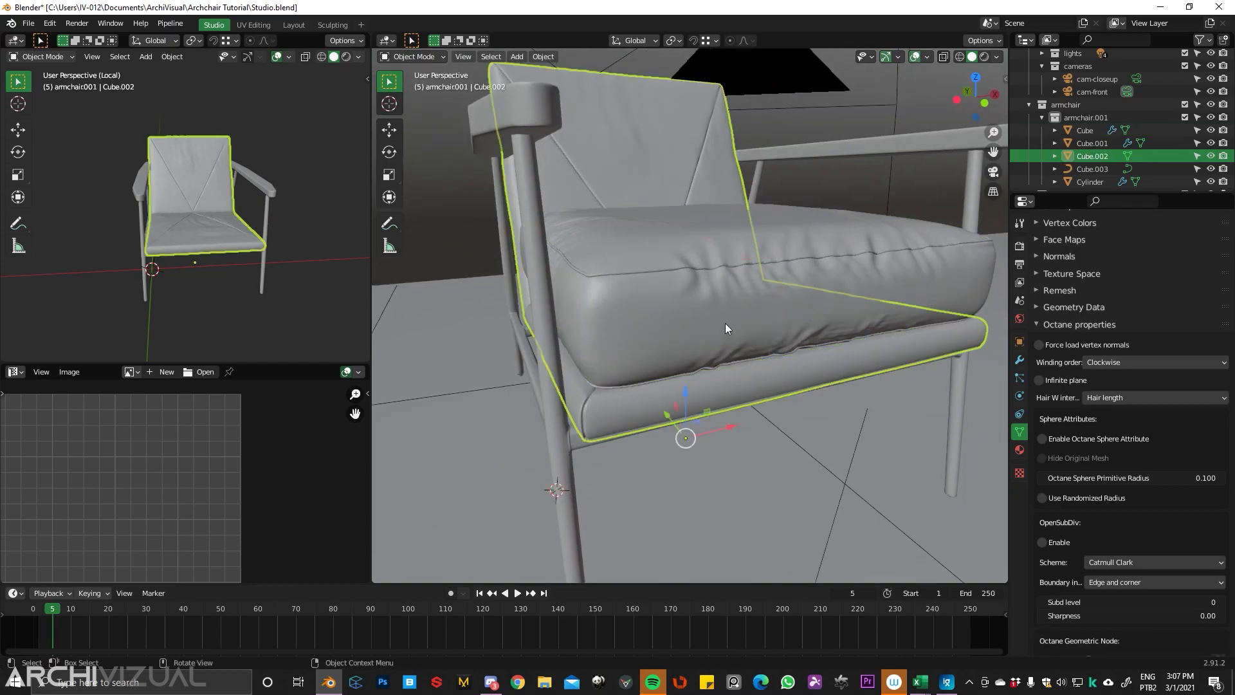
pyautogui.click(688, 307)
pyautogui.moveTo(651, 337); pyautogui.dragTo(965, 322, button='middle')
pyautogui.scroll(4, 804, 315)
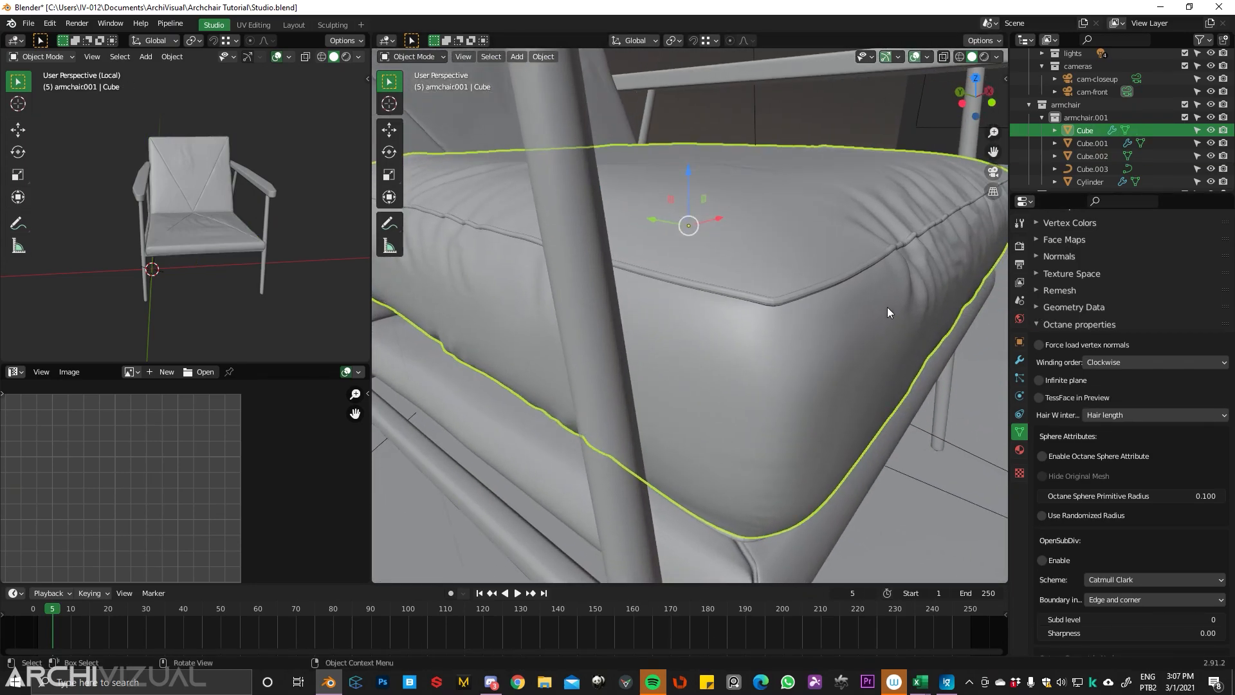
# - Select the beveled seam curve on the seat cushion and convert it to a mesh
pyautogui.click(843, 283)
pyautogui.click(843, 283)
pyautogui.rightClick(842, 283)
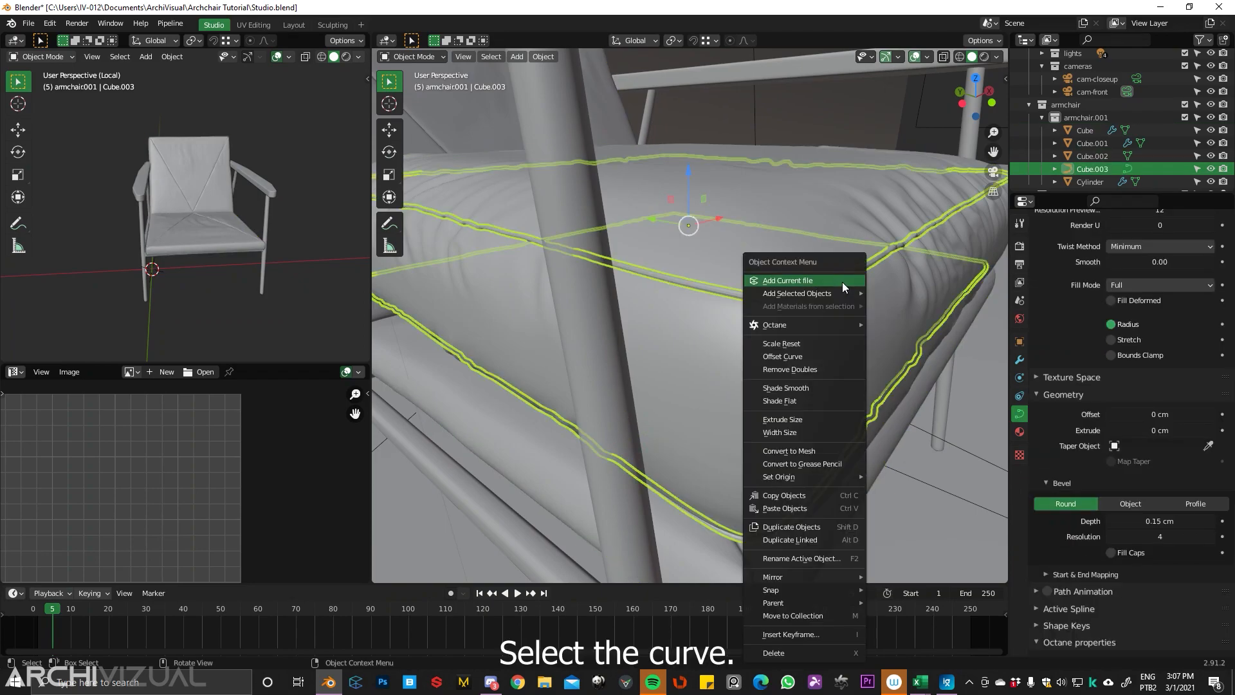
pyautogui.click(860, 308)
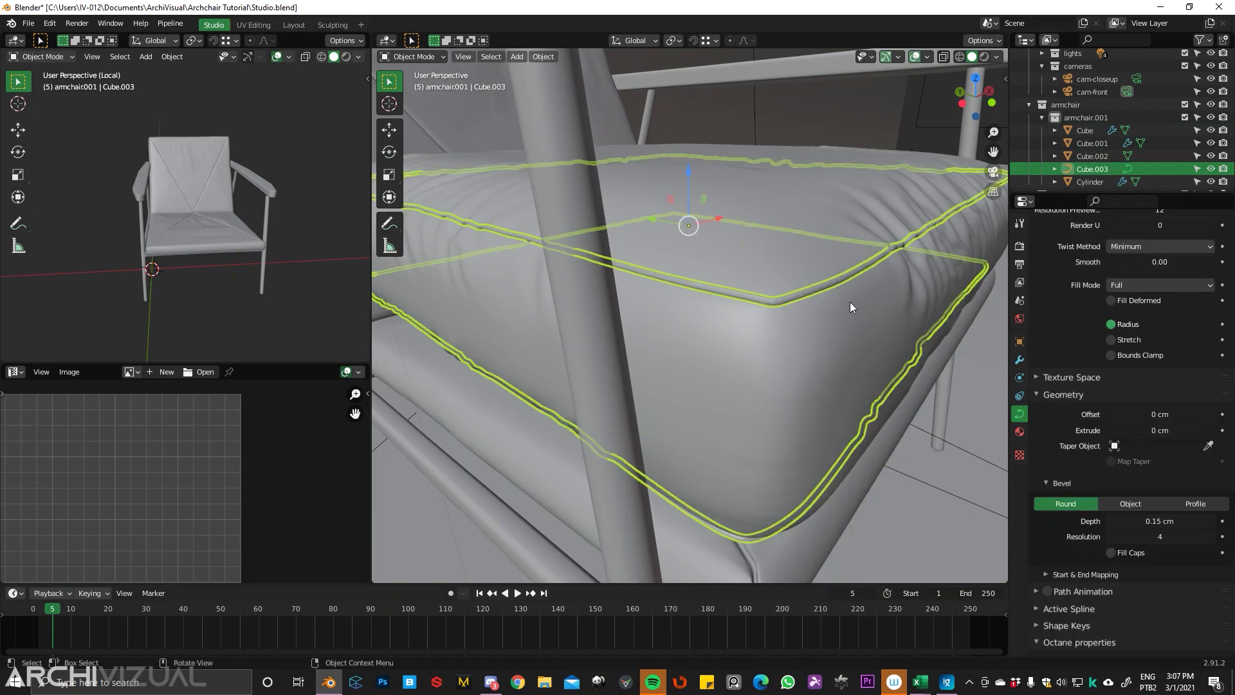
pyautogui.click(821, 287)
pyautogui.rightClick(820, 288)
pyautogui.moveTo(820, 290)
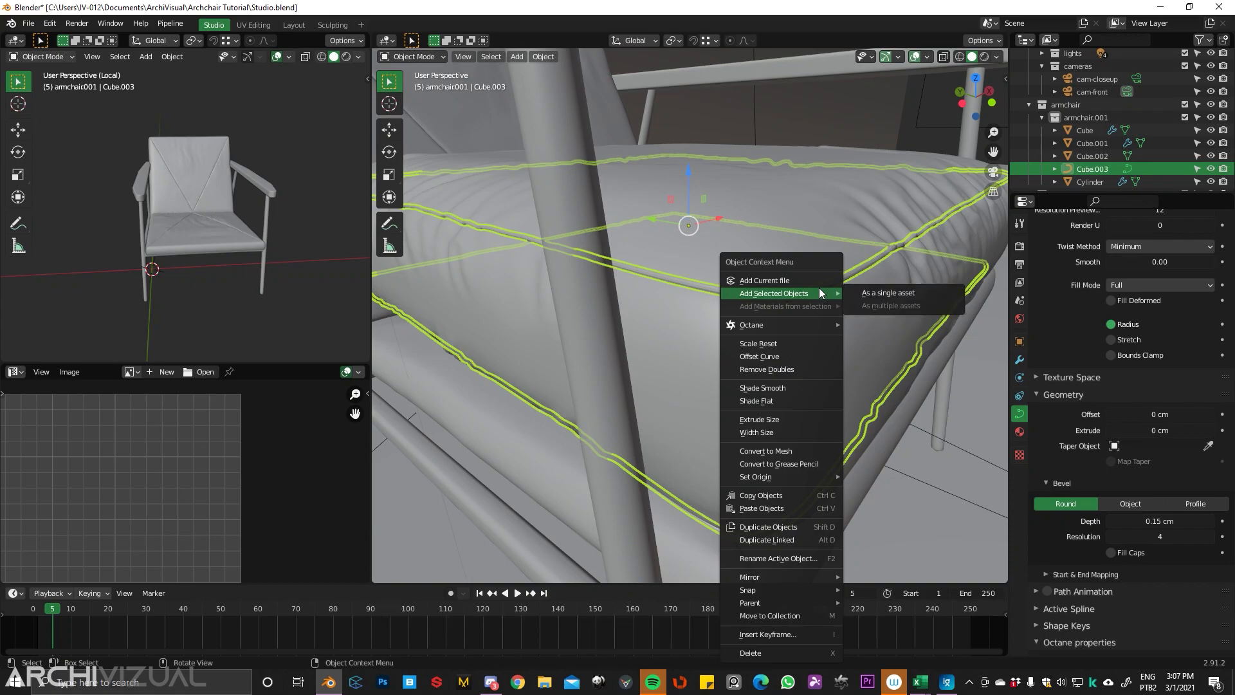
pyautogui.click(789, 451)
# - Apply smooth shading to the converted seam mesh and check it on the cushion
pyautogui.rightClick(779, 291)
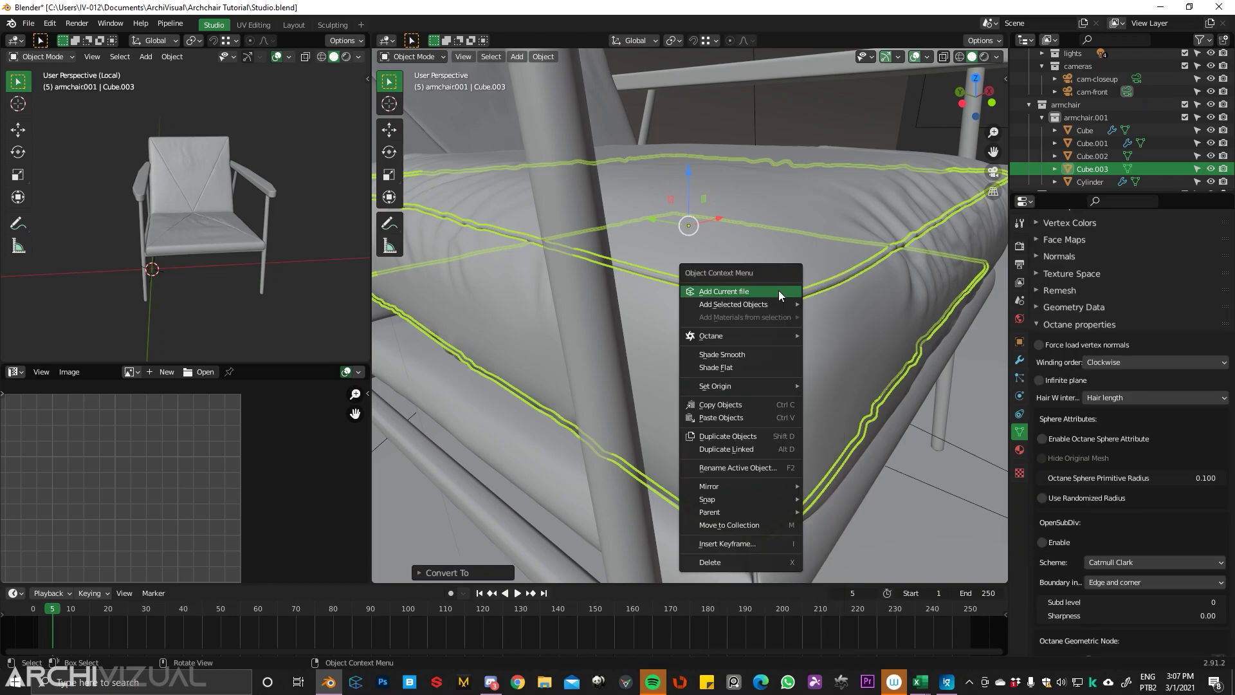
pyautogui.moveTo(791, 319)
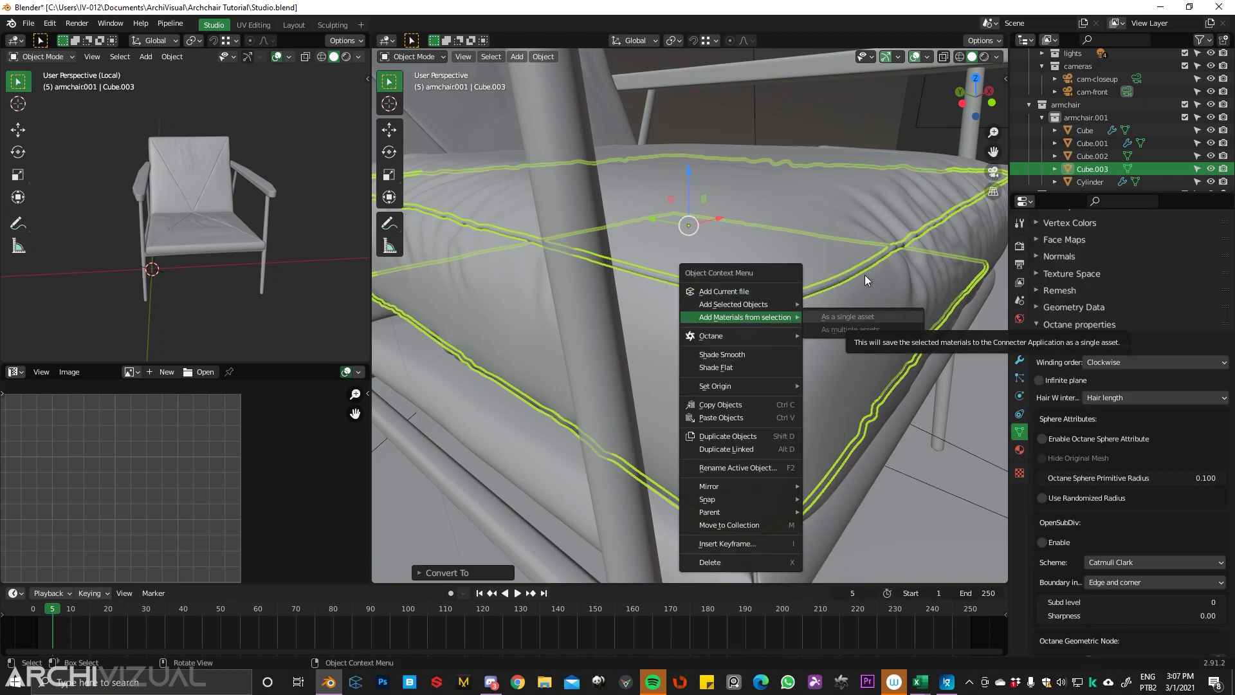
pyautogui.click(825, 316)
pyautogui.click(800, 294)
pyautogui.click(800, 294)
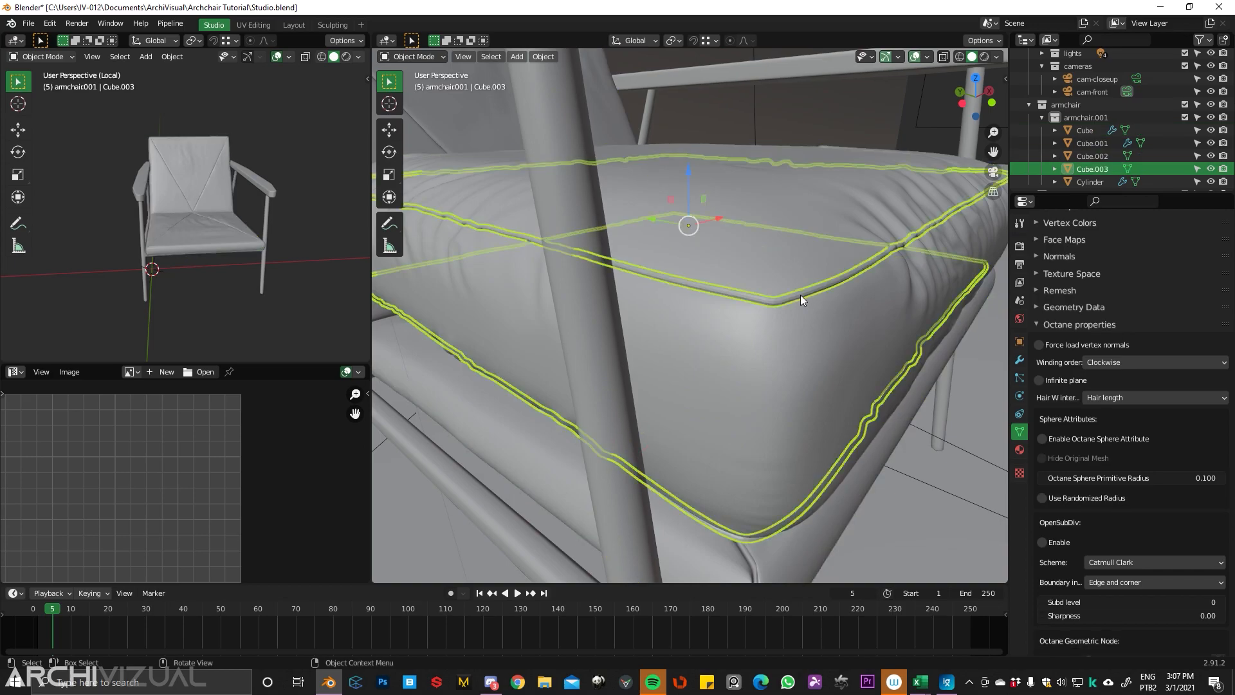
pyautogui.rightClick(801, 298)
pyautogui.click(766, 342)
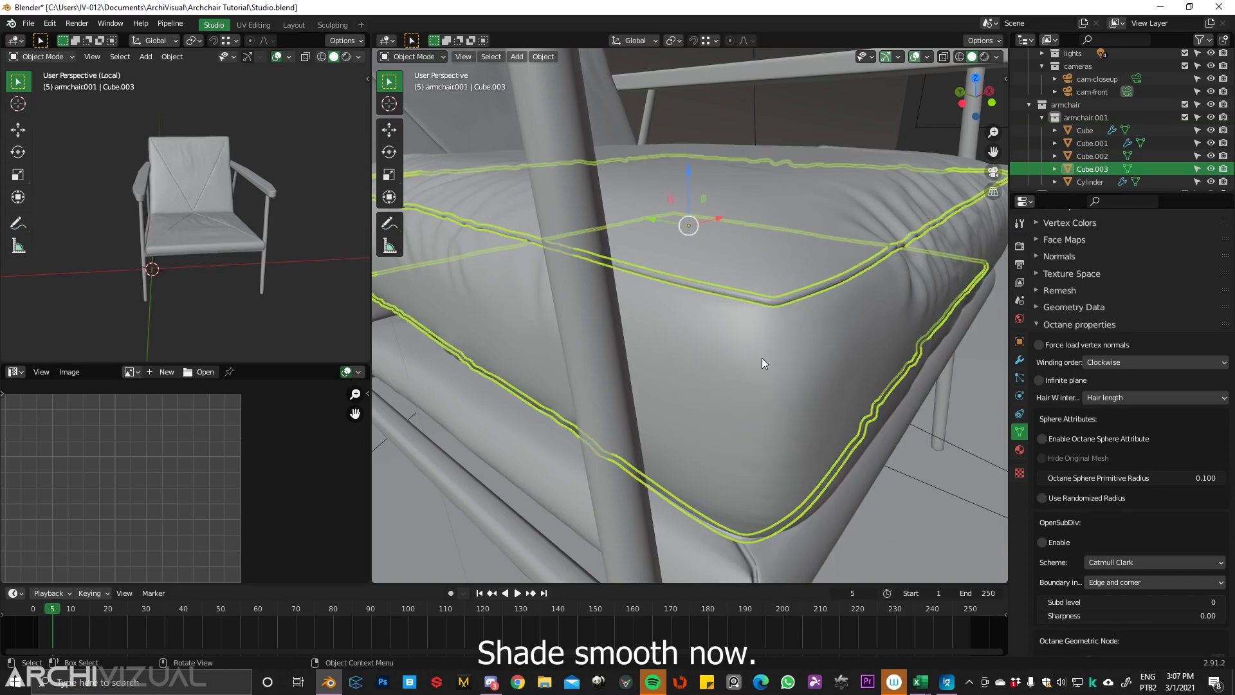
pyautogui.click(804, 344)
pyautogui.moveTo(804, 344); pyautogui.dragTo(638, 294, button='middle')
pyautogui.click(765, 328)
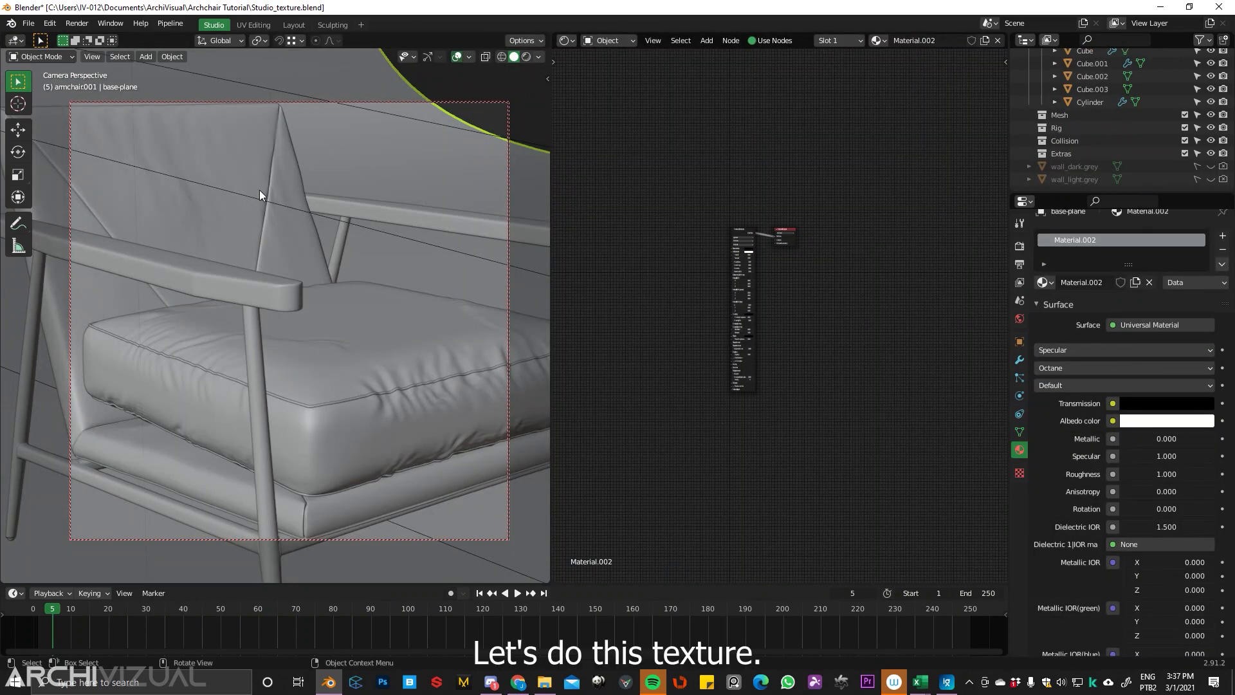
# - Select the seat cushion and leave the camera view to see the whole armchair
pyautogui.click(347, 366)
pyautogui.press('KP_0')
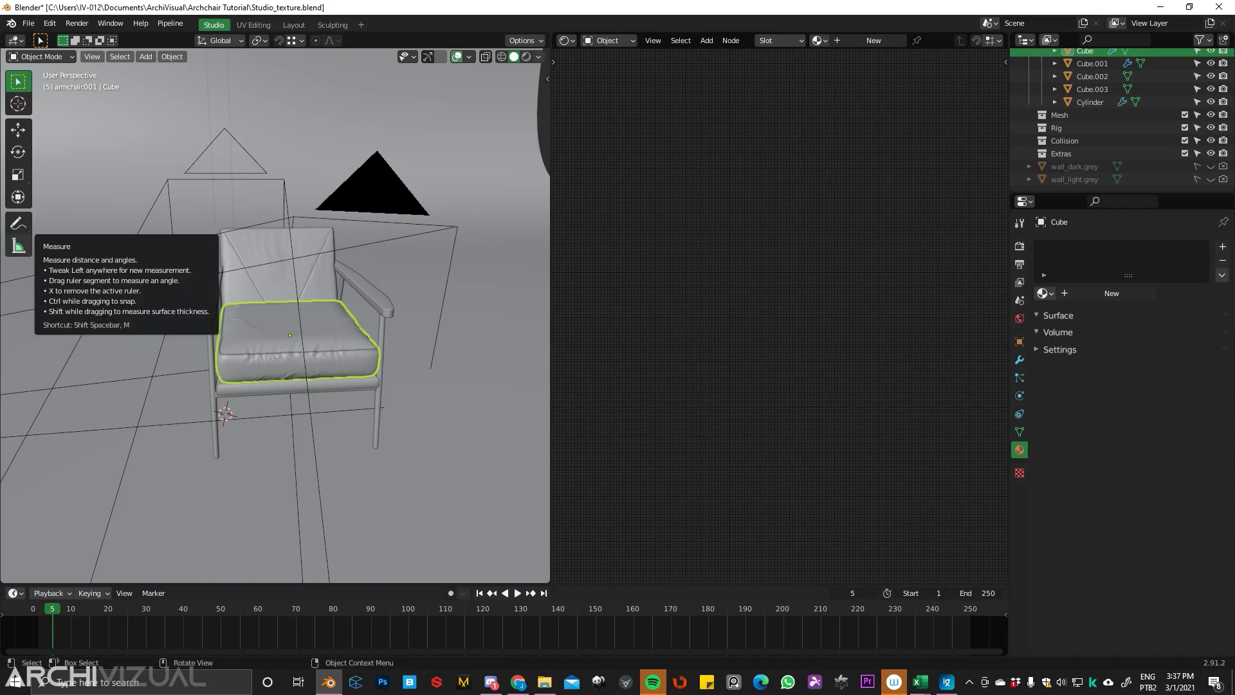
# - Switch to the browser and look over the leather texture results on Poliigon
pyautogui.moveTo(0, 48); pyautogui.dragTo(279, 144)
pyautogui.doubleClick(278, 144)
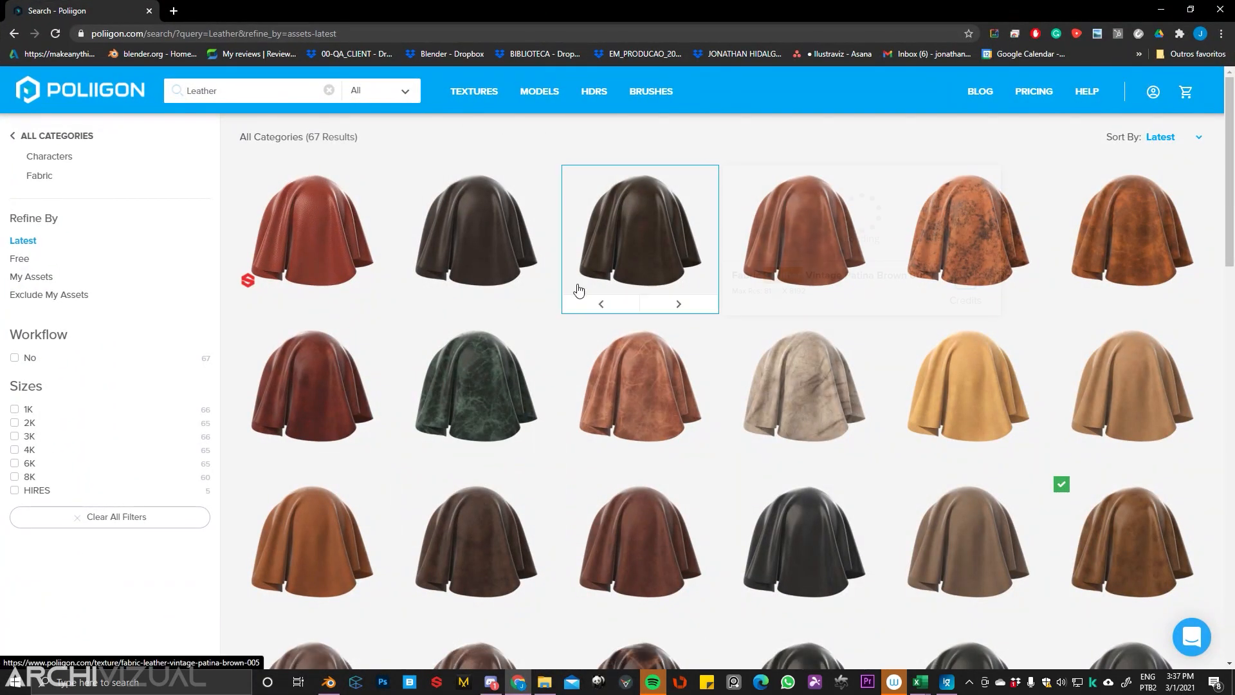
pyautogui.moveTo(505, 287)
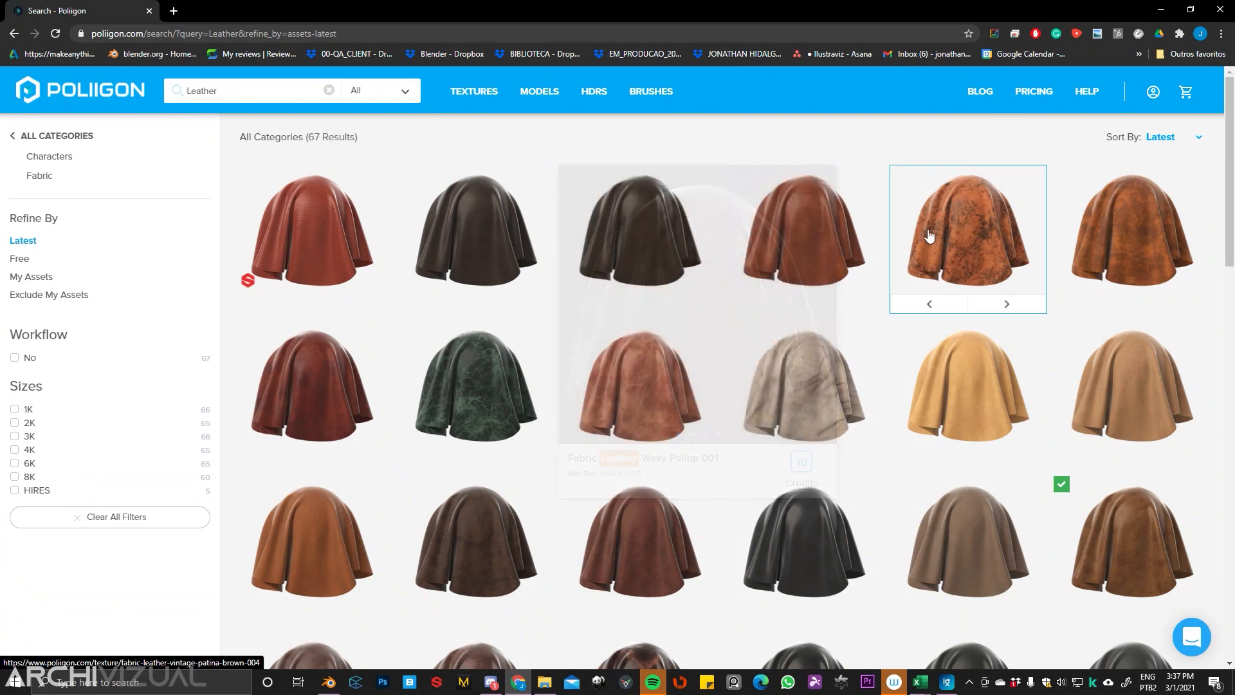
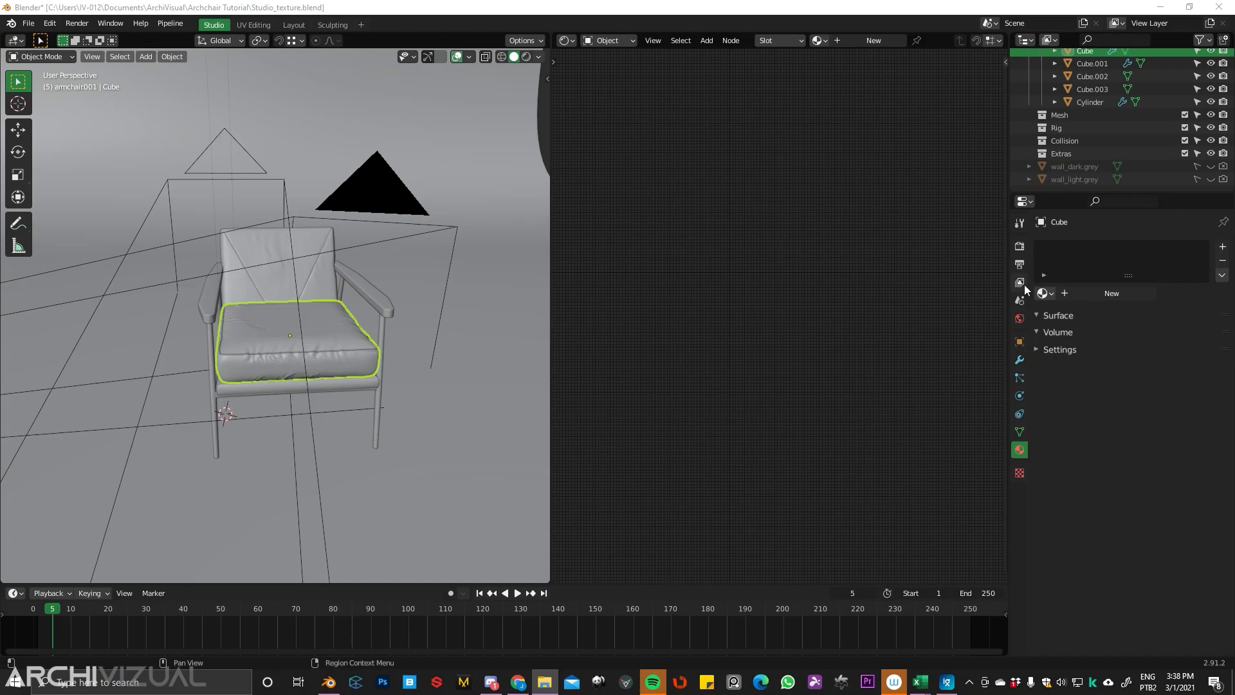
# - Create a new material for the seat cushion and rename it as the leather material
pyautogui.click(1043, 294)
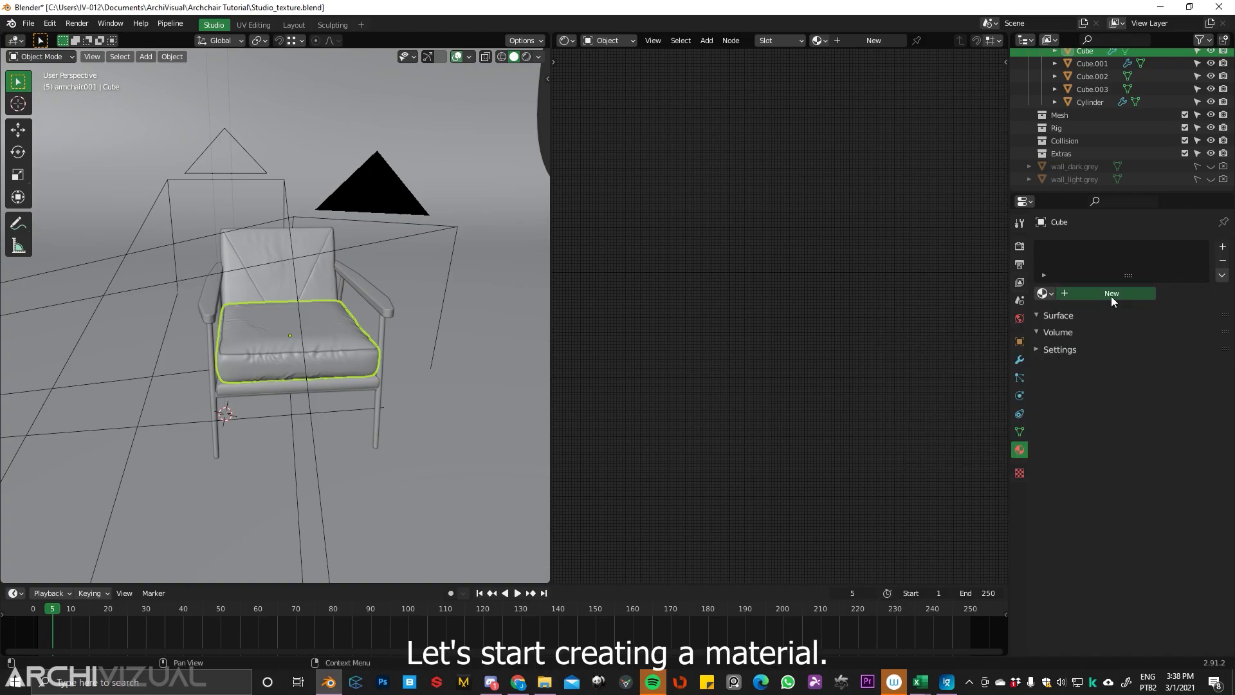
pyautogui.click(1111, 294)
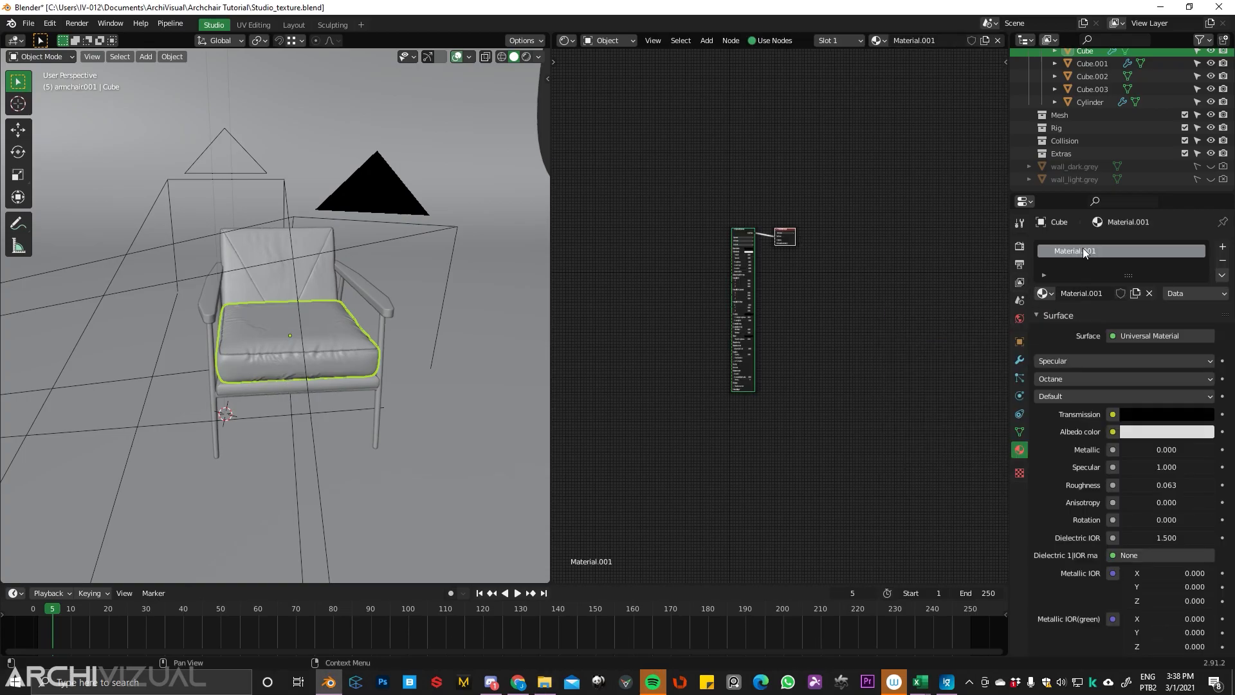
pyautogui.doubleClick(1093, 251)
pyautogui.write('Leathe')
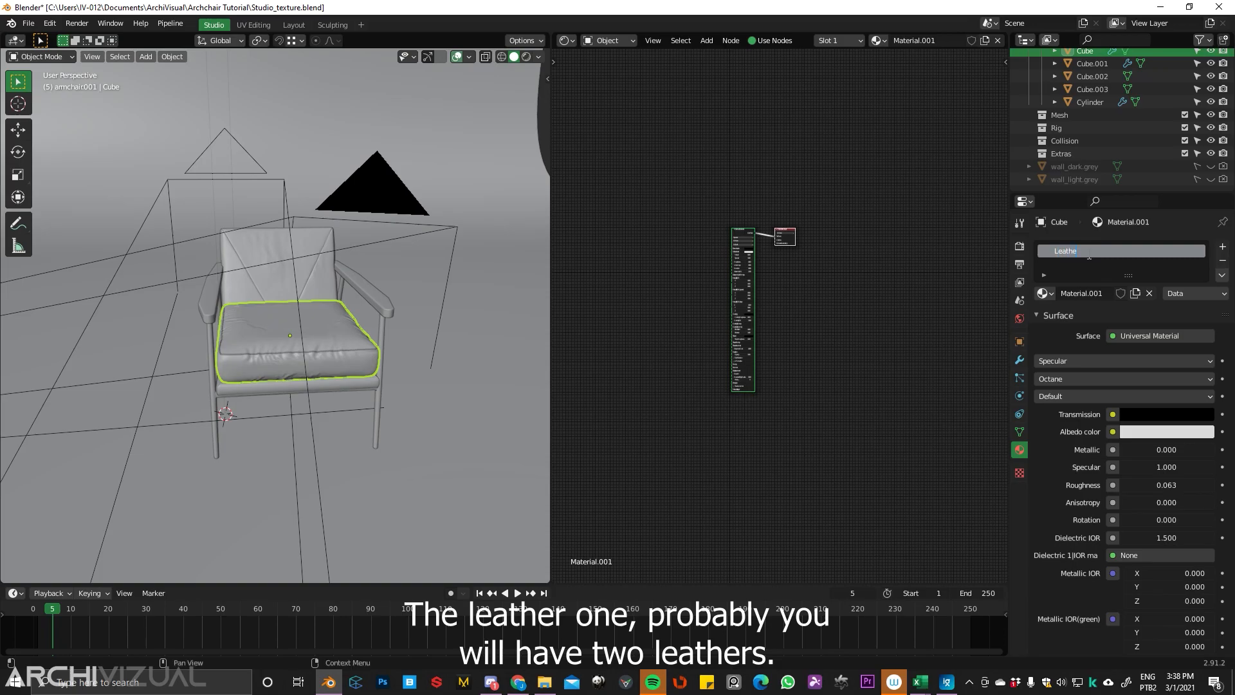
# - Name the seat cushion's material "Leather and seams" and the separate seam object's material "Leather"
pyautogui.write('r and seams')
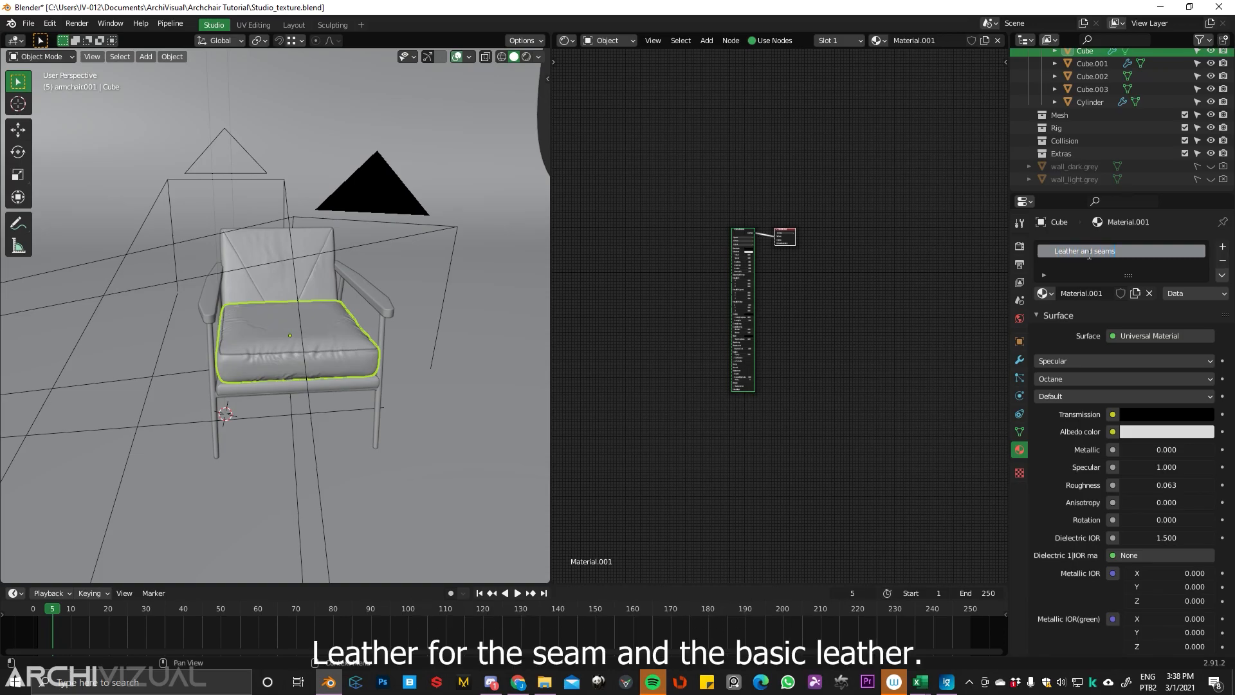
pyautogui.press('Return')
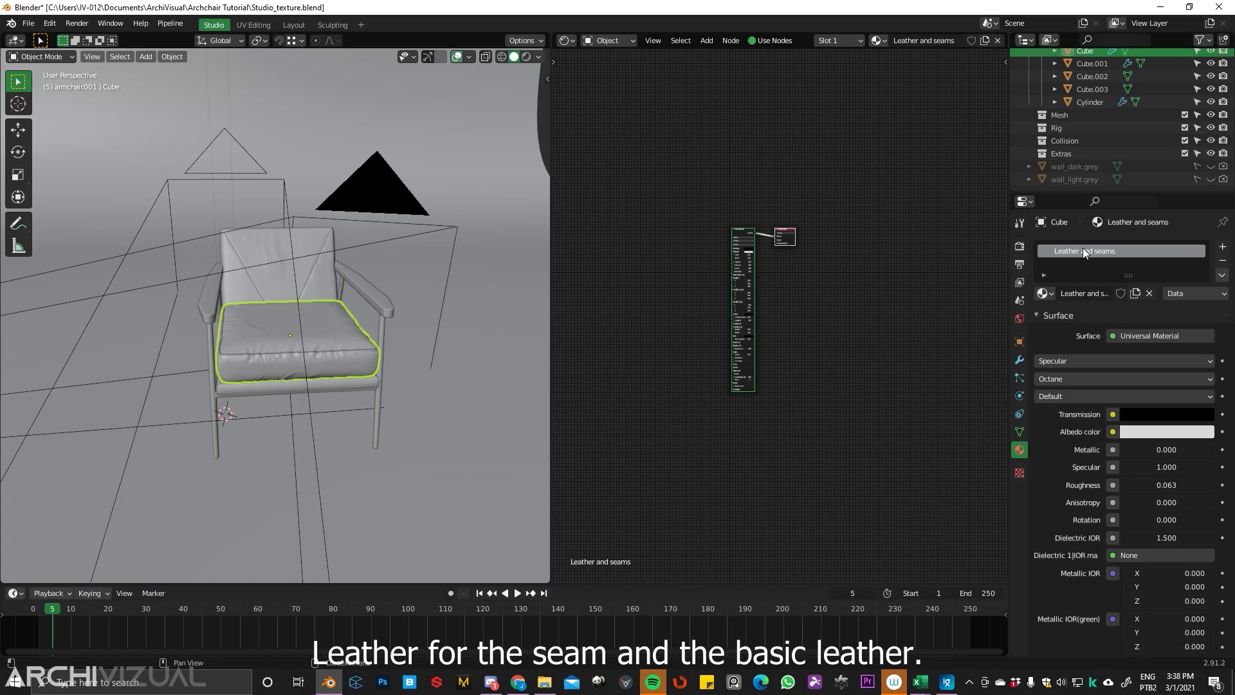
pyautogui.scroll(6, 326, 353)
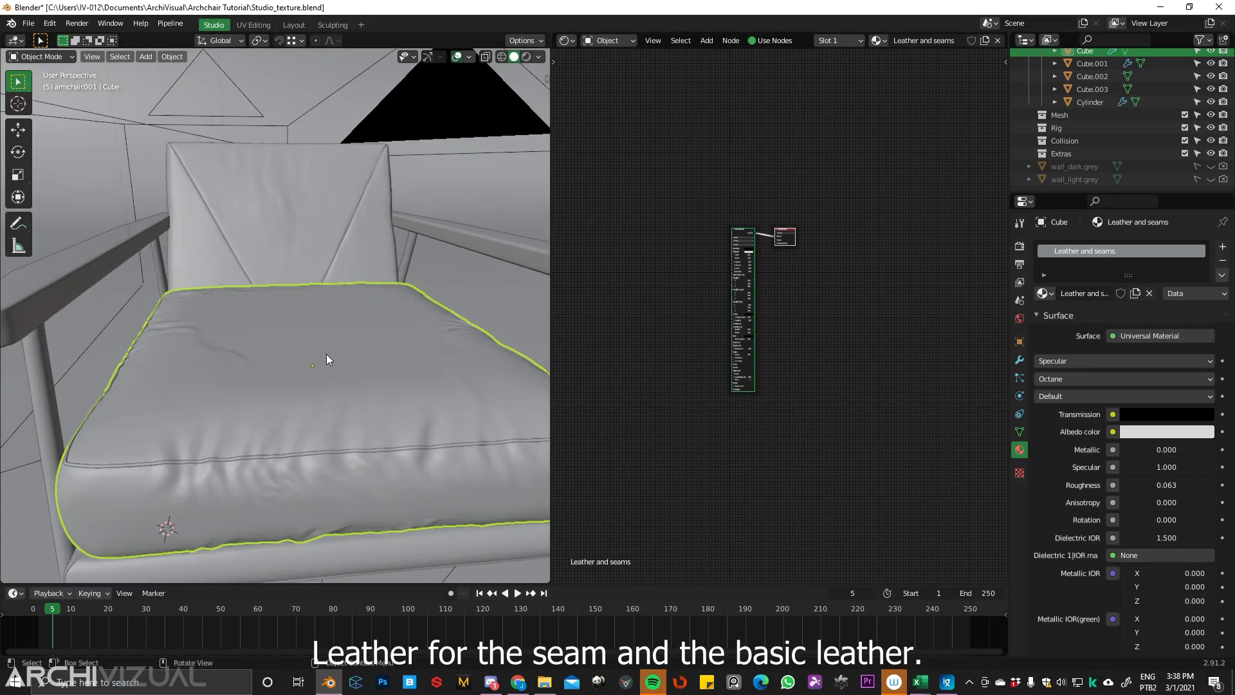
pyautogui.click(377, 442)
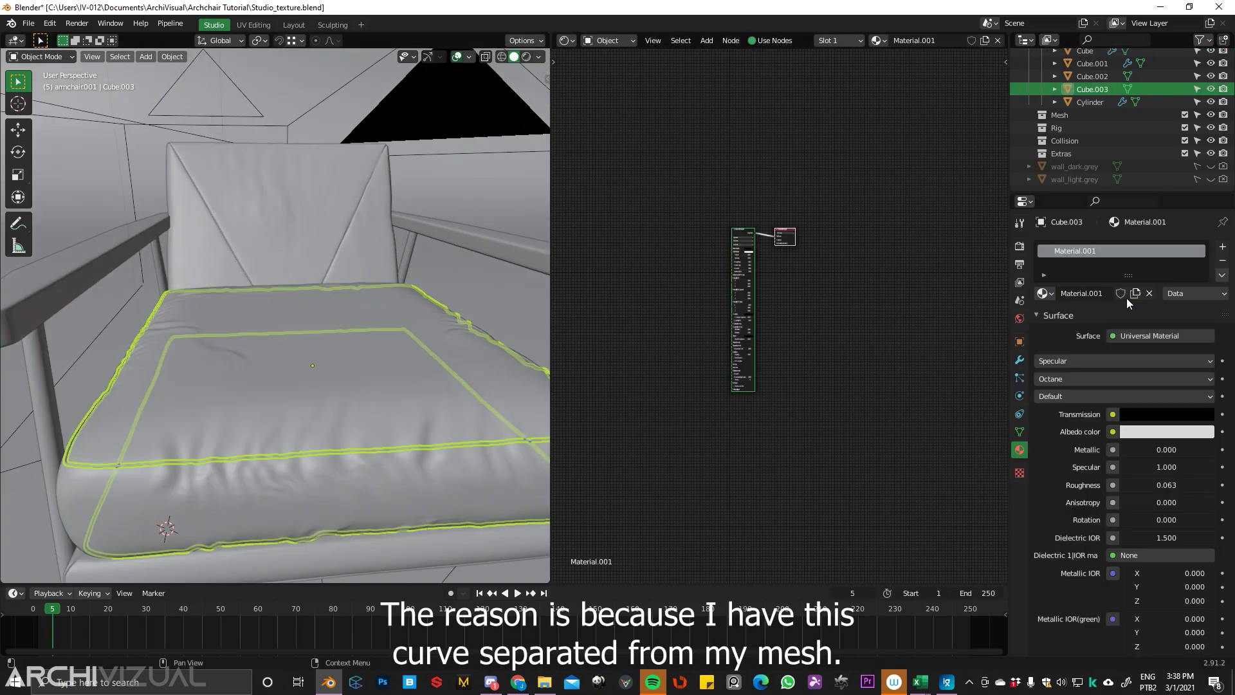
pyautogui.write('KLLeather')
pyautogui.press('Return')
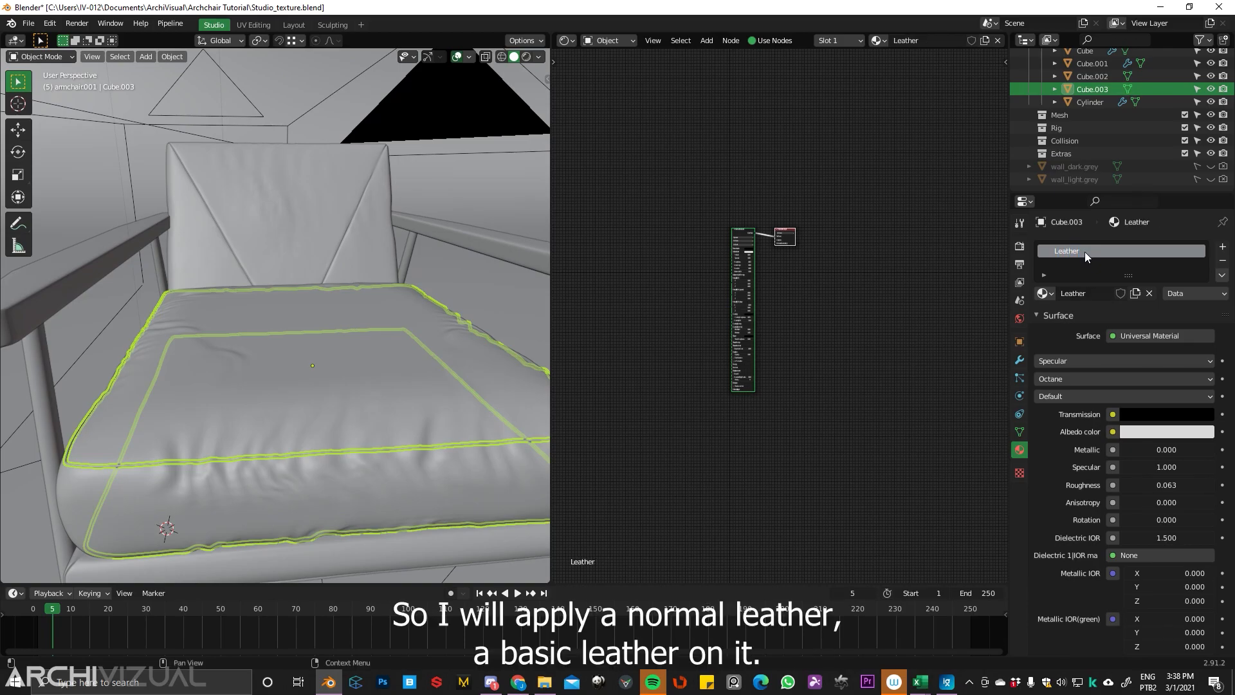
# - Replace the Leather material's Universal Material node with a Glossy Material node connected to the Material Output's Surface
pyautogui.scroll(4, 784, 174)
pyautogui.moveTo(747, 222); pyautogui.dragTo(826, 301, button='middle')
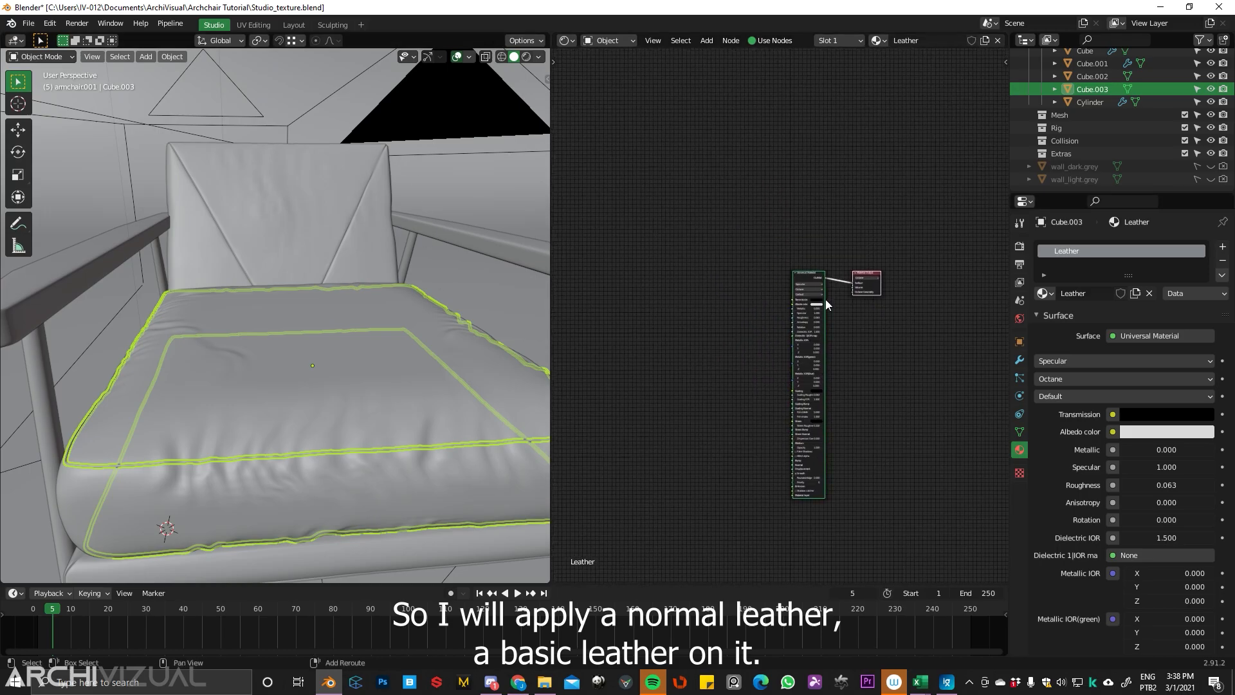
pyautogui.scroll(3, 828, 305)
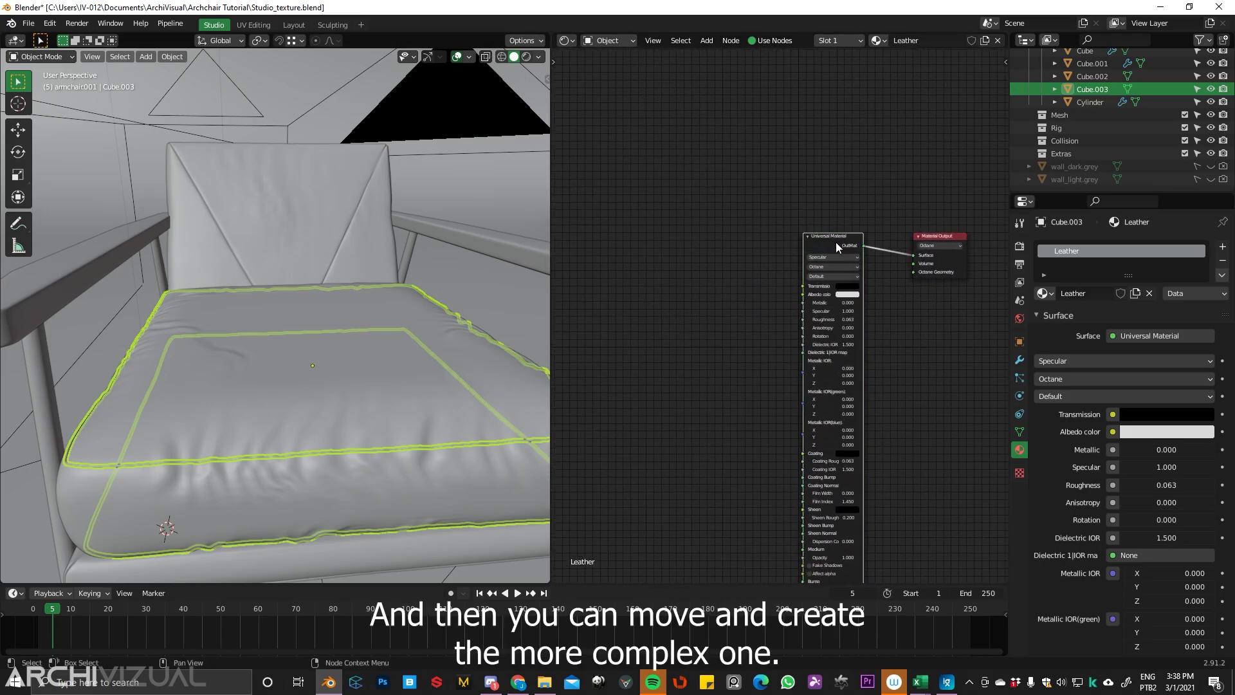
pyautogui.press('x')
pyautogui.hotkey('shift', 'a')
pyautogui.click(823, 244)
pyautogui.write('w')
pyautogui.write('gloi')
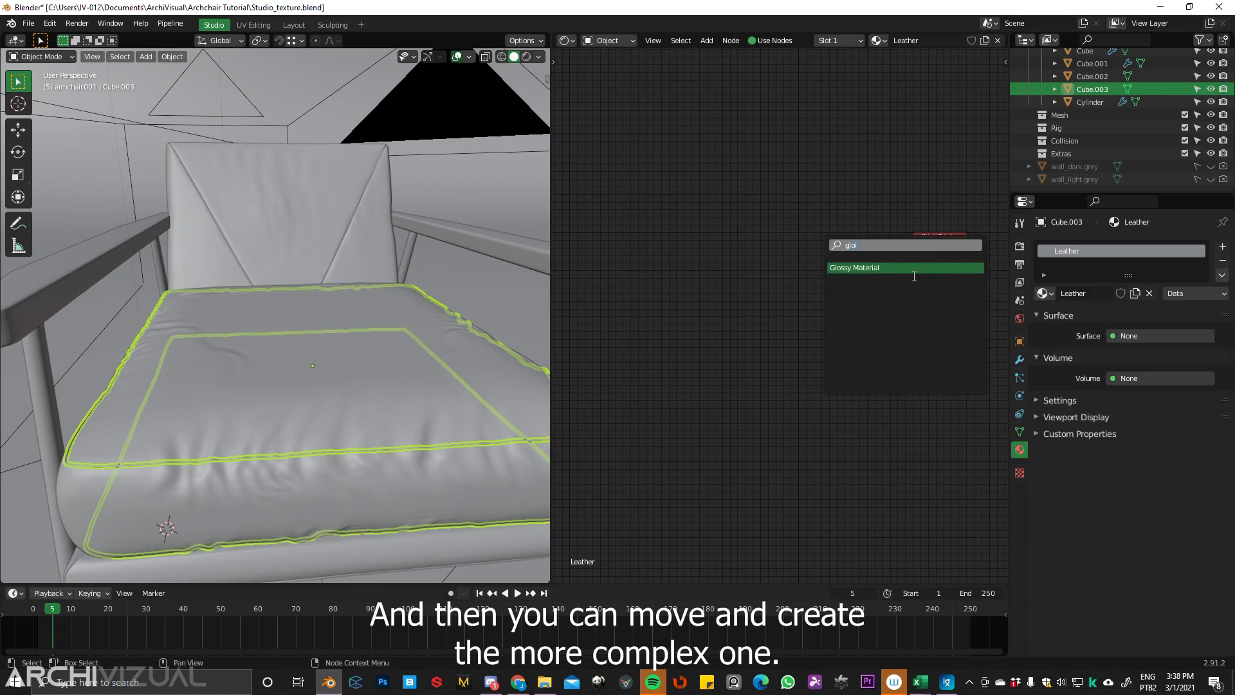
pyautogui.click(917, 269)
pyautogui.click(863, 270)
pyautogui.moveTo(862, 270); pyautogui.dragTo(906, 264)
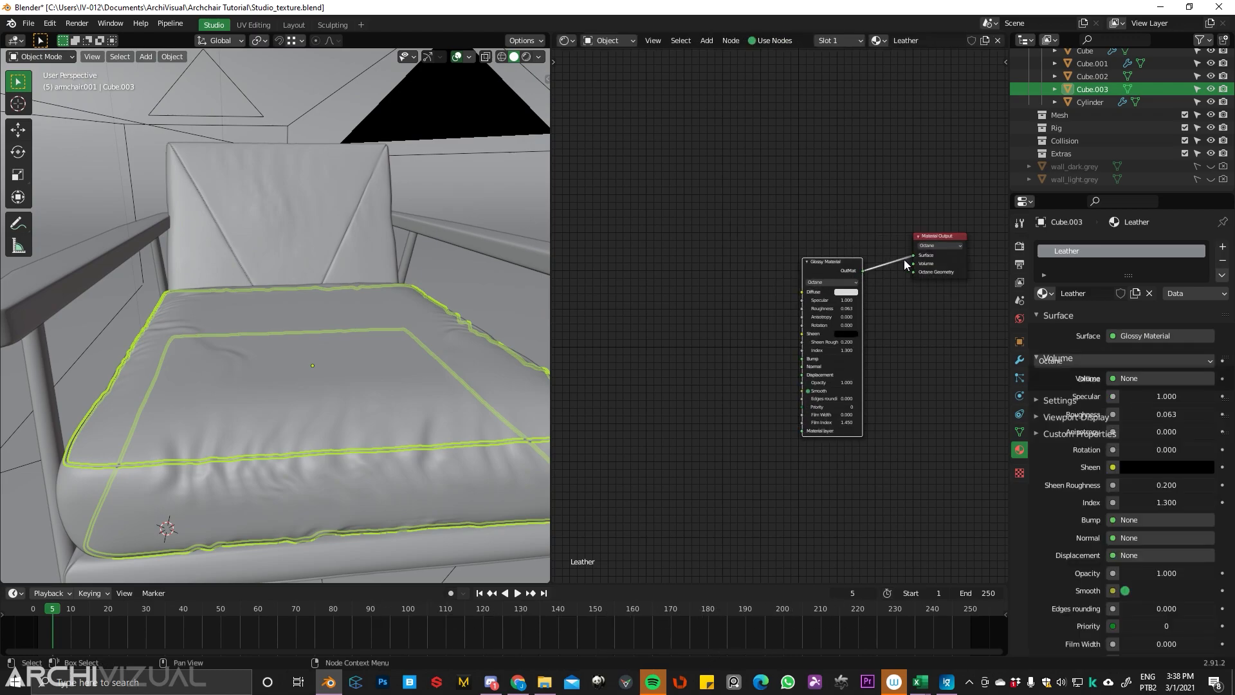
# - Connect the VAR1 leather color texture to Diffuse and add the DISP16, GLOSS, NRM and REFL image textures to the node graph
pyautogui.moveTo(723, 218); pyautogui.dragTo(802, 292)
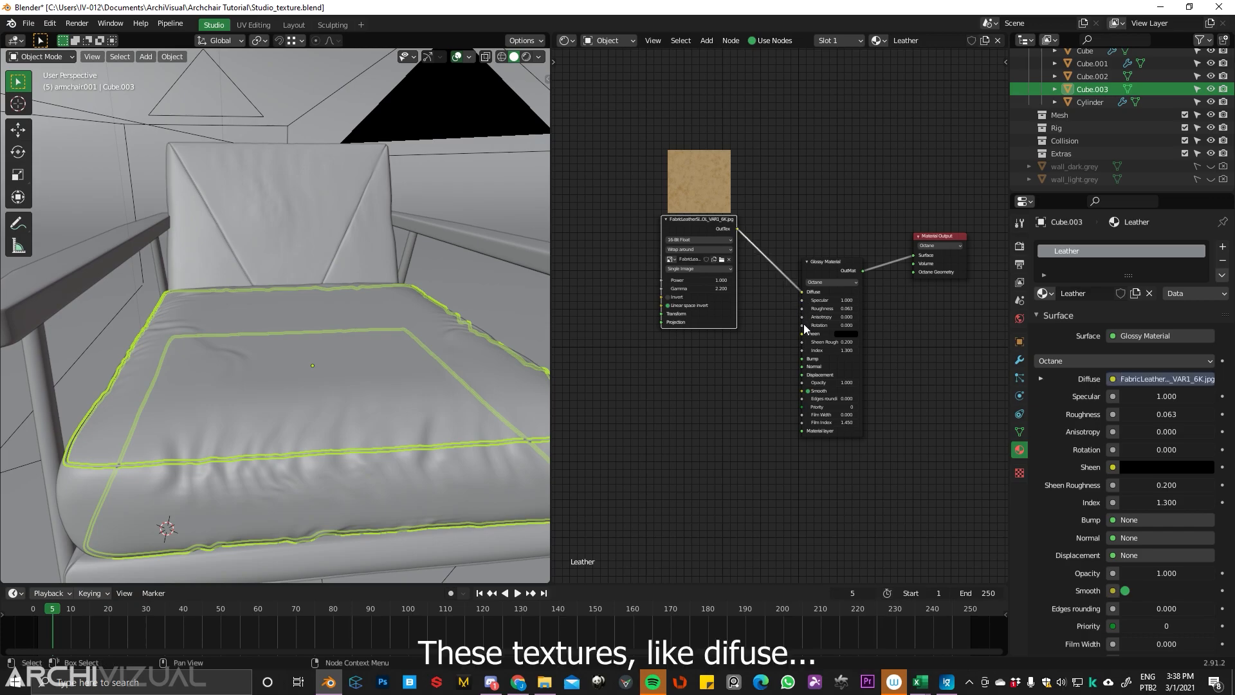
pyautogui.moveTo(710, 218); pyautogui.dragTo(697, 99)
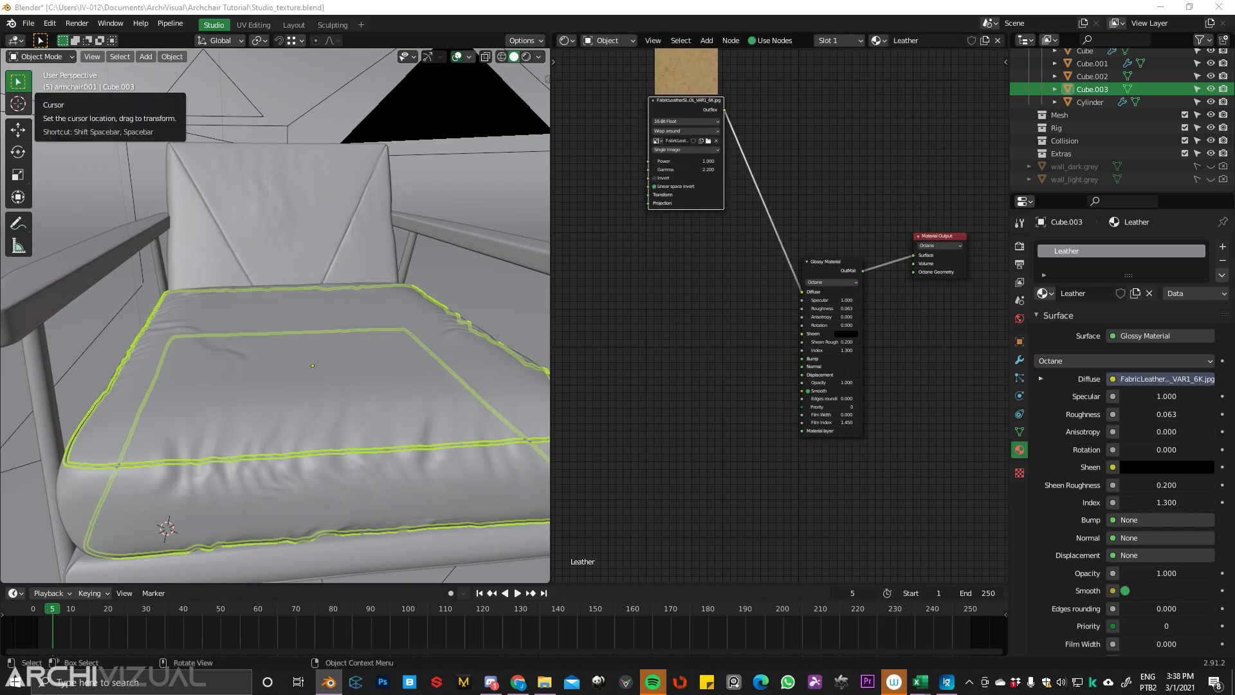
pyautogui.moveTo(647, 453); pyautogui.dragTo(638, 461)
pyautogui.moveTo(2, 321); pyautogui.dragTo(627, 314)
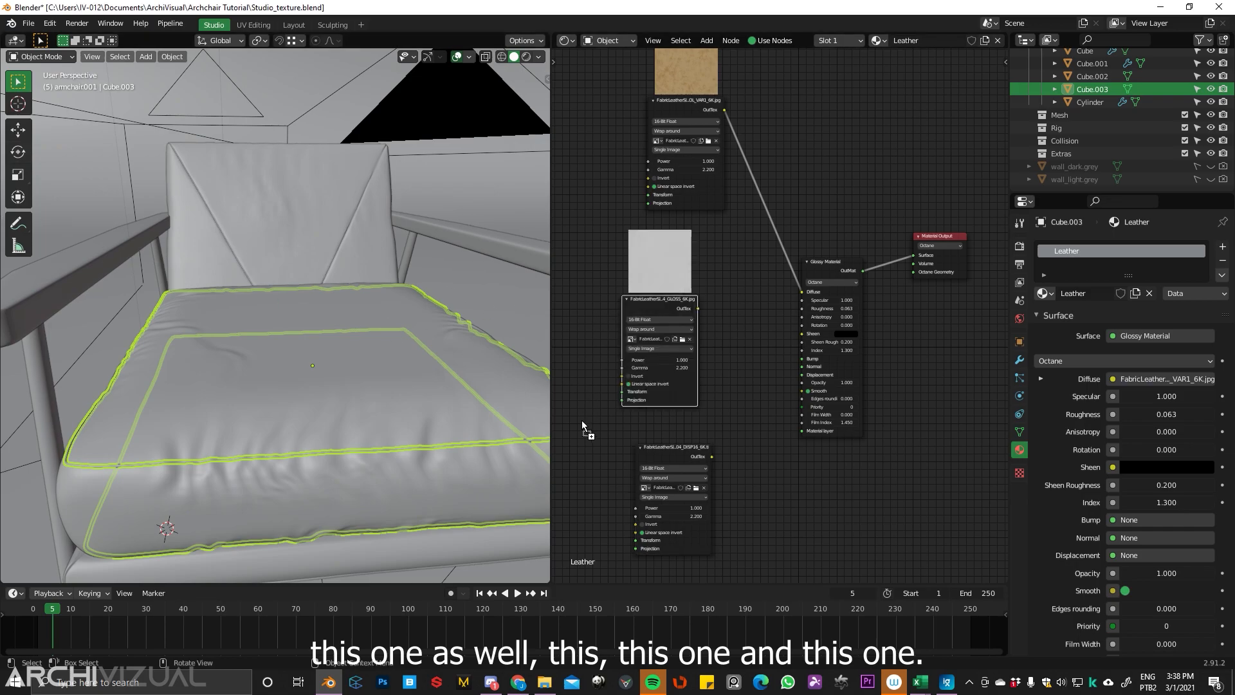
pyautogui.moveTo(805, 496); pyautogui.dragTo(805, 496)
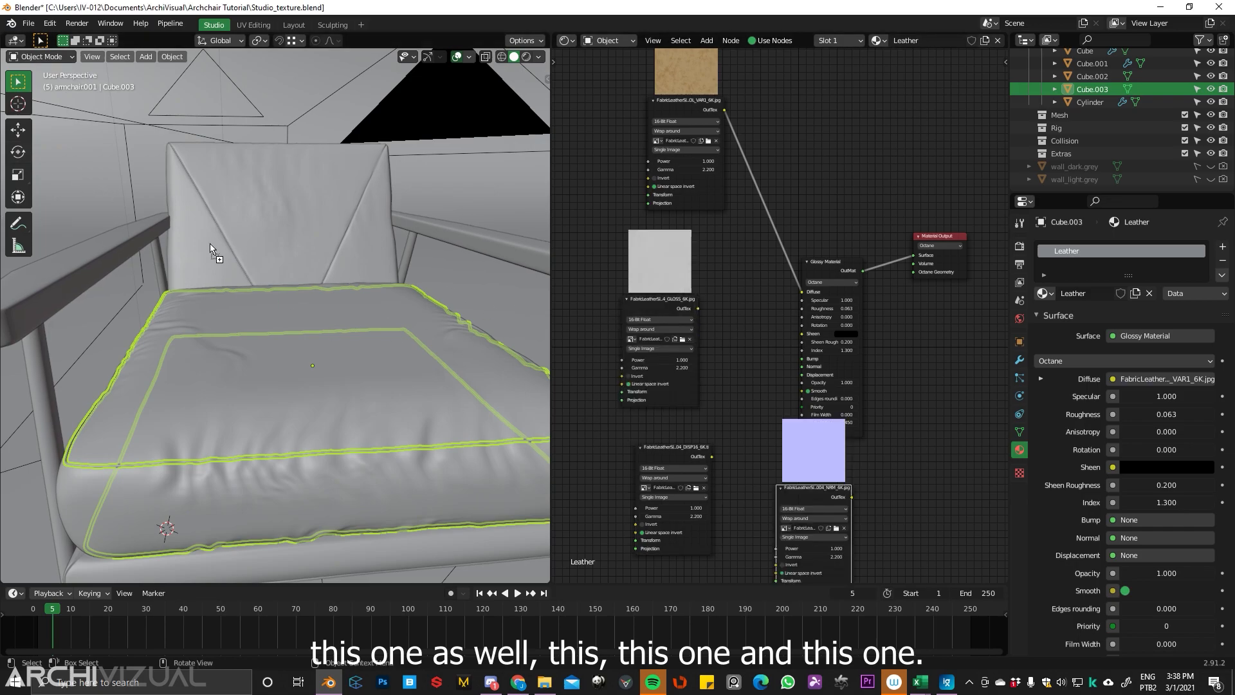
pyautogui.moveTo(757, 375); pyautogui.dragTo(756, 376)
# - Move the gloss and reflection textures aside, connect the REFL texture to Specular and enable its Invert option
pyautogui.moveTo(685, 372); pyautogui.dragTo(731, 448, button='middle')
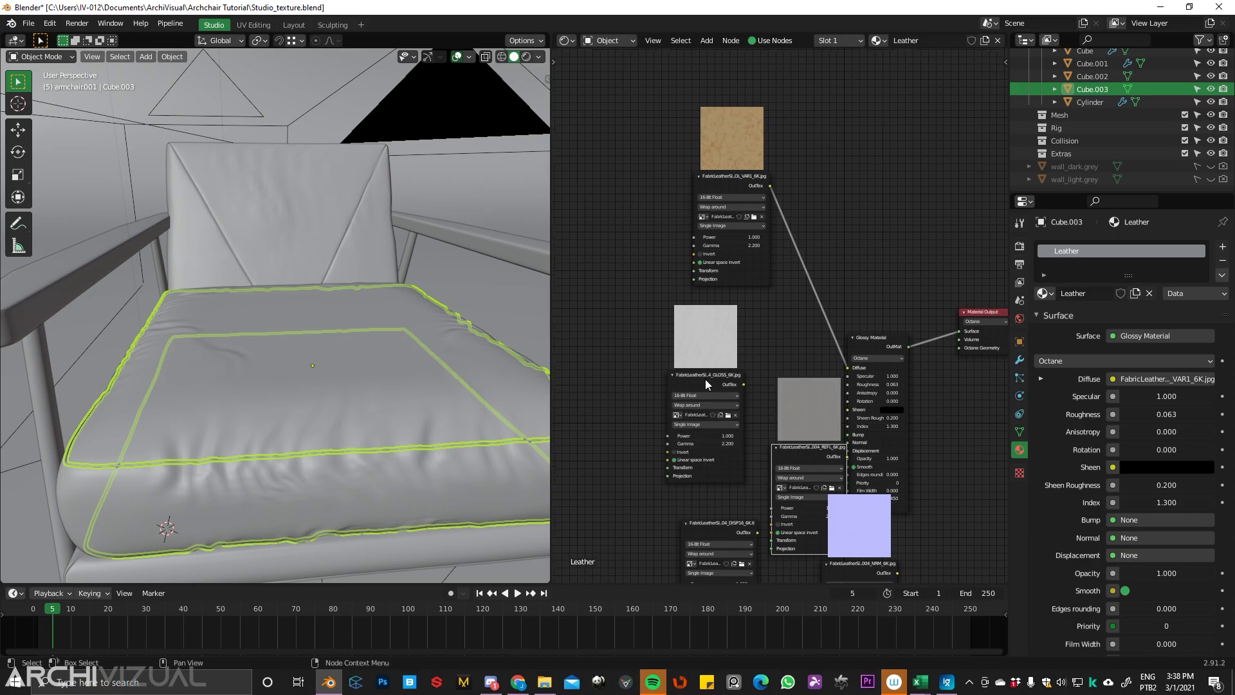
pyautogui.moveTo(706, 377); pyautogui.dragTo(536, 453)
pyautogui.moveTo(826, 469); pyautogui.dragTo(610, 323)
pyautogui.scroll(5, 632, 307)
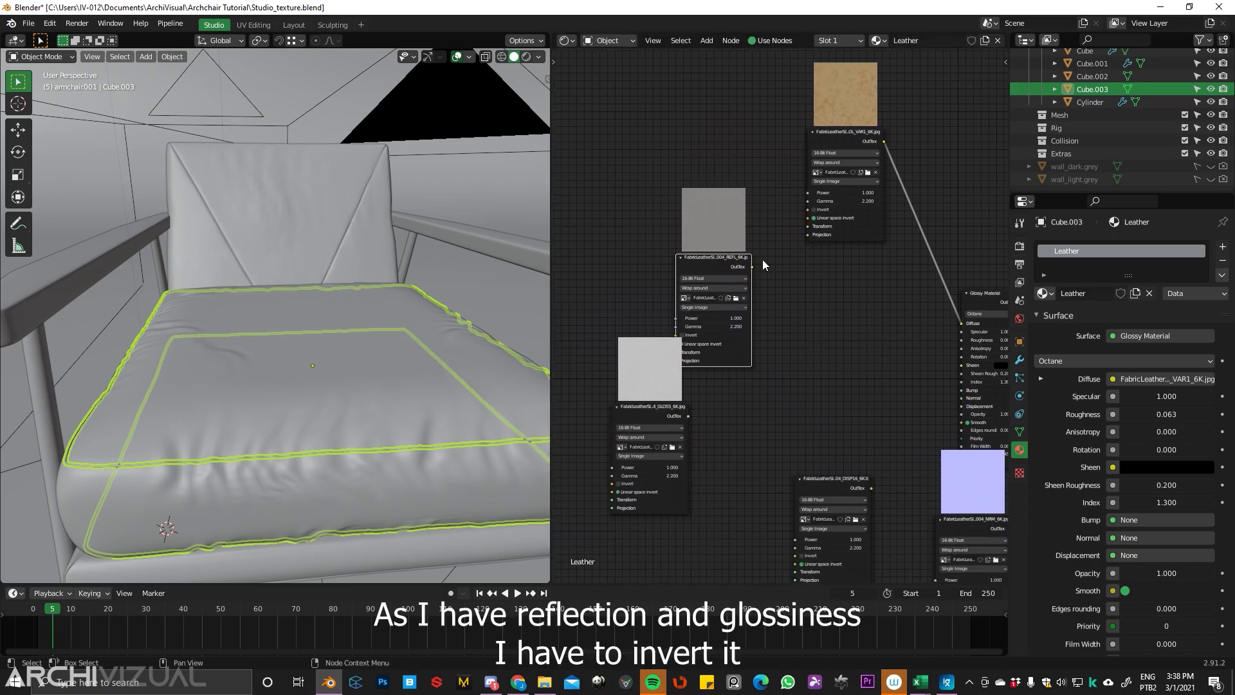
pyautogui.moveTo(912, 294); pyautogui.dragTo(868, 254, button='middle')
pyautogui.scroll(-2, 795, 209)
pyautogui.moveTo(807, 223); pyautogui.dragTo(711, 232, button='middle')
pyautogui.scroll(-3, 713, 270)
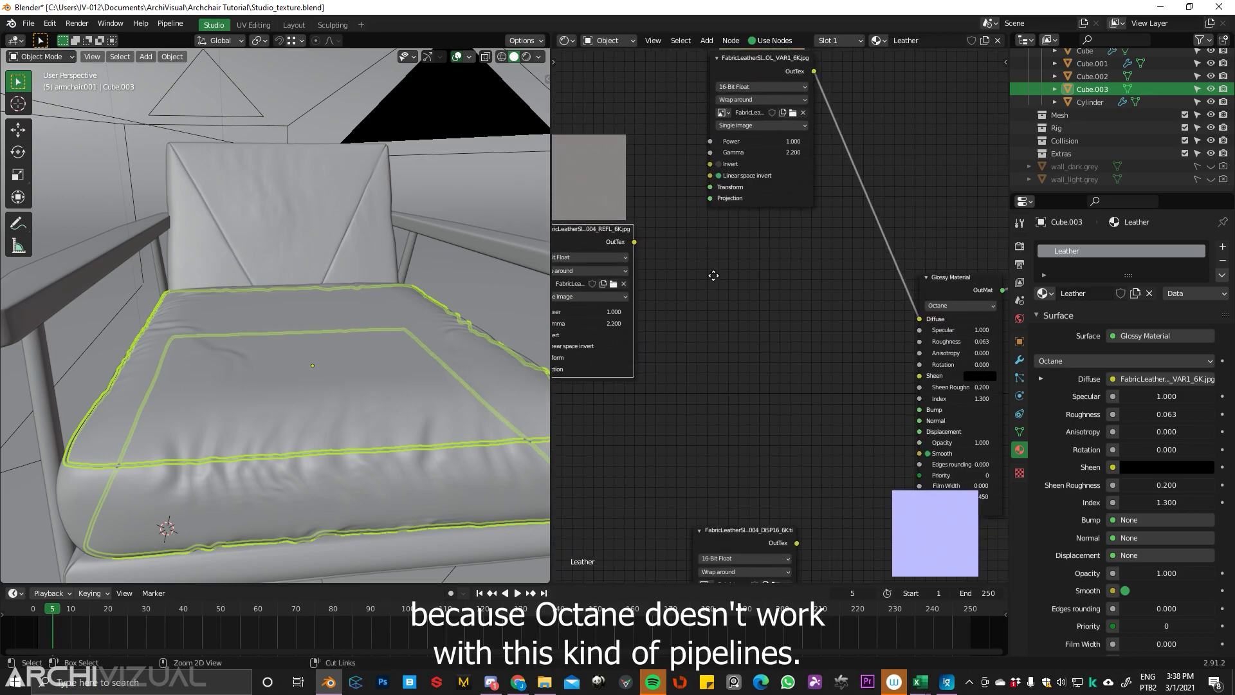
pyautogui.moveTo(641, 245); pyautogui.dragTo(921, 330)
pyautogui.moveTo(599, 239); pyautogui.dragTo(637, 121)
# - Enable Invert on the GLOSS texture and connect it to the Glossy Material's Roughness
pyautogui.moveTo(740, 361); pyautogui.dragTo(837, 290, button='middle')
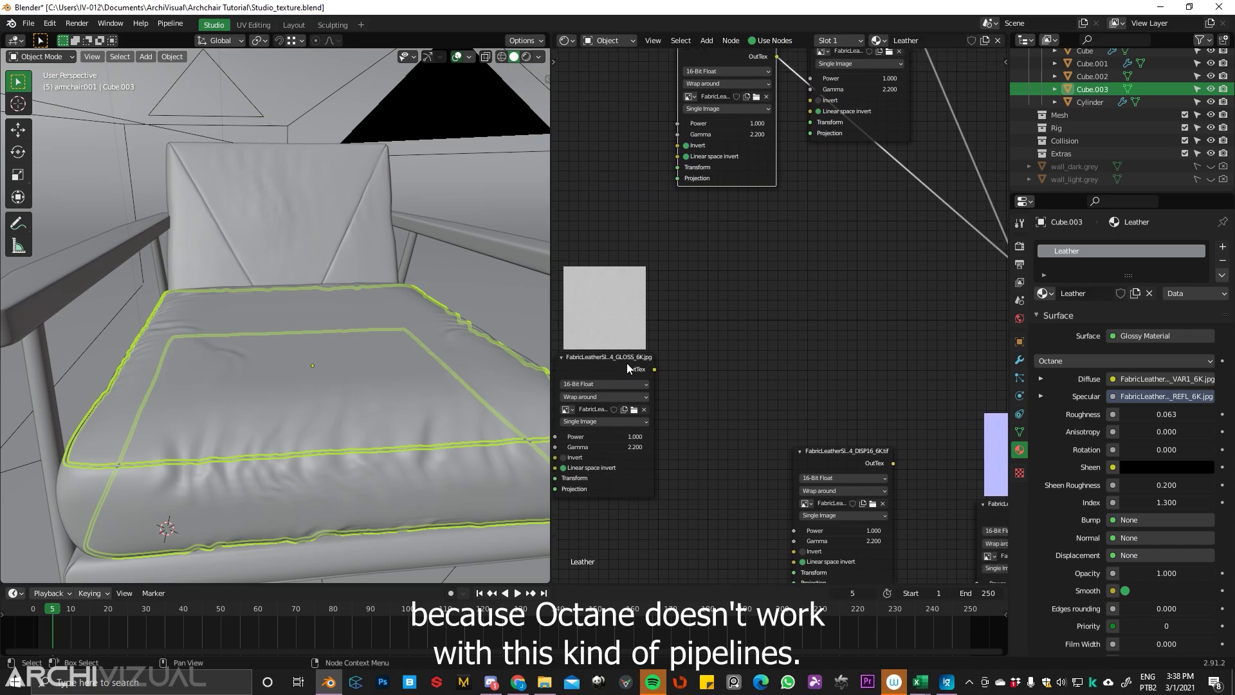
pyautogui.moveTo(628, 363); pyautogui.dragTo(821, 263)
pyautogui.click(756, 362)
pyautogui.moveTo(879, 331); pyautogui.dragTo(716, 377, button='middle')
pyautogui.moveTo(688, 319); pyautogui.dragTo(859, 320)
# - Connect the NRM texture to the Glossy Material's Normal input and place the unconnected DISP16 texture below the other nodes
pyautogui.moveTo(806, 440); pyautogui.dragTo(813, 331, button='middle')
pyautogui.moveTo(694, 394); pyautogui.dragTo(737, 573)
pyautogui.moveTo(888, 448); pyautogui.dragTo(858, 281)
pyautogui.moveTo(669, 408); pyautogui.dragTo(575, 381)
pyautogui.moveTo(756, 395); pyautogui.dragTo(722, 292, button='middle')
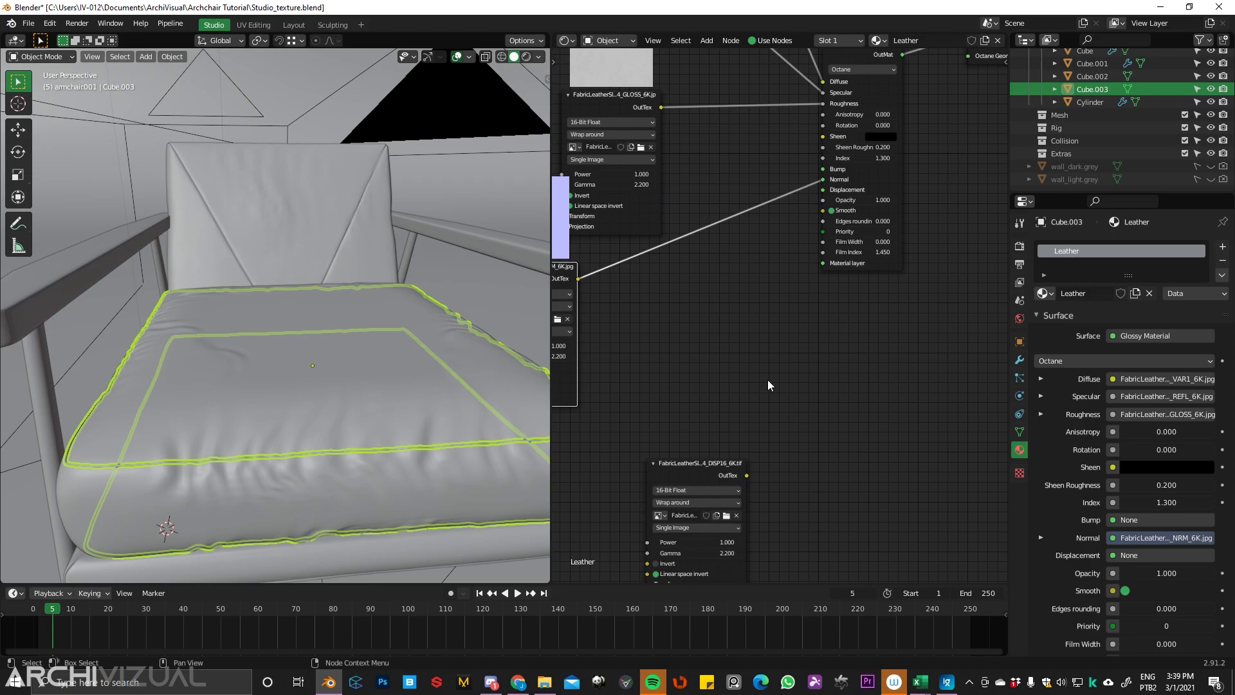
pyautogui.moveTo(700, 483); pyautogui.dragTo(753, 388)
# - Show the armchair in rendered viewport shading through the camera
pyautogui.moveTo(310, 427); pyautogui.dragTo(388, 373, button='middle')
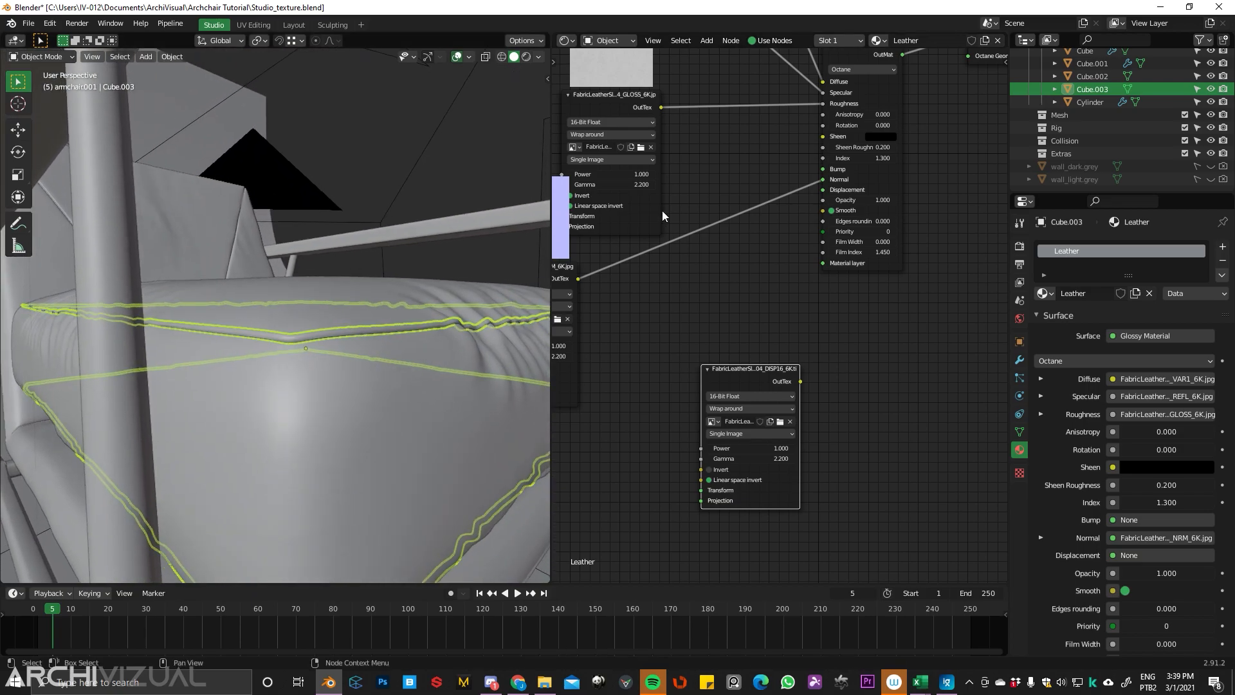
pyautogui.click(526, 56)
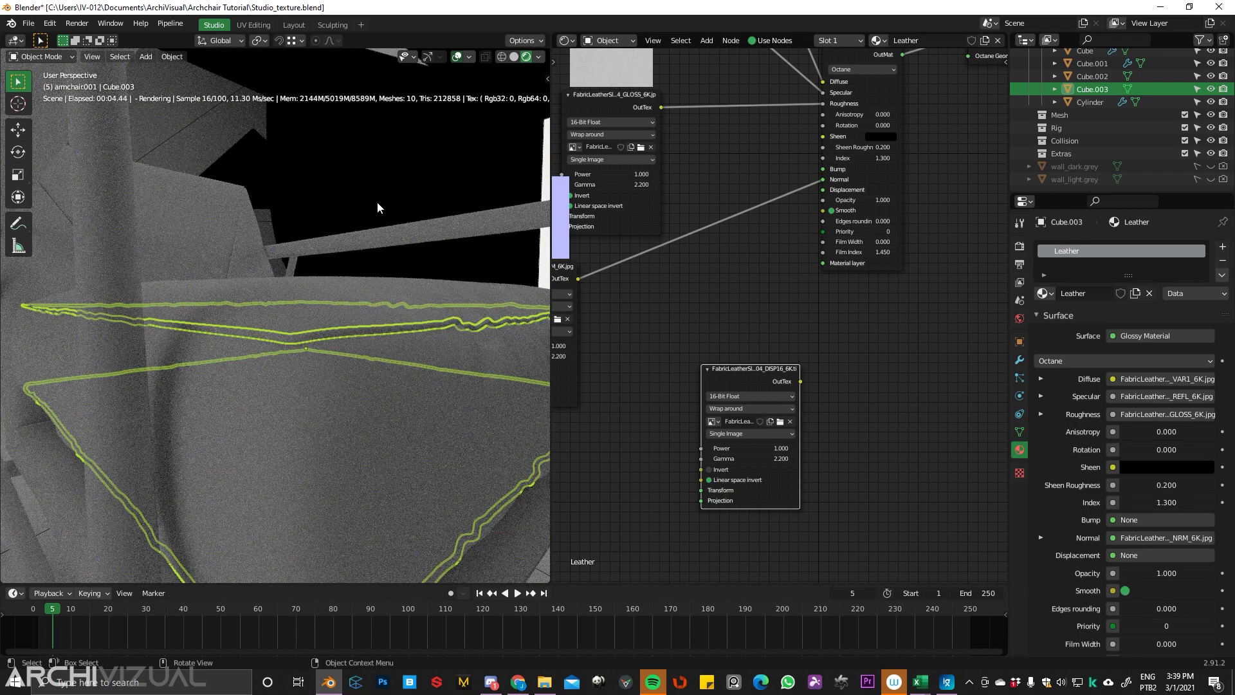
pyautogui.press('KP_0')
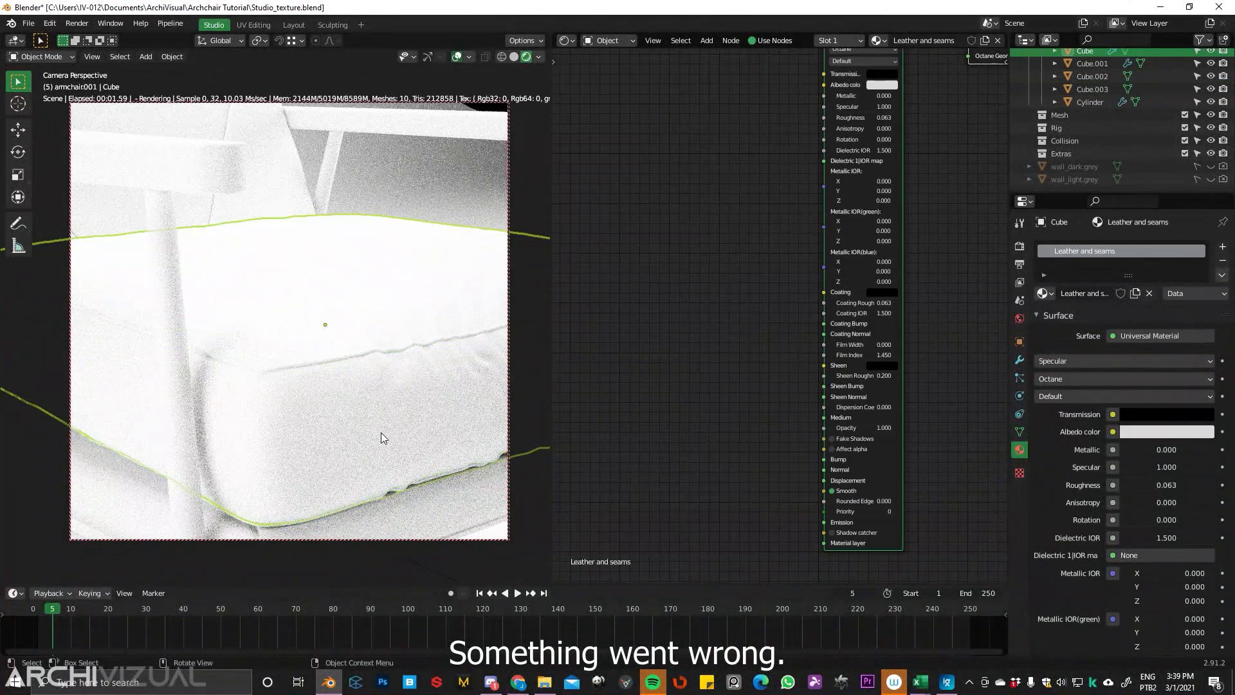
# - Remove the seam's material slot, create a new material in its place and swap it for the existing Leather material
pyautogui.scroll(-4, 790, 178)
pyautogui.press('Home')
pyautogui.moveTo(605, 122); pyautogui.dragTo(867, 388)
pyautogui.moveTo(641, 115); pyautogui.dragTo(880, 574)
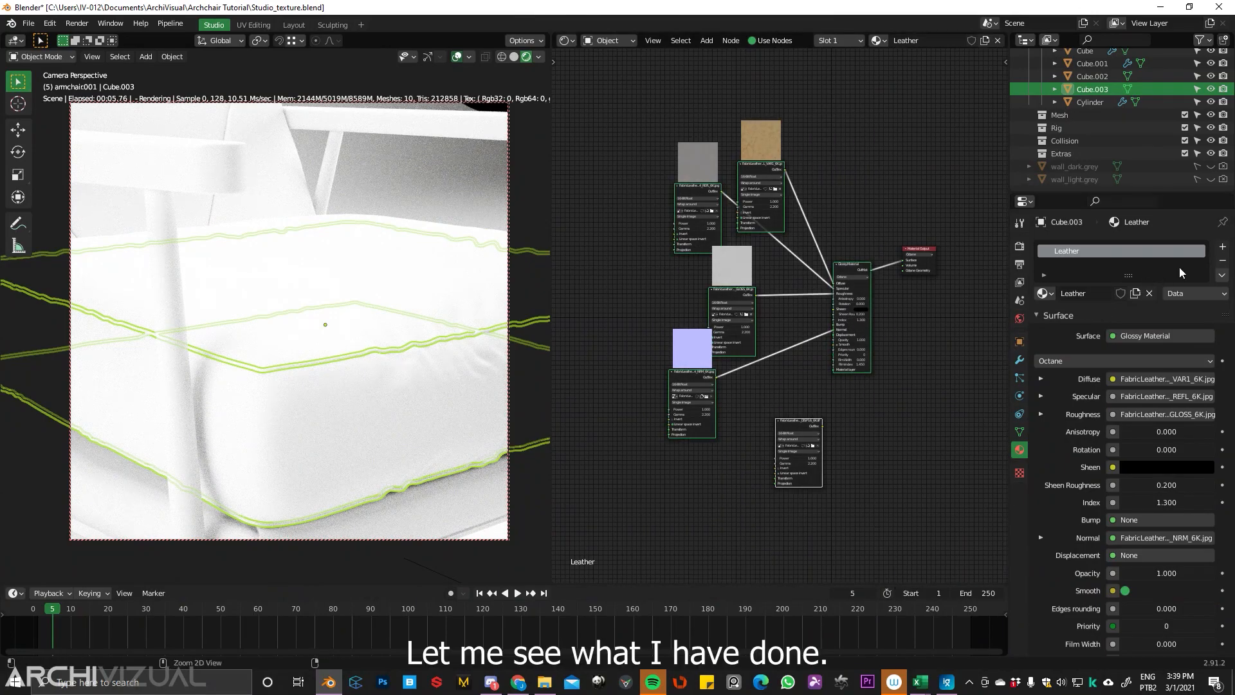
pyautogui.click(1222, 261)
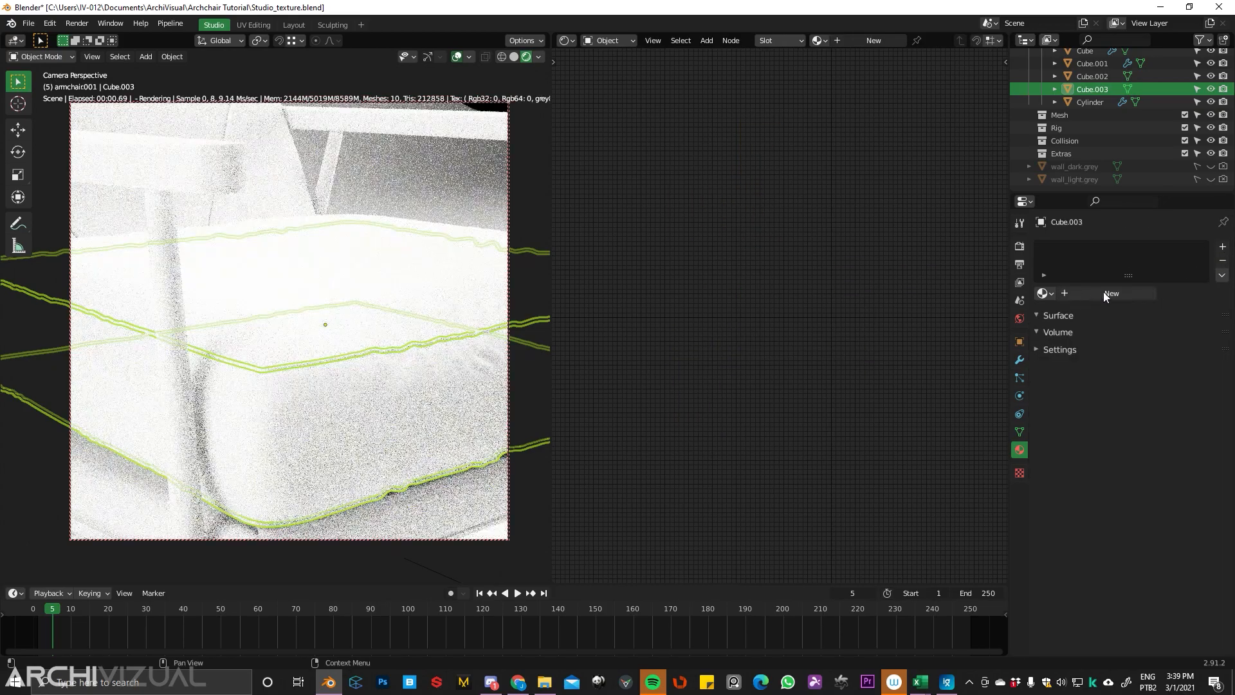
pyautogui.click(1102, 291)
pyautogui.click(737, 329)
pyautogui.hotkey('ctrl', 'v')
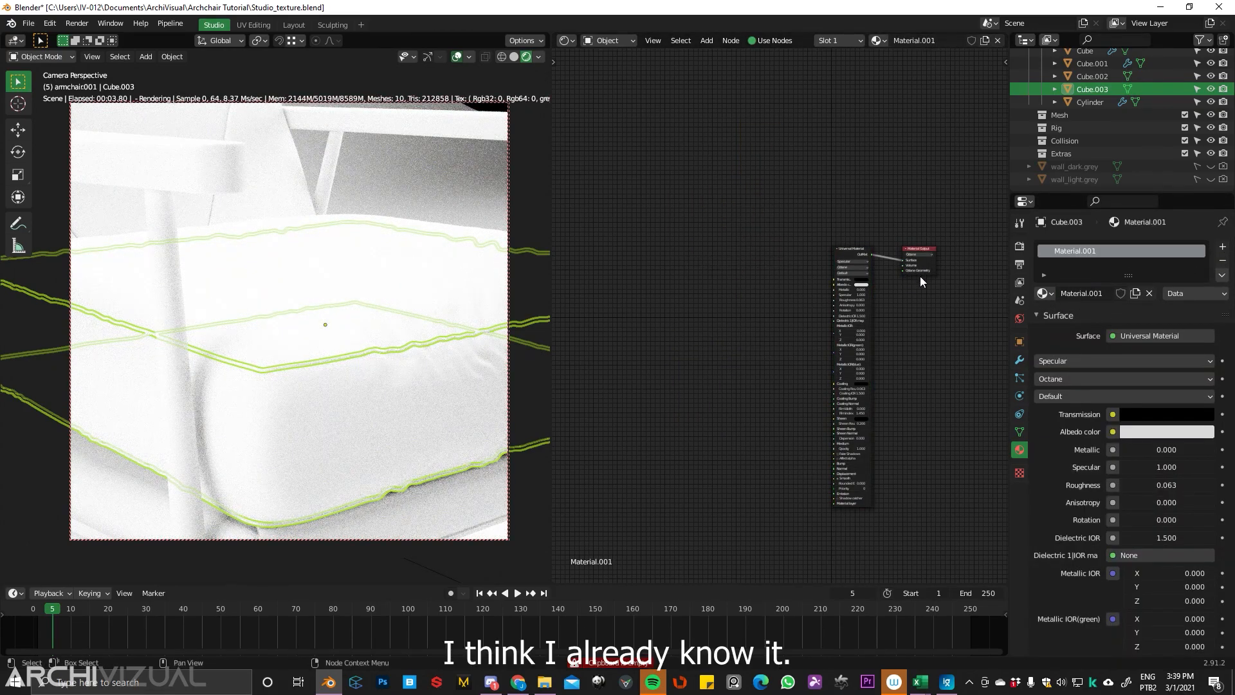
pyautogui.click(1044, 293)
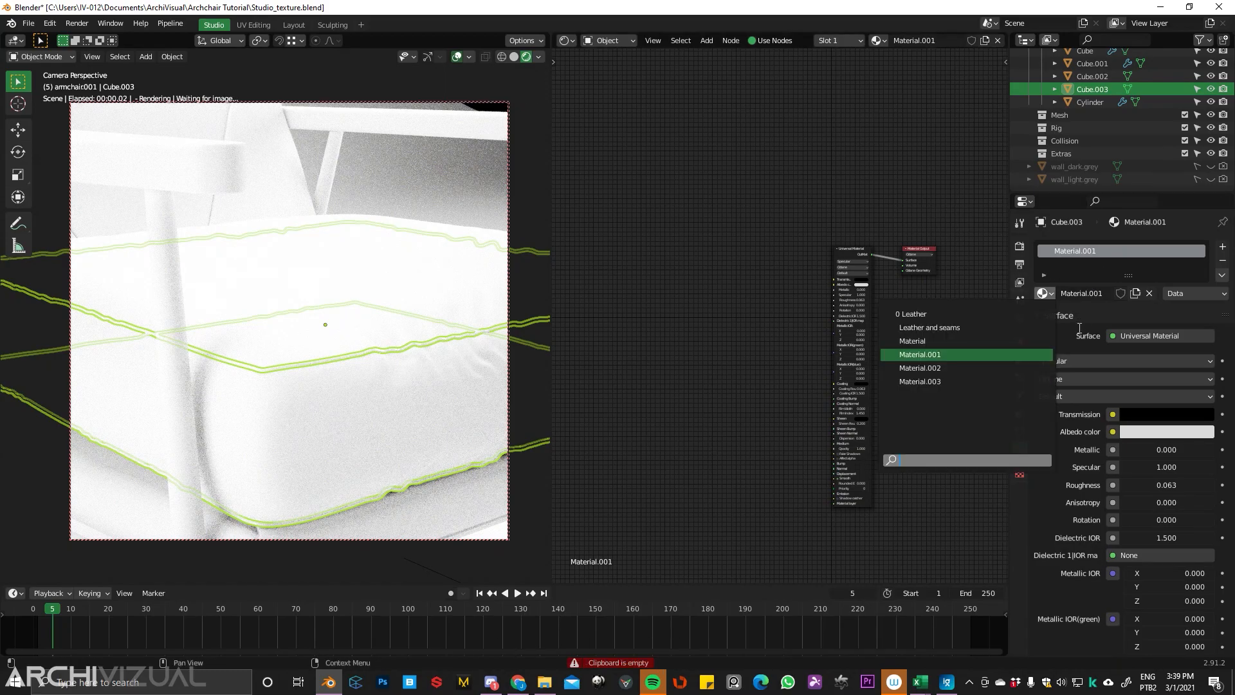
pyautogui.click(928, 323)
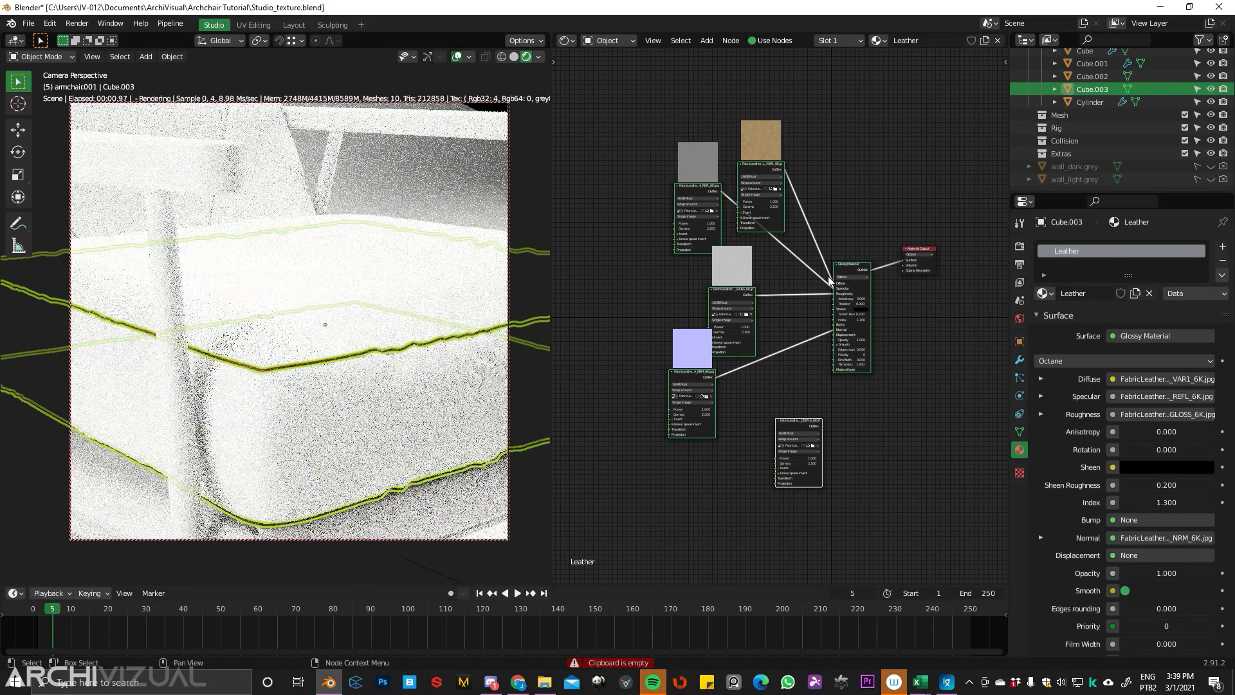
# - Examine the rendered leather on the seat cushion's seam up close
pyautogui.click(341, 421)
pyautogui.scroll(6, 296, 420)
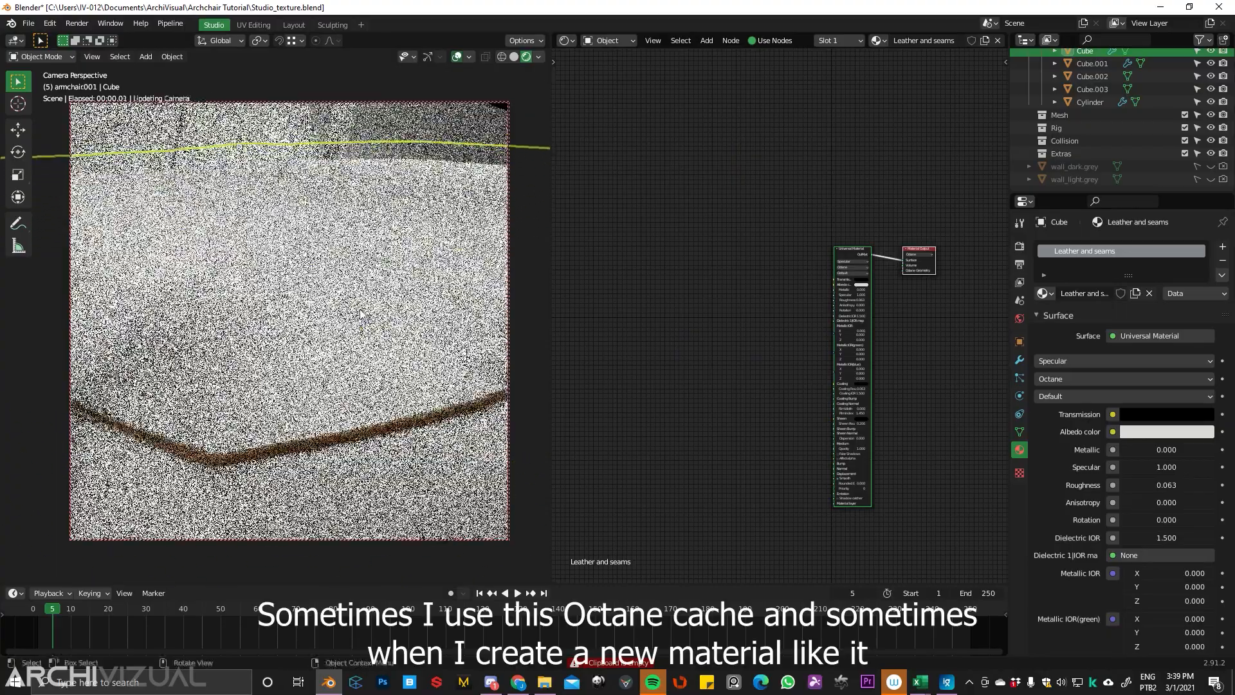
pyautogui.keyDown('shift'); pyautogui.moveTo(314, 386); pyautogui.dragTo(380, 330, button='middle'); pyautogui.keyUp('shift')
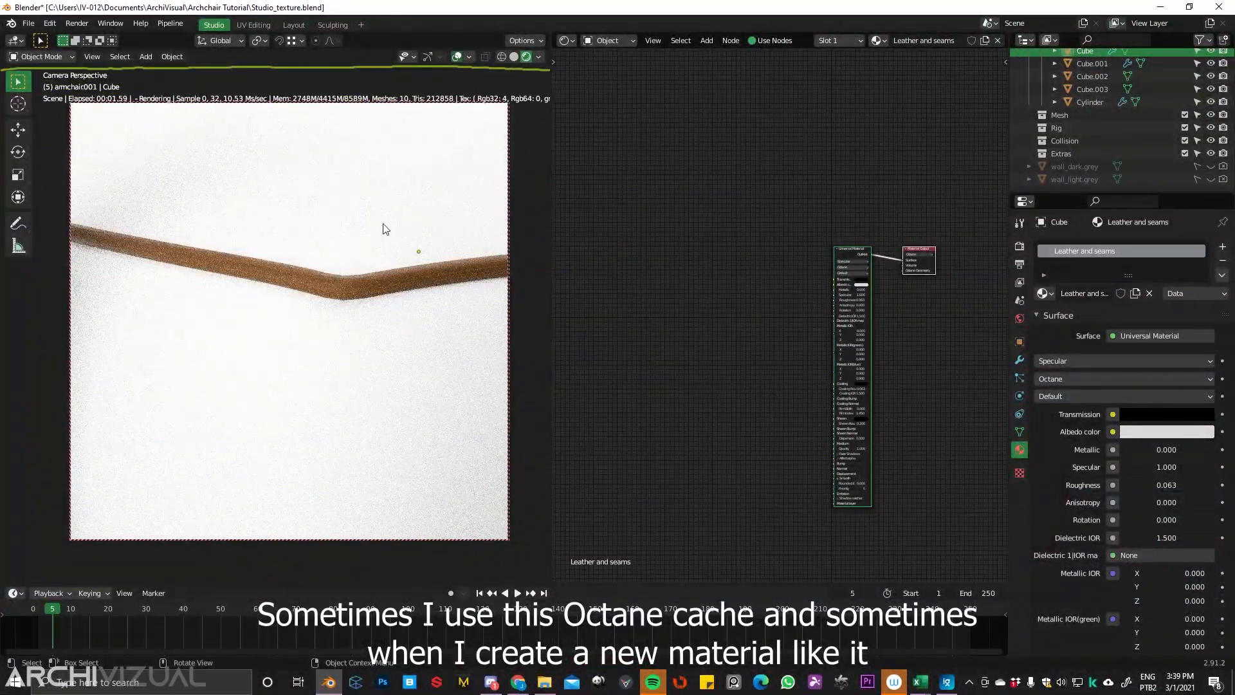
pyautogui.click(349, 286)
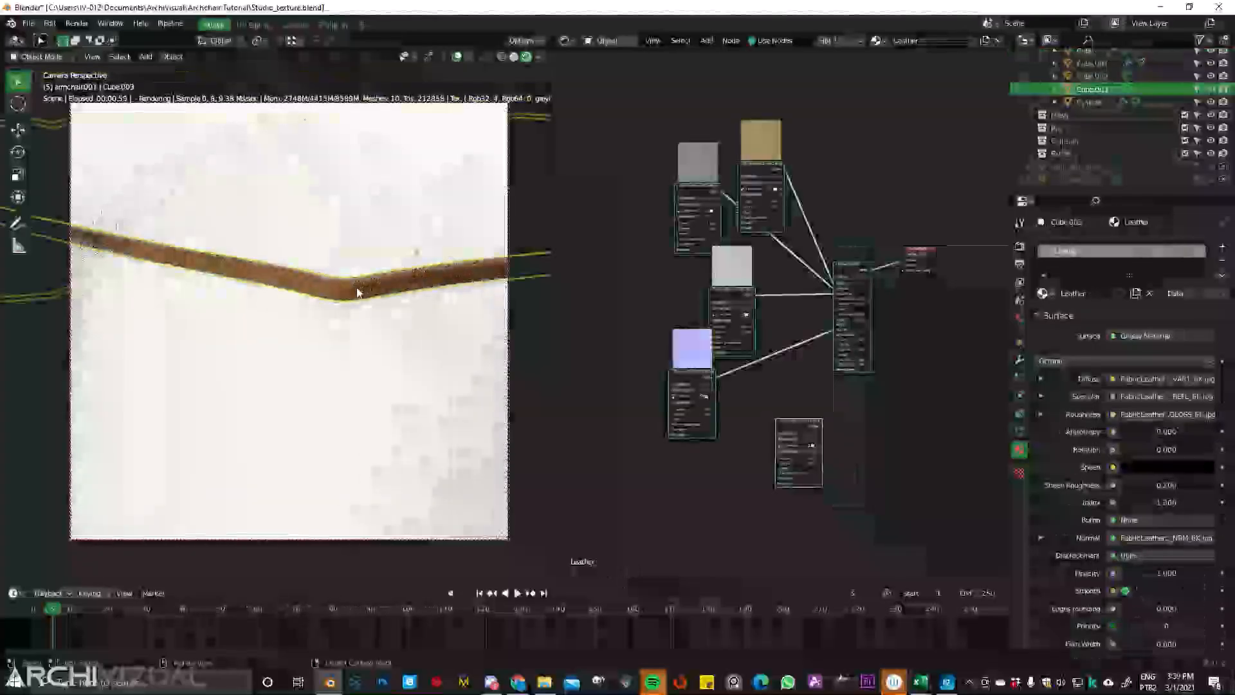
pyautogui.click(359, 298)
pyautogui.click(357, 288)
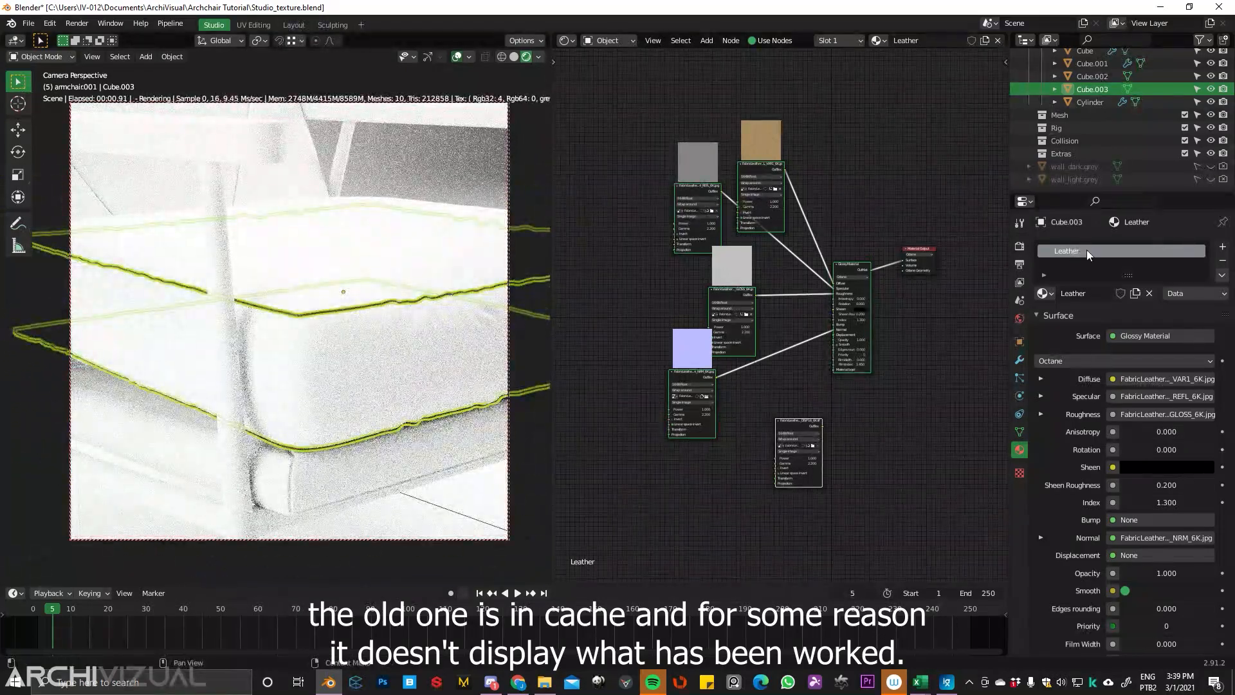
# - Copy the Leather material's texture and Glossy Material nodes into the seat cushion's Leather and seams material
pyautogui.moveTo(616, 119); pyautogui.dragTo(888, 539)
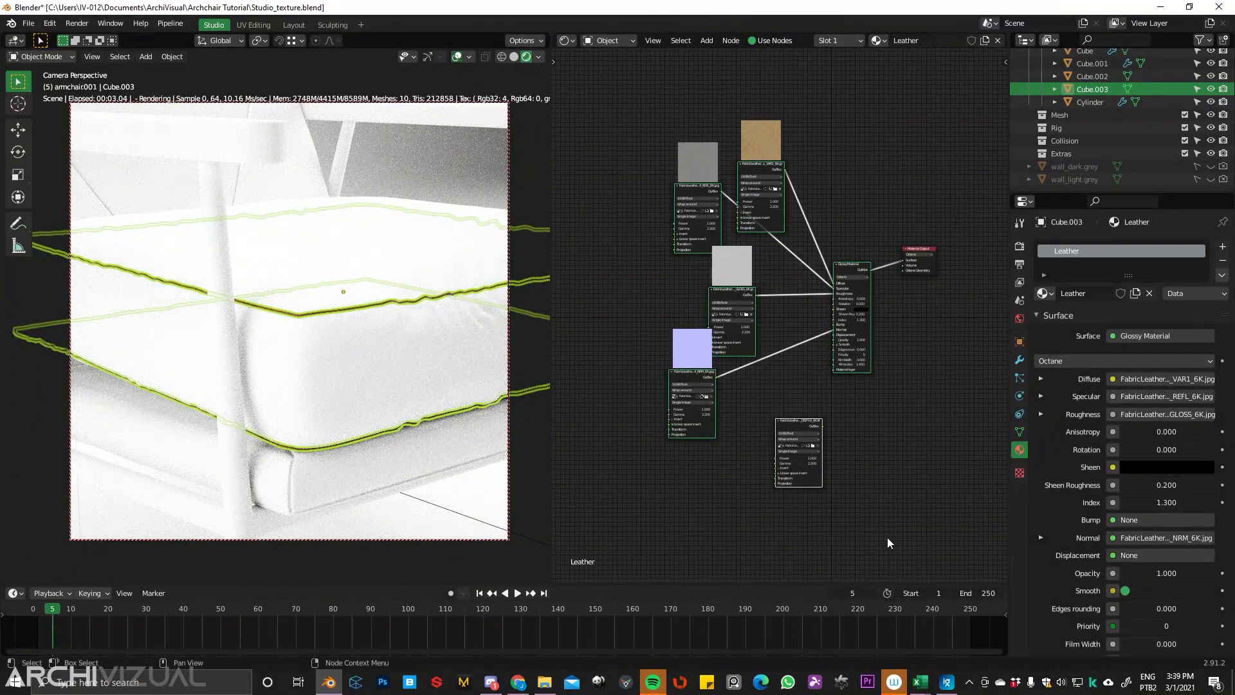
pyautogui.hotkey('ctrl', 'c')
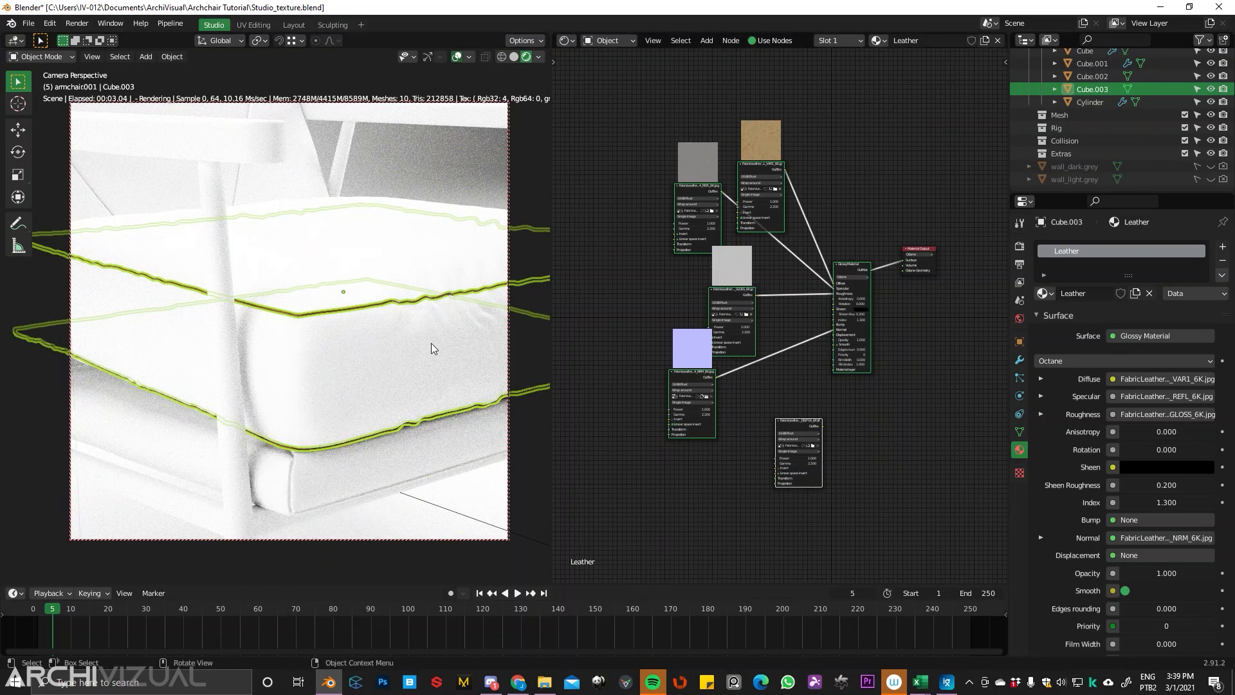
pyautogui.moveTo(828, 245); pyautogui.dragTo(838, 238, button='middle')
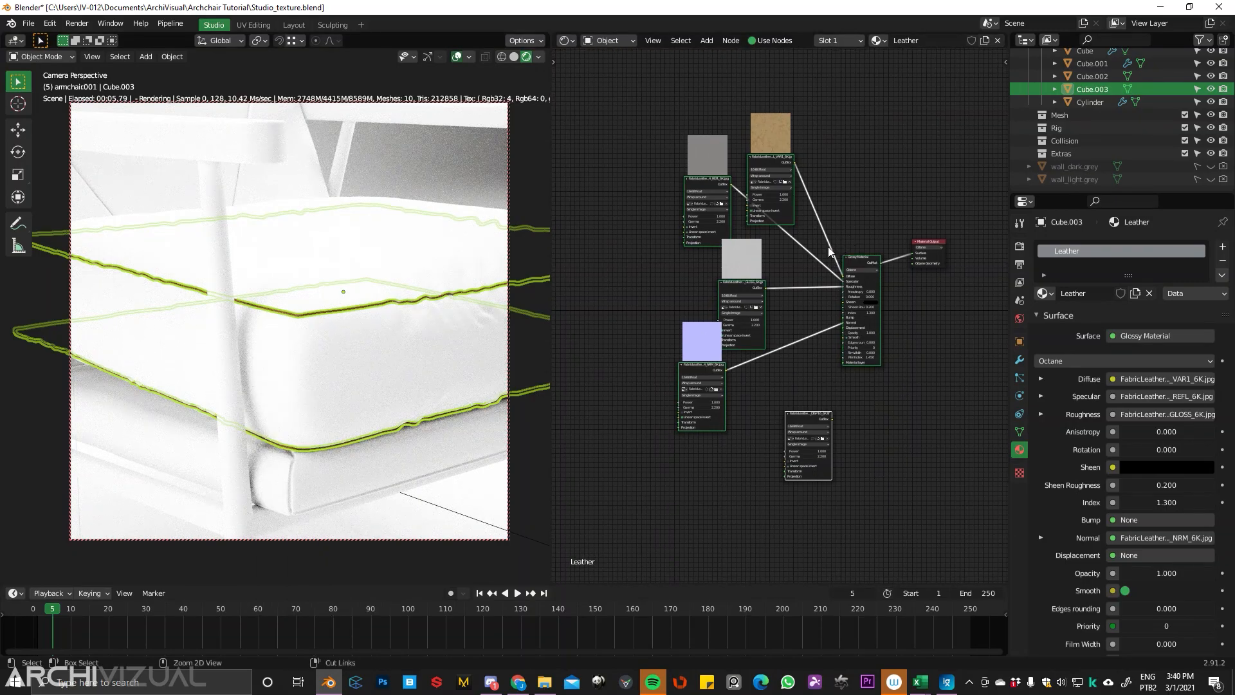
pyautogui.click(452, 325)
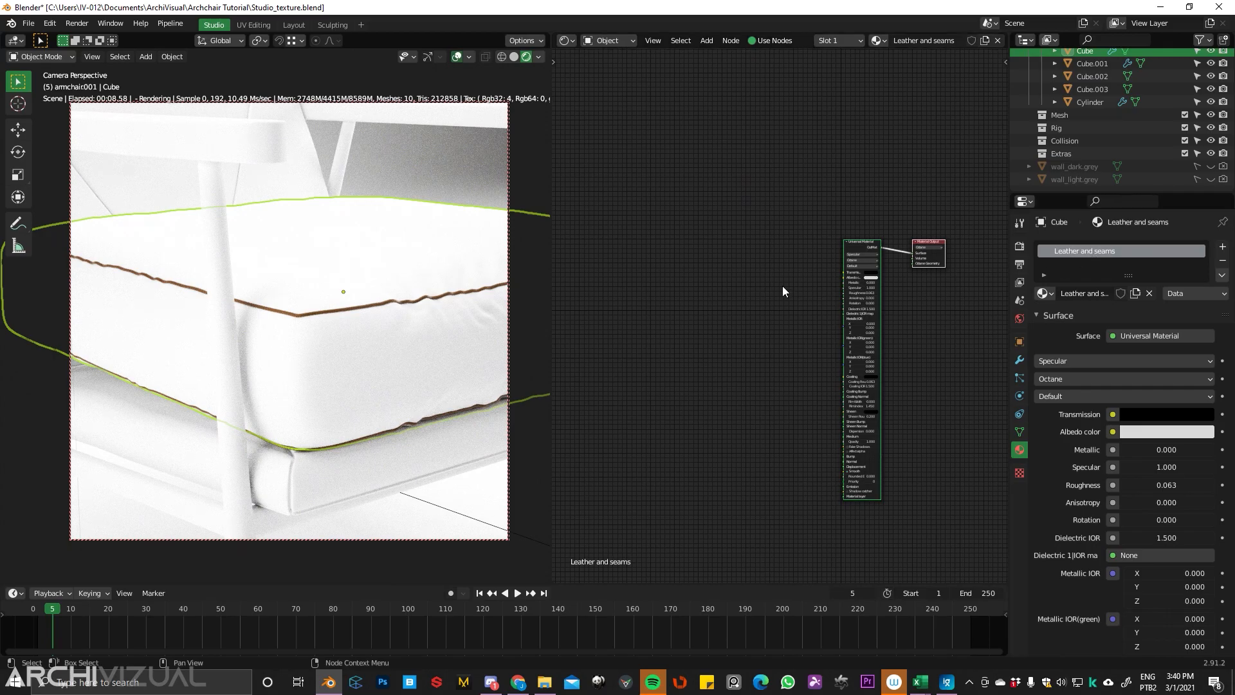
pyautogui.hotkey('ctrl', 'v')
# - Connect the pasted Glossy Material to the Material Output's Surface and delete the old Universal Material node
pyautogui.moveTo(883, 264); pyautogui.dragTo(913, 254)
pyautogui.click(863, 257)
pyautogui.press('Delete')
pyautogui.moveTo(759, 307); pyautogui.dragTo(852, 294, button='middle')
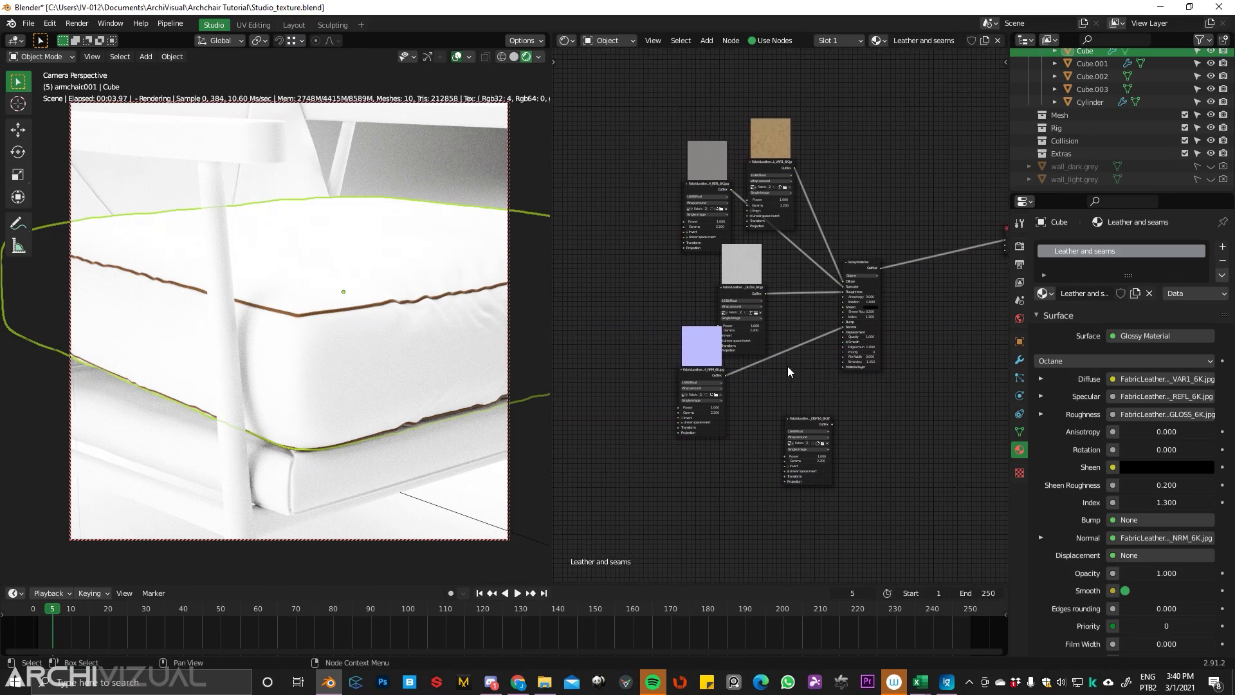
# - Move the Material Output node closer to the Glossy Material node
pyautogui.moveTo(802, 334); pyautogui.dragTo(681, 368, button='middle')
pyautogui.moveTo(904, 267); pyautogui.dragTo(823, 288)
pyautogui.scroll(3, 766, 290)
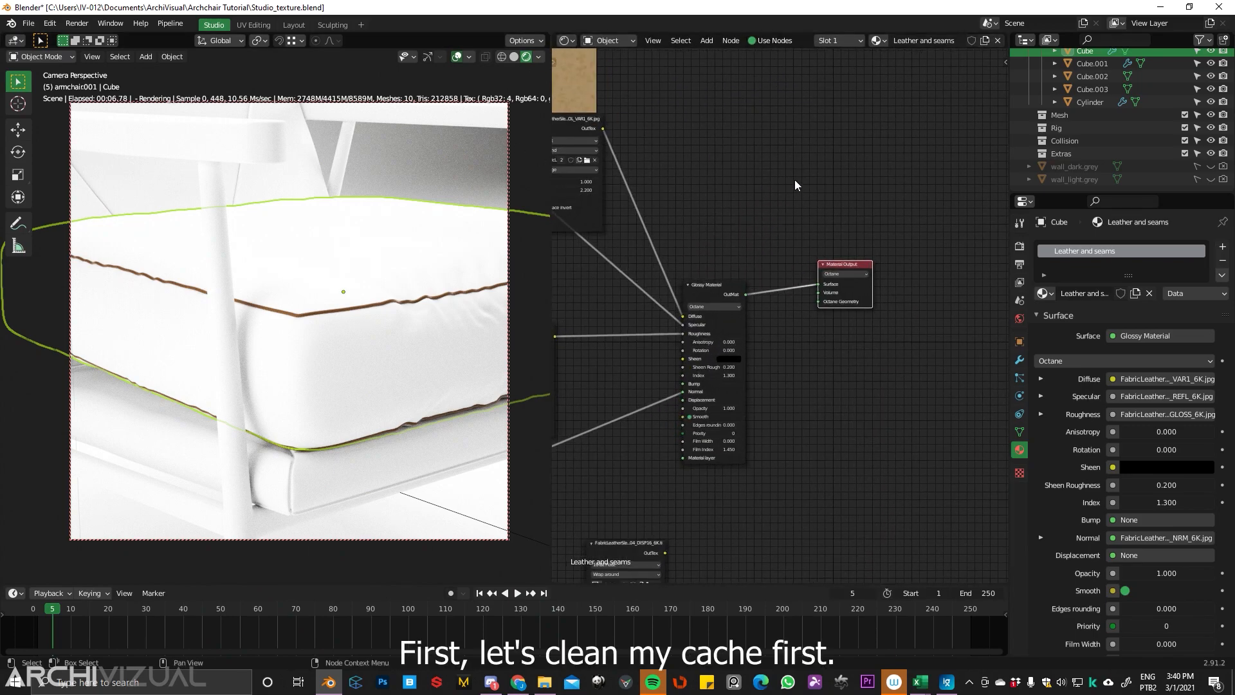
# - Stop the rendered preview, clear the Octane resource cache and restart the rendered preview
pyautogui.click(1020, 246)
pyautogui.scroll(-20, 1118, 509)
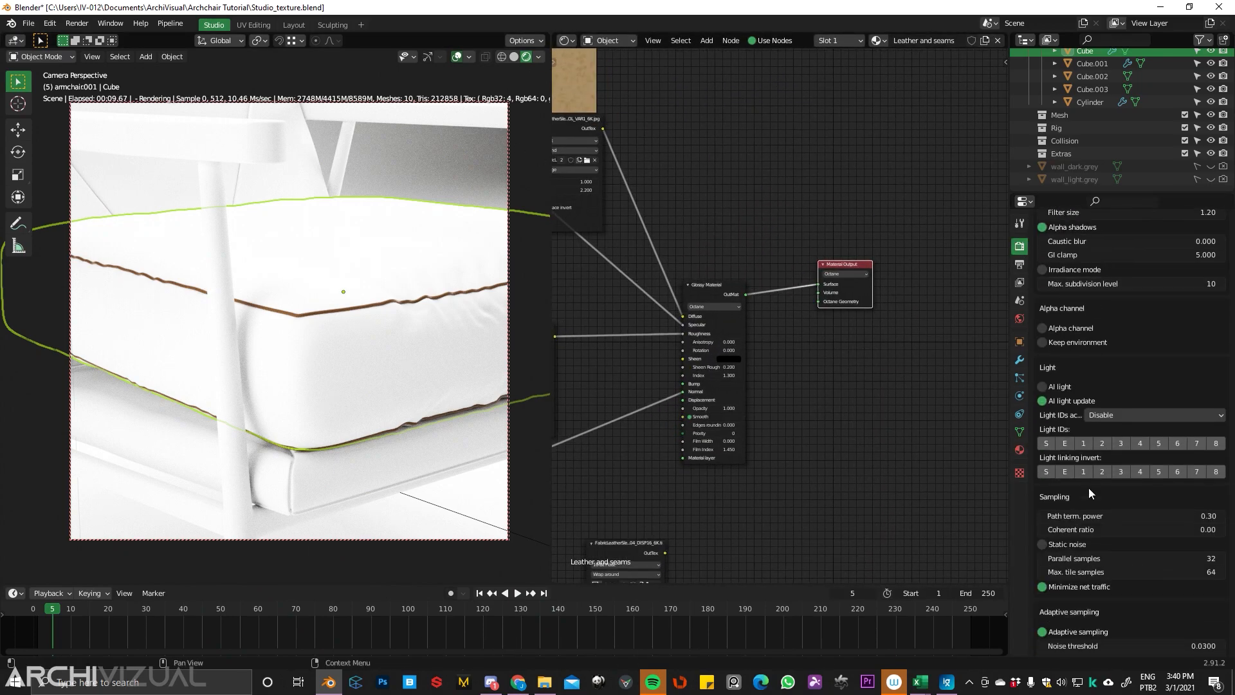
pyautogui.scroll(-12, 1118, 442)
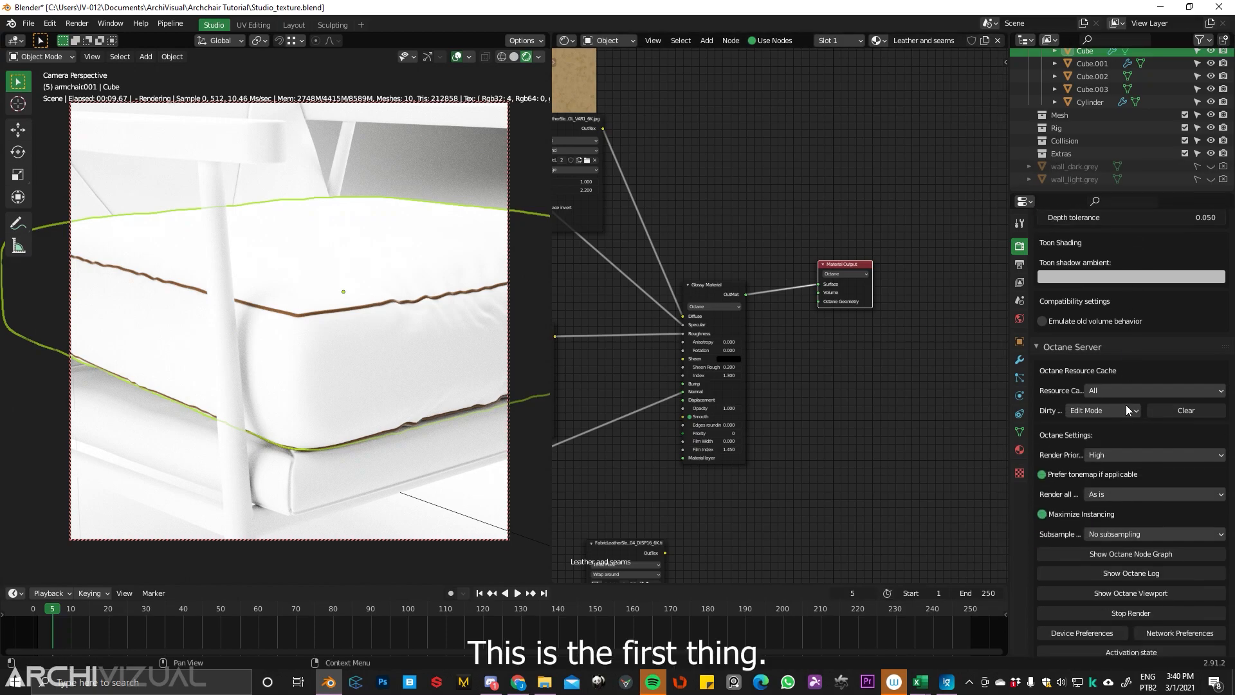
pyautogui.click(514, 57)
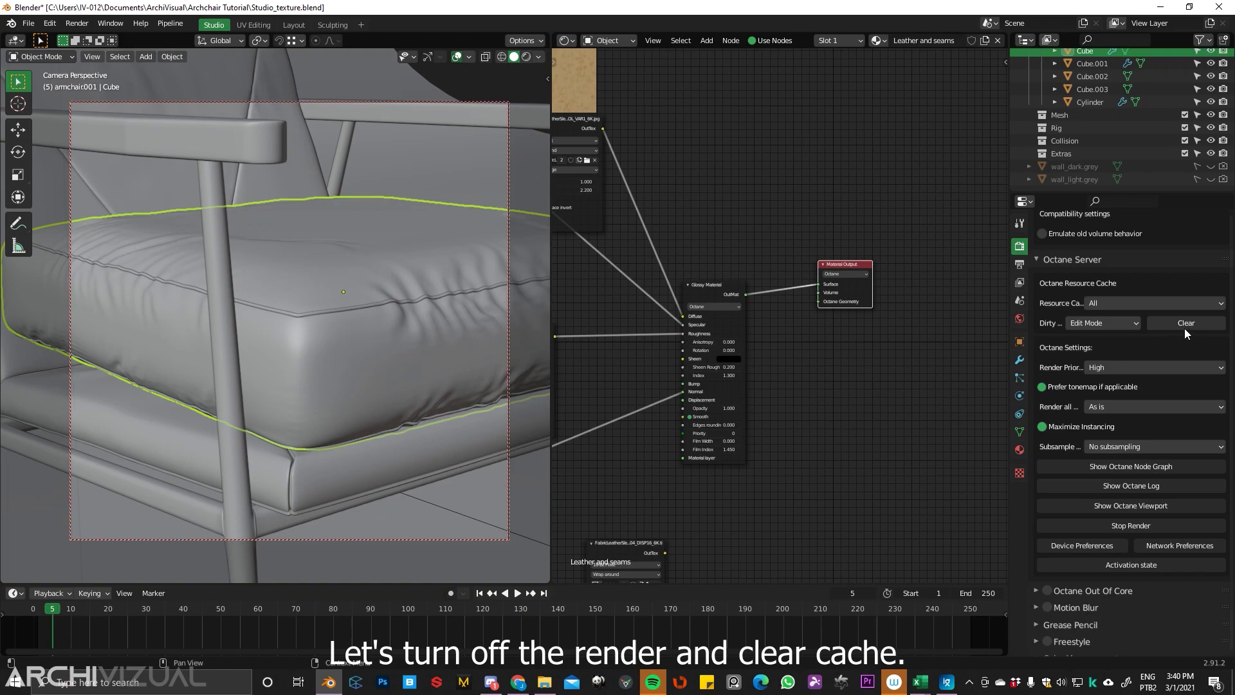
pyautogui.click(527, 57)
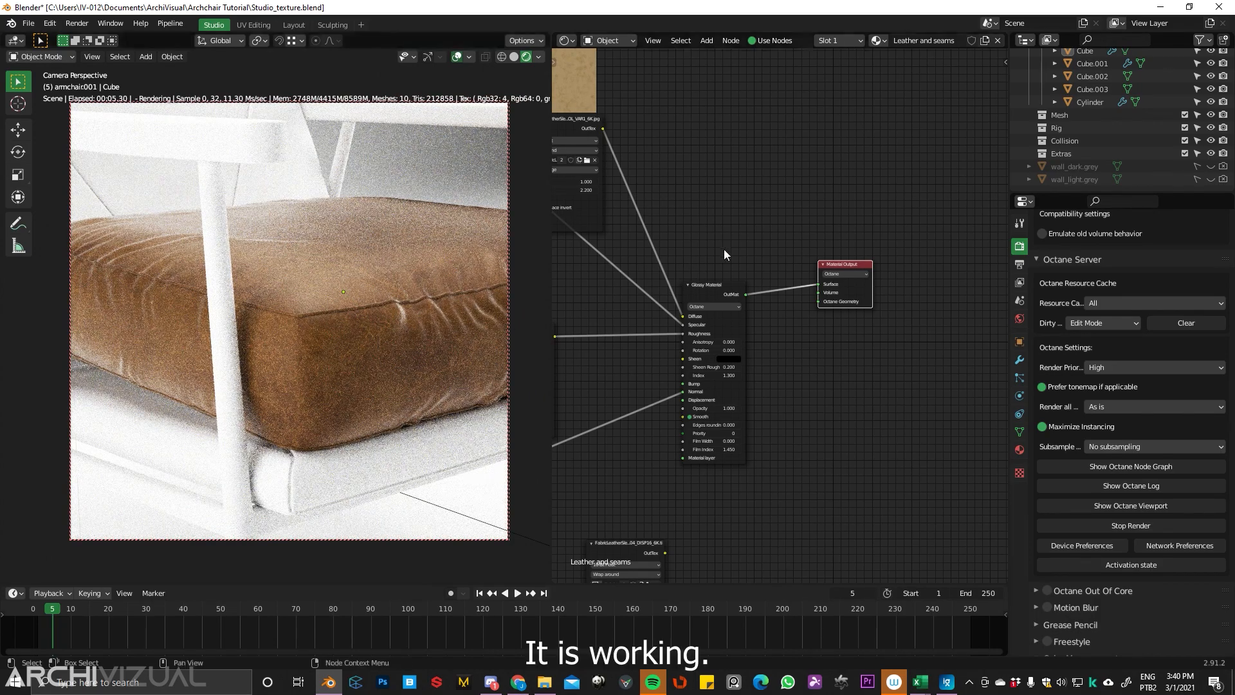
# - Add a Gradient Tex node to the Leather and seams material
pyautogui.moveTo(720, 249); pyautogui.dragTo(812, 209, button='middle')
pyautogui.moveTo(797, 566); pyautogui.dragTo(827, 390, button='middle')
pyautogui.hotkey('shift', 'a')
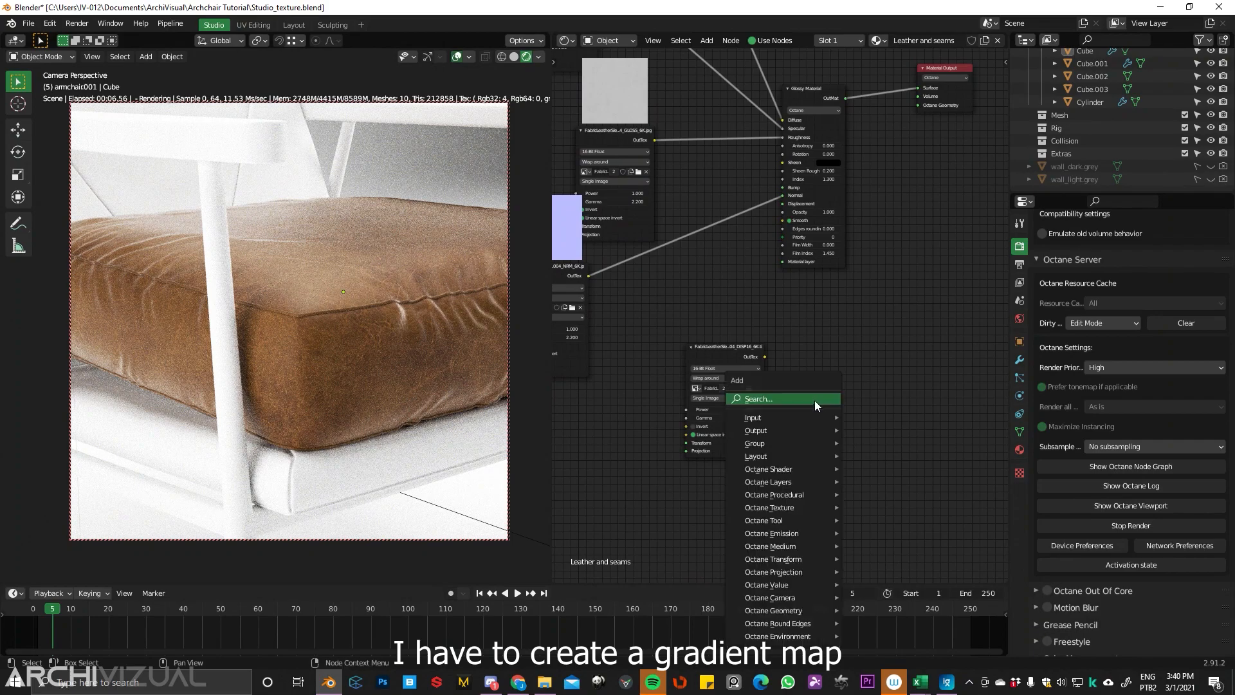
pyautogui.click(815, 401)
pyautogui.write('fa')
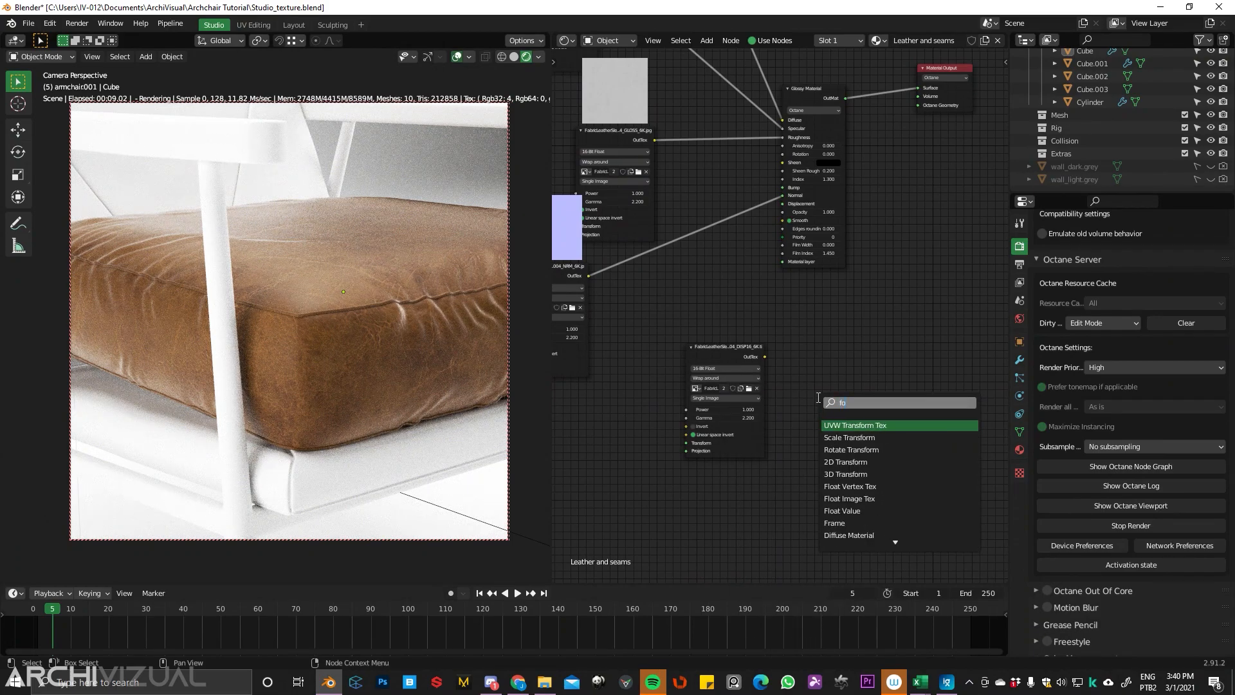
pyautogui.press('BackSpace')
pyautogui.press('BackSpace')
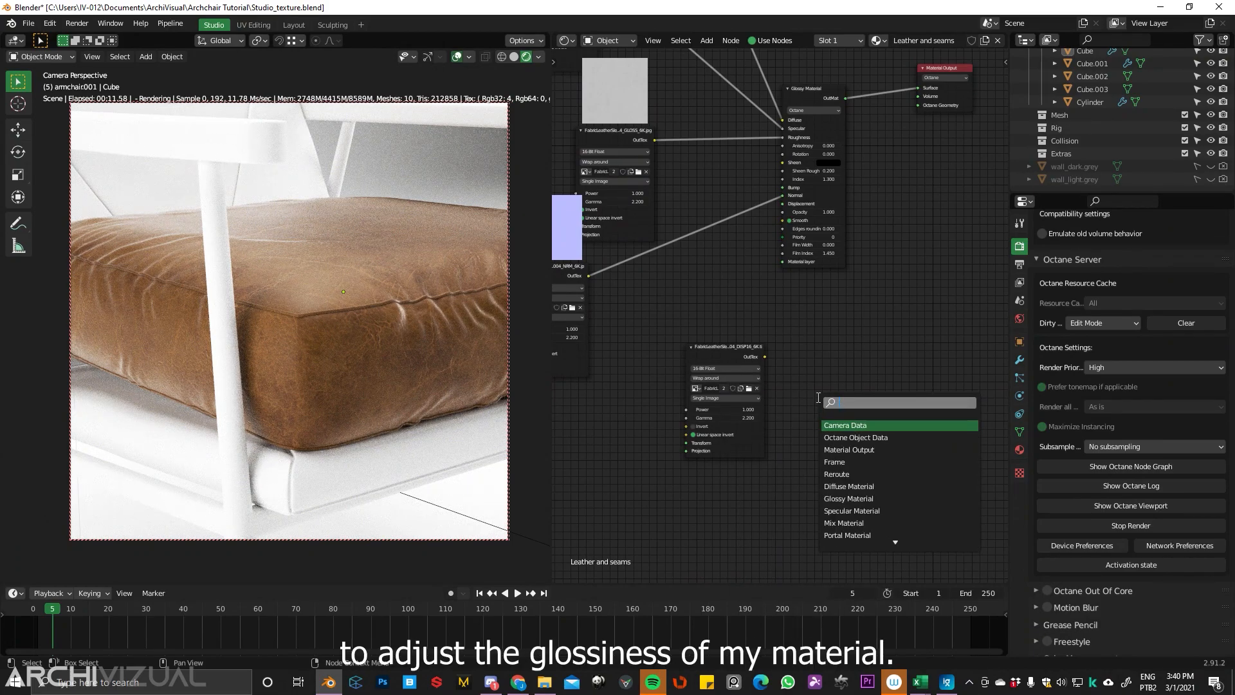
pyautogui.write('gra')
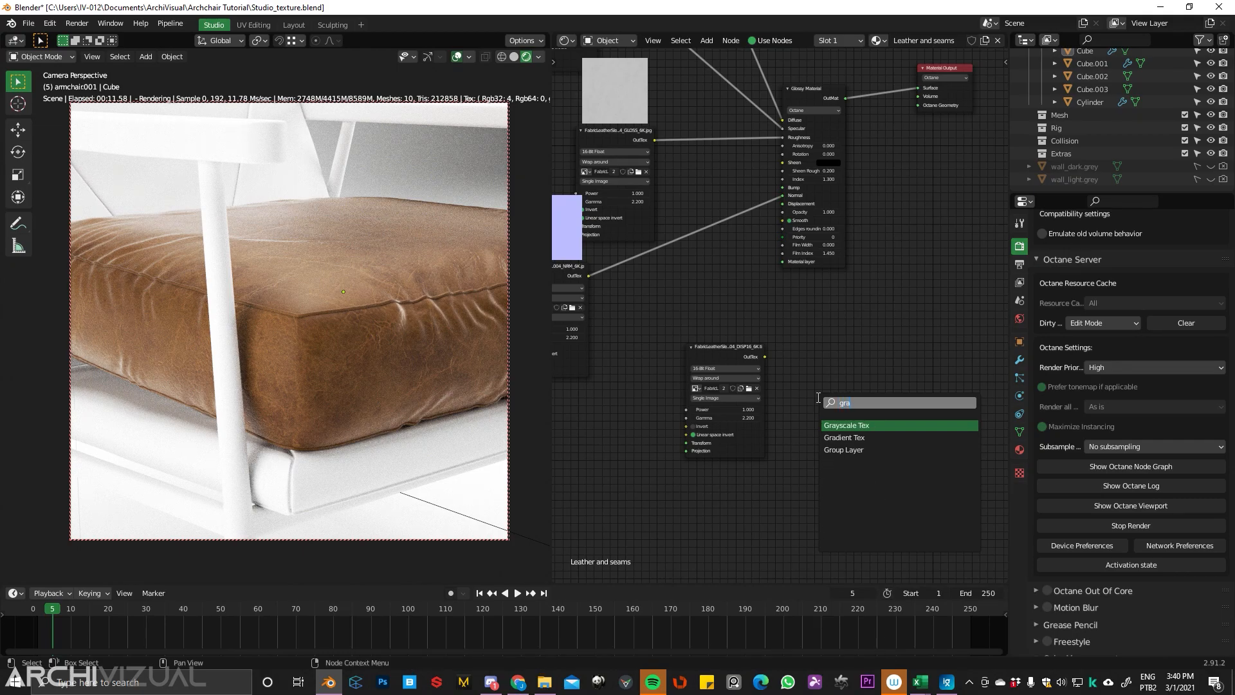
pyautogui.click(851, 438)
pyautogui.click(826, 395)
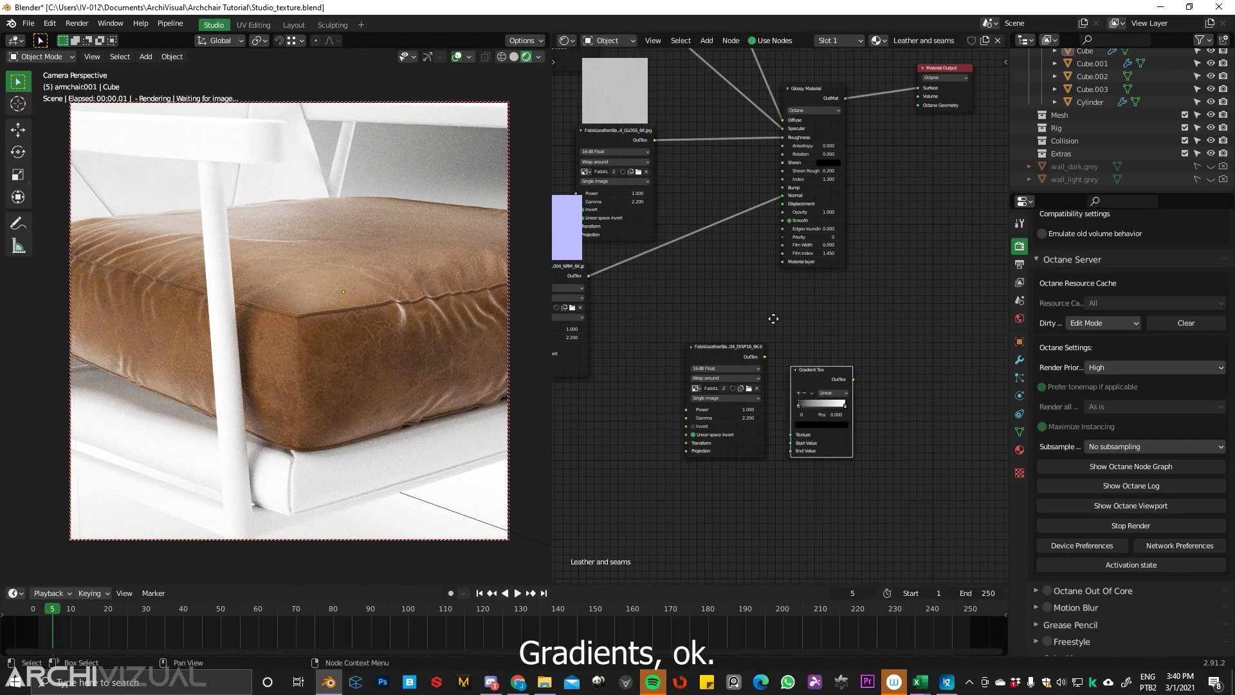
# - Insert the Gradient Tex between the GLOSS texture and the Glossy Material's Roughness, and move its black stop to position 0.564
pyautogui.moveTo(785, 317); pyautogui.dragTo(857, 451, button='middle')
pyautogui.moveTo(924, 519); pyautogui.dragTo(849, 329)
pyautogui.moveTo(859, 263); pyautogui.dragTo(856, 275)
pyautogui.moveTo(727, 275); pyautogui.dragTo(756, 453)
pyautogui.scroll(3, 791, 386)
pyautogui.moveTo(815, 318); pyautogui.dragTo(821, 369, button='middle')
pyautogui.moveTo(741, 389); pyautogui.dragTo(784, 415)
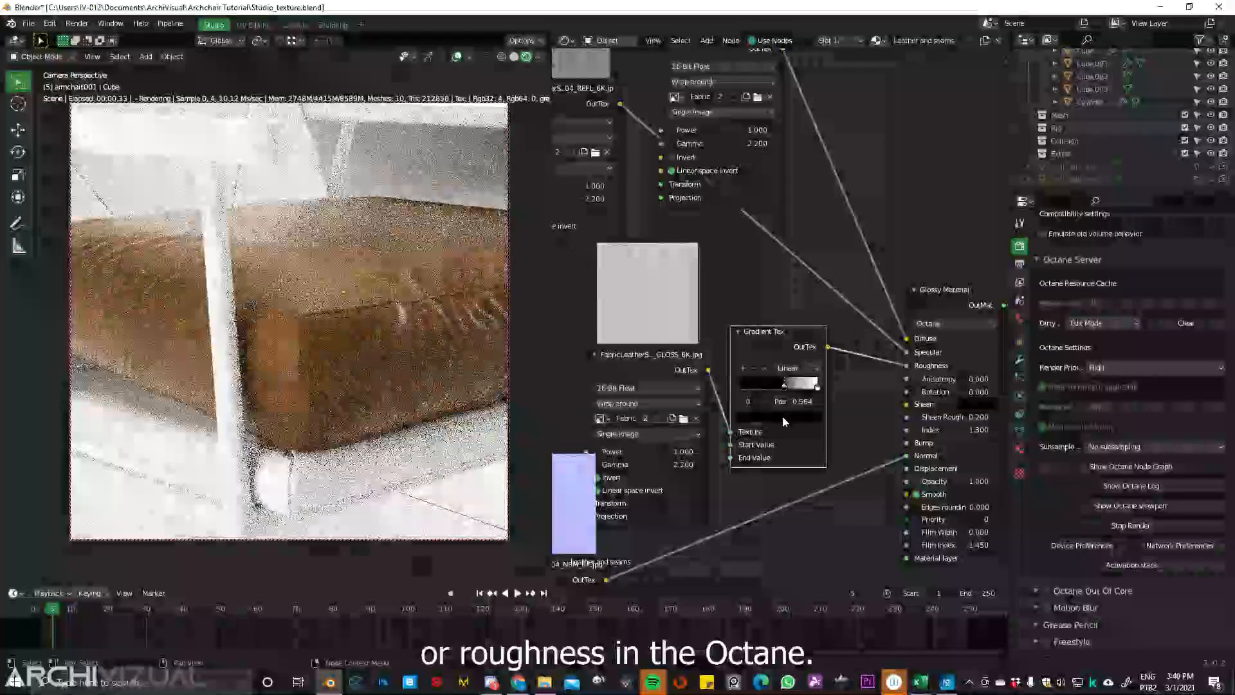
# - Add a Vertex Displacement node and connect it to the Glossy Material's Displacement input
pyautogui.moveTo(407, 353); pyautogui.dragTo(446, 408, button='middle')
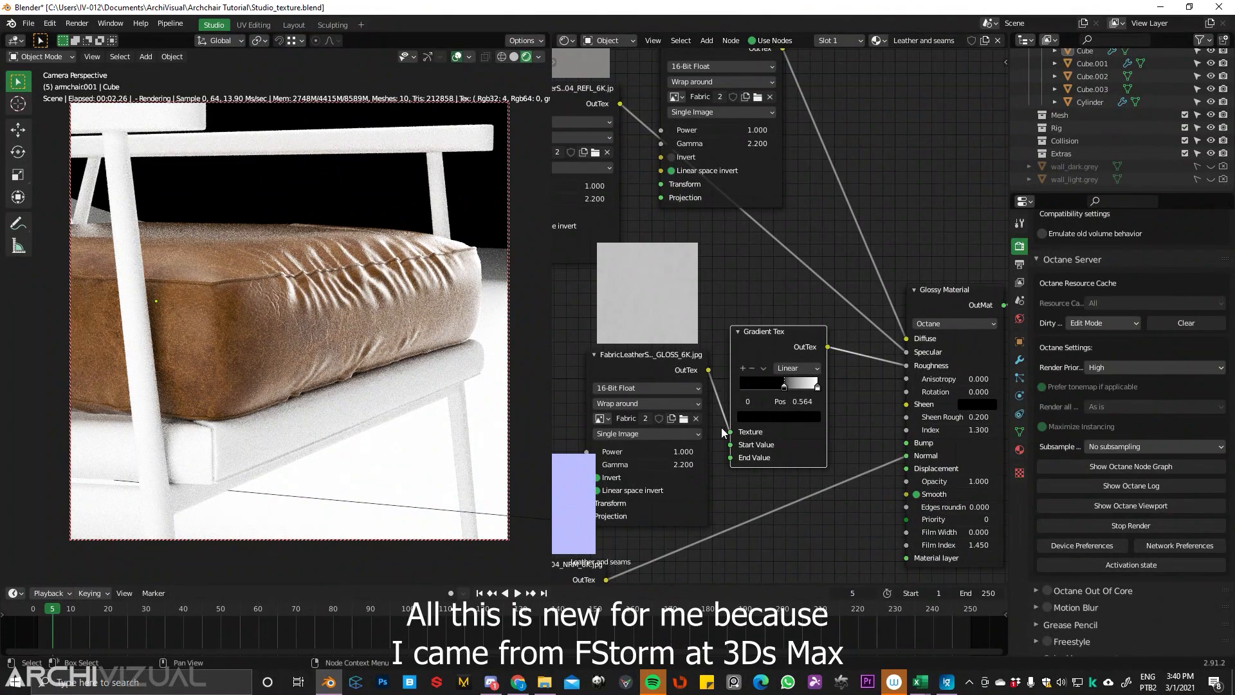
pyautogui.moveTo(796, 425); pyautogui.dragTo(792, 141, button='middle')
pyautogui.moveTo(788, 419); pyautogui.dragTo(722, 403)
pyautogui.click(839, 349)
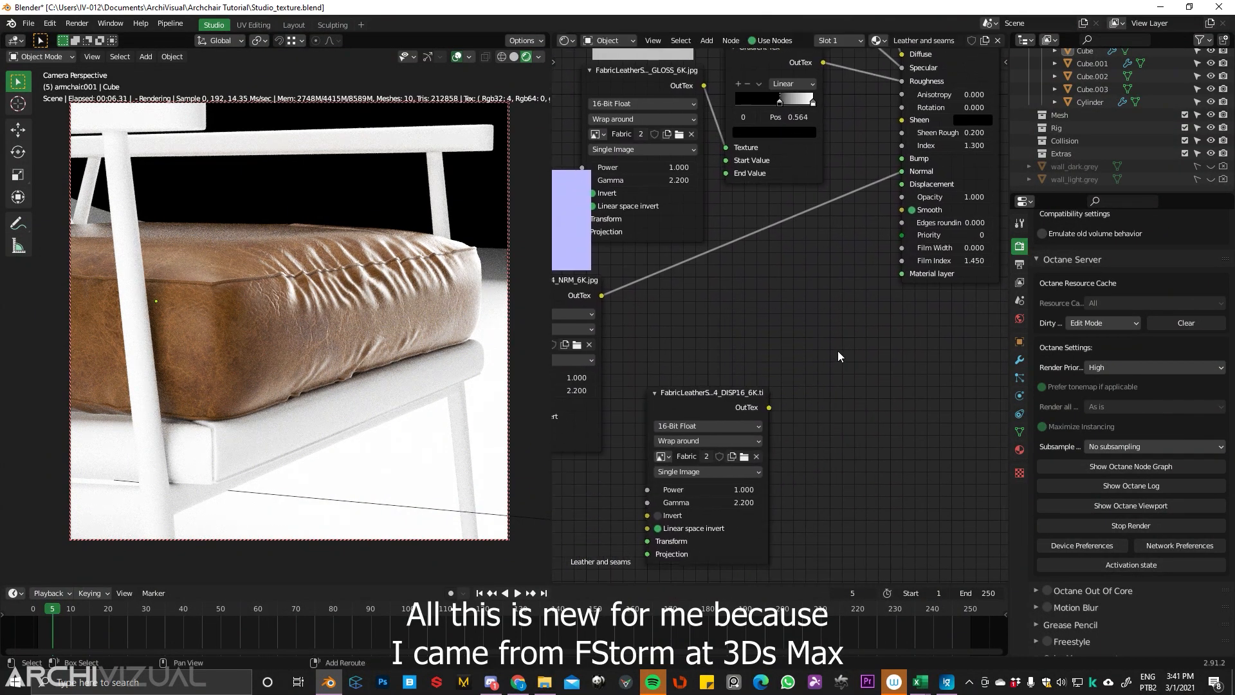
pyautogui.hotkey('shift', 'a')
pyautogui.click(838, 381)
pyautogui.write('di')
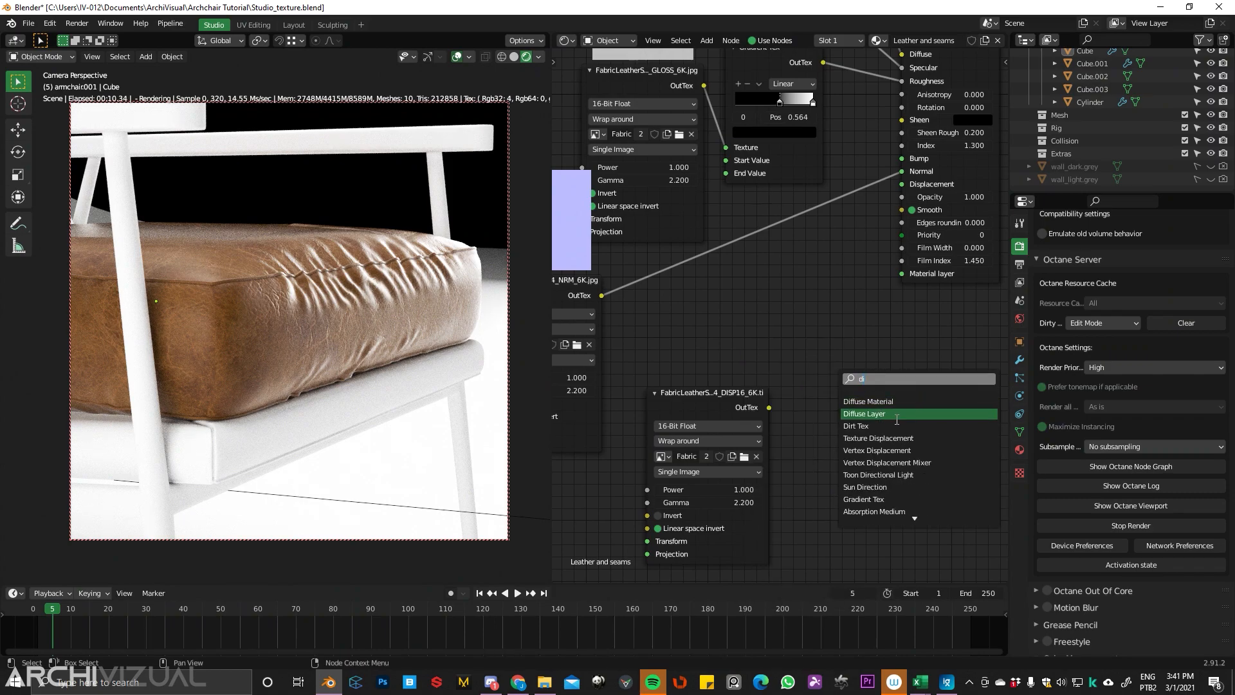
pyautogui.click(901, 450)
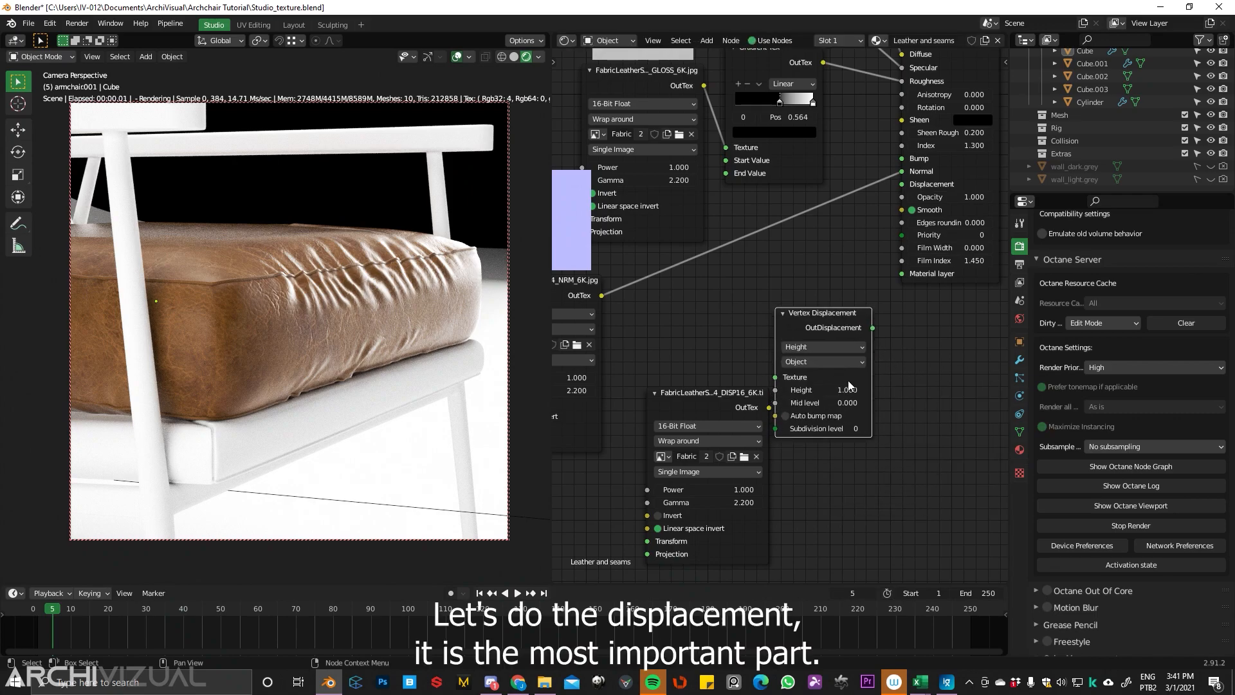
pyautogui.moveTo(930, 194); pyautogui.dragTo(902, 184)
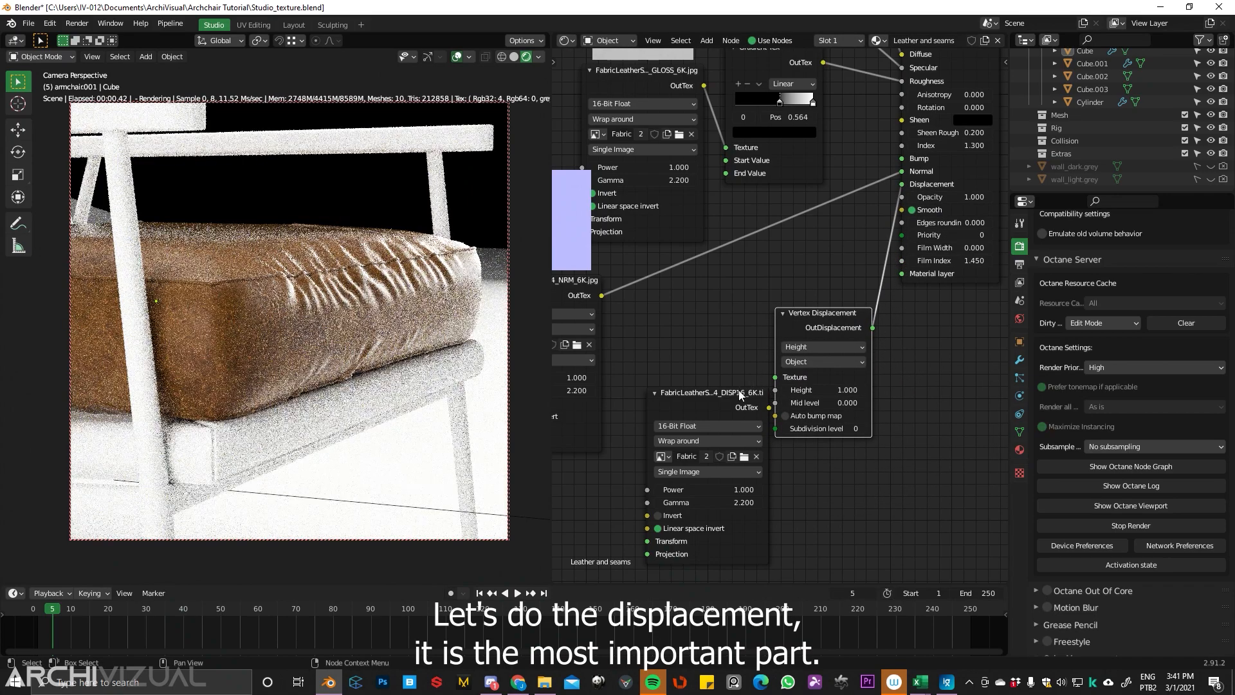
# - Make room beside the DISP16 texture node and set the Vertex Displacement's height to 0.008 and mid level to 0.5
pyautogui.moveTo(708, 394); pyautogui.dragTo(682, 410)
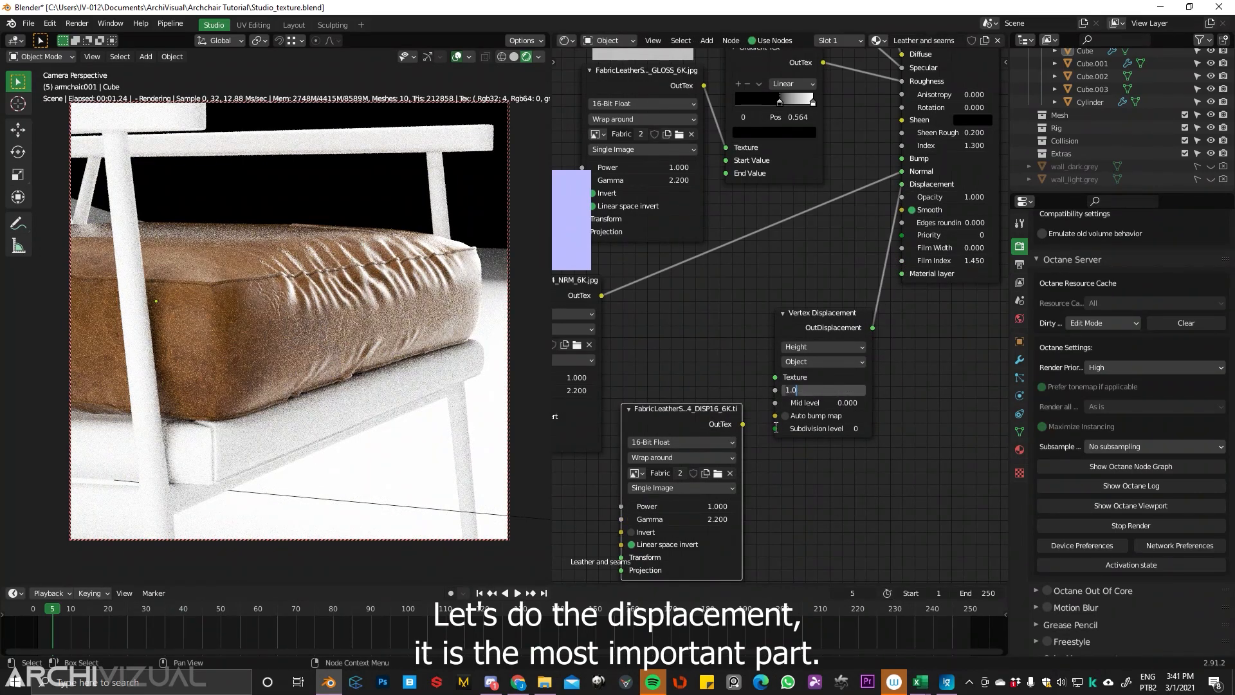
pyautogui.press('BackSpace')
pyautogui.write('01')
pyautogui.press('Return')
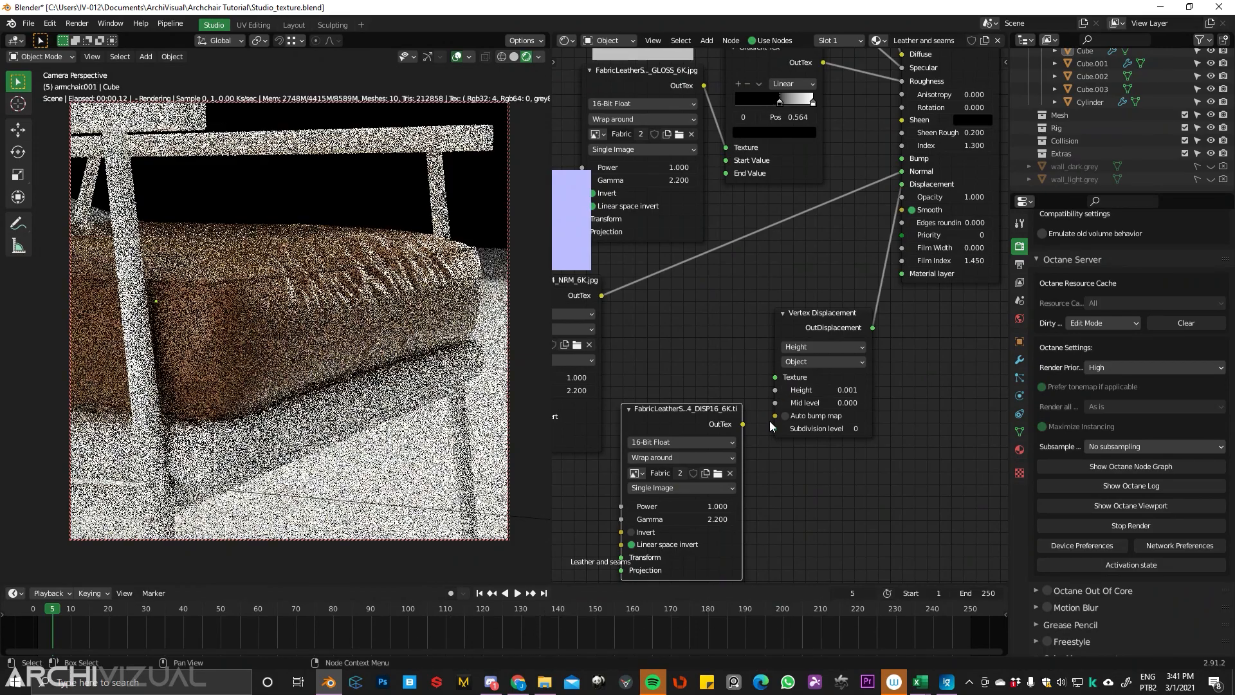
pyautogui.click(847, 389)
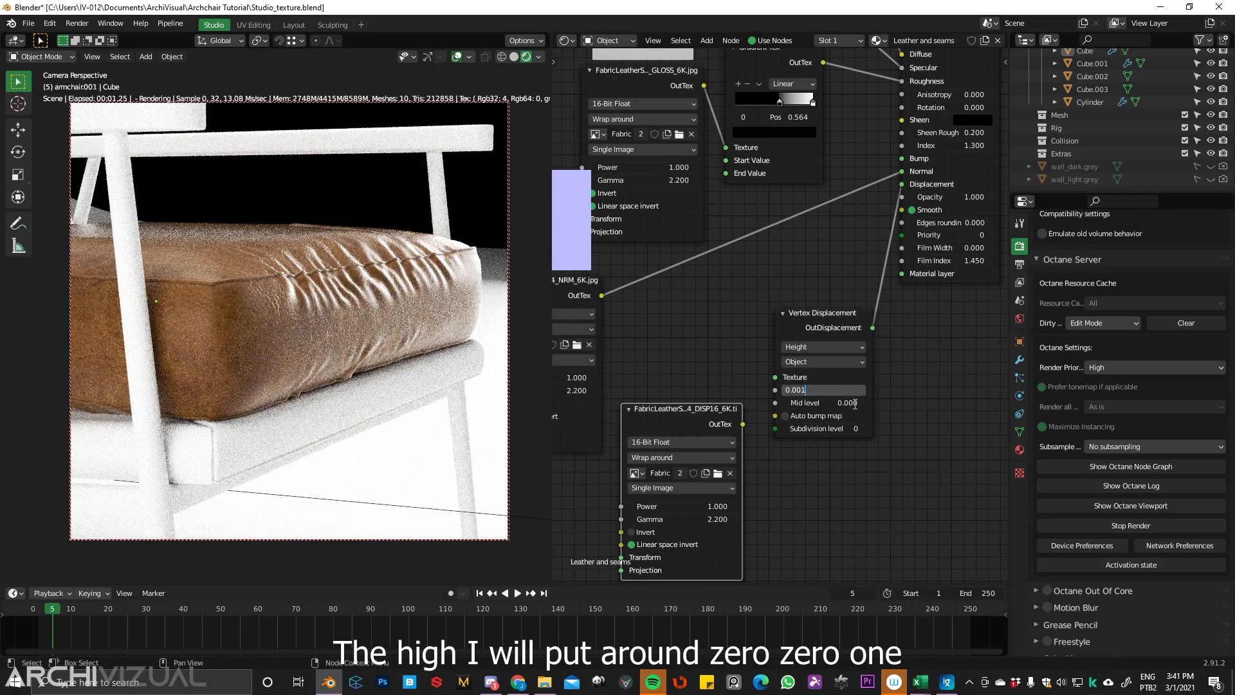
pyautogui.click(837, 402)
pyautogui.write('0.0')
pyautogui.press('BackSpace')
pyautogui.write('5')
pyautogui.press('Return')
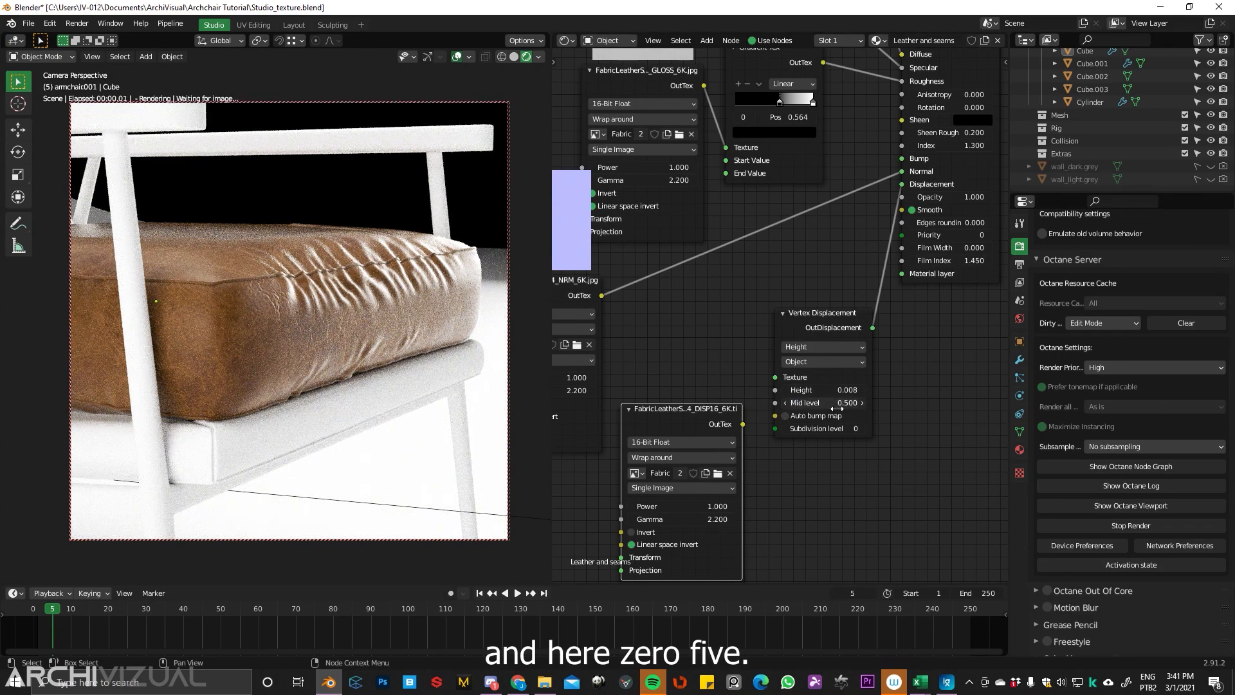
# - Enable auto bump map with subdivision level 2 and connect the DISP16 texture to the Vertex Displacement's Texture input
pyautogui.click(786, 416)
pyautogui.click(867, 429)
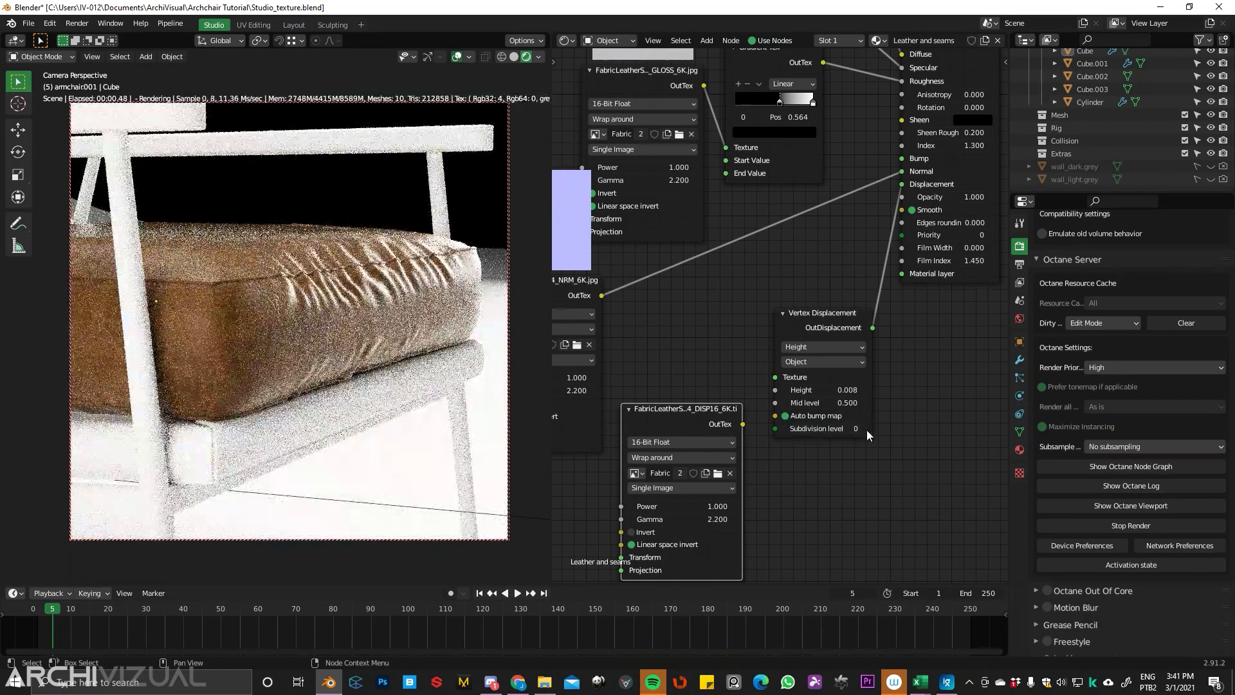
pyautogui.click(867, 429)
pyautogui.moveTo(743, 424); pyautogui.dragTo(777, 433)
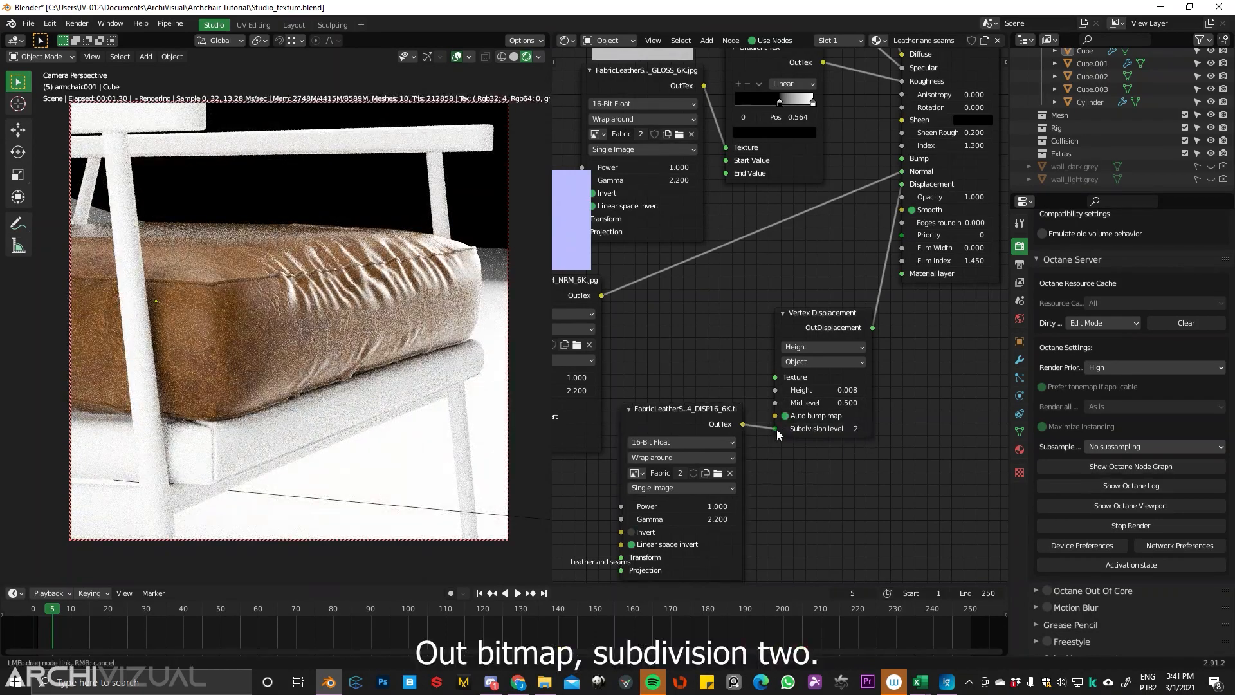
pyautogui.moveTo(780, 378); pyautogui.dragTo(776, 377)
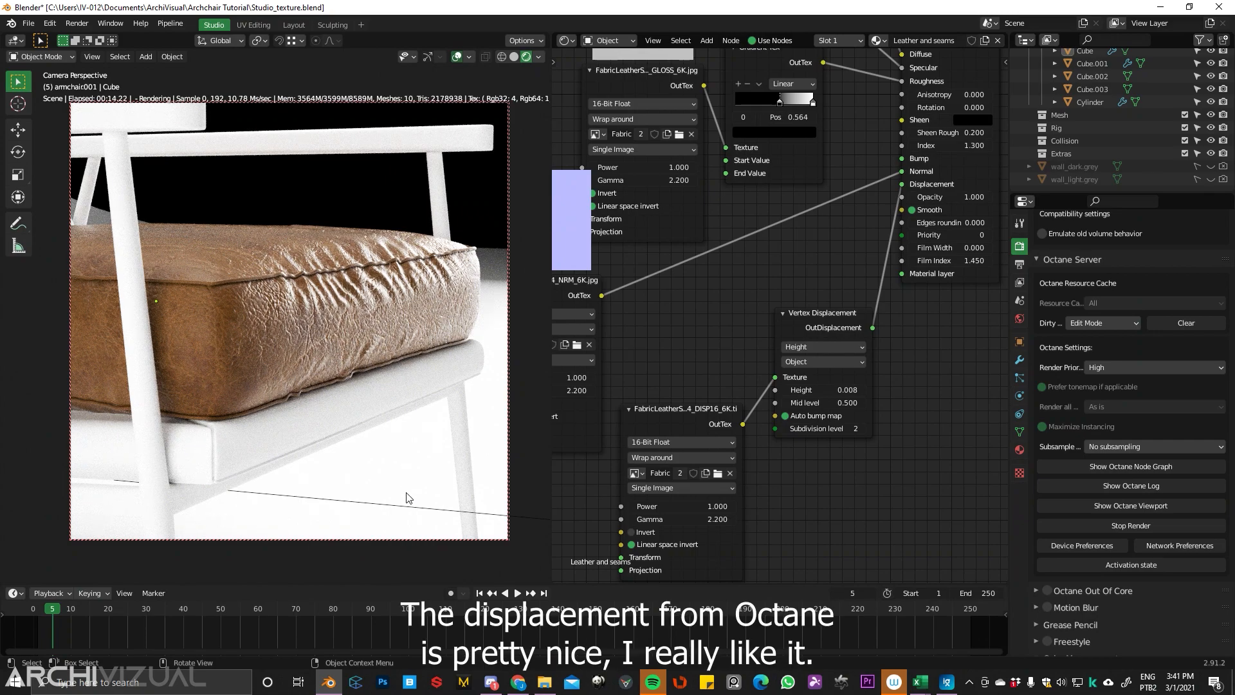
# - Space out the NRM and GLOSS texture nodes so they no longer overlap their neighbours
pyautogui.moveTo(396, 326); pyautogui.dragTo(394, 290, button='middle')
pyautogui.scroll(4, 395, 288)
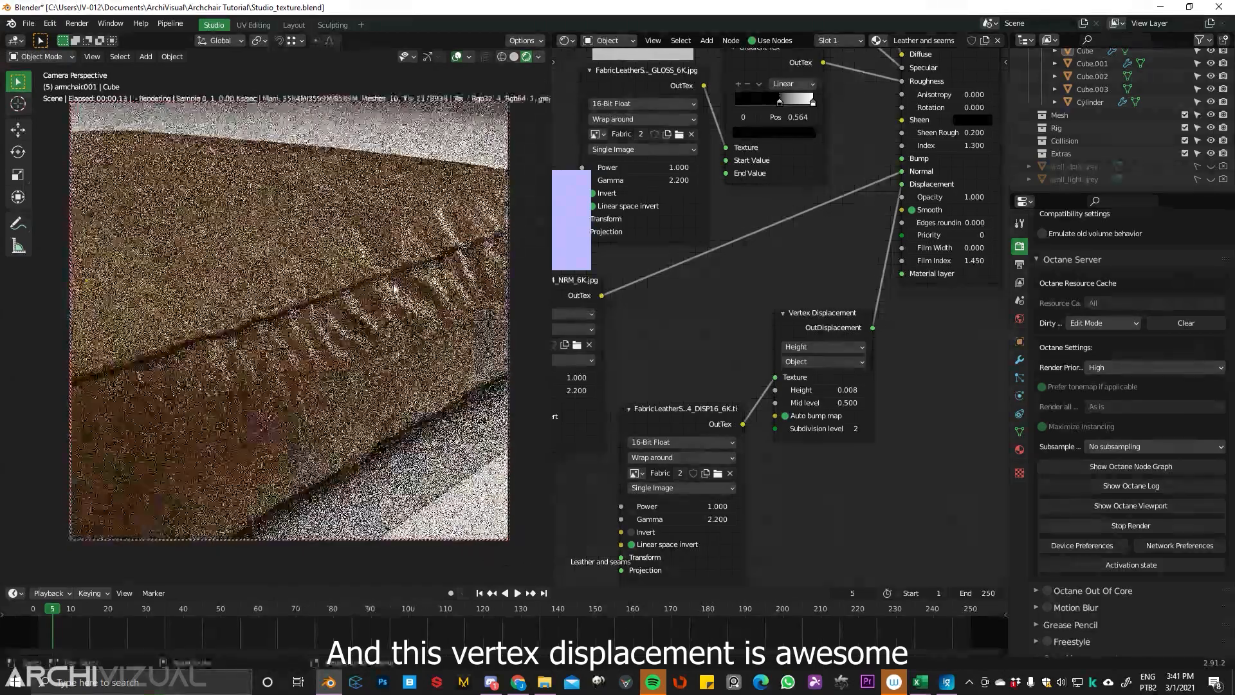
pyautogui.moveTo(665, 269); pyautogui.dragTo(904, 248, button='middle')
pyautogui.scroll(-9, 904, 248)
pyautogui.moveTo(790, 244); pyautogui.dragTo(695, 331, button='middle')
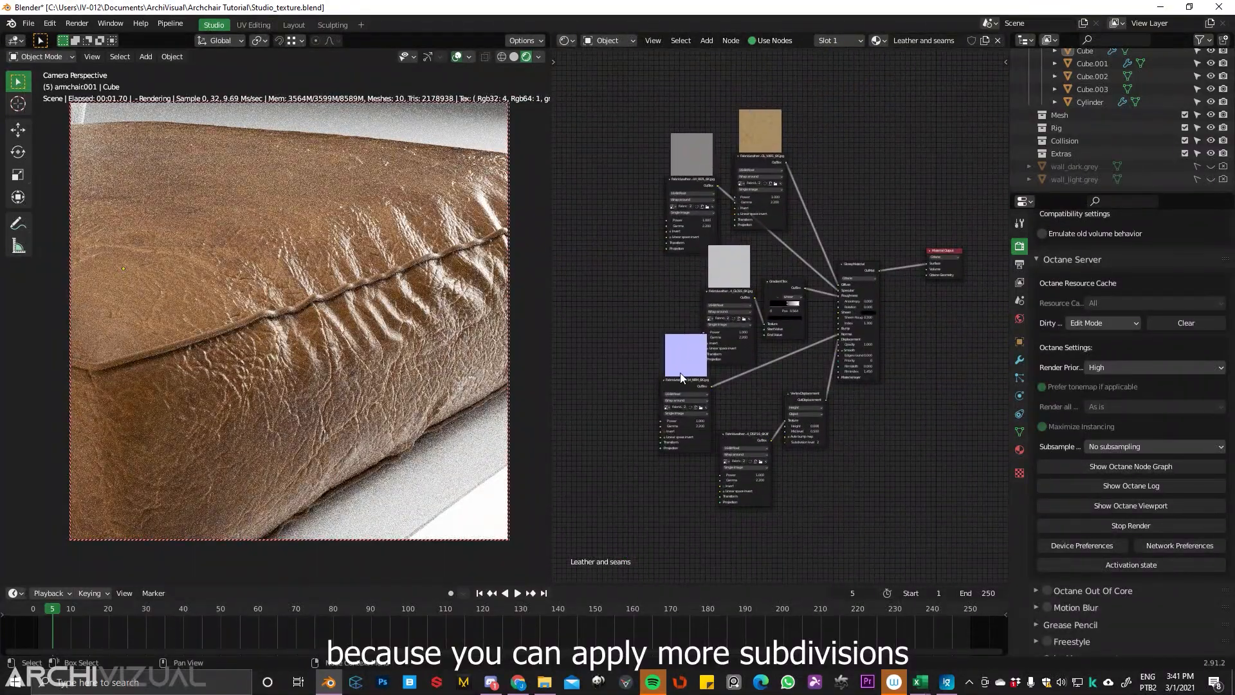
pyautogui.moveTo(687, 380); pyautogui.dragTo(687, 420)
pyautogui.moveTo(718, 298); pyautogui.dragTo(694, 295)
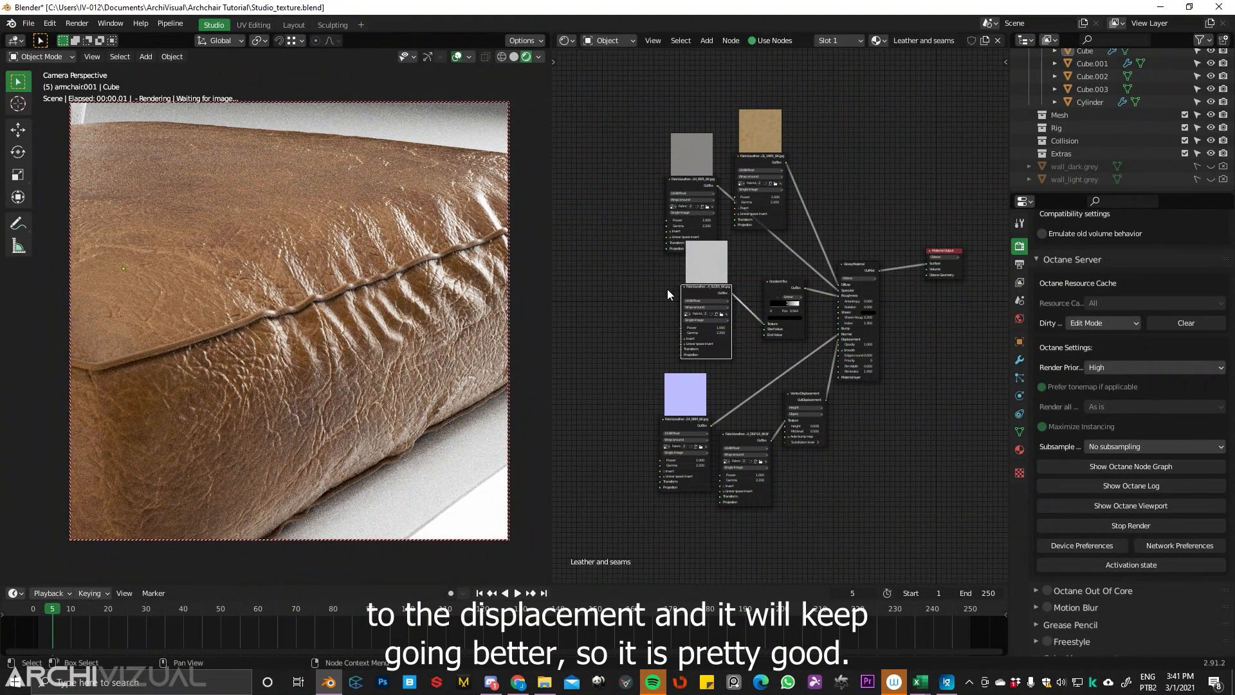
# - Add a Full Transform node and place it beside the texture nodes
pyautogui.hotkey('shift', 'a')
pyautogui.write('fu')
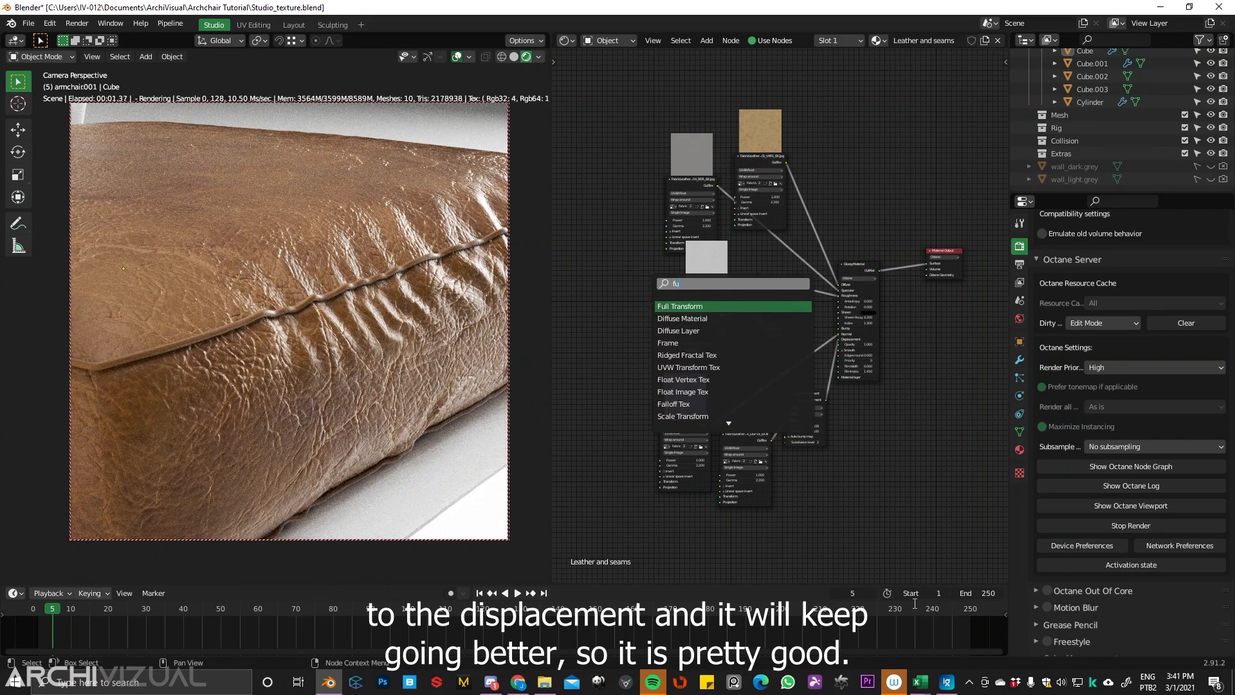
pyautogui.write('l')
pyautogui.press('Escape')
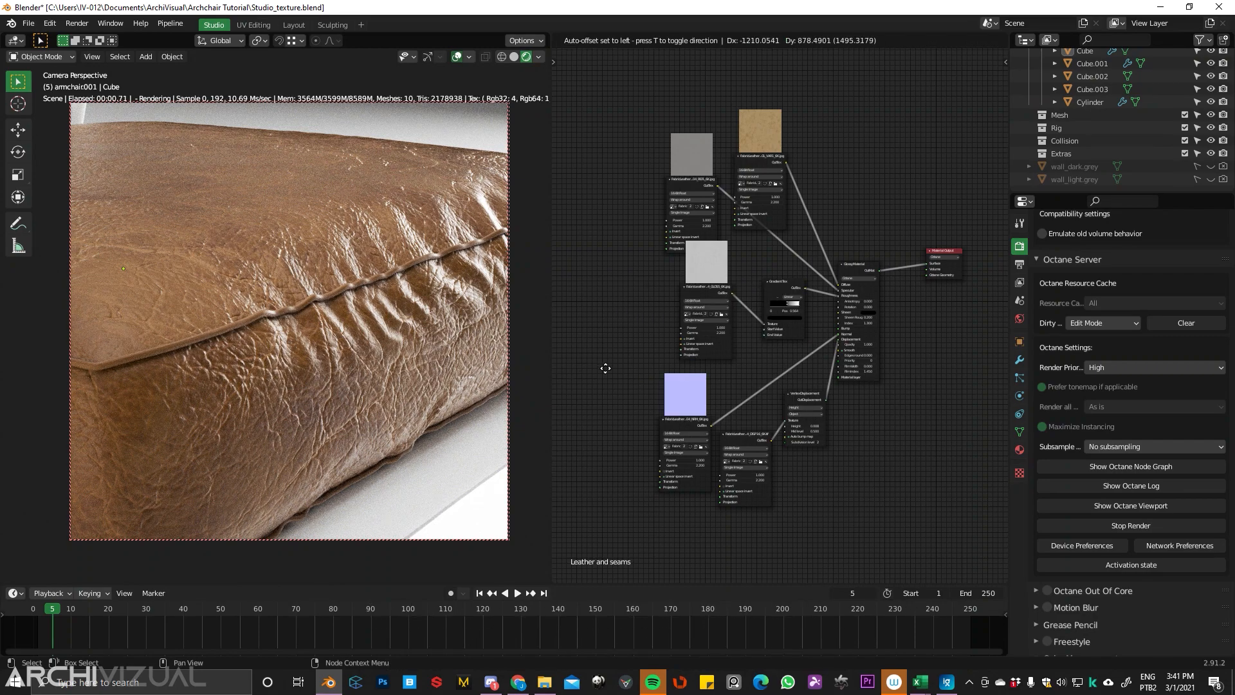
pyautogui.keyDown('ctrl'); pyautogui.moveTo(635, 293); pyautogui.dragTo(648, 409, button='middle'); pyautogui.keyUp('ctrl')
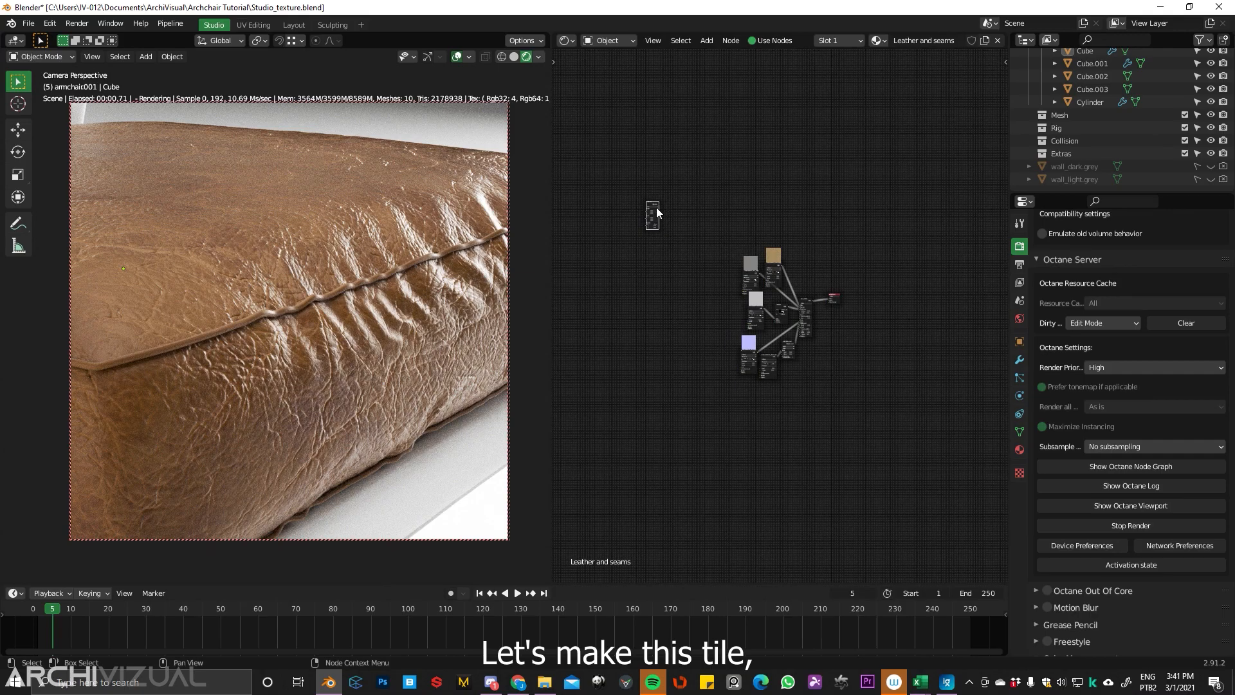
pyautogui.keyDown('ctrl'); pyautogui.moveTo(708, 302); pyautogui.dragTo(772, 183, button='middle'); pyautogui.keyUp('ctrl')
# - Connect the Full Transform to the Transform inputs of the VAR1, REFL, GLOSS, NRM and DISP16 textures
pyautogui.moveTo(870, 189); pyautogui.dragTo(870, 188)
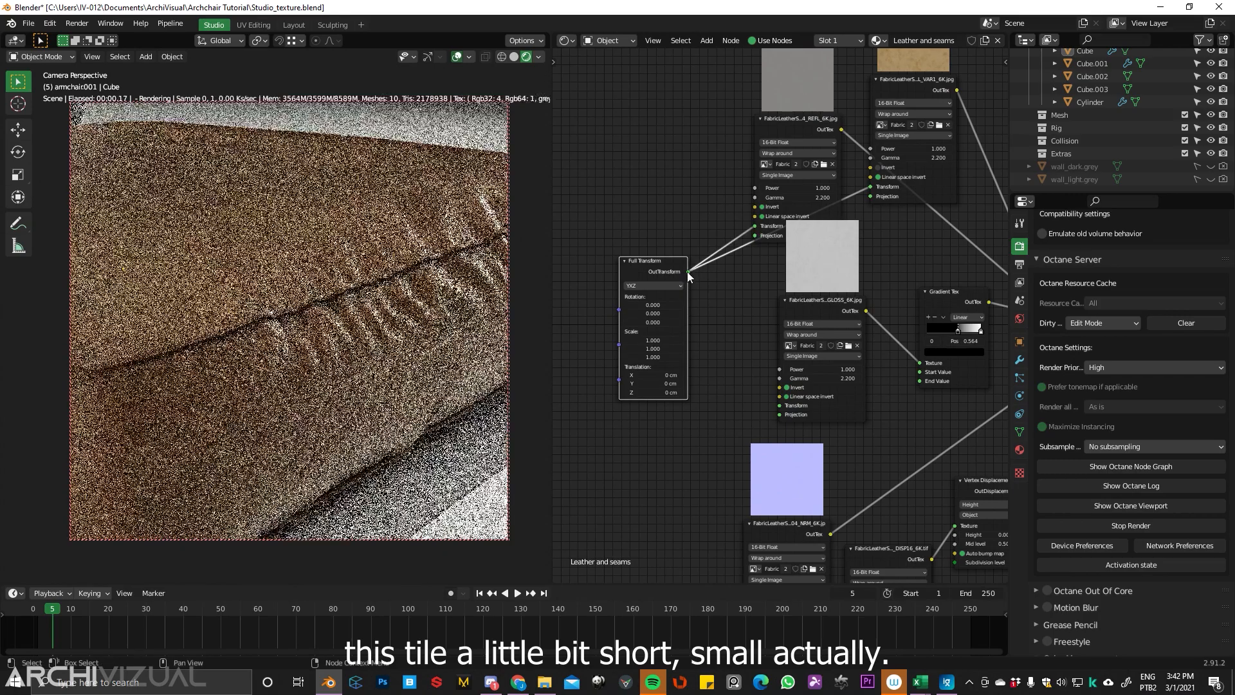
pyautogui.moveTo(689, 272); pyautogui.dragTo(780, 405)
pyautogui.moveTo(690, 282); pyautogui.dragTo(689, 139, button='middle')
pyautogui.moveTo(689, 129); pyautogui.dragTo(745, 486)
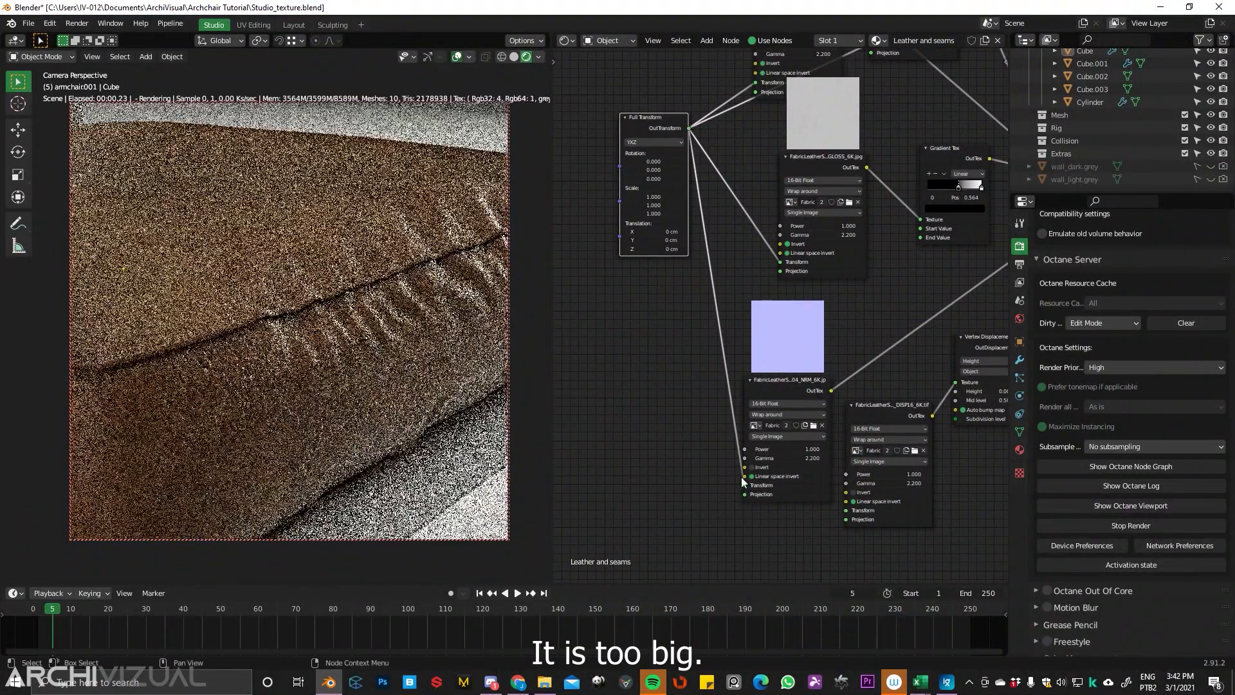
pyautogui.moveTo(689, 128); pyautogui.dragTo(848, 511)
# - Set all three Scale values of the Full Transform node to 0.8
pyautogui.moveTo(694, 197); pyautogui.dragTo(739, 271, button='middle')
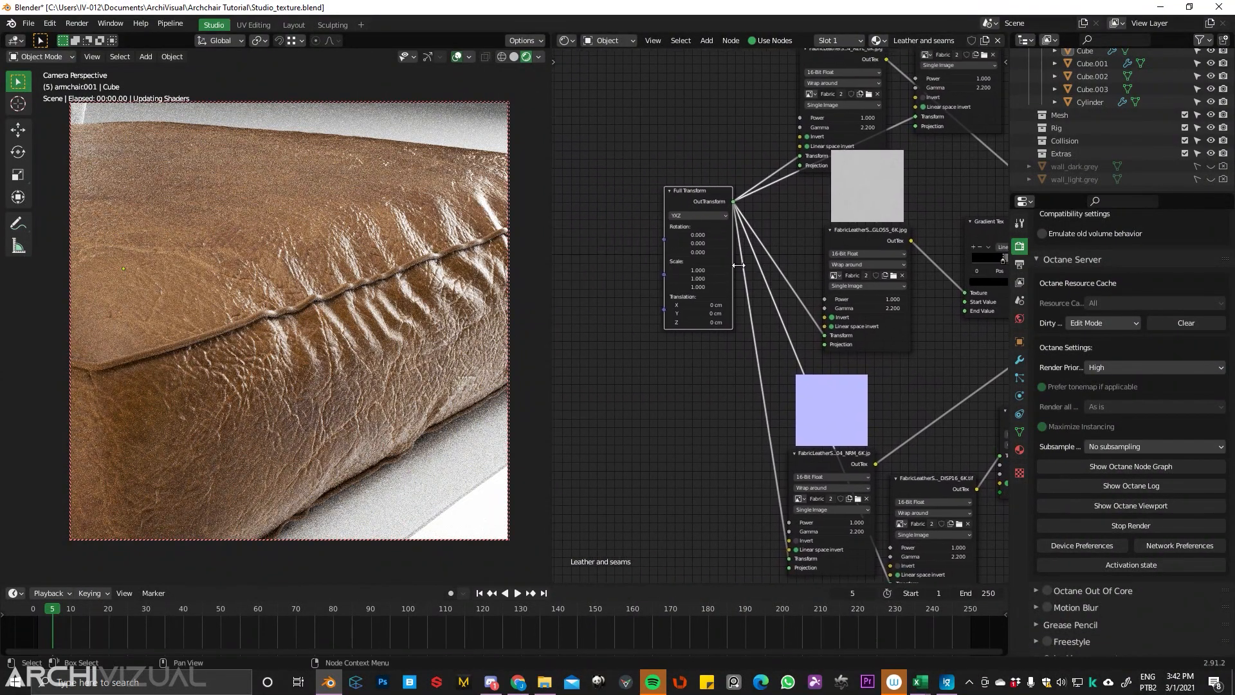
pyautogui.moveTo(711, 298); pyautogui.dragTo(737, 348)
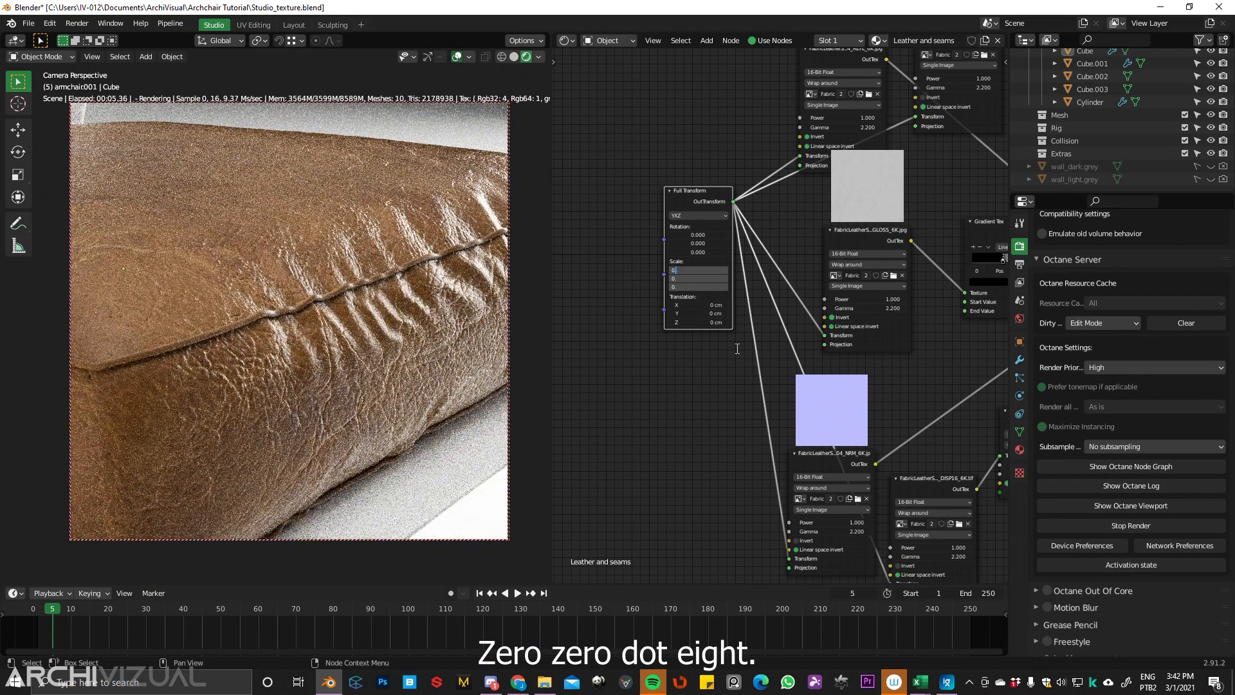
pyautogui.write('0.8')
pyautogui.press('Return')
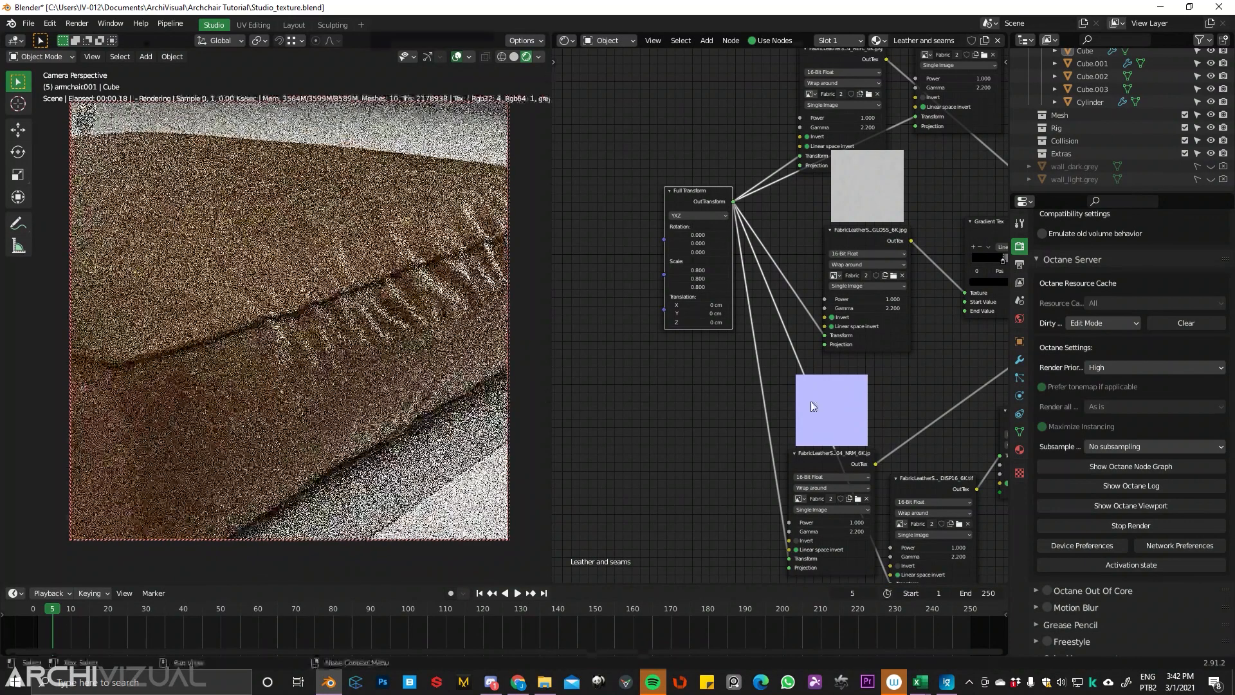
# - Set the Height of the Vertex Displacement node to 0.005
pyautogui.moveTo(859, 430); pyautogui.dragTo(745, 287, button='middle')
pyautogui.scroll(6, 774, 326)
pyautogui.moveTo(971, 317); pyautogui.dragTo(646, 370, button='middle')
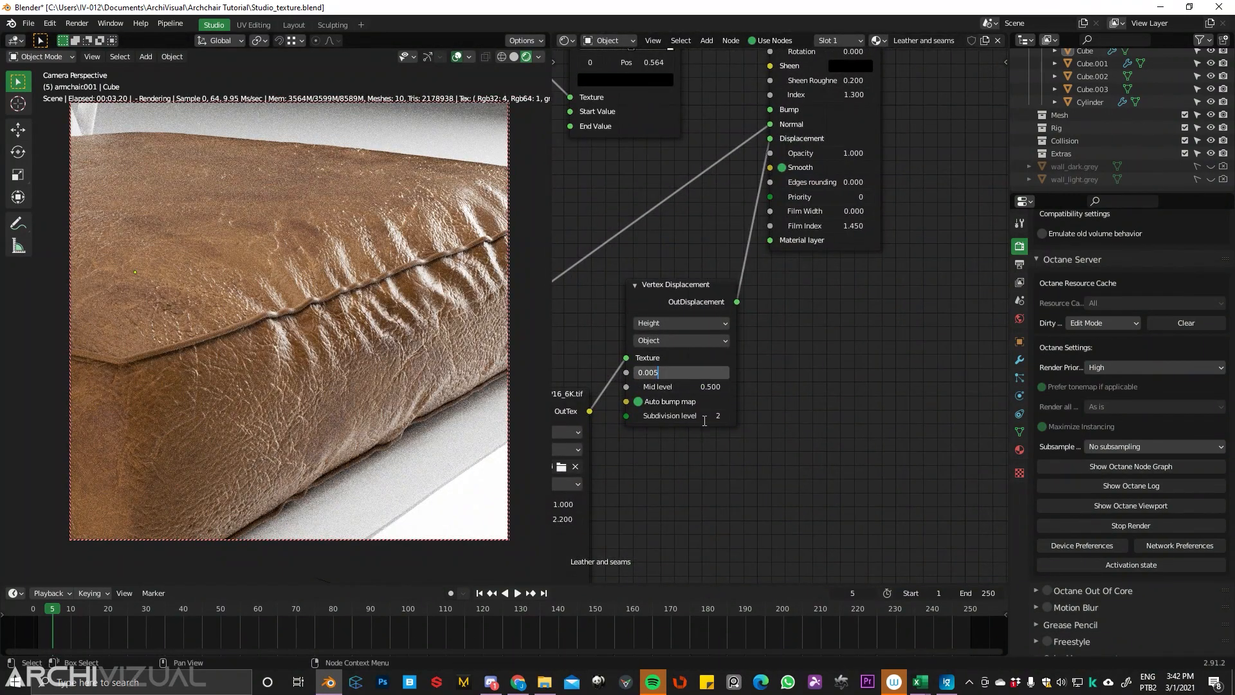
pyautogui.press('BackSpace')
pyautogui.write('5')
pyautogui.press('Return')
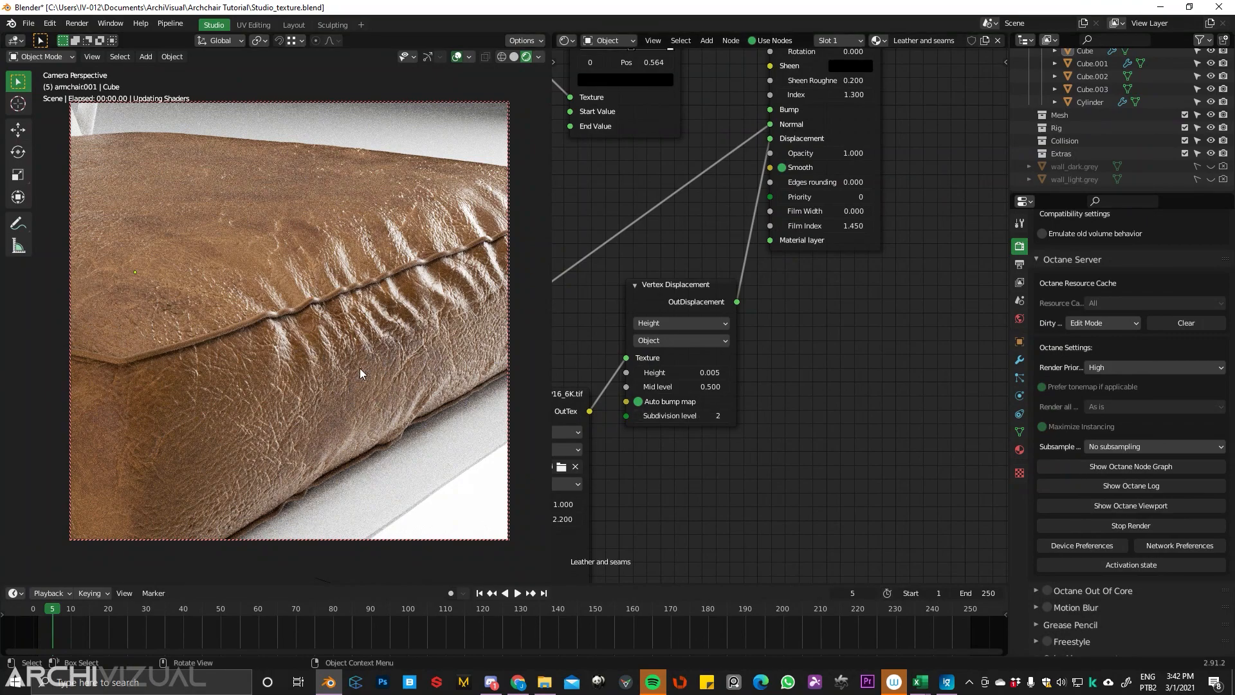
# - Select the seat cushion and change the shader node area to a UV Editor with its sidebar shown
pyautogui.moveTo(386, 318); pyautogui.dragTo(415, 370, button='middle')
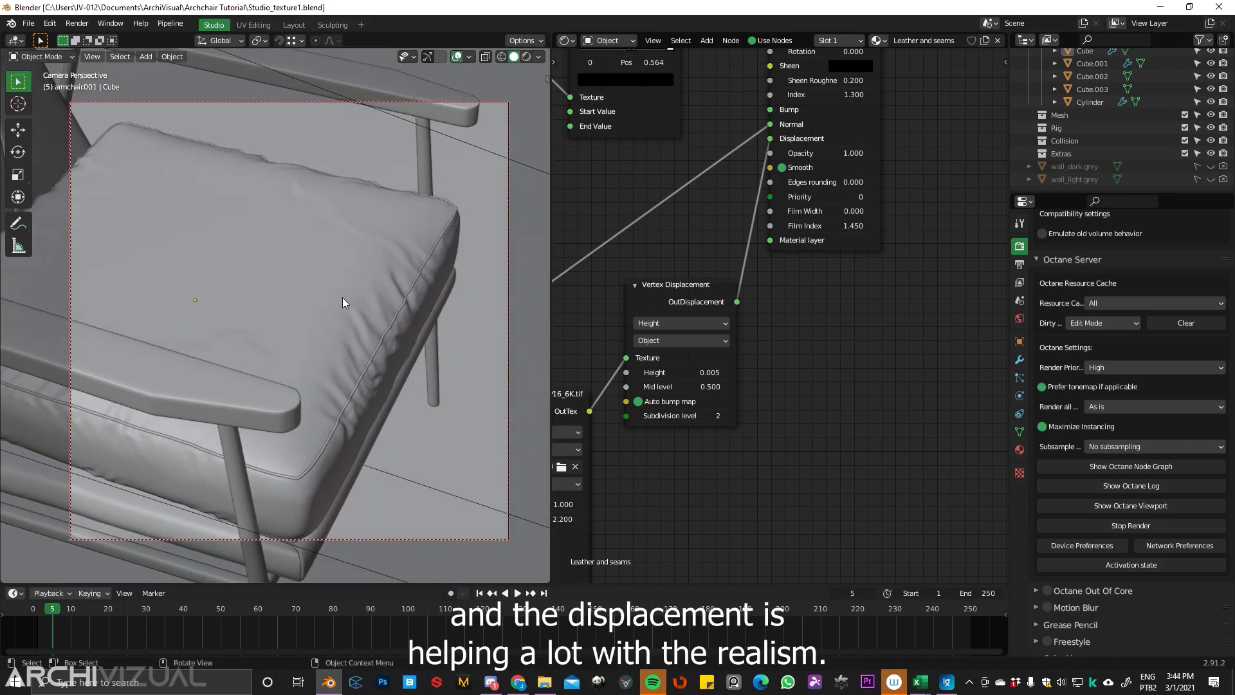
pyautogui.moveTo(345, 294); pyautogui.dragTo(285, 326, button='middle')
pyautogui.click(356, 279)
pyautogui.scroll(4, 306, 283)
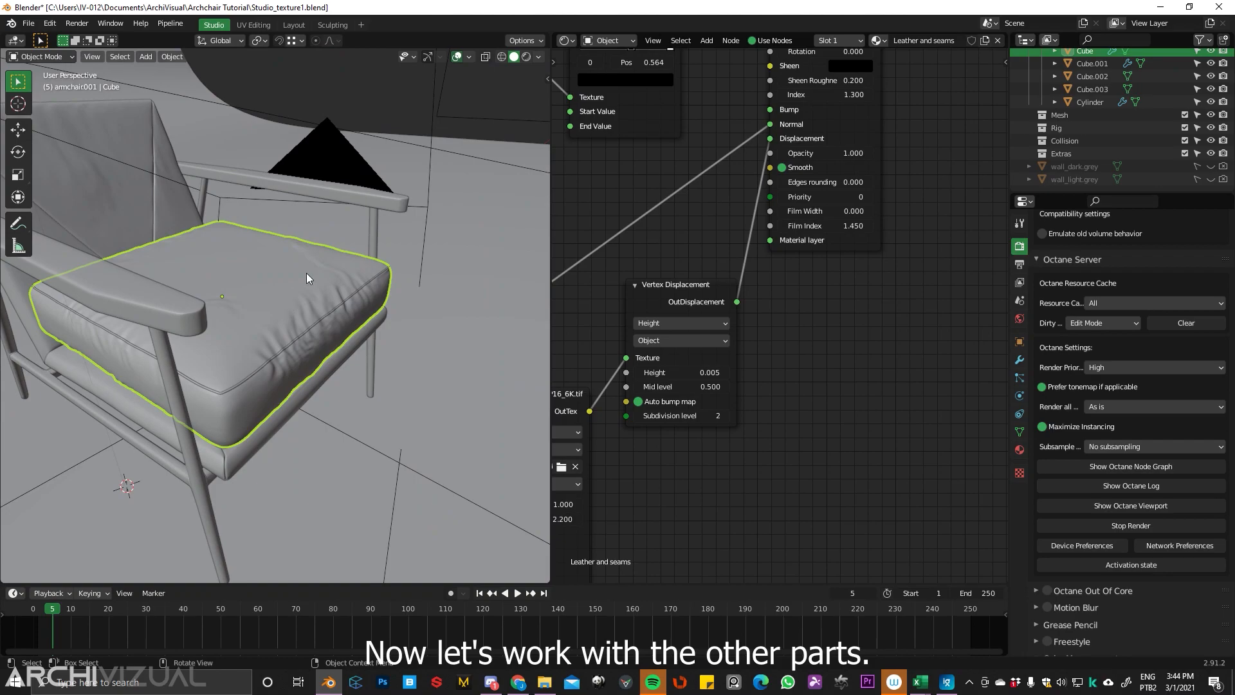
pyautogui.click(566, 40)
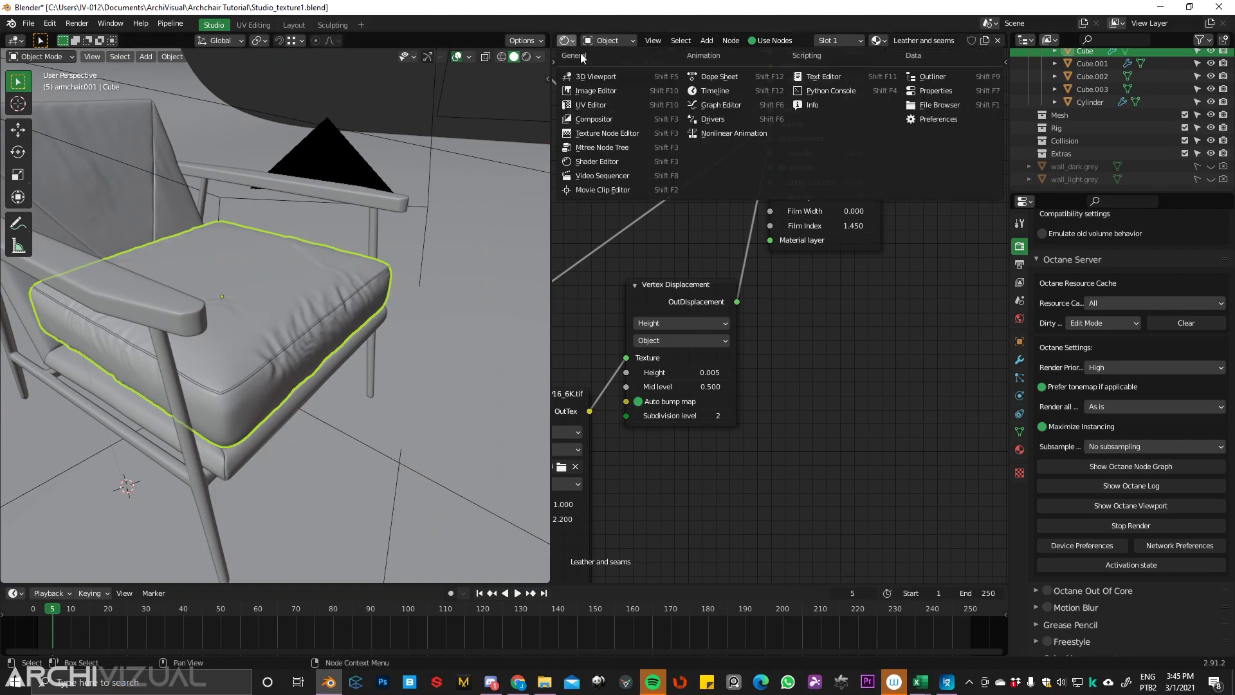
pyautogui.click(615, 108)
pyautogui.scroll(2, 786, 248)
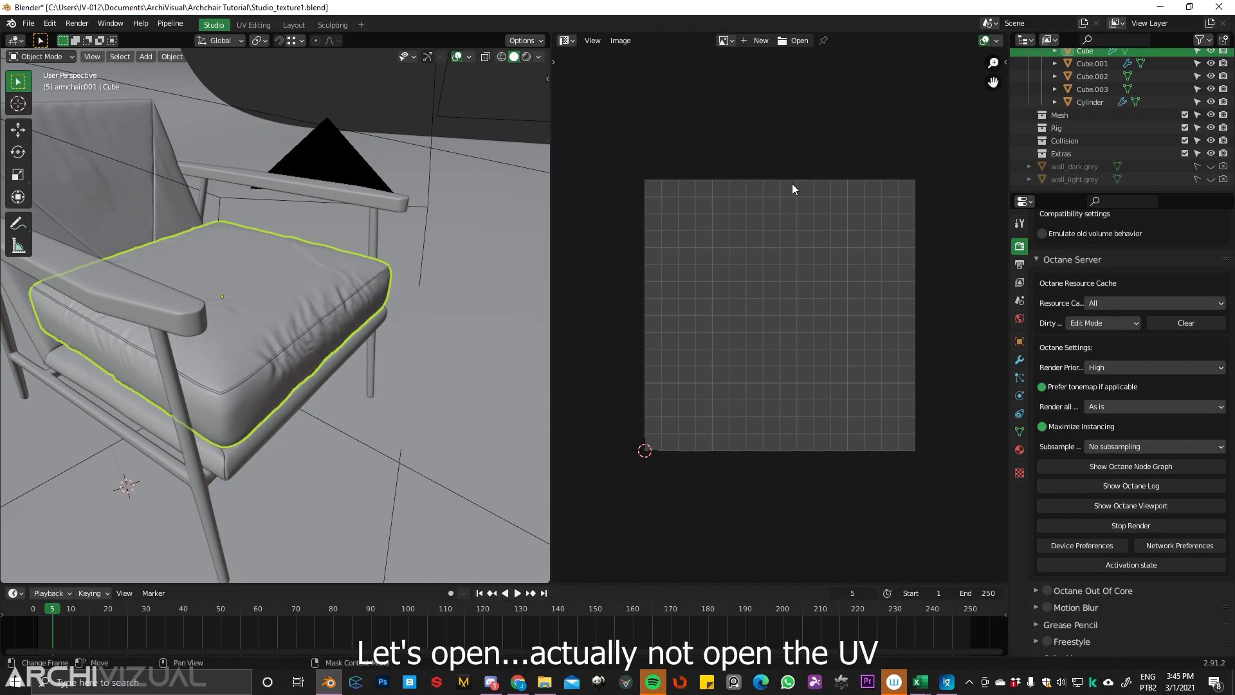
pyautogui.press('n')
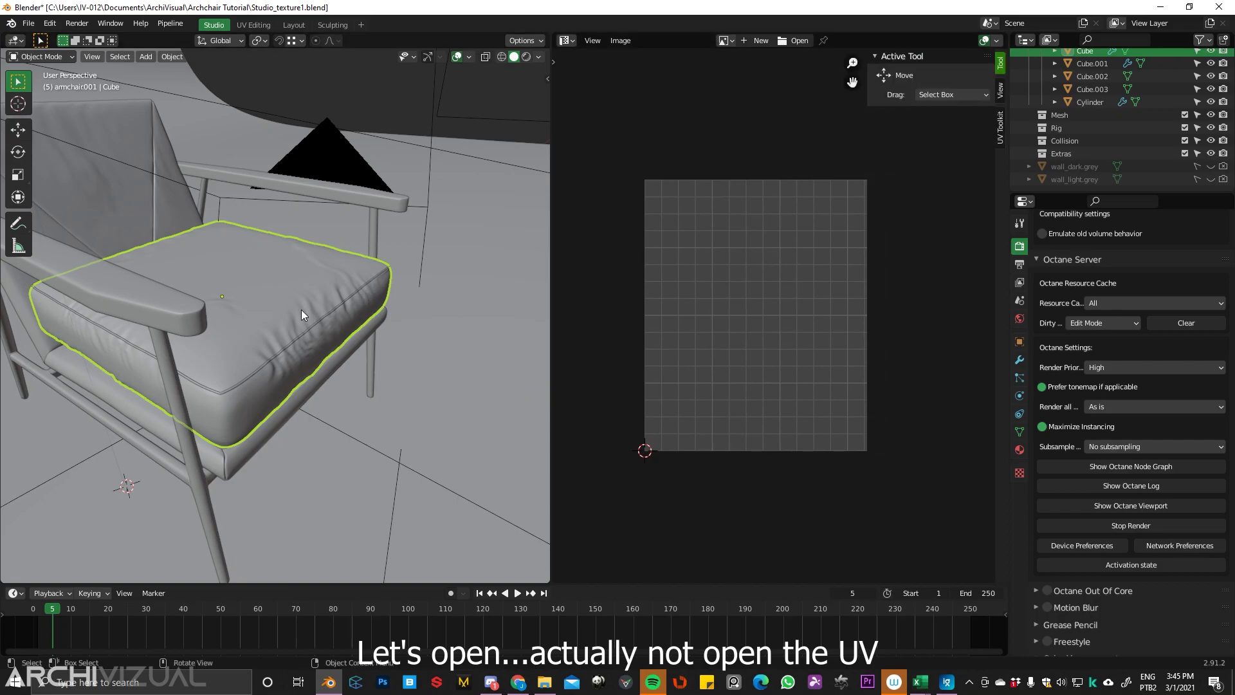
# - Set the 3D view's Clip Start to 0.1 cm for close-up work on the seat cushion
pyautogui.press('Tab')
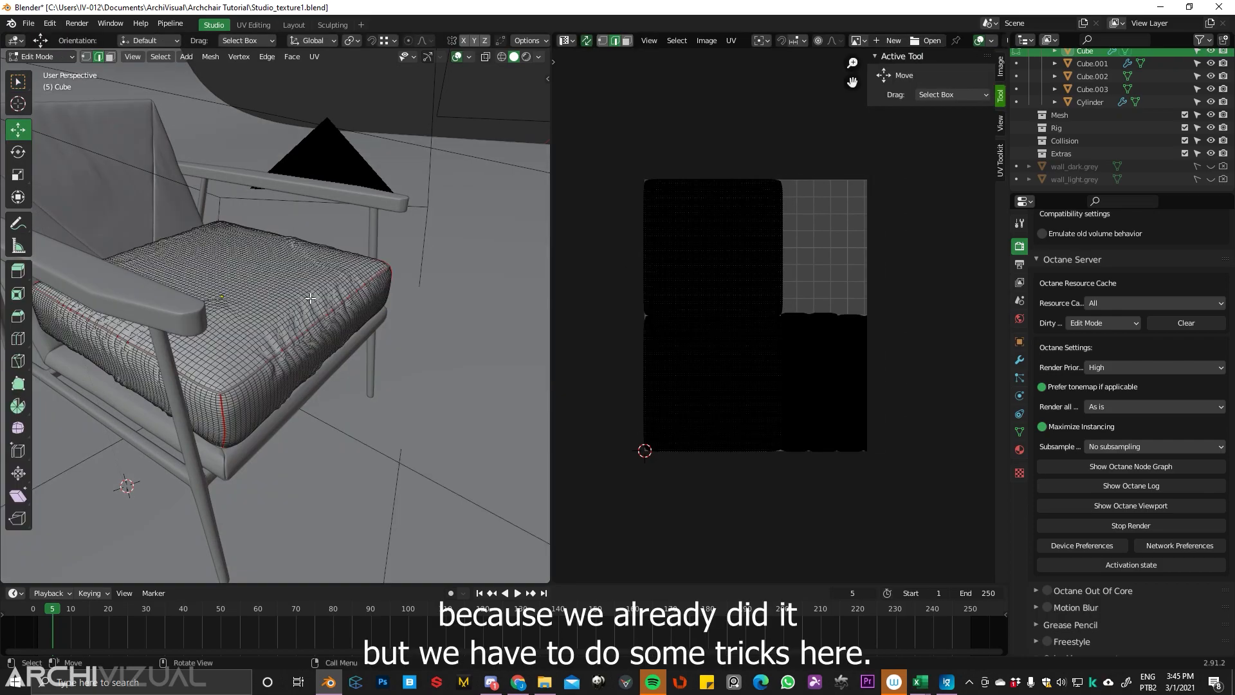
pyautogui.scroll(5, 311, 298)
pyautogui.moveTo(250, 309); pyautogui.dragTo(356, 231, button='middle')
pyautogui.press('n')
pyautogui.moveTo(508, 106); pyautogui.dragTo(424, 111)
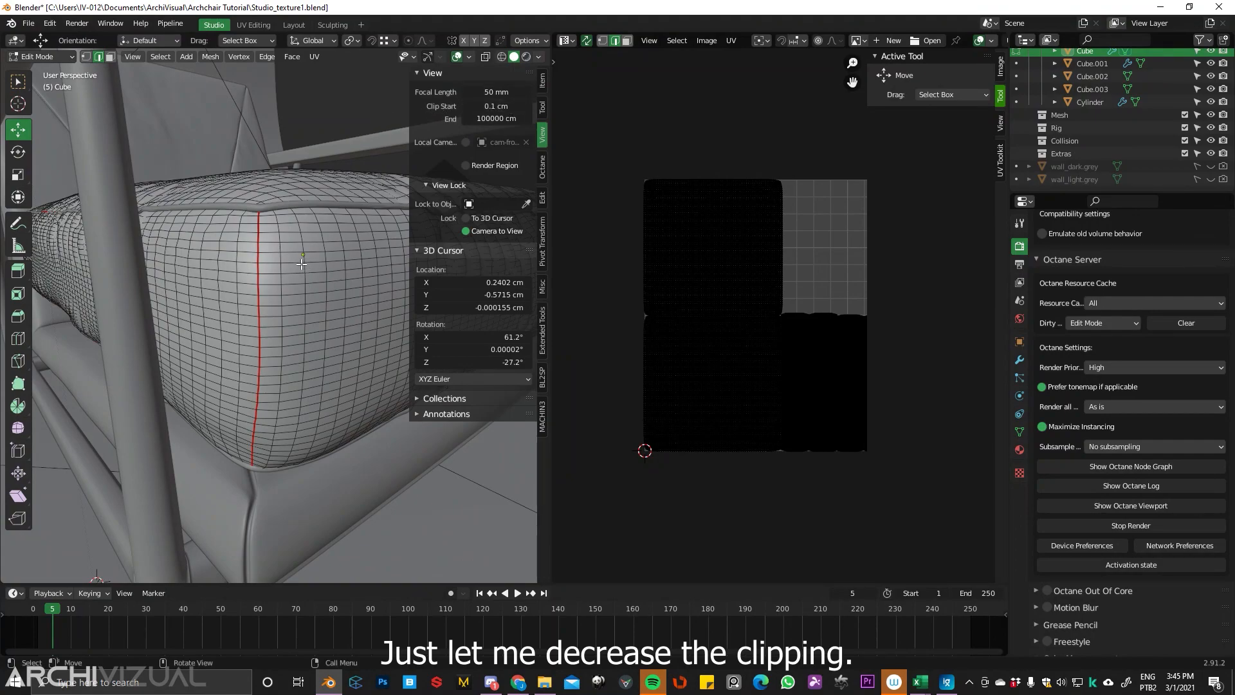
pyautogui.scroll(5, 304, 264)
pyautogui.press('n')
pyautogui.moveTo(313, 236); pyautogui.dragTo(325, 265, button='middle')
pyautogui.press('Tab')
pyautogui.click(370, 153)
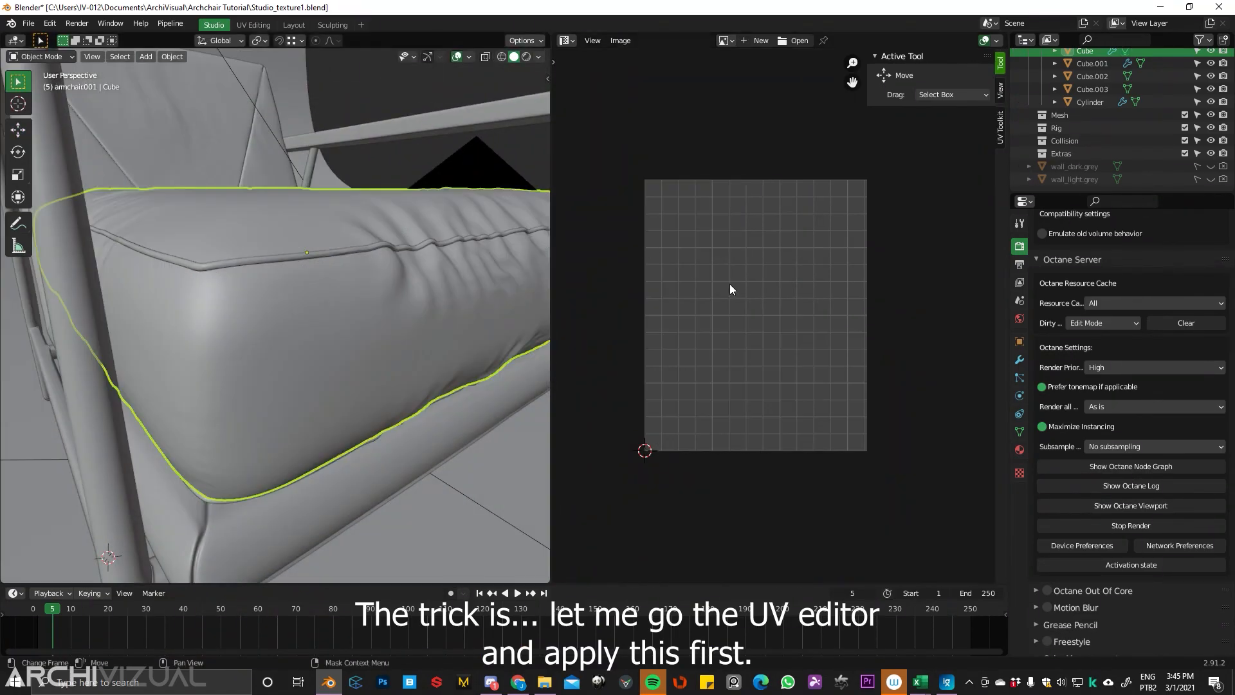
# - Apply the WeightedNormal and Subdivision modifiers on the seat cushion
pyautogui.click(1020, 359)
pyautogui.click(1189, 271)
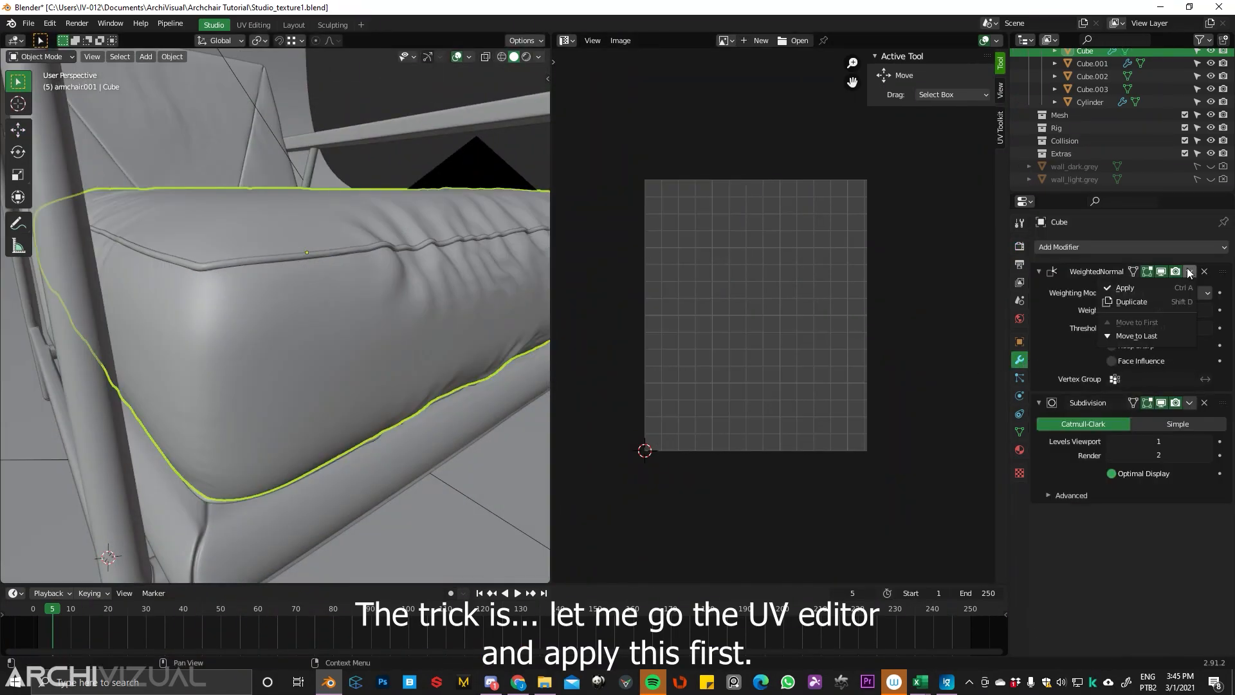
pyautogui.click(1164, 283)
pyautogui.click(1191, 271)
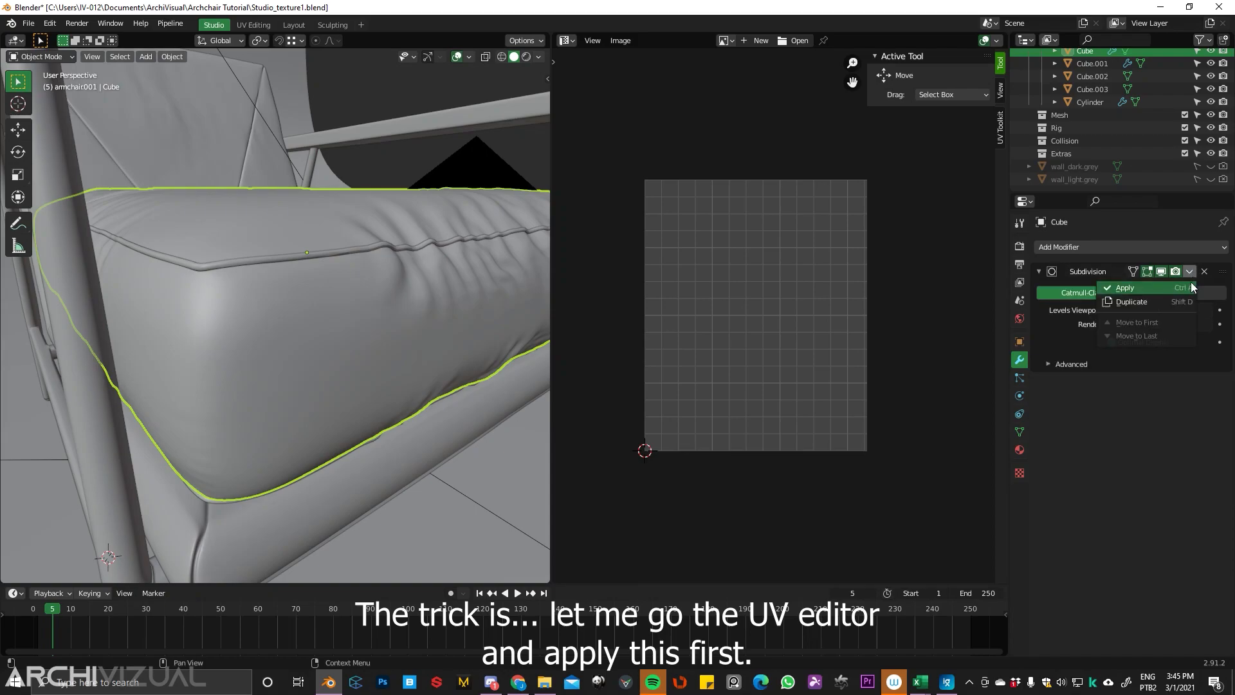
pyautogui.click(1163, 288)
# - Enter Edit Mode on the seat cushion and isolate it in local view around a front corner
pyautogui.press('Tab')
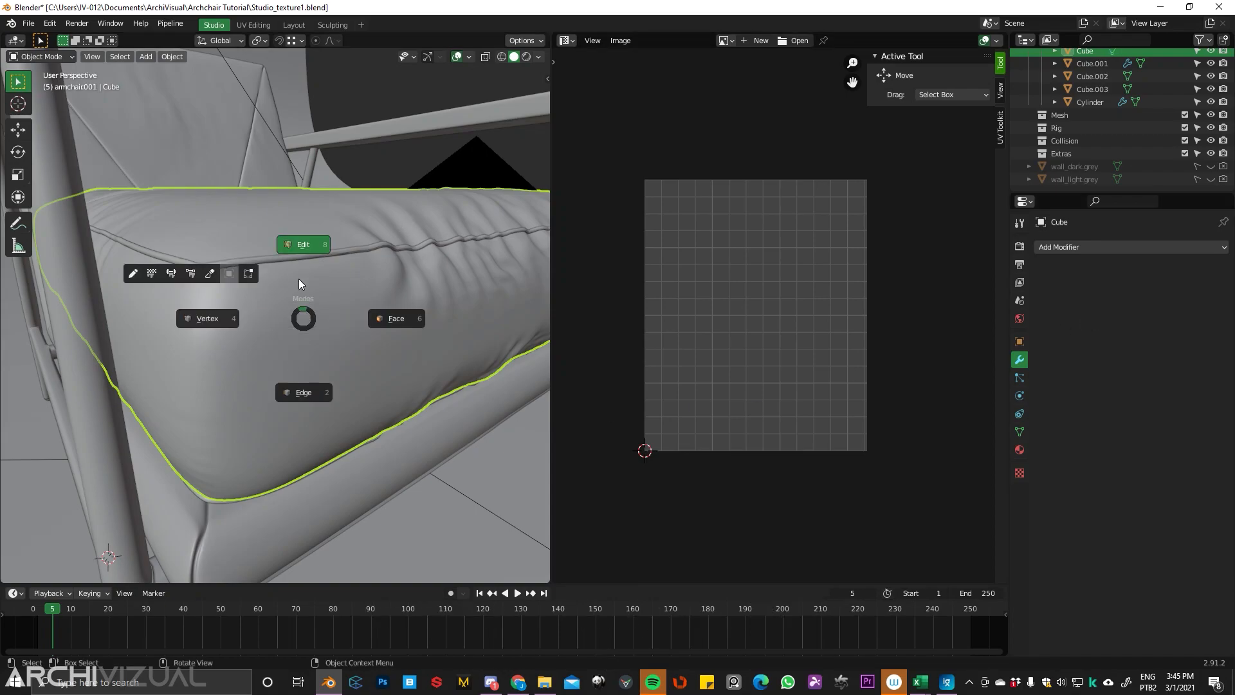
pyautogui.click(306, 253)
pyautogui.keyDown('ctrl'); pyautogui.moveTo(308, 264); pyautogui.dragTo(369, 282, button='middle'); pyautogui.keyUp('ctrl')
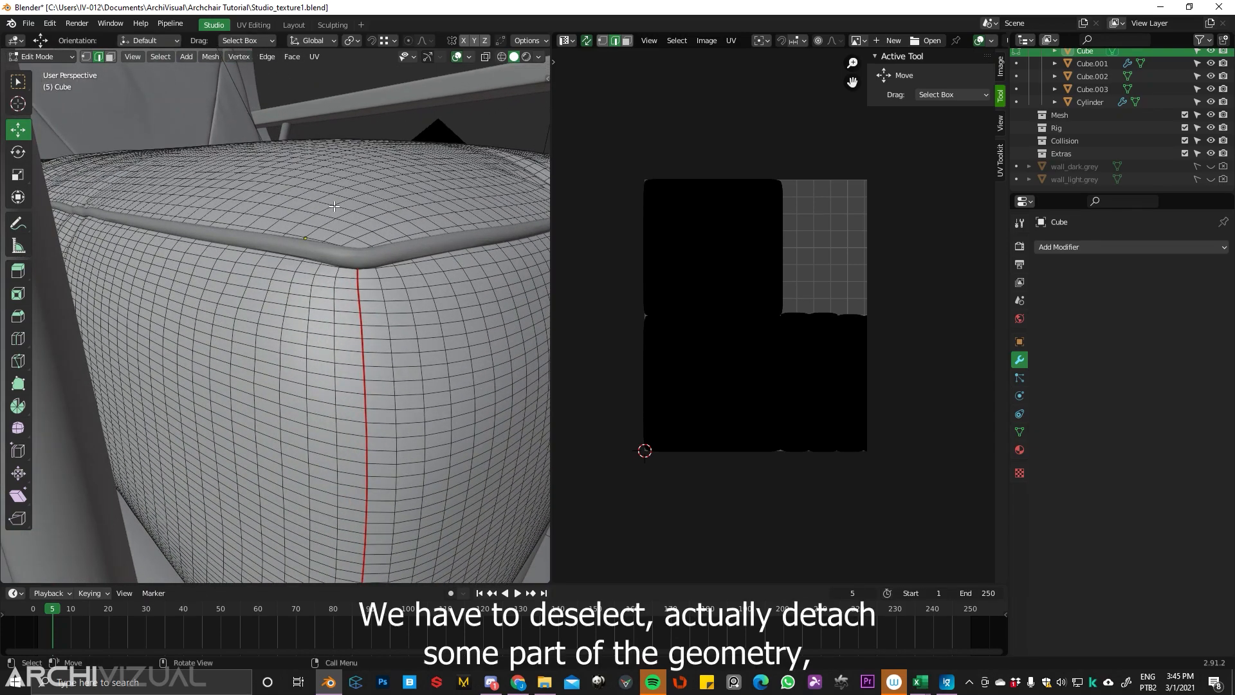
pyautogui.press('KP_Divide')
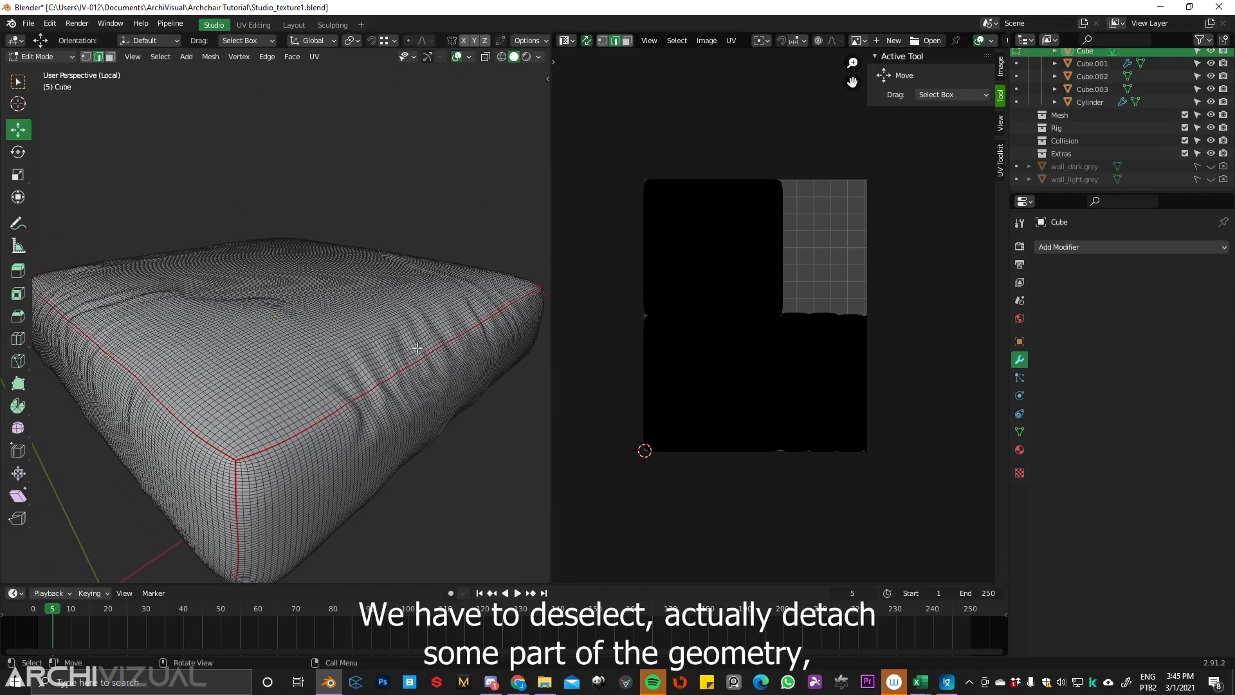
pyautogui.keyDown('ctrl'); pyautogui.moveTo(228, 493); pyautogui.dragTo(248, 447, button='middle'); pyautogui.keyUp('ctrl')
pyautogui.keyDown('shift'); pyautogui.moveTo(370, 351); pyautogui.dragTo(205, 101, button='middle'); pyautogui.keyUp('shift')
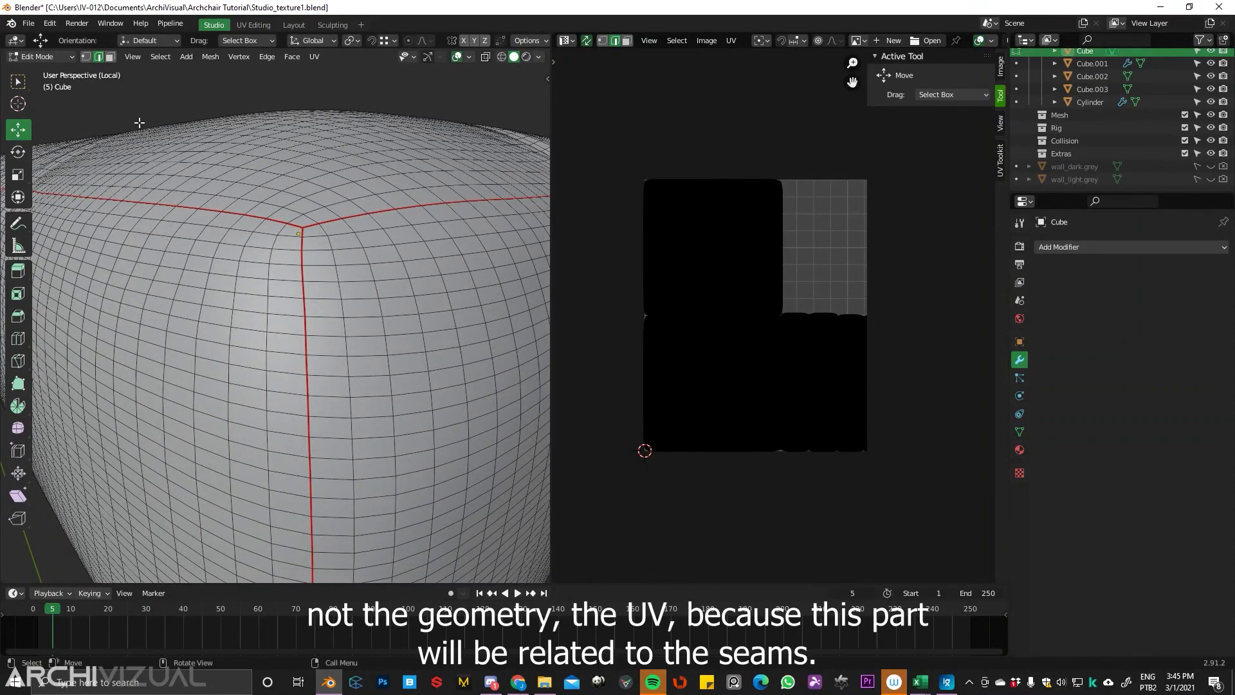
# - Select the edge loops running alongside the cushion's seams, and switch to face selection
pyautogui.click(110, 56)
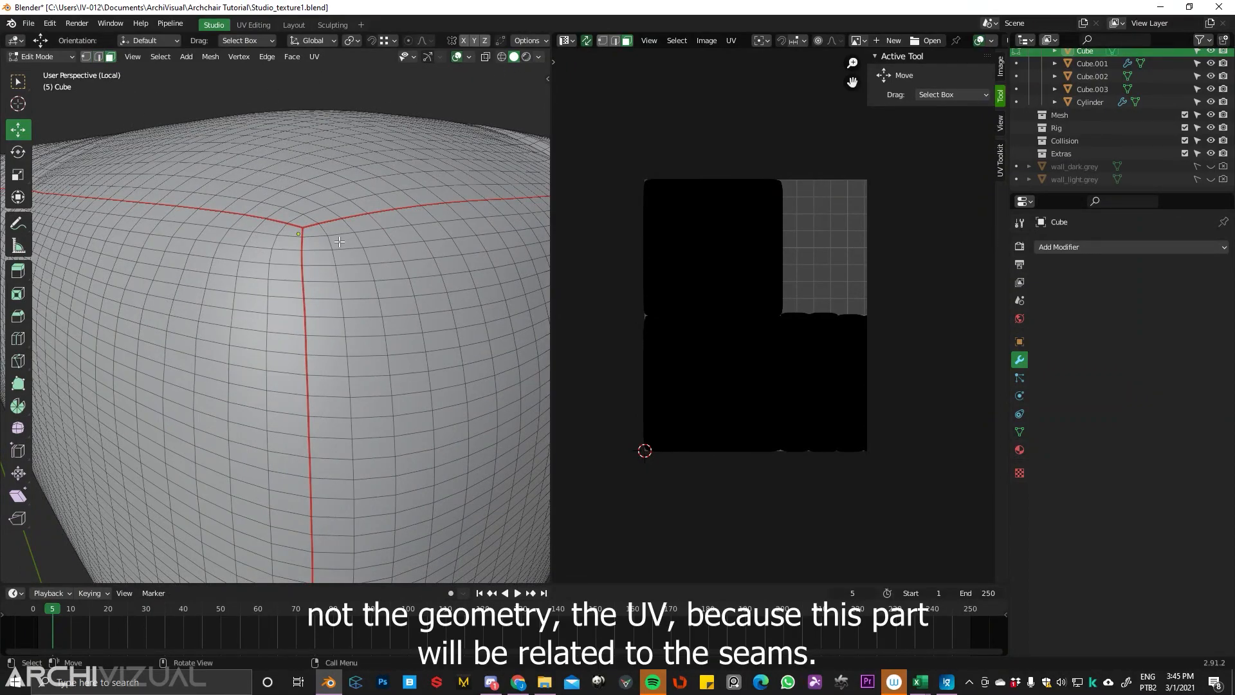
pyautogui.click(98, 57)
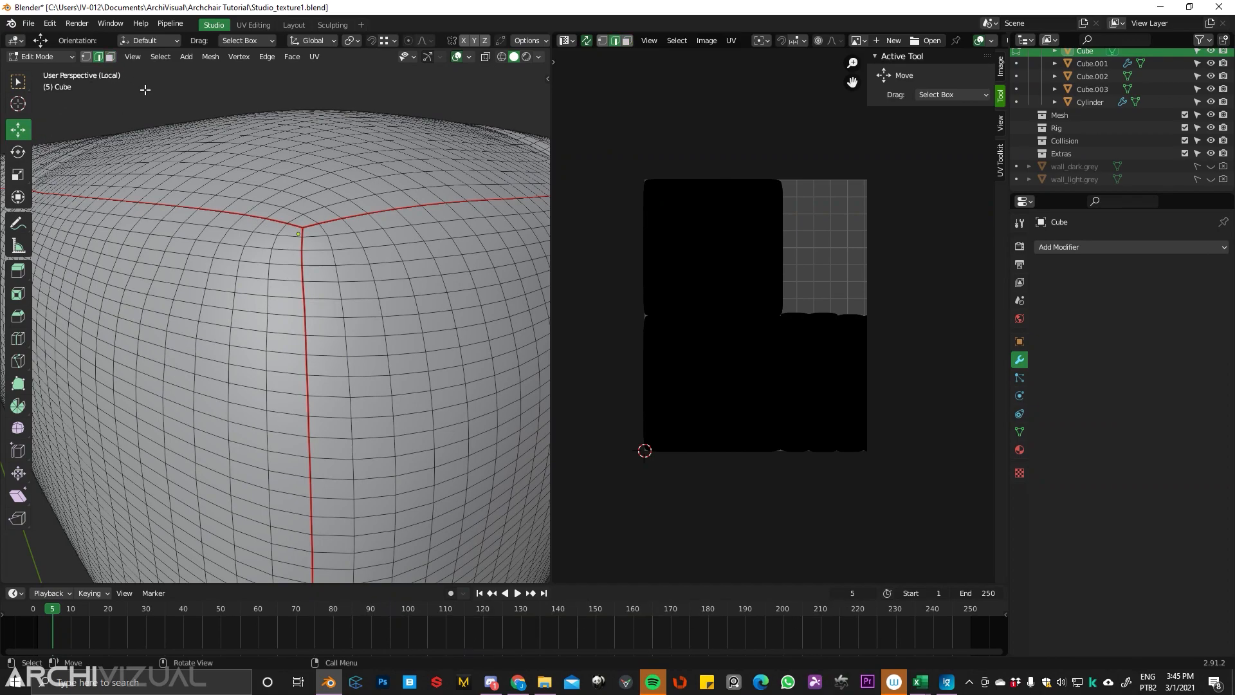
pyautogui.click(291, 239)
pyautogui.keyDown('alt'); pyautogui.click(330, 233); pyautogui.keyUp('alt')
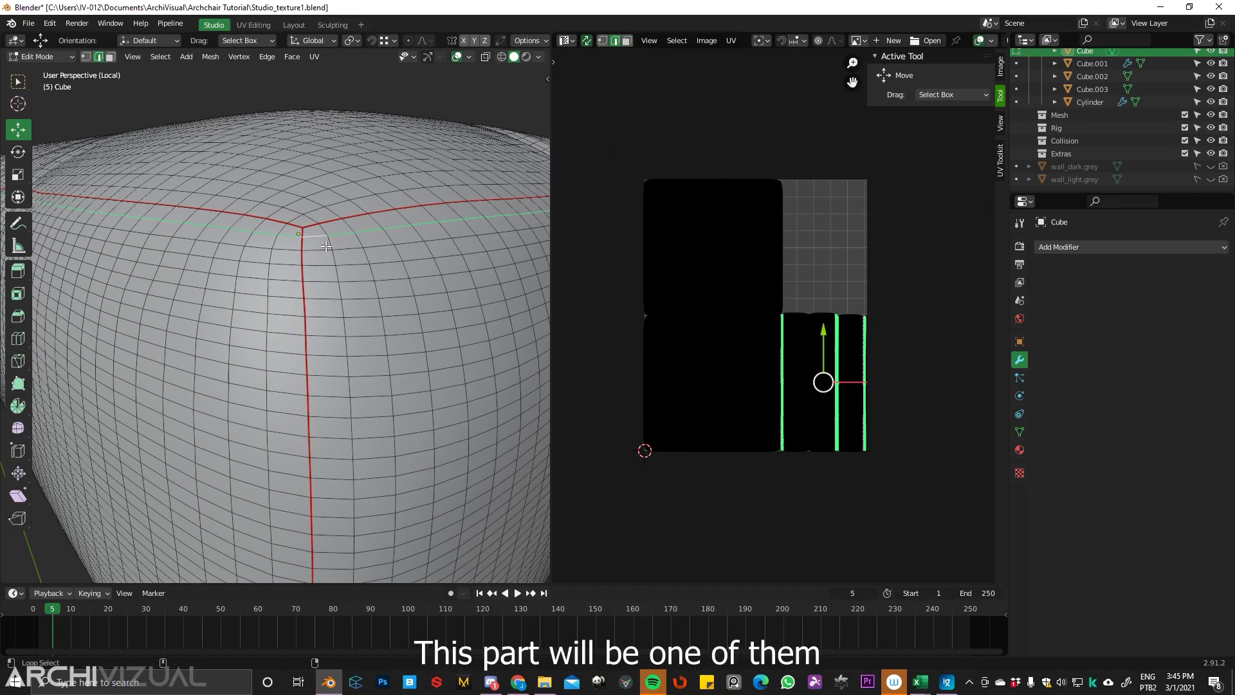
pyautogui.moveTo(333, 231); pyautogui.dragTo(359, 275, button='middle')
pyautogui.keyDown('alt'); pyautogui.keyDown('shift'); pyautogui.click(302, 169); pyautogui.keyUp('shift'); pyautogui.keyUp('alt')
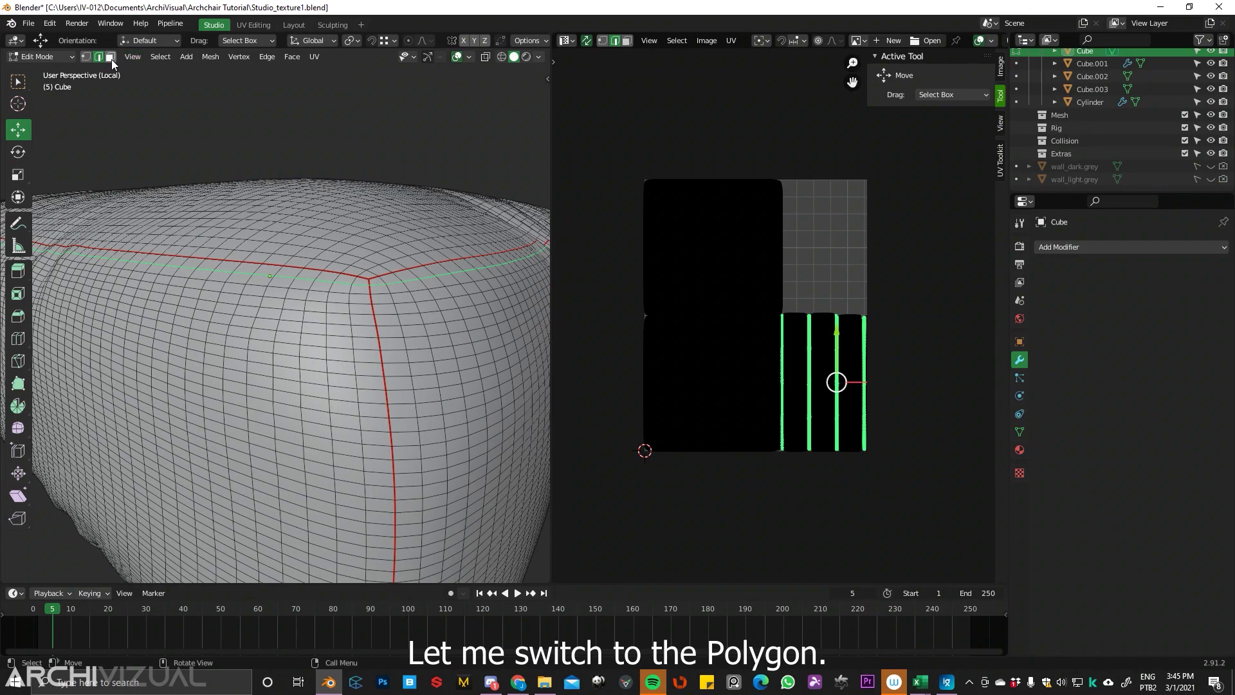
pyautogui.click(110, 57)
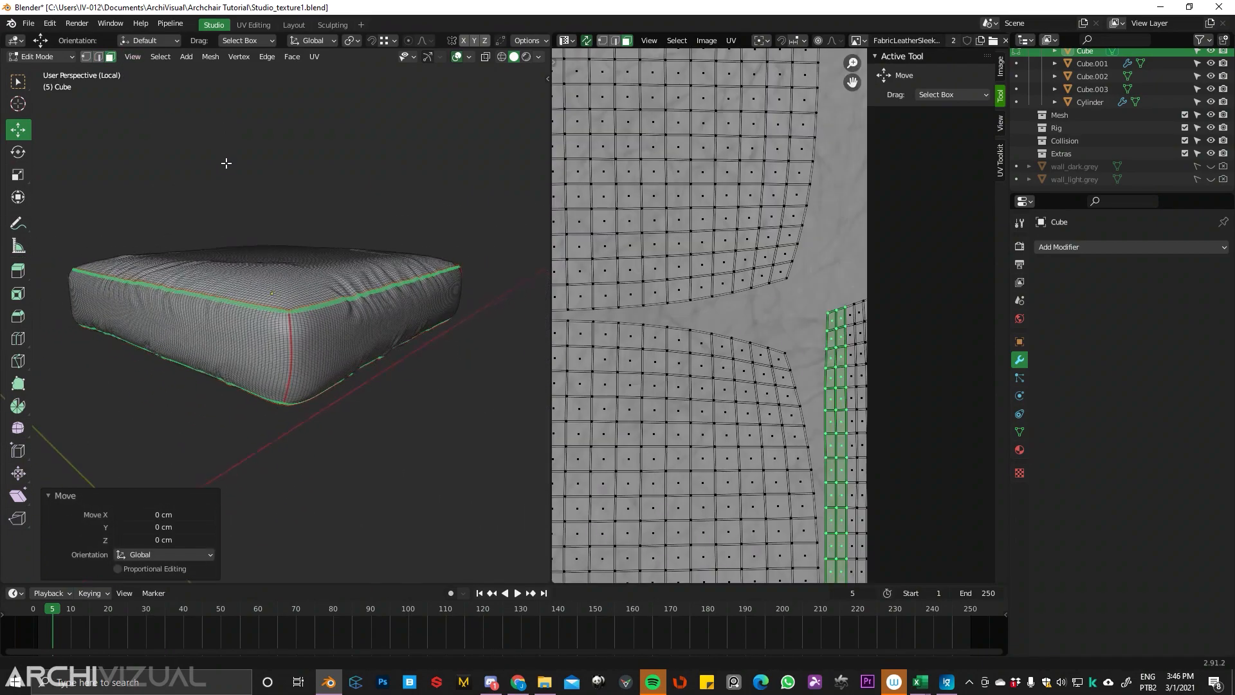
# - Unstack the selected seam strips from the rest of the cushion's UVs with UV Toolkit
pyautogui.moveTo(254, 267); pyautogui.dragTo(241, 177, button='middle')
pyautogui.scroll(5, 273, 273)
pyautogui.moveTo(215, 276); pyautogui.dragTo(334, 379, button='middle')
pyautogui.scroll(-8, 852, 237)
pyautogui.scroll(5, 943, 138)
pyautogui.scroll(4, 817, 322)
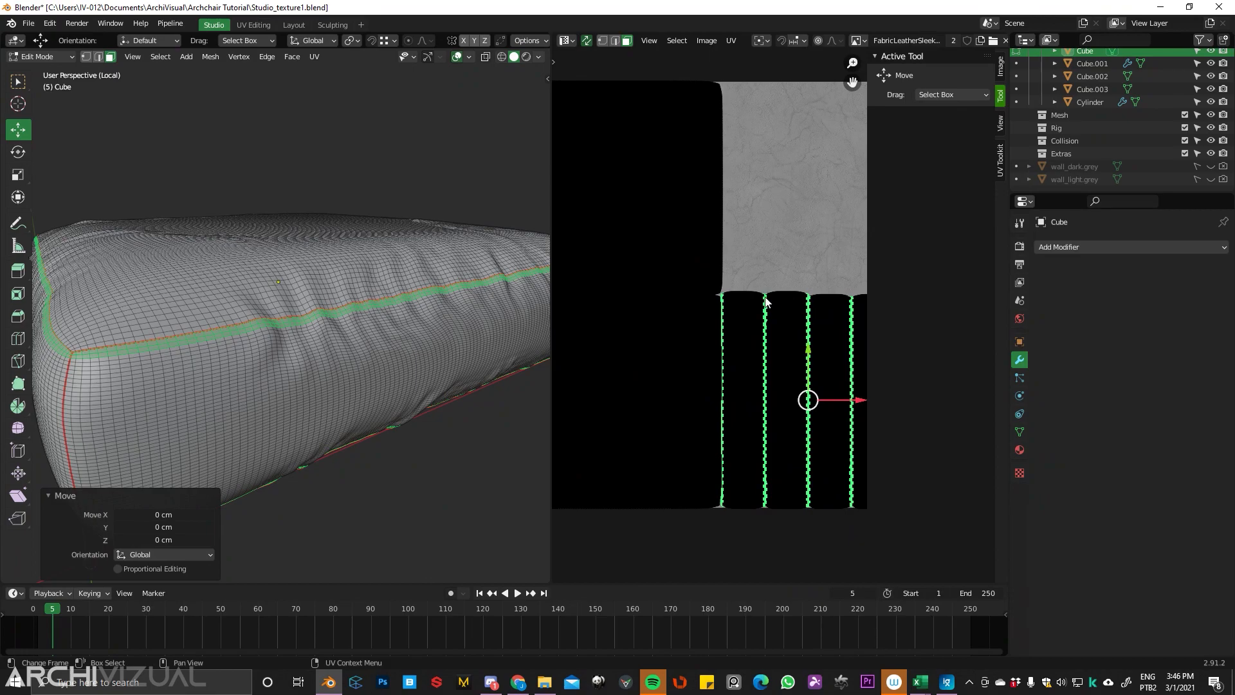
pyautogui.click(1000, 161)
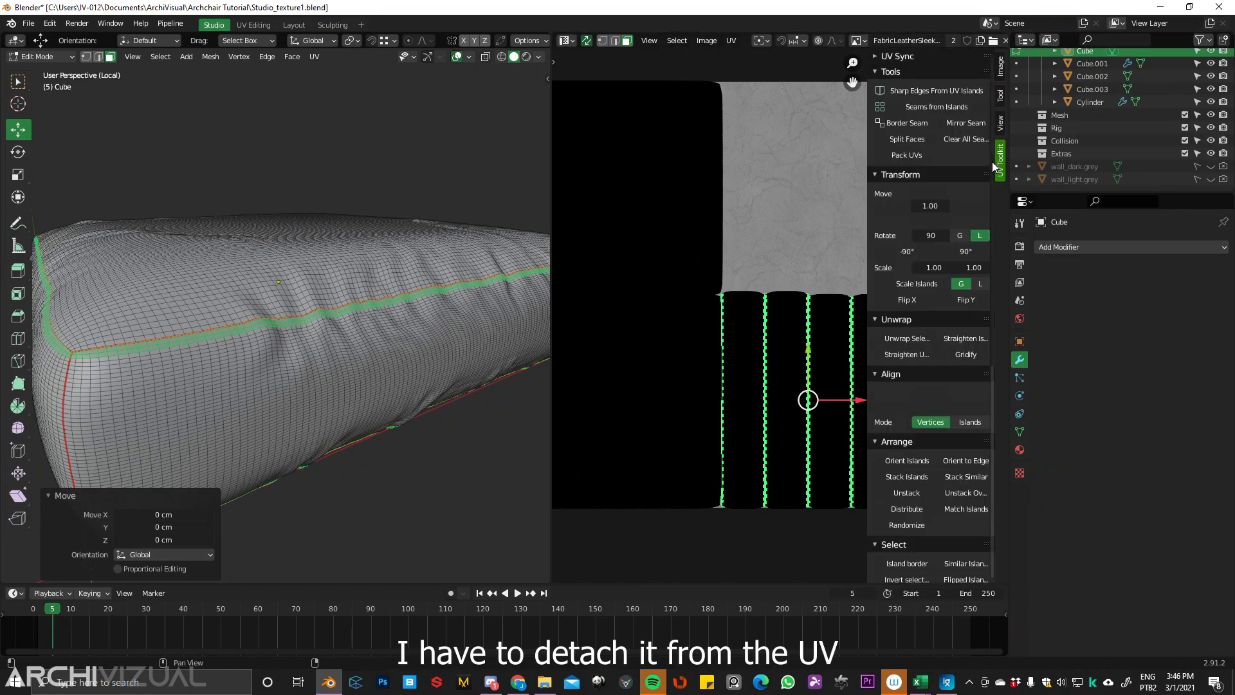
pyautogui.scroll(-4, 890, 295)
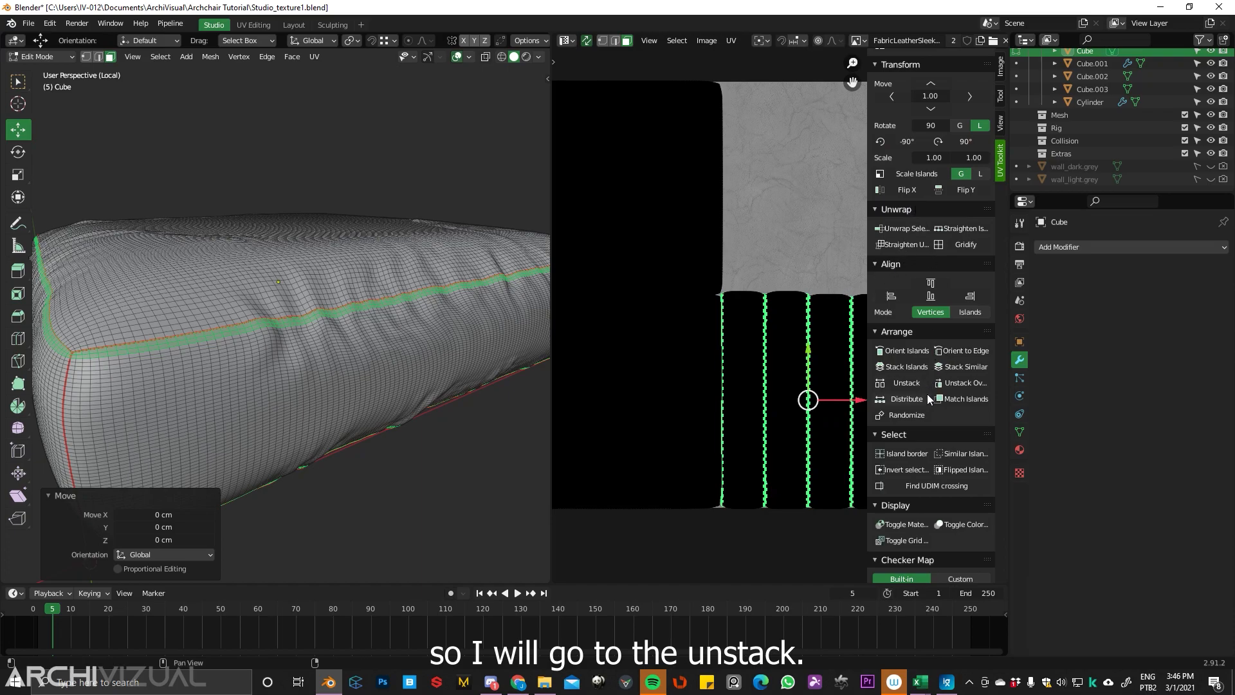
pyautogui.click(904, 384)
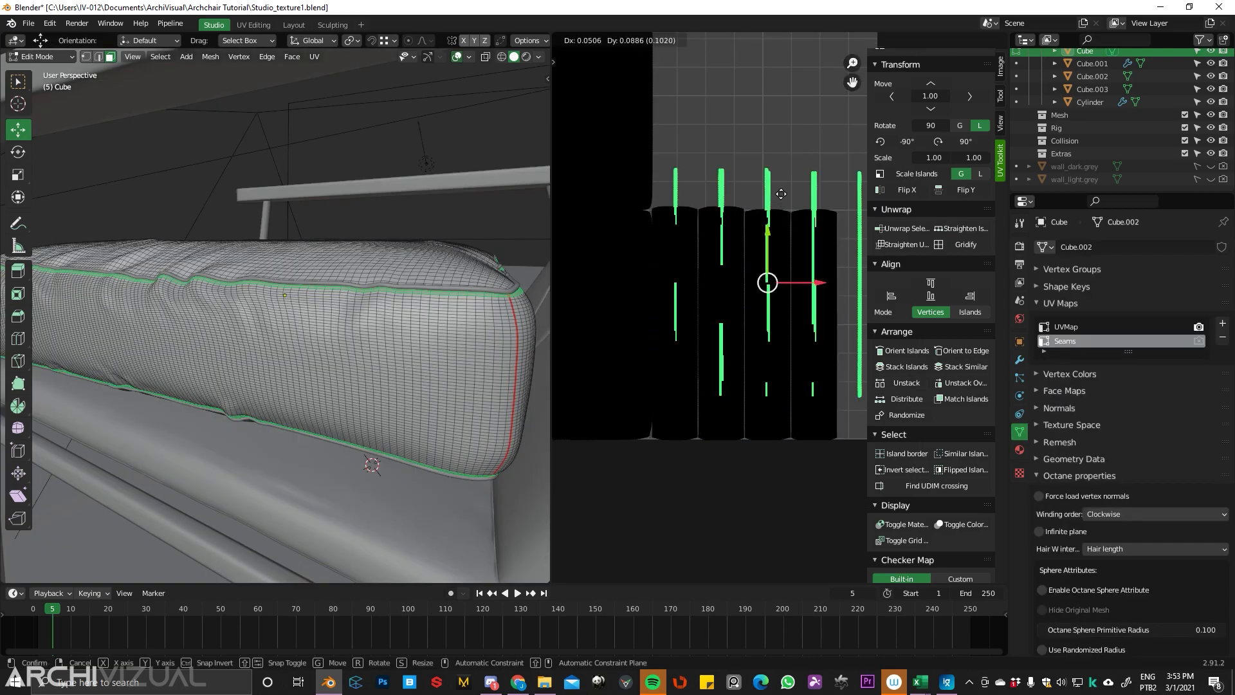
# - Place the seam strips in the empty area of the UV space, keeping the Seams UV map active
pyautogui.moveTo(759, 354); pyautogui.dragTo(727, 293, button='middle')
pyautogui.moveTo(731, 217); pyautogui.dragTo(734, 167, button='middle')
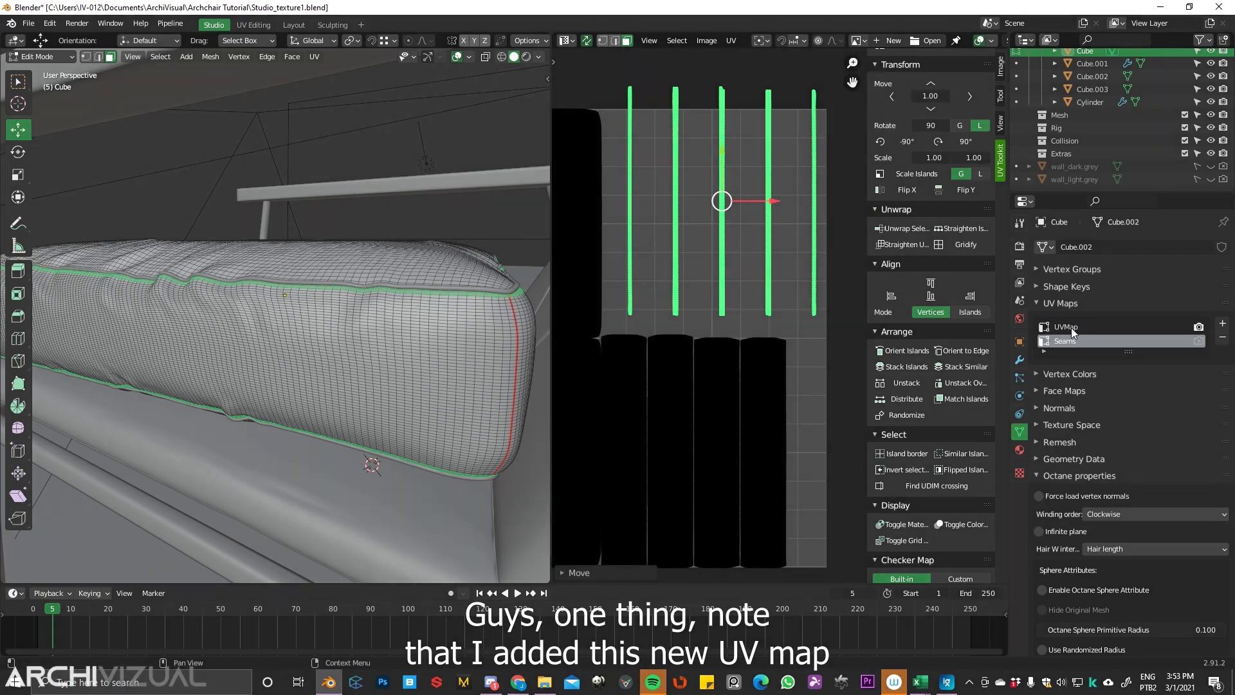
pyautogui.click(1071, 327)
pyautogui.click(1067, 342)
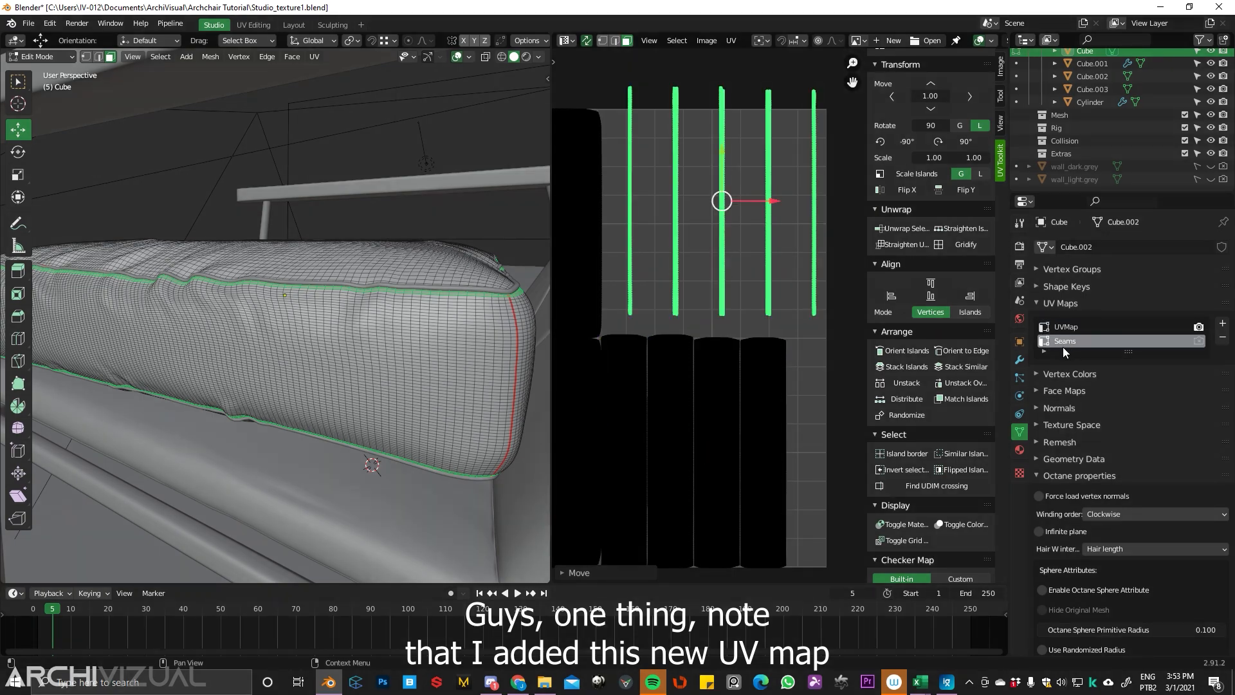
pyautogui.scroll(-2, 727, 244)
pyautogui.moveTo(705, 264); pyautogui.dragTo(735, 260, button='middle')
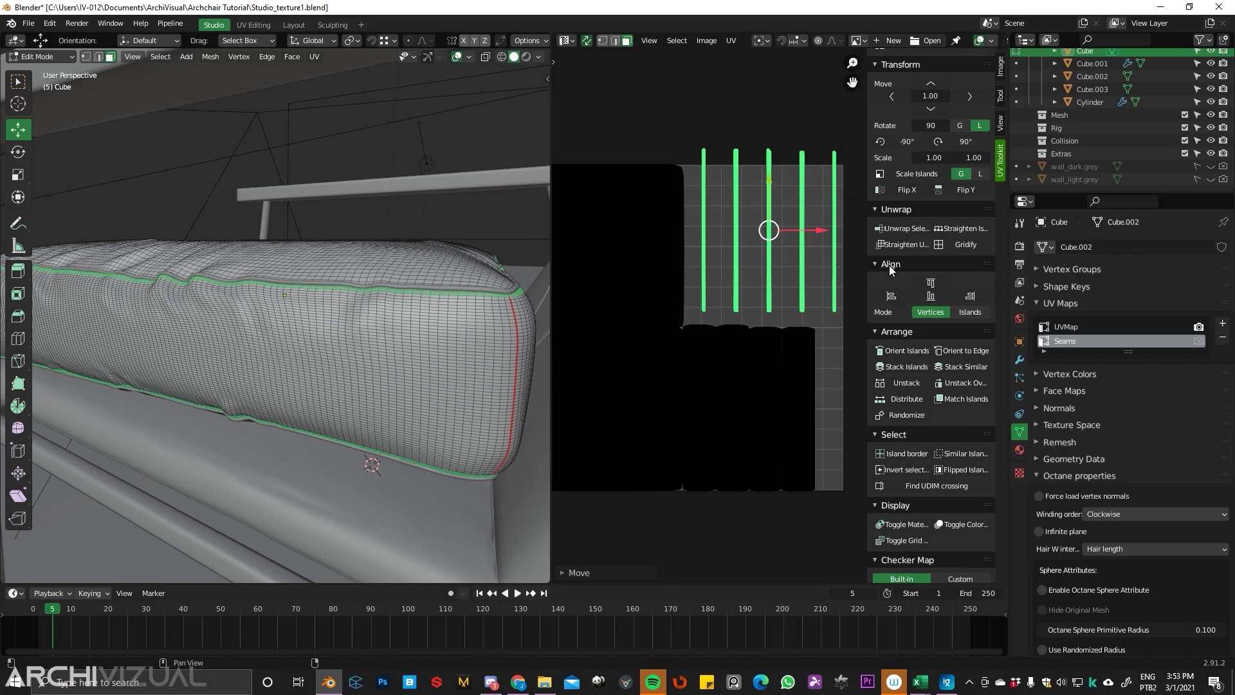
# - Disable UV sync selection, straighten all the seam strips' UVs, and align them as islands to the left edge of the UV space
pyautogui.scroll(4, 910, 358)
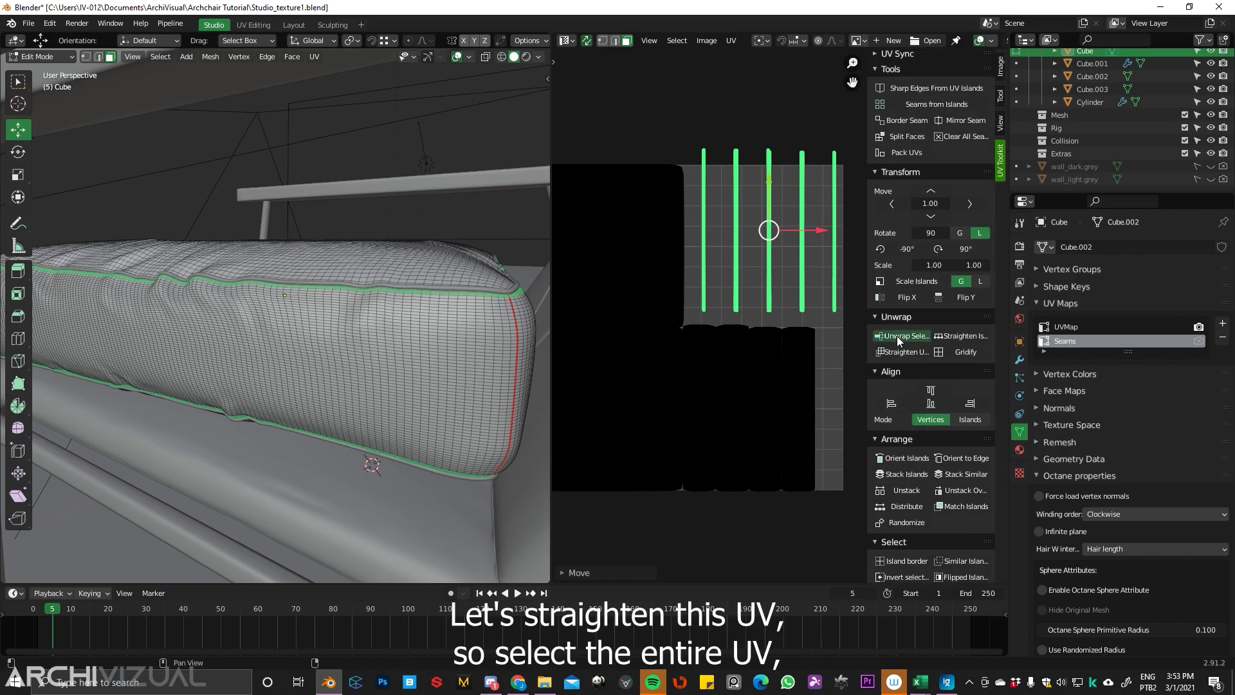
pyautogui.click(587, 40)
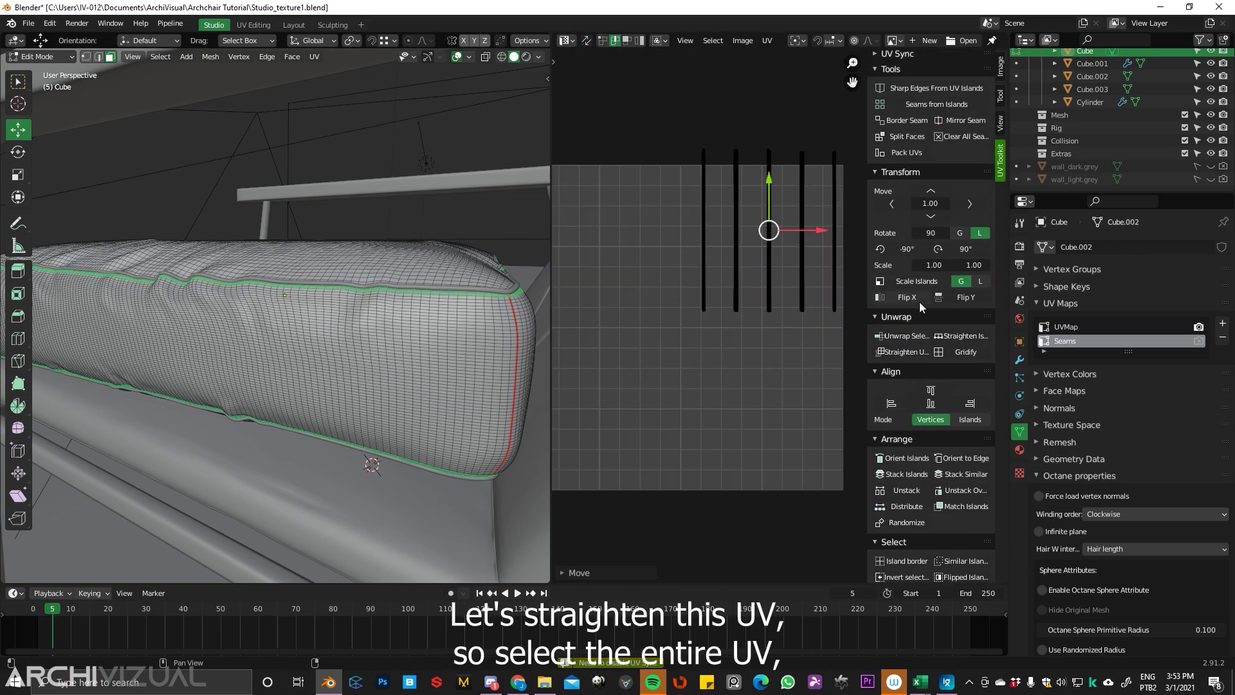
pyautogui.moveTo(645, 137); pyautogui.dragTo(880, 396)
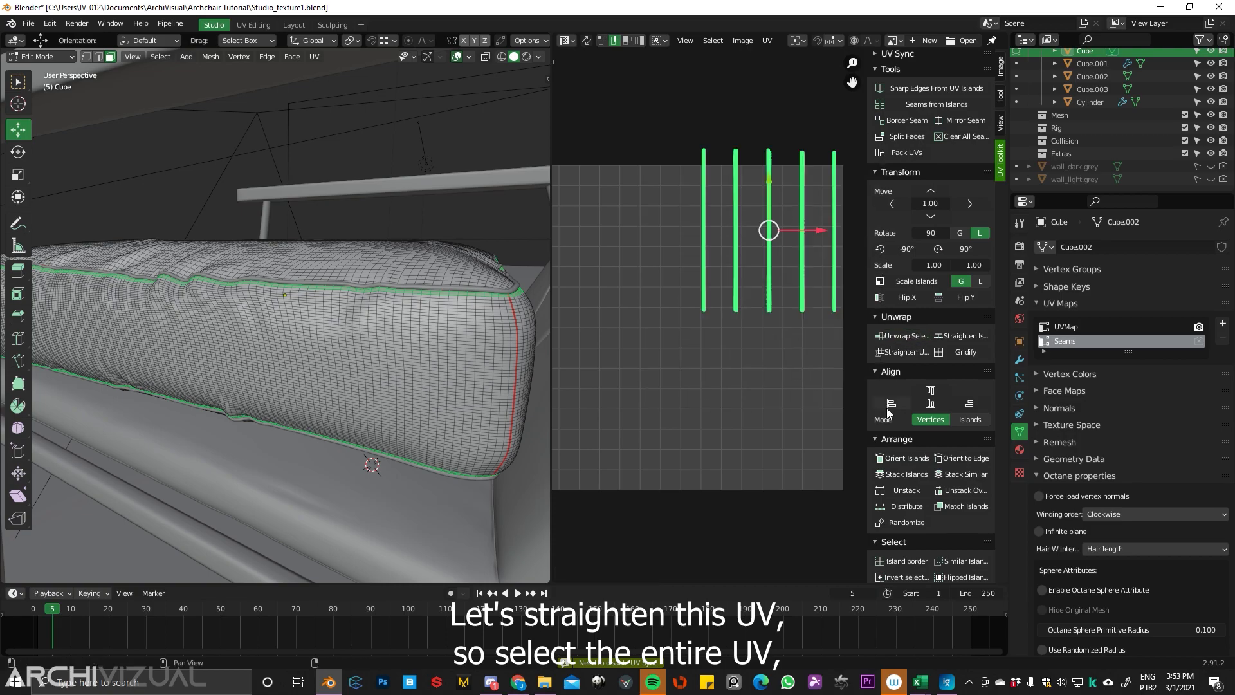
pyautogui.click(897, 352)
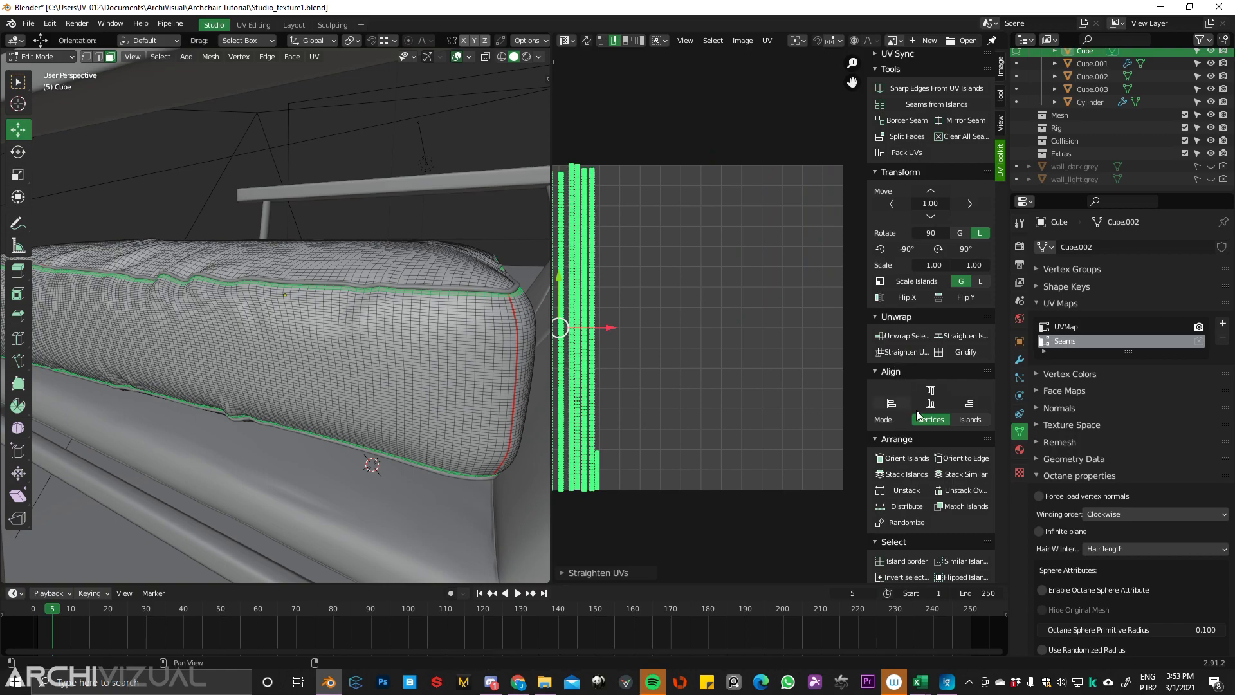
pyautogui.click(967, 419)
pyautogui.moveTo(640, 337); pyautogui.dragTo(774, 316, button='middle')
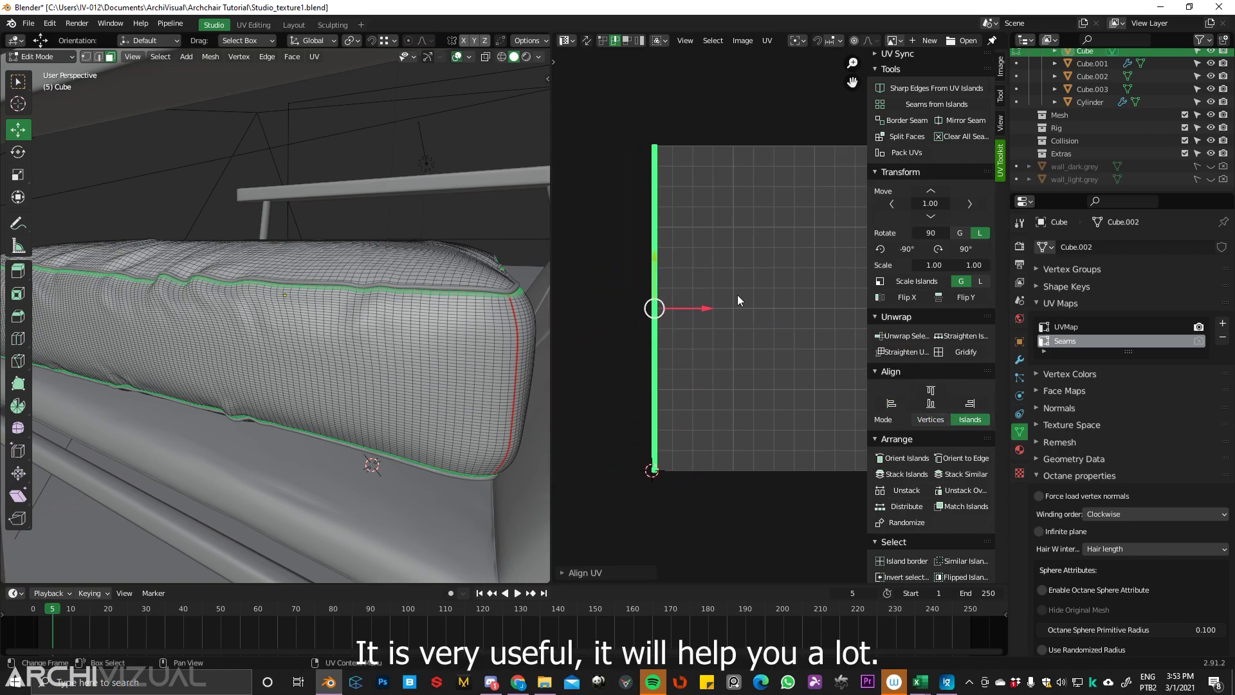
# - Open the image stitch_1a_color.png from the Textures folder in the UV Editor
pyautogui.click(963, 40)
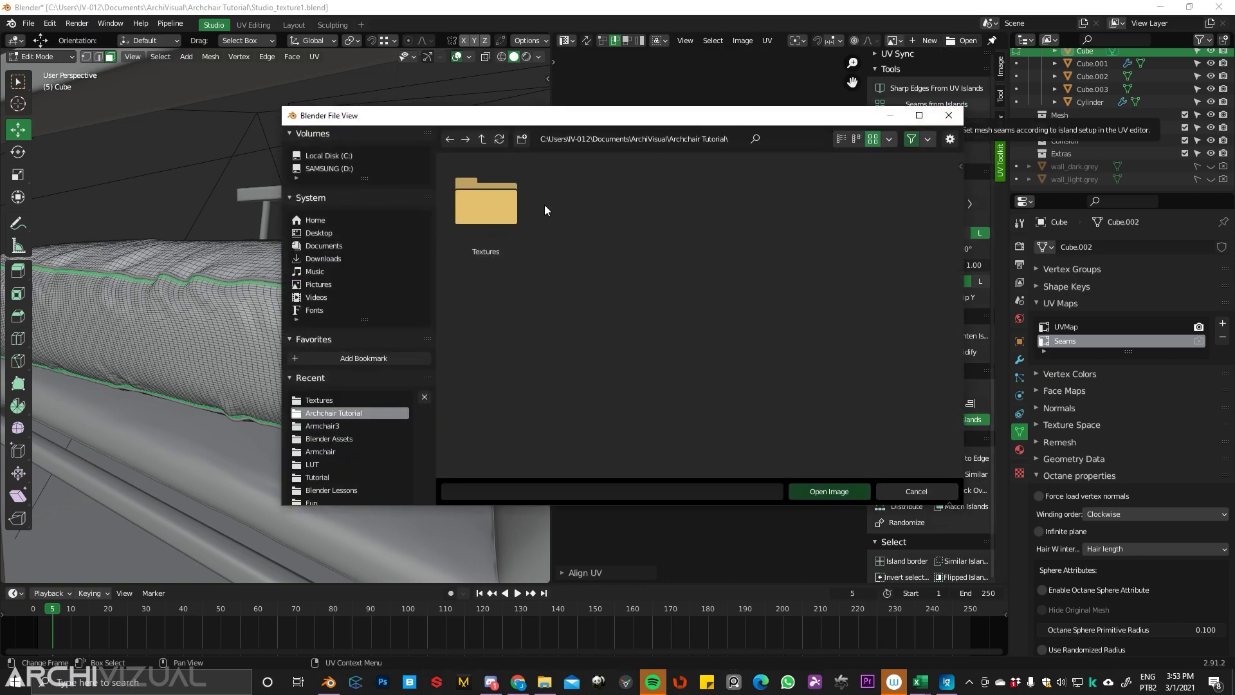
pyautogui.doubleClick(510, 206)
pyautogui.doubleClick(587, 298)
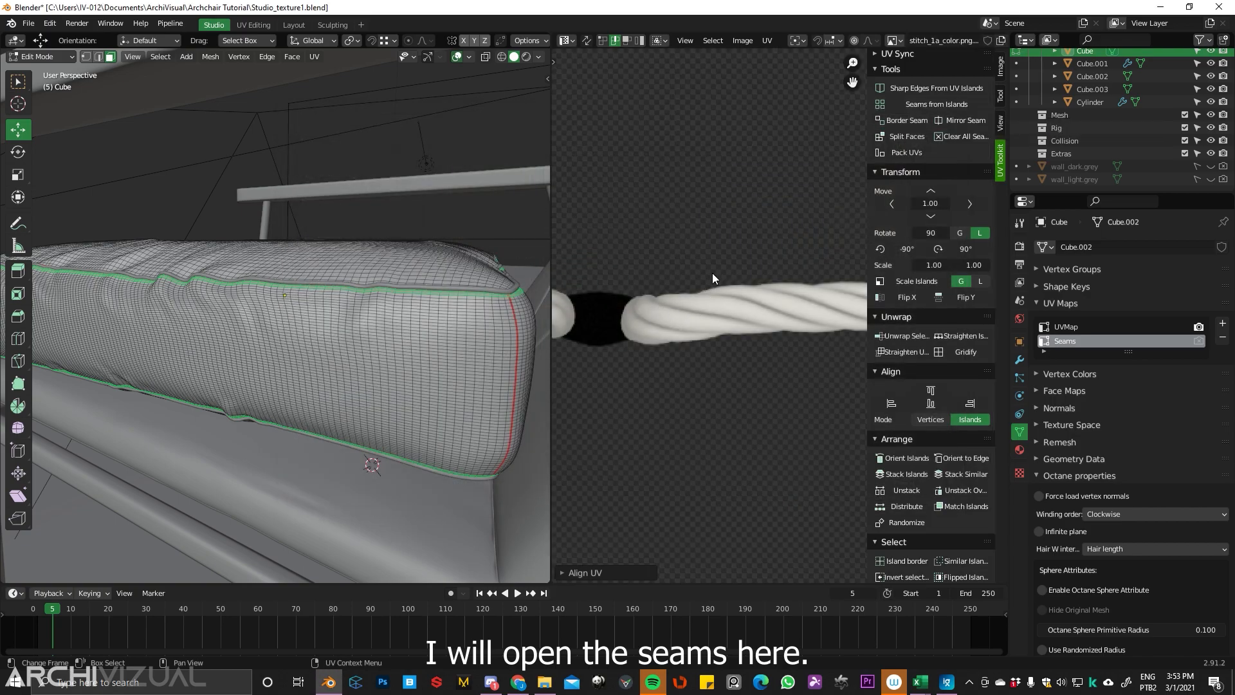
# - Rotate the seam strip islands to horizontal and scale them up over the stitch image
pyautogui.scroll(-8, 654, 291)
pyautogui.press('r')
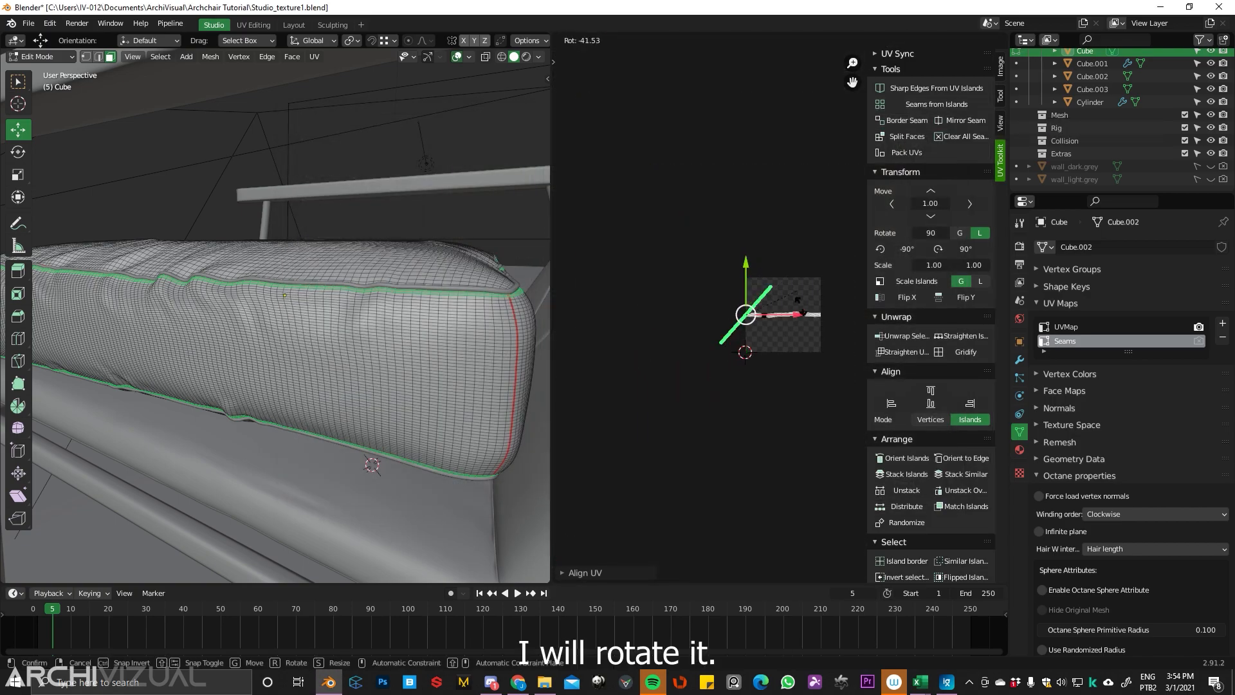
pyautogui.click(788, 302)
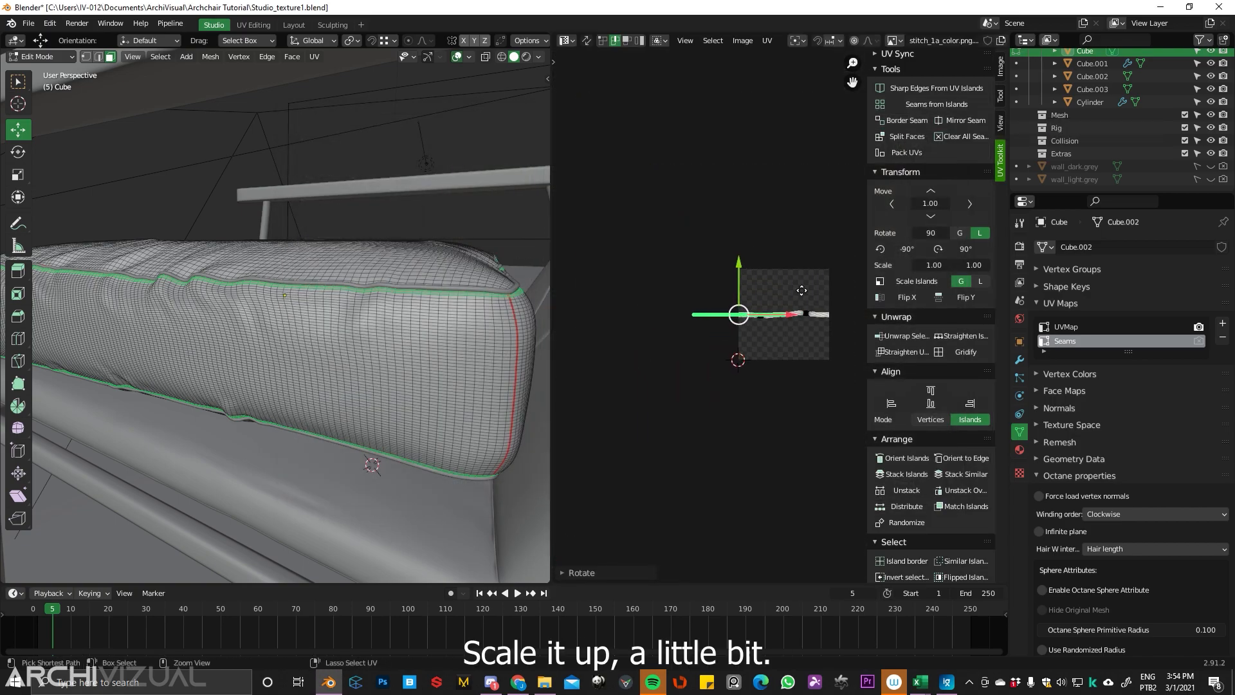
pyautogui.scroll(4, 766, 276)
pyautogui.press('s')
pyautogui.click(747, 290)
pyautogui.press('s')
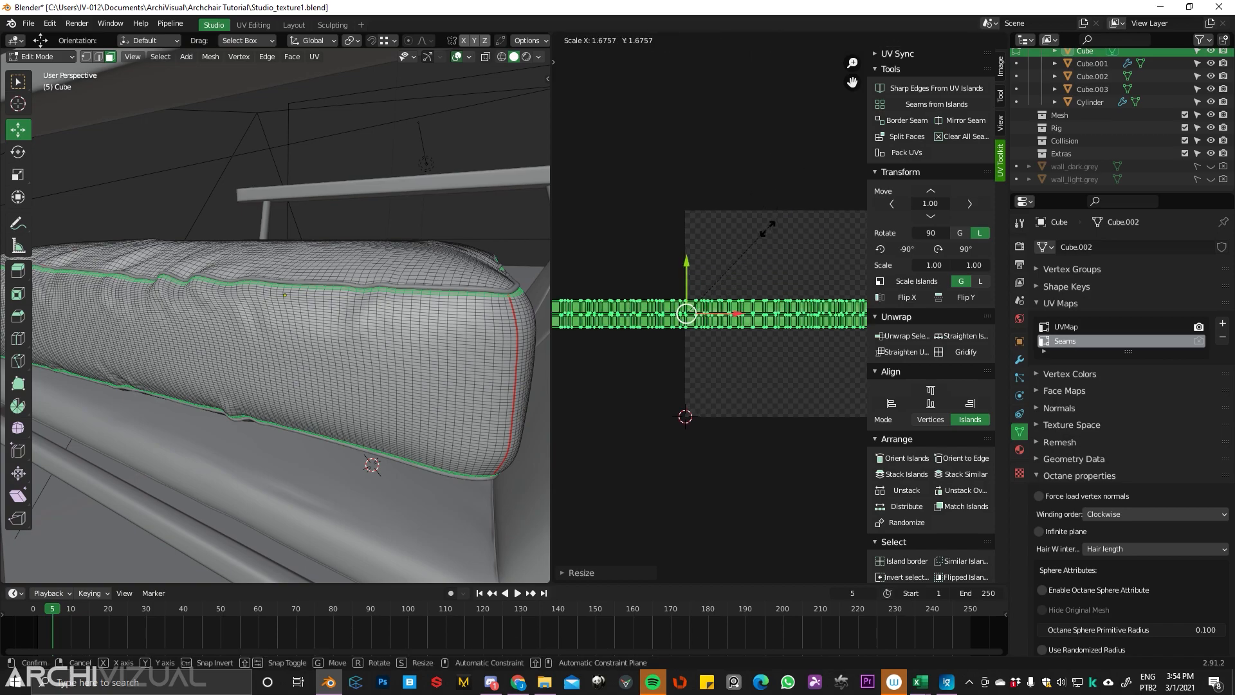
pyautogui.click(767, 228)
pyautogui.scroll(2, 786, 318)
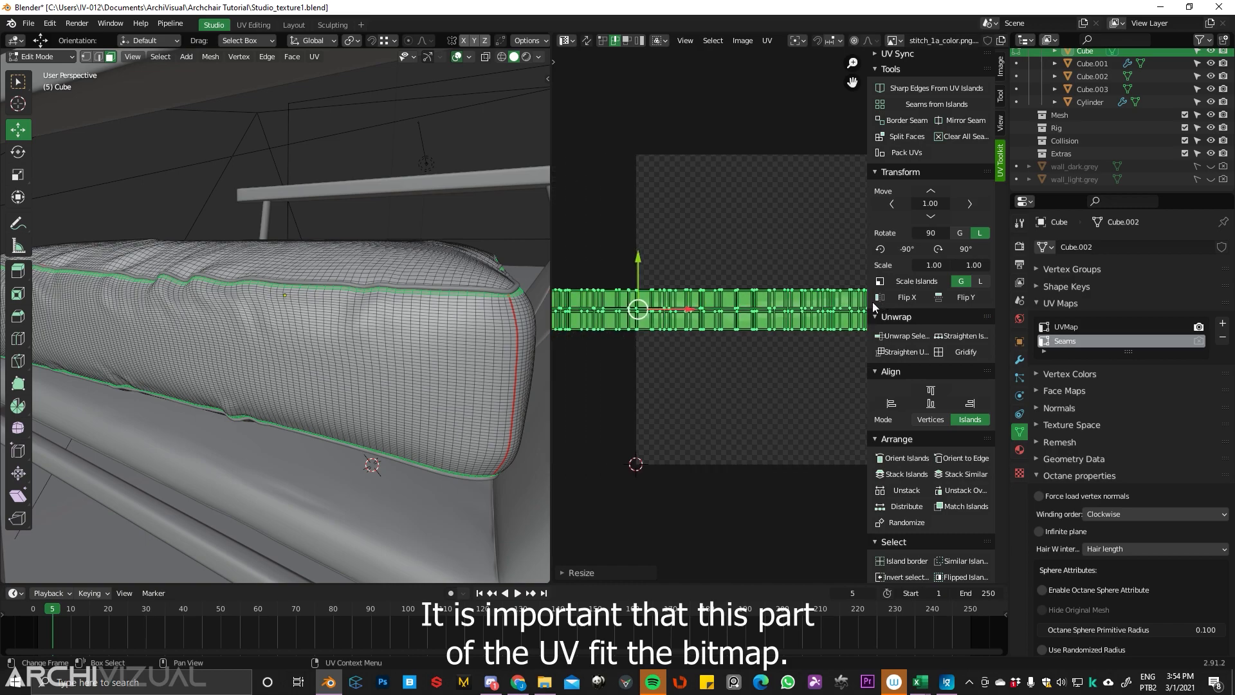
# - Fine-tune the scale and position of the horizontal seam strips so their height fits the stitch thread in the bitmap
pyautogui.press('s')
pyautogui.click(738, 282)
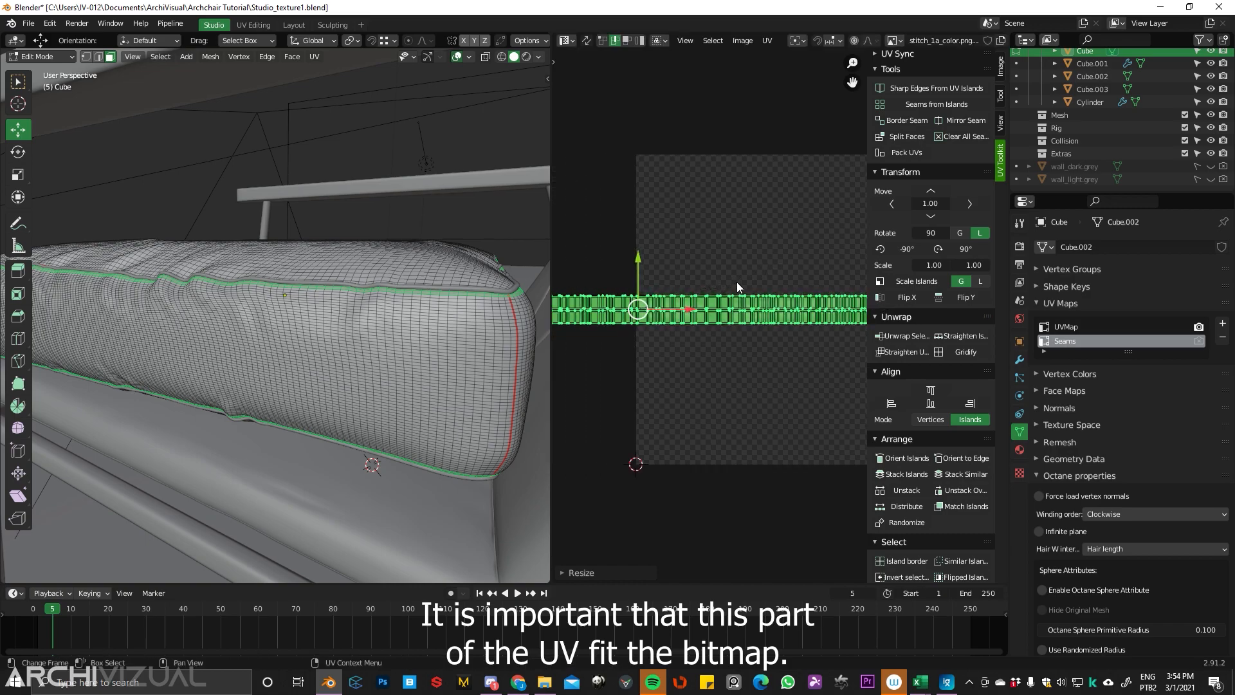
pyautogui.press('g')
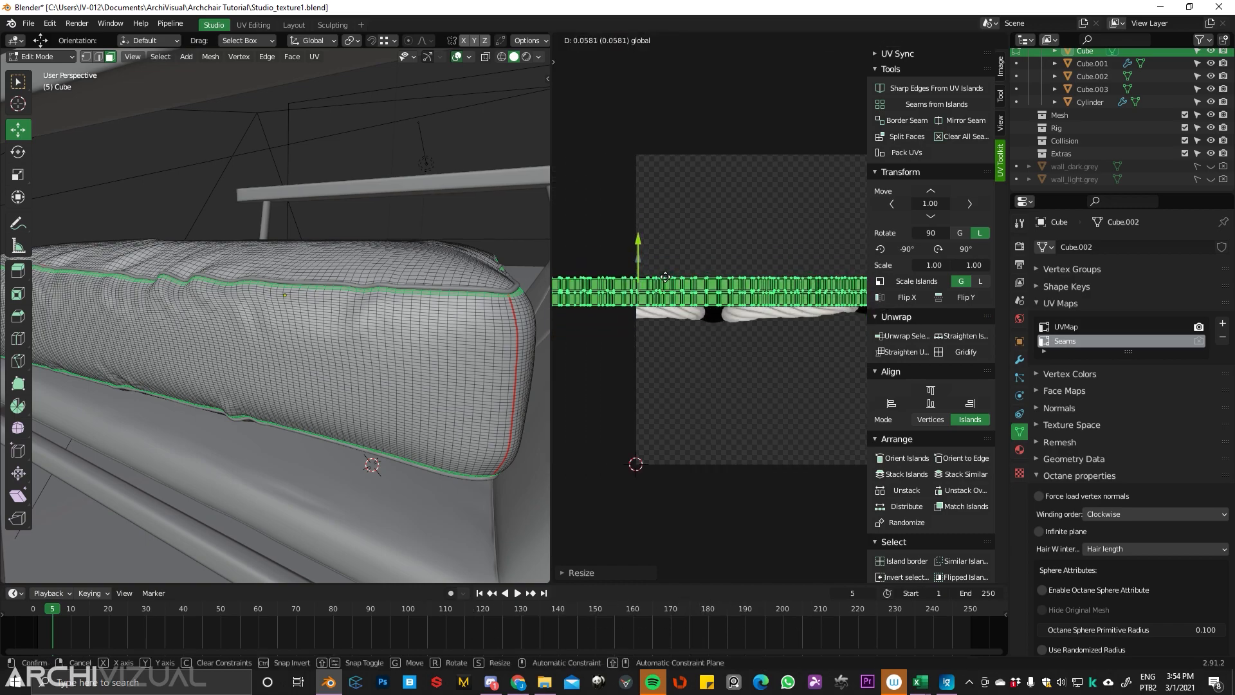
pyautogui.moveTo(665, 278); pyautogui.dragTo(665, 279)
pyautogui.press('s')
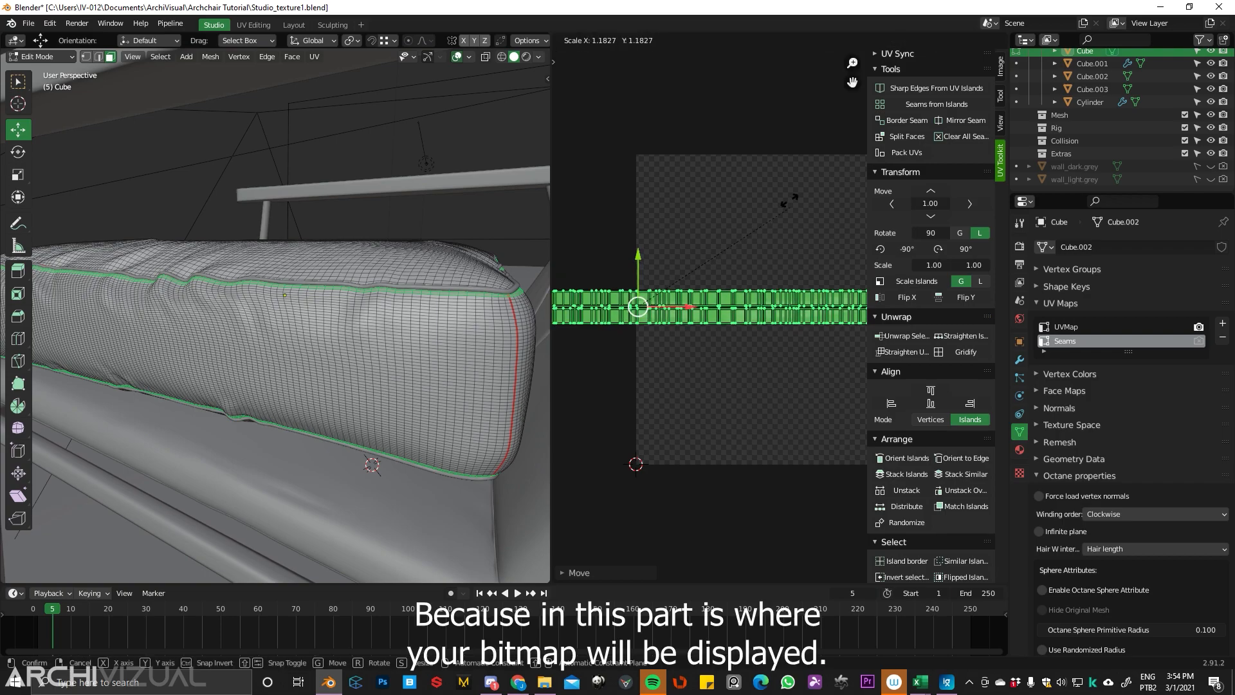
pyautogui.click(779, 199)
pyautogui.click(813, 363)
pyautogui.keyDown('ctrl'); pyautogui.moveTo(800, 326); pyautogui.dragTo(697, 336, button='middle'); pyautogui.keyUp('ctrl')
pyautogui.moveTo(826, 344); pyautogui.dragTo(757, 336, button='middle')
pyautogui.scroll(-3, 666, 197)
pyautogui.click(779, 312)
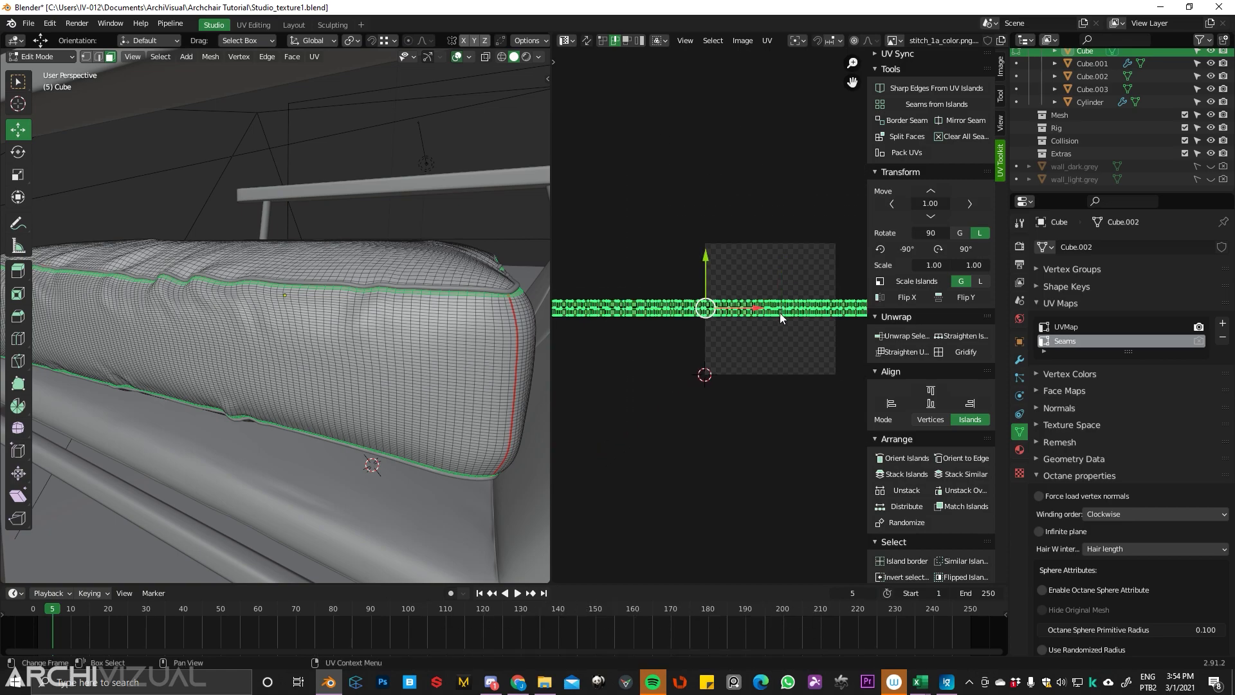
# - Enable UV sync selection, scale down the rest of the cushion's UVs, and move them to the lower-left corner of the UV tile
pyautogui.click(587, 41)
pyautogui.press('a')
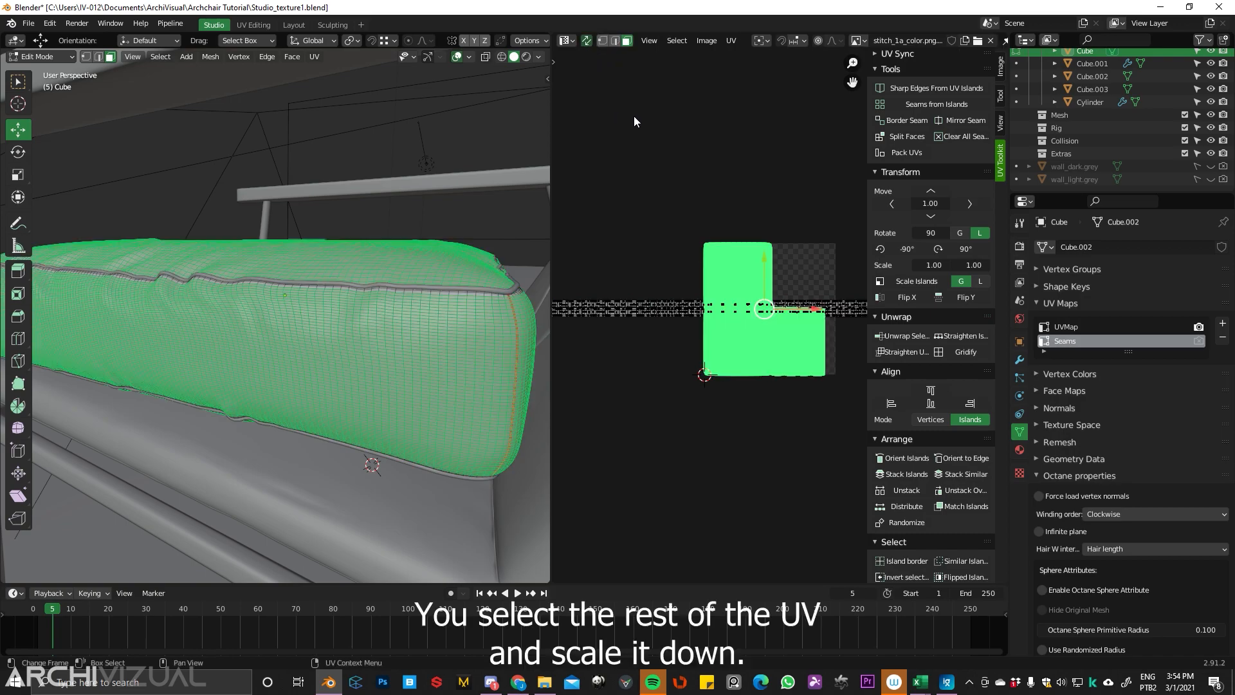
pyautogui.press('s')
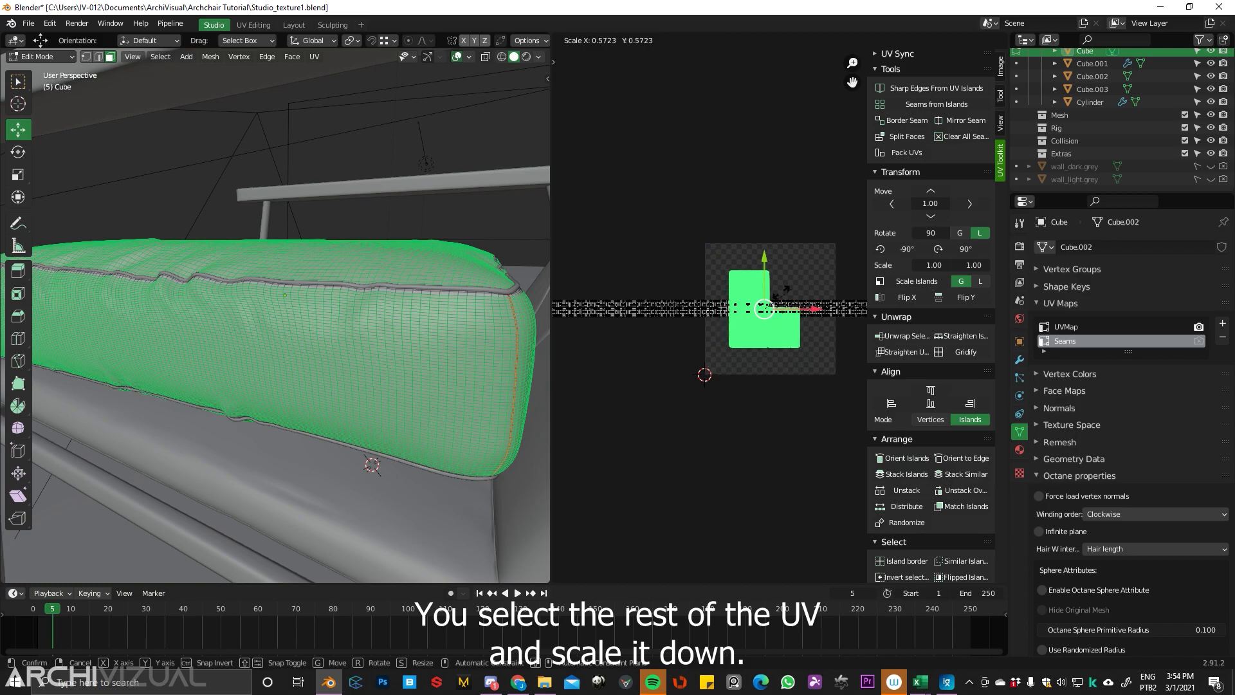
pyautogui.click(776, 299)
pyautogui.moveTo(767, 313); pyautogui.dragTo(738, 351)
pyautogui.click(640, 367)
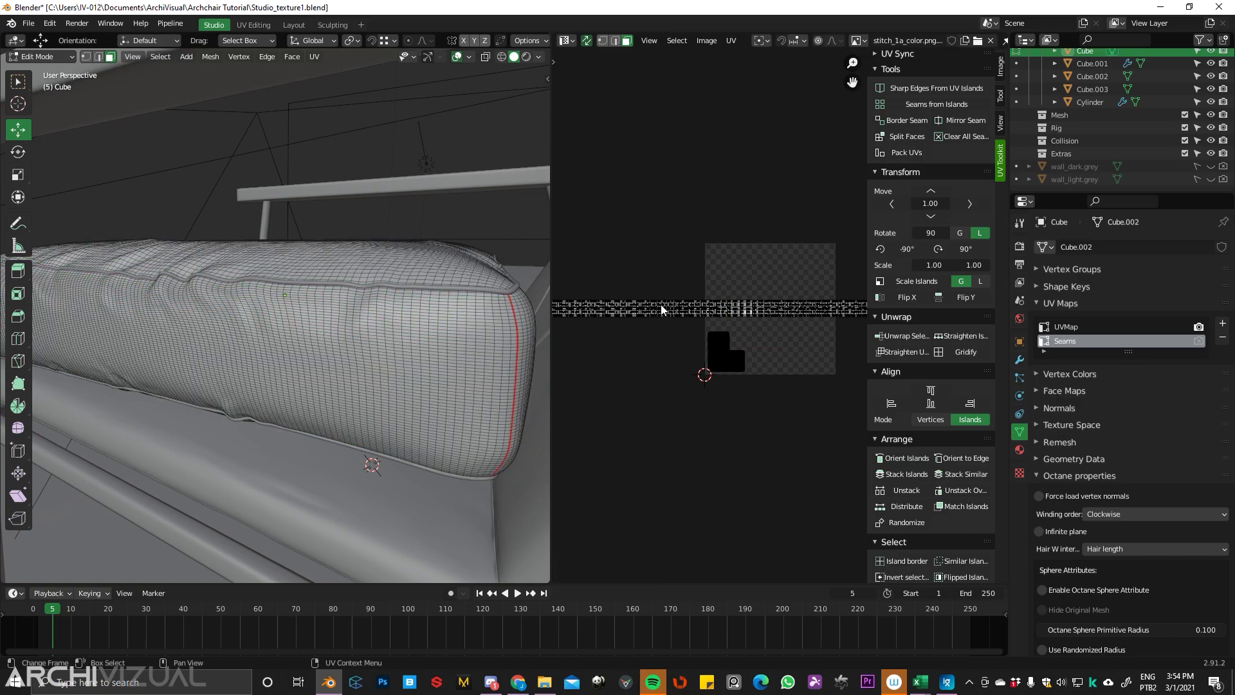
# - Change the UV Editor area to the Shader Editor, showing the Leather and seams material
pyautogui.click(565, 41)
pyautogui.click(608, 78)
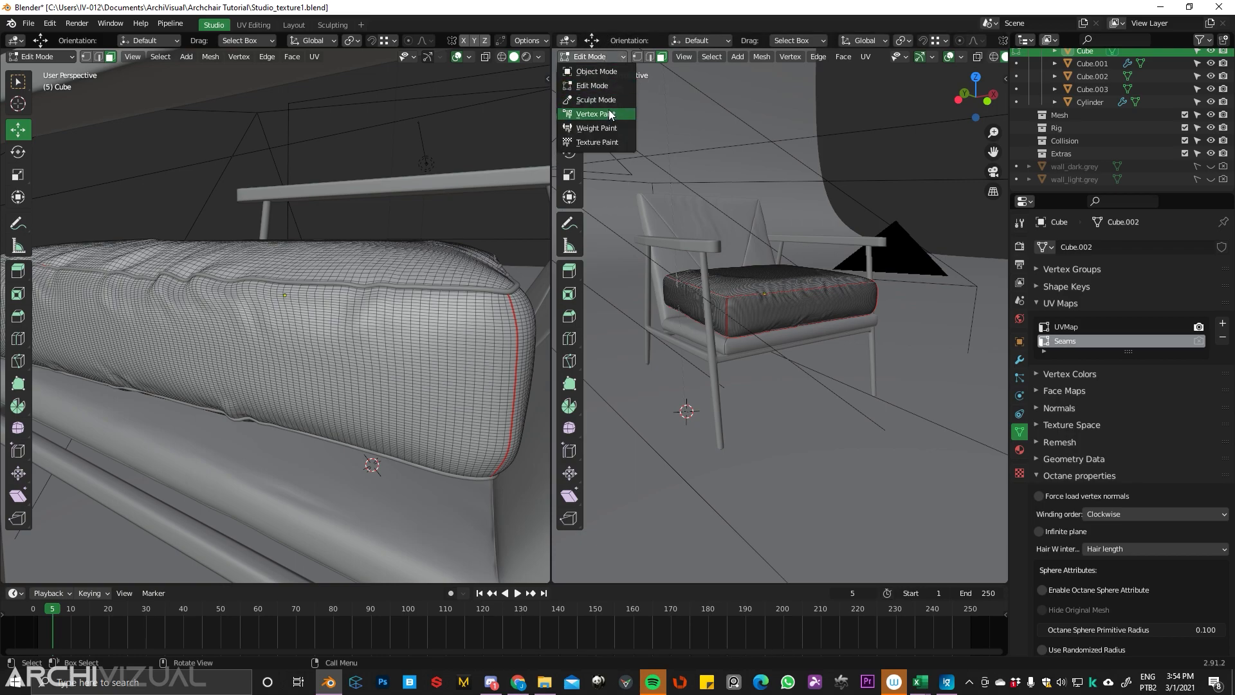
pyautogui.click(572, 42)
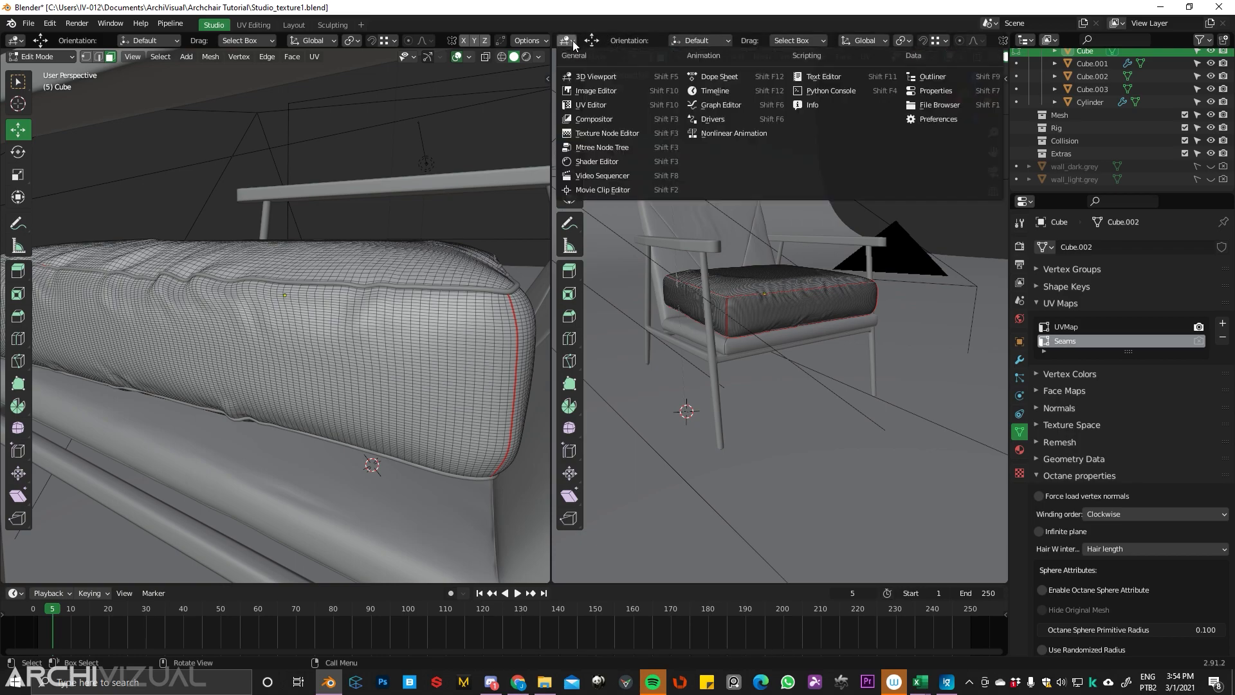
pyautogui.click(619, 161)
pyautogui.keyDown('ctrl'); pyautogui.moveTo(703, 261); pyautogui.dragTo(797, 271, button='middle'); pyautogui.keyUp('ctrl')
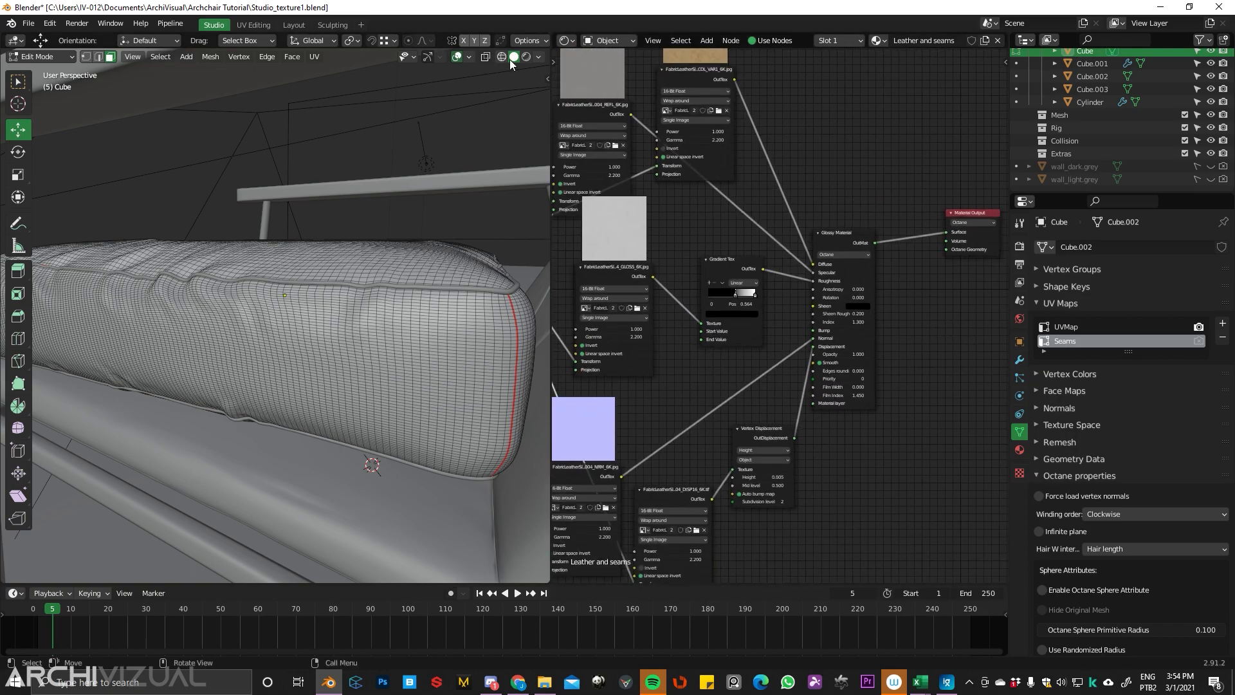
# - Return the cushion to Object Mode and preview it in rendered shading through the camera
pyautogui.press('Tab')
pyautogui.click(412, 222)
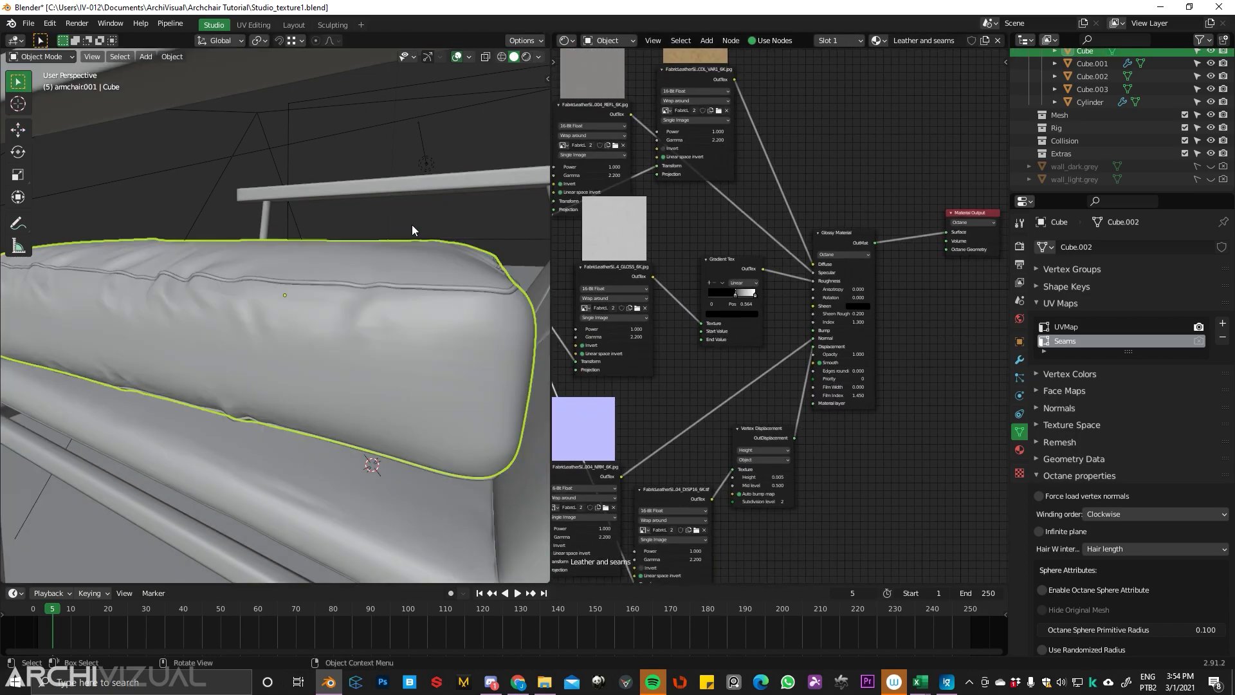
pyautogui.click(528, 56)
pyautogui.moveTo(780, 213); pyautogui.dragTo(707, 330, button='middle')
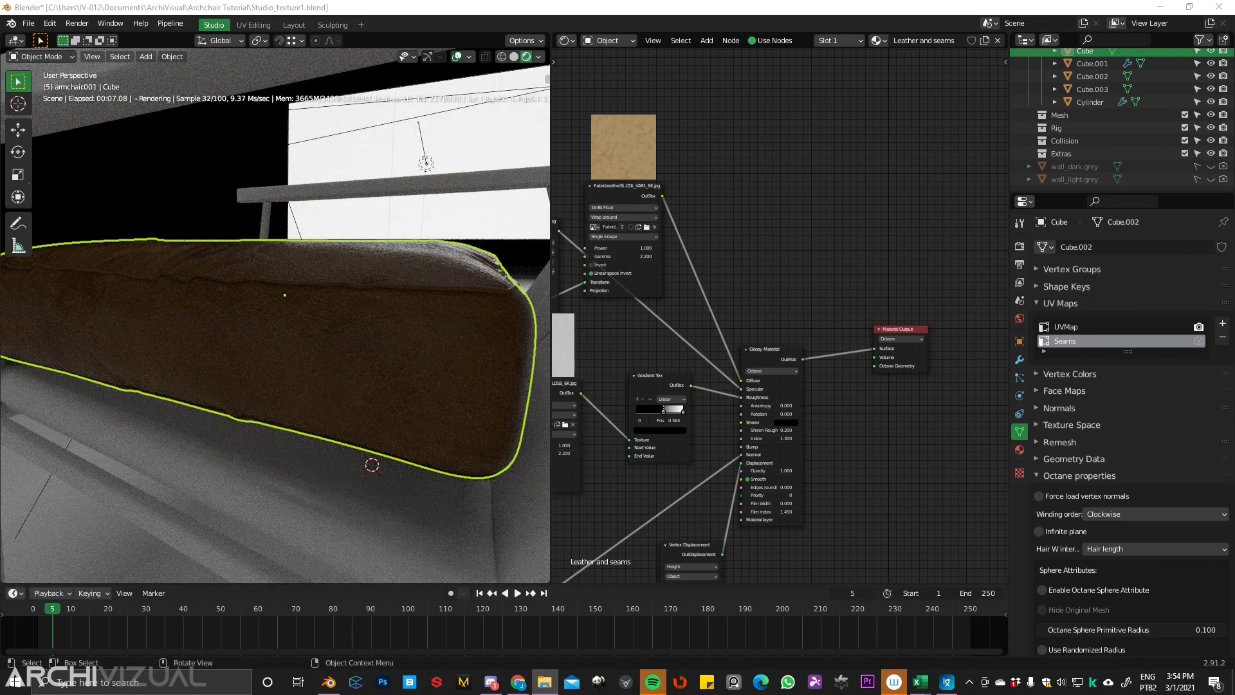
pyautogui.moveTo(770, 322); pyautogui.dragTo(797, 315, button='middle')
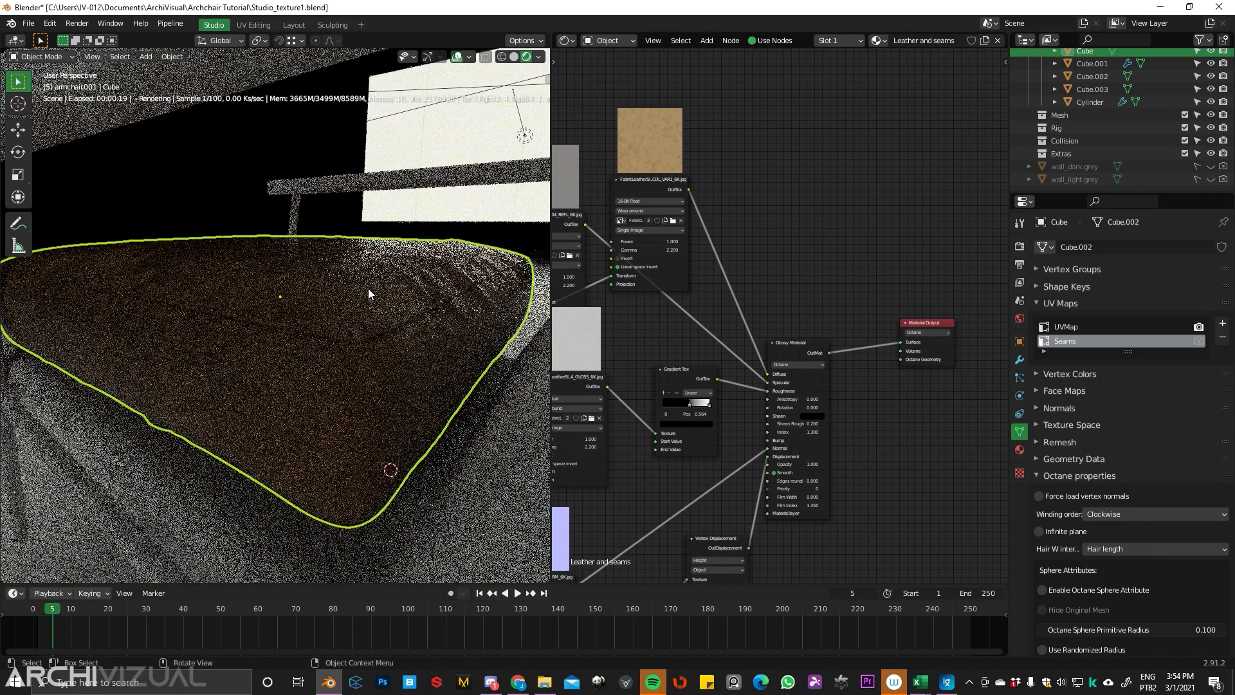
pyautogui.press('KP_0')
# - Add a Mix Material node above and between the Glossy Material and the Material Output
pyautogui.moveTo(833, 236); pyautogui.dragTo(756, 212, button='middle')
pyautogui.hotkey('shift', 'a')
pyautogui.click(828, 197)
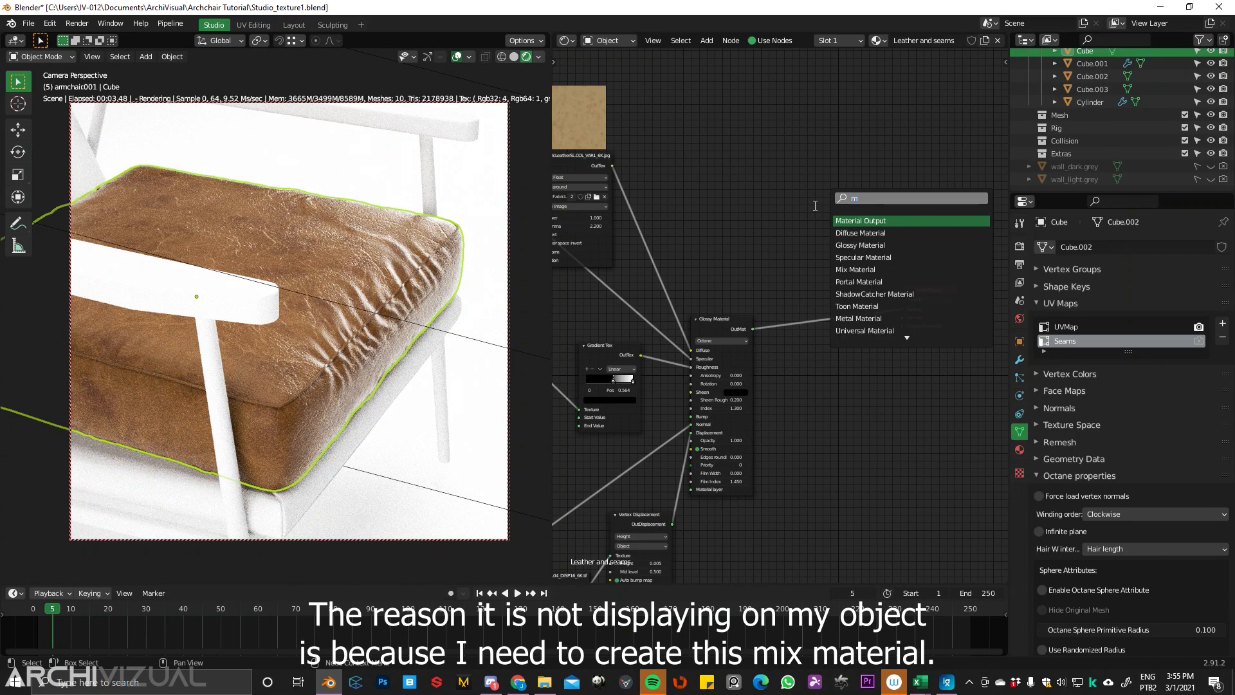
pyautogui.write('mix')
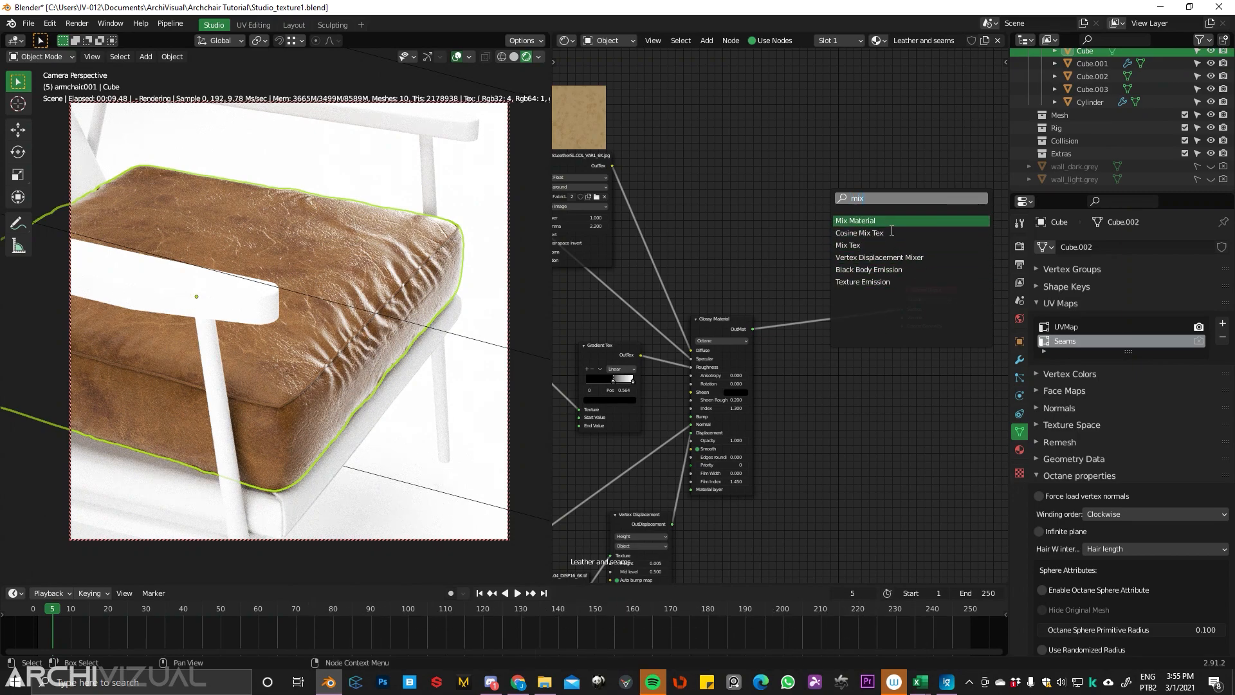
pyautogui.press('Return')
pyautogui.click(807, 187)
# - Connect the leather Glossy Material to Material2 of the Mix Material and the mix to the output's Surface
pyautogui.moveTo(753, 329); pyautogui.dragTo(795, 259)
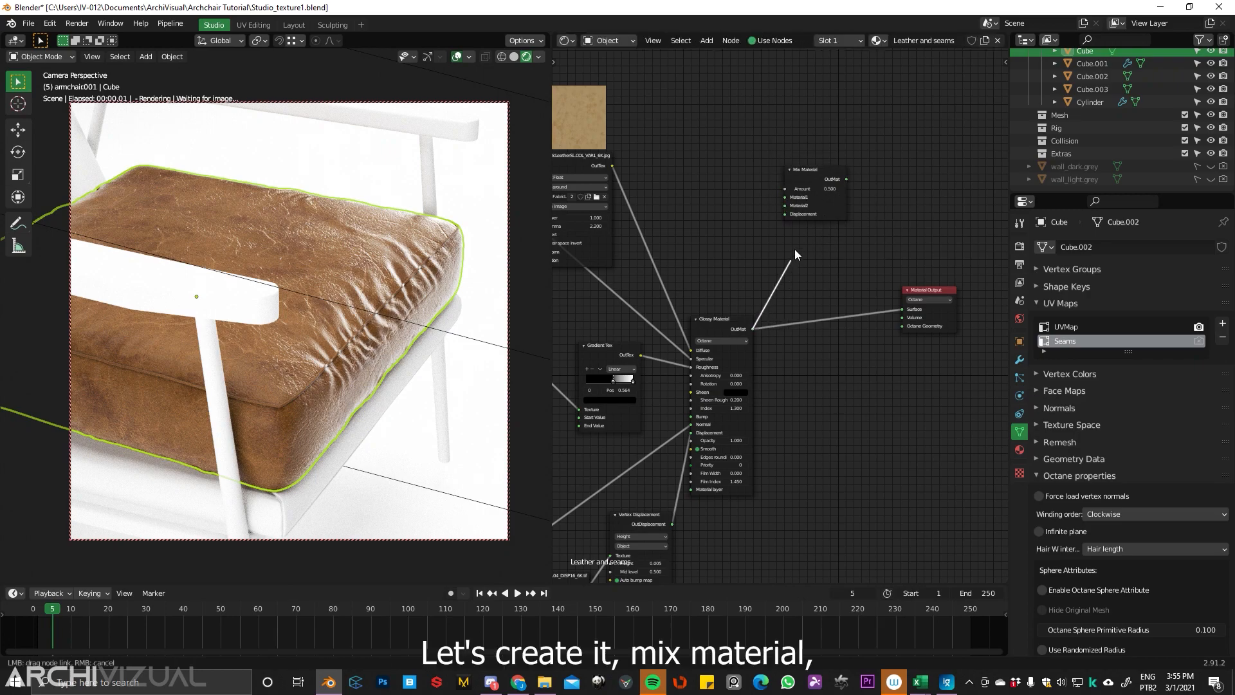
pyautogui.moveTo(796, 206); pyautogui.dragTo(786, 205)
pyautogui.moveTo(846, 179); pyautogui.dragTo(893, 200)
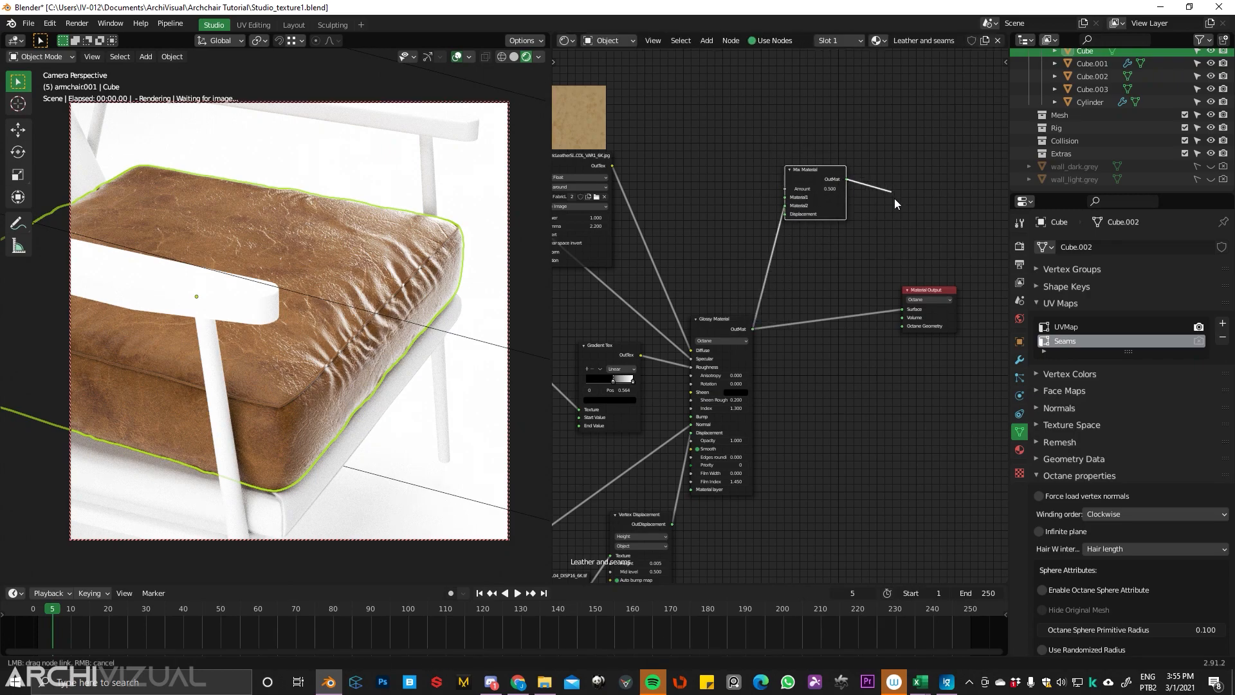
pyautogui.moveTo(917, 307); pyautogui.dragTo(903, 310)
pyautogui.moveTo(821, 232); pyautogui.dragTo(854, 360, button='middle')
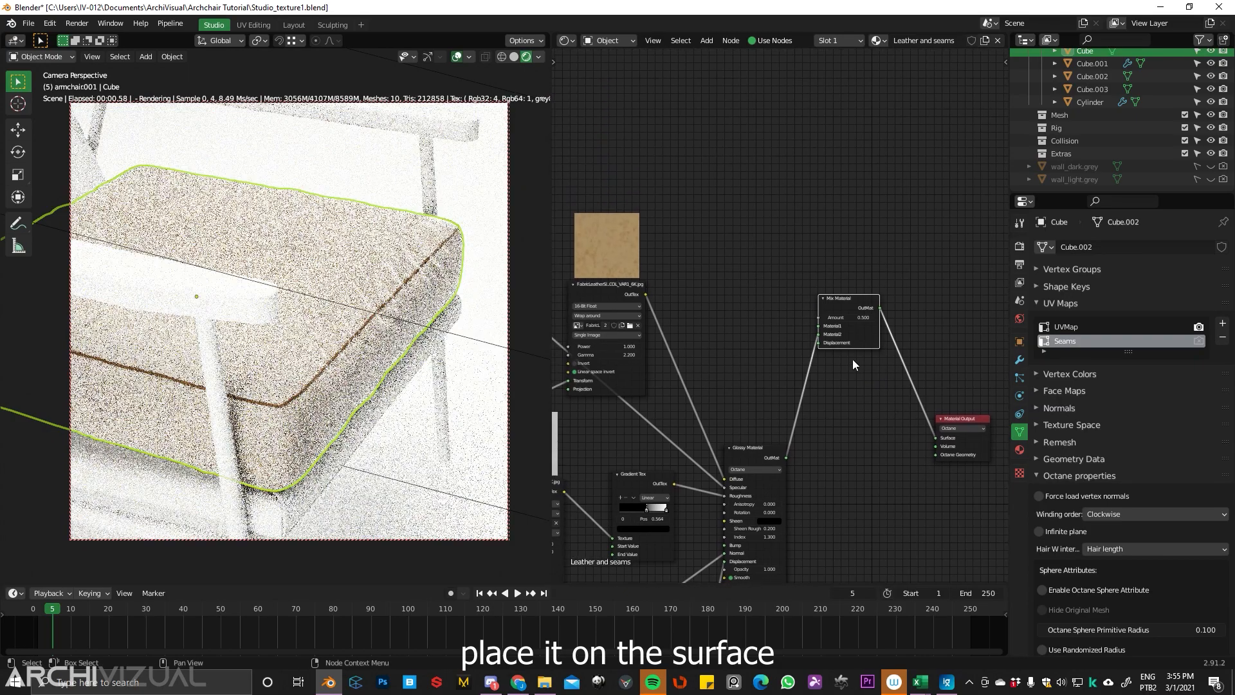
# - Duplicate the Glossy Material without its links, place the copy above, and connect it to Material1 of the Mix Material
pyautogui.click(753, 452)
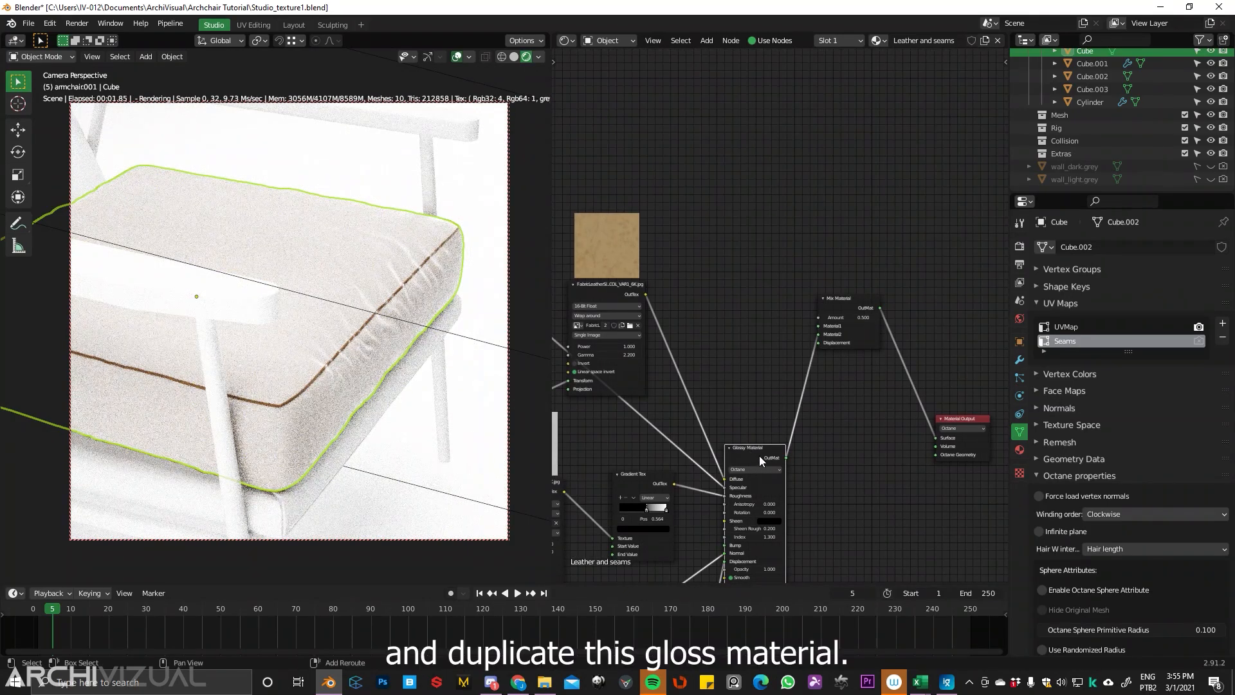
pyautogui.hotkey('shift', 'd')
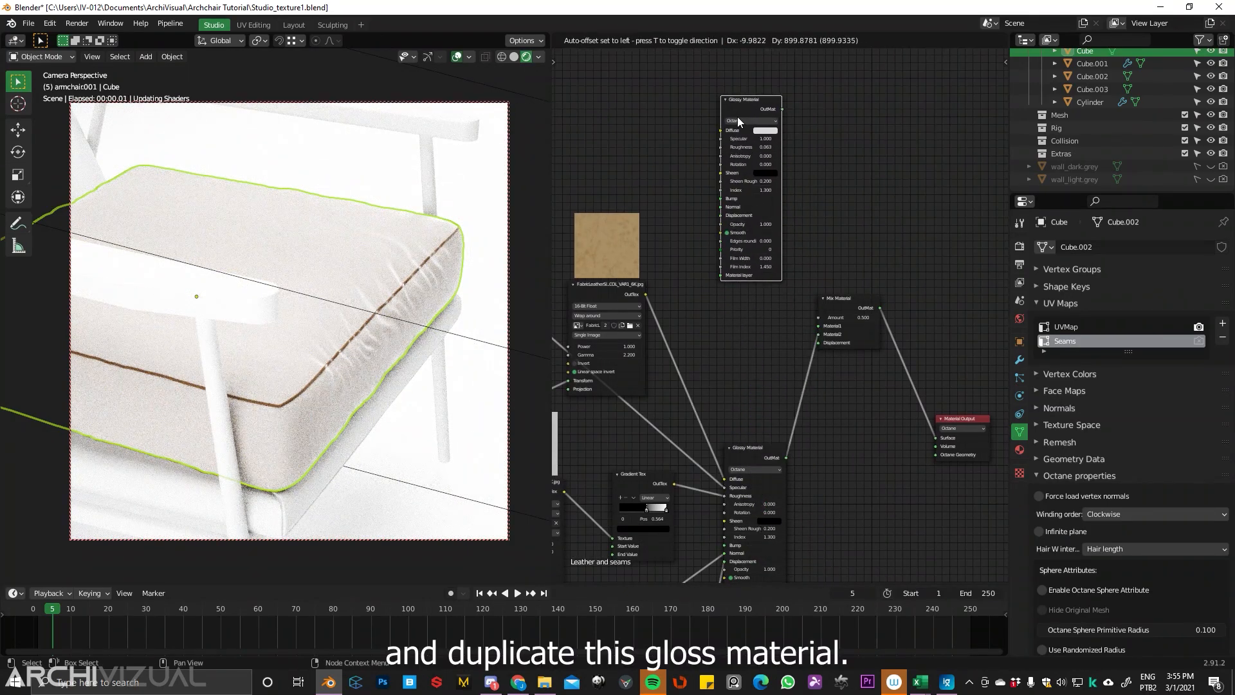
pyautogui.click(738, 121)
pyautogui.moveTo(776, 238); pyautogui.dragTo(772, 297, button='middle')
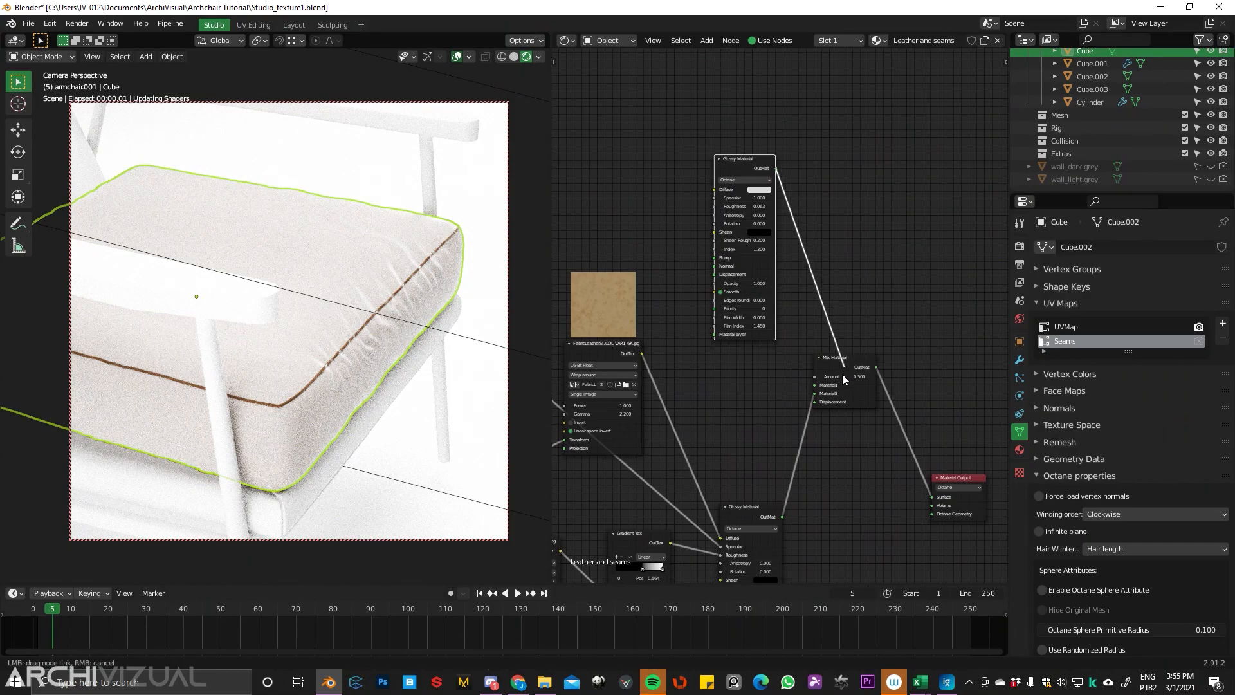
pyautogui.moveTo(819, 386); pyautogui.dragTo(865, 242)
# - Set the duplicated Glossy Material's roughness to 0.553 and space out the glossy and mix nodes
pyautogui.moveTo(753, 206); pyautogui.dragTo(795, 212)
pyautogui.moveTo(768, 175); pyautogui.dragTo(805, 302, button='middle')
pyautogui.moveTo(780, 299); pyautogui.dragTo(733, 174)
pyautogui.moveTo(900, 349); pyautogui.dragTo(937, 322)
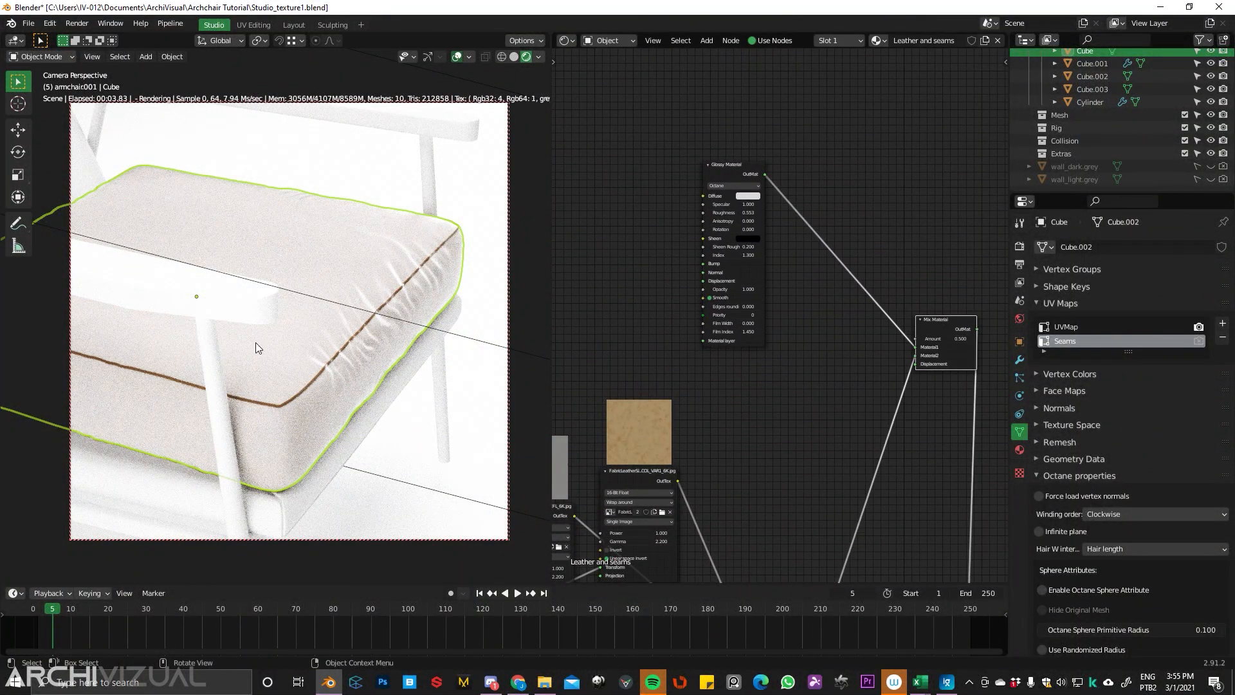
# - Load stitch_1a_color.png as an image texture, connect it to the Mix Material's Amount, and move the duplicated Glossy Material closer
pyautogui.moveTo(795, 129); pyautogui.dragTo(825, 119)
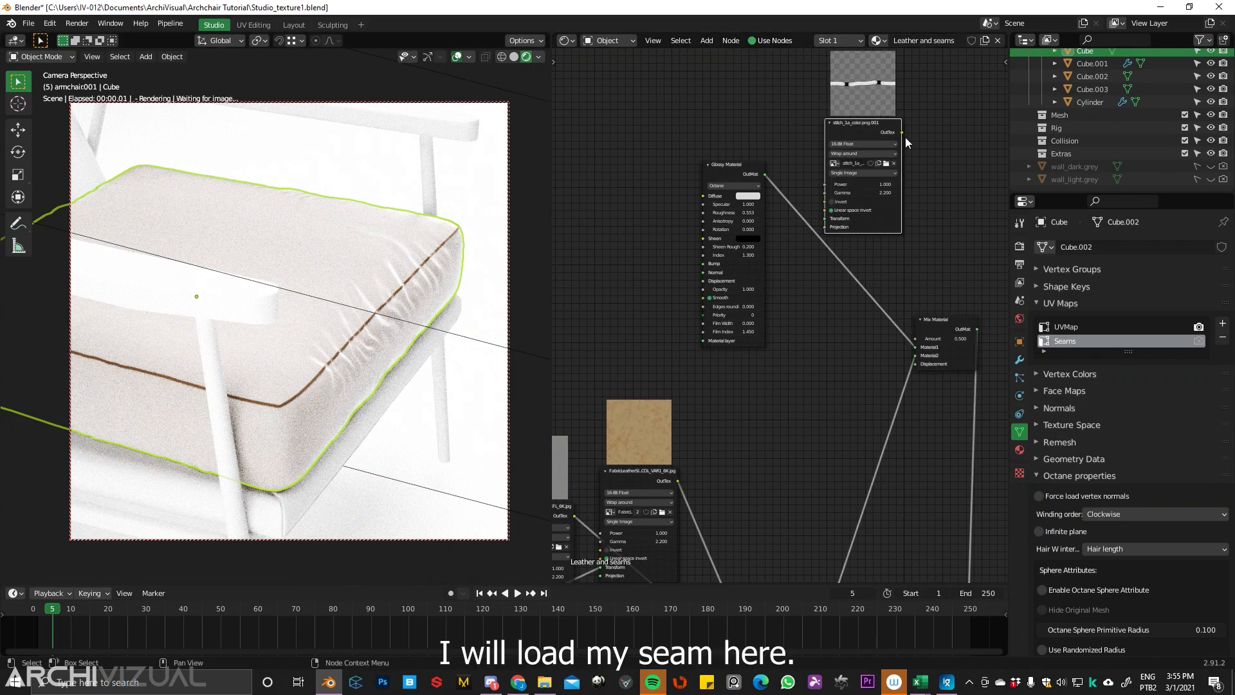
pyautogui.moveTo(897, 133); pyautogui.dragTo(933, 296)
pyautogui.moveTo(925, 347); pyautogui.dragTo(914, 338)
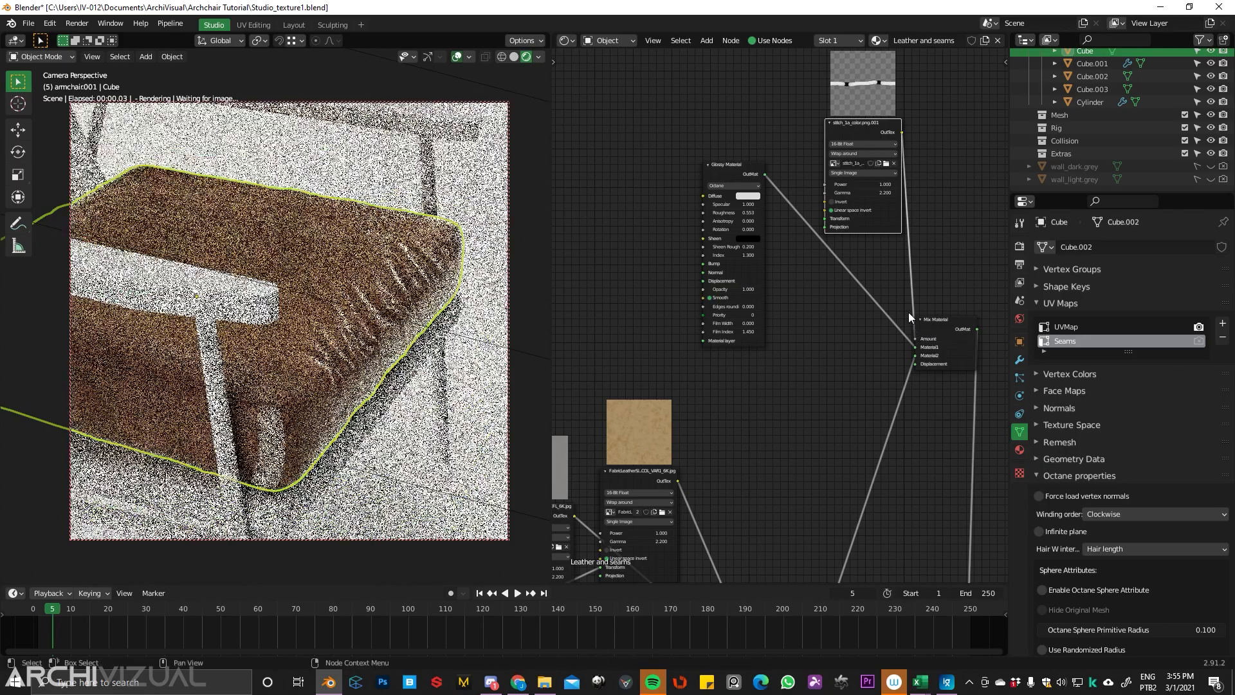
pyautogui.moveTo(733, 193); pyautogui.dragTo(816, 318)
# - Add a UVW Projection node beside the stitch texture
pyautogui.hotkey('shift', 'a')
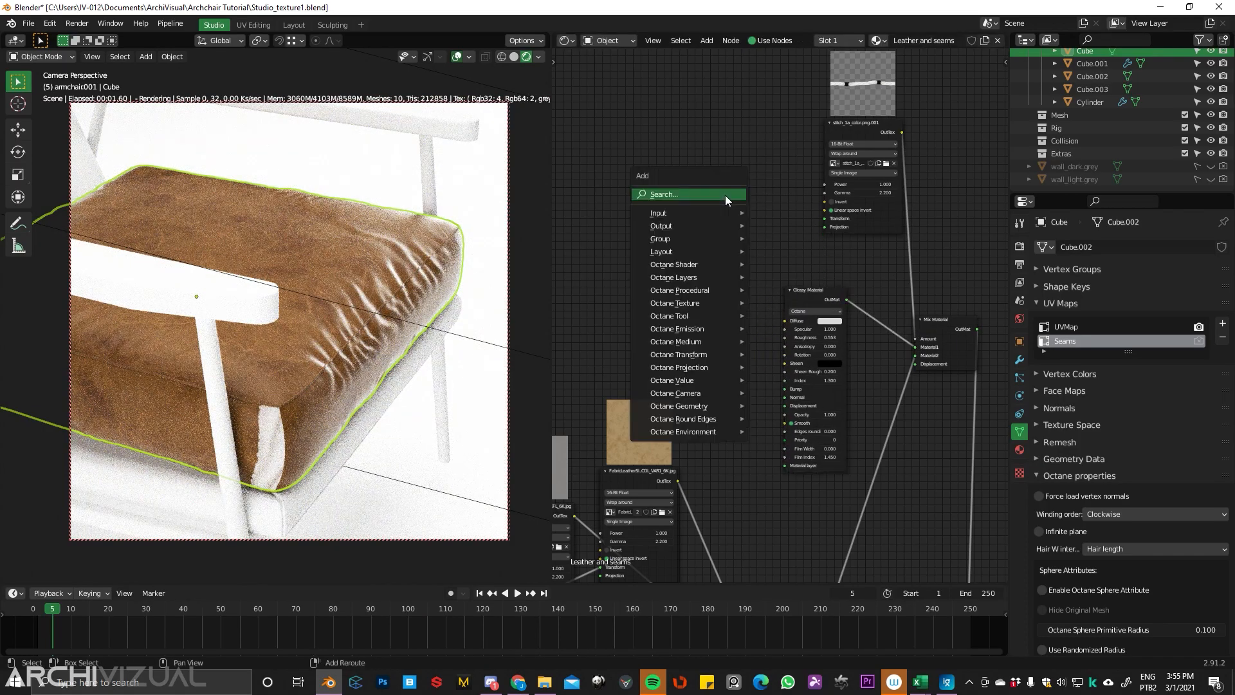
pyautogui.click(725, 195)
pyautogui.write('uvw')
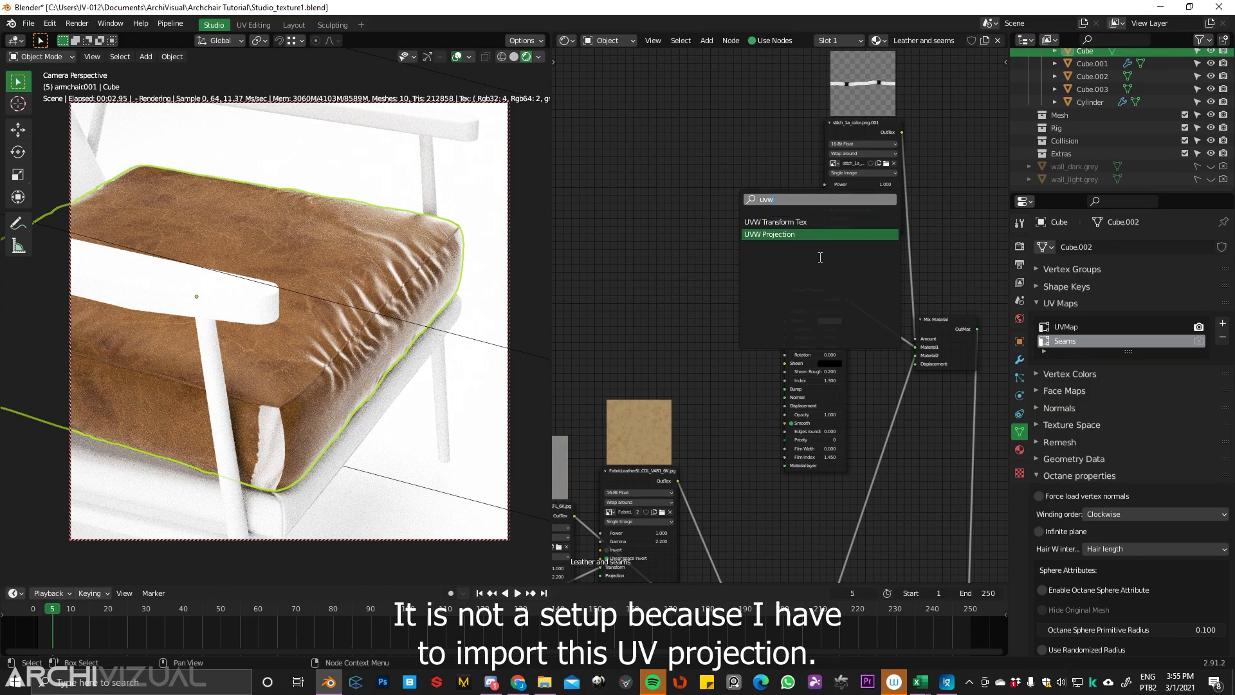
pyautogui.click(772, 234)
pyautogui.click(719, 229)
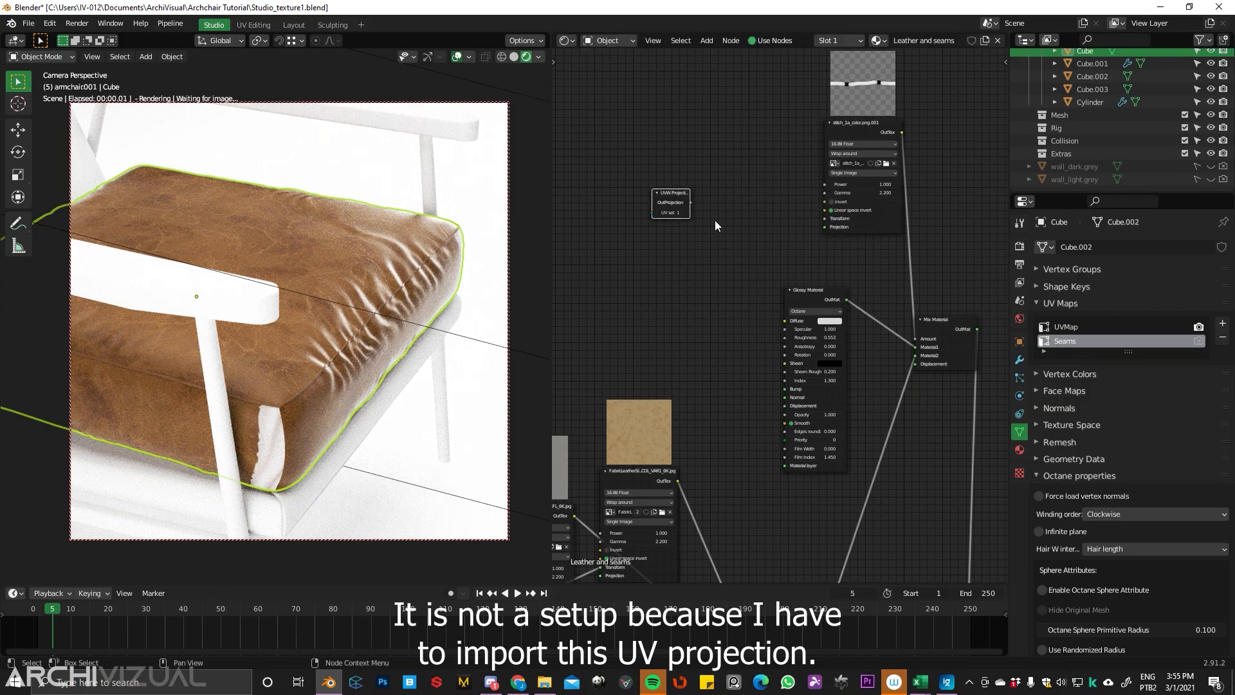
# - Set the UVW Projection to UV set 2, connect it to the stitch texture's Projection, and rearrange both nodes
pyautogui.click(685, 213)
pyautogui.moveTo(689, 202); pyautogui.dragTo(826, 227)
pyautogui.moveTo(870, 130); pyautogui.dragTo(793, 134)
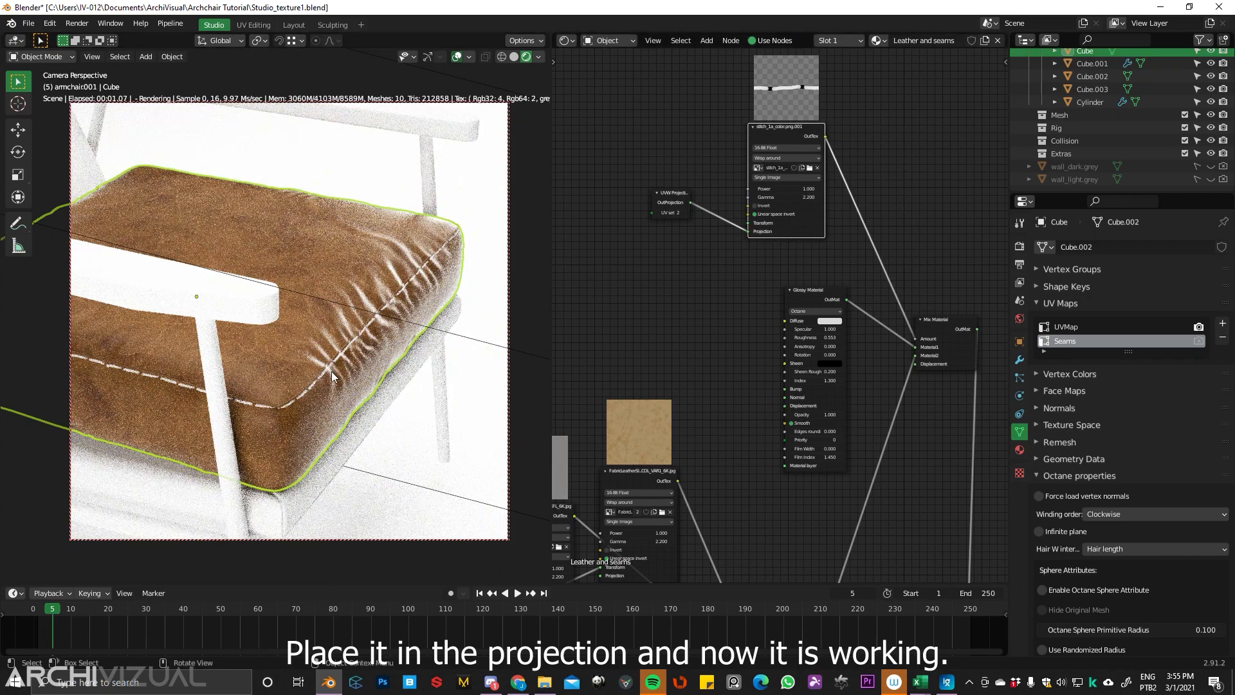
pyautogui.moveTo(675, 194); pyautogui.dragTo(679, 289)
# - Add a Full Transform node beside the stitch color texture and connect it to that texture's Transform input
pyautogui.click(651, 220)
pyautogui.hotkey('shift', 'a')
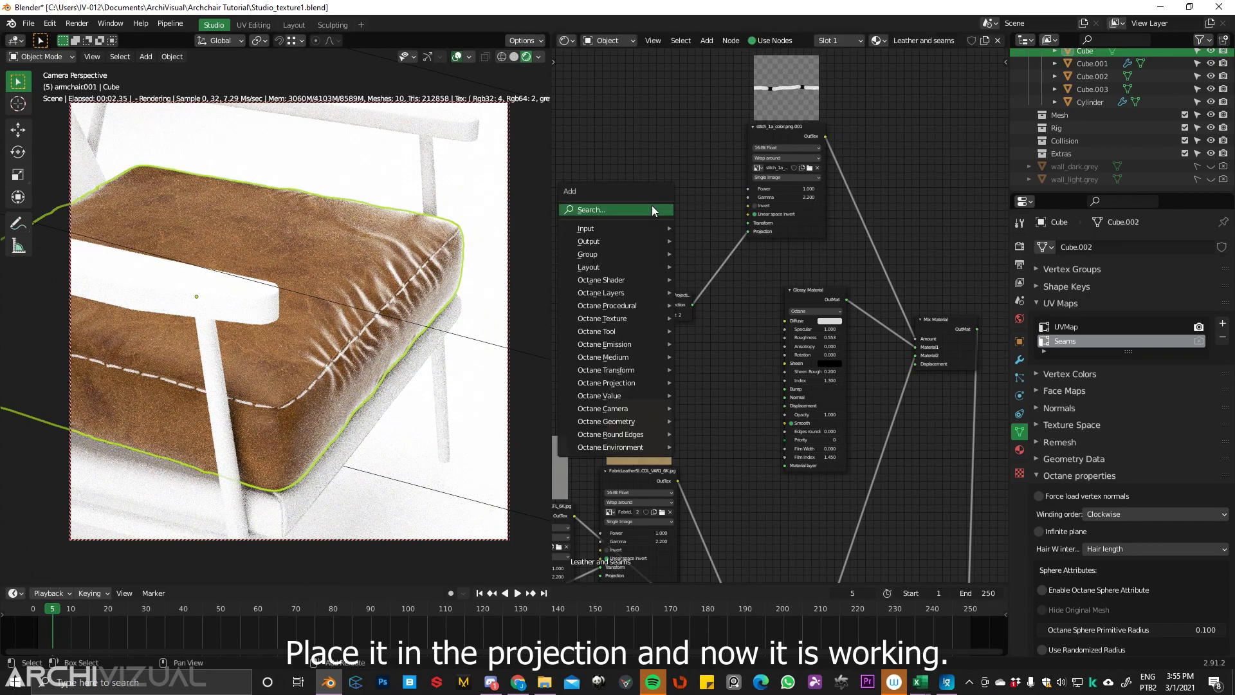
pyautogui.click(653, 209)
pyautogui.write('fullc')
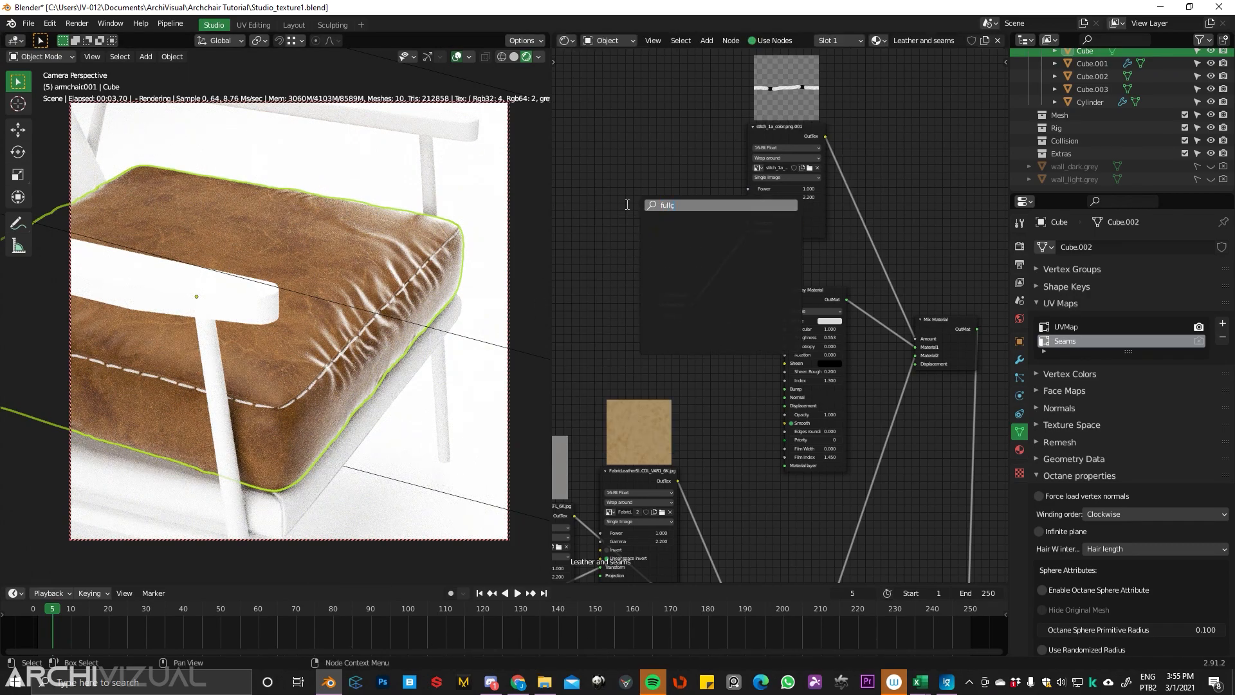
pyautogui.press('BackSpace')
pyautogui.click(688, 230)
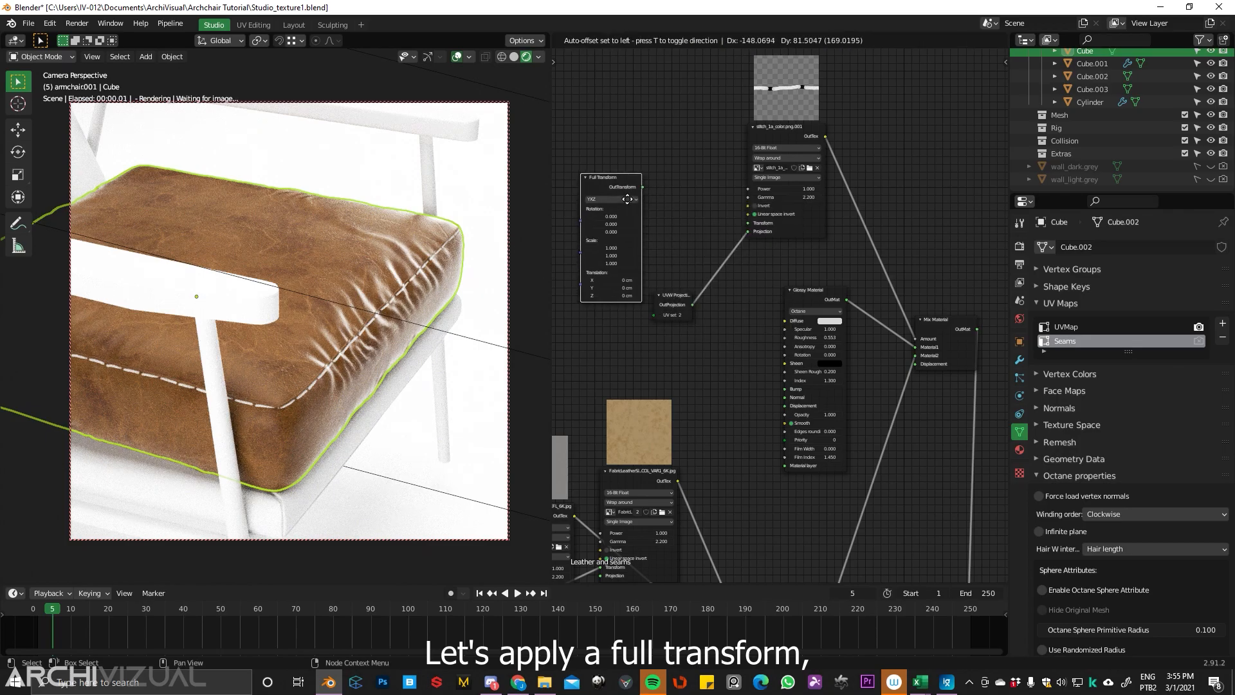
pyautogui.click(621, 197)
pyautogui.moveTo(635, 184); pyautogui.dragTo(749, 223)
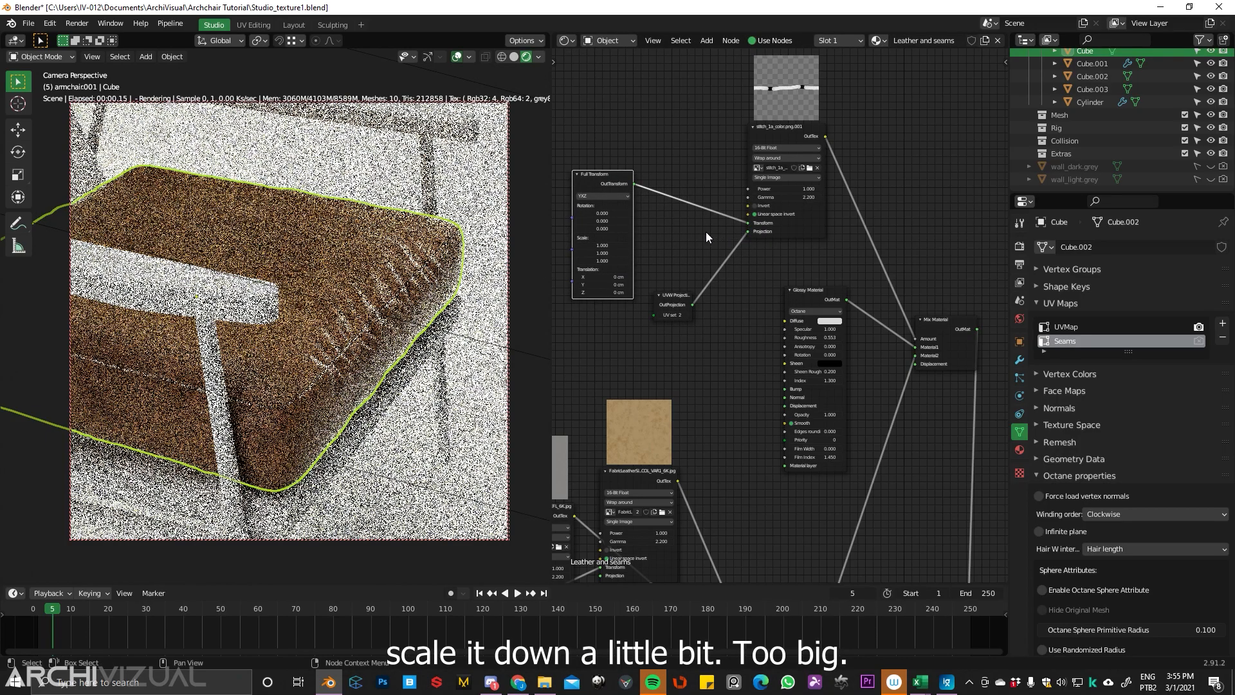
# - Scale the Full Transform to 0.5 on all three axes, check the stitches up close, and reduce the scale to 0.3
pyautogui.moveTo(603, 245); pyautogui.dragTo(637, 291)
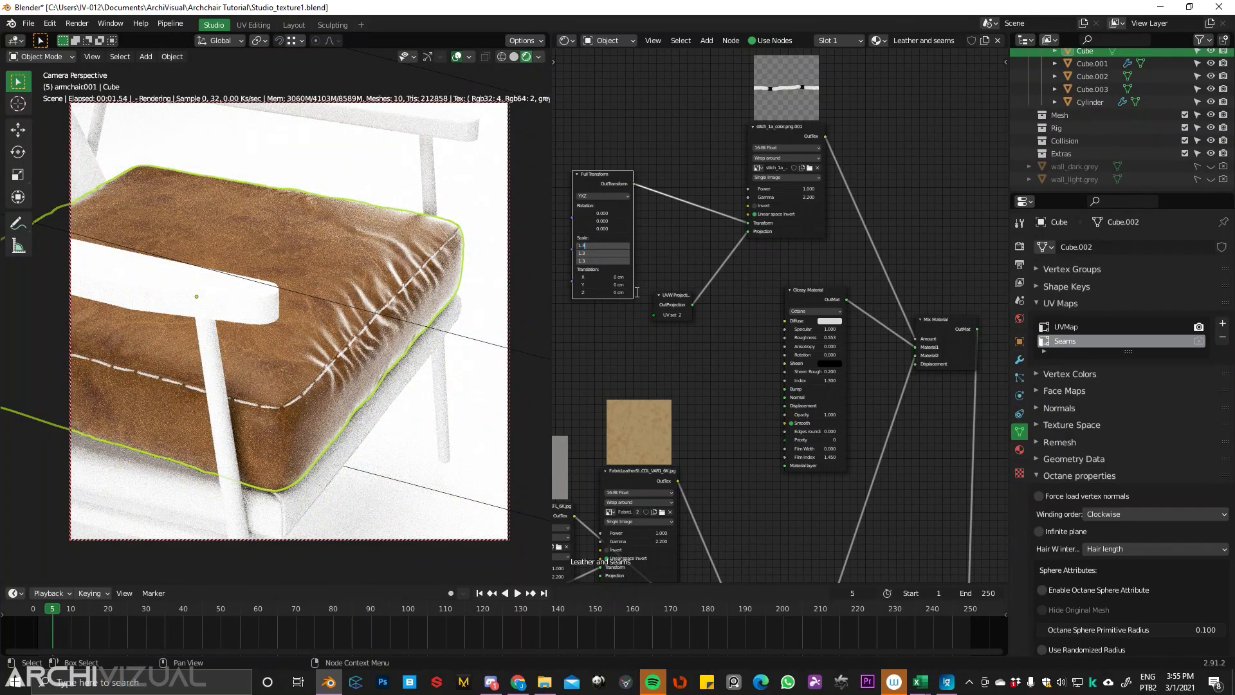
pyautogui.press('Return')
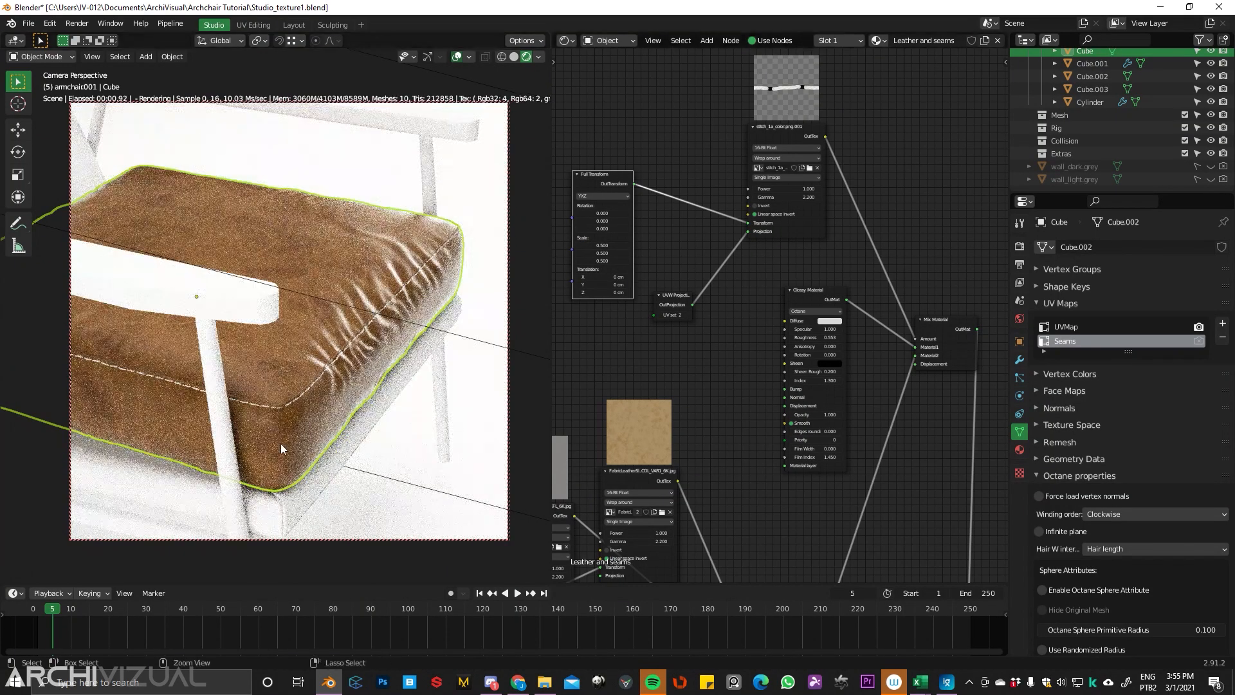
pyautogui.scroll(3, 342, 350)
pyautogui.scroll(-3, 350, 345)
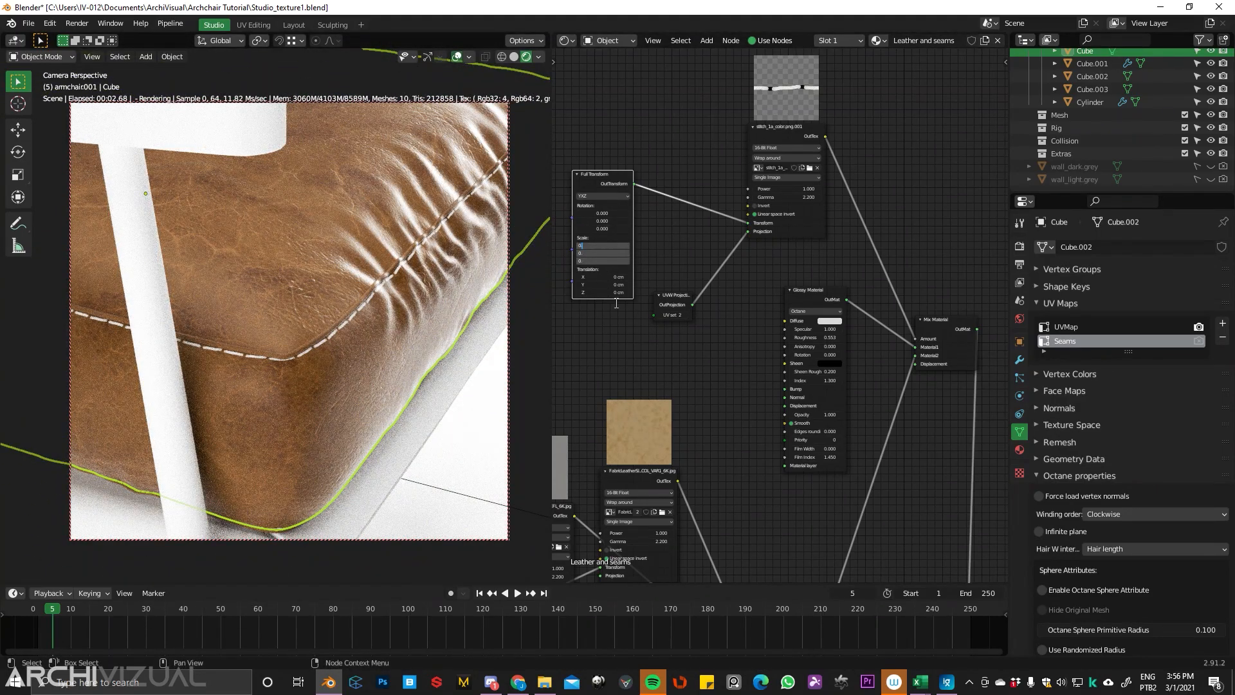
pyautogui.press('Return')
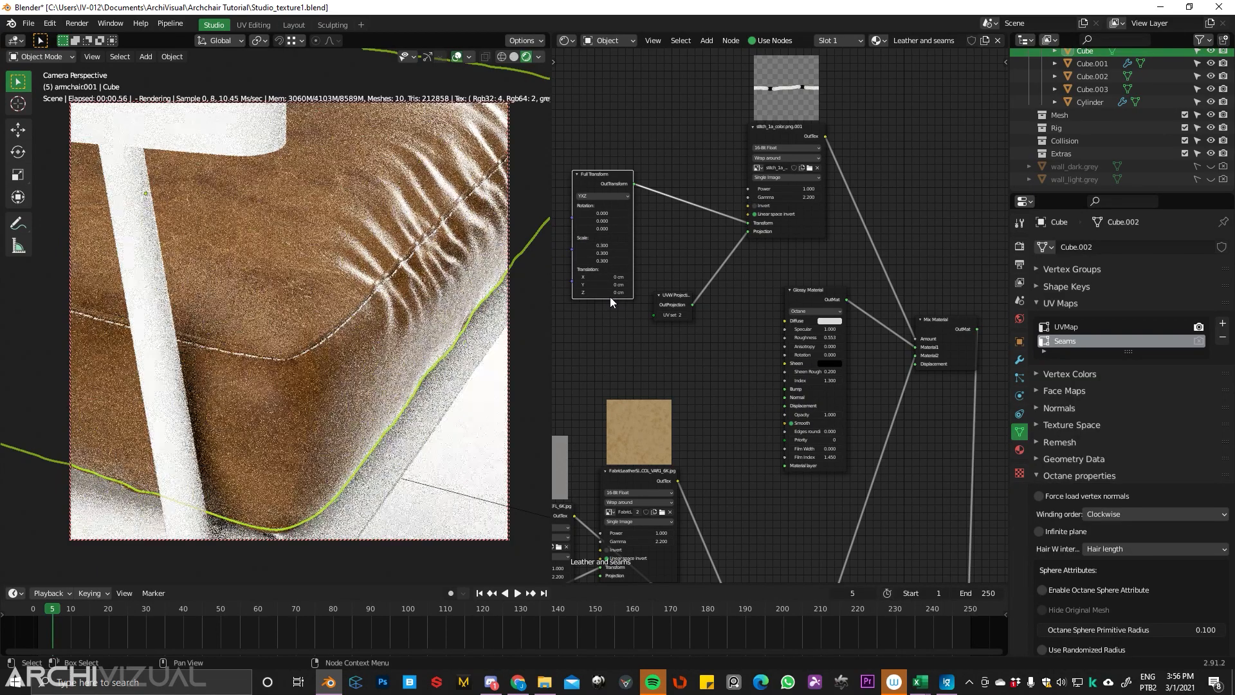
# - Spread out the Full Transform, UVW Projection and stitch Glossy Material nodes around the stitch color texture
pyautogui.scroll(-3, 630, 172)
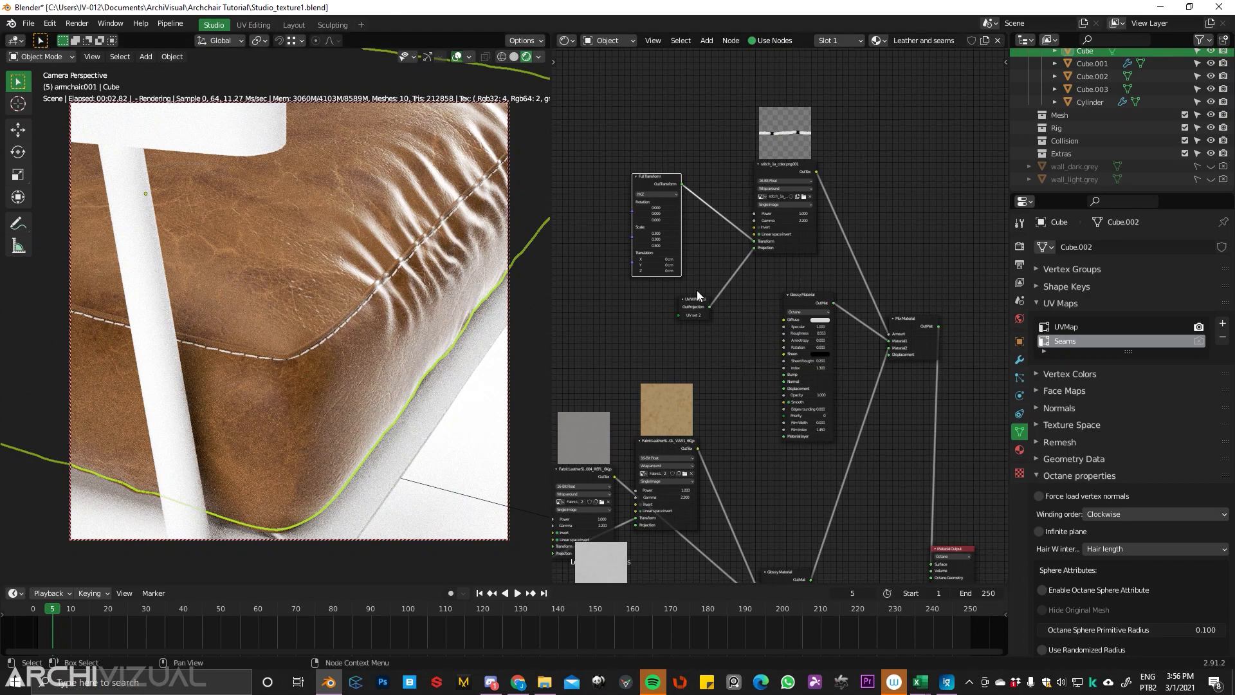
pyautogui.moveTo(657, 182); pyautogui.dragTo(644, 159)
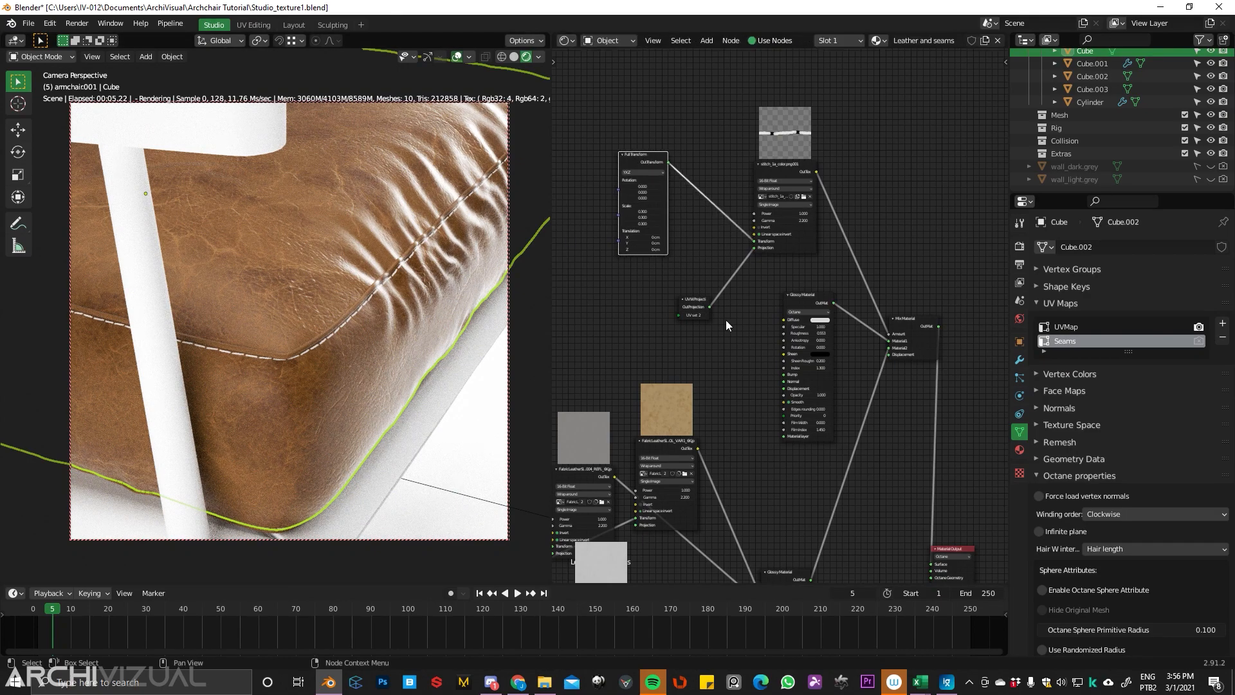
pyautogui.moveTo(699, 304); pyautogui.dragTo(618, 284)
pyautogui.moveTo(827, 299); pyautogui.dragTo(801, 277)
pyautogui.hotkey('shift', 'a')
pyautogui.click(938, 229)
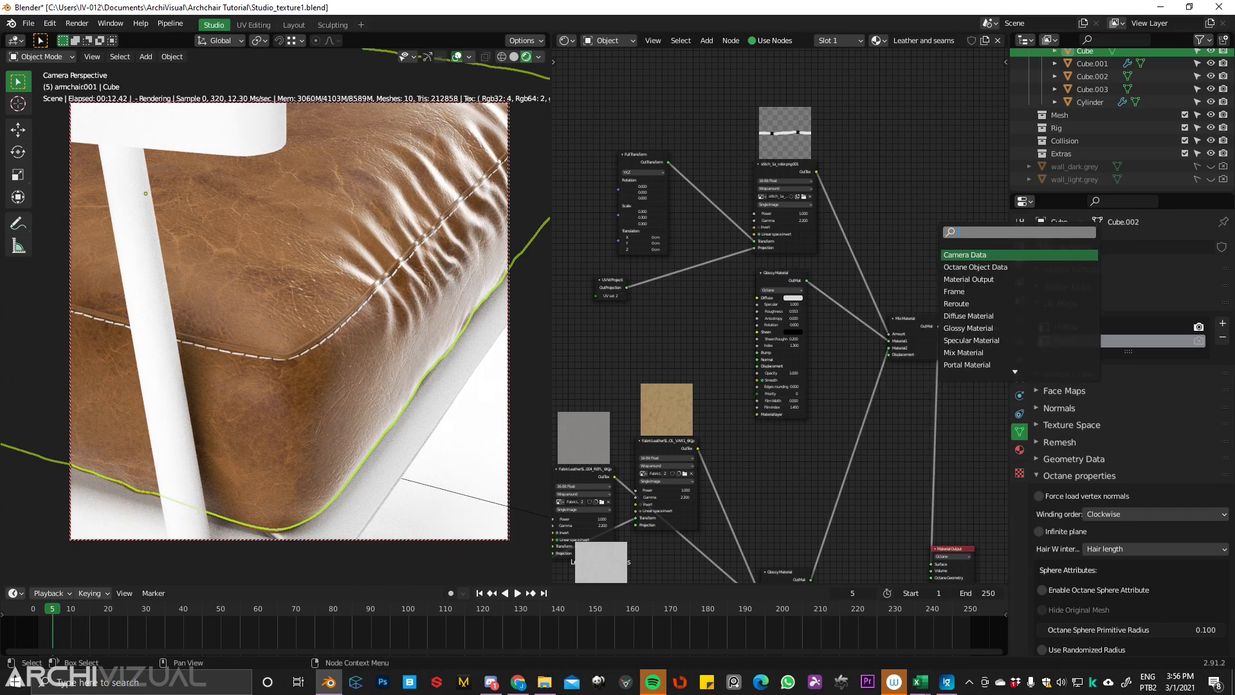
pyautogui.press('Escape')
# - Inspect the stitched seam at close range and move the Full Transform node farther from the stitch color texture
pyautogui.moveTo(344, 385); pyautogui.dragTo(399, 157, button='middle')
pyautogui.moveTo(296, 289); pyautogui.dragTo(394, 244, button='middle')
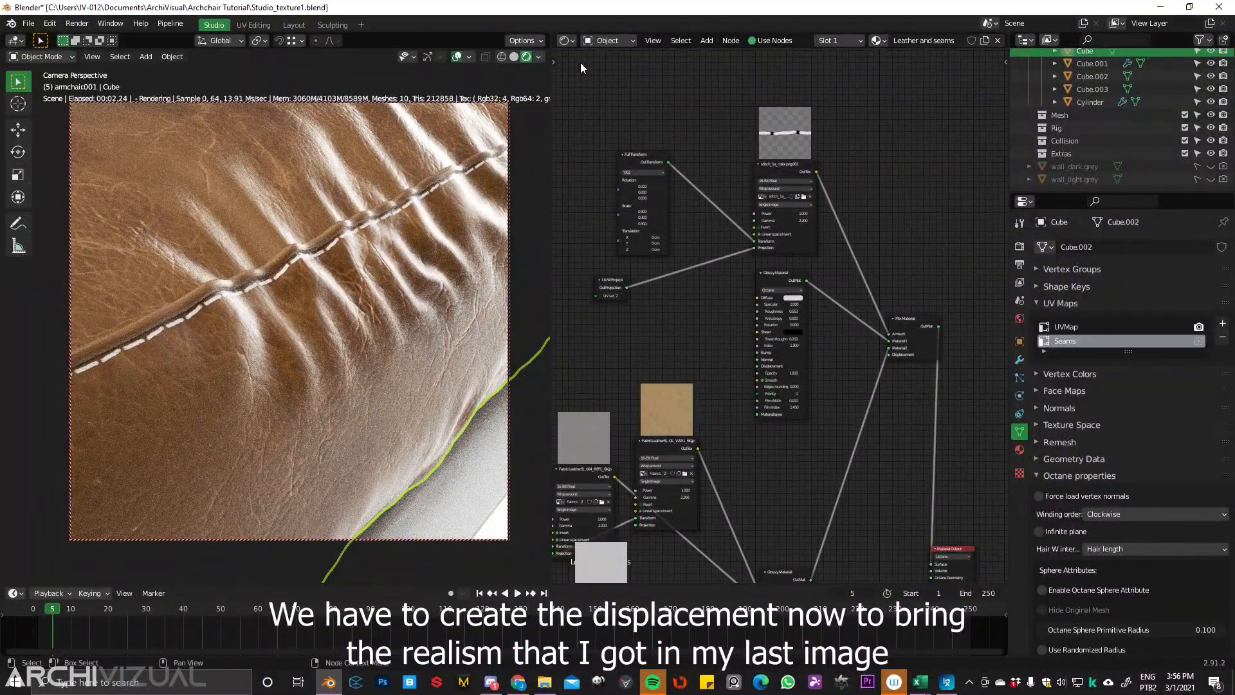
pyautogui.moveTo(646, 156); pyautogui.dragTo(619, 152)
pyautogui.scroll(2, 676, 201)
pyautogui.moveTo(766, 207); pyautogui.dragTo(763, 246, button='middle')
# - Add a Vertex Displacement node and connect it to the Mix Material's Displacement input
pyautogui.click(882, 205)
pyautogui.hotkey('shift', 'a')
pyautogui.click(882, 220)
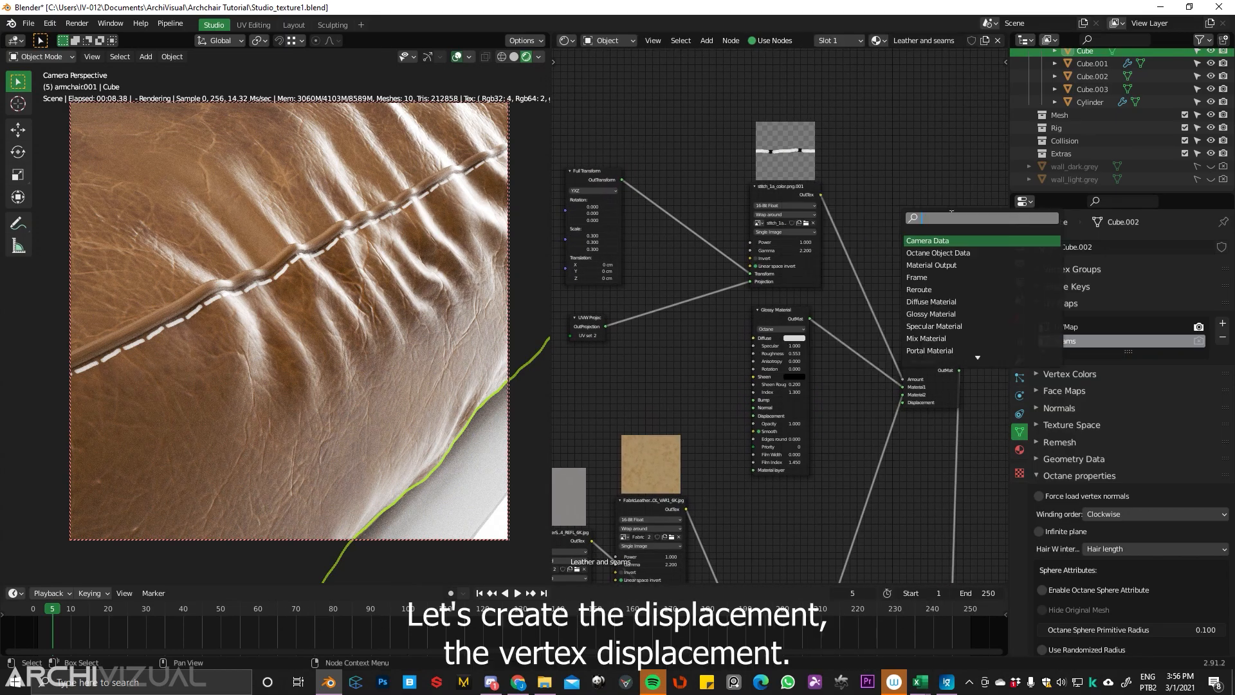
pyautogui.write('vert')
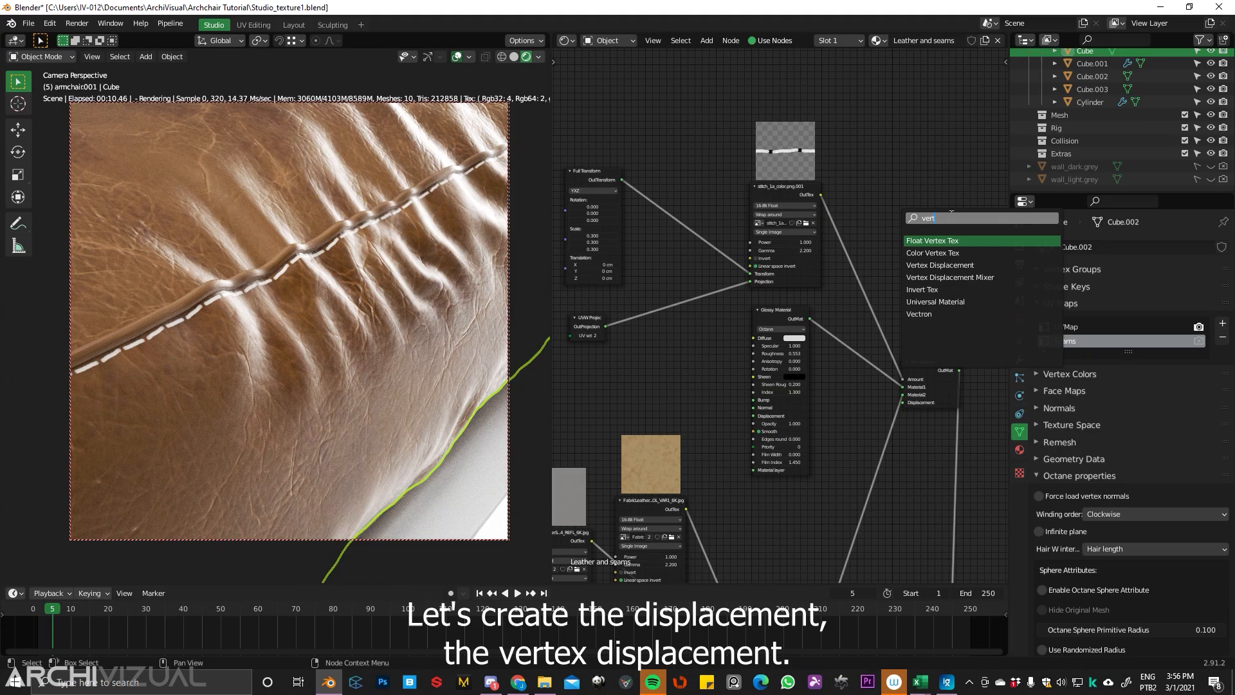
pyautogui.click(914, 265)
pyautogui.click(943, 237)
pyautogui.moveTo(942, 233); pyautogui.dragTo(906, 404)
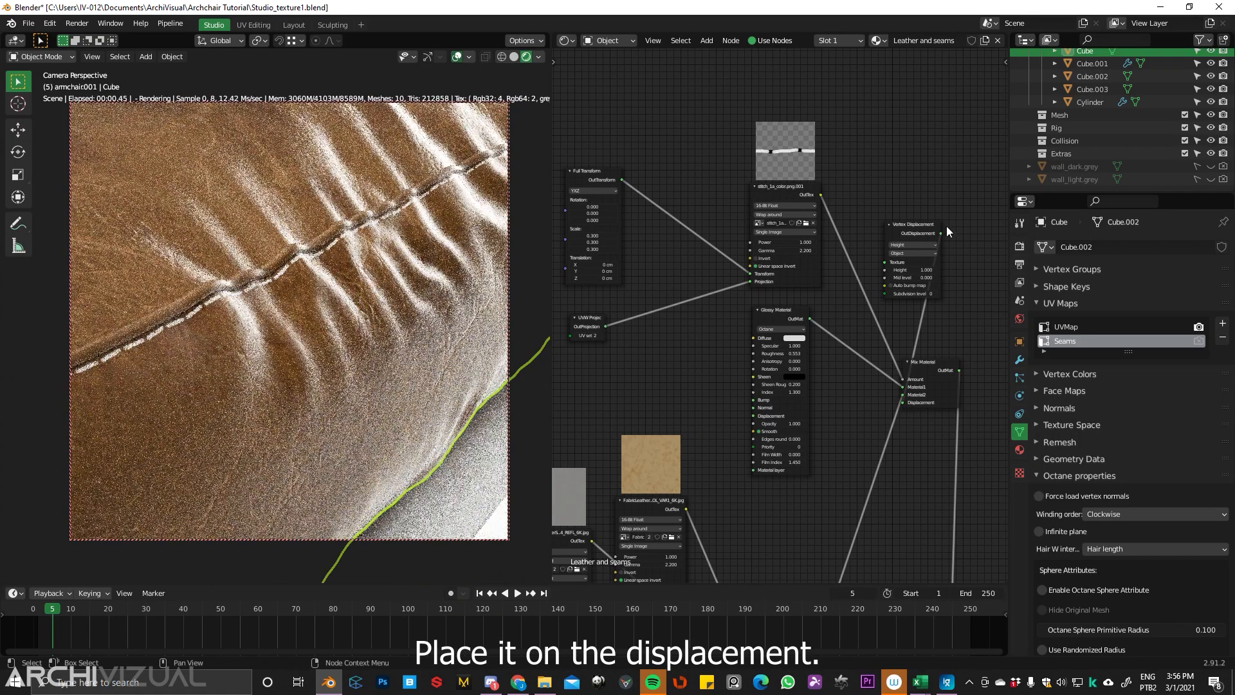
# - Move the Vertex Displacement below the stitch Glossy Material, raise the Glossy Material, and shift the leather color texture aside
pyautogui.moveTo(918, 223); pyautogui.dragTo(781, 495)
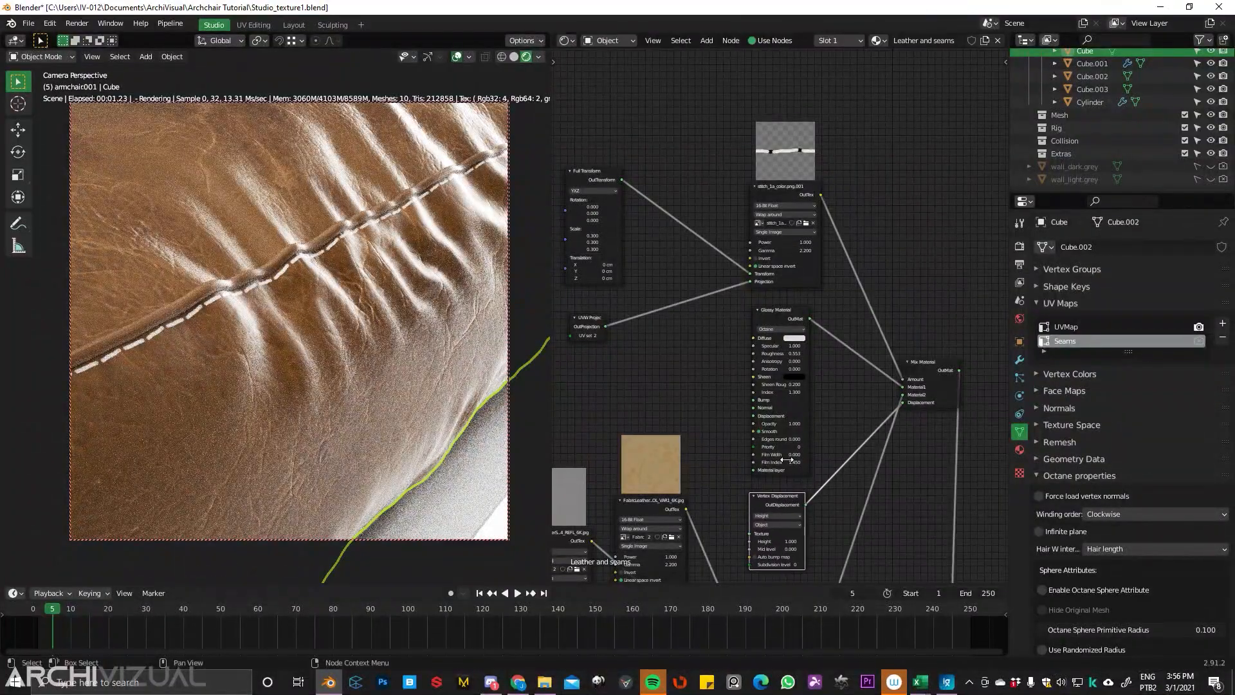
pyautogui.moveTo(779, 310); pyautogui.dragTo(791, 253)
pyautogui.moveTo(781, 494); pyautogui.dragTo(792, 424)
pyautogui.moveTo(667, 503); pyautogui.dragTo(616, 515)
# - Load stitch_1a_height.png as an image texture and connect the existing UVW Projection and Full Transform to its Projection and Transform inputs
pyautogui.moveTo(759, 360); pyautogui.dragTo(817, 380, button='middle')
pyautogui.click(735, 377)
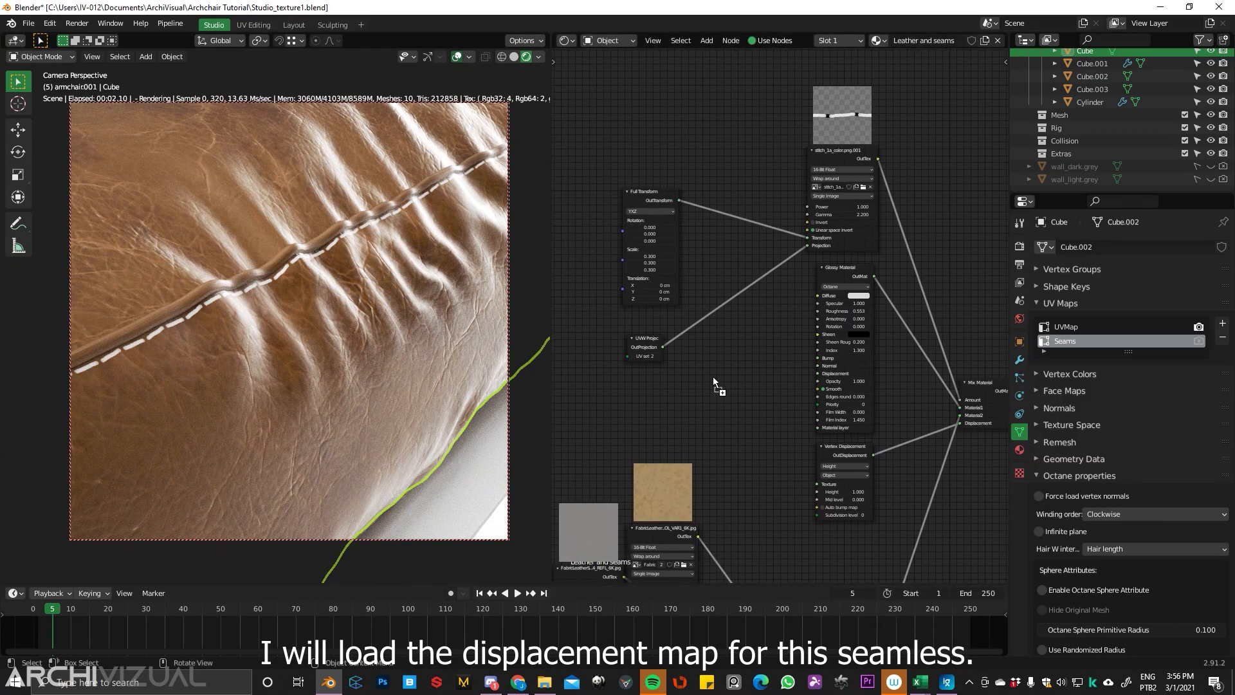
pyautogui.moveTo(708, 378); pyautogui.dragTo(739, 364)
pyautogui.scroll(3, 736, 496)
pyautogui.moveTo(592, 201); pyautogui.dragTo(693, 459)
pyautogui.keyDown('ctrl'); pyautogui.moveTo(736, 144); pyautogui.dragTo(735, 211, button='middle'); pyautogui.keyUp('ctrl')
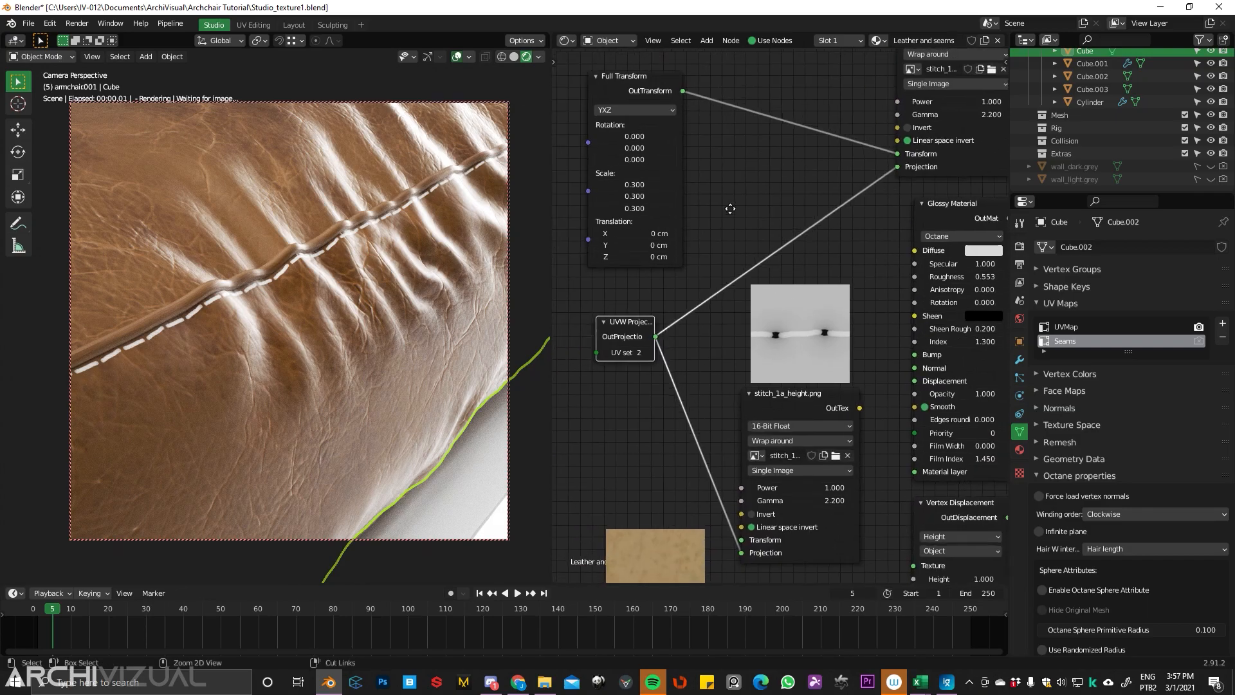
pyautogui.moveTo(682, 88); pyautogui.dragTo(742, 543)
# - Duplicate the leather's Vertex Displacement node and place the copy near the stitch's Vertex Displacement
pyautogui.moveTo(743, 545); pyautogui.dragTo(801, 400, button='middle')
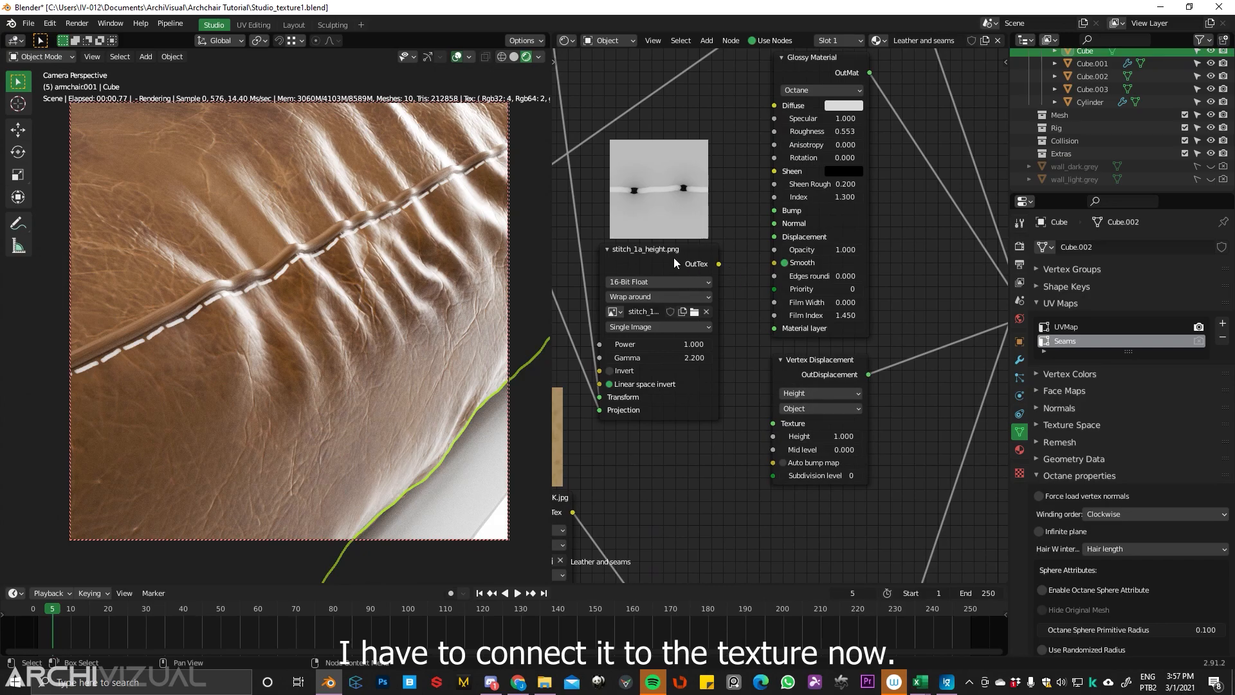
pyautogui.keyDown('ctrl'); pyautogui.moveTo(779, 252); pyautogui.dragTo(782, 428, button='middle'); pyautogui.keyUp('ctrl')
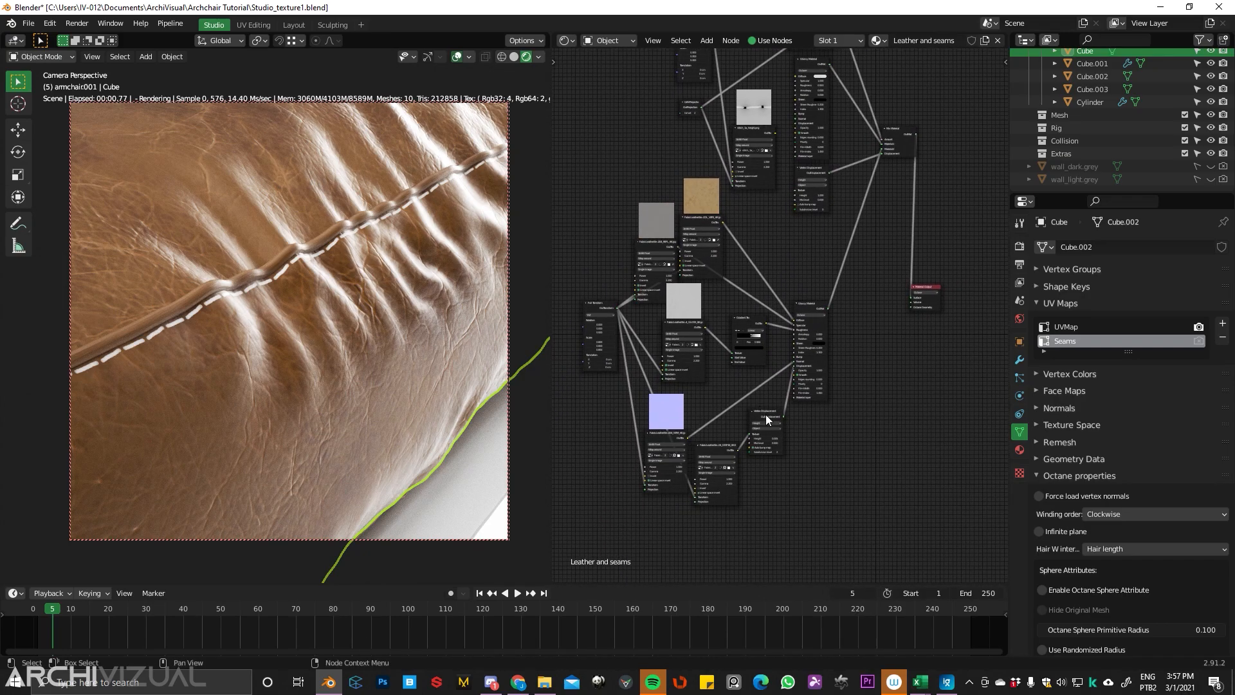
pyautogui.moveTo(767, 419); pyautogui.dragTo(809, 236)
pyautogui.click(809, 236)
pyautogui.keyDown('ctrl'); pyautogui.moveTo(809, 235); pyautogui.dragTo(810, 193, button='middle'); pyautogui.keyUp('ctrl')
pyautogui.moveTo(811, 193); pyautogui.dragTo(821, 341, button='middle')
pyautogui.keyDown('ctrl'); pyautogui.moveTo(820, 341); pyautogui.dragTo(878, 228, button='middle'); pyautogui.keyUp('ctrl')
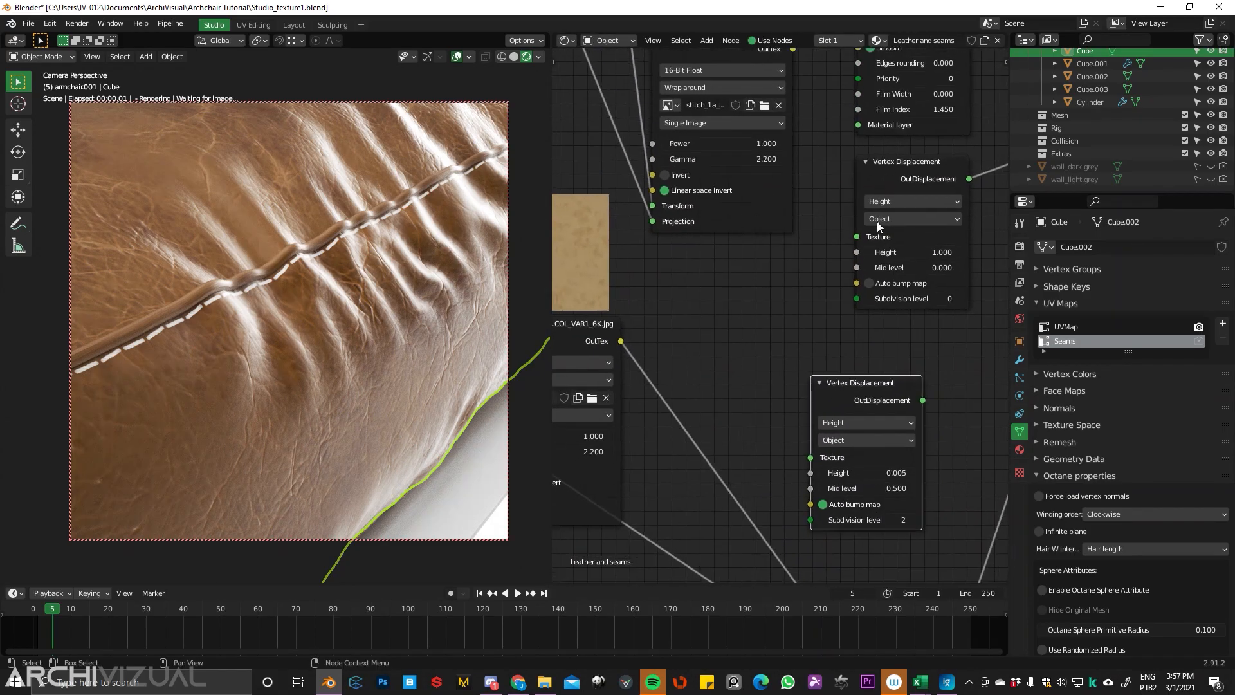
# - Connect the stitch height texture to the duplicated Vertex Displacement's Texture, and feed that node's output into the other Vertex Displacement's Texture
pyautogui.moveTo(897, 159); pyautogui.dragTo(971, 170)
pyautogui.moveTo(927, 210); pyautogui.dragTo(865, 326, button='middle')
pyautogui.moveTo(774, 497); pyautogui.dragTo(745, 344)
pyautogui.moveTo(694, 195); pyautogui.dragTo(720, 430)
pyautogui.moveTo(840, 372); pyautogui.dragTo(869, 365)
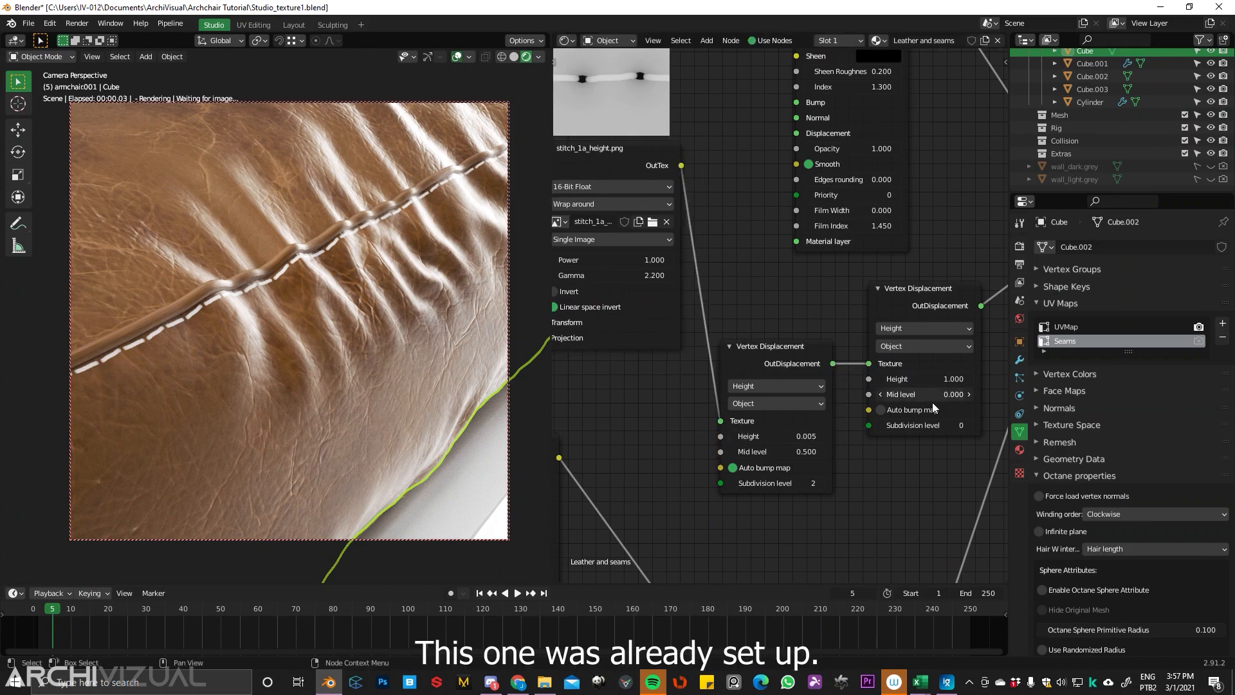
# - Configure the Vertex Displacement feeding the Mix Material with height 0.005, mid level 0.5, auto bump map and subdivision level 2, raising the height to 0.01
pyautogui.click(926, 379)
pyautogui.write('1.0')
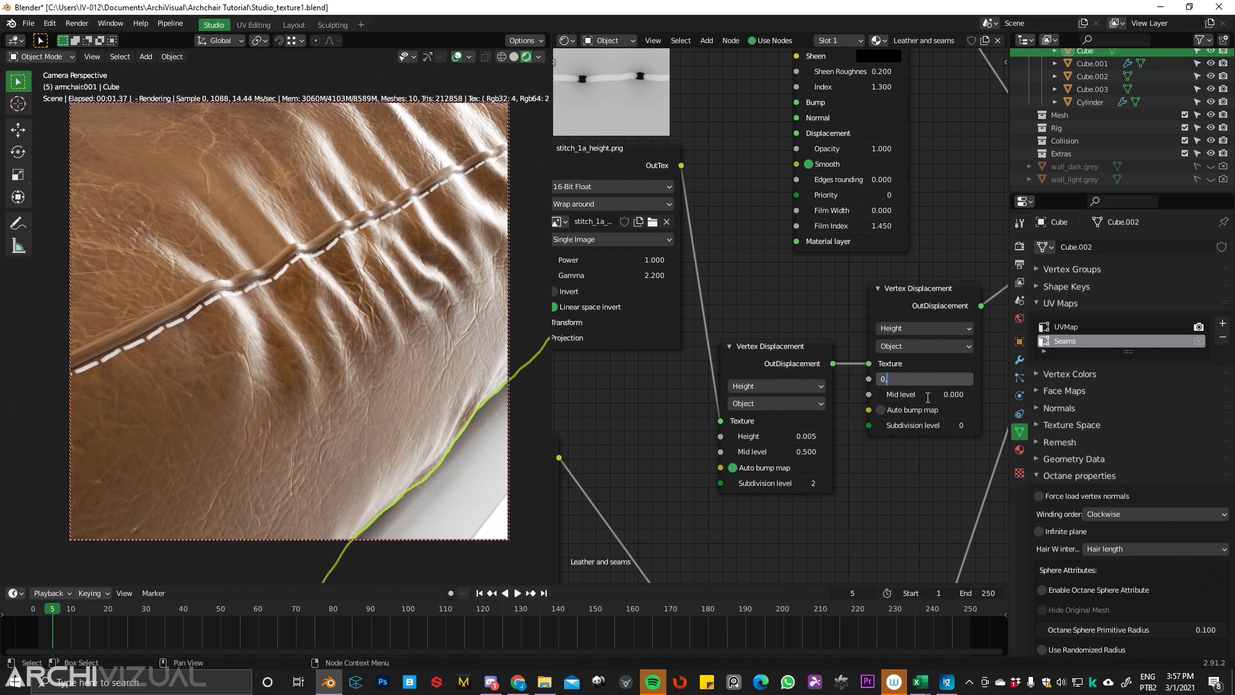
pyautogui.press('Return')
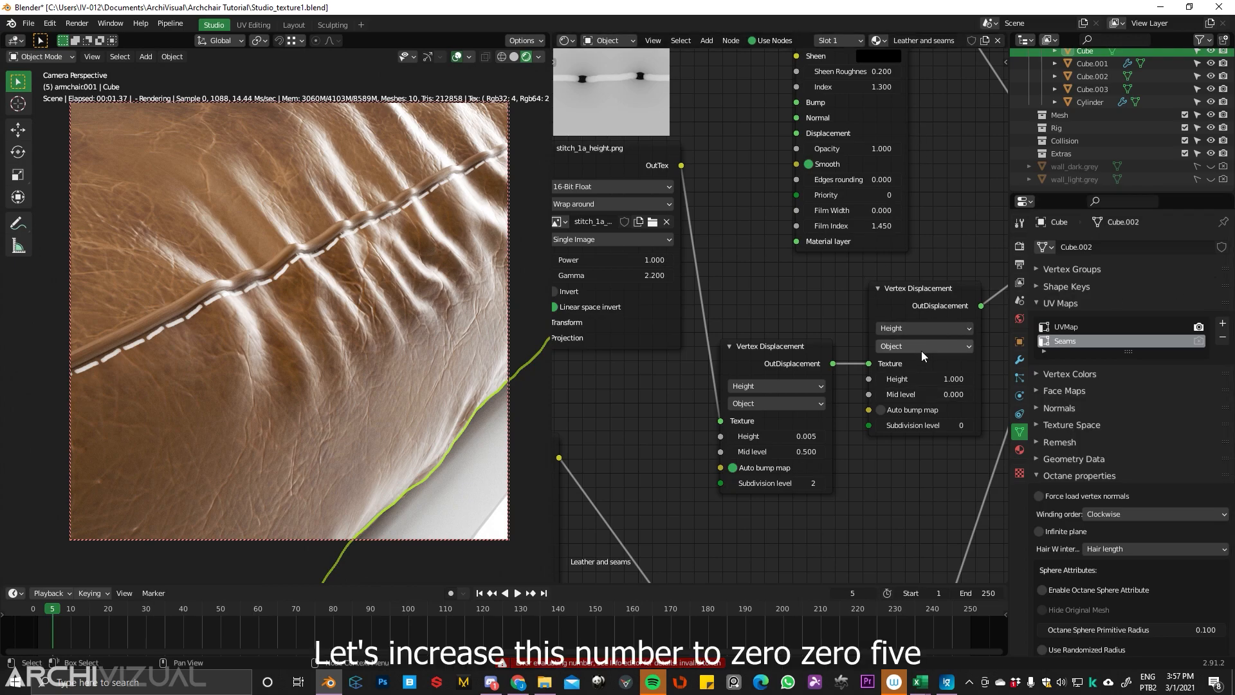
pyautogui.write('0.005')
pyautogui.press('Return')
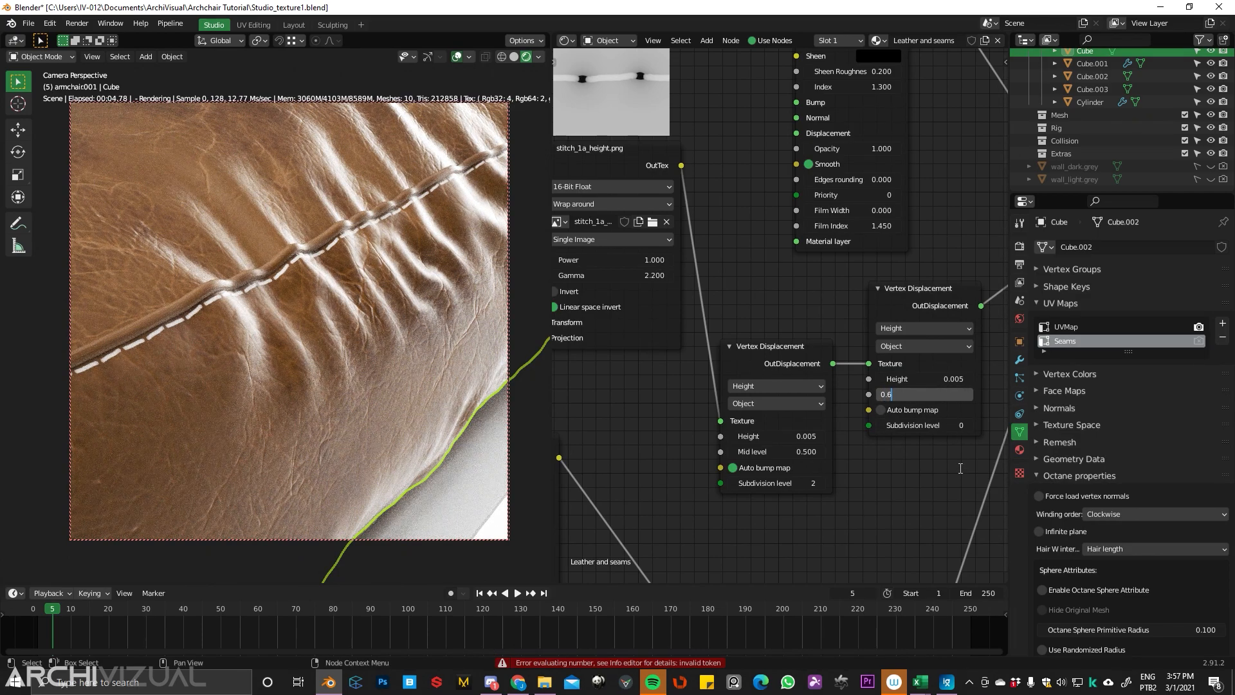
pyautogui.click(881, 410)
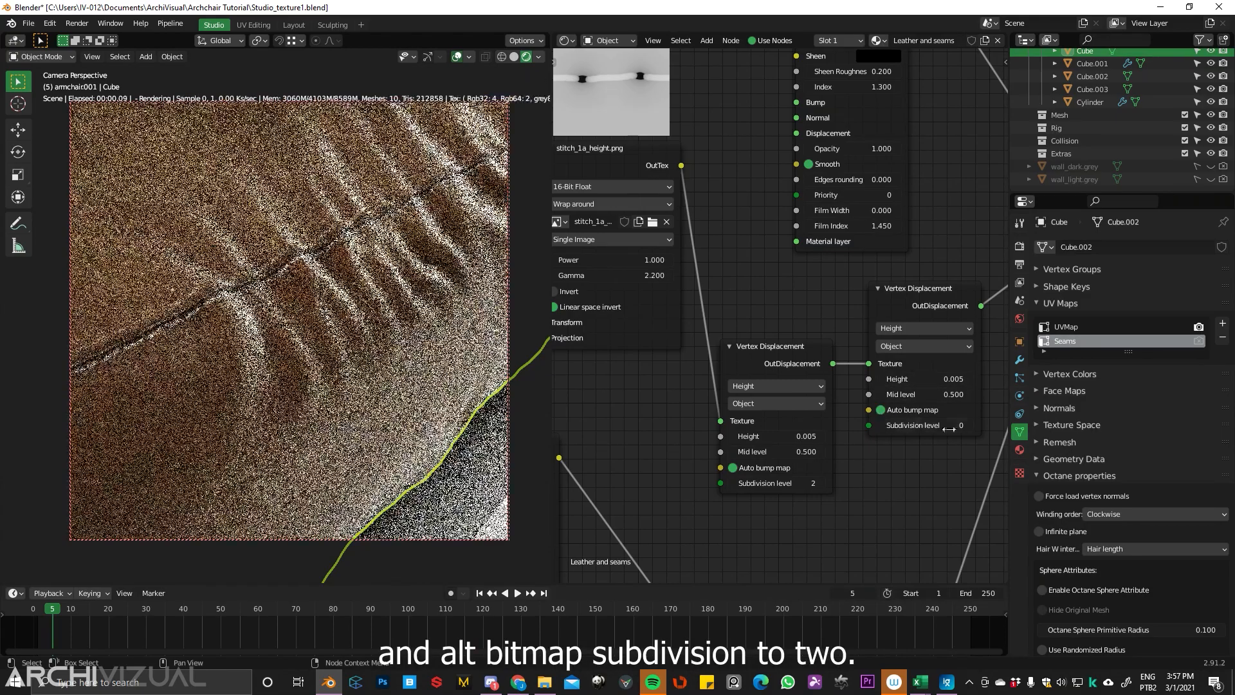
pyautogui.click(969, 425)
pyautogui.click(970, 425)
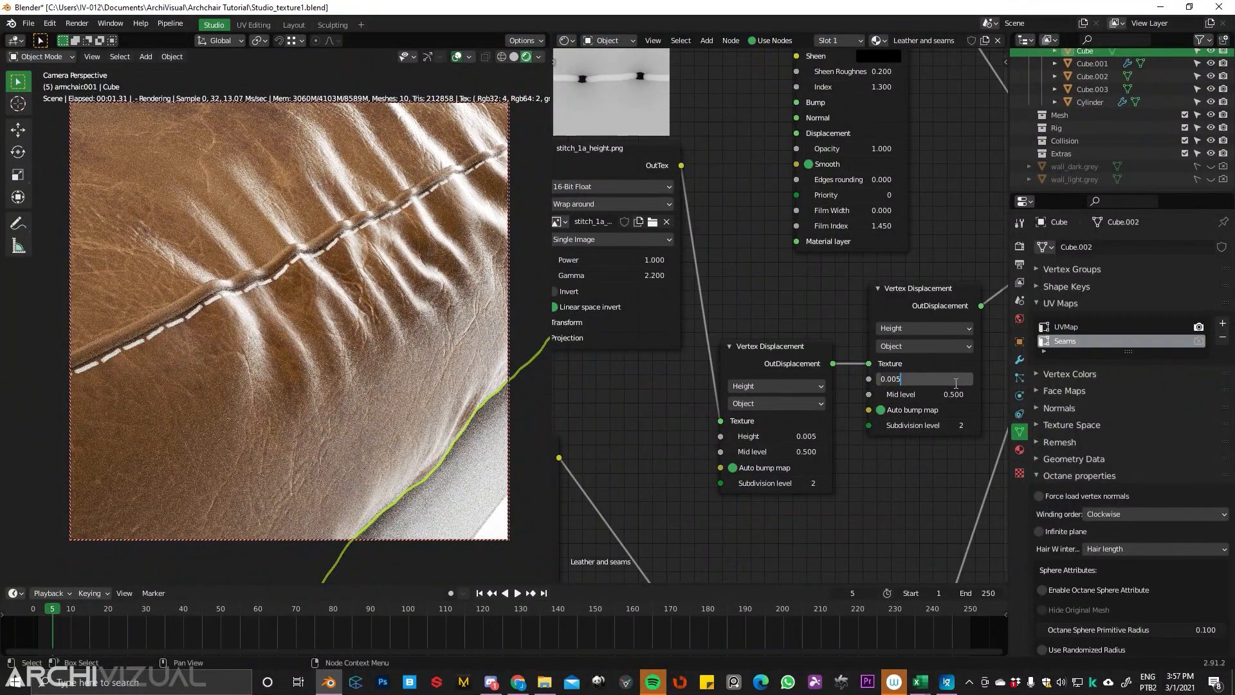
pyautogui.press('Return')
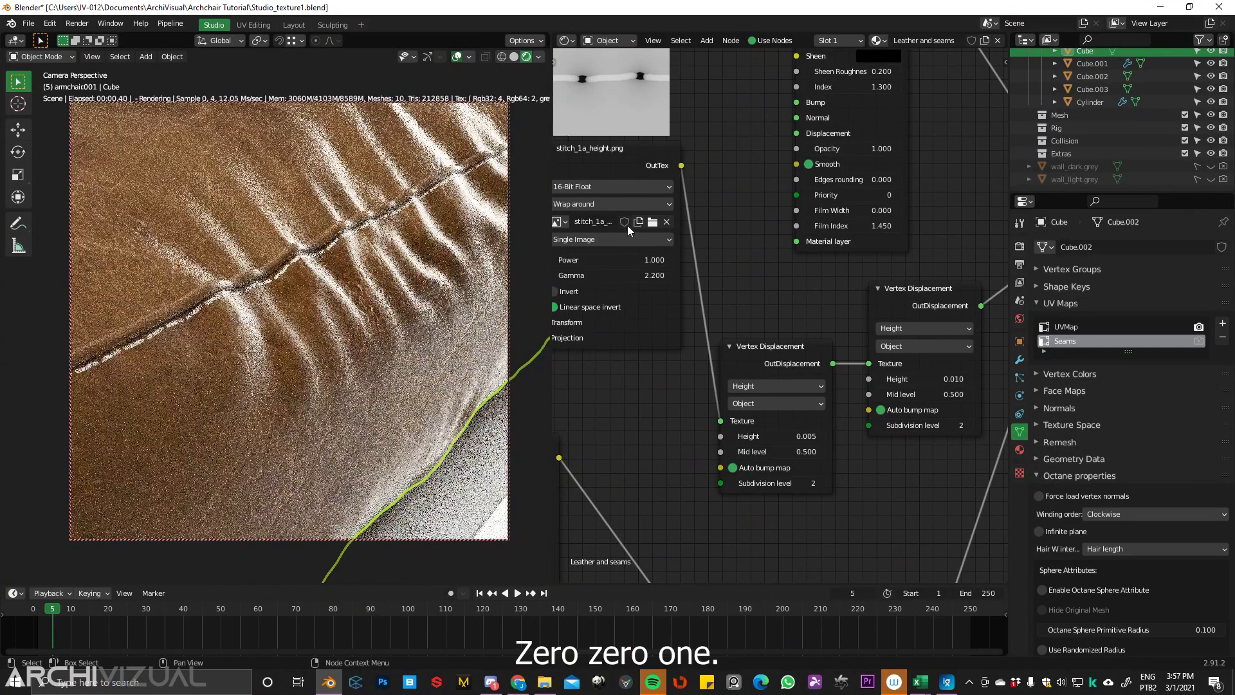
# - Trace the stitch displacement connections back to their source, nudging the displacement and UVW Projection nodes apart
pyautogui.moveTo(875, 349); pyautogui.dragTo(755, 359, button='middle')
pyautogui.scroll(-1, 795, 322)
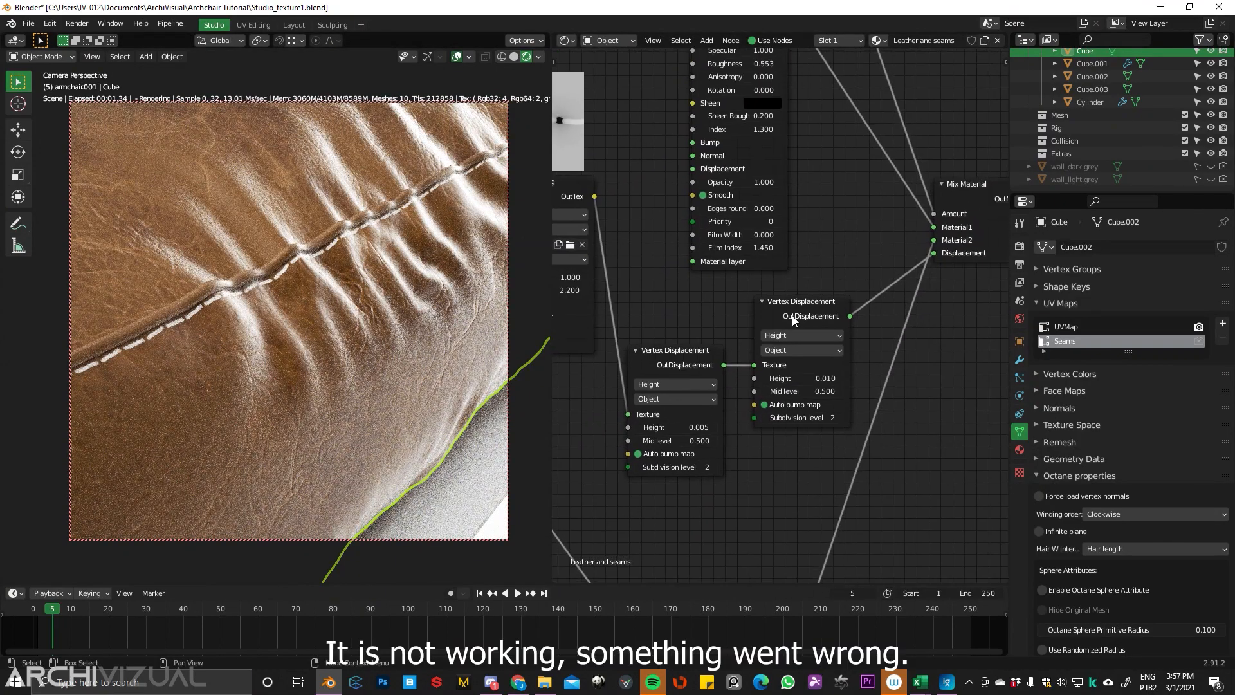
pyautogui.moveTo(671, 367); pyautogui.dragTo(672, 329)
pyautogui.moveTo(705, 294); pyautogui.dragTo(883, 286, button='middle')
pyautogui.moveTo(615, 430); pyautogui.dragTo(569, 460)
pyautogui.moveTo(739, 333); pyautogui.dragTo(848, 453, button='middle')
pyautogui.moveTo(683, 221); pyautogui.dragTo(610, 217)
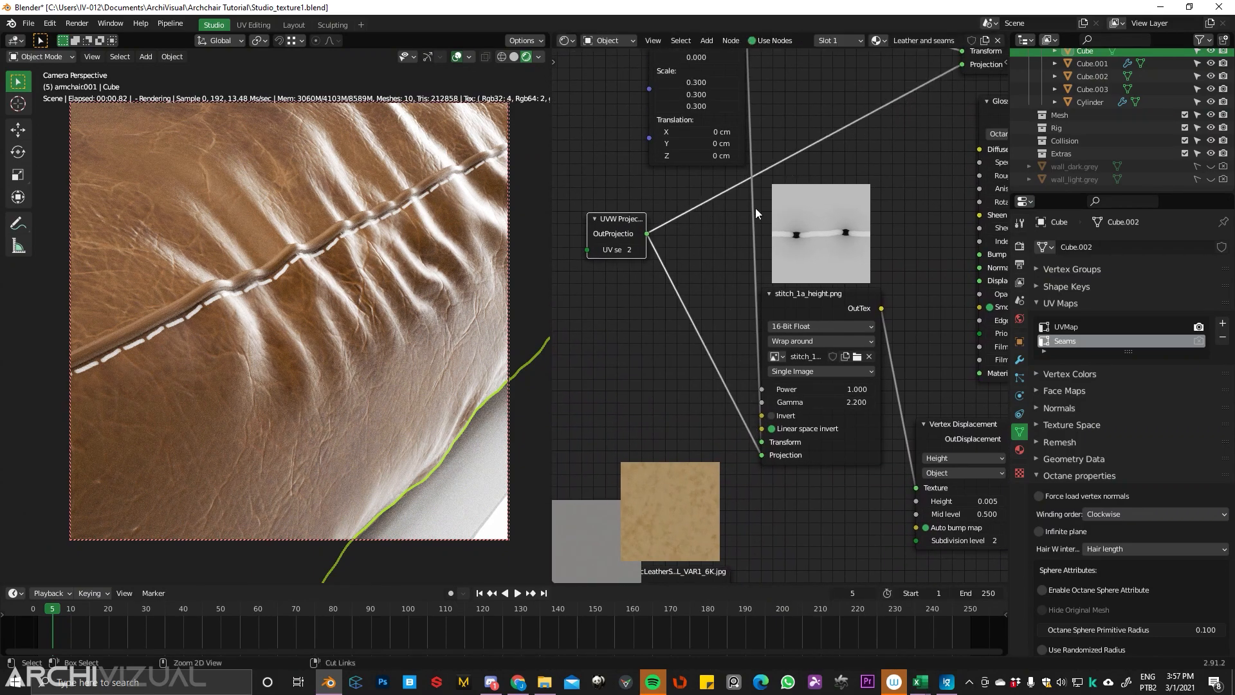
# - Compare the two chained Vertex Displacement nodes and reposition them next to each other
pyautogui.keyDown('ctrl'); pyautogui.moveTo(758, 208); pyautogui.dragTo(750, 238, button='middle'); pyautogui.keyUp('ctrl')
pyautogui.moveTo(933, 387); pyautogui.dragTo(731, 317, button='middle')
pyautogui.keyDown('ctrl'); pyautogui.moveTo(856, 353); pyautogui.dragTo(884, 285, button='middle'); pyautogui.keyUp('ctrl')
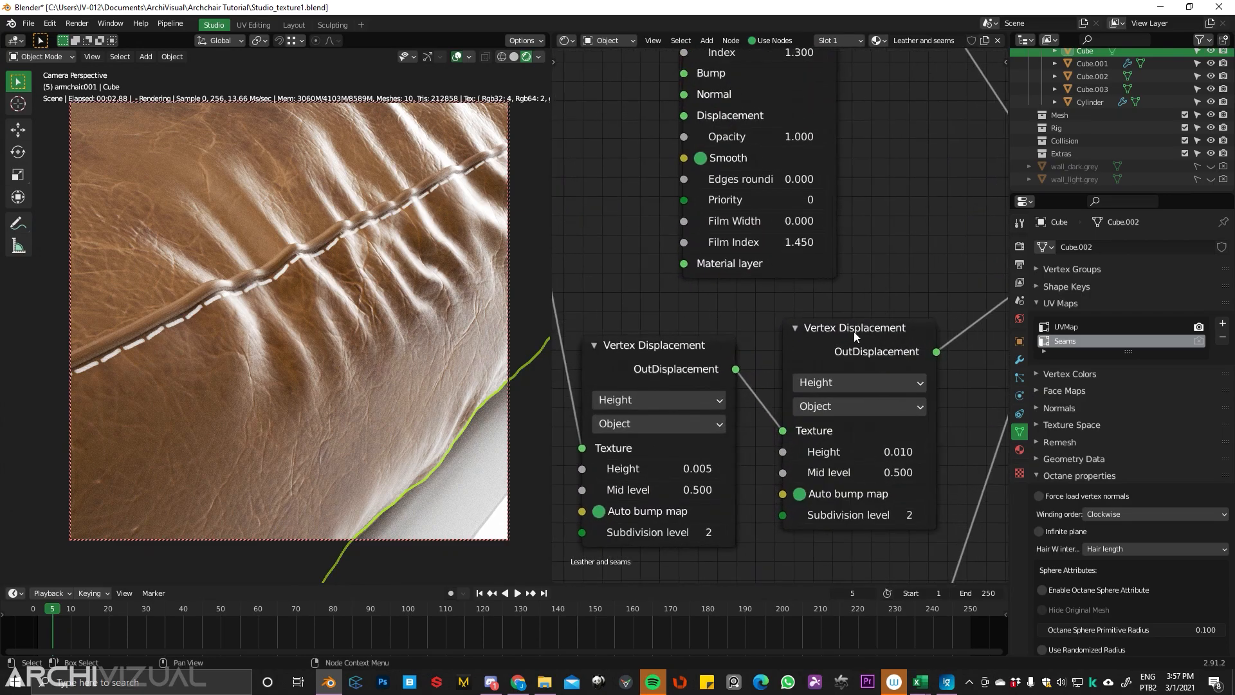
pyautogui.moveTo(854, 331); pyautogui.dragTo(844, 318)
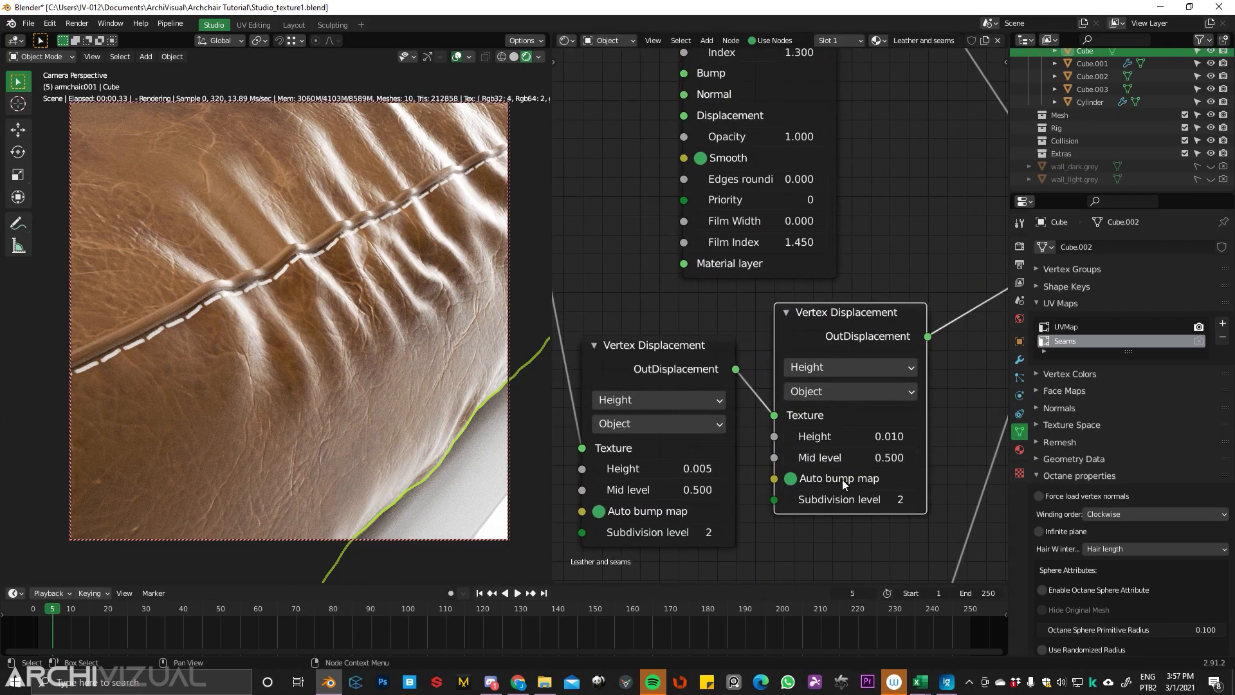
pyautogui.moveTo(834, 499); pyautogui.dragTo(878, 496, button='middle')
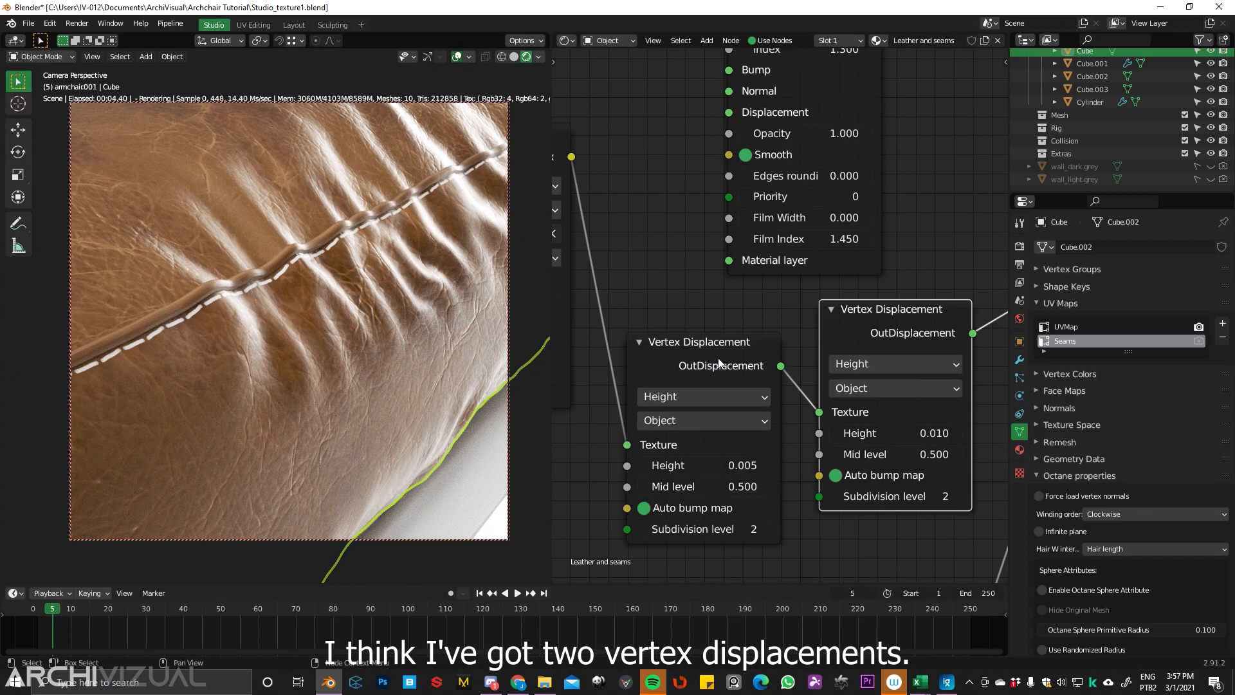
pyautogui.moveTo(717, 362); pyautogui.dragTo(713, 343)
# - Delete the Vertex Displacement node that feeds the Mix Material, keeping the duplicate connected to the stitch height texture
pyautogui.click(912, 310)
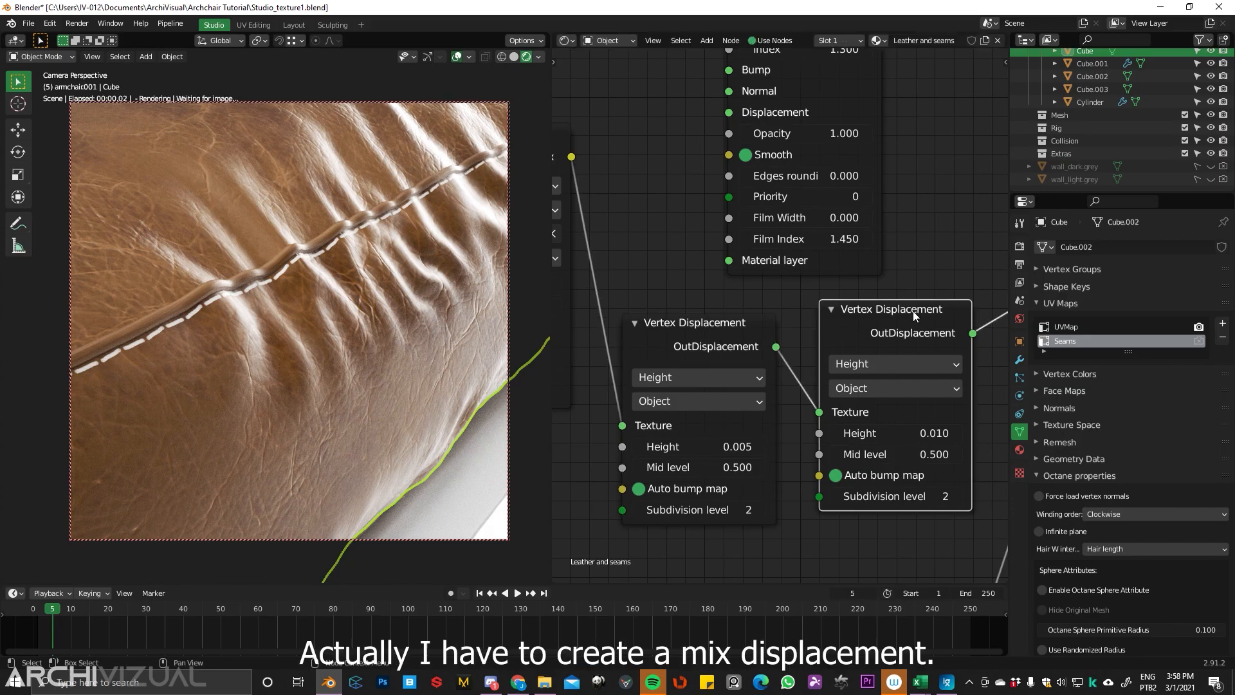
pyautogui.press('x')
pyautogui.moveTo(906, 307); pyautogui.dragTo(909, 336, button='middle')
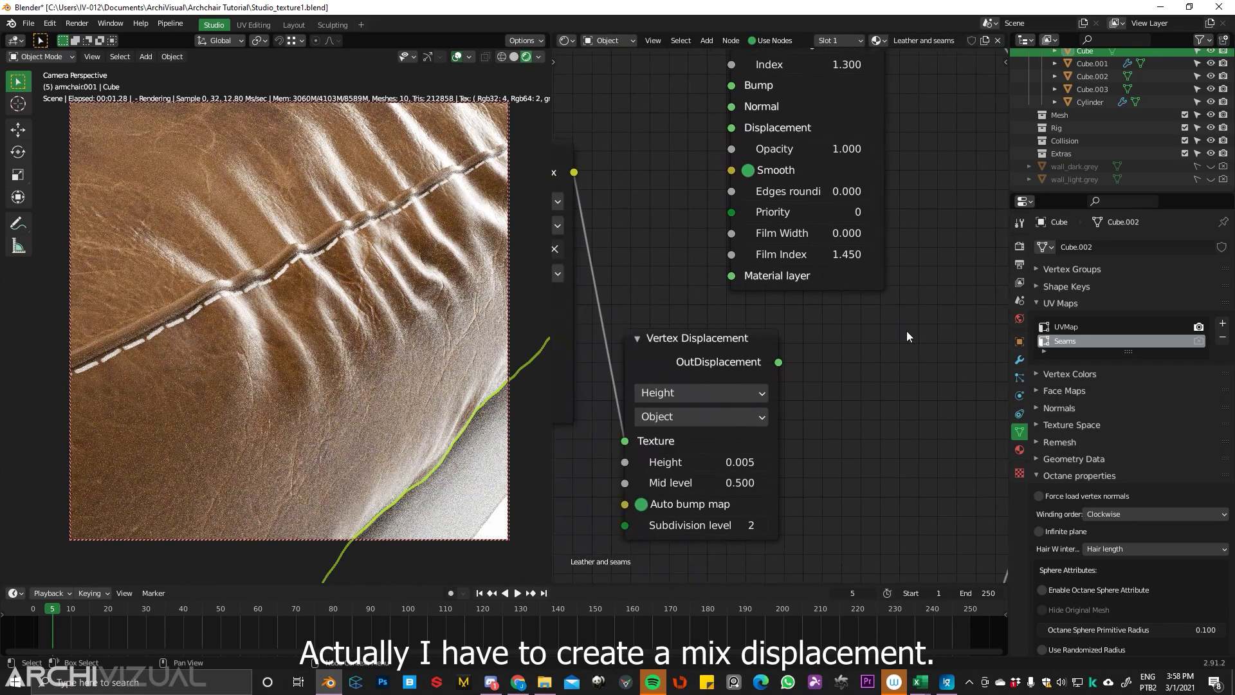
# - Add a Vertex Displacement Mixer node and feed the stitch Vertex Displacement into its Displacement 1 input
pyautogui.hotkey('shift', 'a')
pyautogui.click(904, 348)
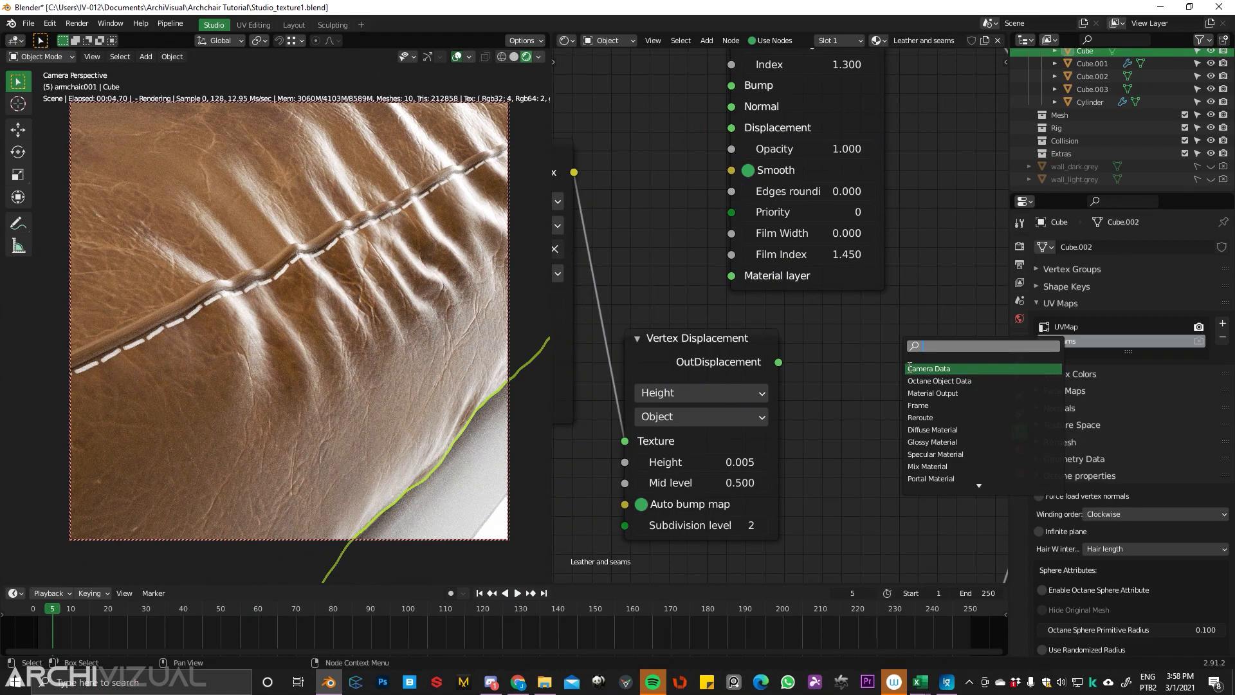
pyautogui.write('mi')
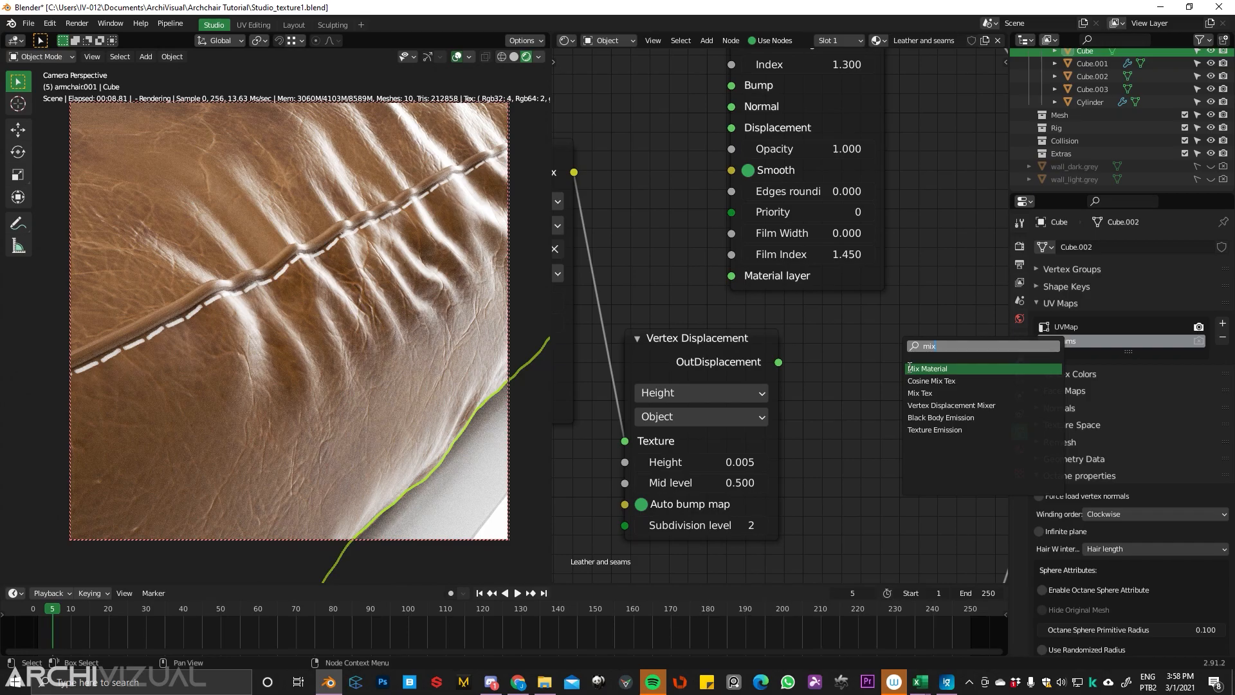
pyautogui.write('x')
pyautogui.click(951, 405)
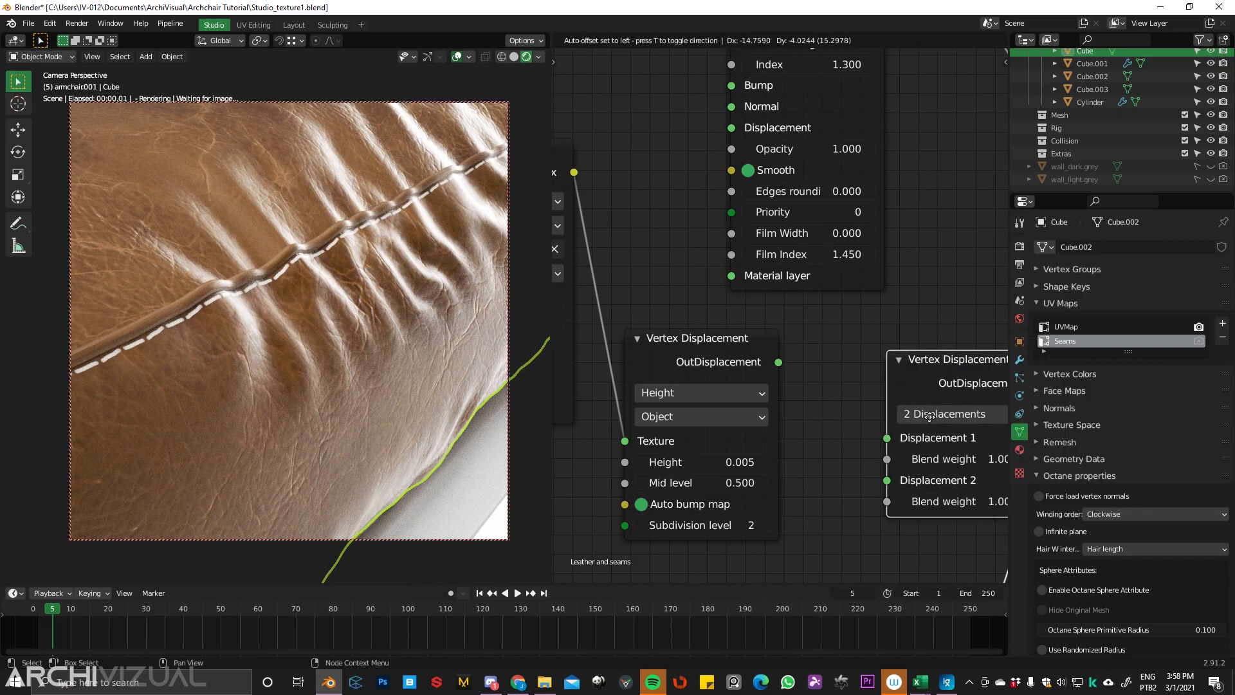
pyautogui.moveTo(779, 363); pyautogui.dragTo(835, 428)
# - Connect the mixer's output to the Mix Material's Displacement input and reposition the Vertex Displacement node beside the mixer
pyautogui.moveTo(914, 405); pyautogui.dragTo(721, 442, button='middle')
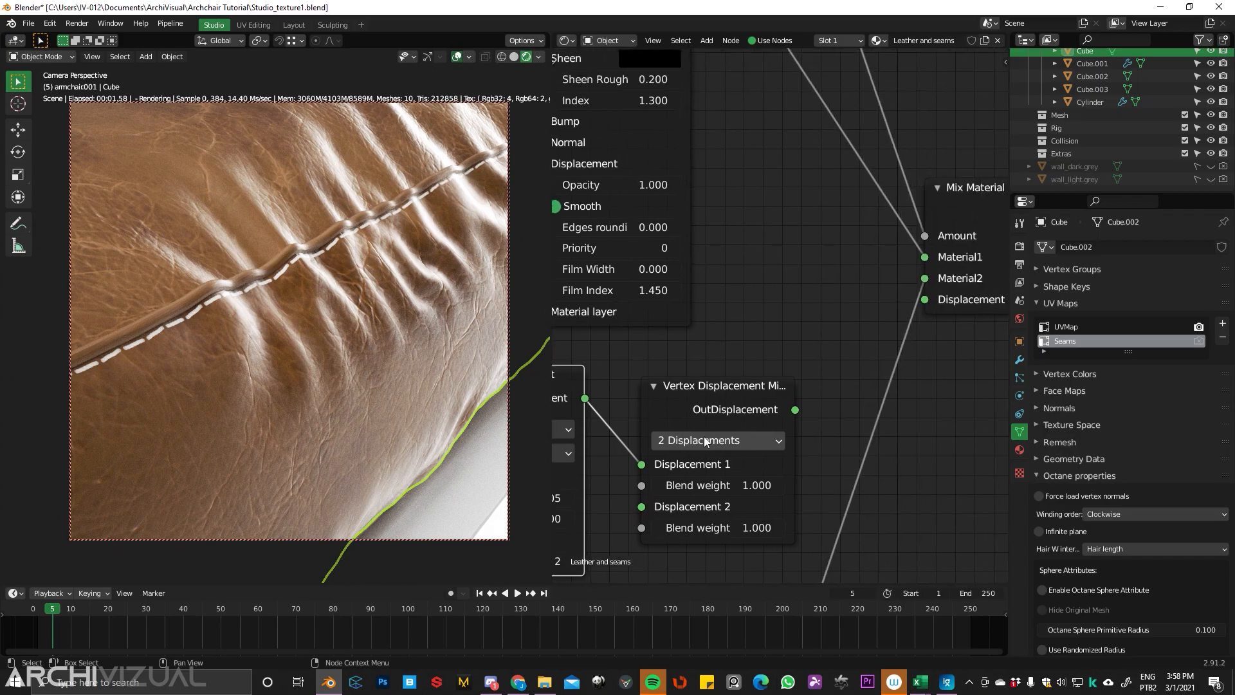
pyautogui.moveTo(796, 410); pyautogui.dragTo(949, 303)
pyautogui.moveTo(584, 507); pyautogui.dragTo(738, 435, button='middle')
pyautogui.scroll(-2, 780, 302)
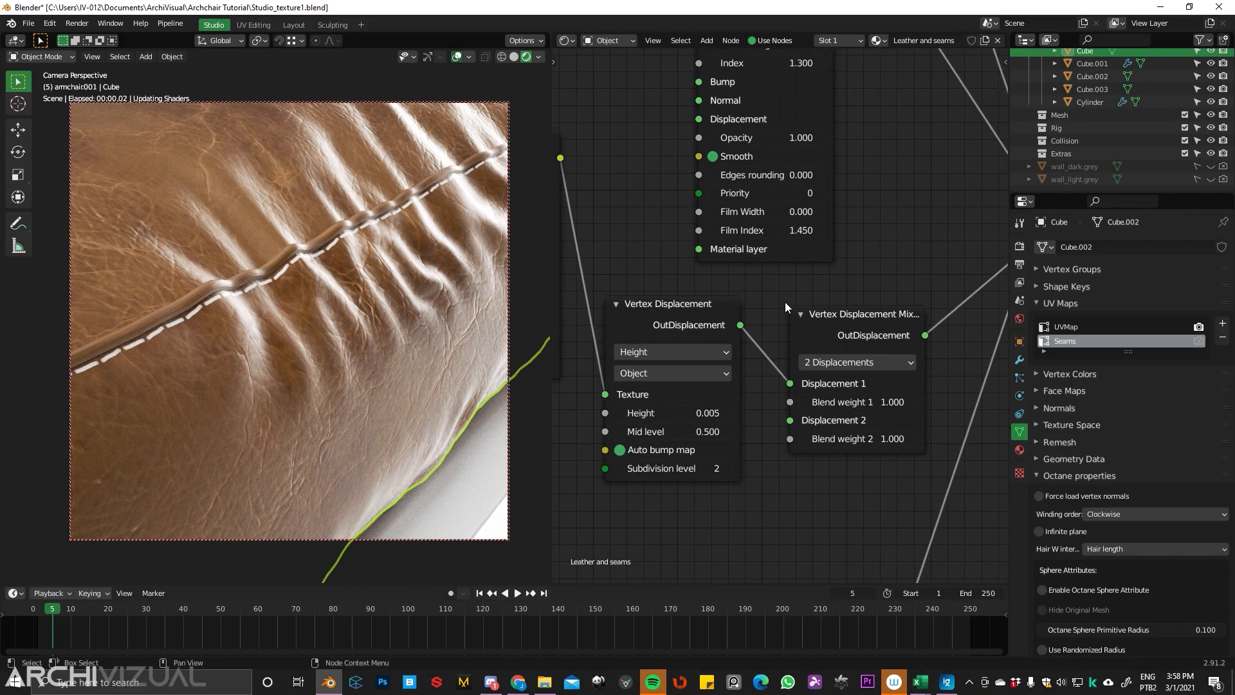
pyautogui.moveTo(711, 302); pyautogui.dragTo(725, 295)
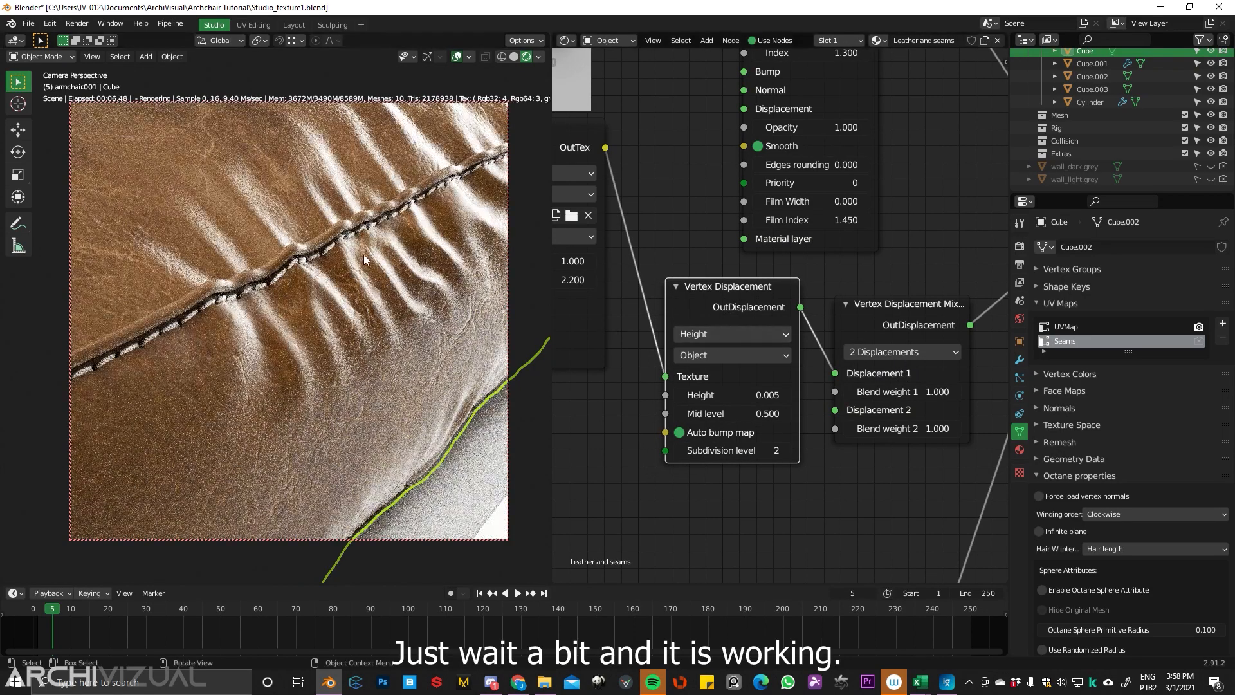
# - Try an X scale of 2 on the Full Transform node that drives the stitch textures
pyautogui.scroll(3, 262, 304)
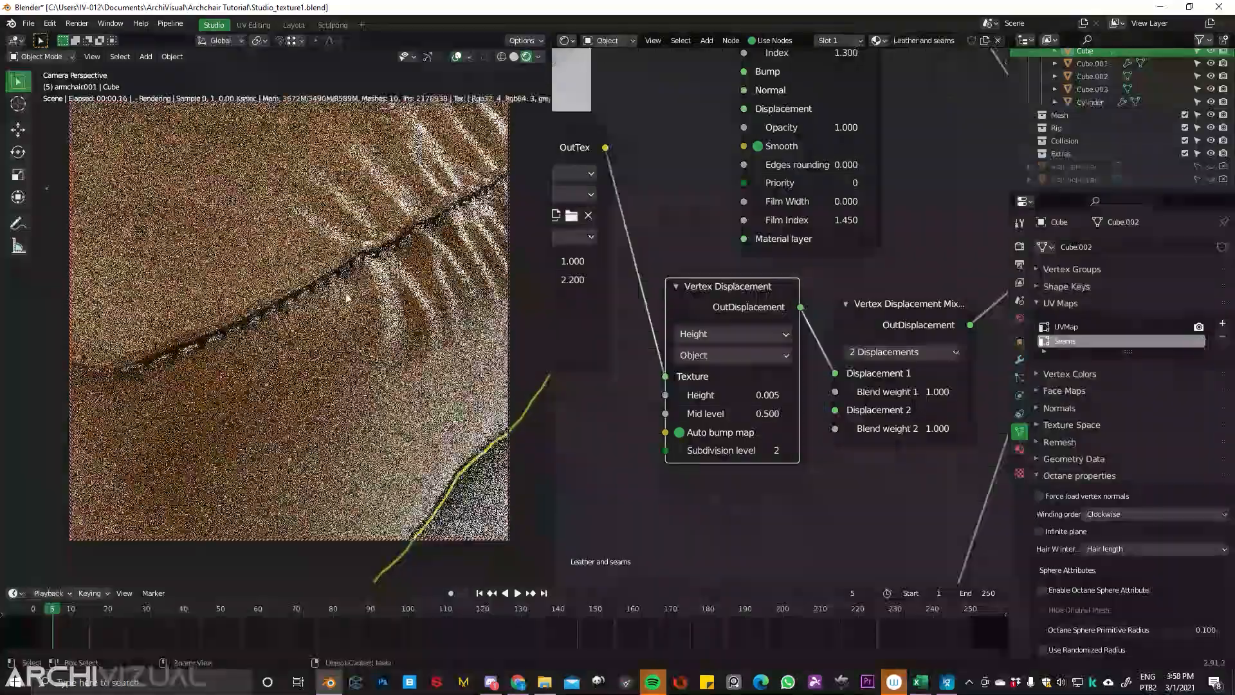
pyautogui.scroll(3, 347, 297)
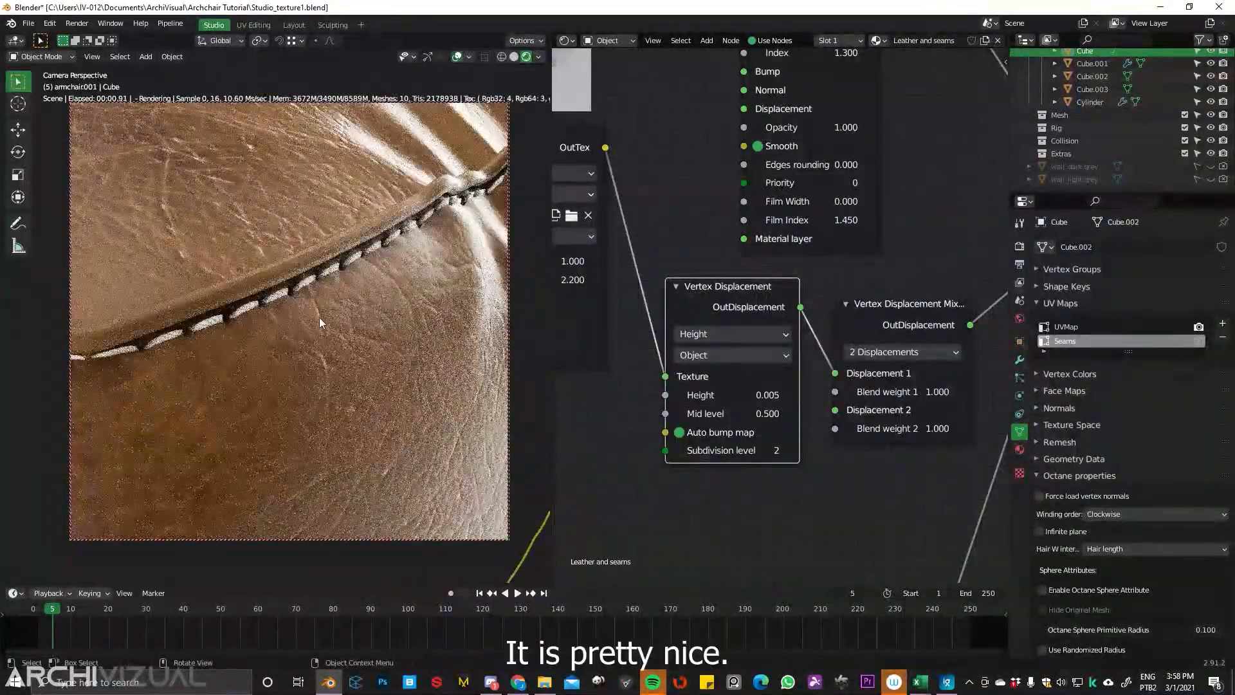
pyautogui.moveTo(368, 383); pyautogui.dragTo(451, 280, button='middle')
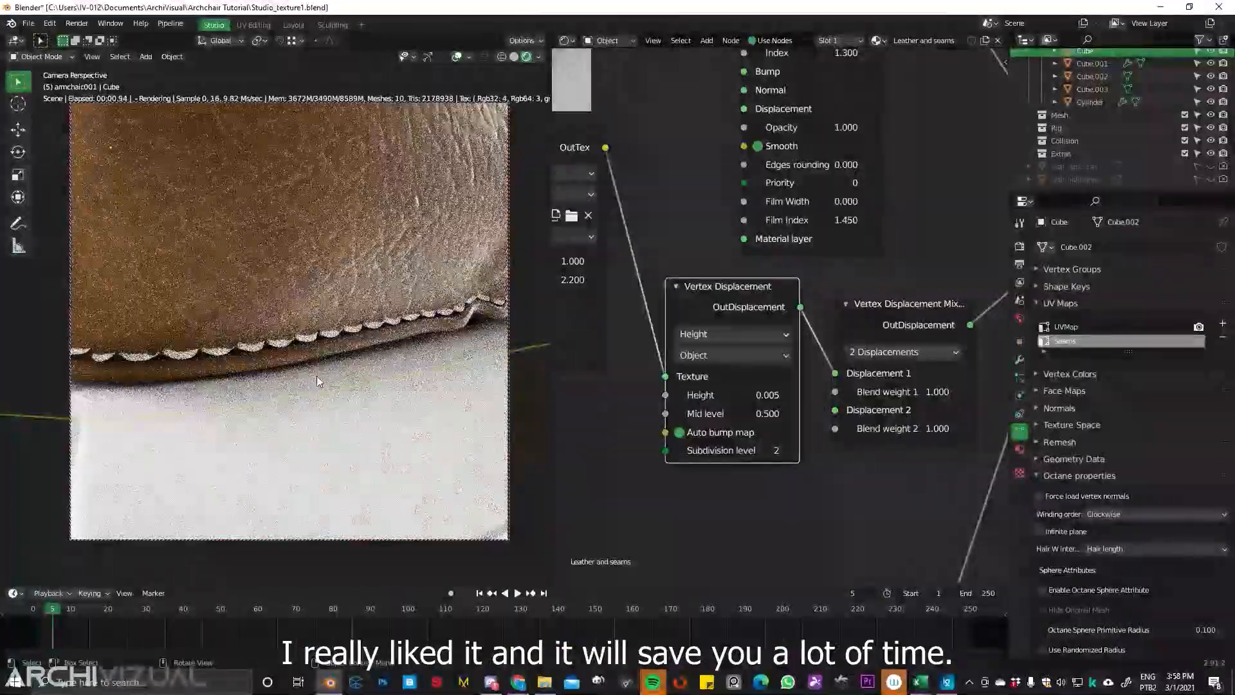
pyautogui.moveTo(662, 279); pyautogui.dragTo(583, 238, button='middle')
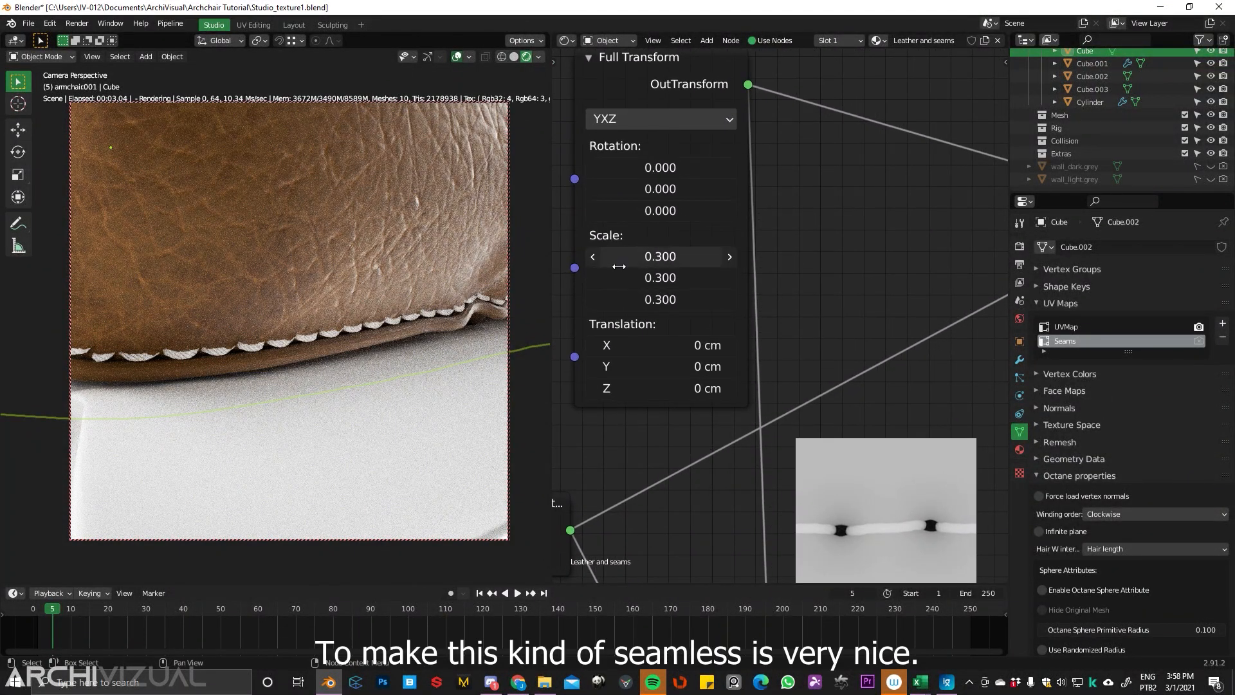
pyautogui.click(707, 265)
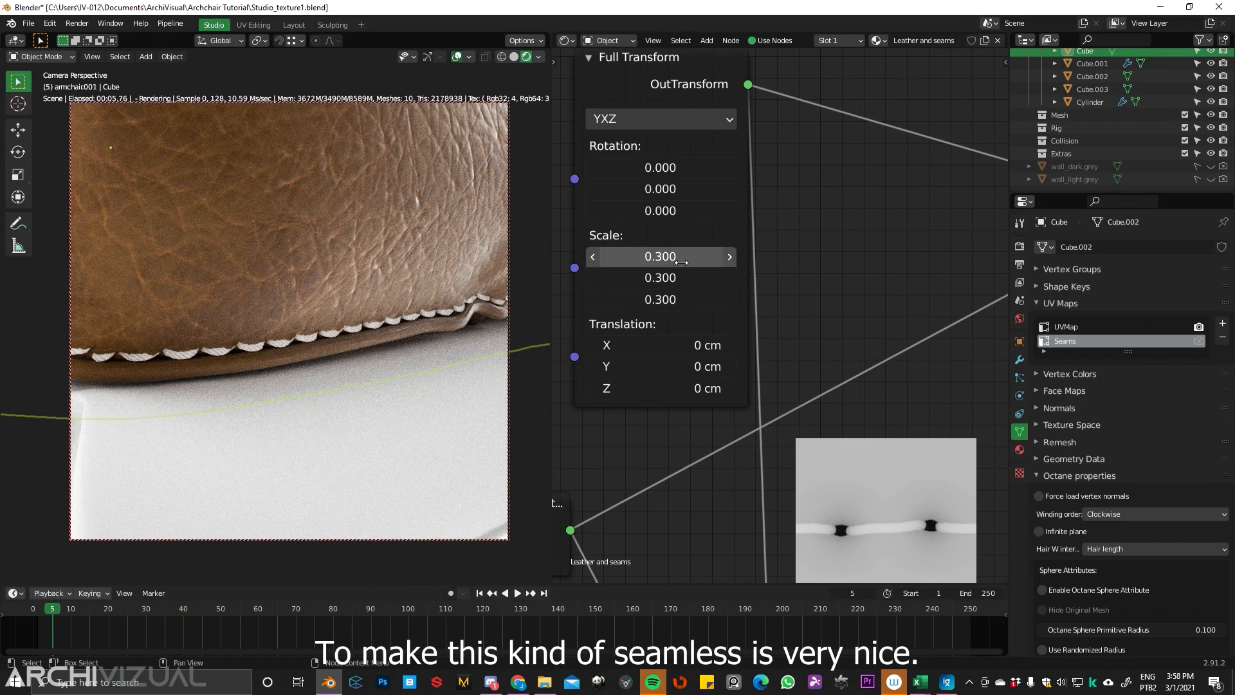
pyautogui.write('2')
pyautogui.press('Return')
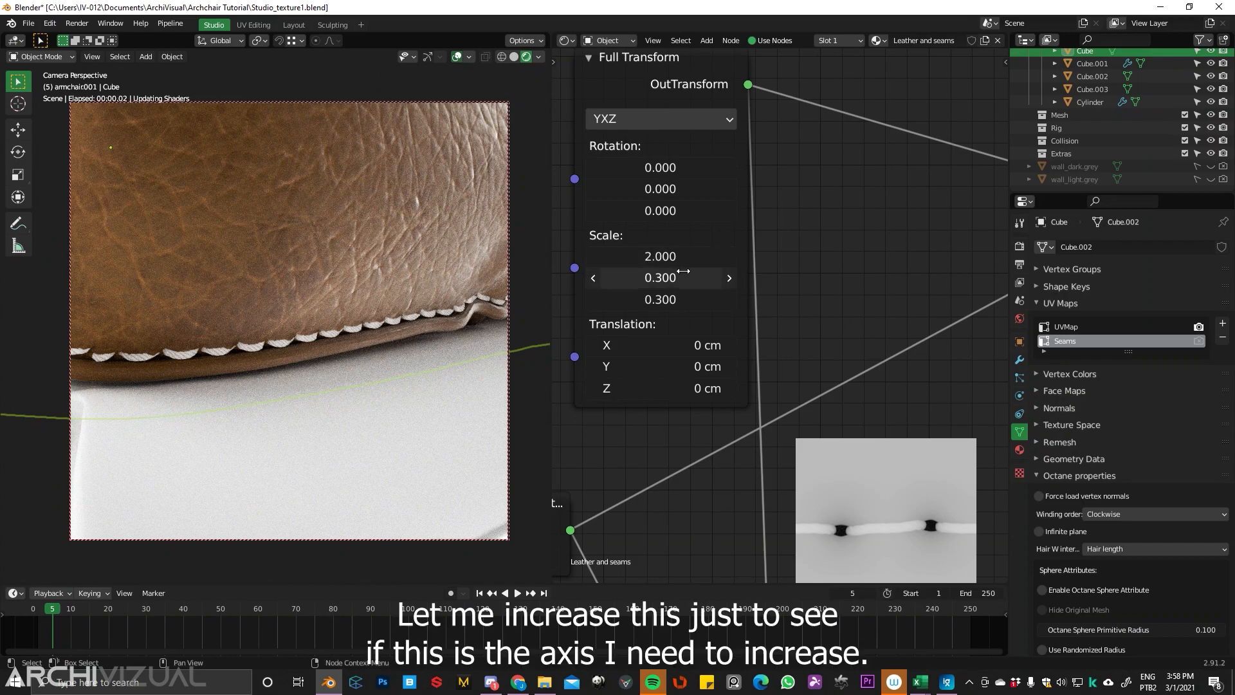
# - Try lower X scales of 1 and 0.5 on the stitch textures' Full Transform node
pyautogui.click(672, 263)
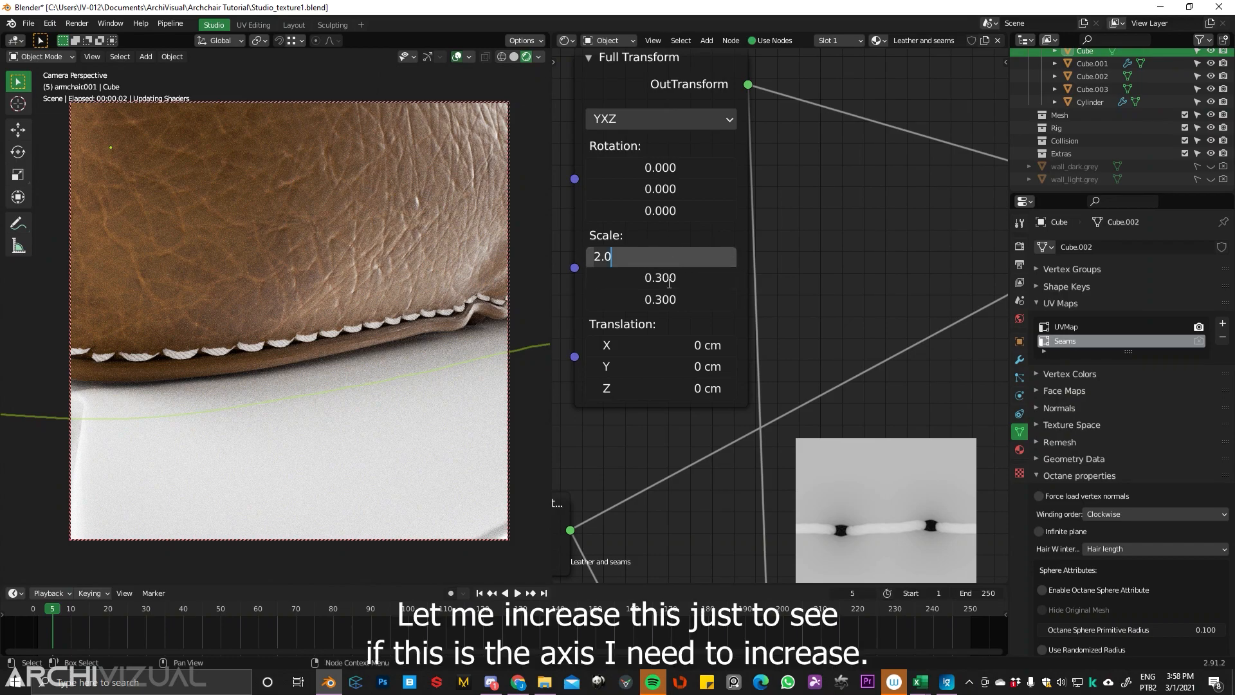
pyautogui.press('BackSpace')
pyautogui.press('BackSpace')
pyautogui.press('BackSpace')
pyautogui.write('1')
pyautogui.press('Return')
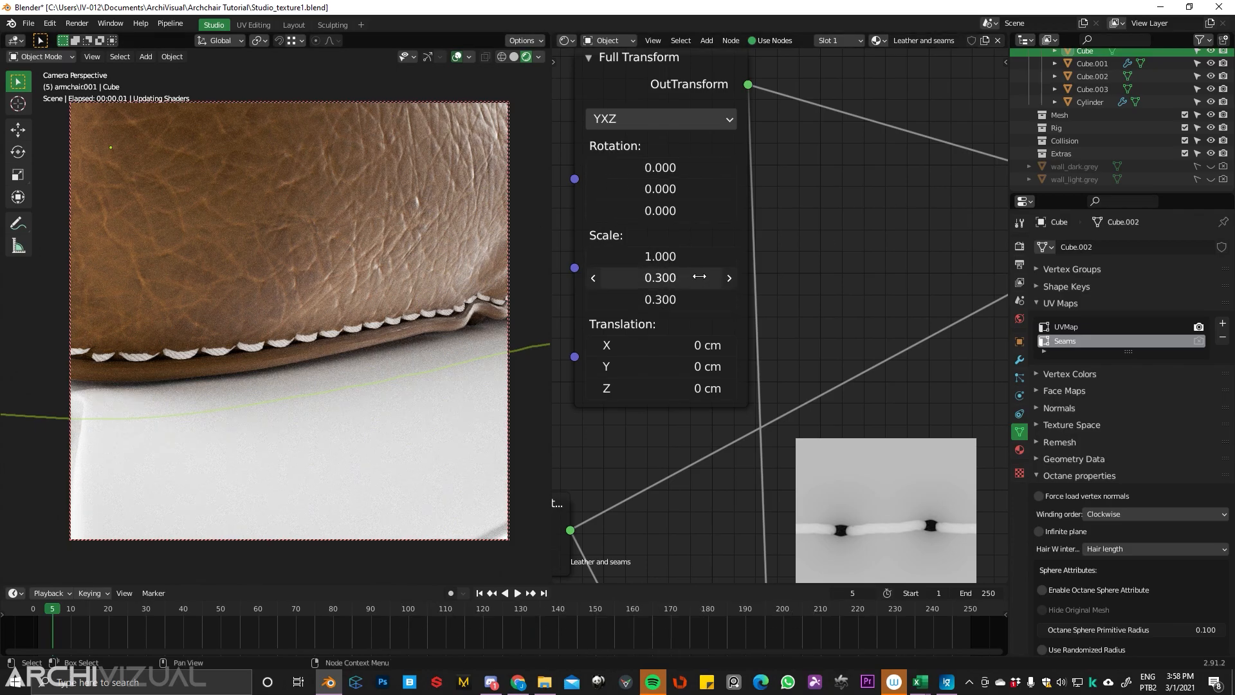
pyautogui.click(669, 256)
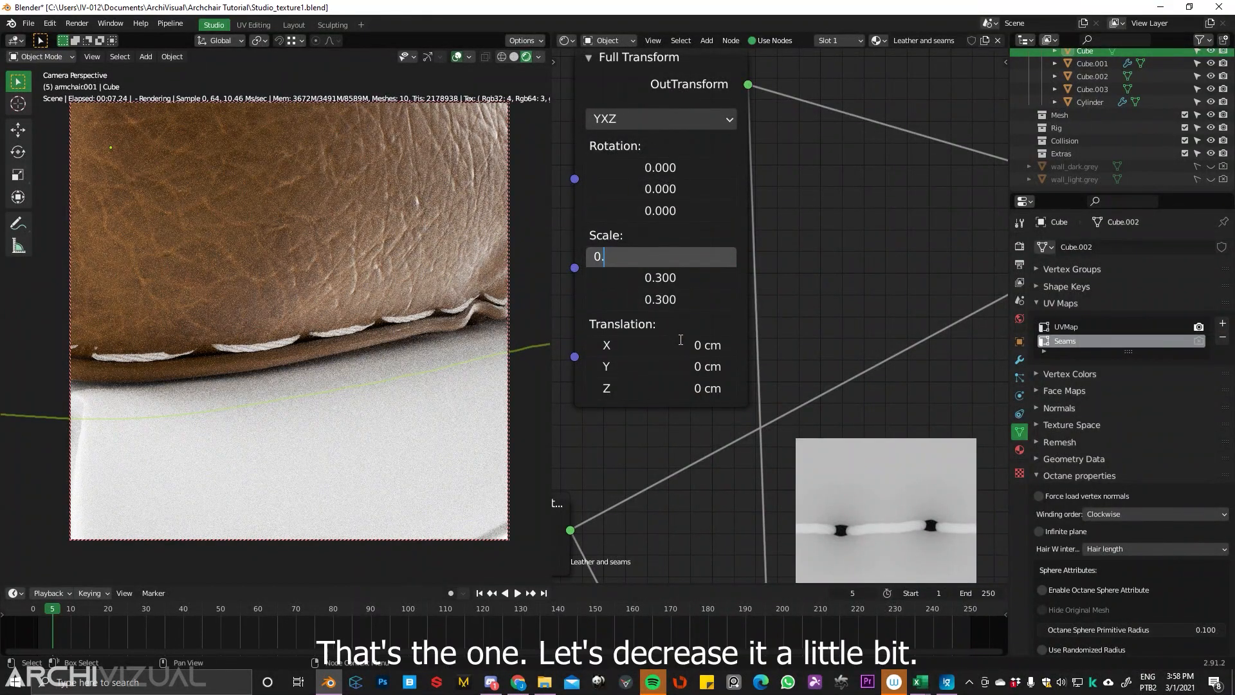
pyautogui.press('Return')
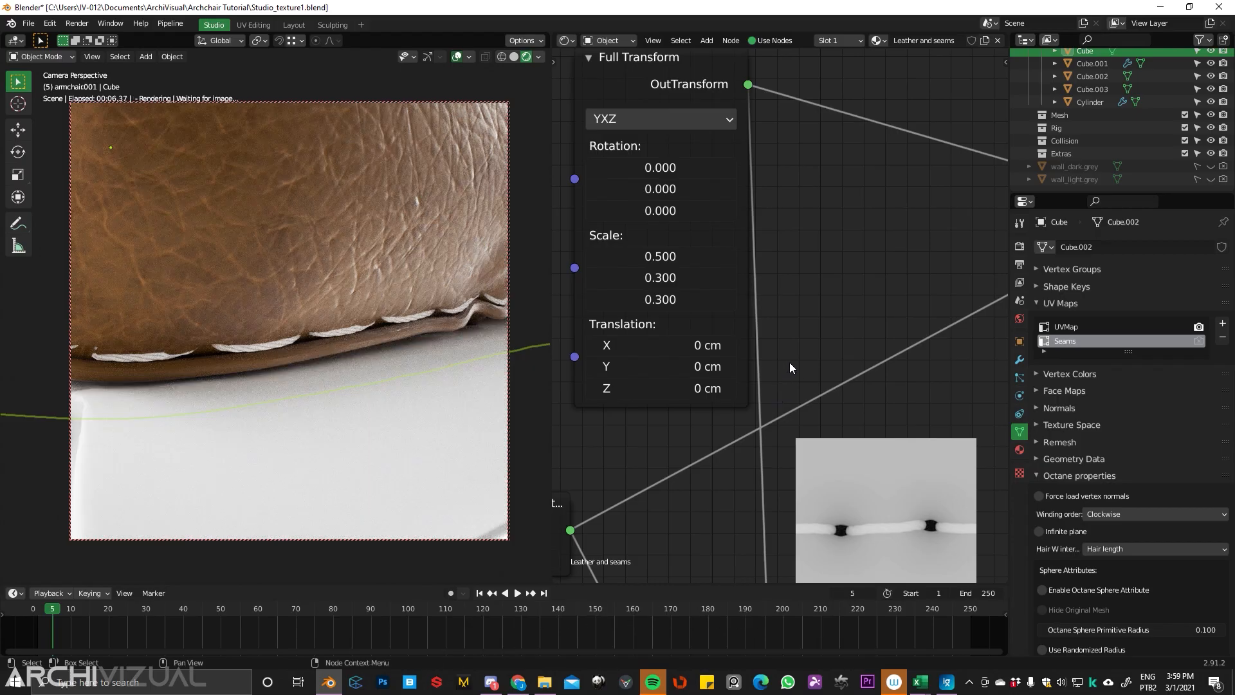
# - Set the stitch Full Transform's scale to 0.3 on X and 0.2 on Y and Z
pyautogui.keyDown('ctrl'); pyautogui.moveTo(358, 215); pyautogui.dragTo(354, 315, button='middle'); pyautogui.keyUp('ctrl')
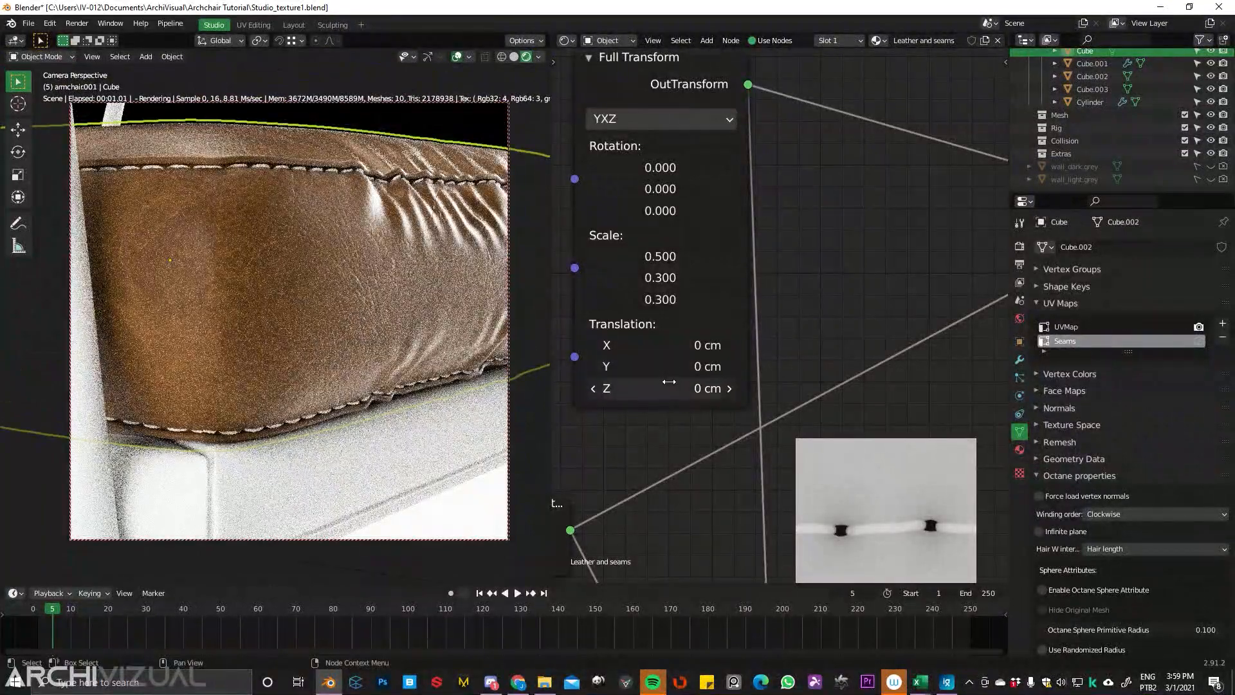
pyautogui.moveTo(669, 256); pyautogui.dragTo(679, 303)
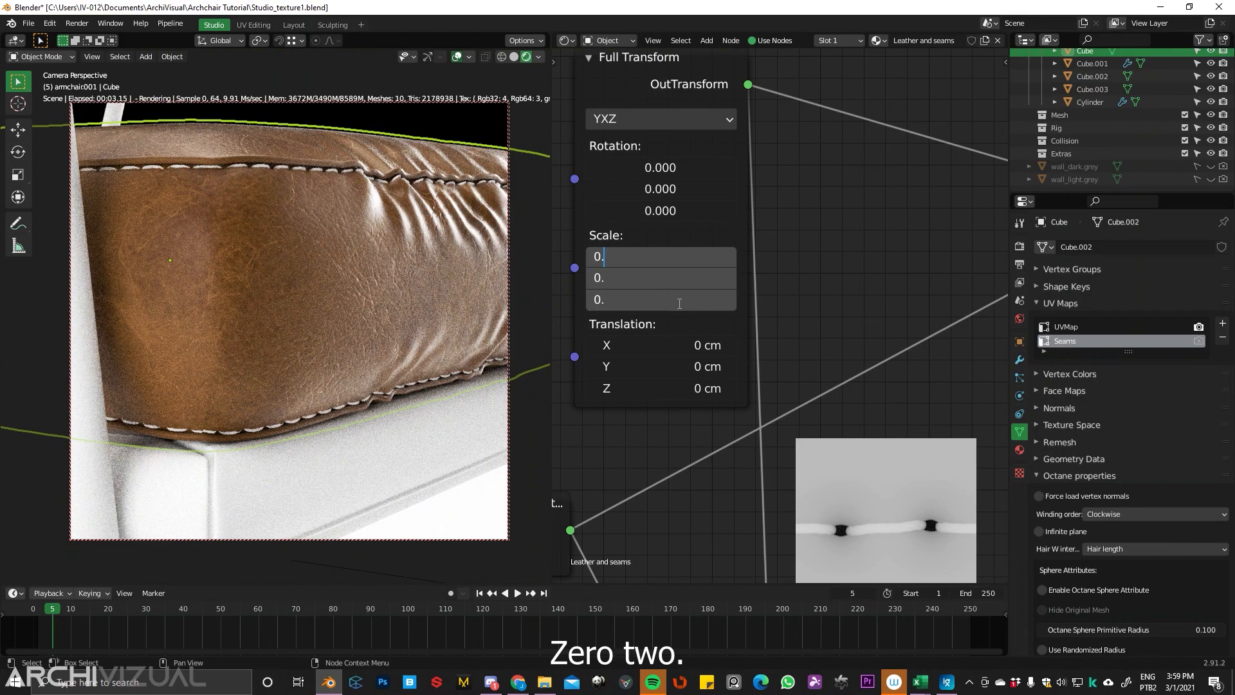
pyautogui.write('2')
pyautogui.press('Return')
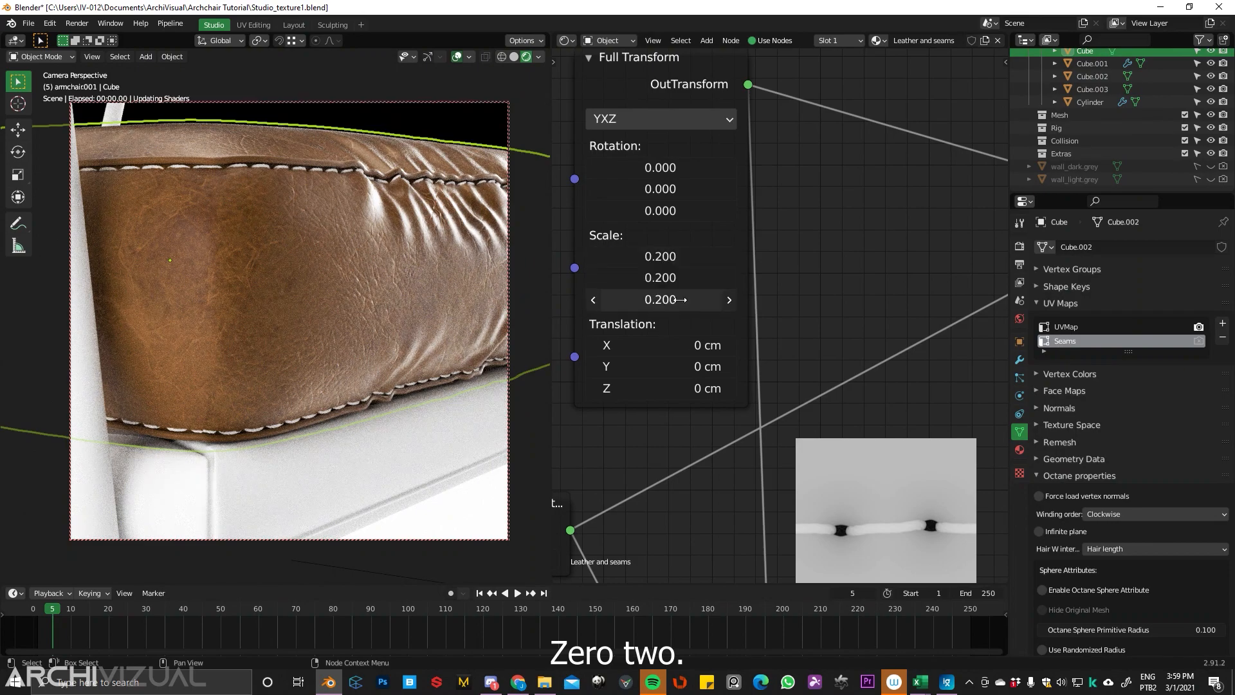
pyautogui.click(670, 263)
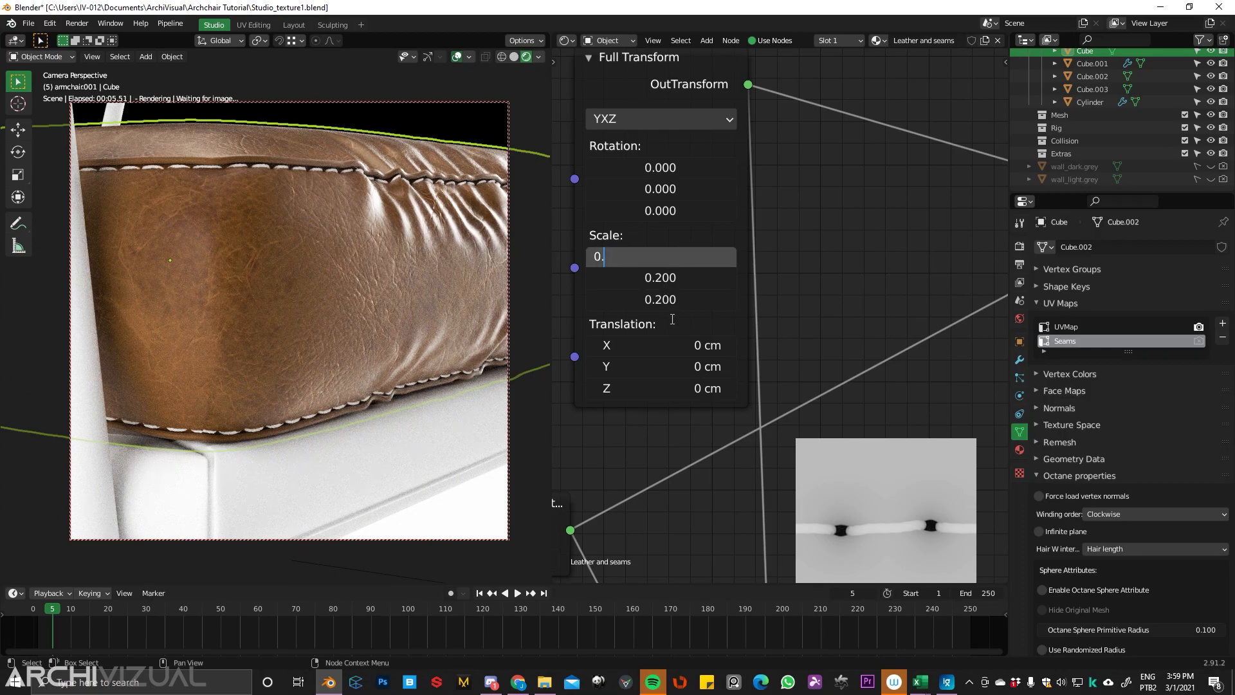
pyautogui.write('3')
pyautogui.press('Return')
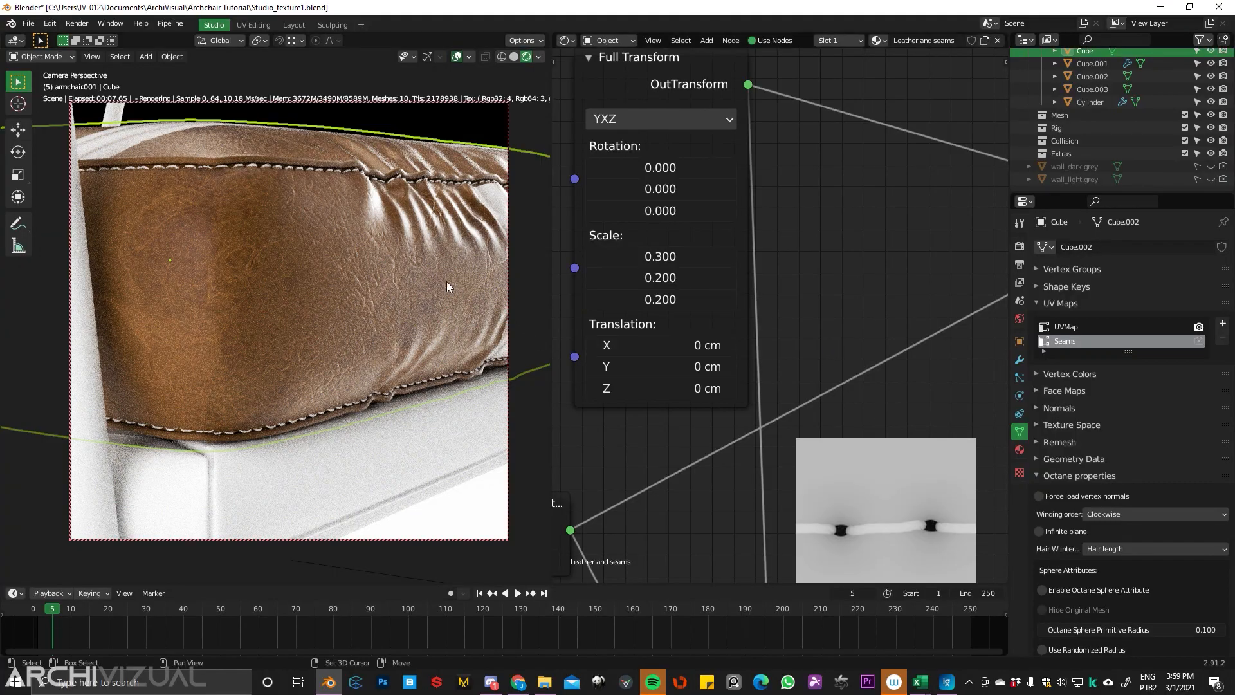
# - Examine the stitches on the cushion's seams and leather faces along with the stitch texture nodes
pyautogui.scroll(3, 323, 296)
pyautogui.moveTo(323, 296); pyautogui.dragTo(271, 238, button='middle')
pyautogui.moveTo(360, 309); pyautogui.dragTo(420, 351, button='middle')
pyautogui.scroll(-5, 728, 321)
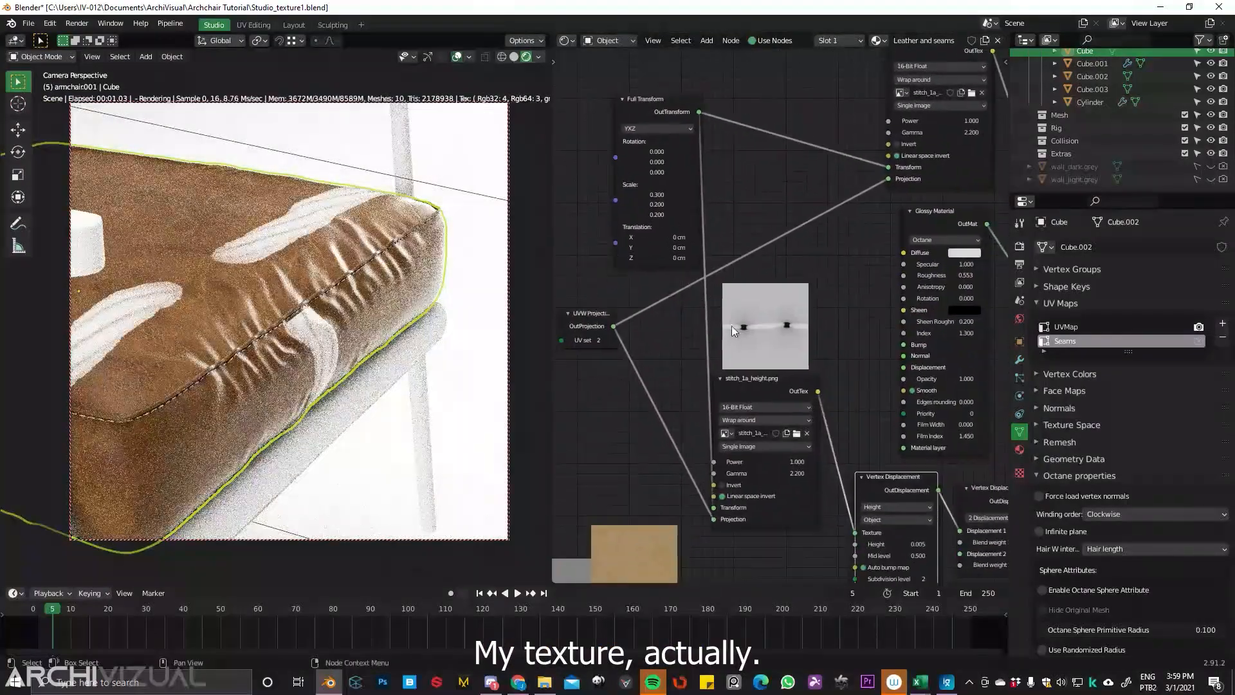
pyautogui.scroll(1, 810, 307)
pyautogui.moveTo(759, 346); pyautogui.dragTo(851, 296, button='middle')
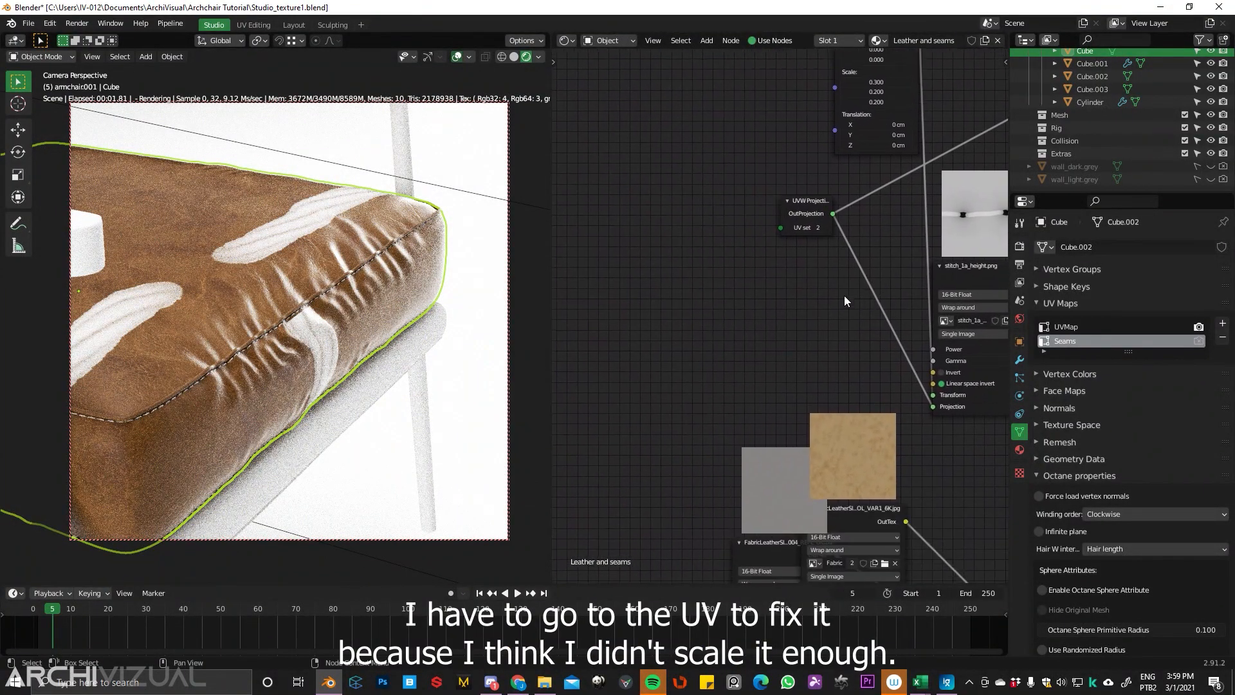
pyautogui.moveTo(766, 280); pyautogui.dragTo(803, 249, button='middle')
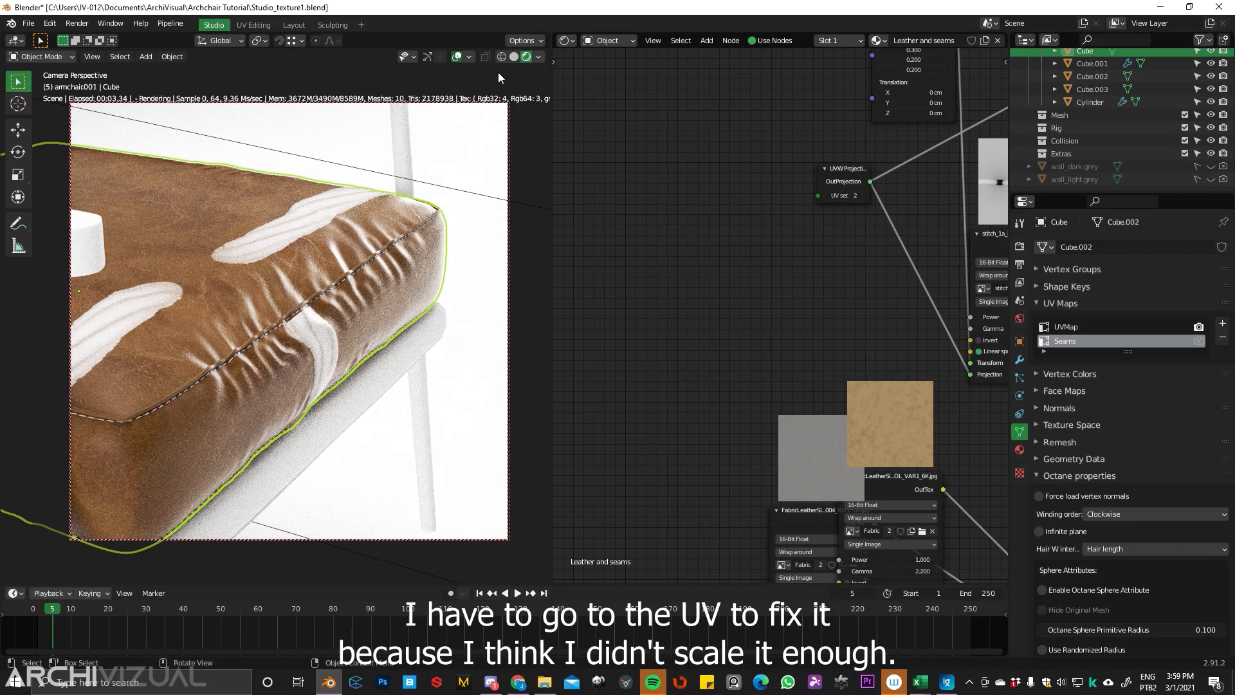
# - Switch the node area to the UV Editor and make the cushion's Seams UV map active
pyautogui.click(567, 41)
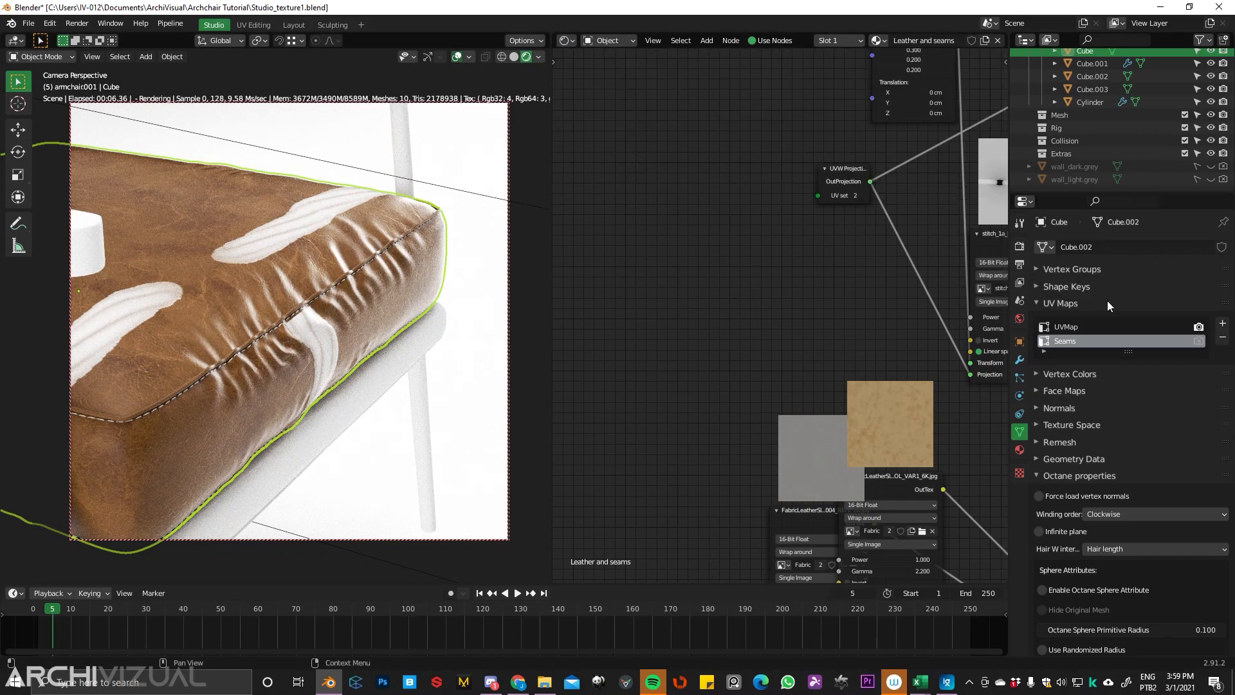
pyautogui.click(1075, 327)
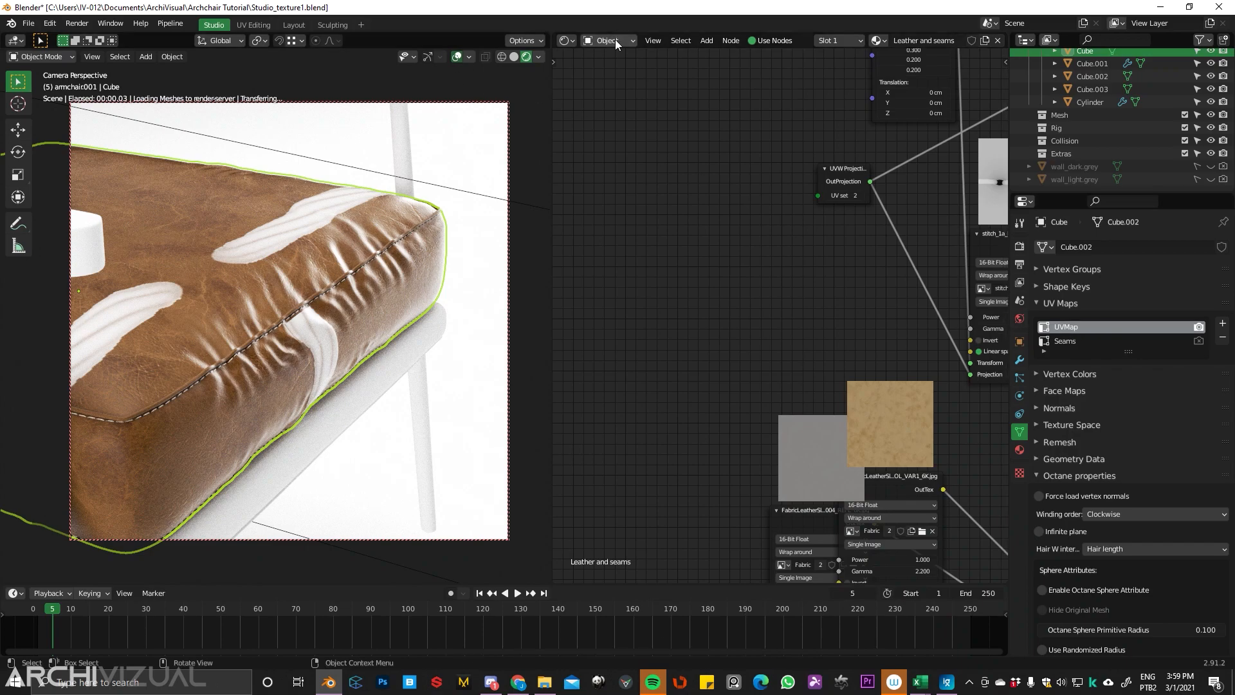
pyautogui.moveTo(799, 312); pyautogui.dragTo(686, 323, button='middle')
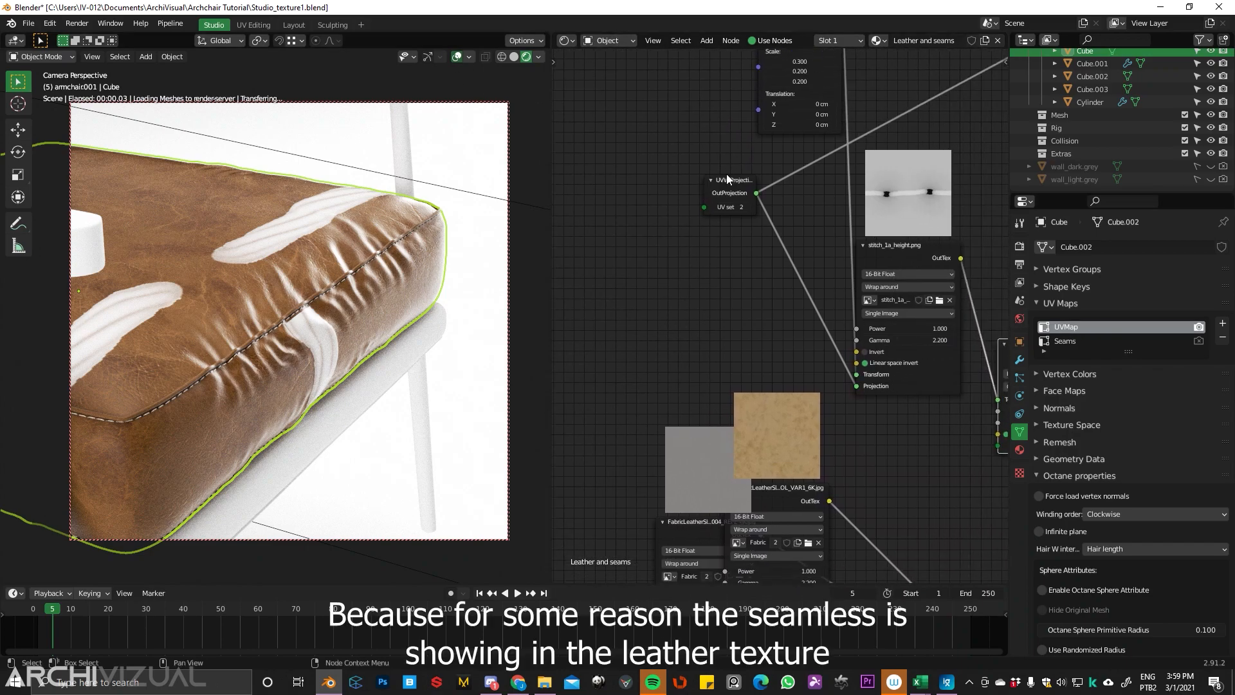
pyautogui.click(569, 40)
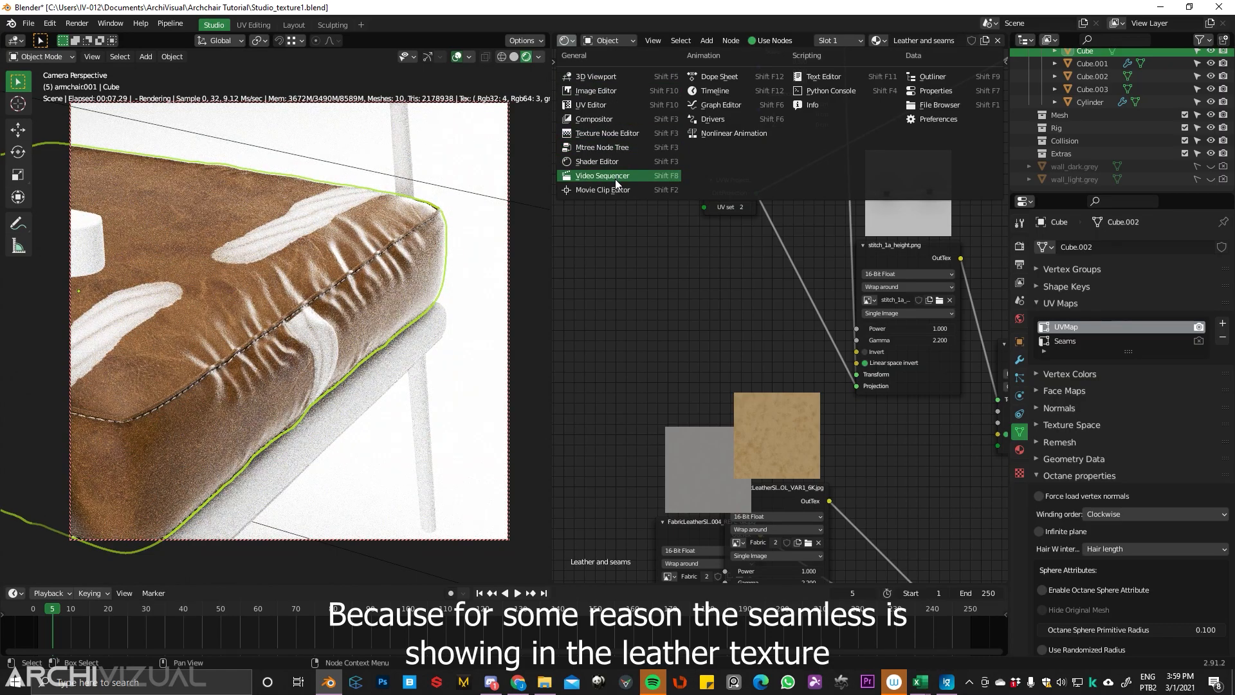
pyautogui.click(596, 105)
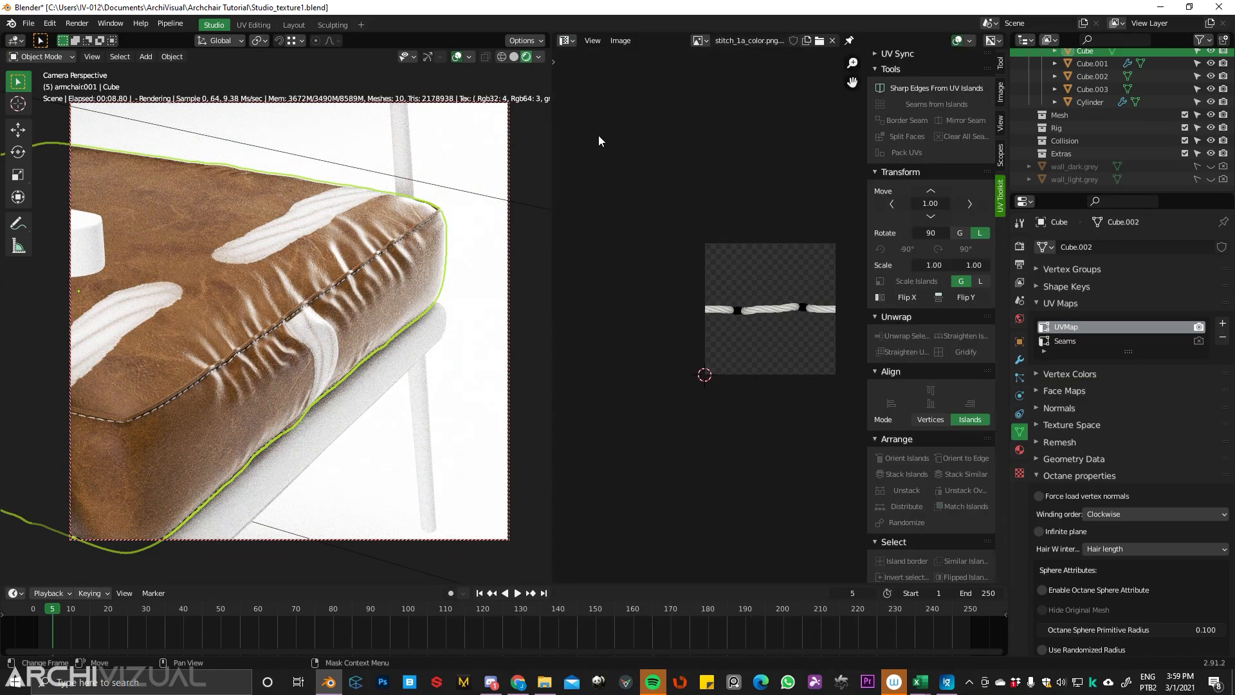
pyautogui.click(1064, 342)
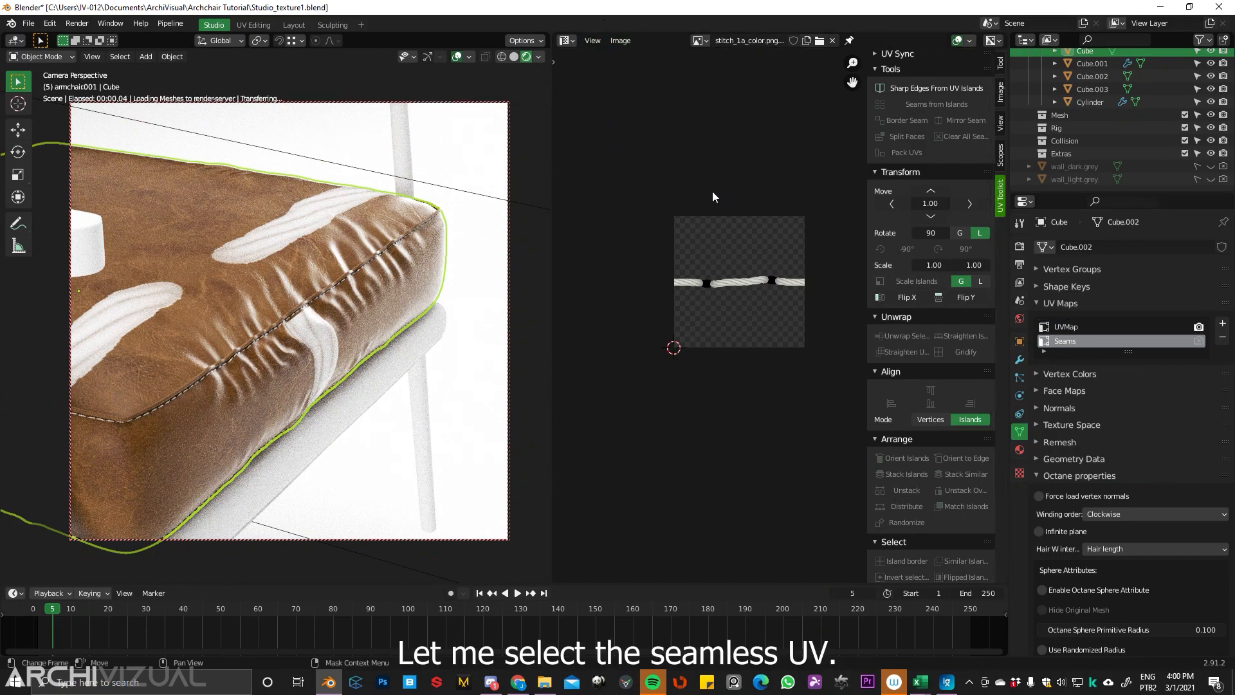
pyautogui.click(229, 303)
pyautogui.press('Tab')
pyautogui.click(232, 238)
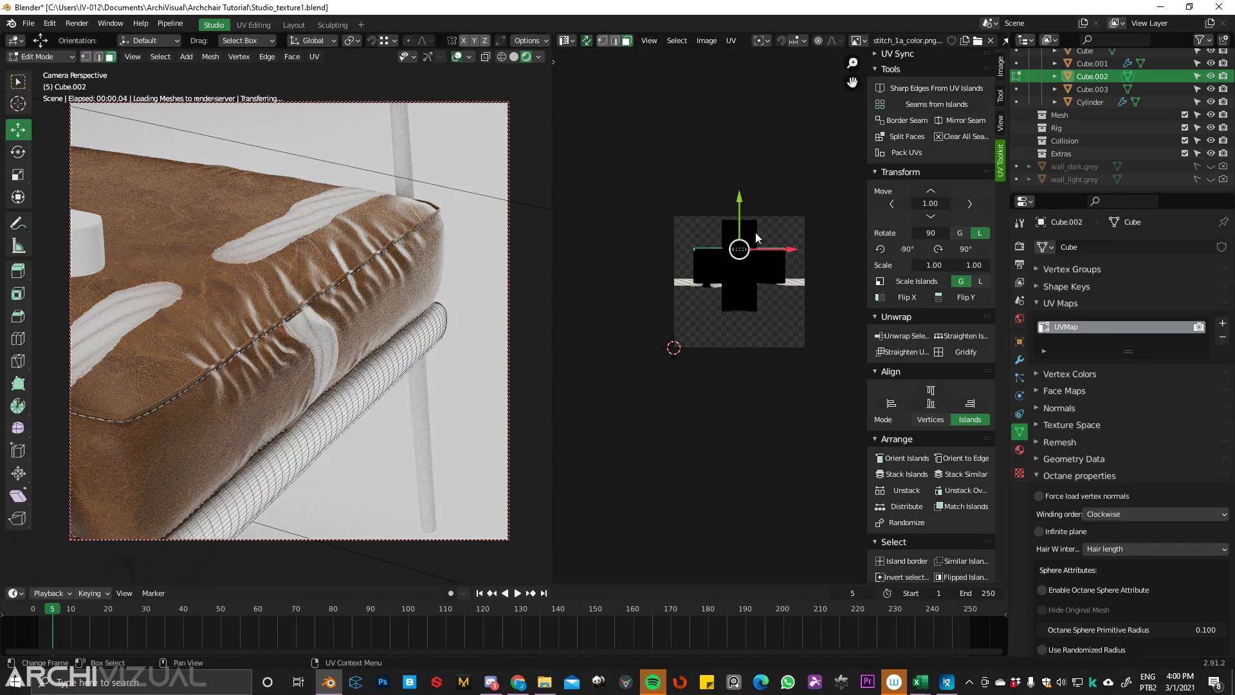
pyautogui.scroll(3, 749, 235)
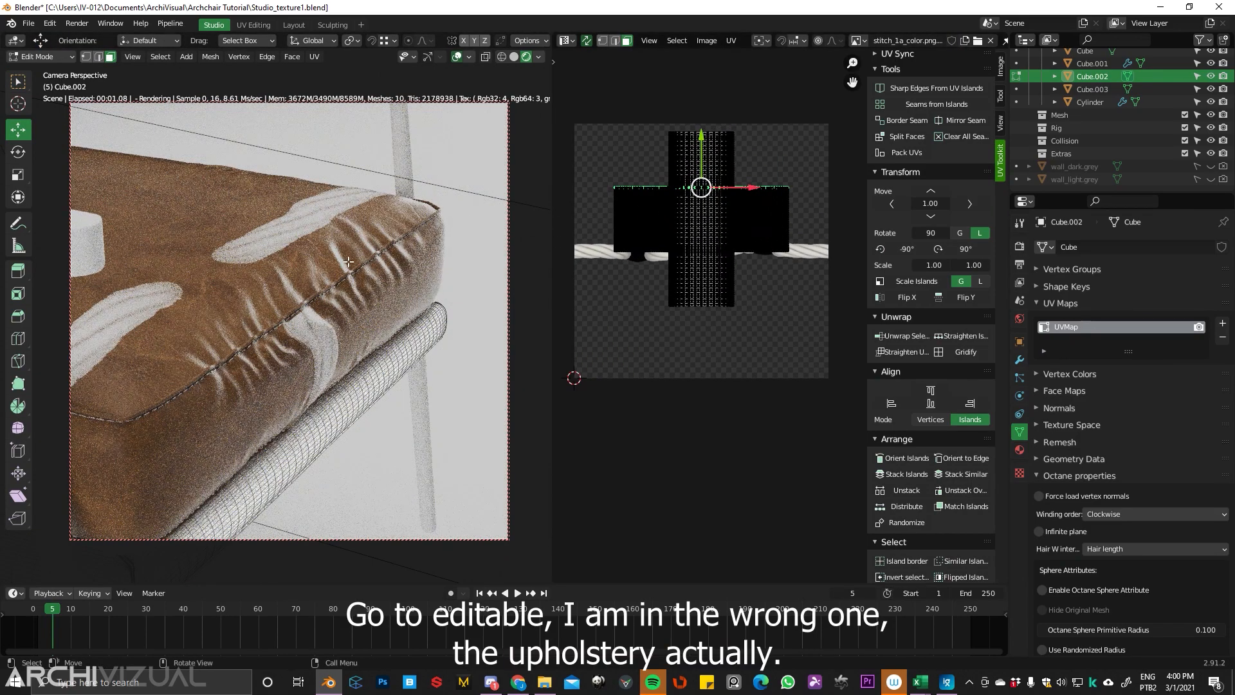
pyautogui.press('Tab')
# - Edit the seat cushion's mesh and scale down the L-shaped group of leather UV islands below the stitch strip
pyautogui.click(347, 162)
pyautogui.click(323, 253)
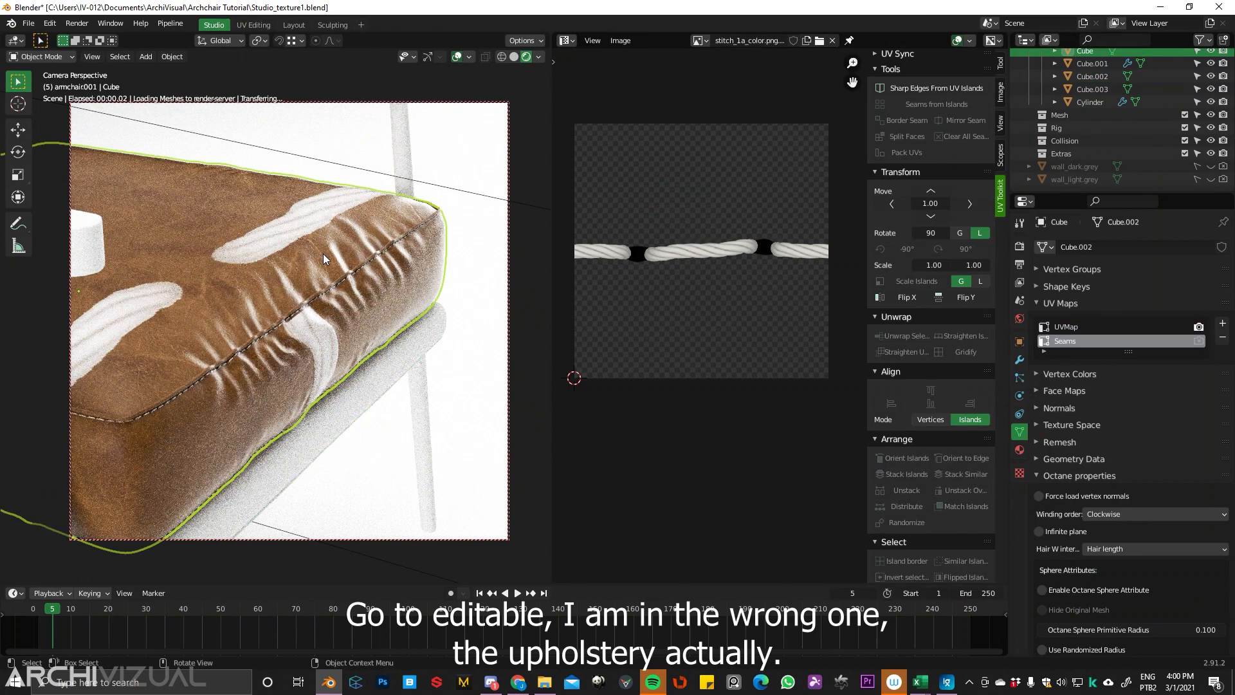
pyautogui.press('Tab')
pyautogui.click(319, 221)
pyautogui.scroll(-1, 643, 238)
pyautogui.moveTo(614, 284); pyautogui.dragTo(718, 390)
pyautogui.press('s')
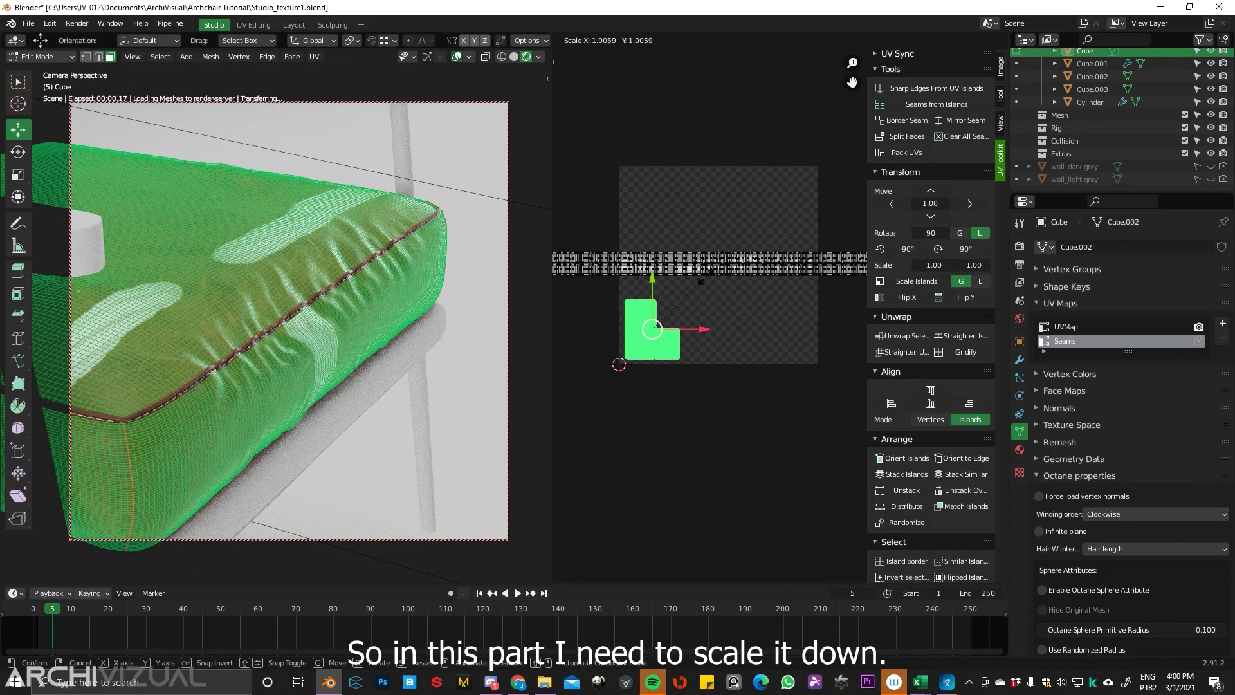
pyautogui.click(672, 310)
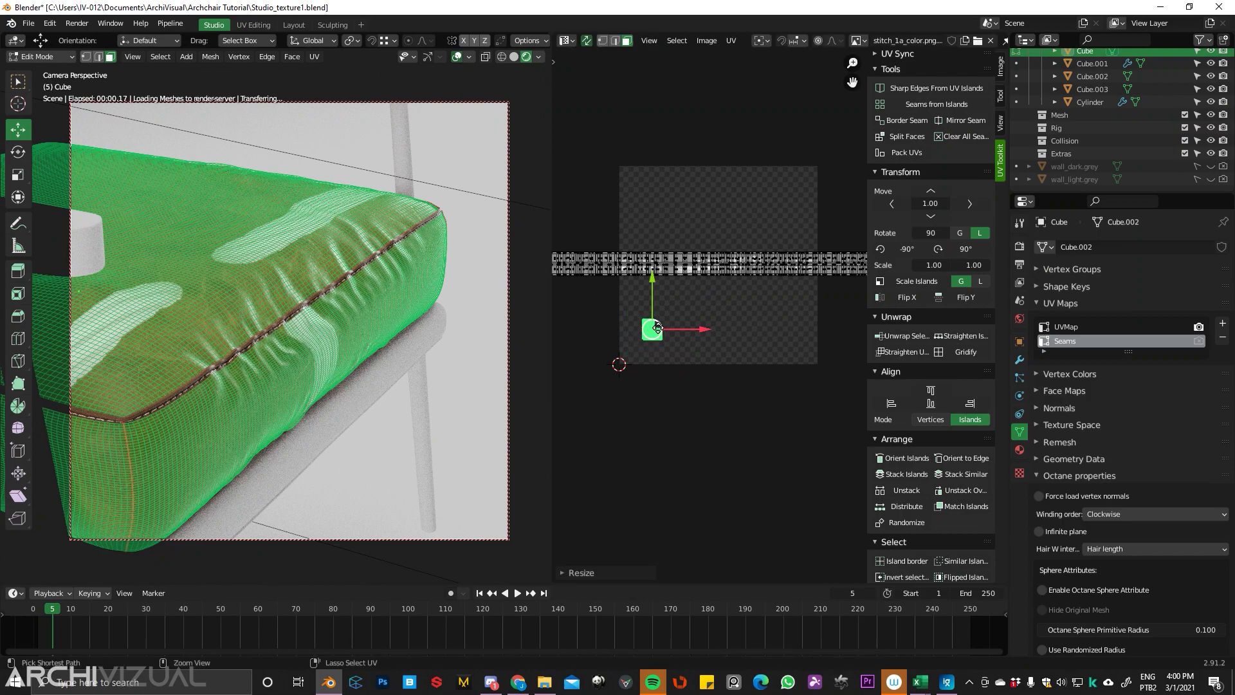
# - Move the shrunken leather UV islands down into the lower-left corner of the UV tile
pyautogui.scroll(1, 696, 241)
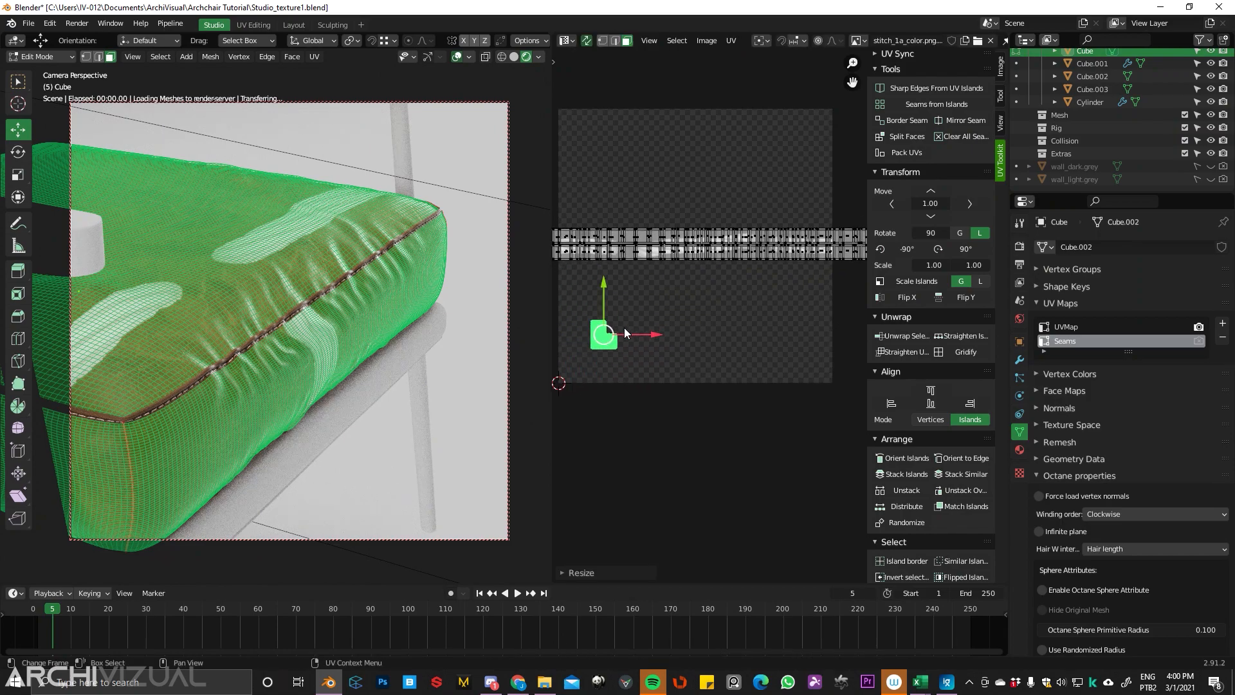
pyautogui.press('g')
pyautogui.click(595, 371)
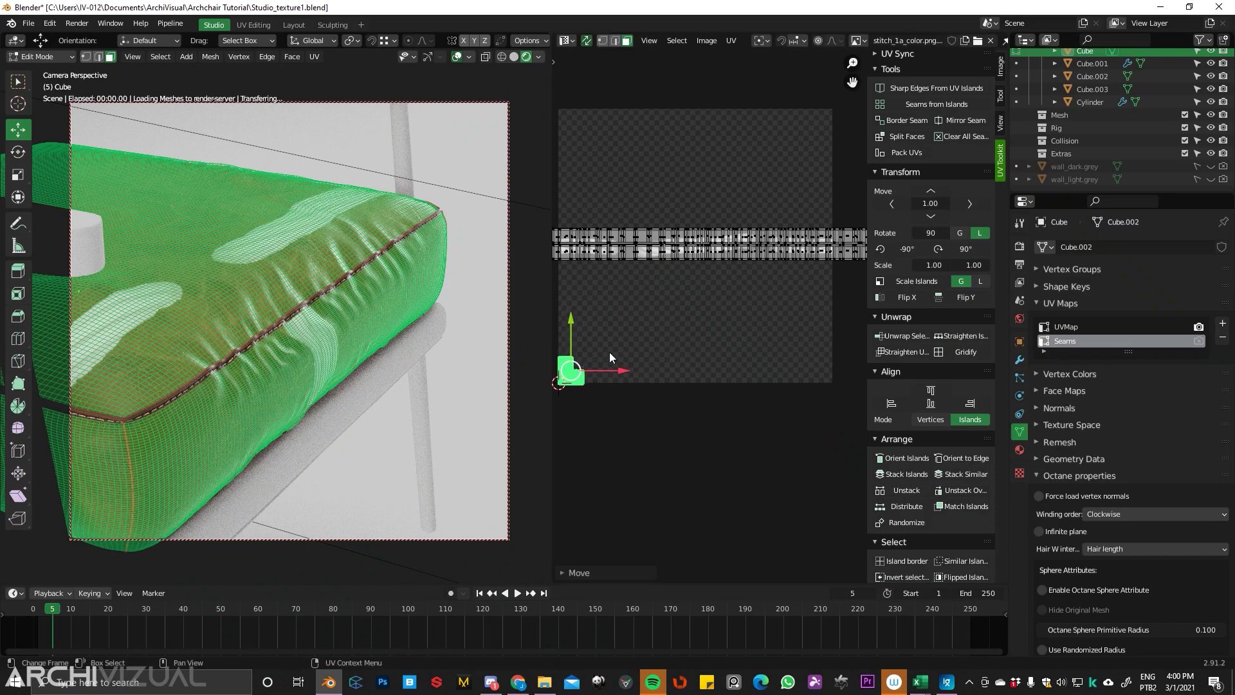
# - Scale the leather UV islands down further, tuck them against the UV tile's origin corner, and return to Object Mode
pyautogui.moveTo(612, 346); pyautogui.dragTo(778, 235, button='middle')
pyautogui.keyDown('ctrl'); pyautogui.moveTo(748, 251); pyautogui.dragTo(773, 204, button='middle'); pyautogui.keyUp('ctrl')
pyautogui.press('s')
pyautogui.click(715, 252)
pyautogui.press('s')
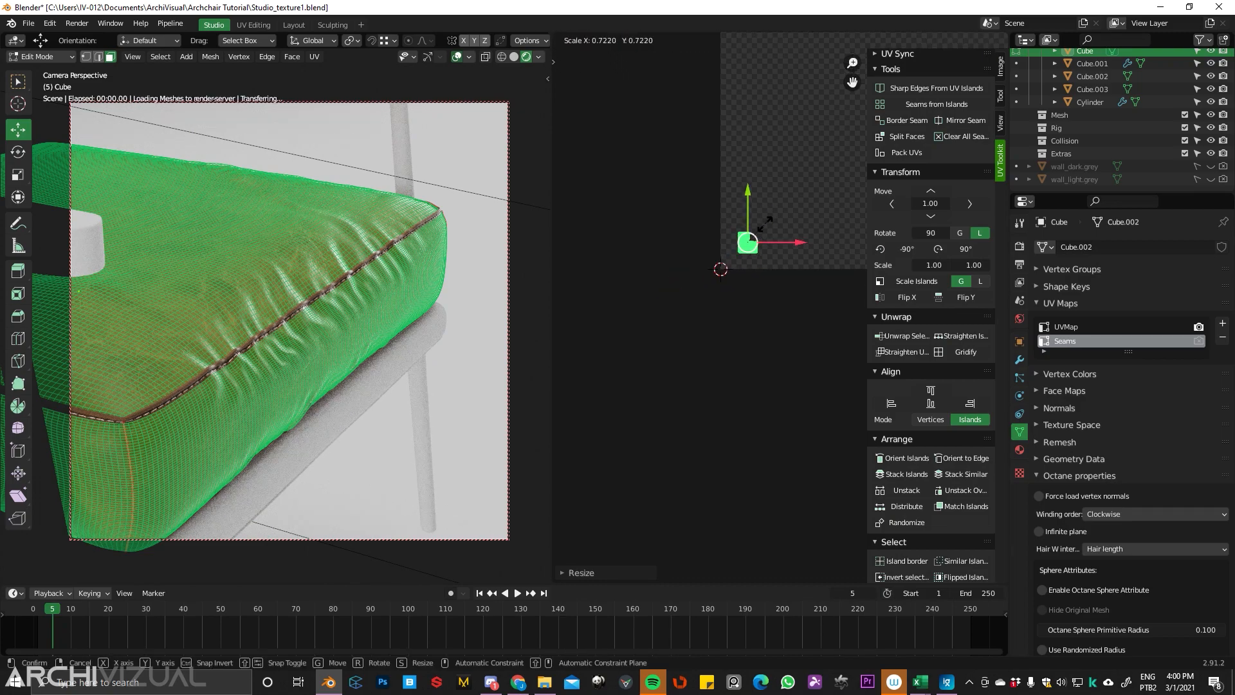
pyautogui.click(764, 226)
pyautogui.press('g')
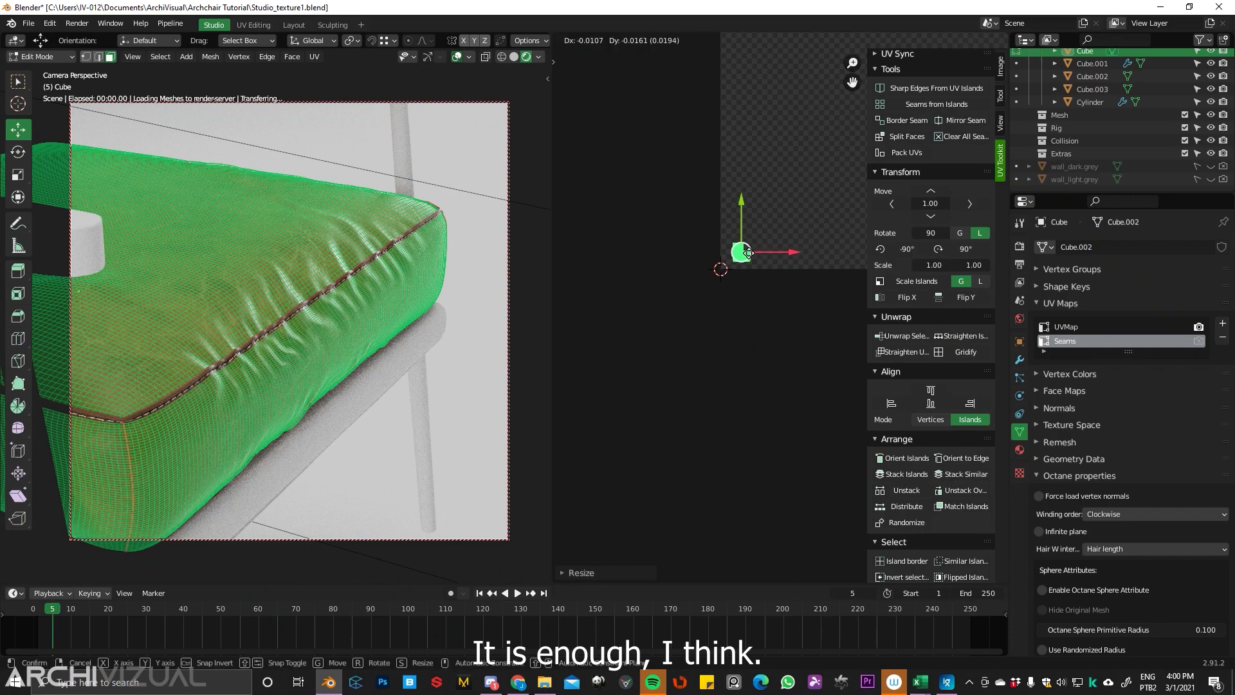
pyautogui.click(736, 229)
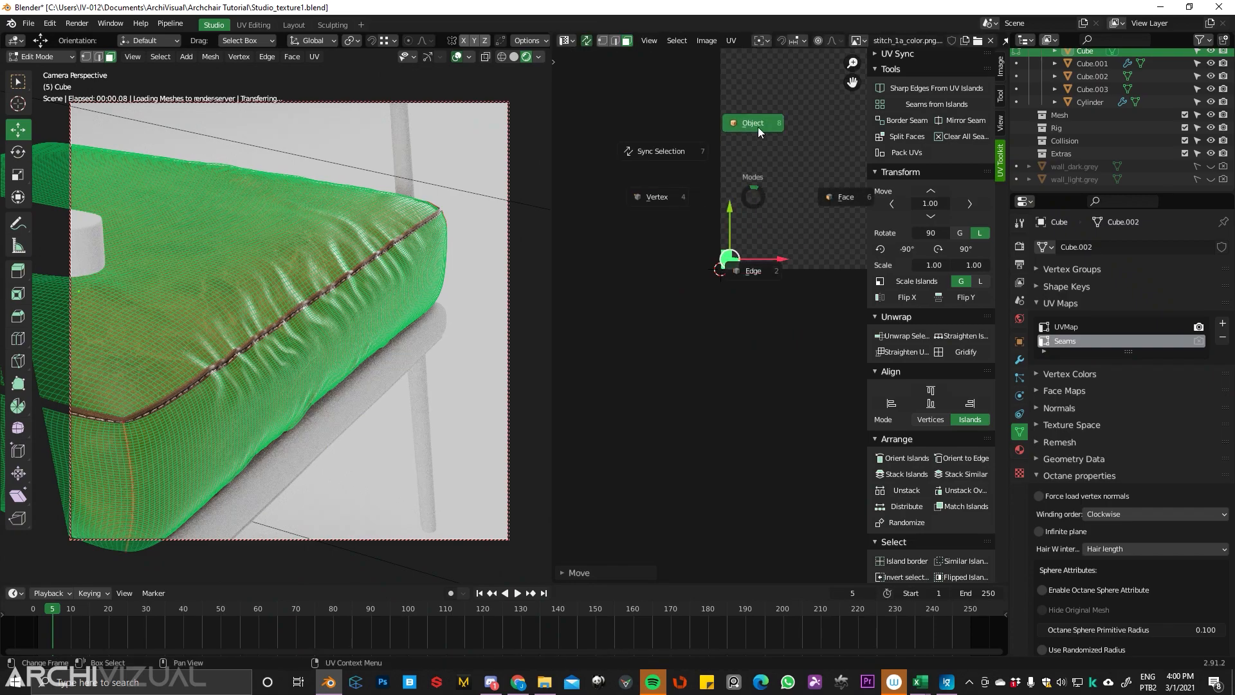
pyautogui.press('Tab')
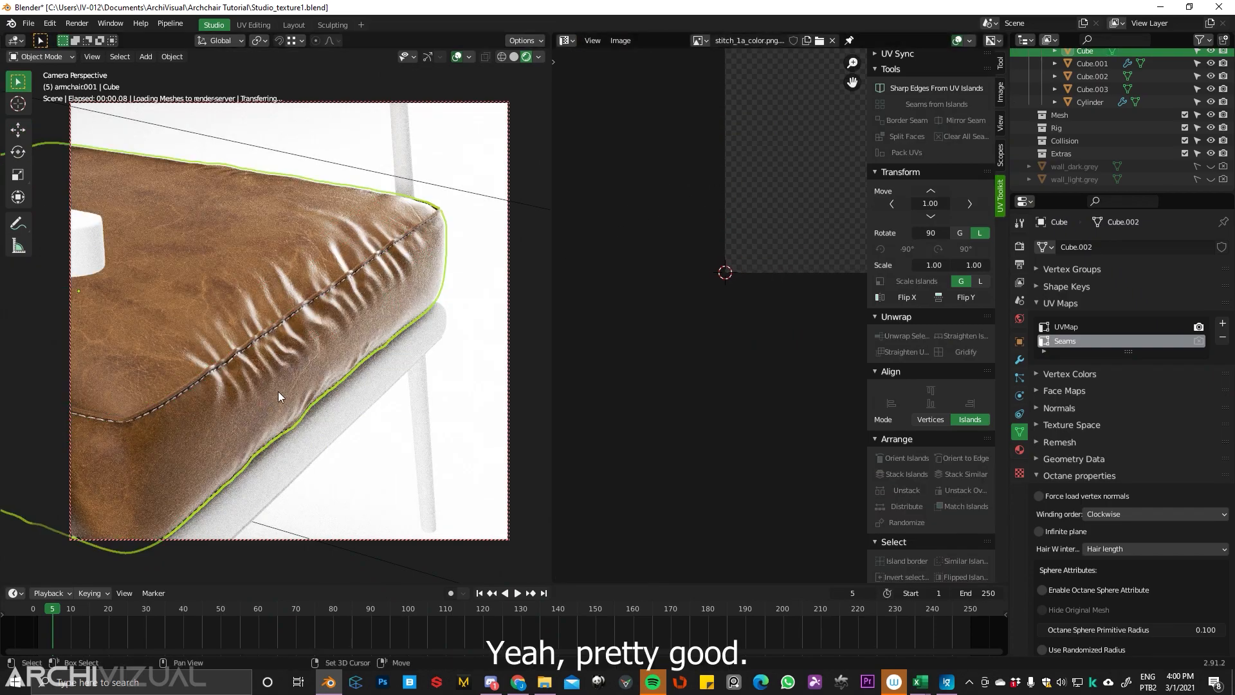
# - Switch the UV Editor area back to the Shader Editor to show the cushion's Leather and seams nodes
pyautogui.click(287, 350)
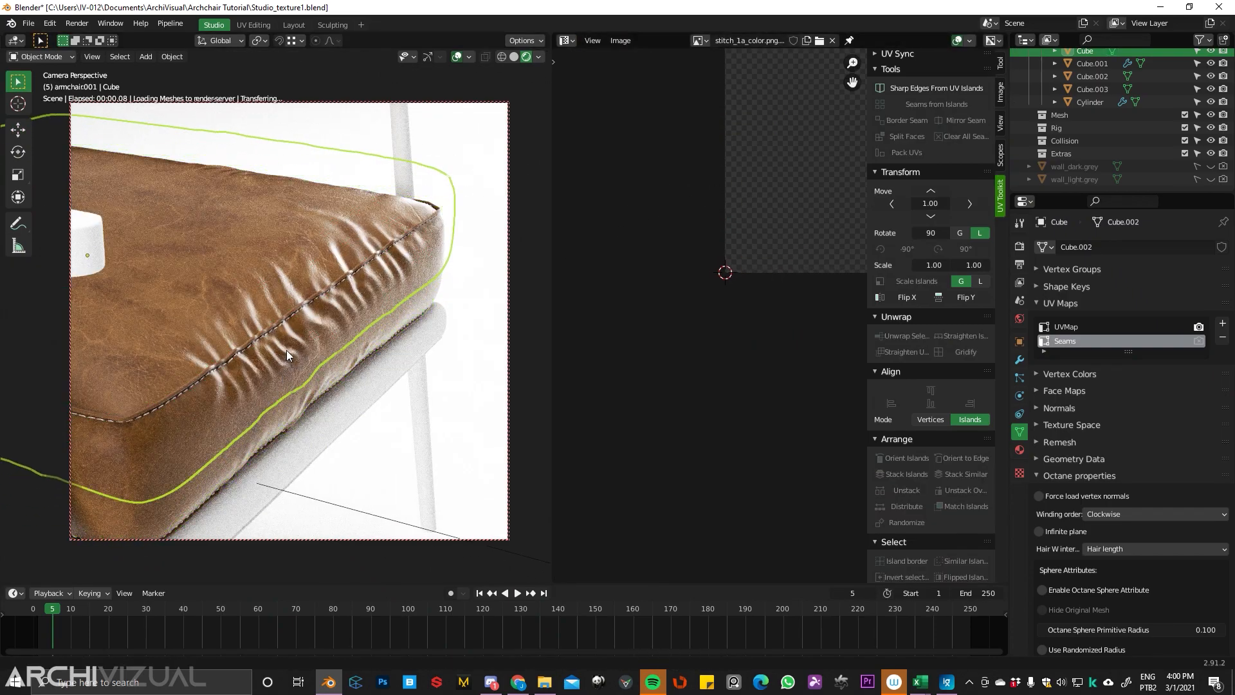
pyautogui.click(566, 41)
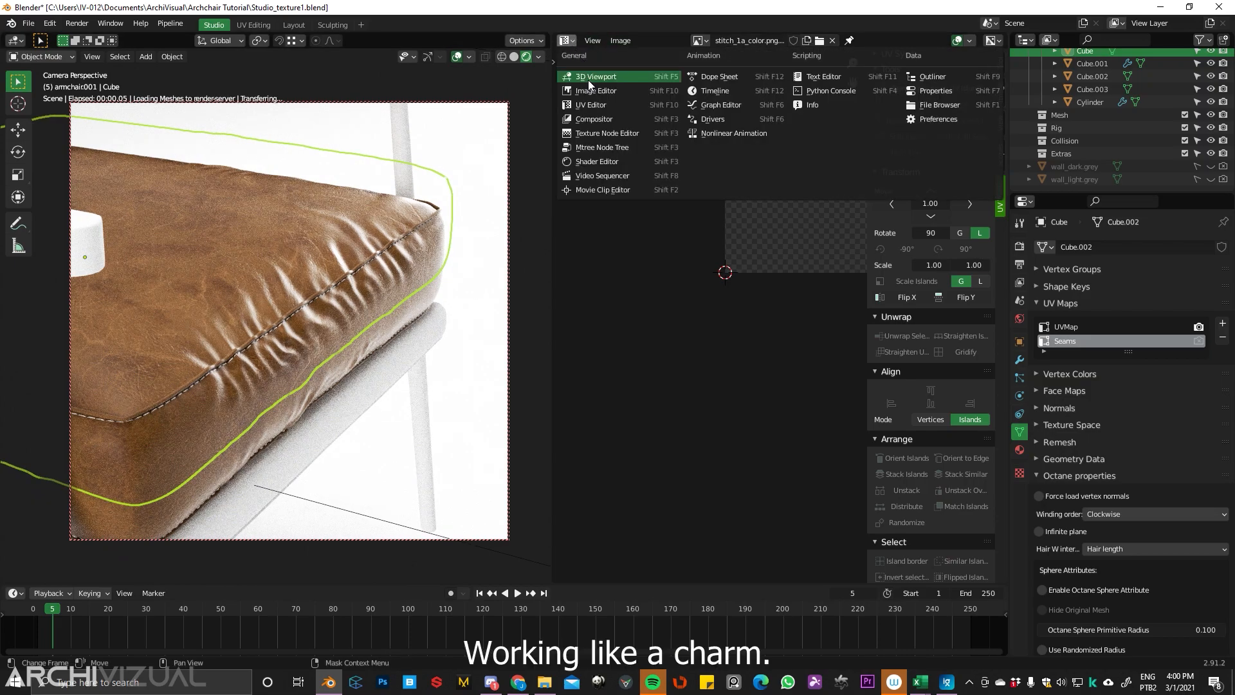
pyautogui.click(619, 162)
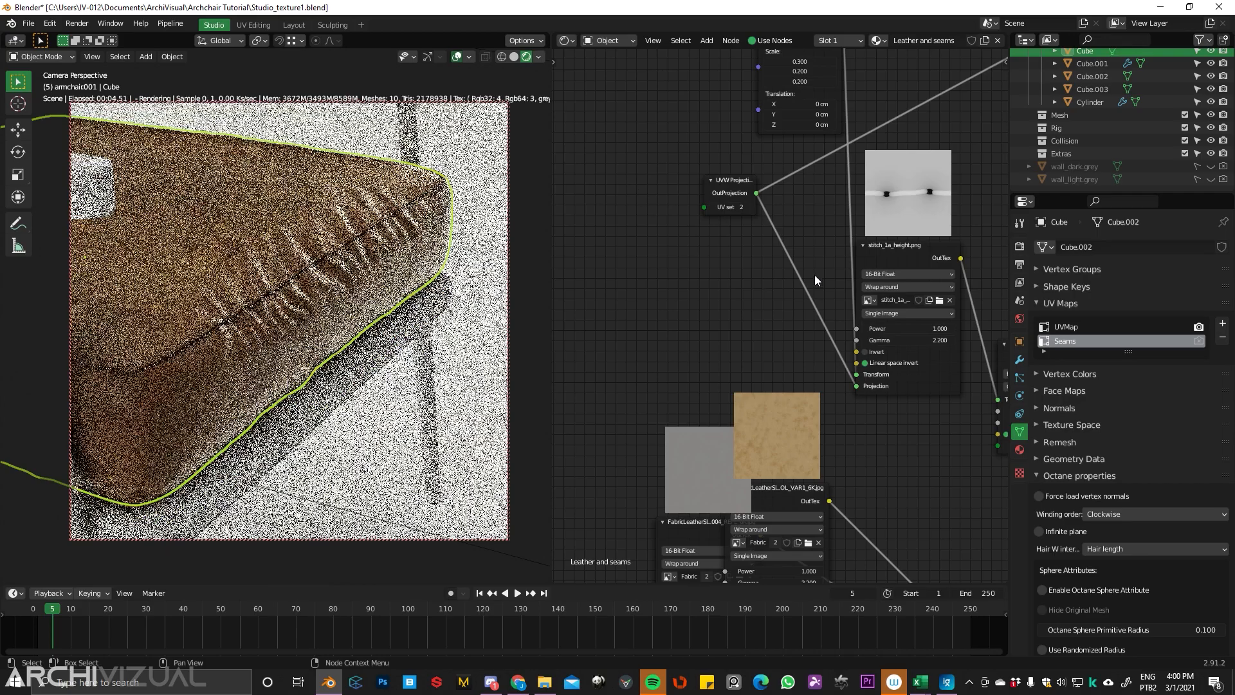
# - Move the Vertex Displacement Mixer node down between the stitch displacement and the leather's Glossy Material nodes
pyautogui.moveTo(827, 287); pyautogui.dragTo(672, 176, button='middle')
pyautogui.moveTo(791, 335); pyautogui.dragTo(671, 248, button='middle')
pyautogui.moveTo(842, 344); pyautogui.dragTo(844, 215, button='middle')
pyautogui.scroll(-6, 701, 254)
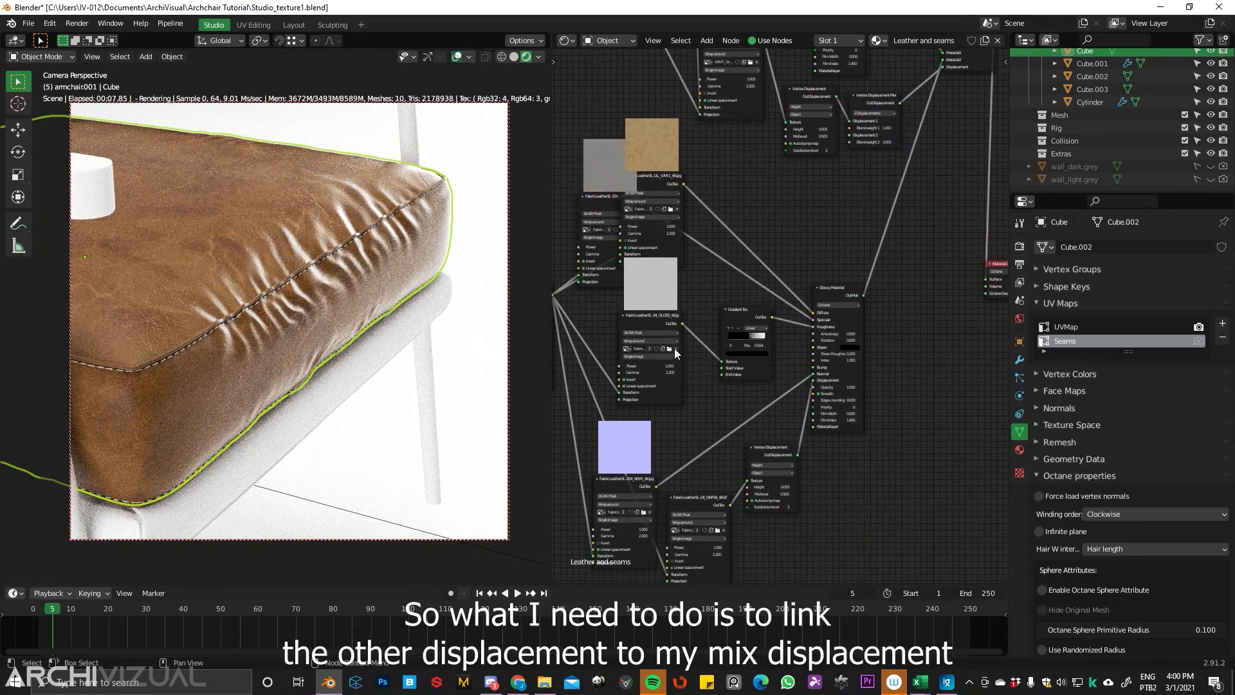
pyautogui.scroll(2, 774, 348)
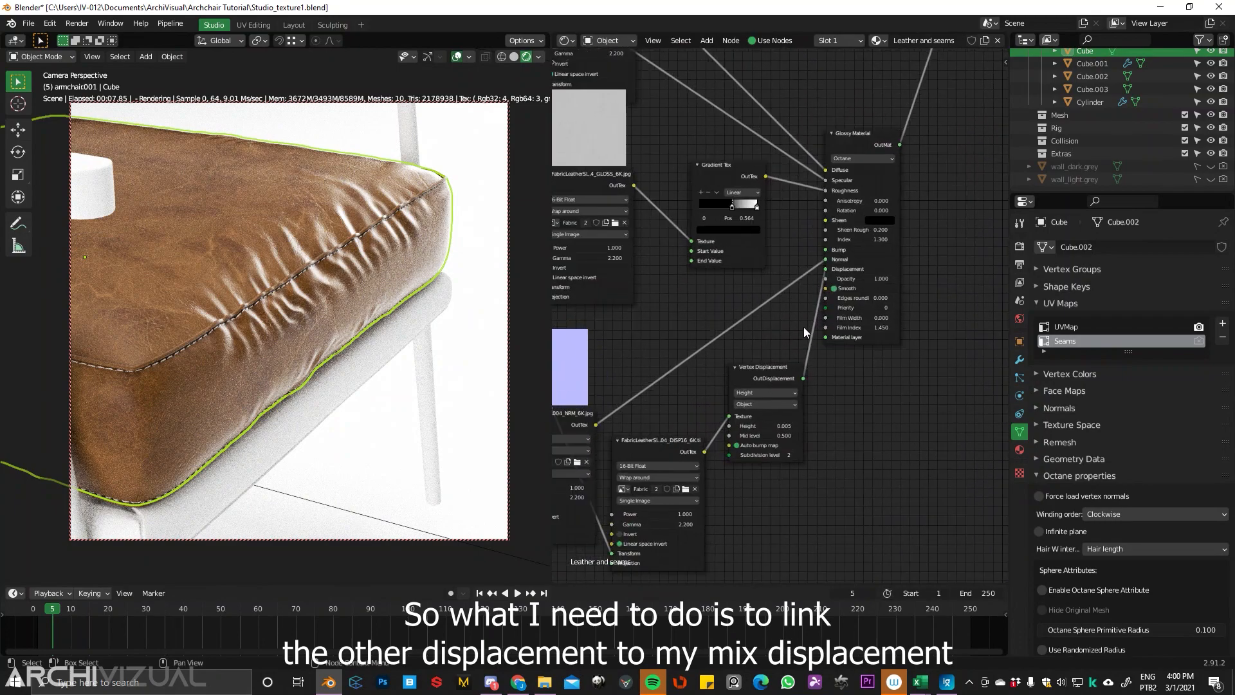
pyautogui.moveTo(804, 335); pyautogui.dragTo(700, 409, button='middle')
pyautogui.scroll(-6, 700, 444)
pyautogui.moveTo(699, 463); pyautogui.dragTo(689, 497, button='middle')
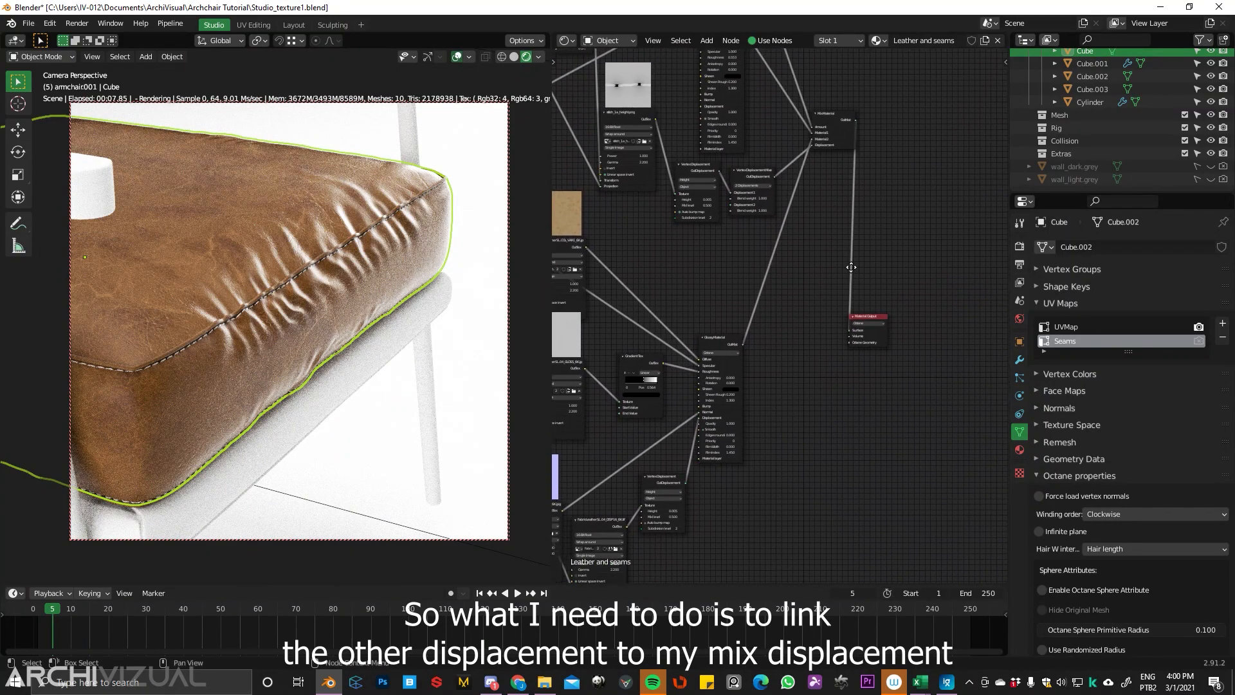
pyautogui.moveTo(845, 244); pyautogui.dragTo(868, 384, button='middle')
pyautogui.moveTo(777, 323); pyautogui.dragTo(764, 385)
# - Connect the leather's Vertex Displacement output to the Displacement 2 input of the Vertex Displacement Mixer
pyautogui.moveTo(768, 488); pyautogui.dragTo(770, 378, button='middle')
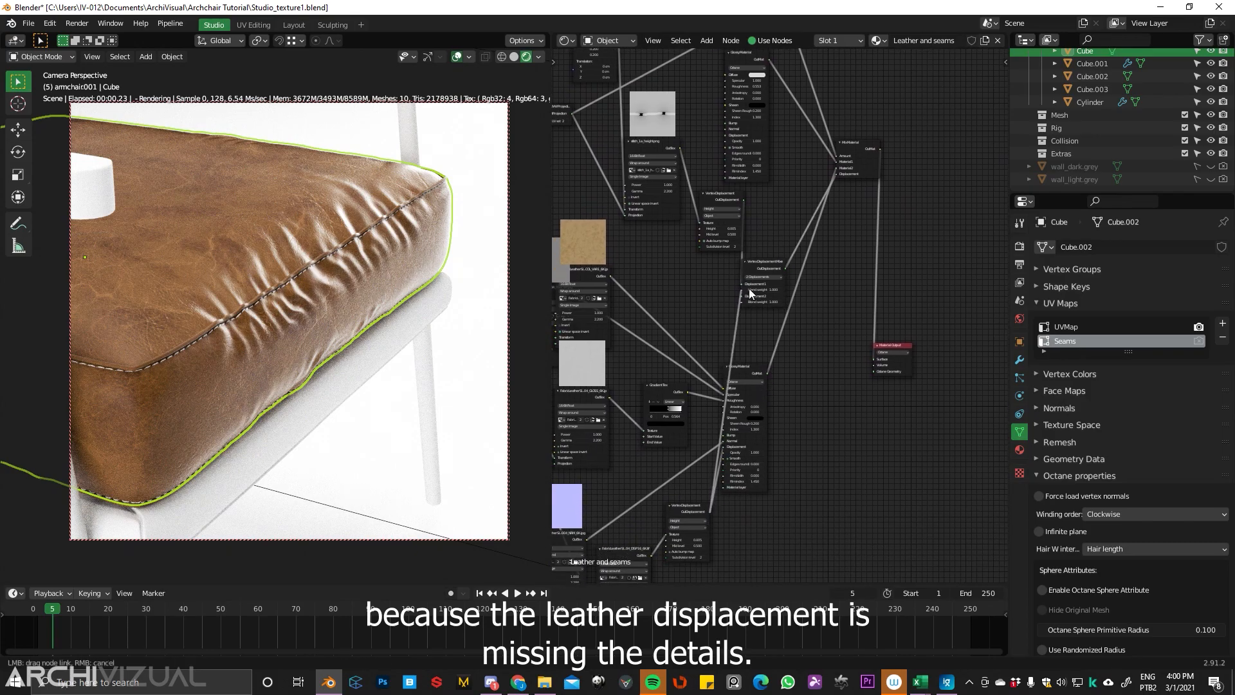
pyautogui.moveTo(749, 302); pyautogui.dragTo(745, 296)
pyautogui.scroll(9, 779, 317)
pyautogui.moveTo(784, 223); pyautogui.dragTo(888, 290, button='middle')
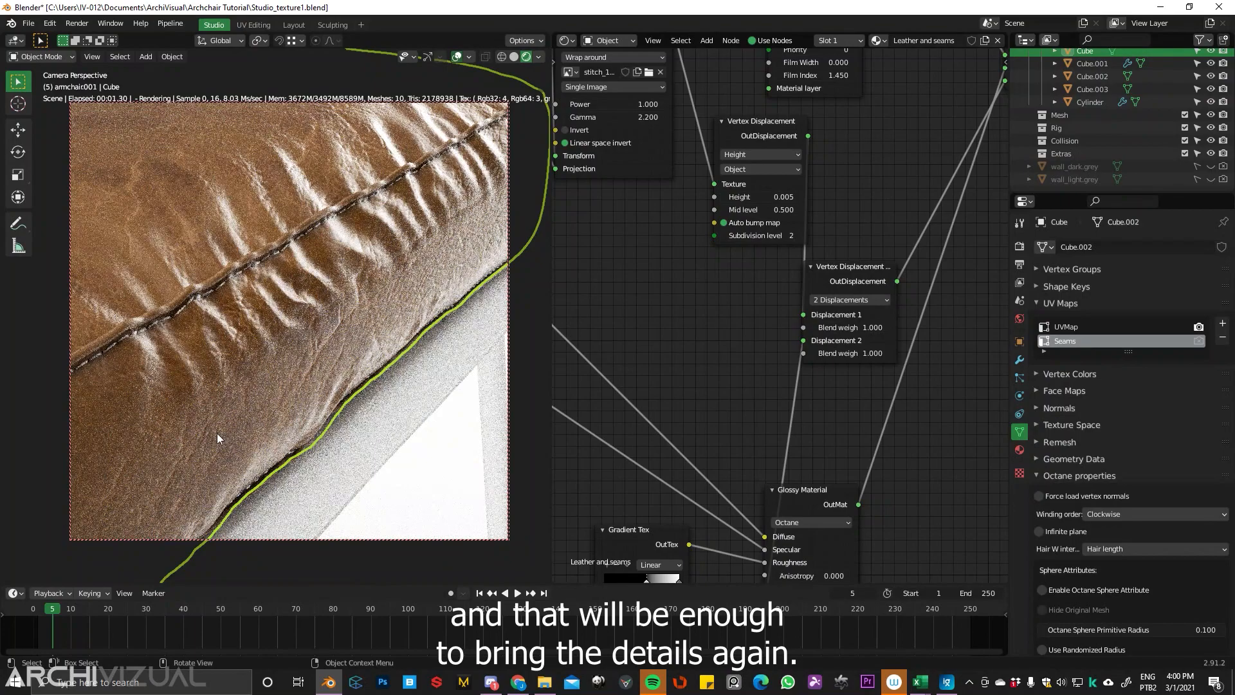
# - Examine the rendered leather and stitched seams from several sides of the cushion, along with the leather displacement nodes
pyautogui.moveTo(353, 291)
pyautogui.keyDown('ctrl'); pyautogui.mouseDown(button='middle')
pyautogui.moveTo(342, 333)
pyautogui.moveTo(409, 271)
pyautogui.moveTo(373, 288)
pyautogui.mouseUp(button='middle'); pyautogui.keyUp('ctrl')
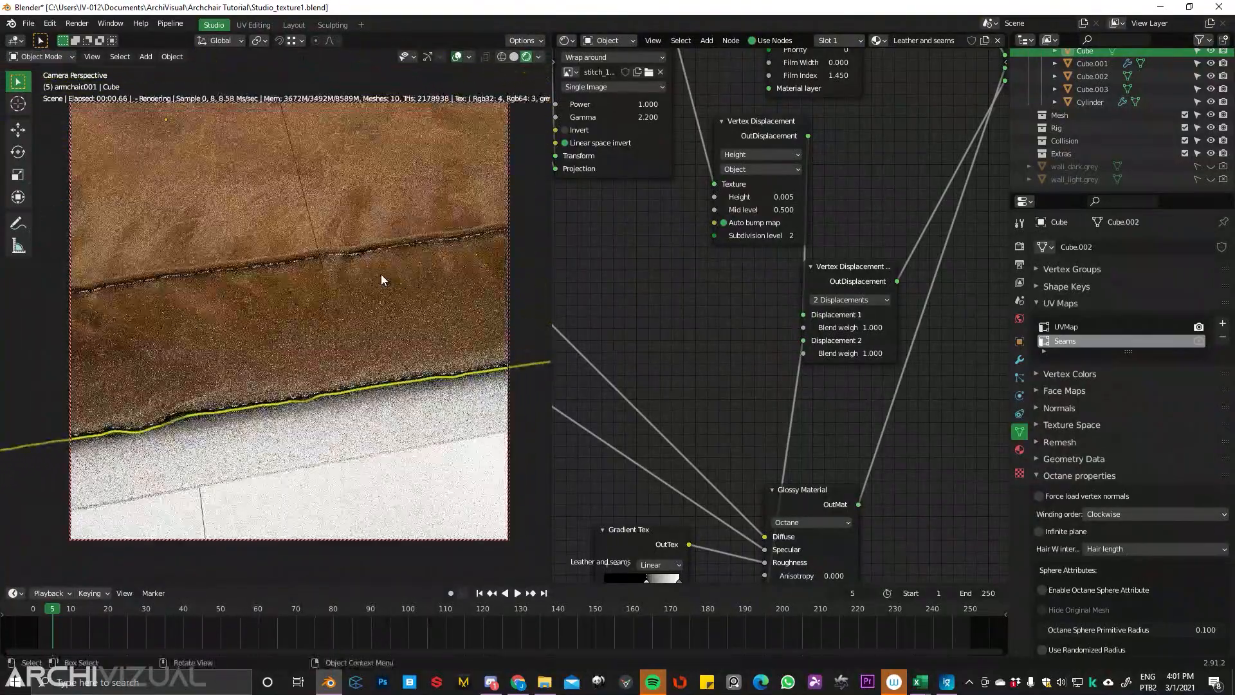
pyautogui.moveTo(402, 332); pyautogui.dragTo(381, 301, button='middle')
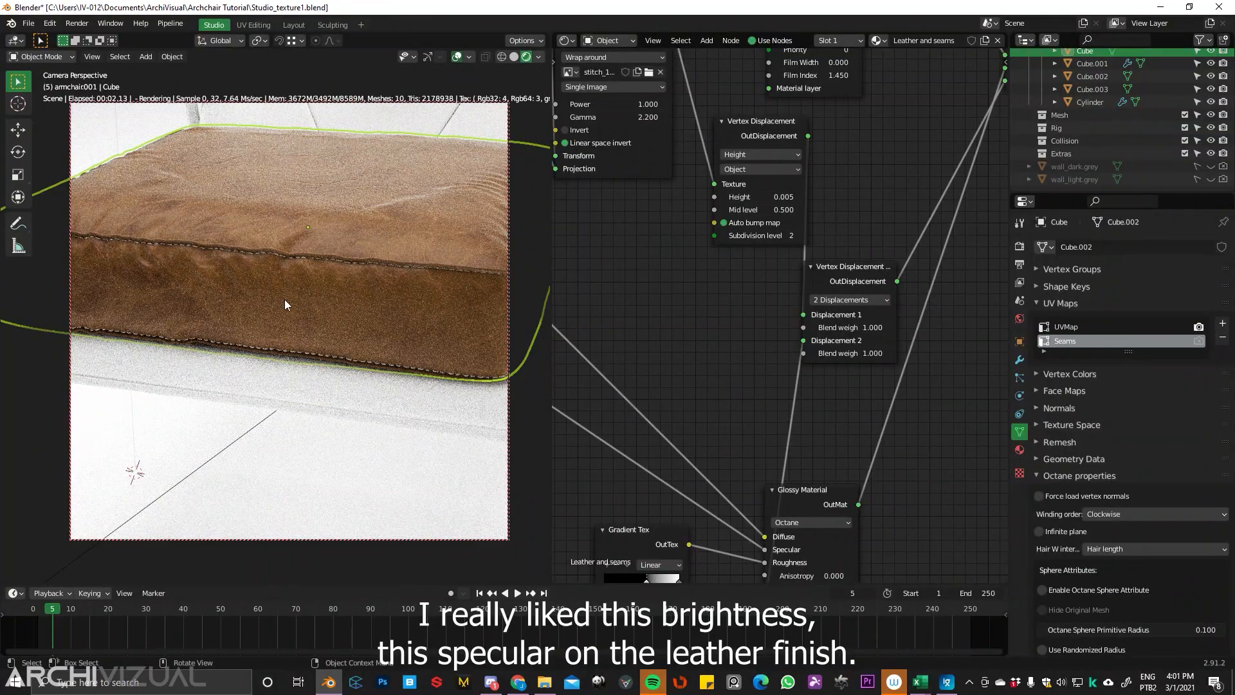
pyautogui.moveTo(321, 297); pyautogui.dragTo(444, 261, button='middle')
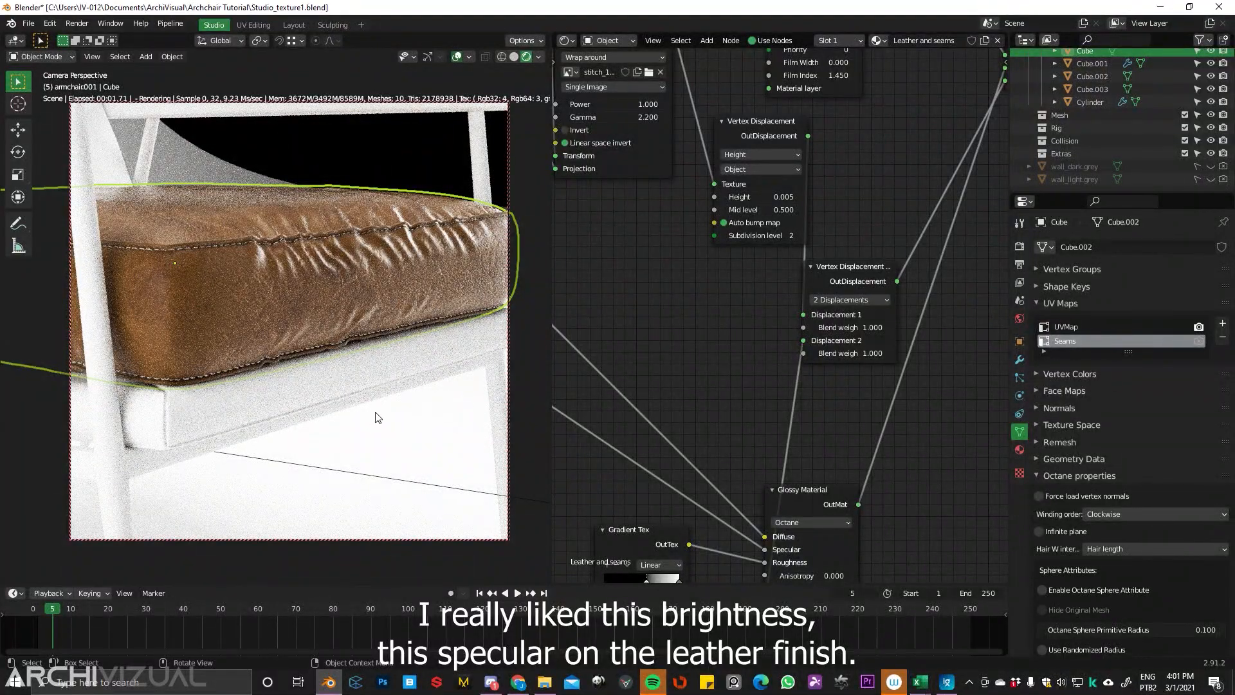
pyautogui.moveTo(360, 334); pyautogui.dragTo(461, 312, button='middle')
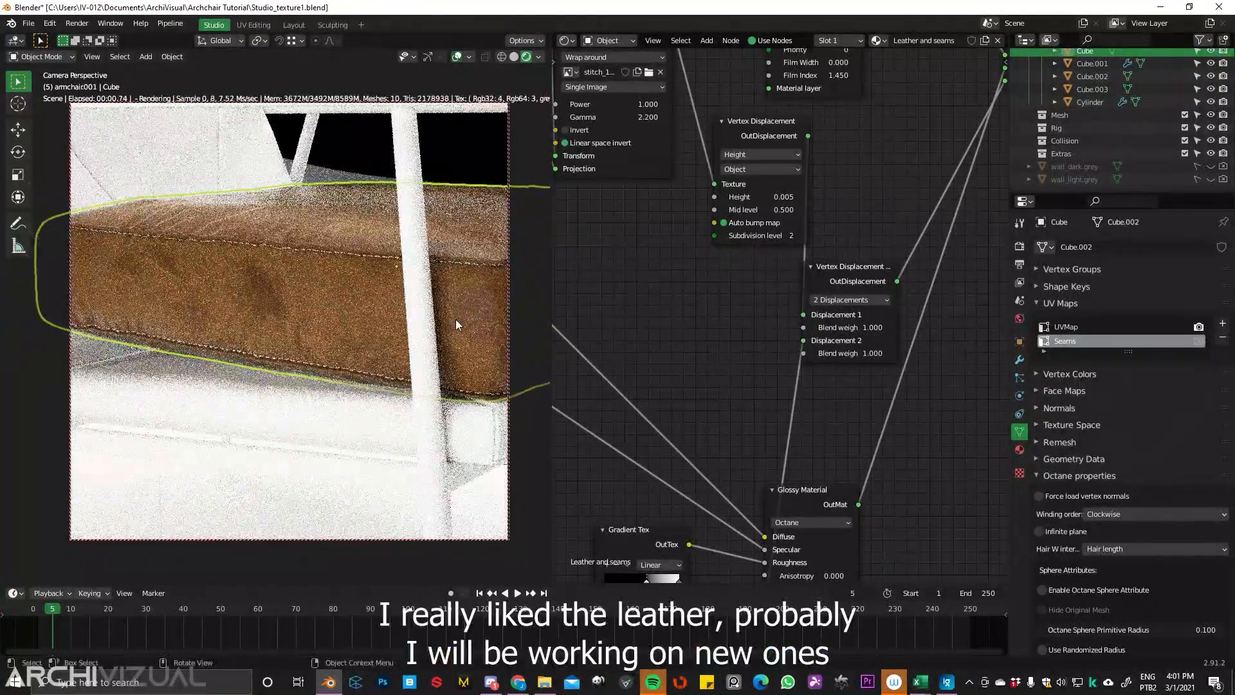
pyautogui.moveTo(482, 320)
pyautogui.mouseDown(button='middle')
pyautogui.moveTo(283, 330)
pyautogui.moveTo(412, 318)
pyautogui.moveTo(374, 328)
pyautogui.moveTo(402, 338)
pyautogui.moveTo(390, 339)
pyautogui.mouseUp(button='middle')
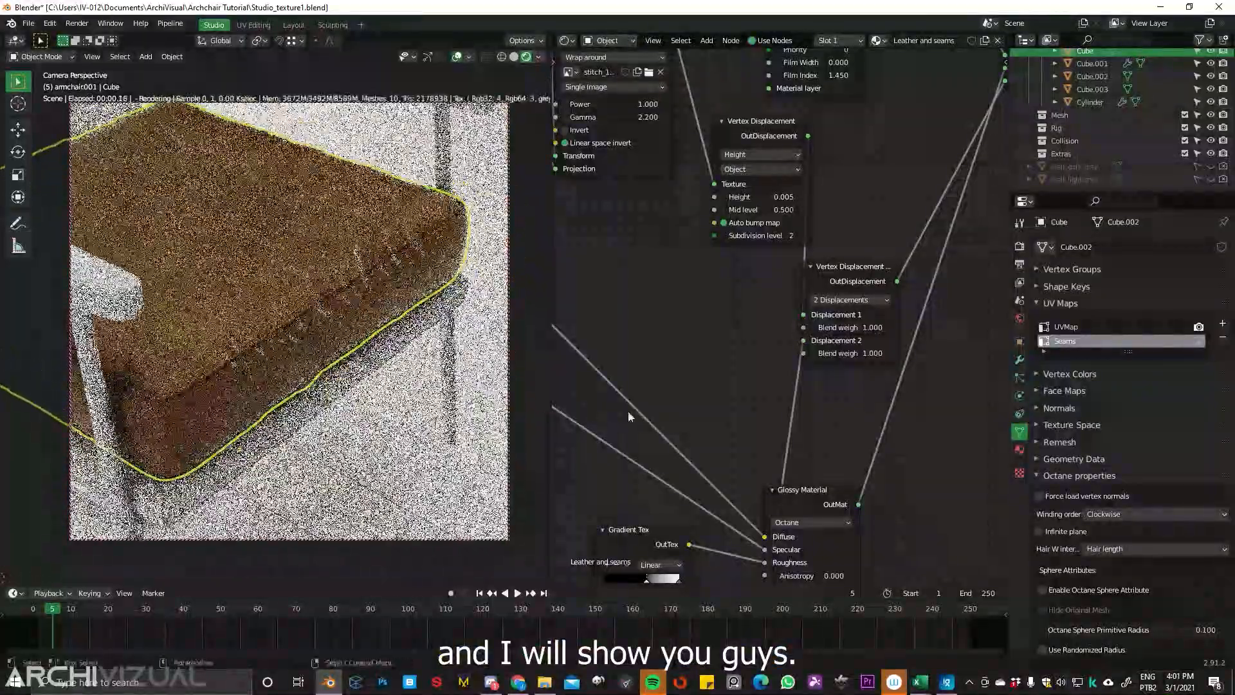
pyautogui.moveTo(774, 492); pyautogui.dragTo(816, 296, button='middle')
pyautogui.moveTo(743, 460); pyautogui.dragTo(831, 239, button='middle')
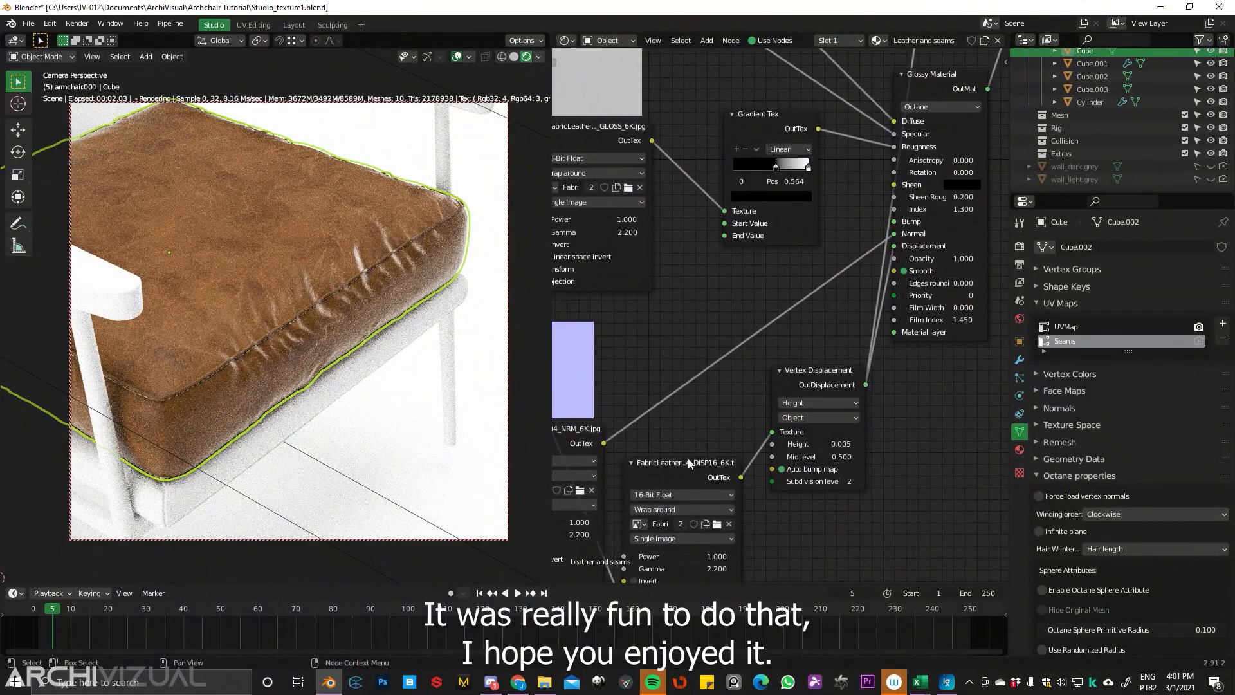
# - Inspect the stitches and leather grain at the cushion's corner, both in close-up and at a distance
pyautogui.moveTo(154, 335); pyautogui.dragTo(366, 276, button='middle')
pyautogui.scroll(3, 244, 277)
pyautogui.scroll(3, 360, 275)
pyautogui.scroll(2, 350, 284)
pyautogui.scroll(3, 367, 275)
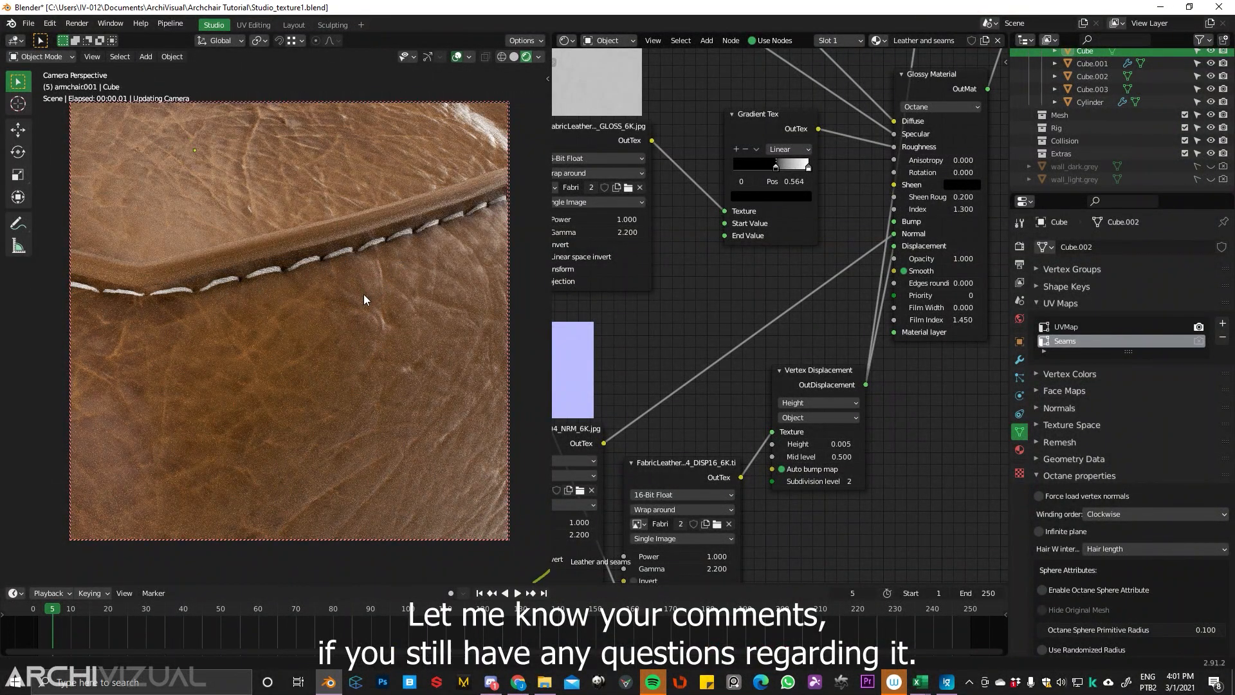
pyautogui.scroll(-4, 373, 279)
pyautogui.scroll(-5, 331, 302)
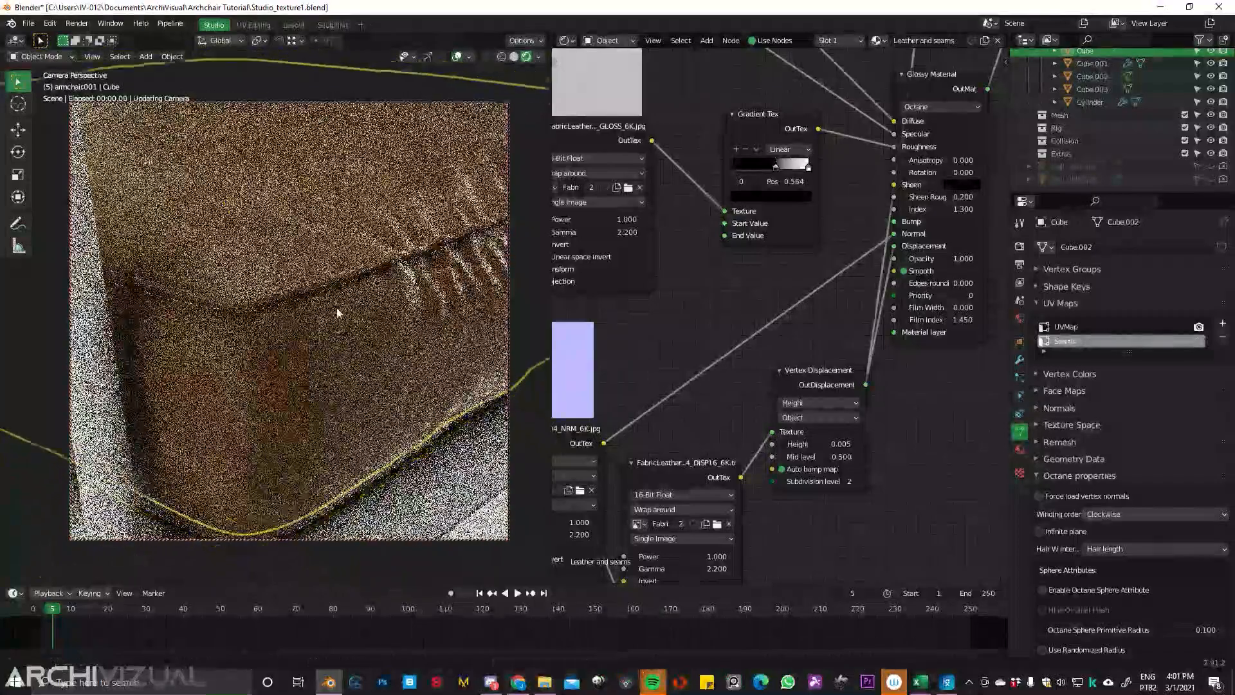
pyautogui.scroll(-5, 328, 336)
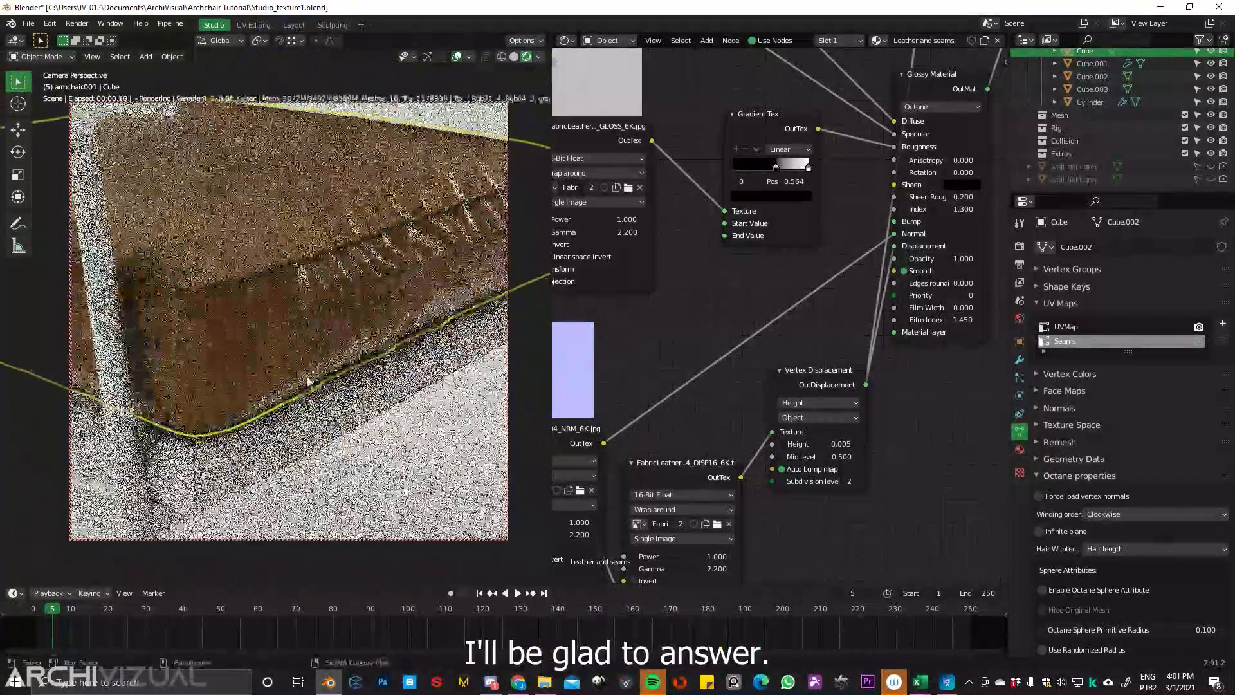